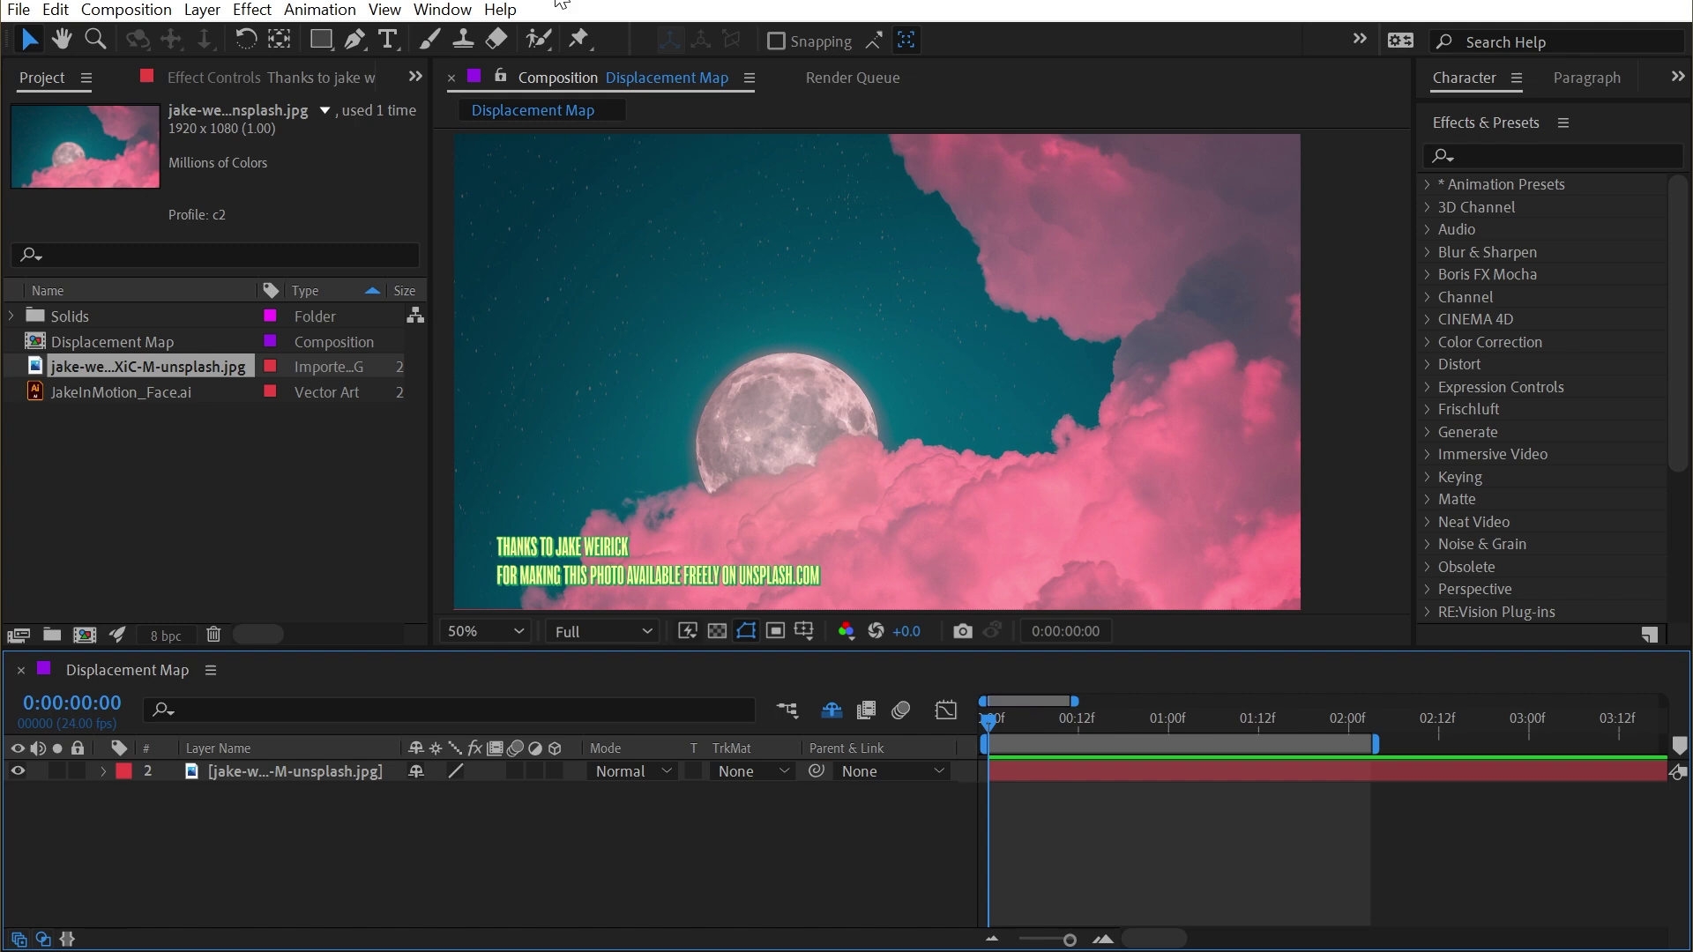
Step: Apply Distort > Displacement Map to the moon photo layer
left_click(1428, 364)
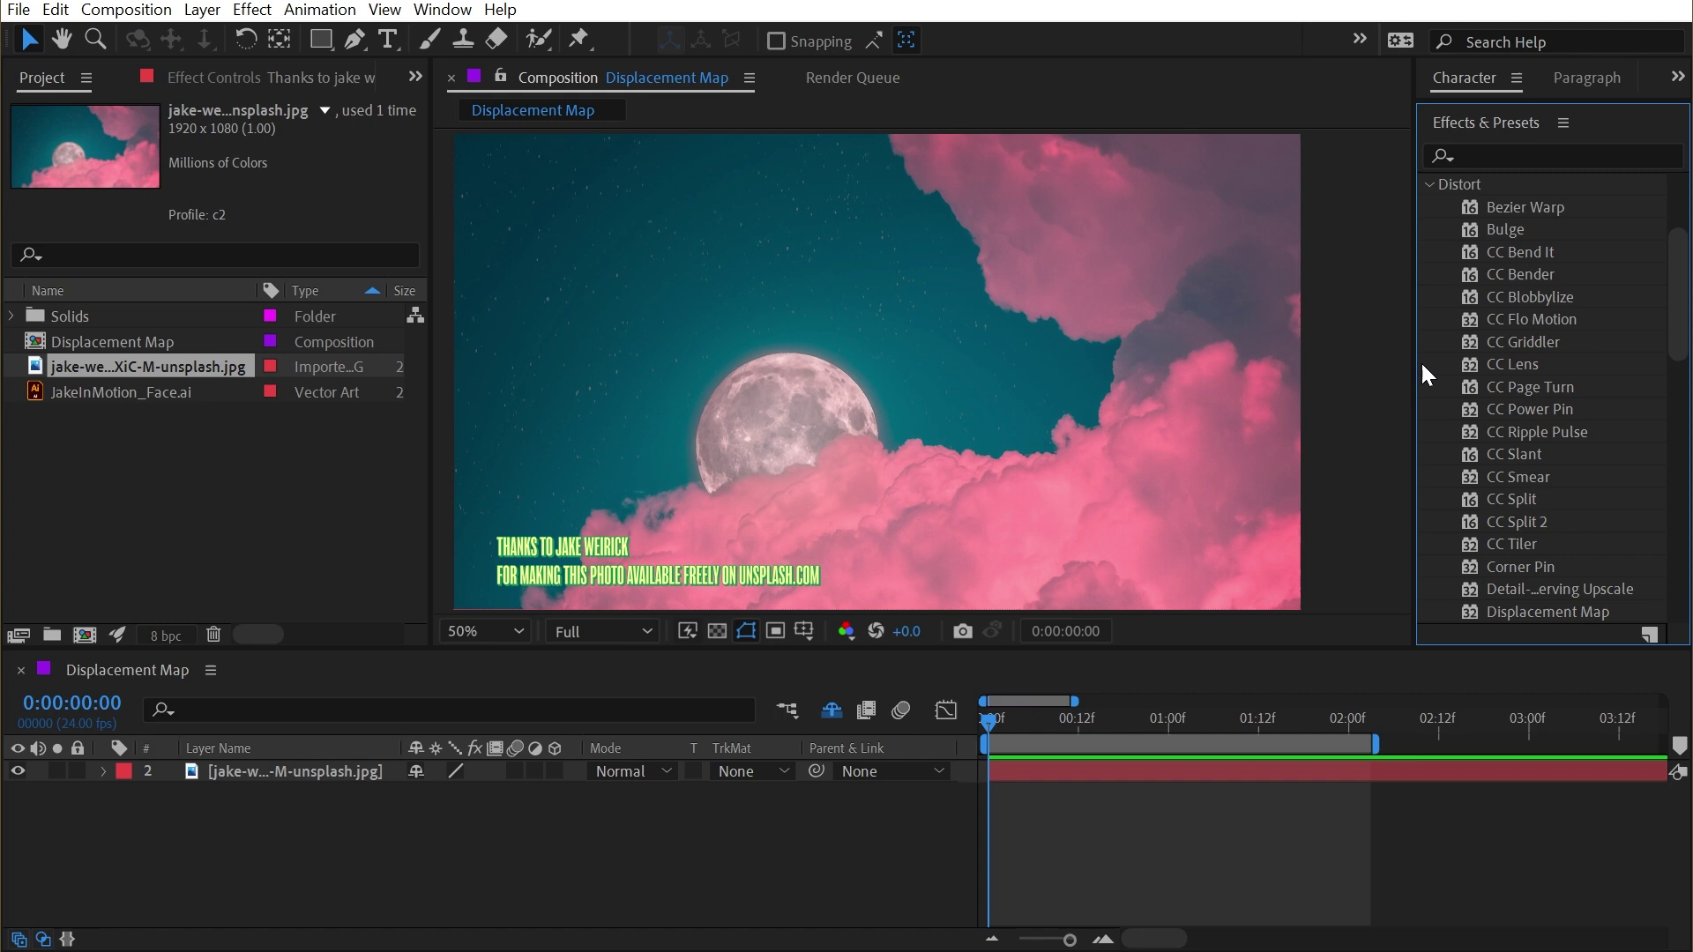
scroll(1552, 600, "down", 1)
left_click_drag(1547, 551, 881, 466)
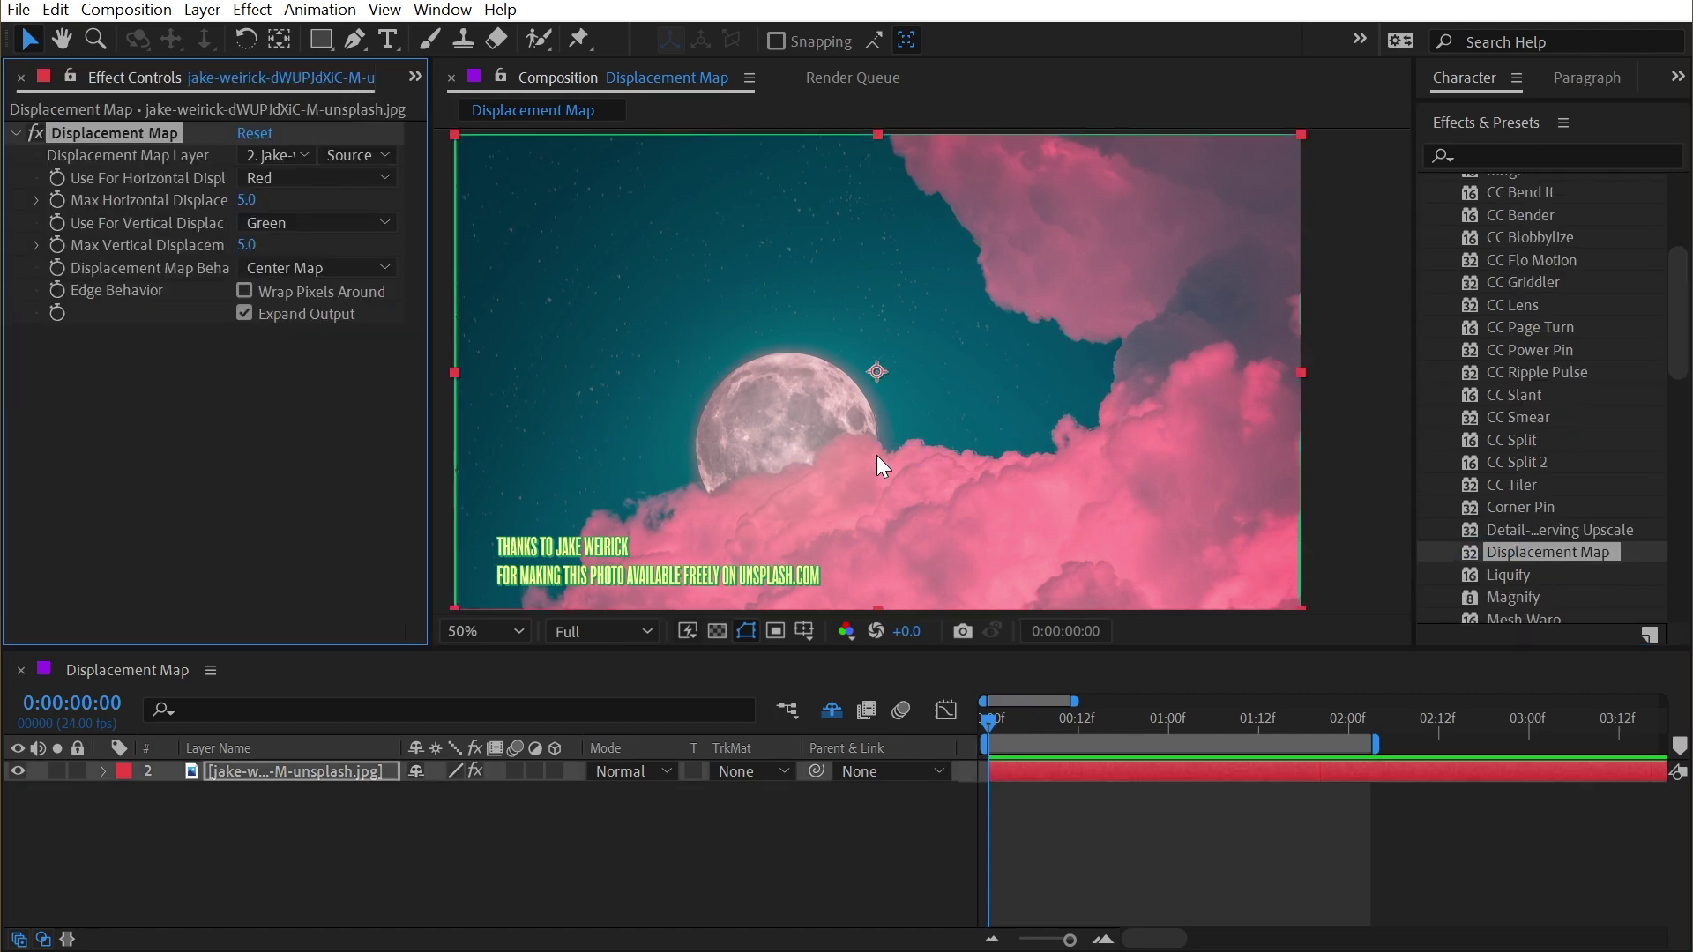
Step: Check the hidden text and BG layers, show transparency, and switch off the Displacement Map effect
left_click(831, 711)
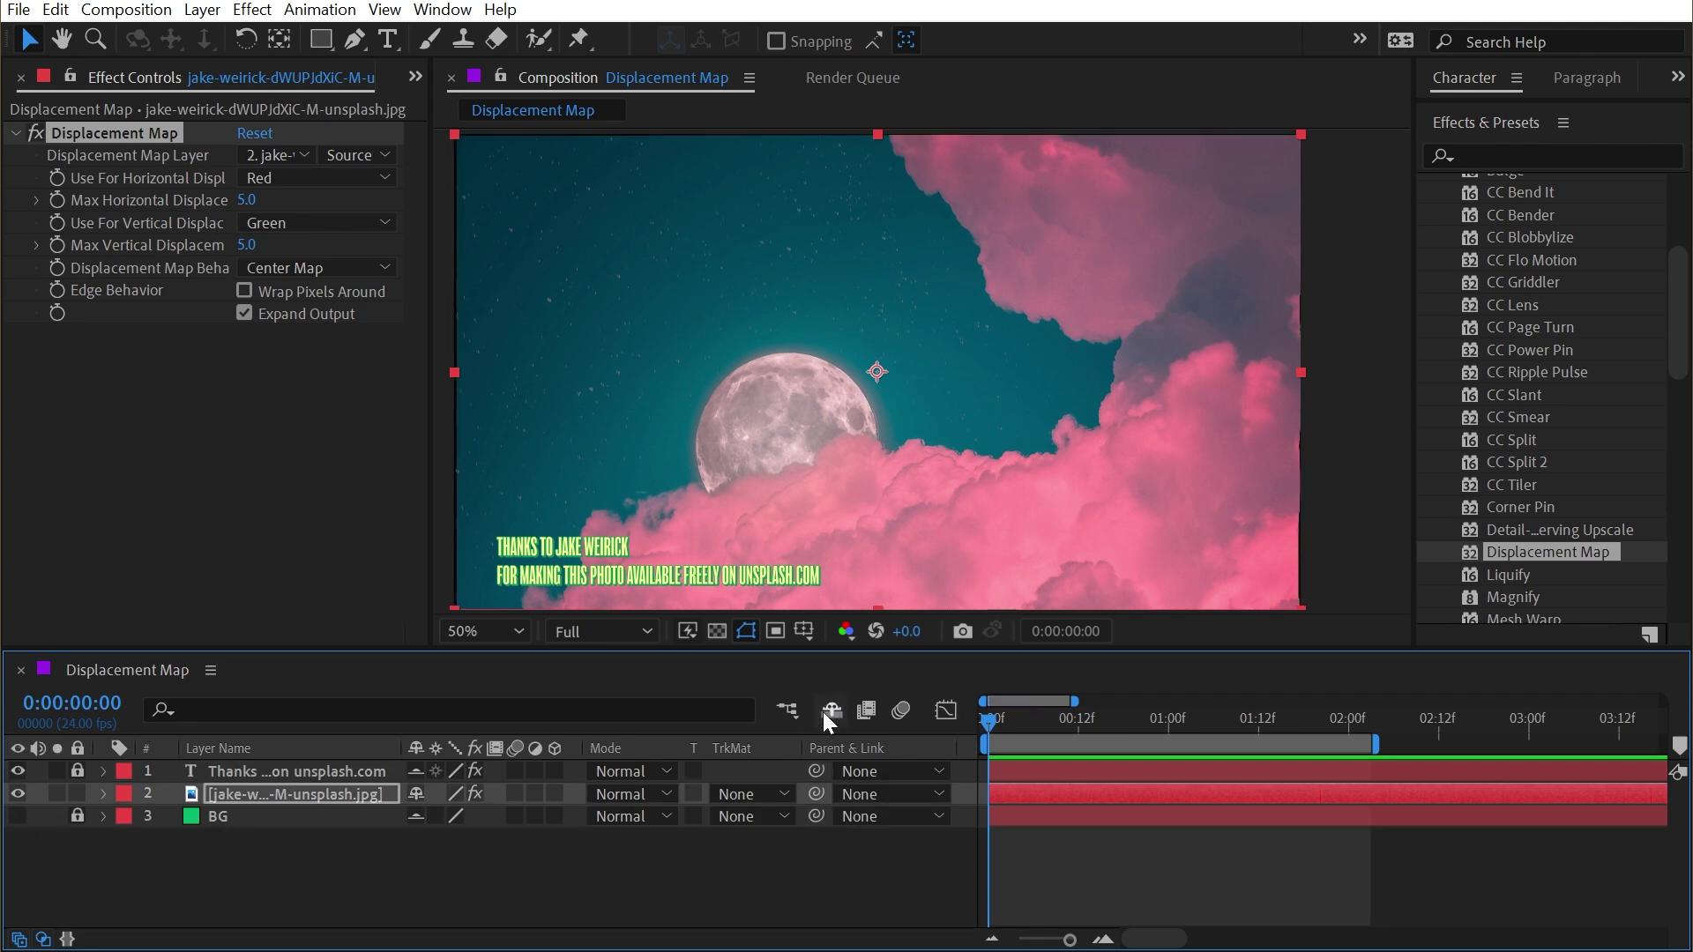
left_click(831, 711)
left_click(717, 632)
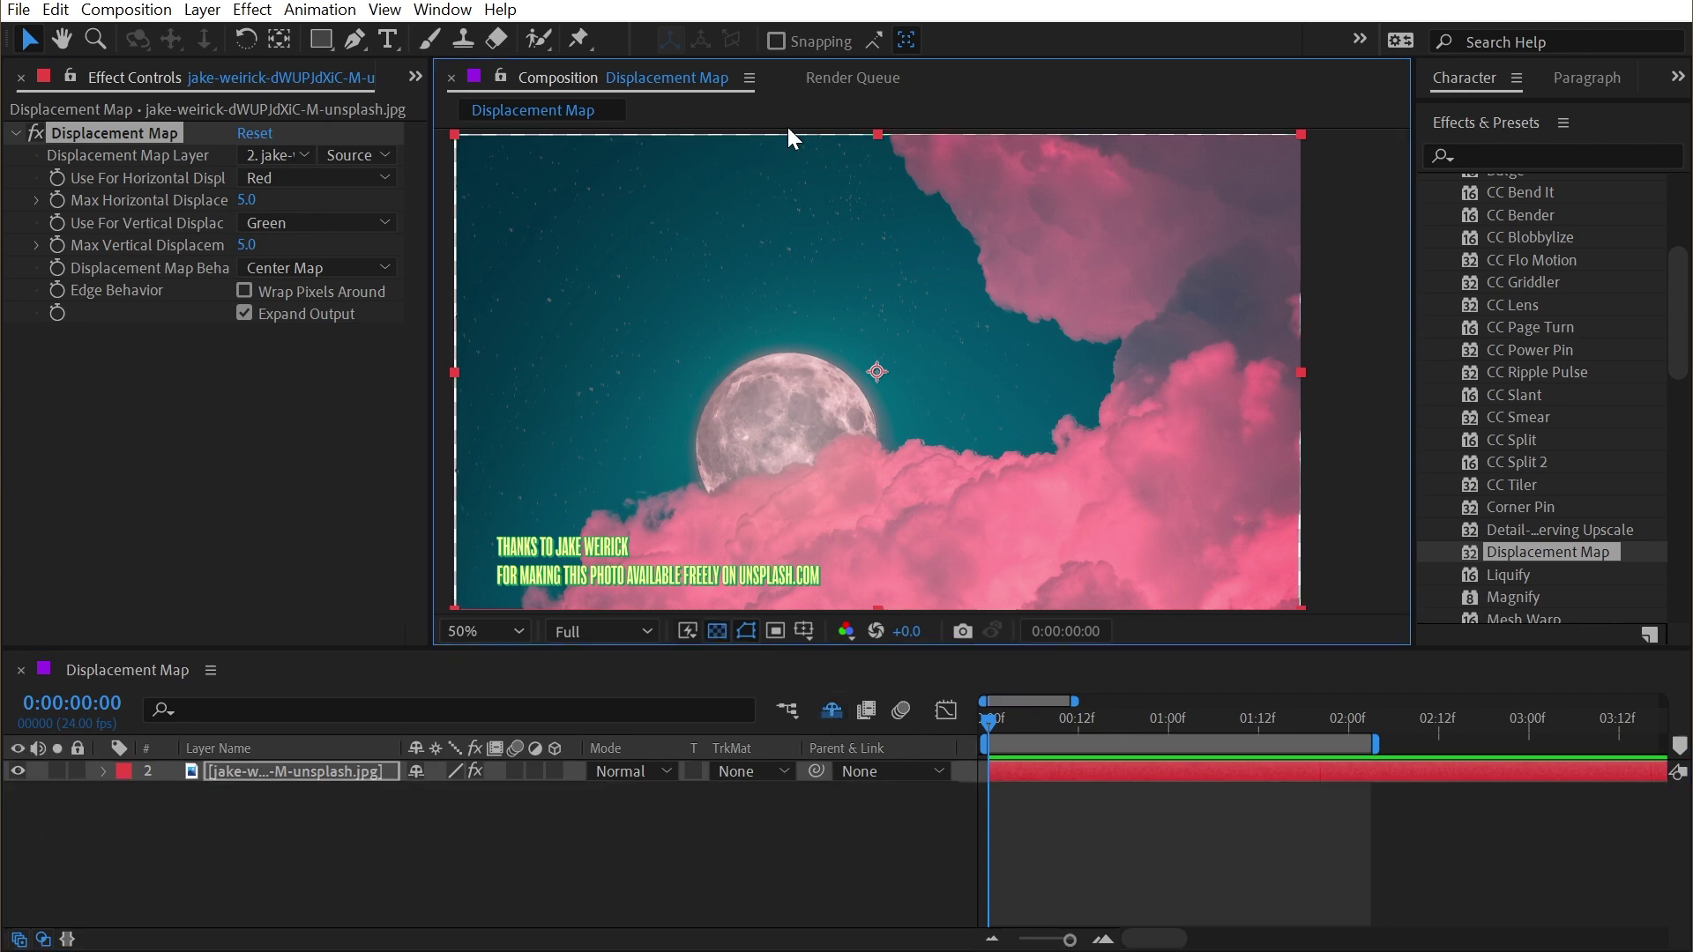
left_click(692, 880)
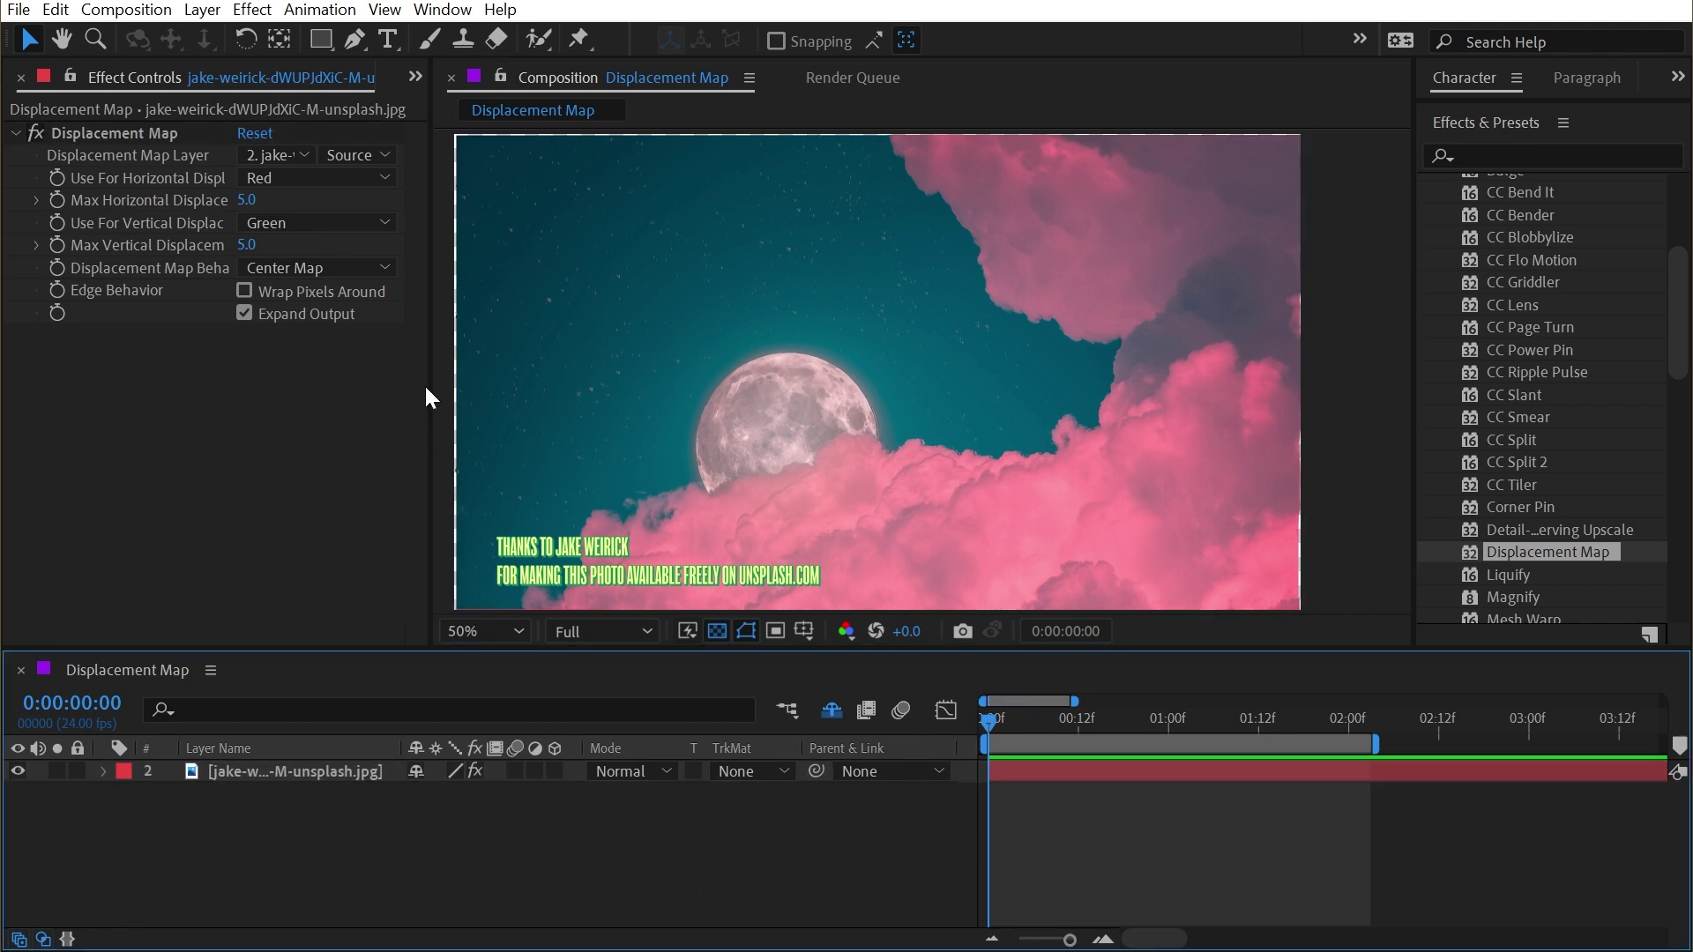
left_click(169, 140)
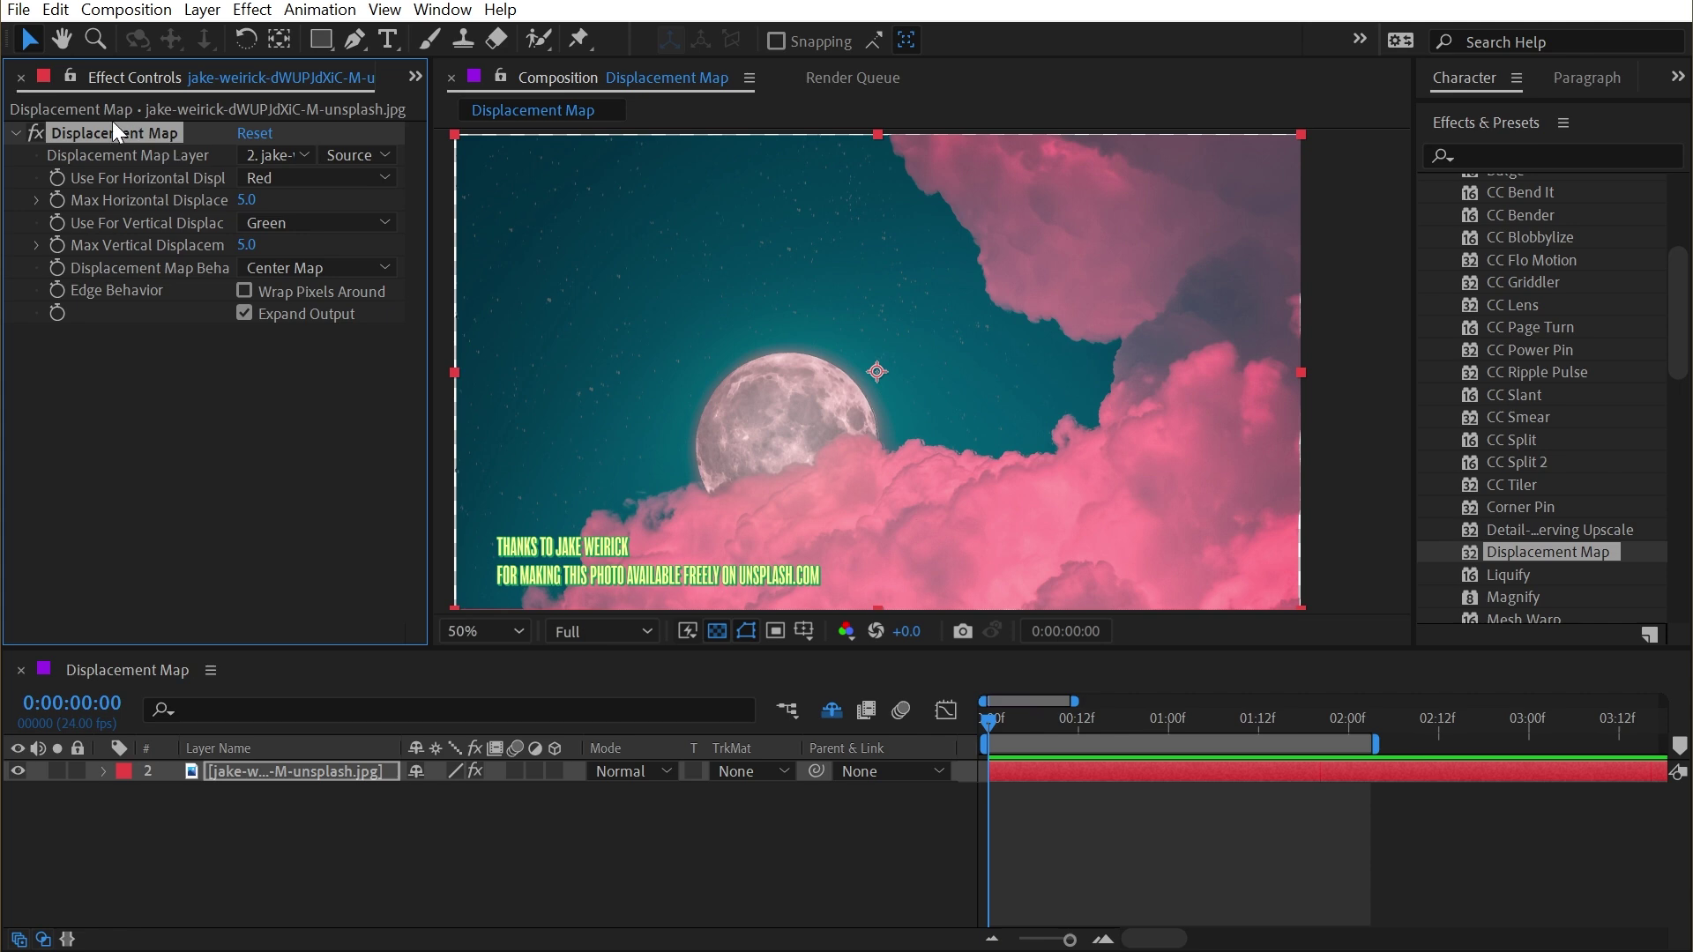
left_click(39, 132)
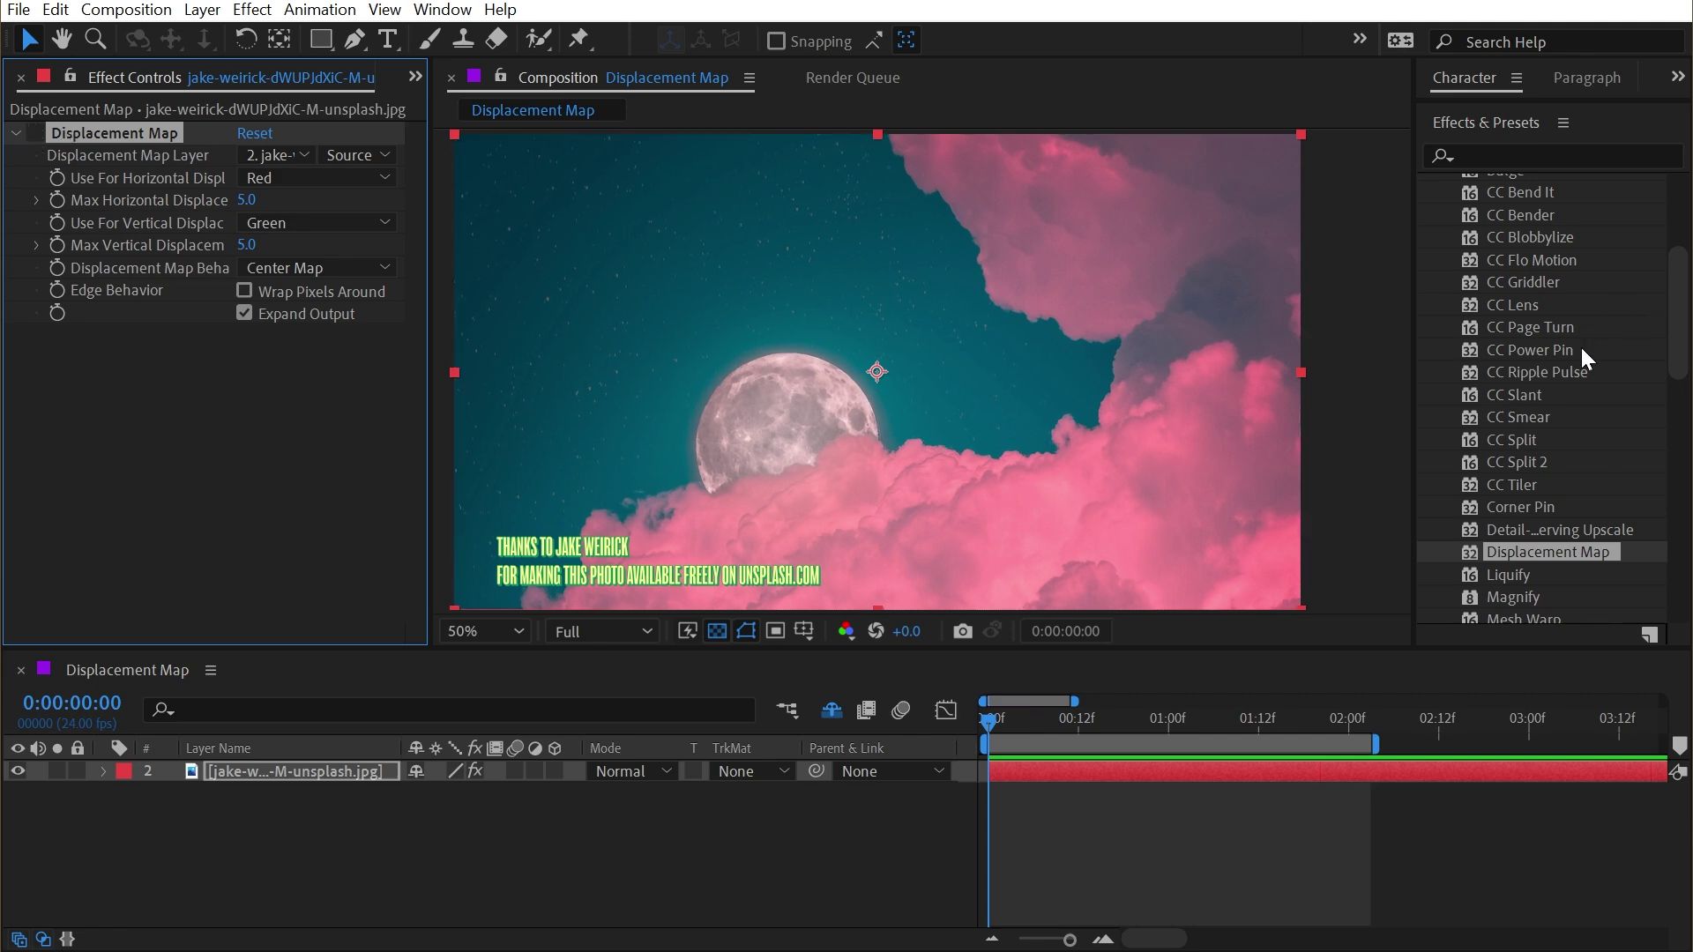
scroll(1586, 361, "down", 4)
left_click(1522, 428)
left_click_drag(1522, 432, 181, 382)
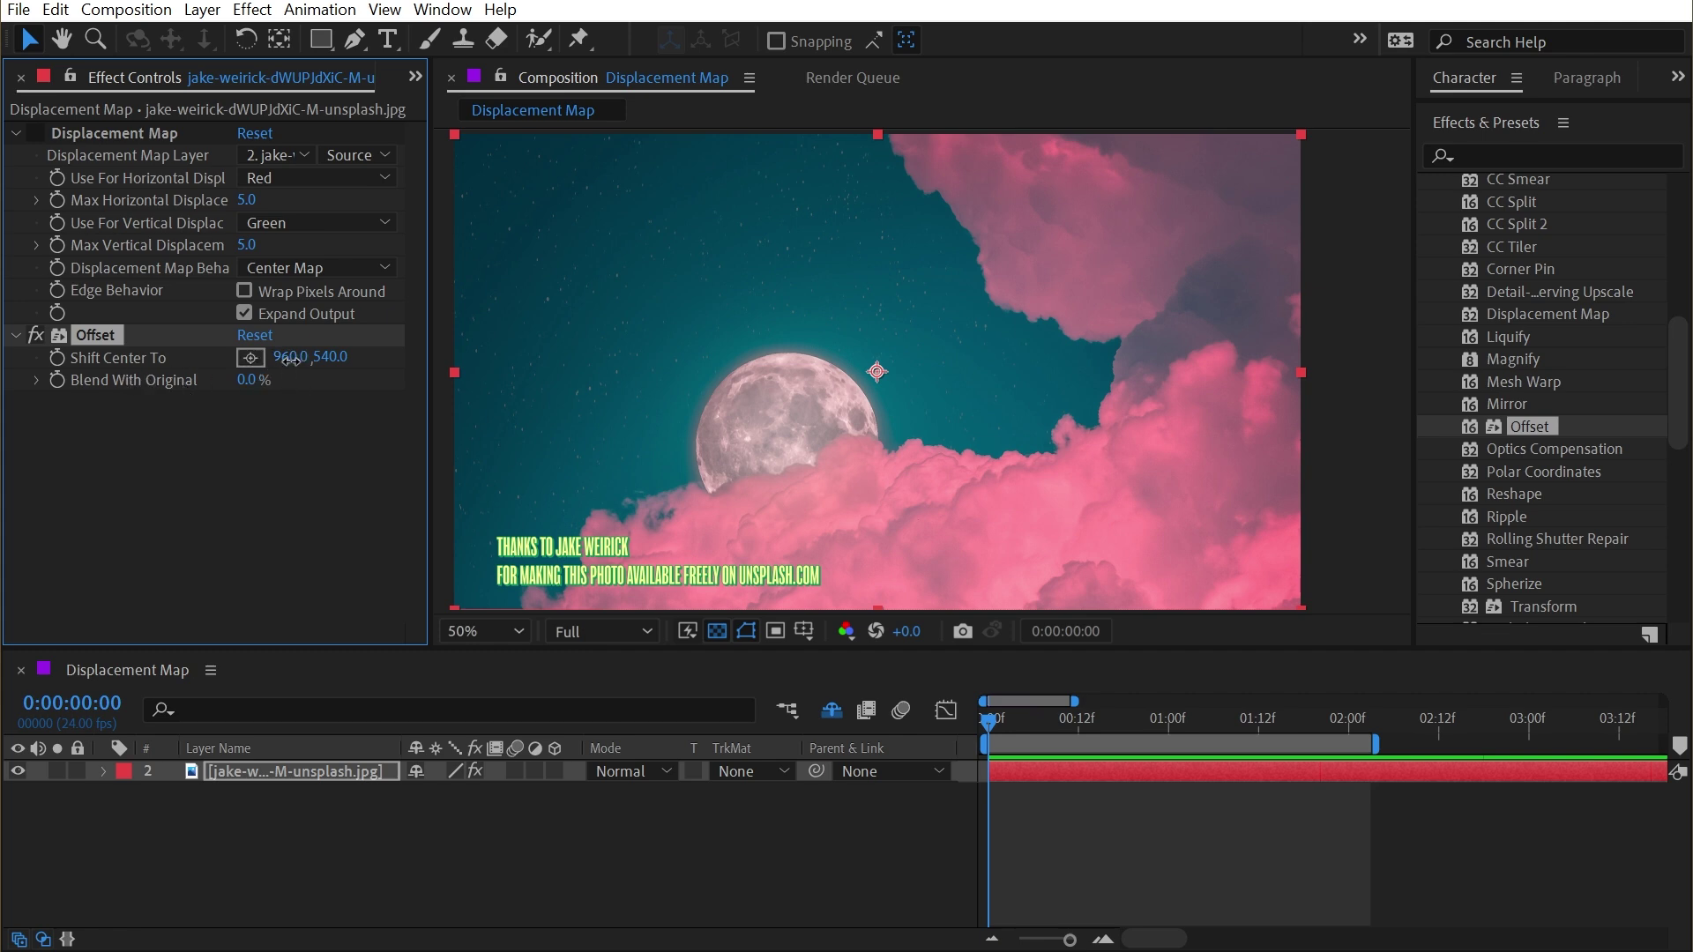
left_click_drag(291, 360, 1197, 372)
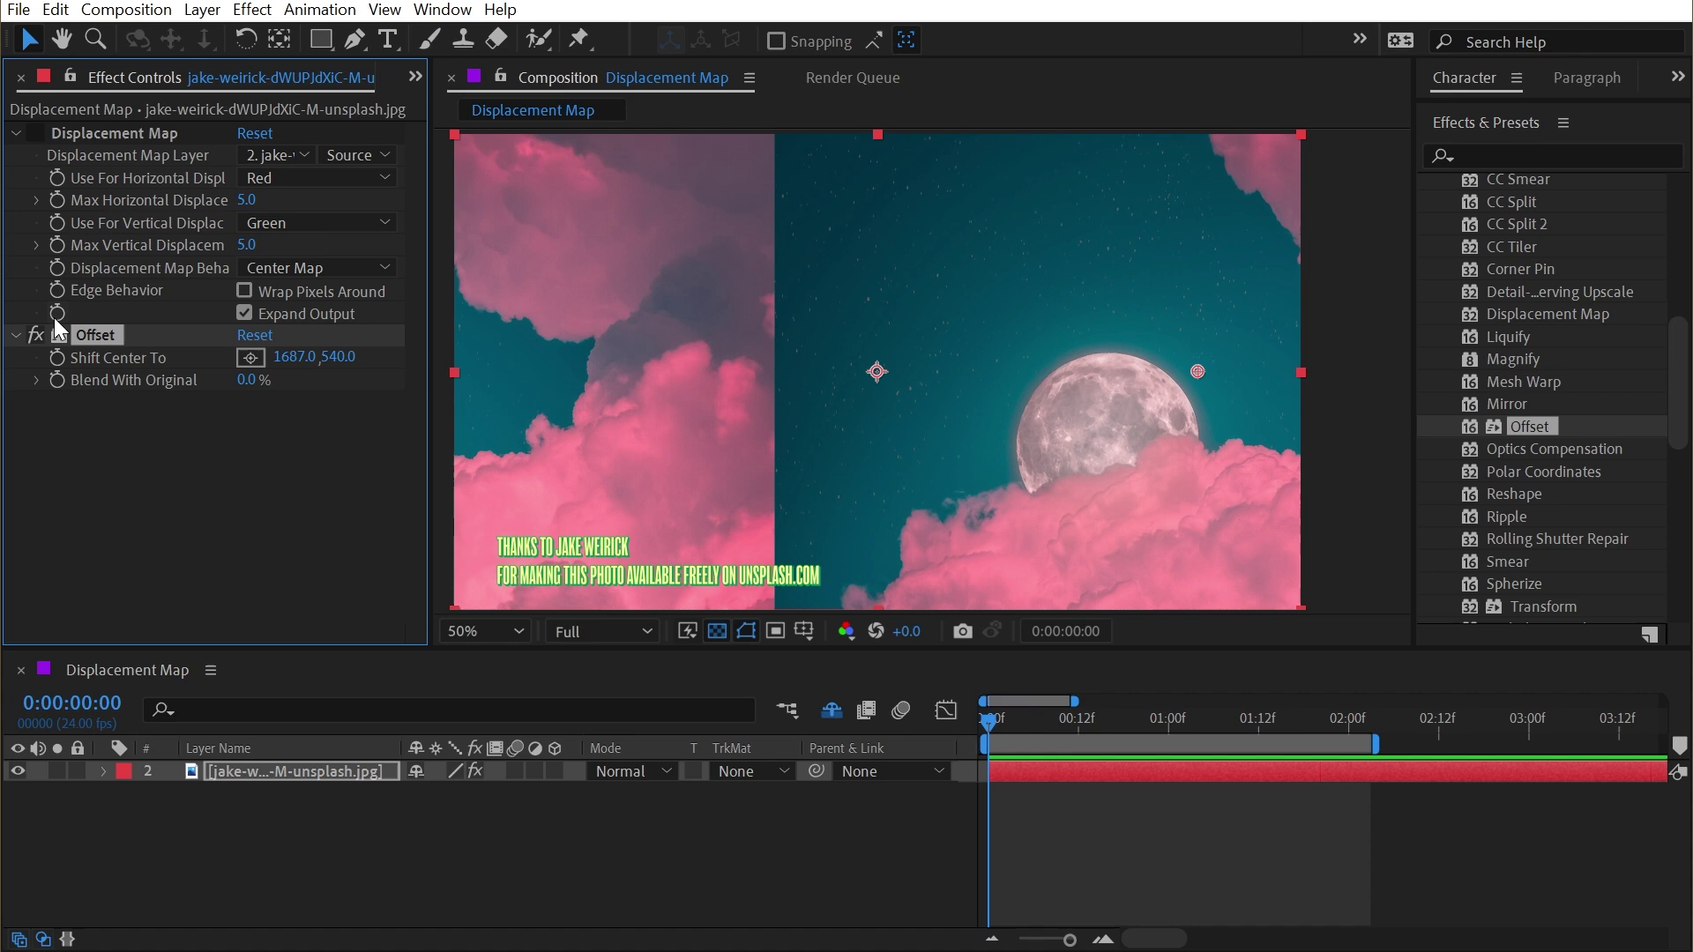
left_click_drag(291, 356, 587, 379)
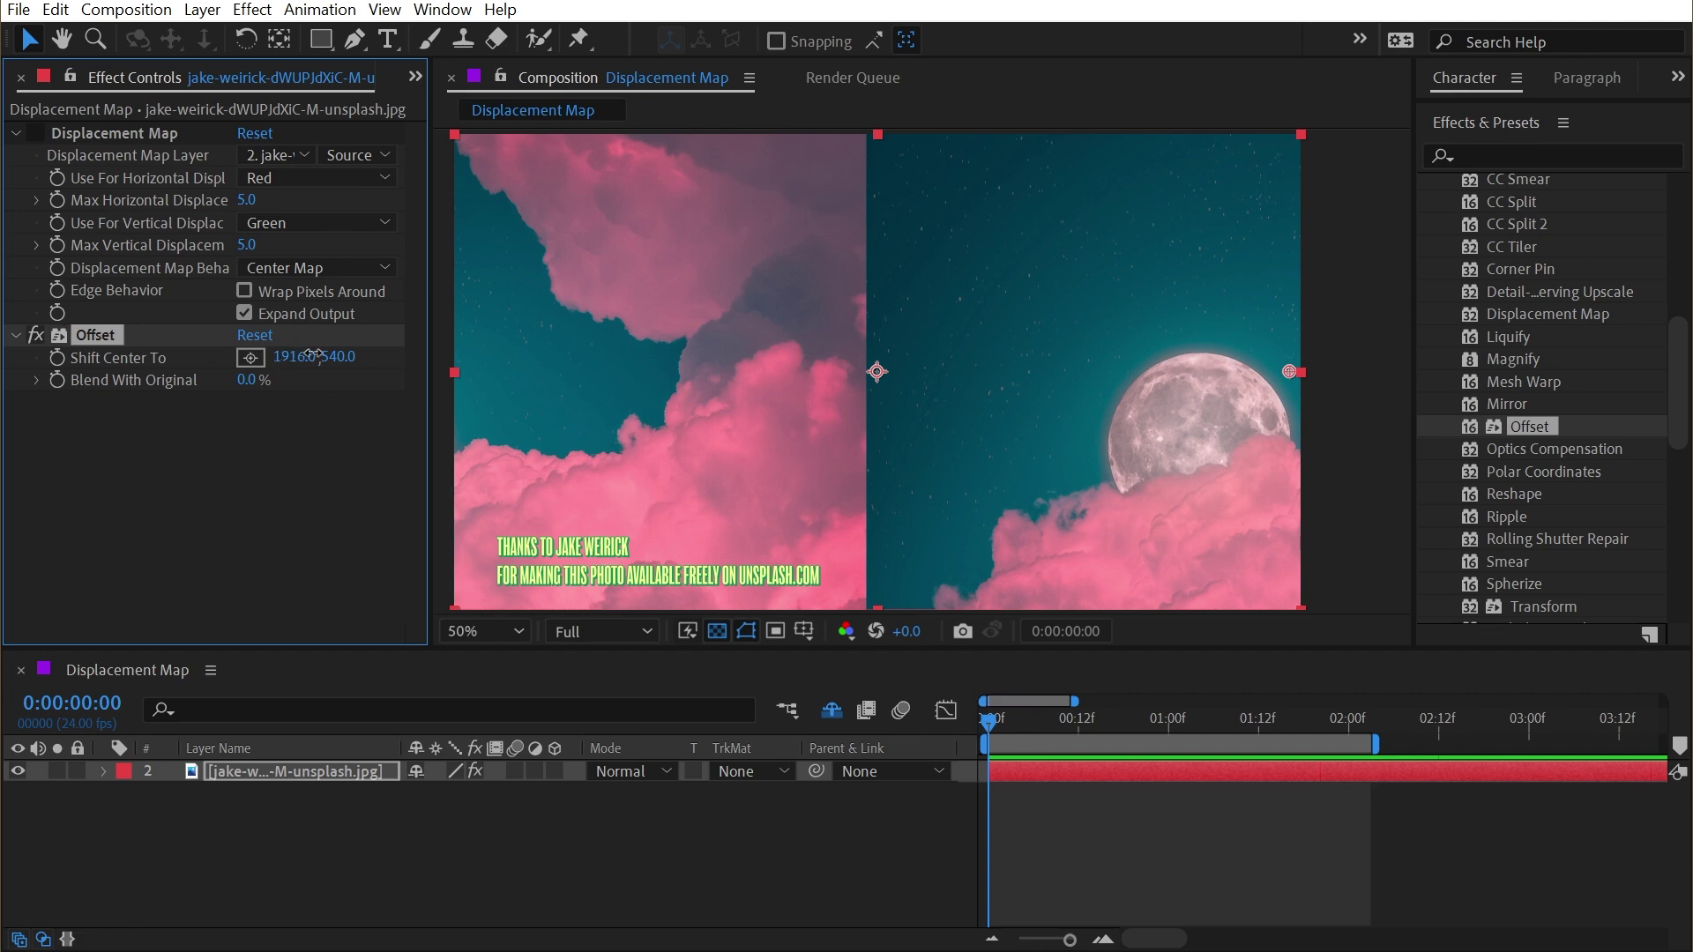
left_click_drag(295, 357, 132, 324)
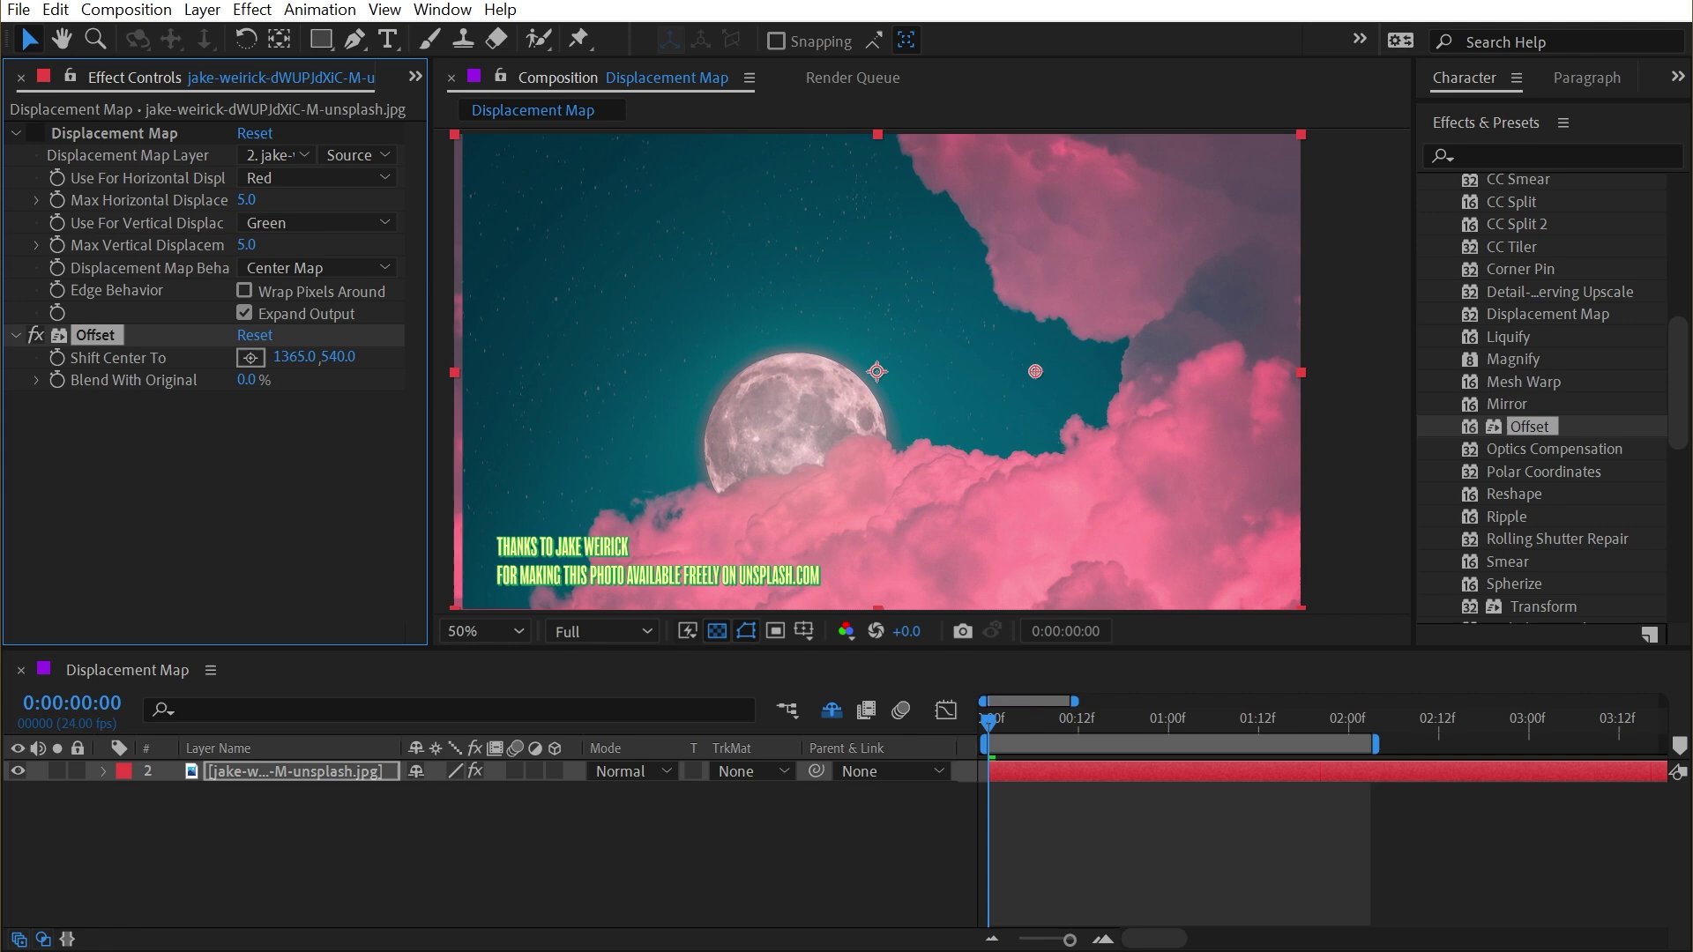
left_click_drag(335, 358, 787, 301)
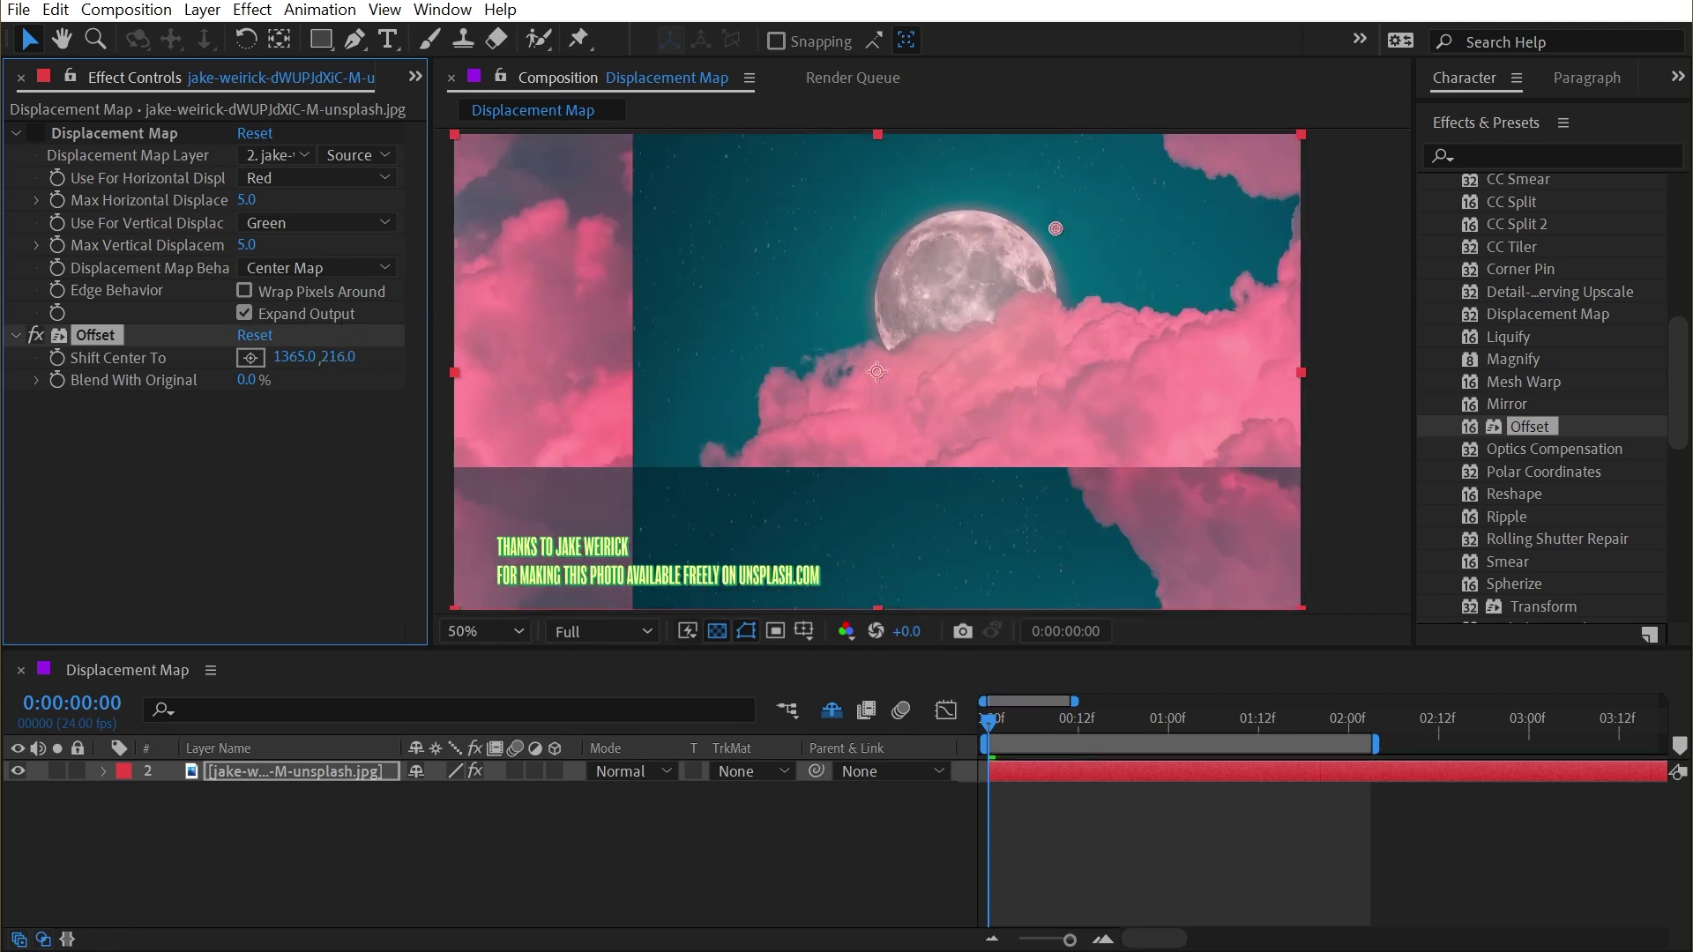
left_click(94, 335)
key("Delete")
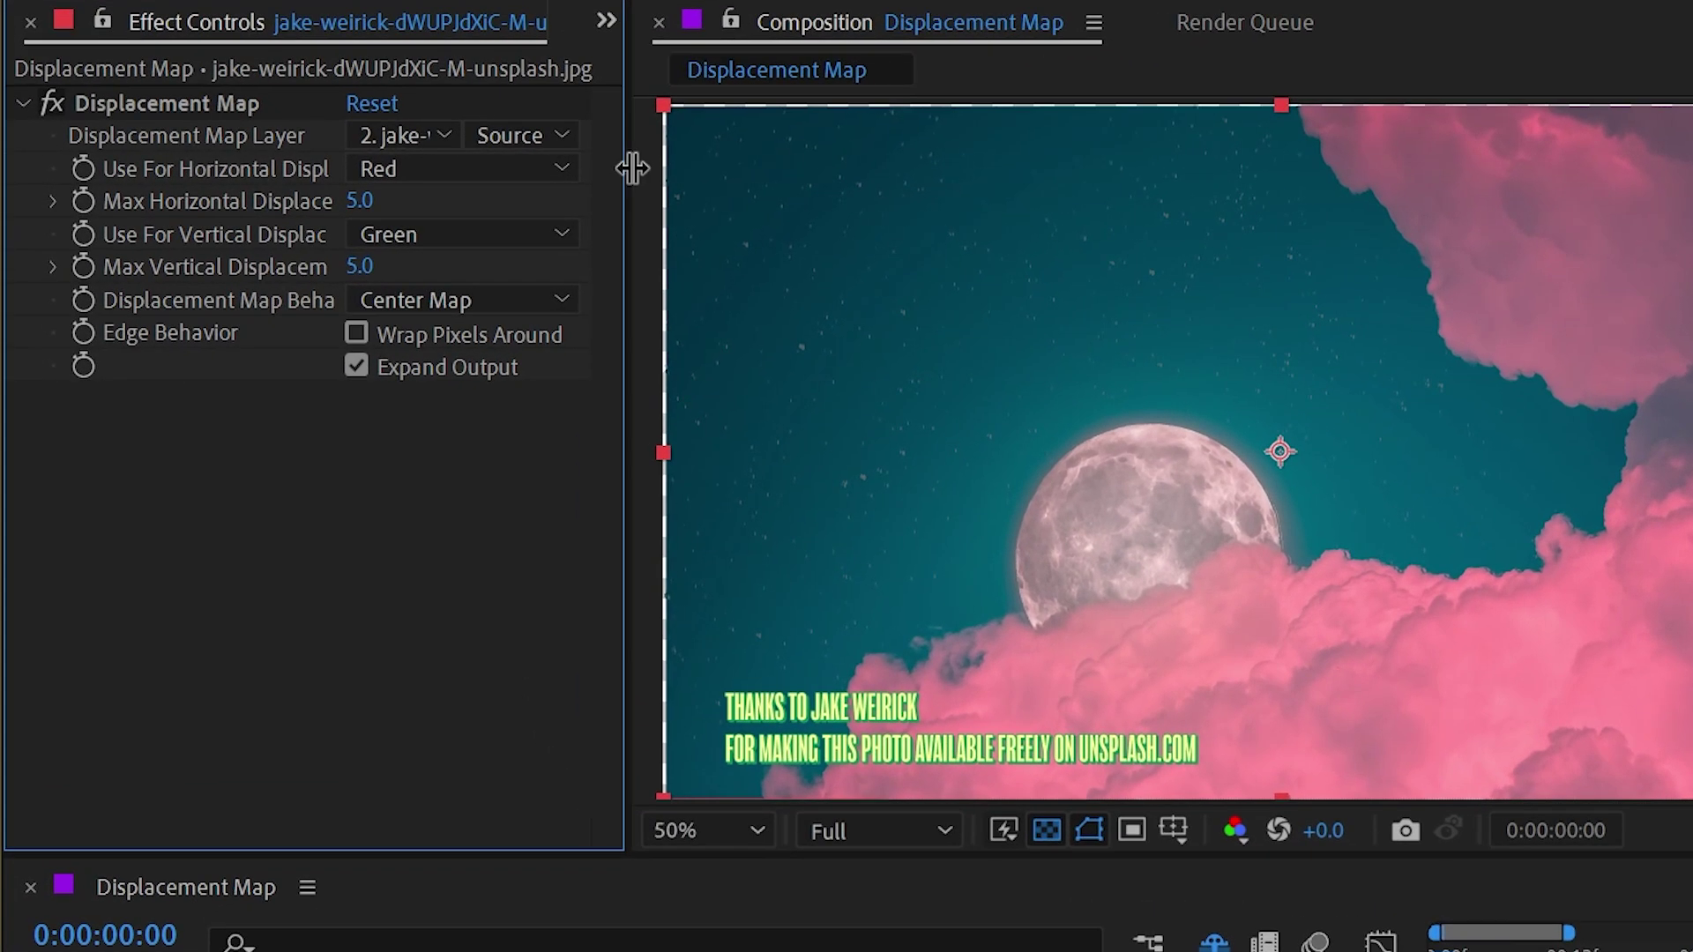
Step: Widen Effect Controls to show full parameter names, check the map layer list, and enlarge the preview
left_click_drag(631, 167, 776, 160)
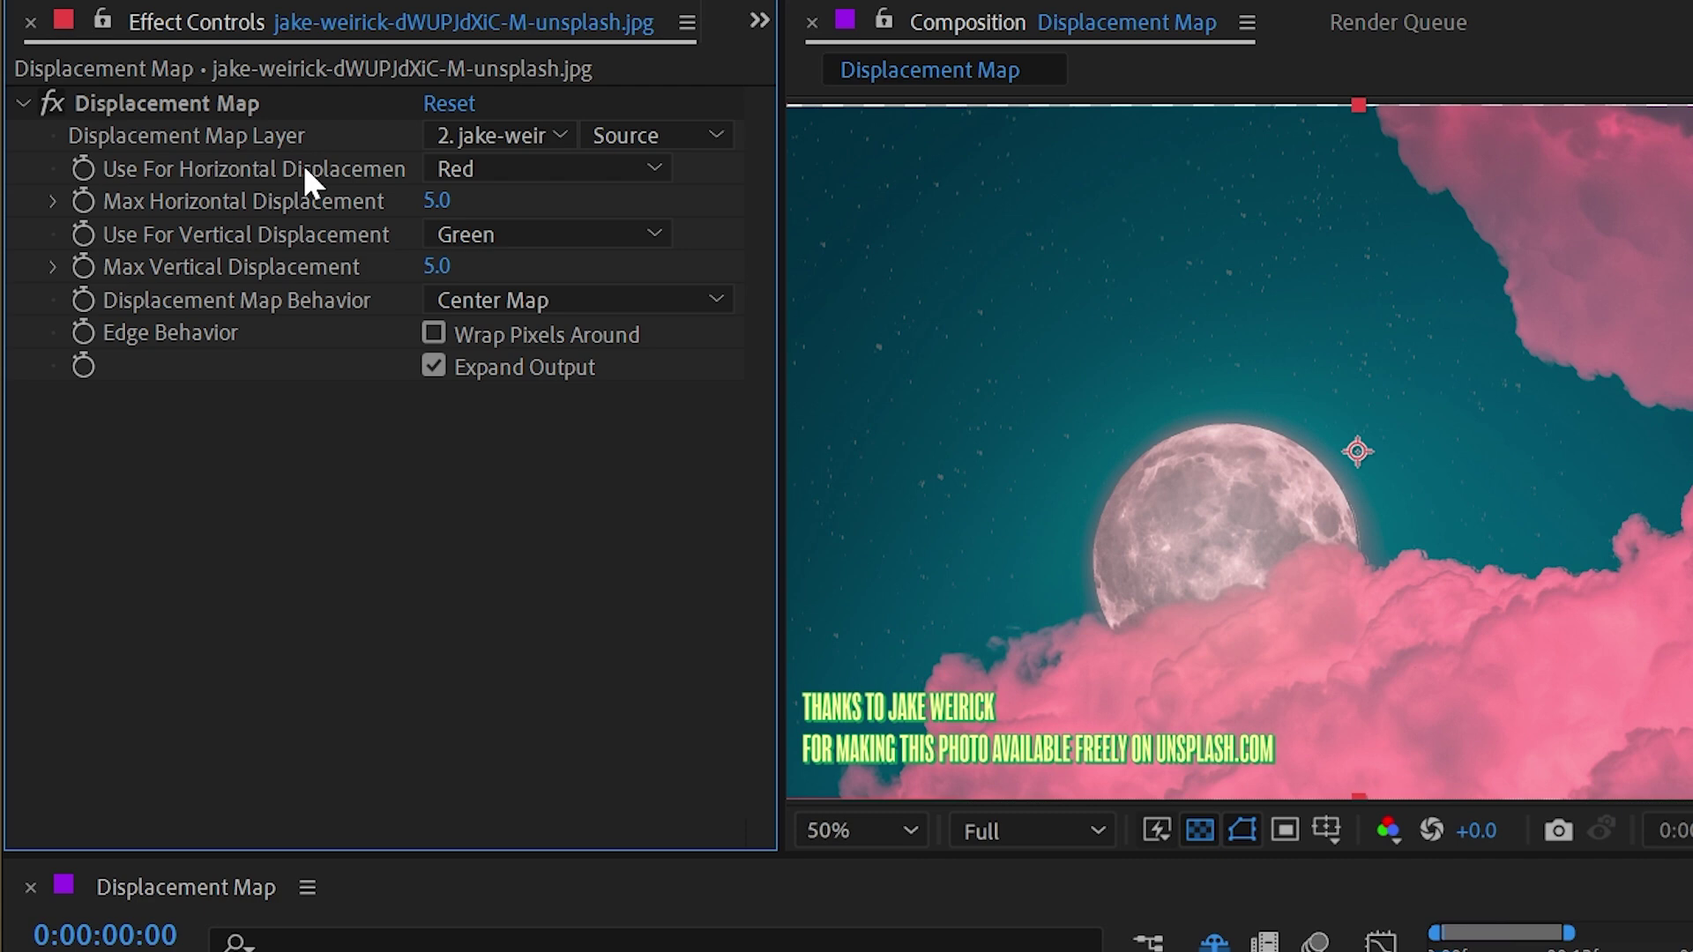
left_click(565, 139)
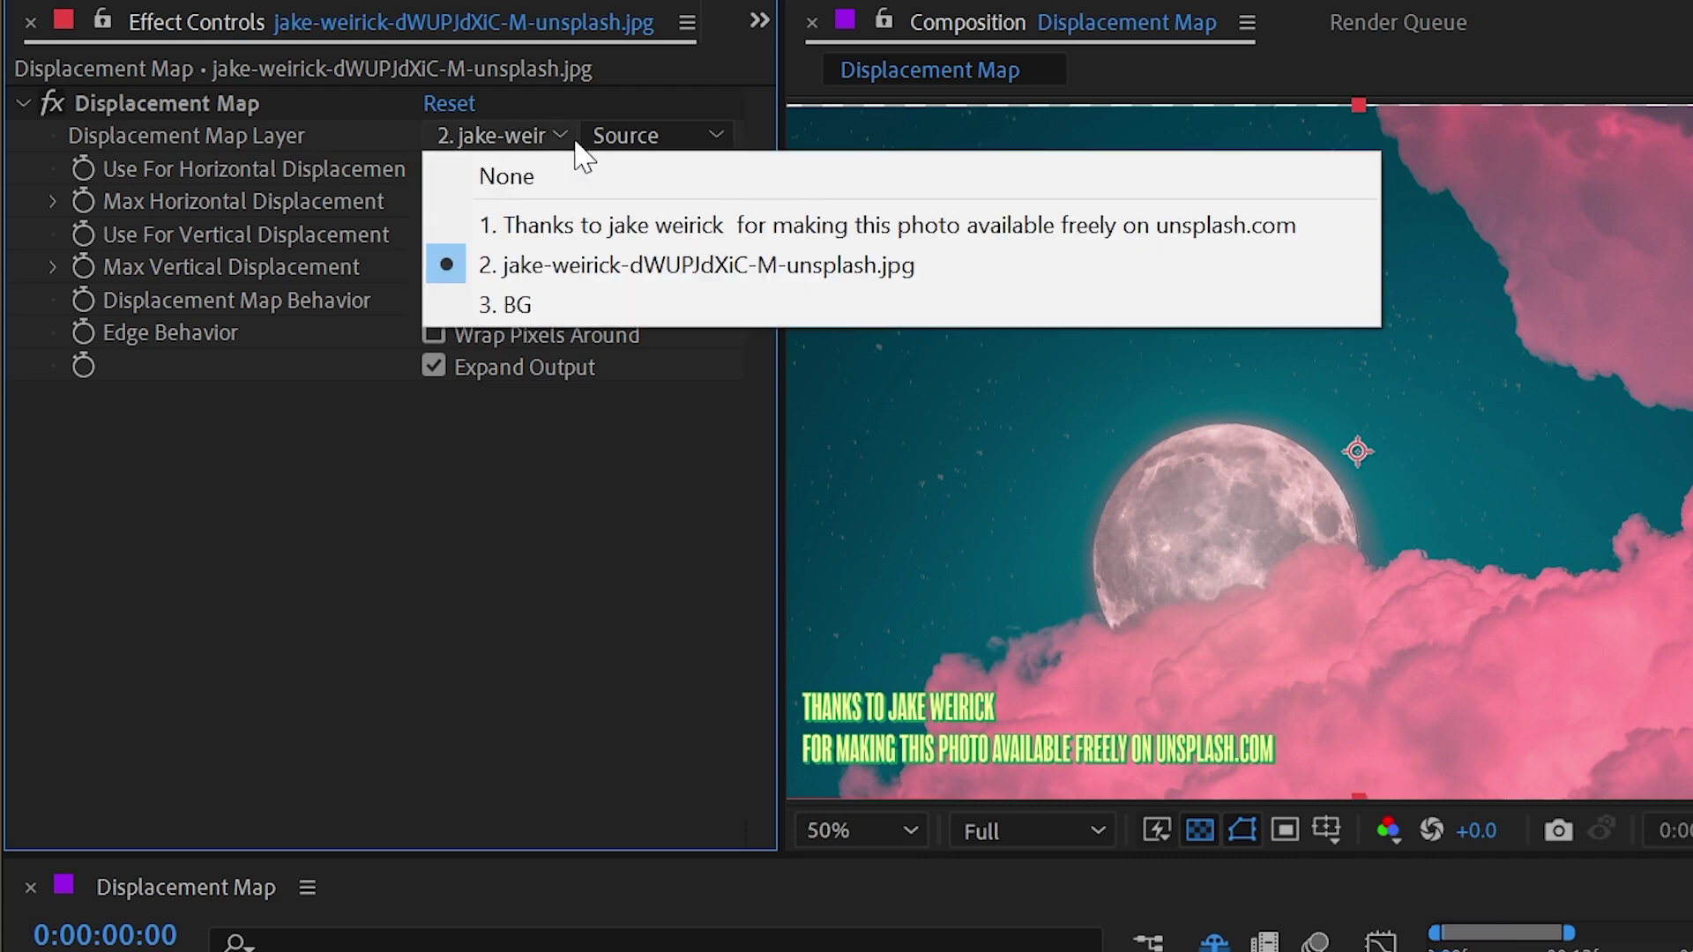
left_click(313, 139)
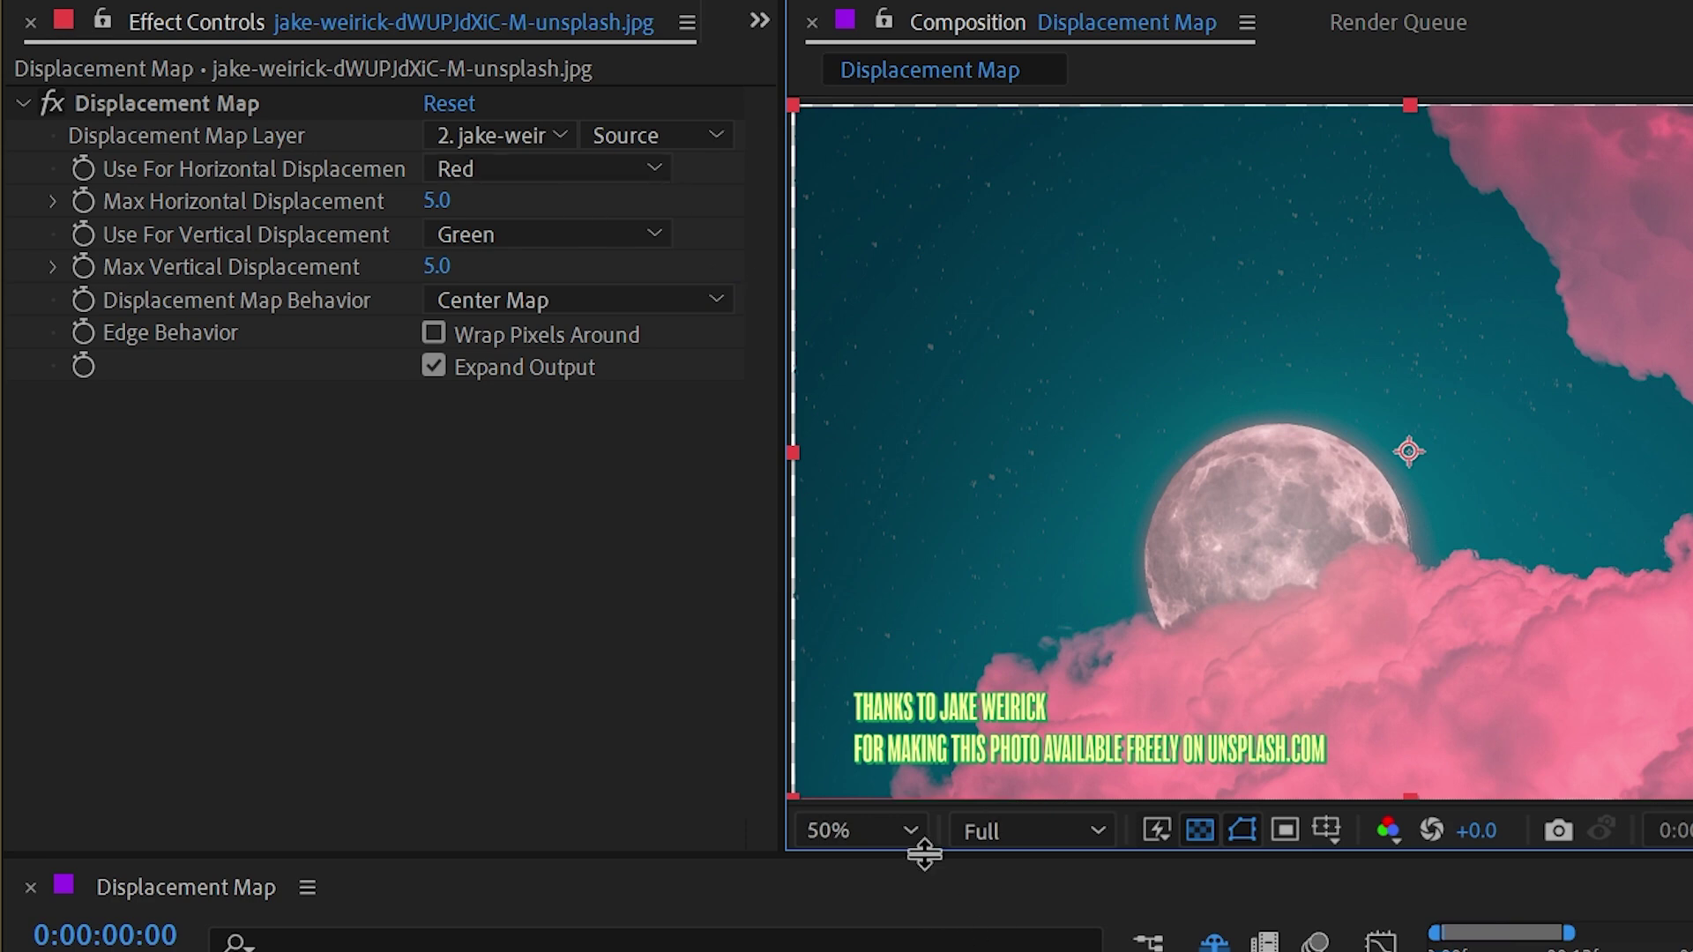
left_click_drag(924, 853, 917, 921)
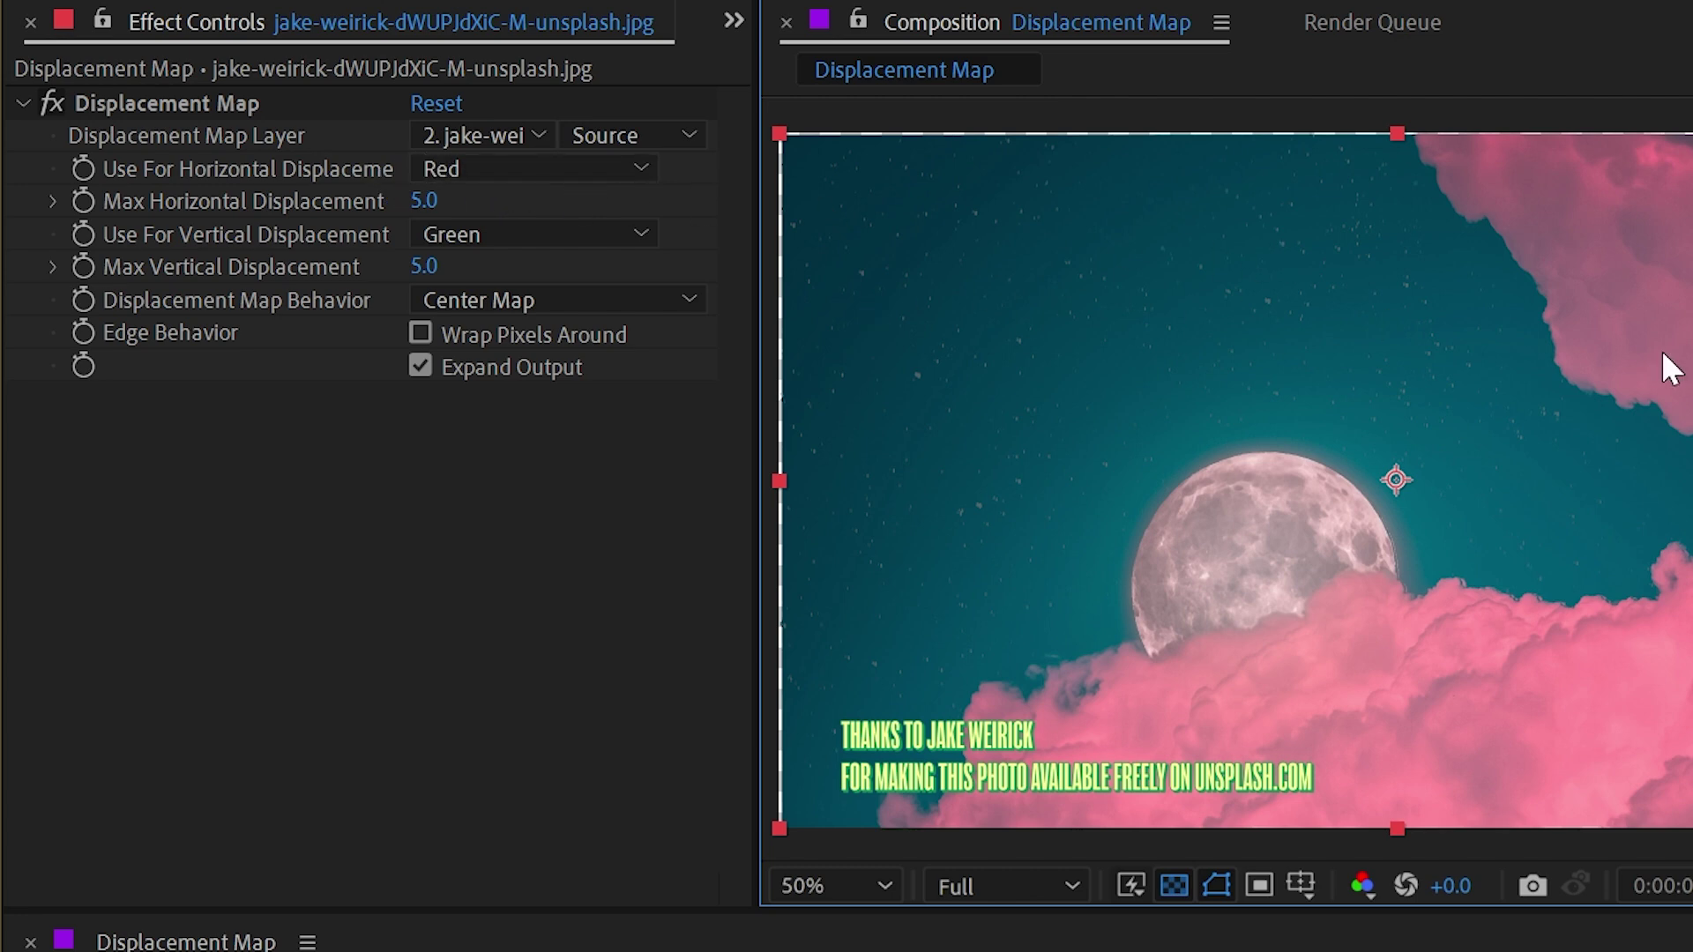
Step: Review the horizontal displacement channel options and close them, keeping Red
left_click(542, 168)
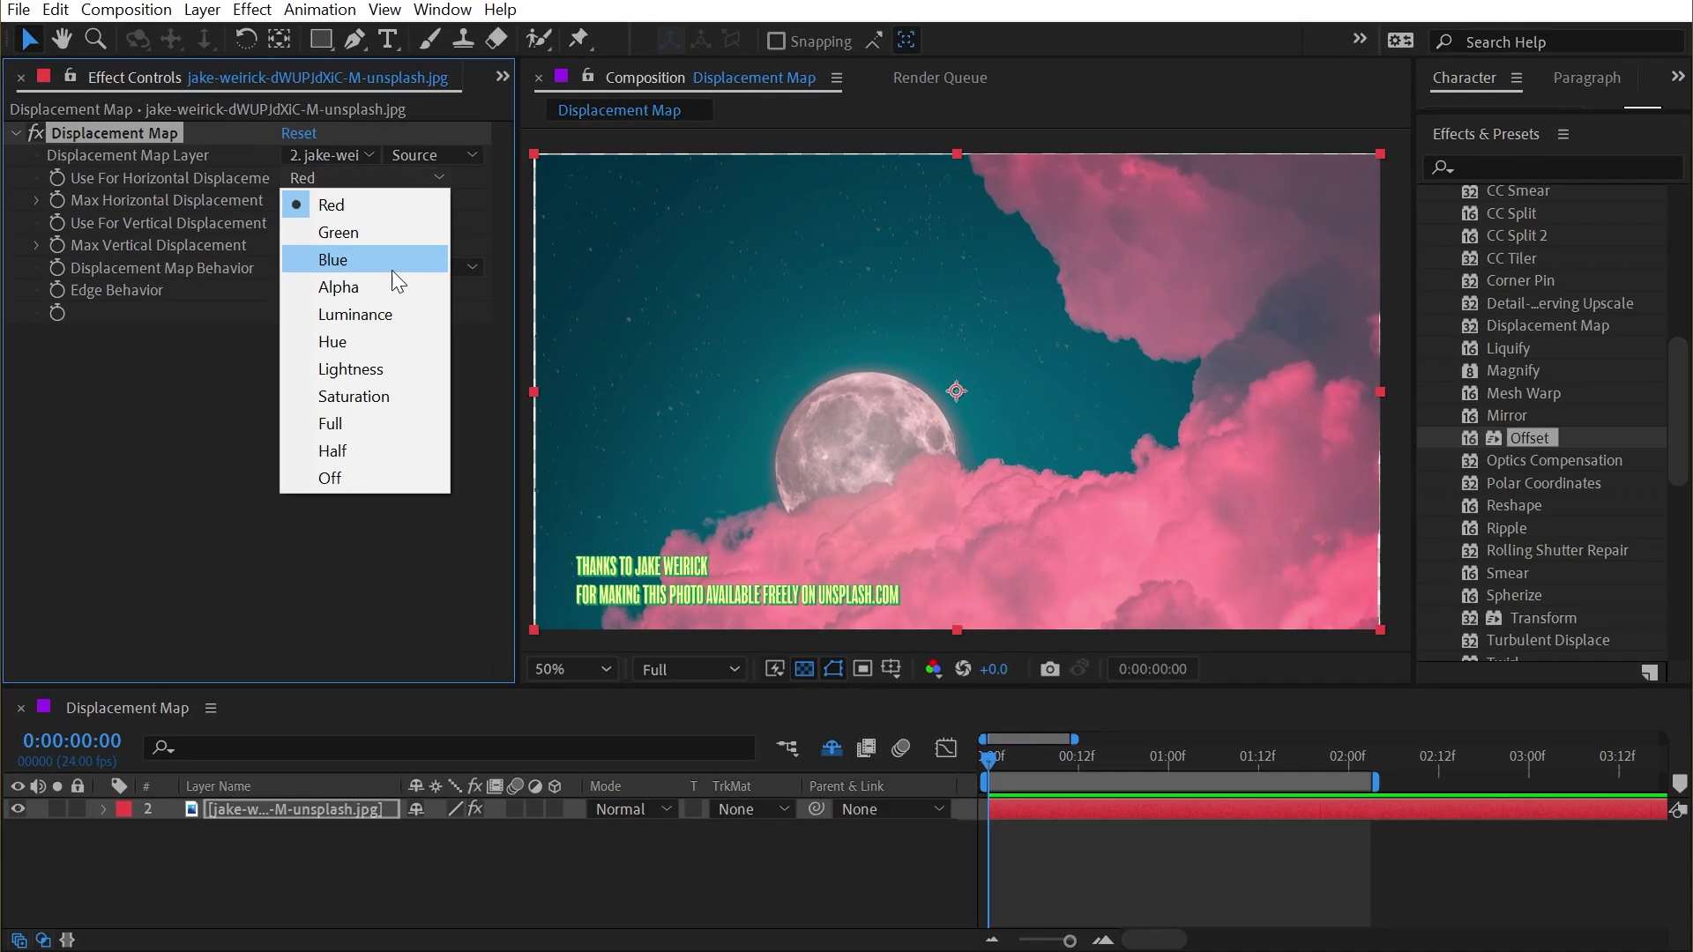
left_click(103, 362)
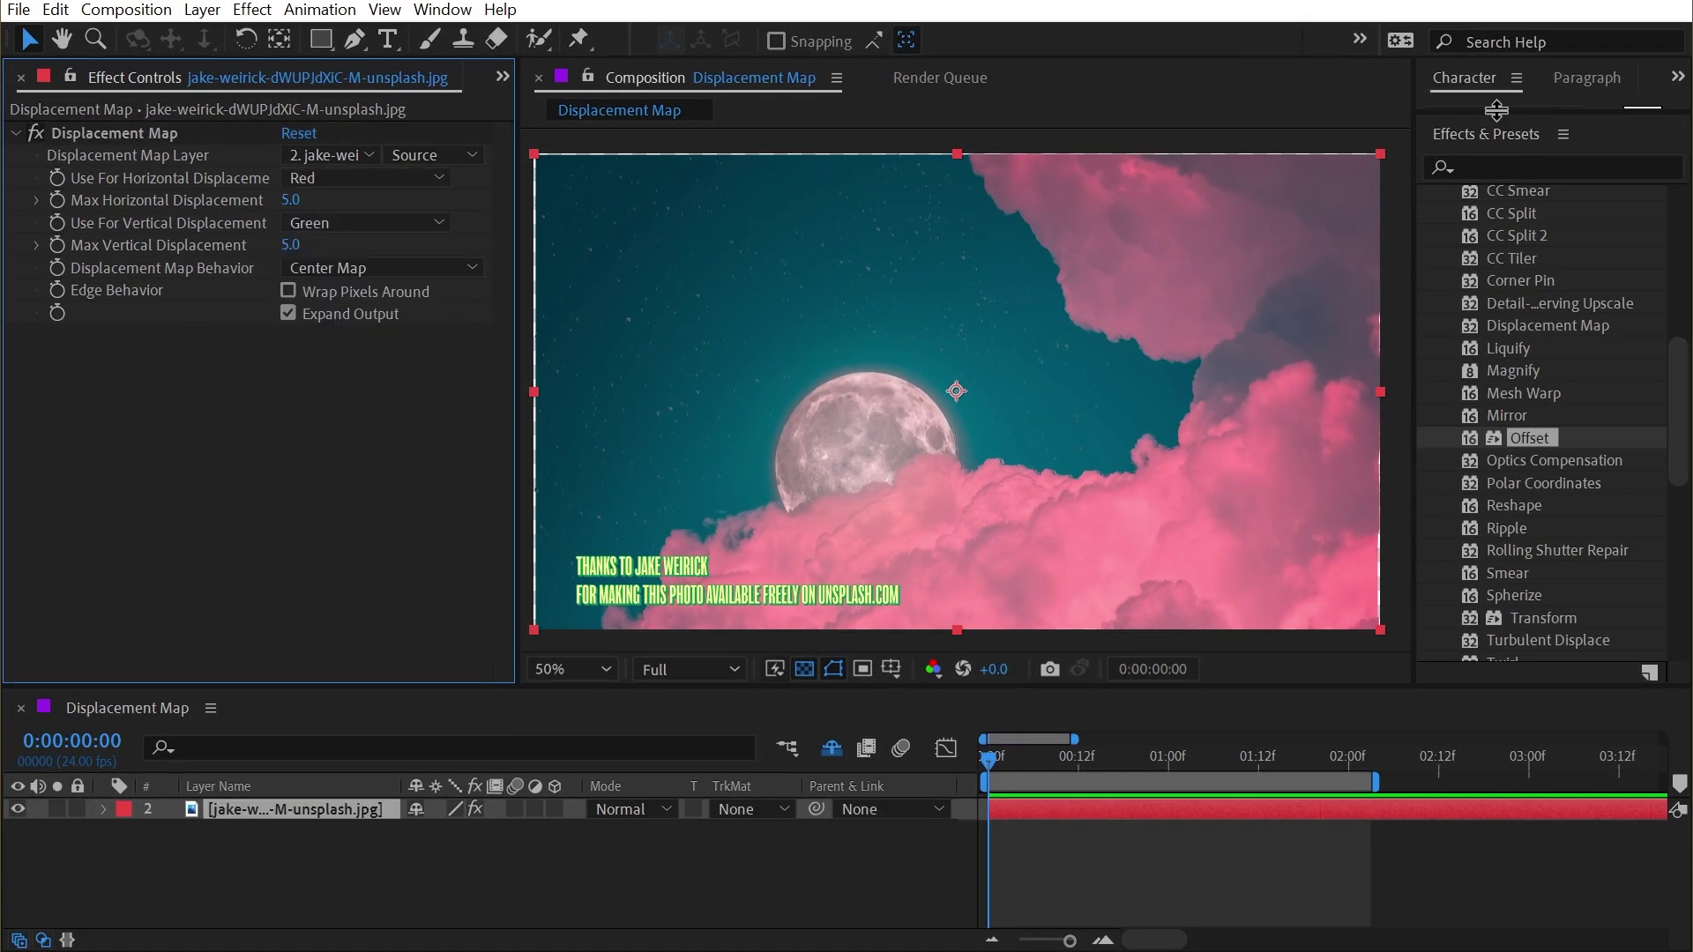
Step: In the text fill colour picker, try white, then set green and blue to 0 for pure red
left_click(1641, 116)
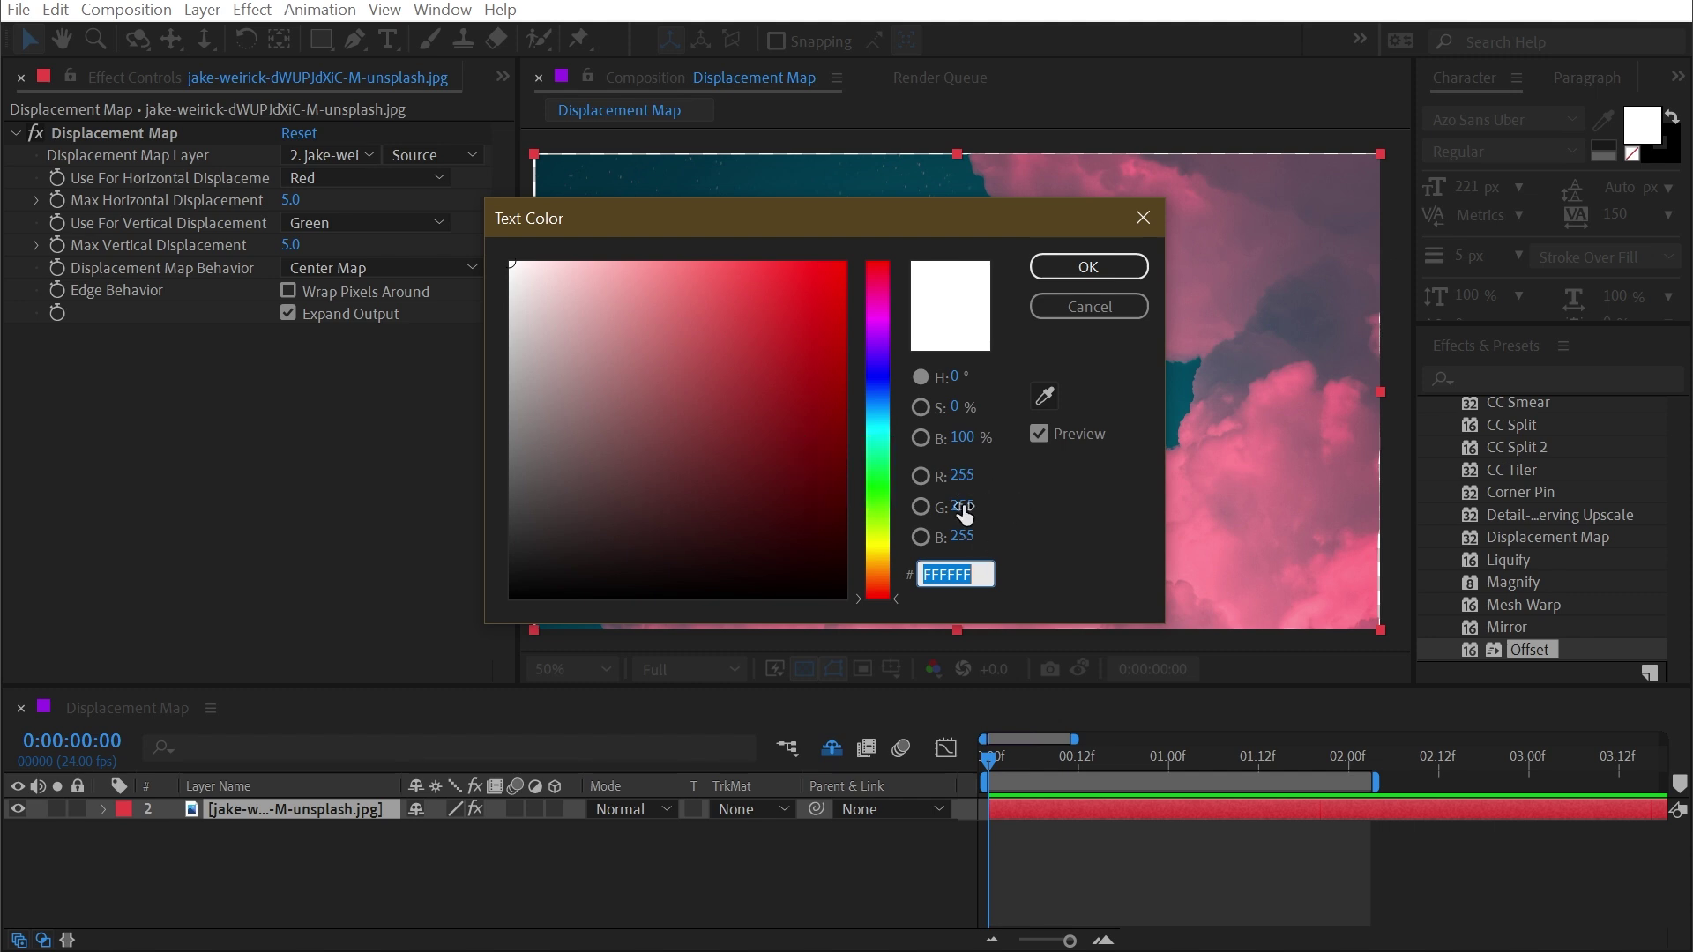
mouse_move(520, 269)
left_mouse_down()
mouse_move(556, 291)
mouse_move(512, 263)
left_mouse_up()
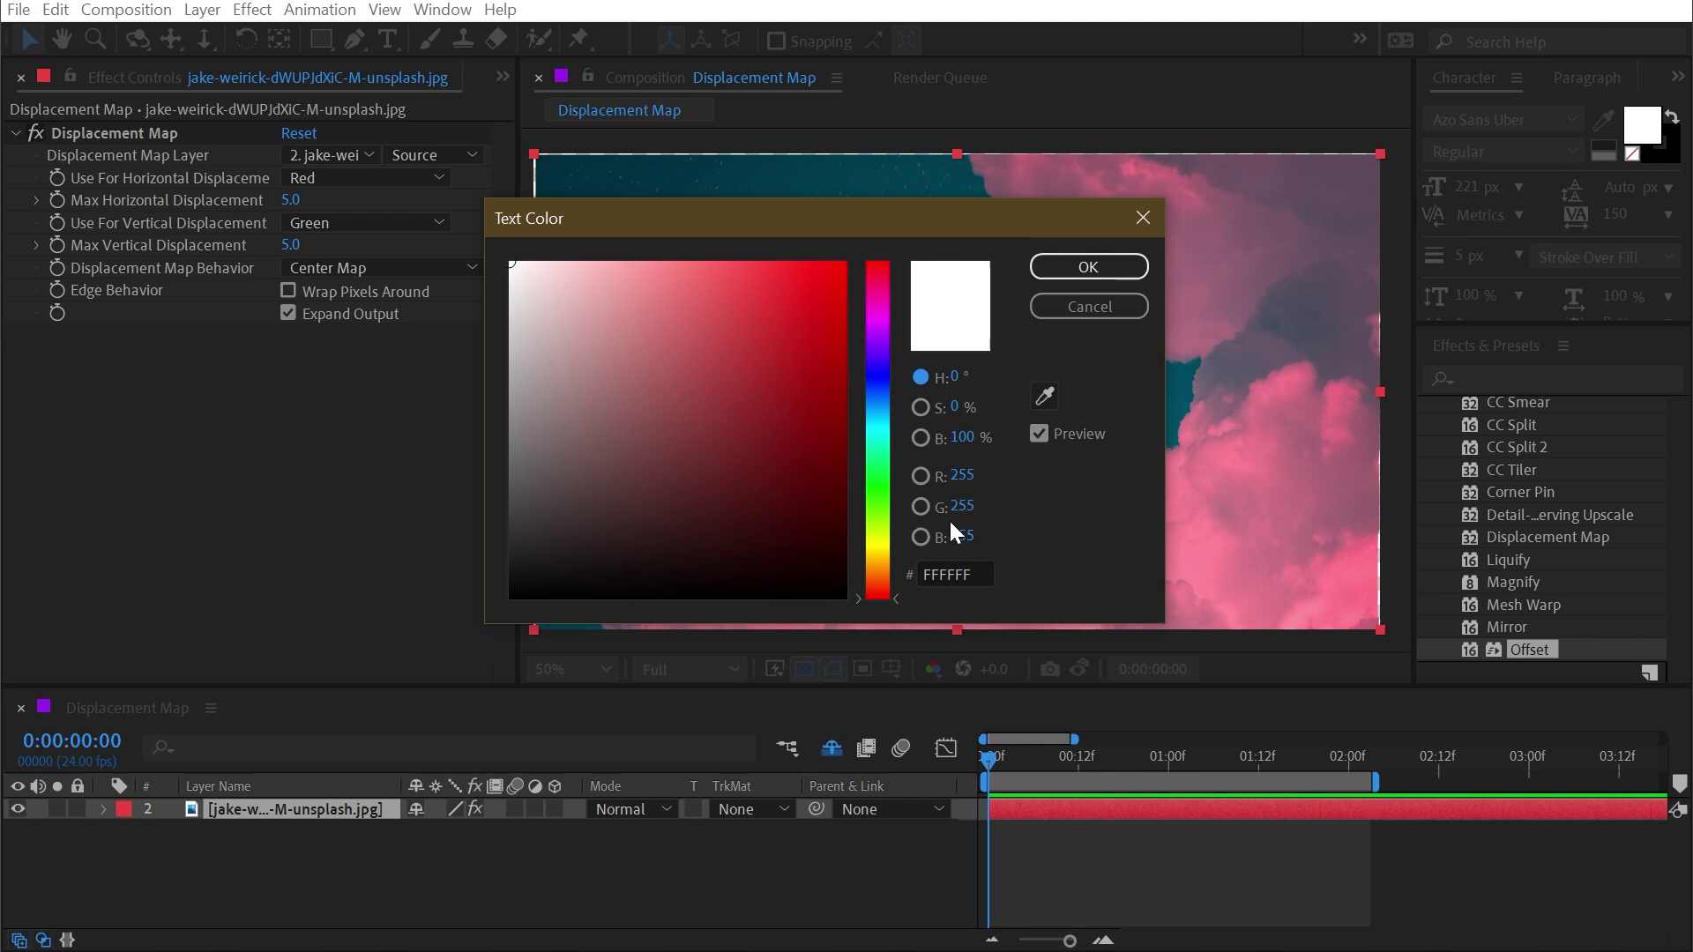
left_click(937, 476)
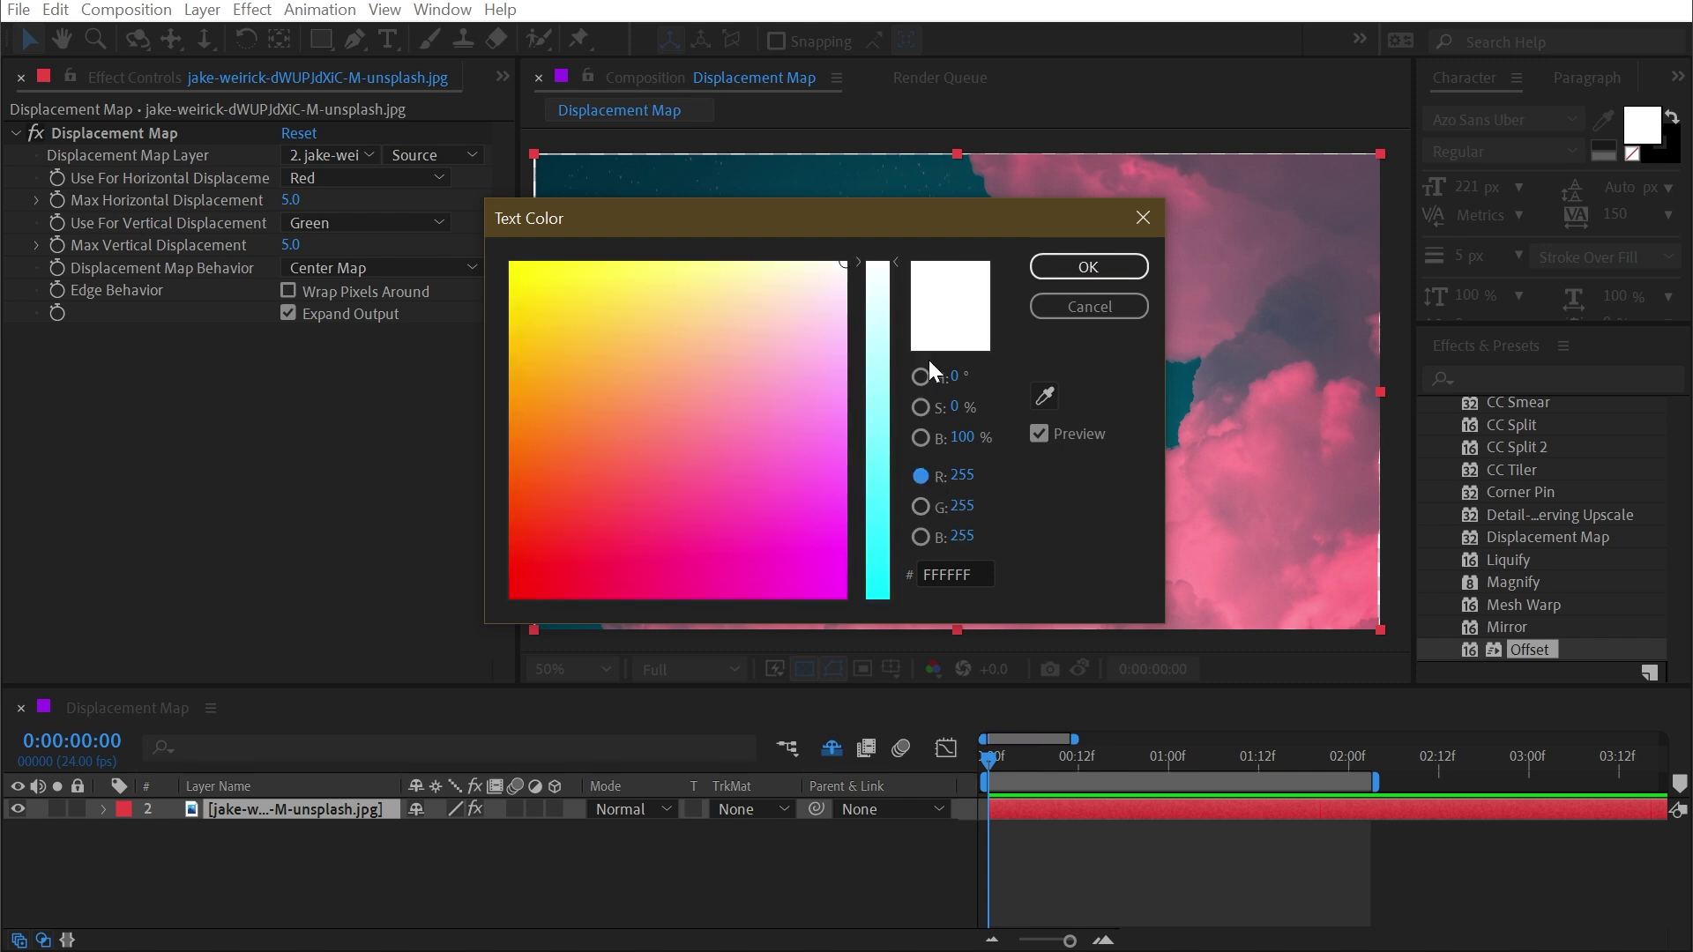
left_click(964, 520)
type("0")
left_click(961, 536)
type("0")
left_click(1023, 515)
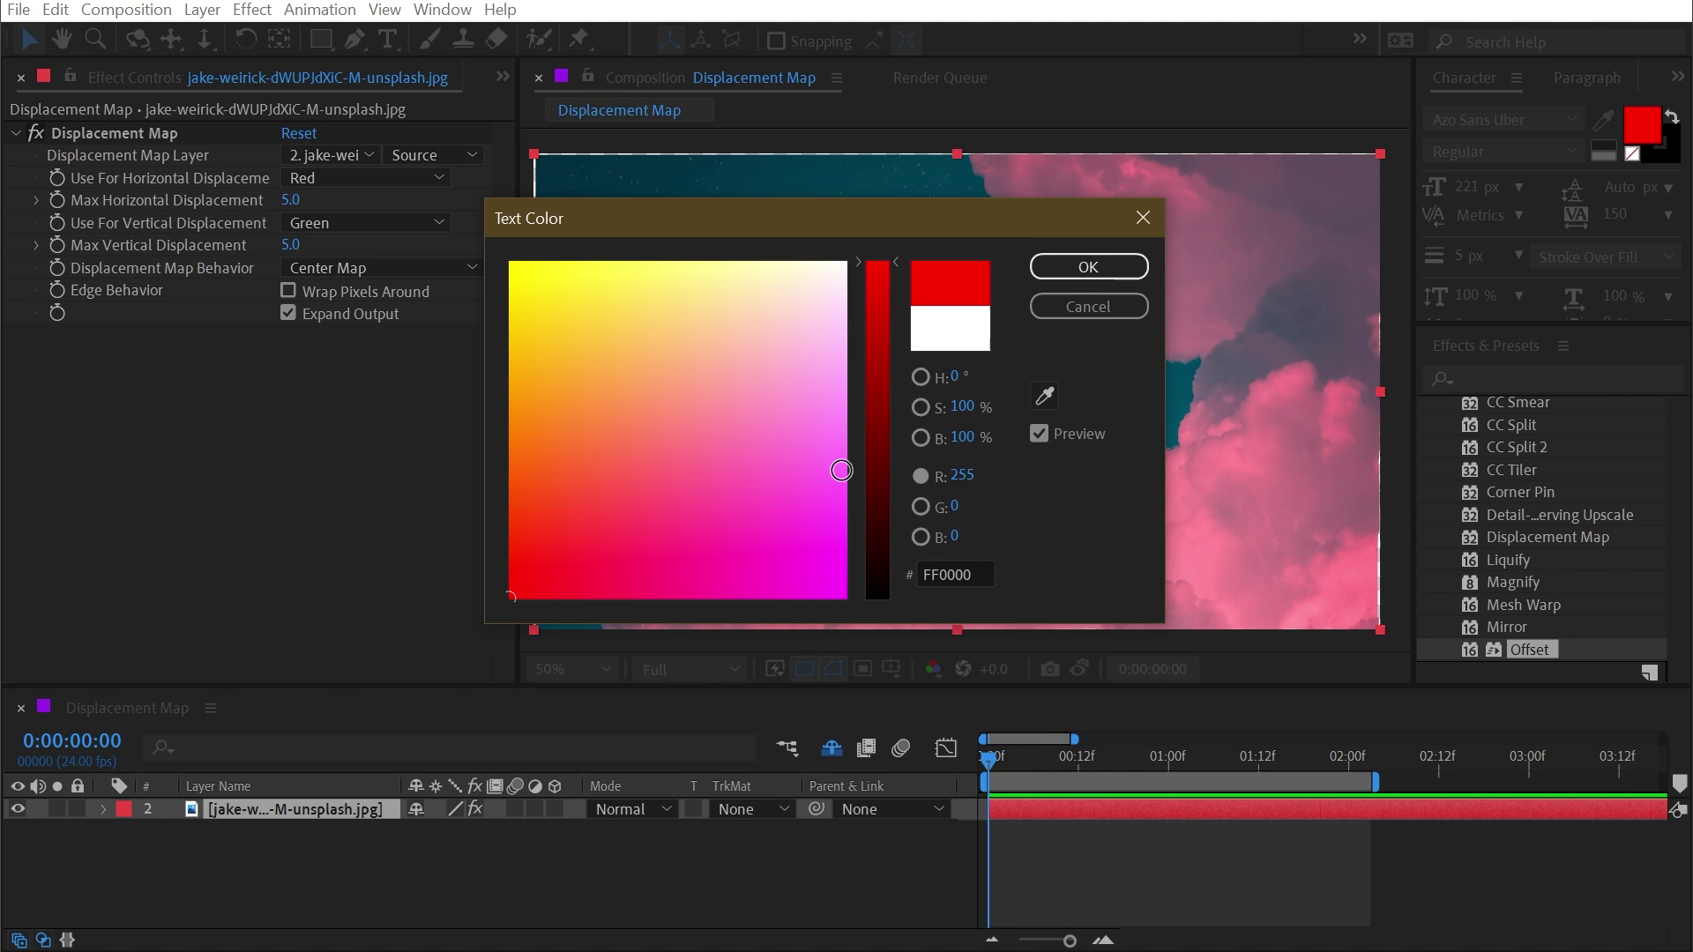
Step: Lower red to 0 for black, raise green to 255 for yellow, then pick olive yellow B4B456
mouse_move(903, 267)
left_mouse_down()
mouse_move(897, 613)
mouse_move(924, 386)
mouse_move(926, 604)
mouse_move(888, 256)
left_mouse_up()
left_click_drag(955, 506, 1040, 506)
left_click(919, 377)
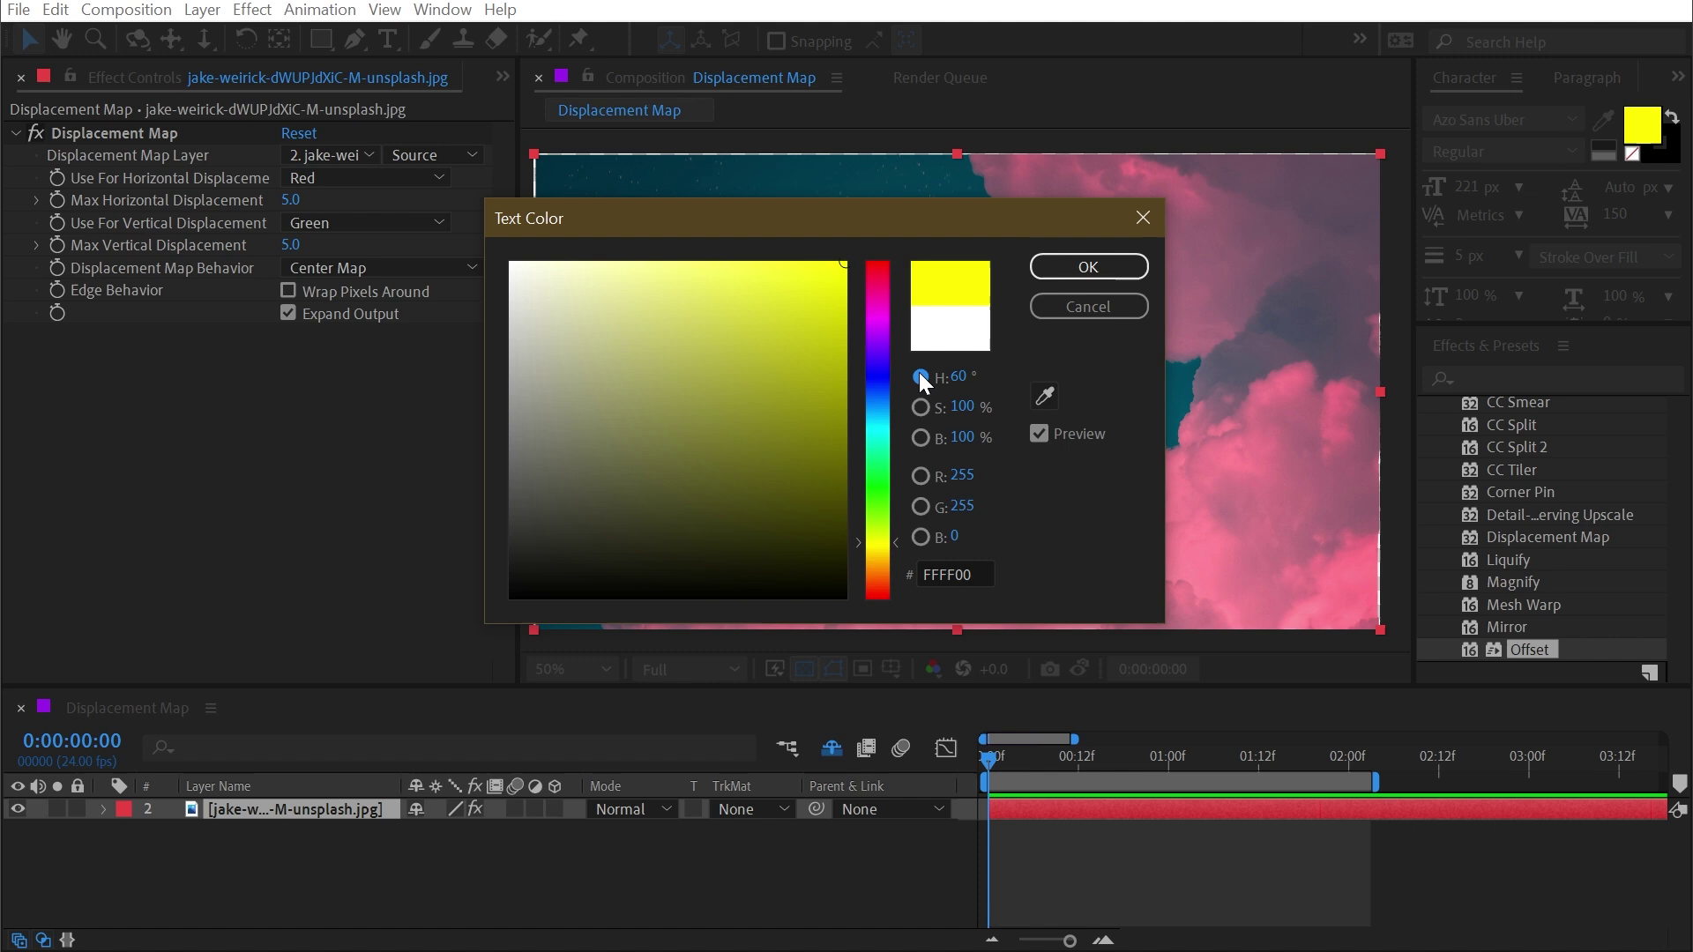
left_click(512, 264)
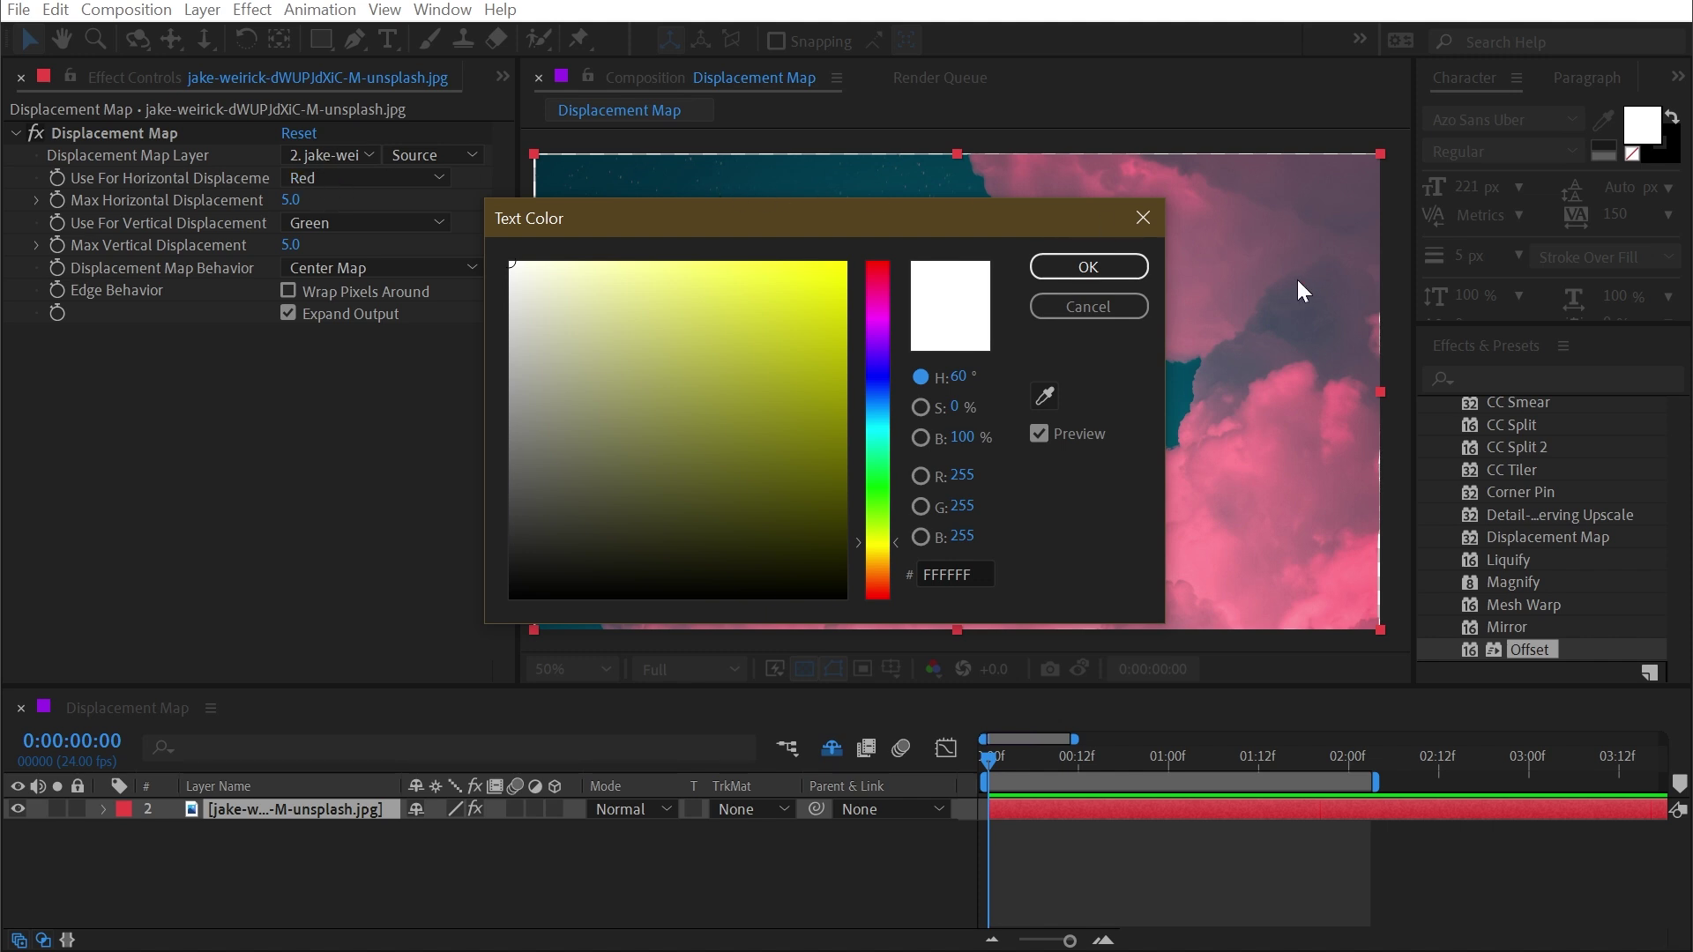
mouse_move(574, 332)
left_mouse_down()
mouse_move(902, 254)
mouse_move(684, 420)
mouse_move(686, 359)
left_mouse_up()
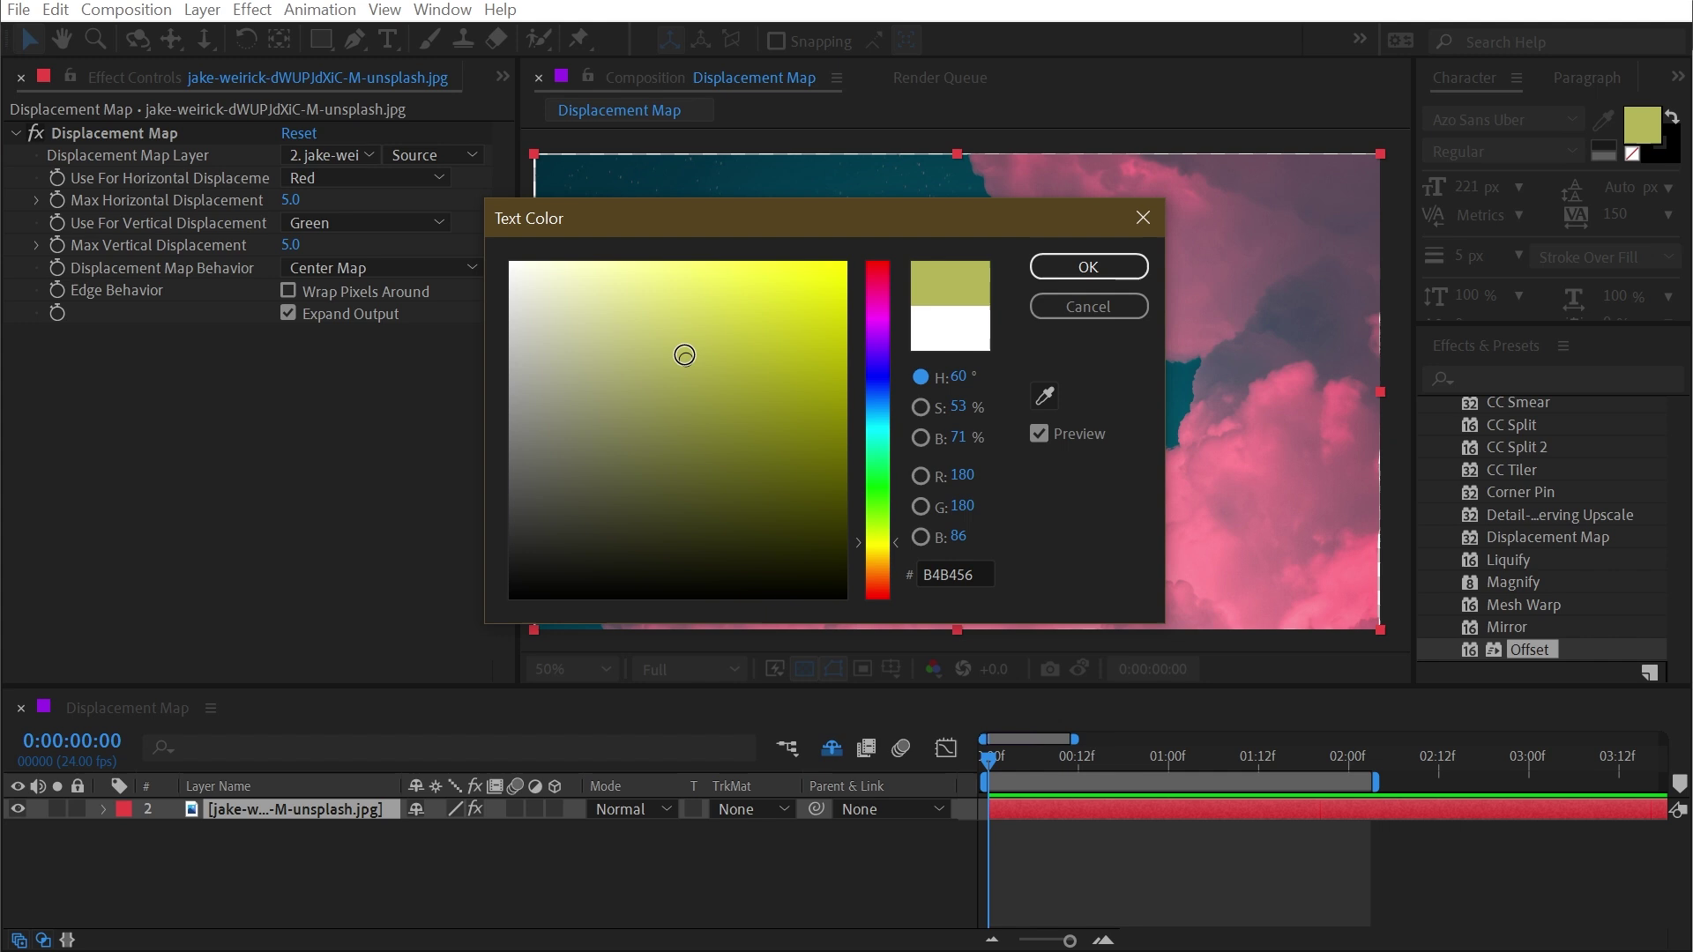
Step: Drag the colour field through grey, white and black to 808080, then cancel the picker
mouse_move(684, 355)
left_mouse_down()
mouse_move(529, 335)
mouse_move(493, 388)
mouse_move(361, 428)
left_mouse_up()
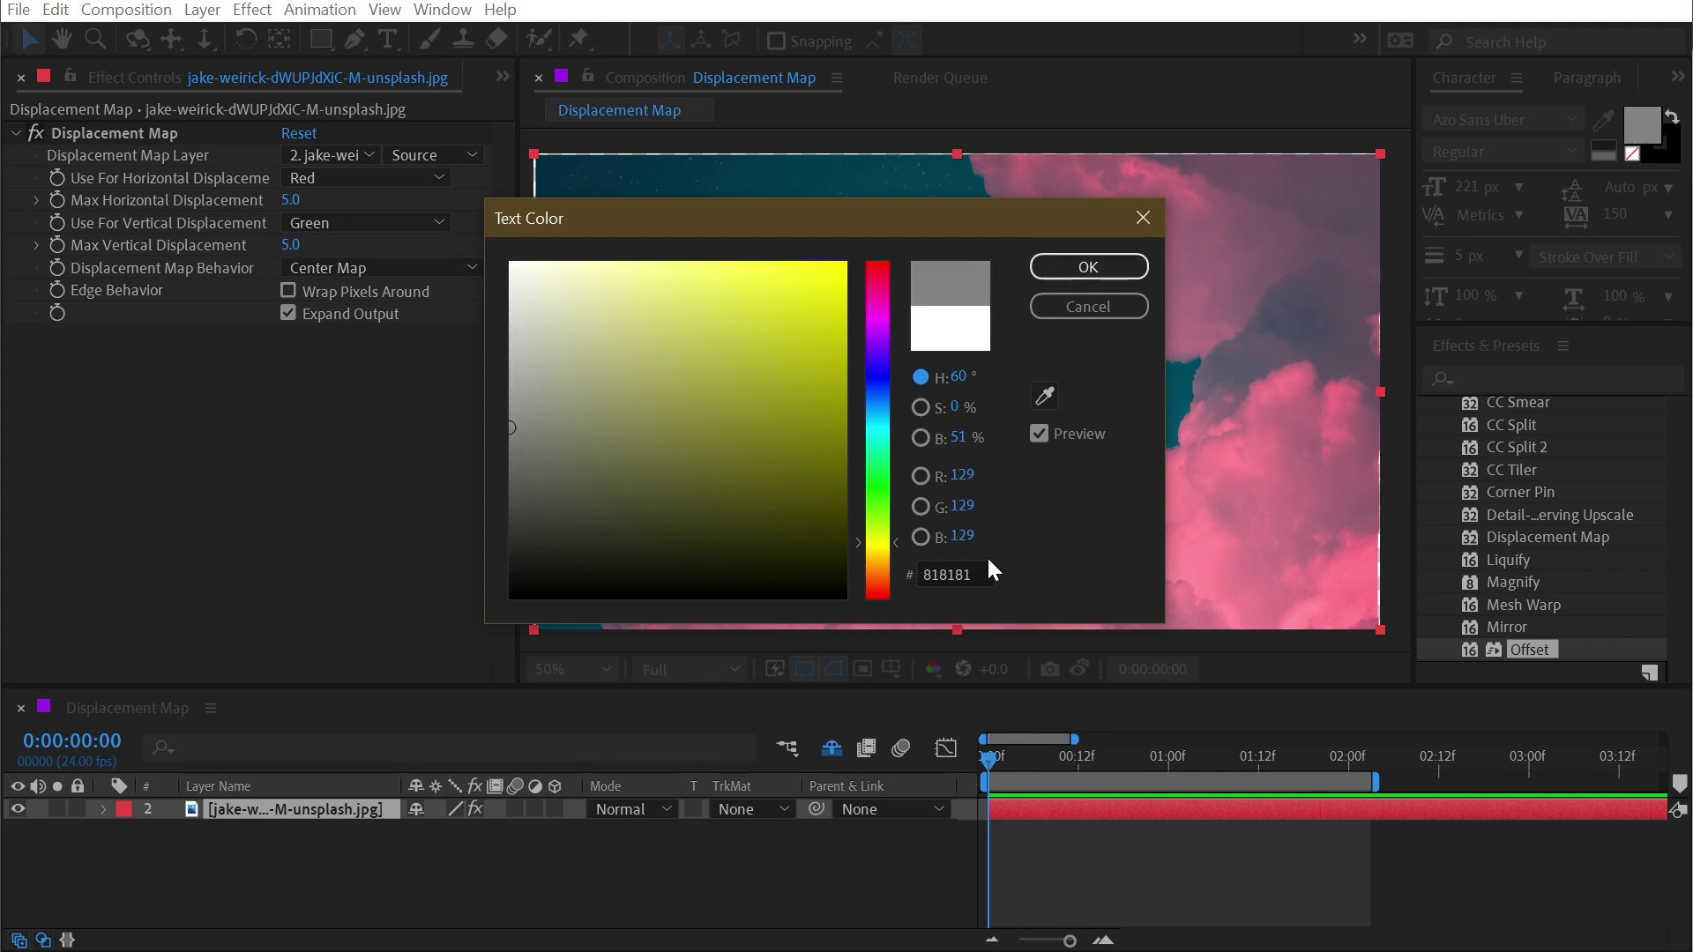
mouse_move(603, 383)
left_mouse_down()
mouse_move(510, 382)
mouse_move(466, 229)
mouse_move(479, 657)
mouse_move(441, 415)
mouse_move(433, 428)
left_mouse_up()
mouse_move(526, 446)
left_mouse_down()
mouse_move(493, 256)
mouse_move(388, 685)
mouse_move(370, 153)
mouse_move(340, 662)
mouse_move(345, 221)
left_mouse_up()
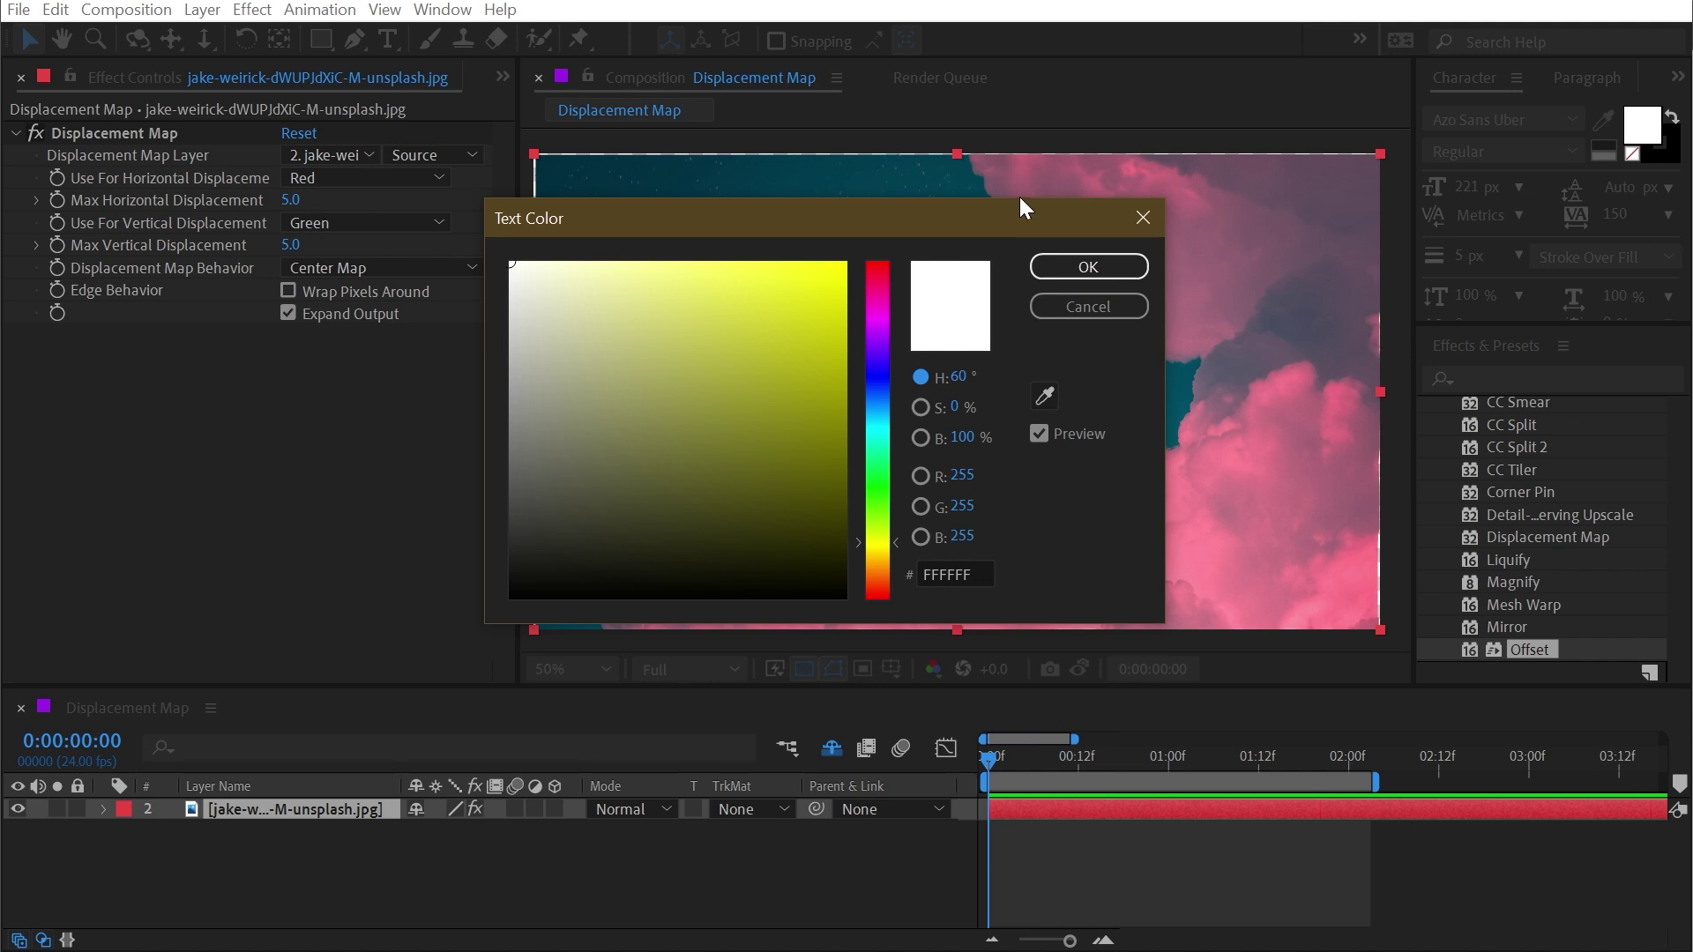
left_click_drag(513, 264, 432, 697)
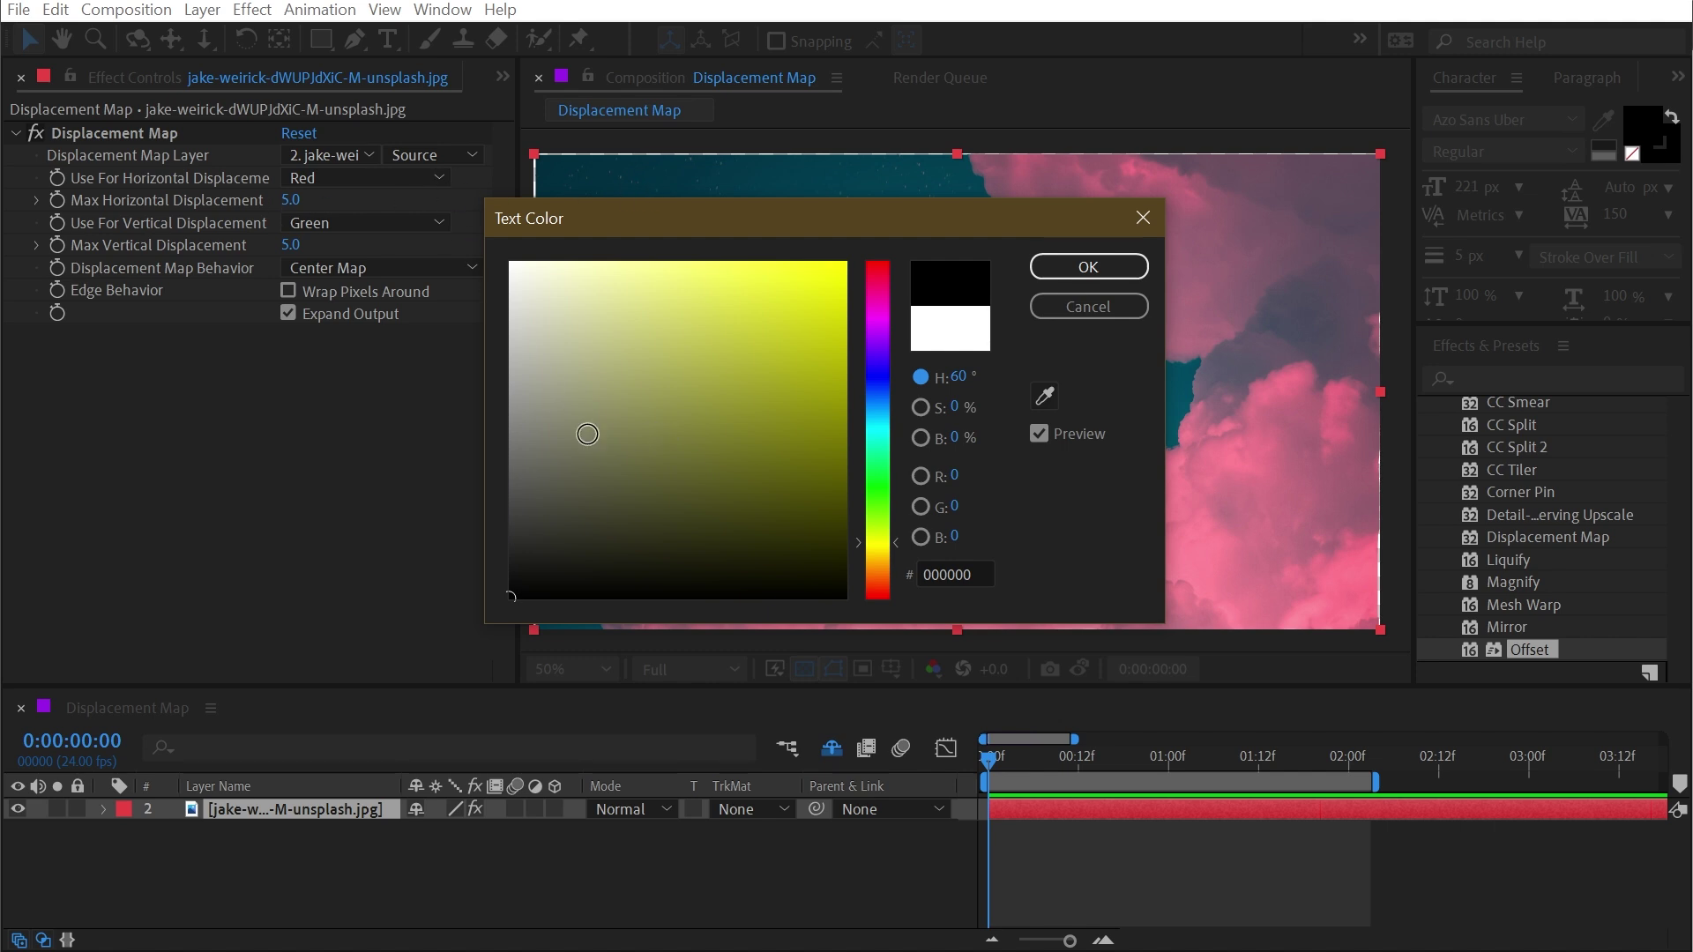
left_click_drag(588, 434, 467, 430)
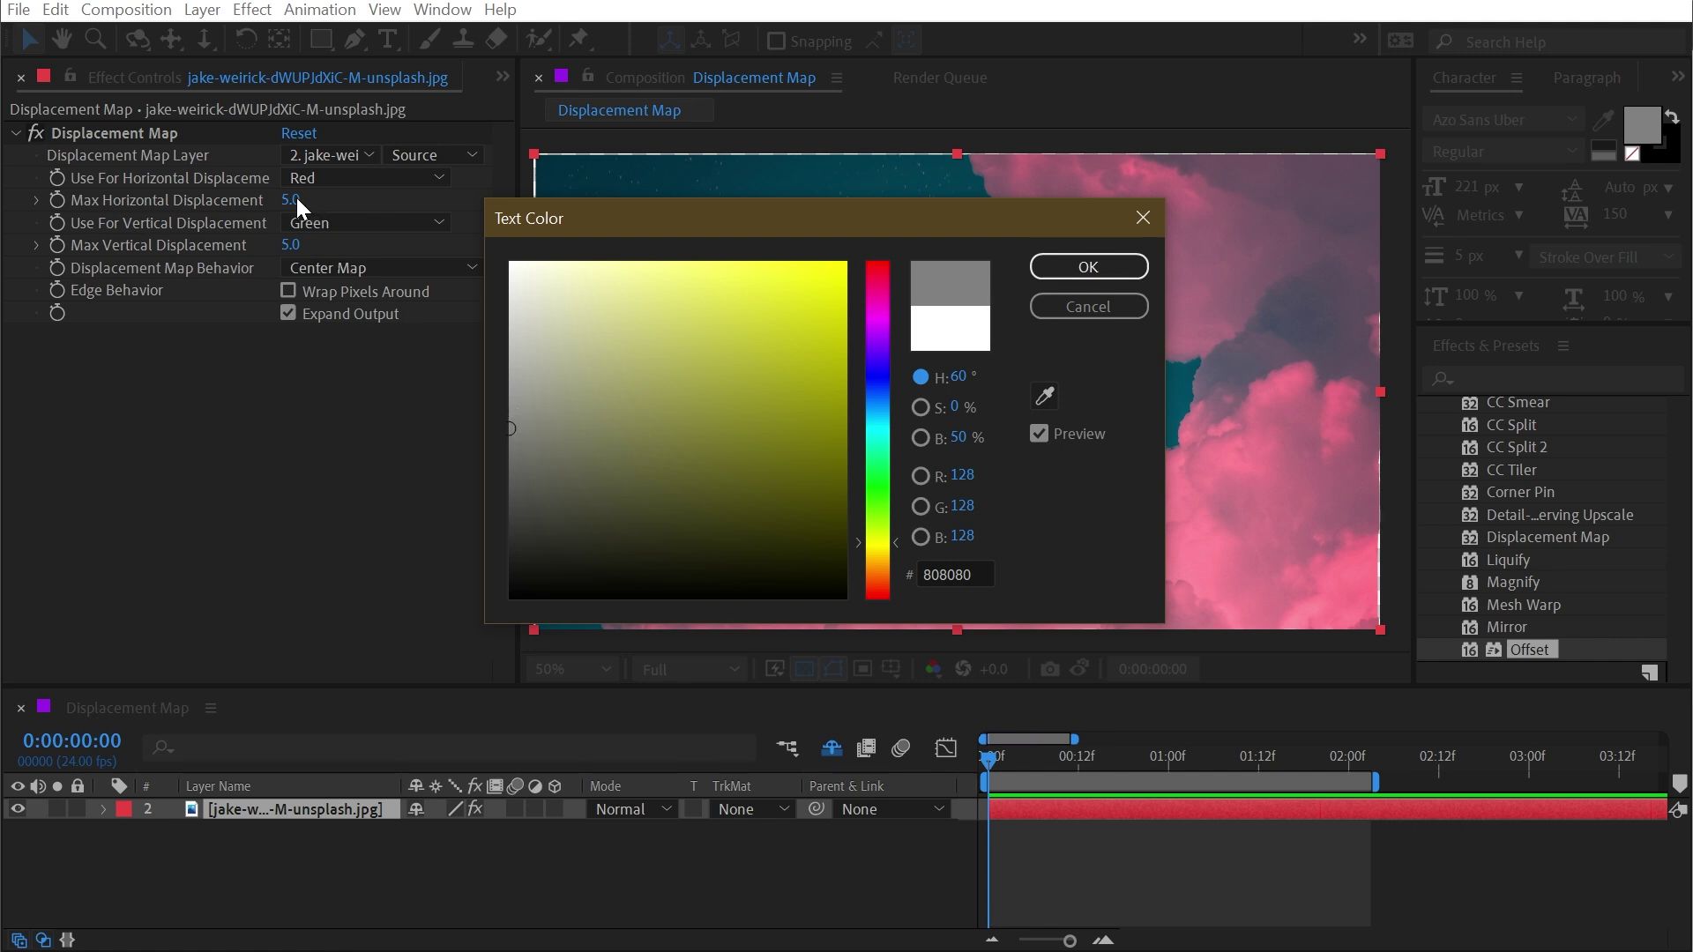
left_click(1062, 307)
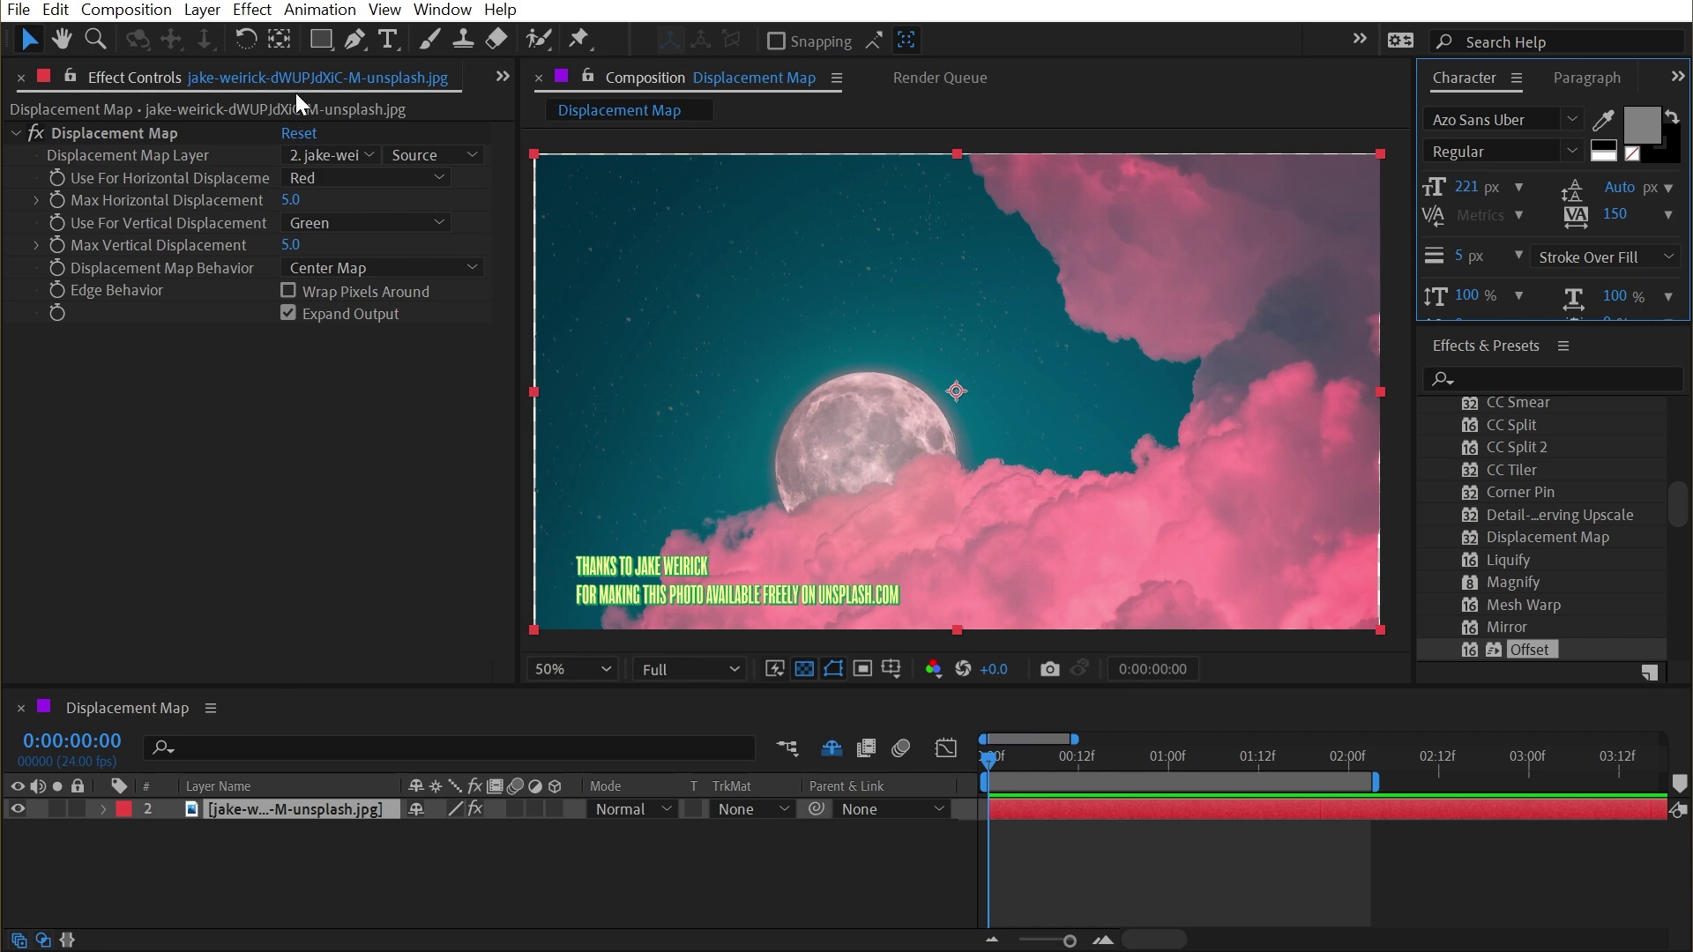
Step: Create a comp-size solid layer named 'Displacement Map'
left_click(216, 14)
mouse_move(226, 34)
left_click(711, 61)
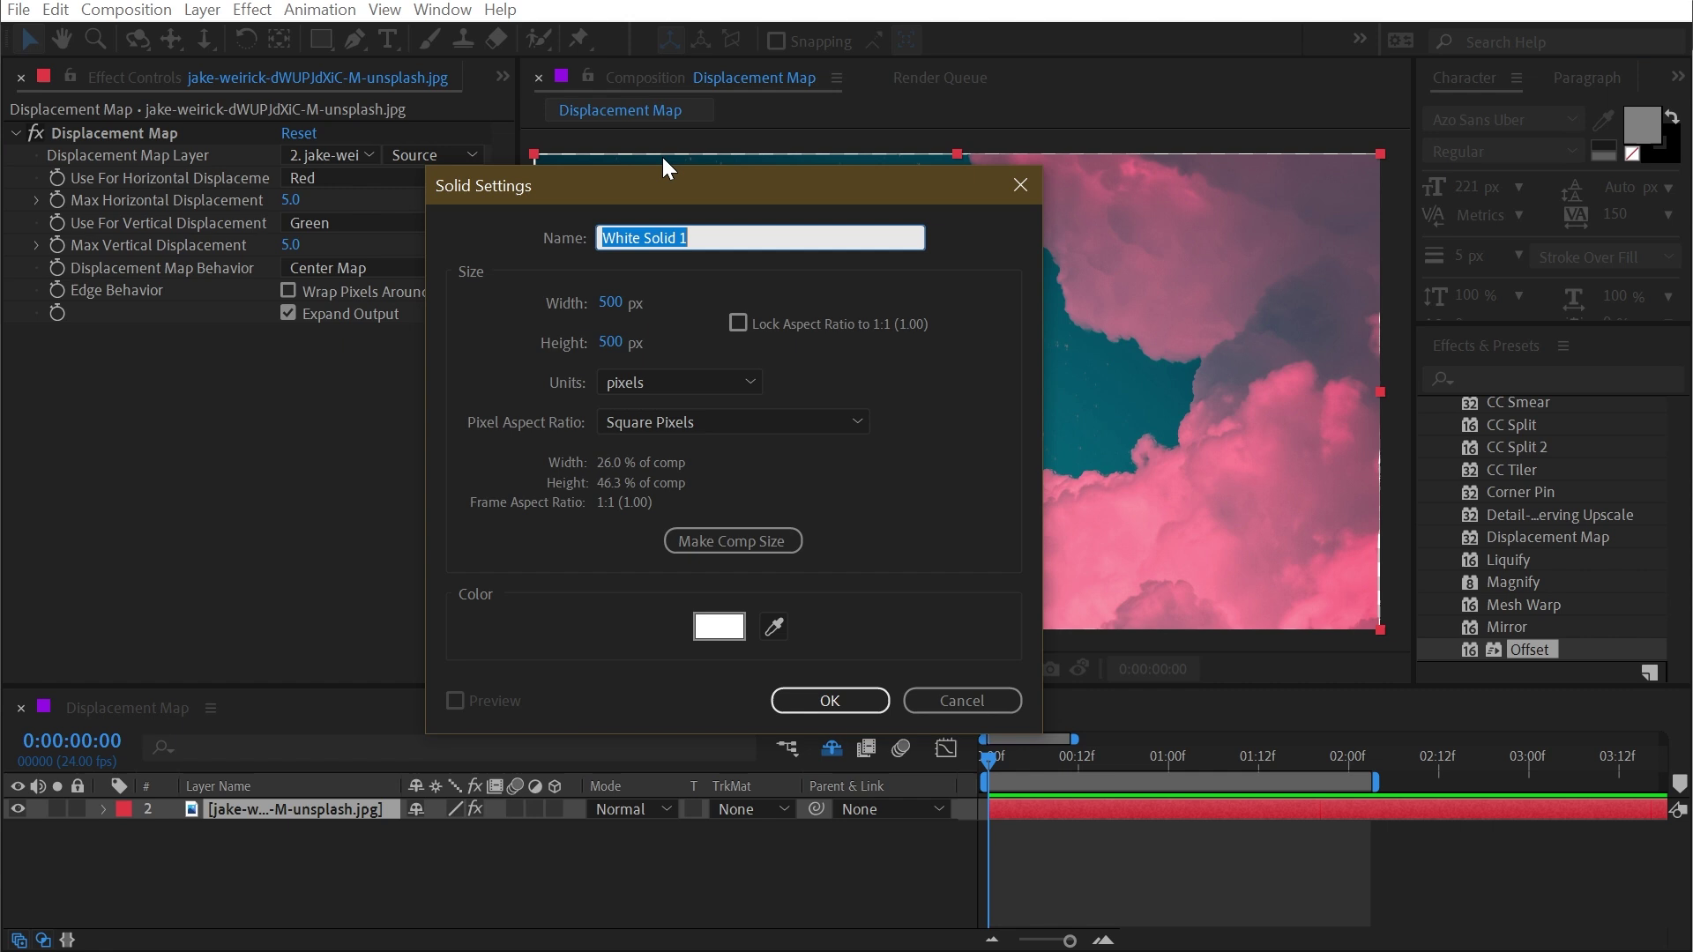
type("Displacement ")
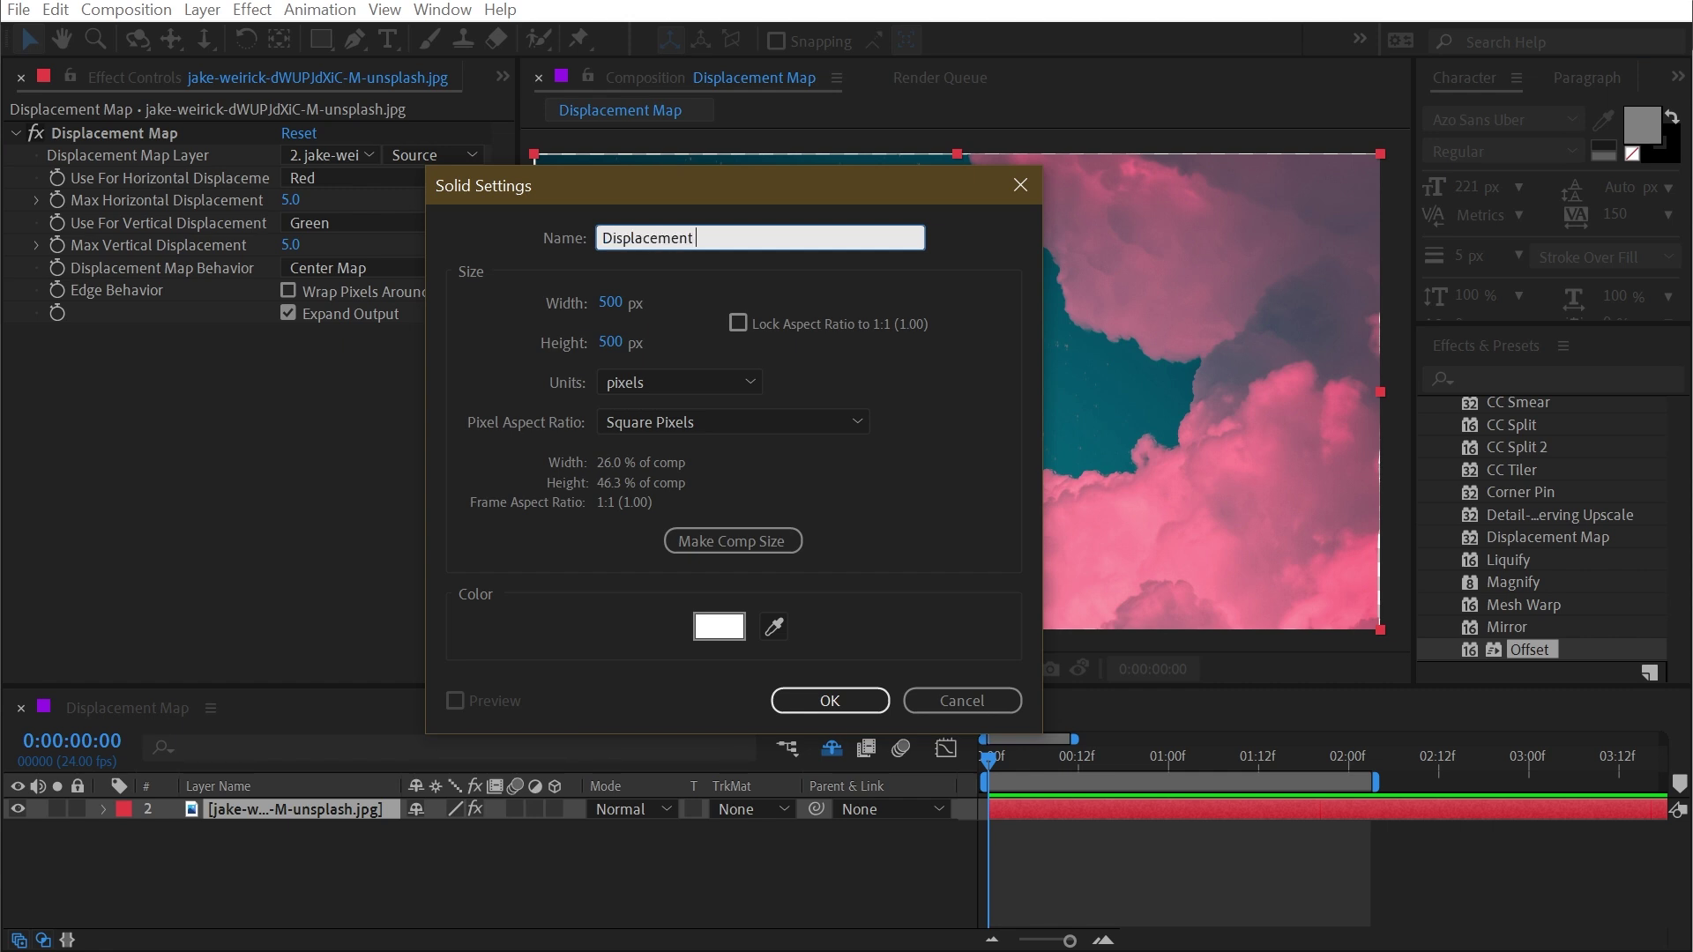
type("Map")
left_click(728, 536)
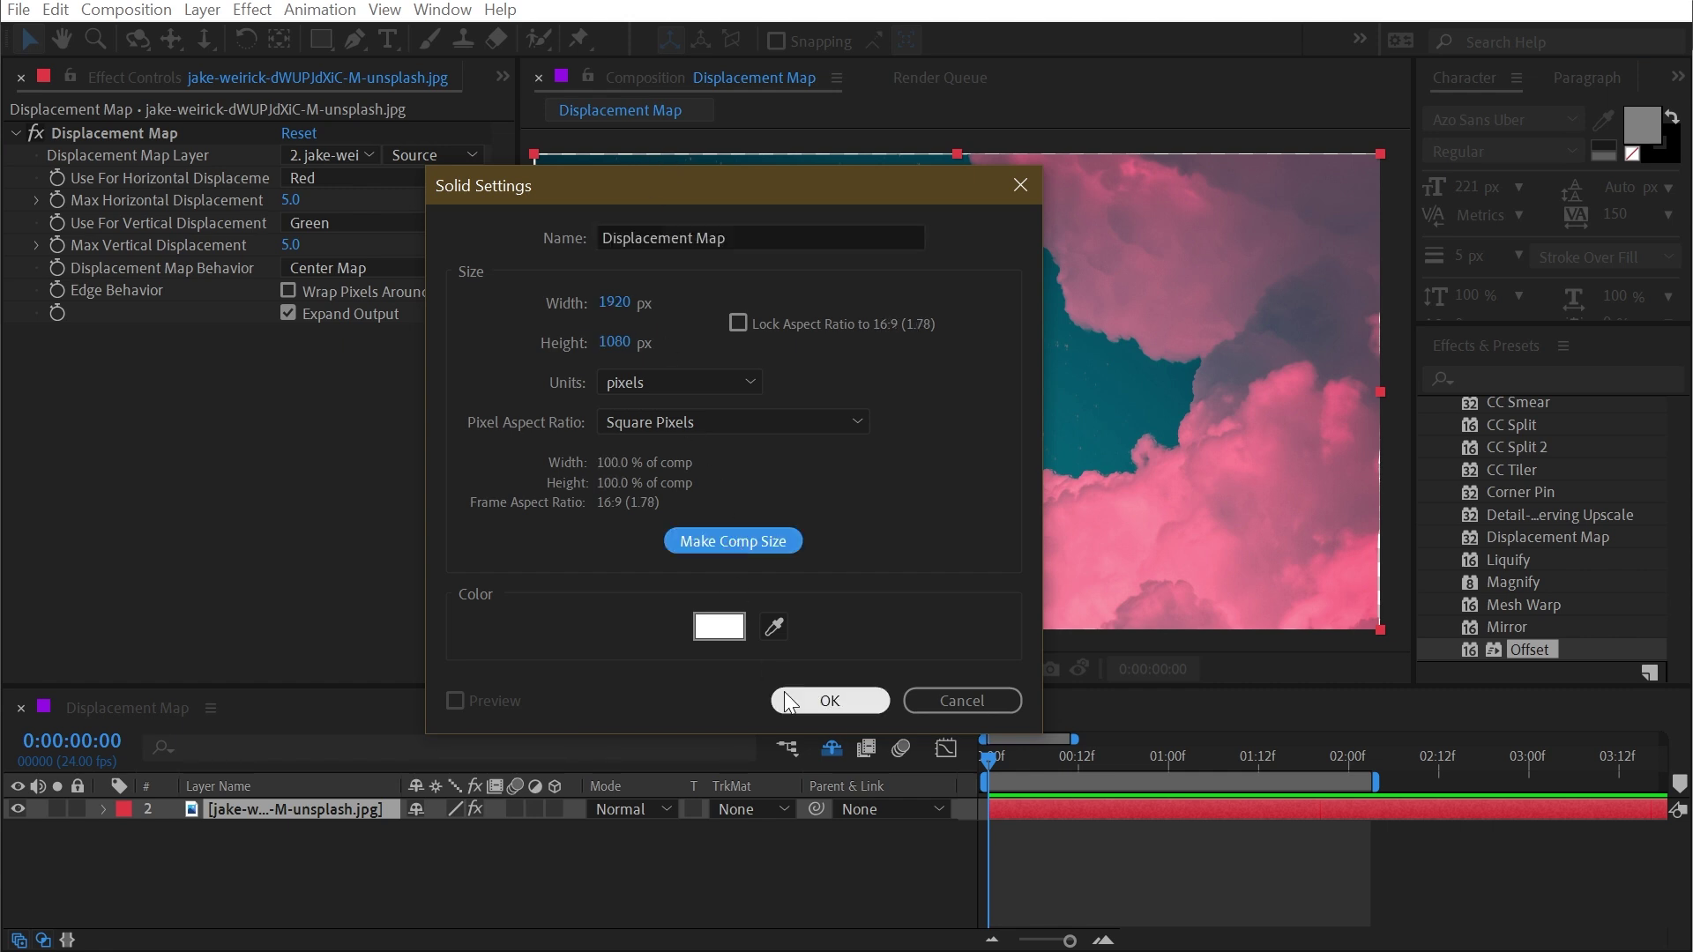
left_click(808, 701)
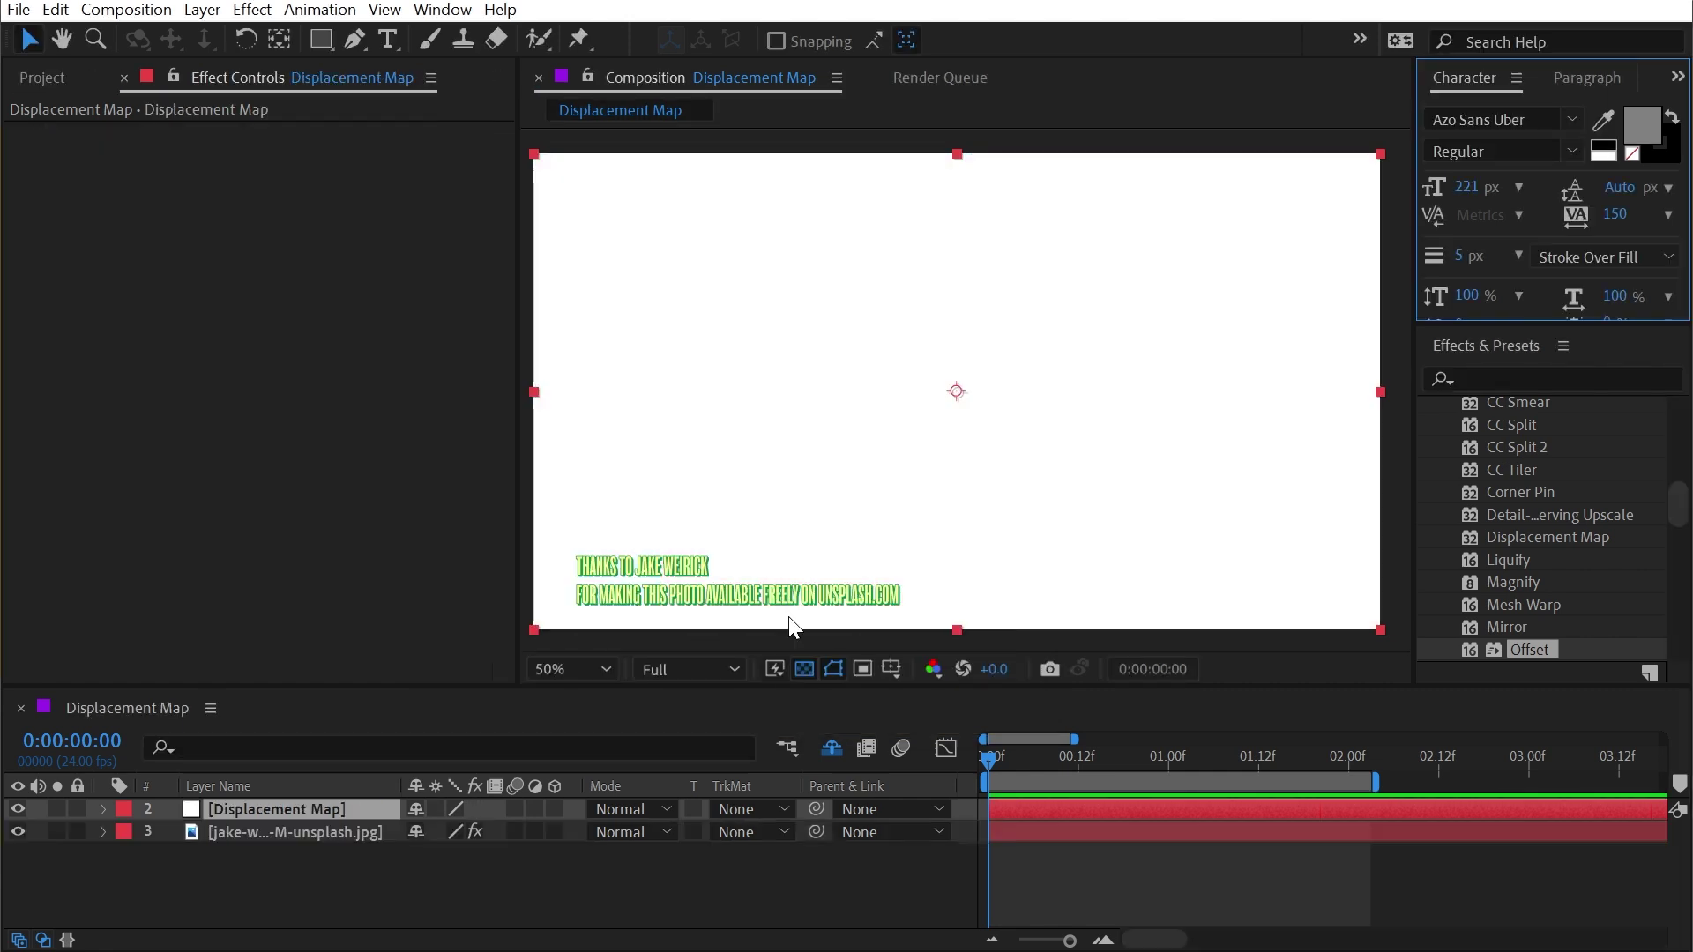
Step: Apply Gradient Ramp to the solid with start 0,0 and end 1920,0
left_click(1461, 381)
type("ramp")
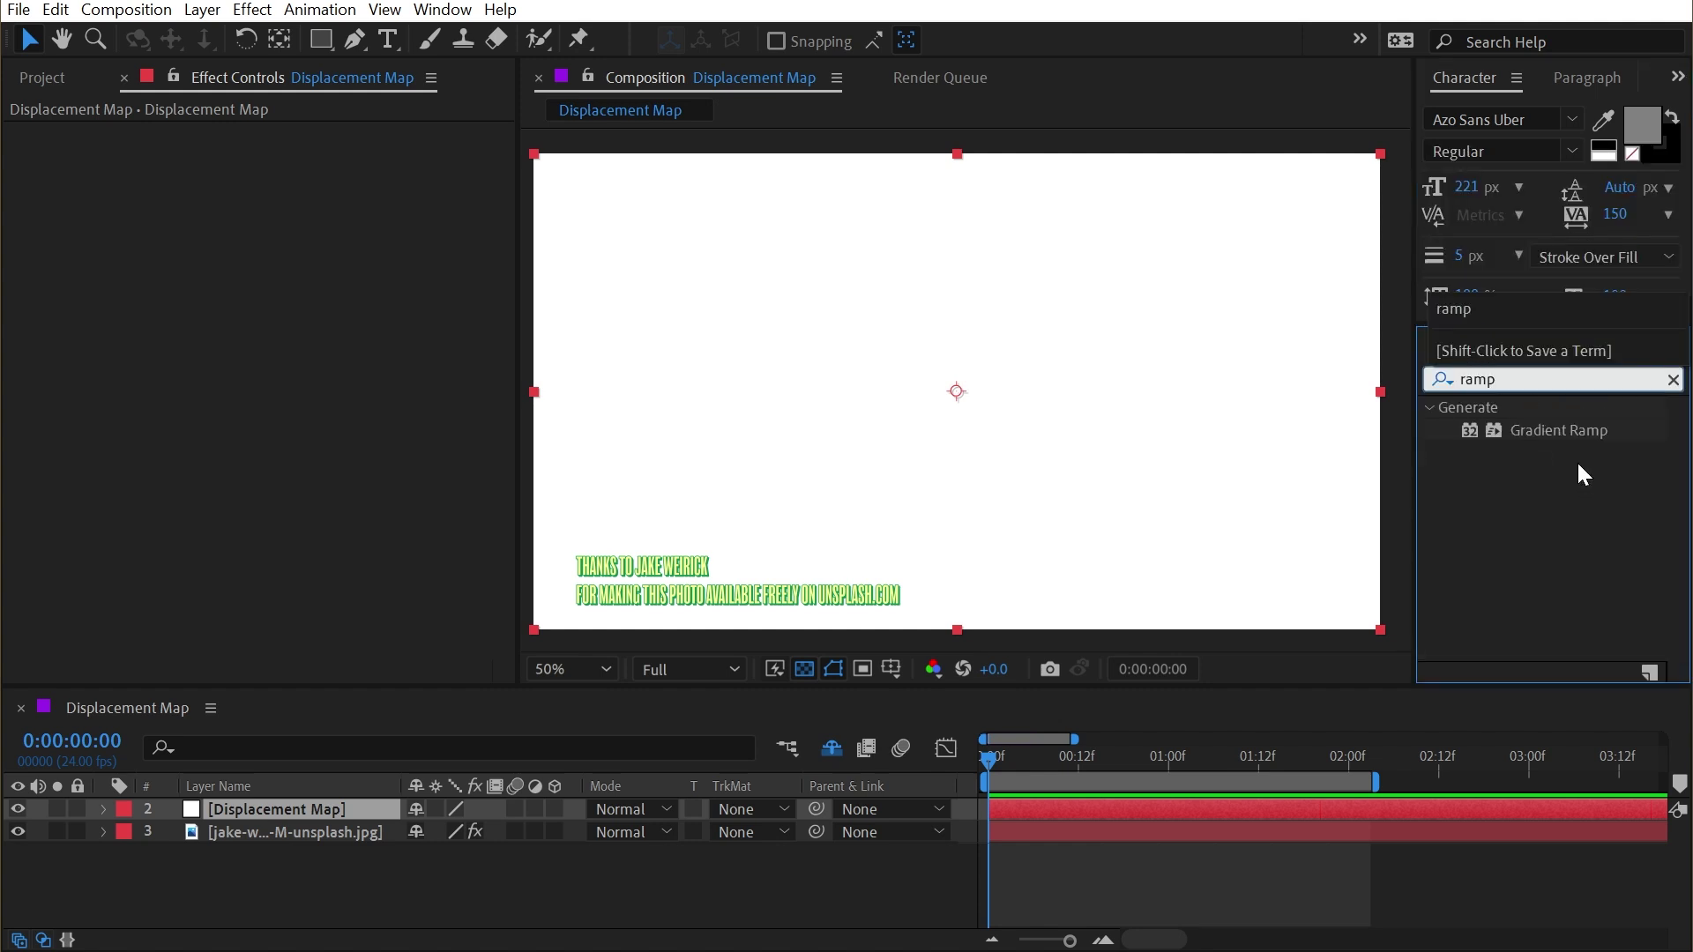
left_click_drag(1559, 430, 1123, 389)
left_click(335, 155)
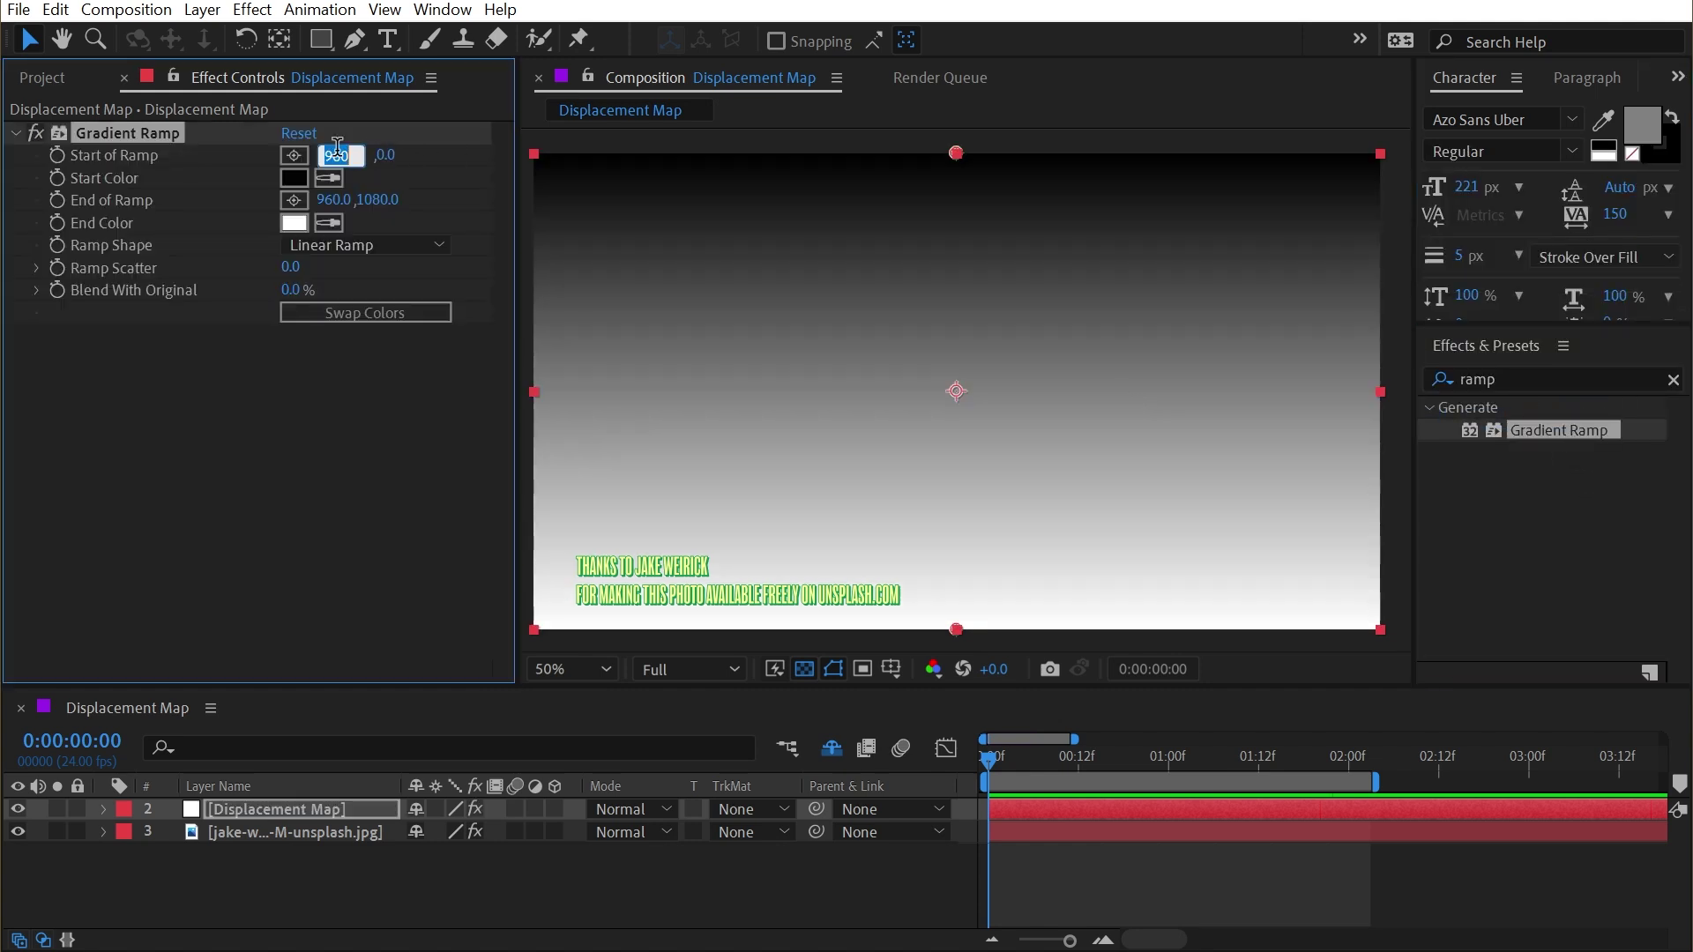
type("0")
key("Tab")
key("Tab")
type("1920")
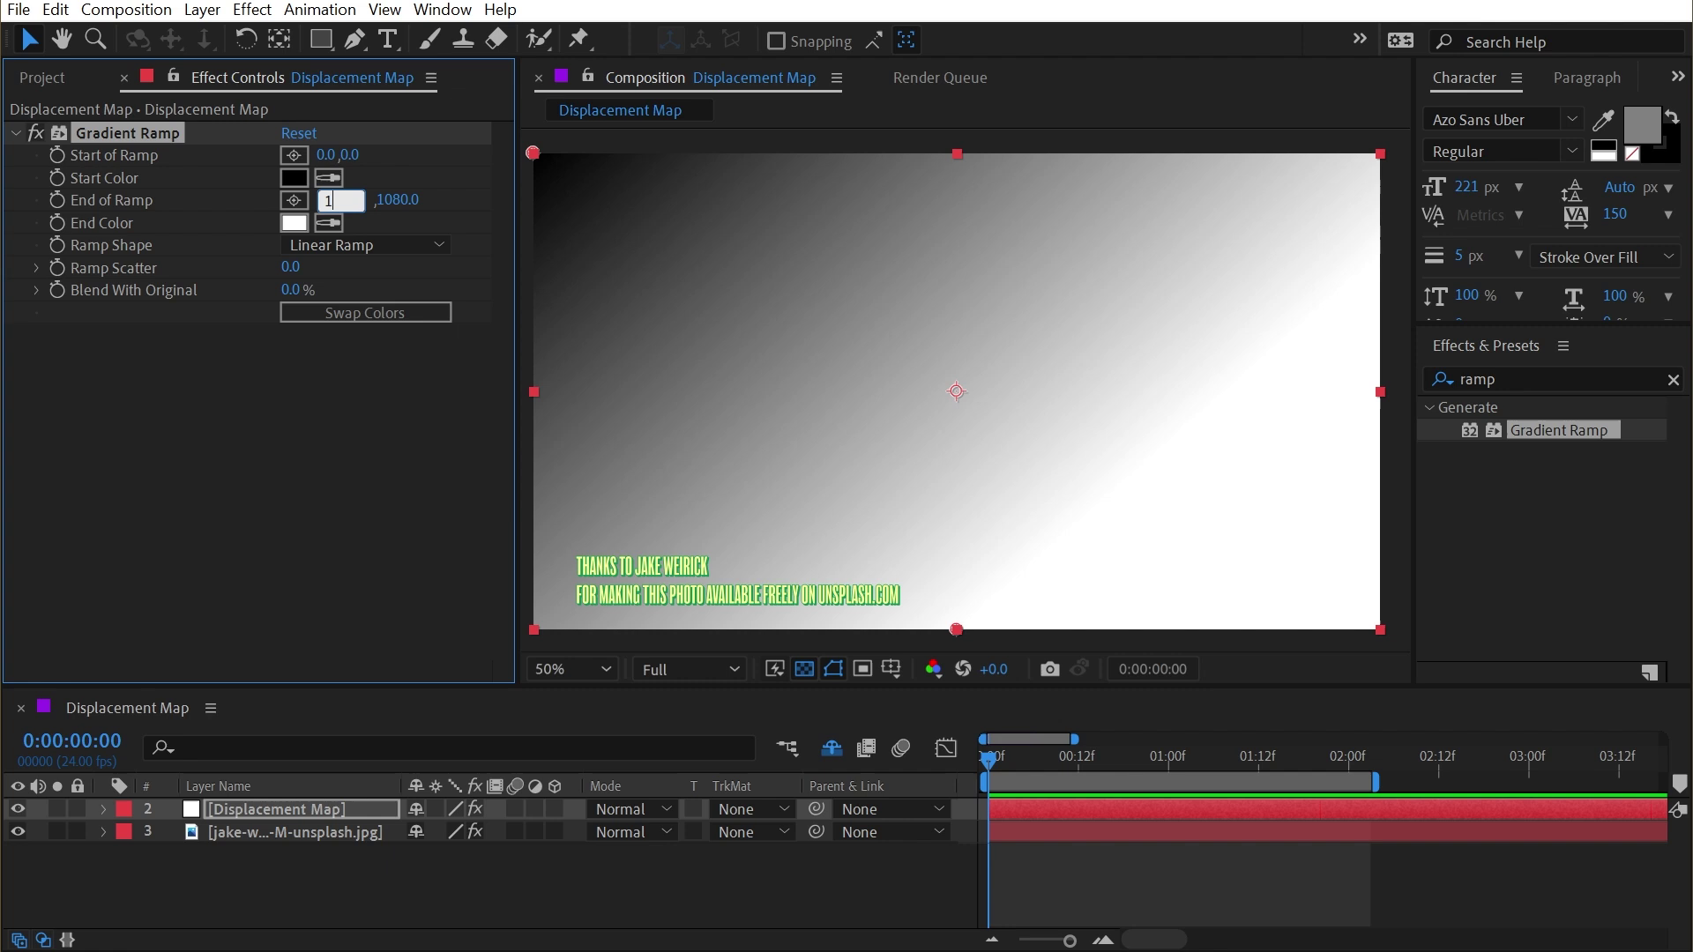
key("Tab")
type("0")
key("Return")
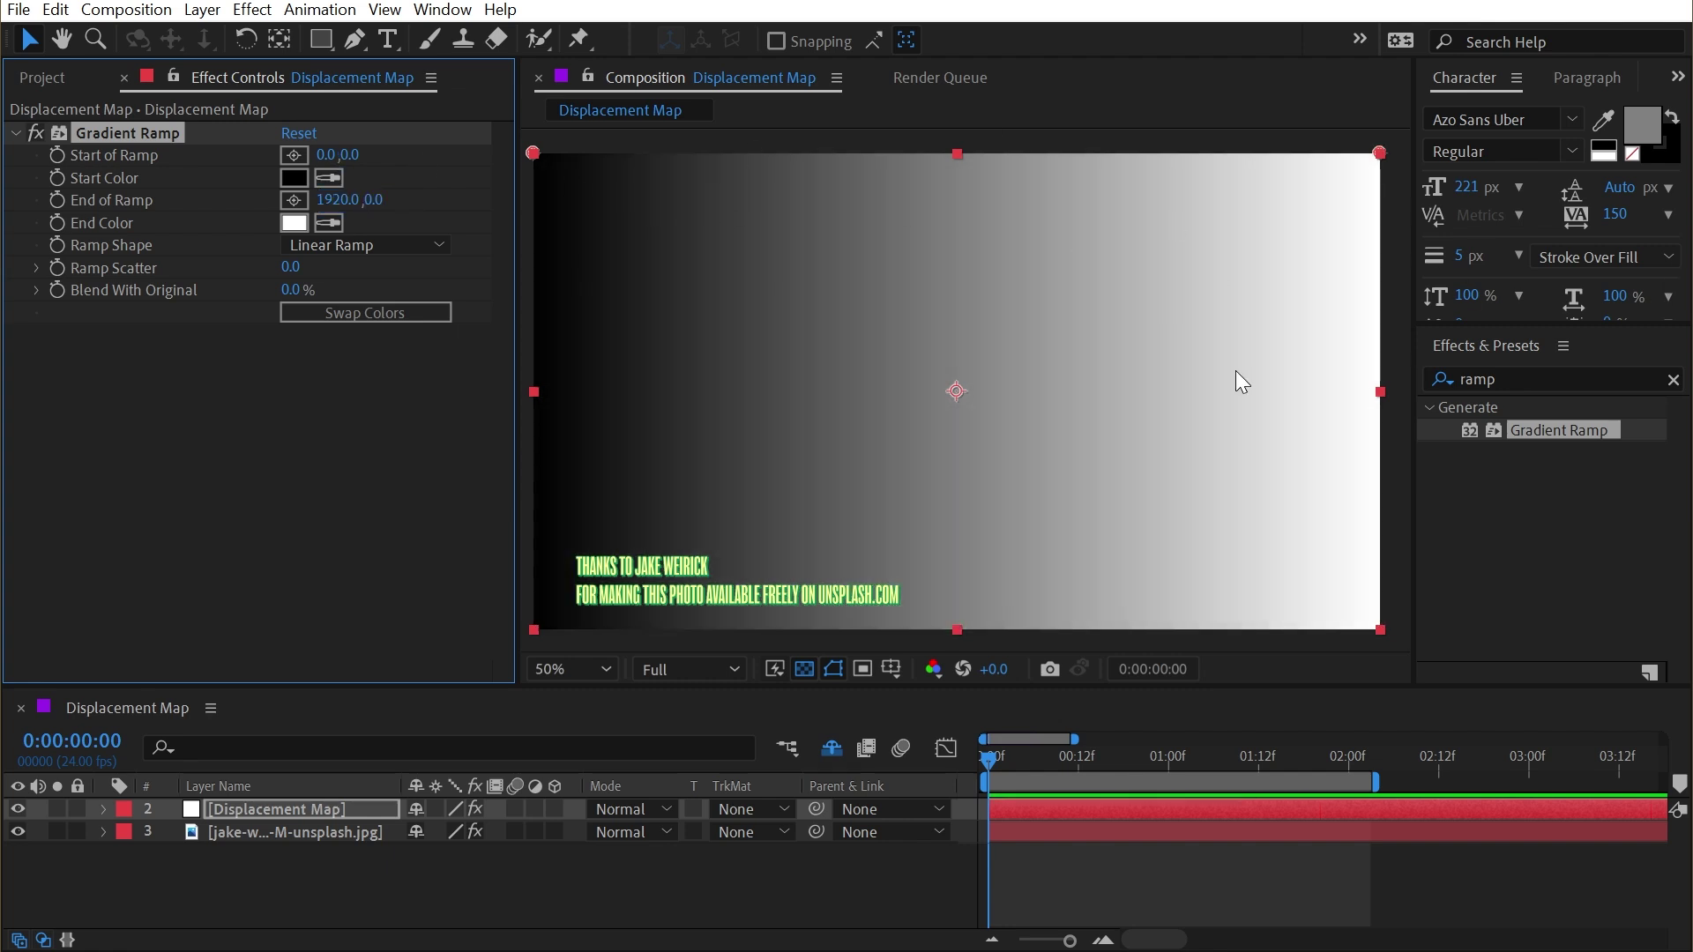
left_click(1499, 379)
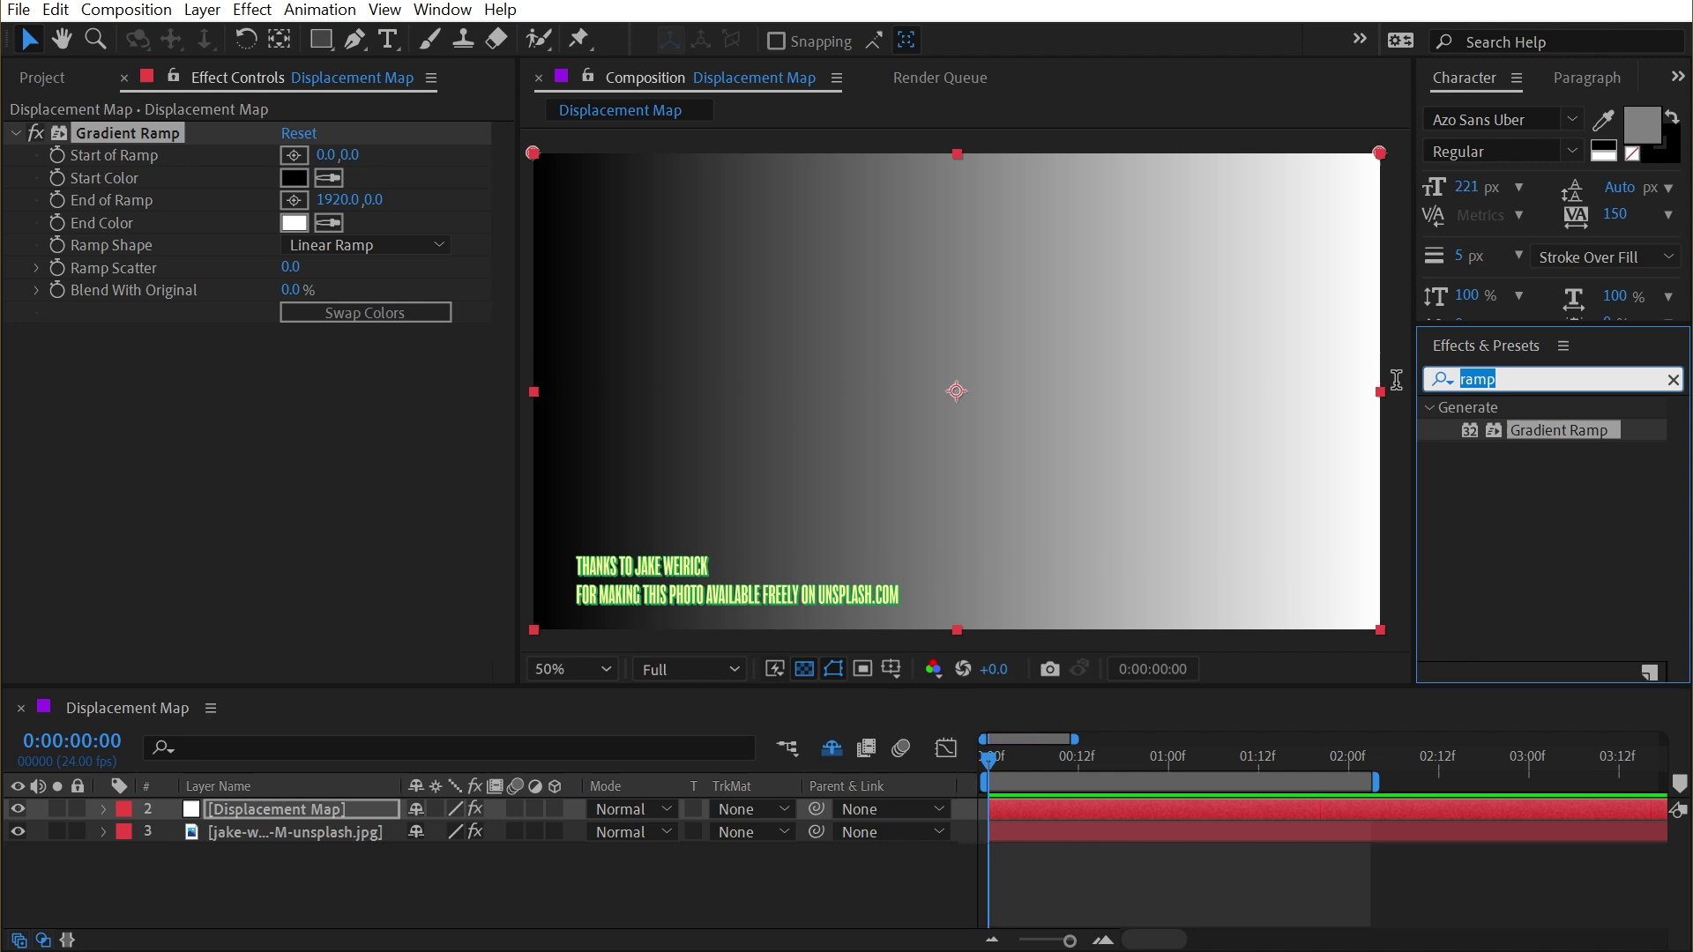
Step: Apply Posterize to the gradient solid with Level set to 3
type("poster")
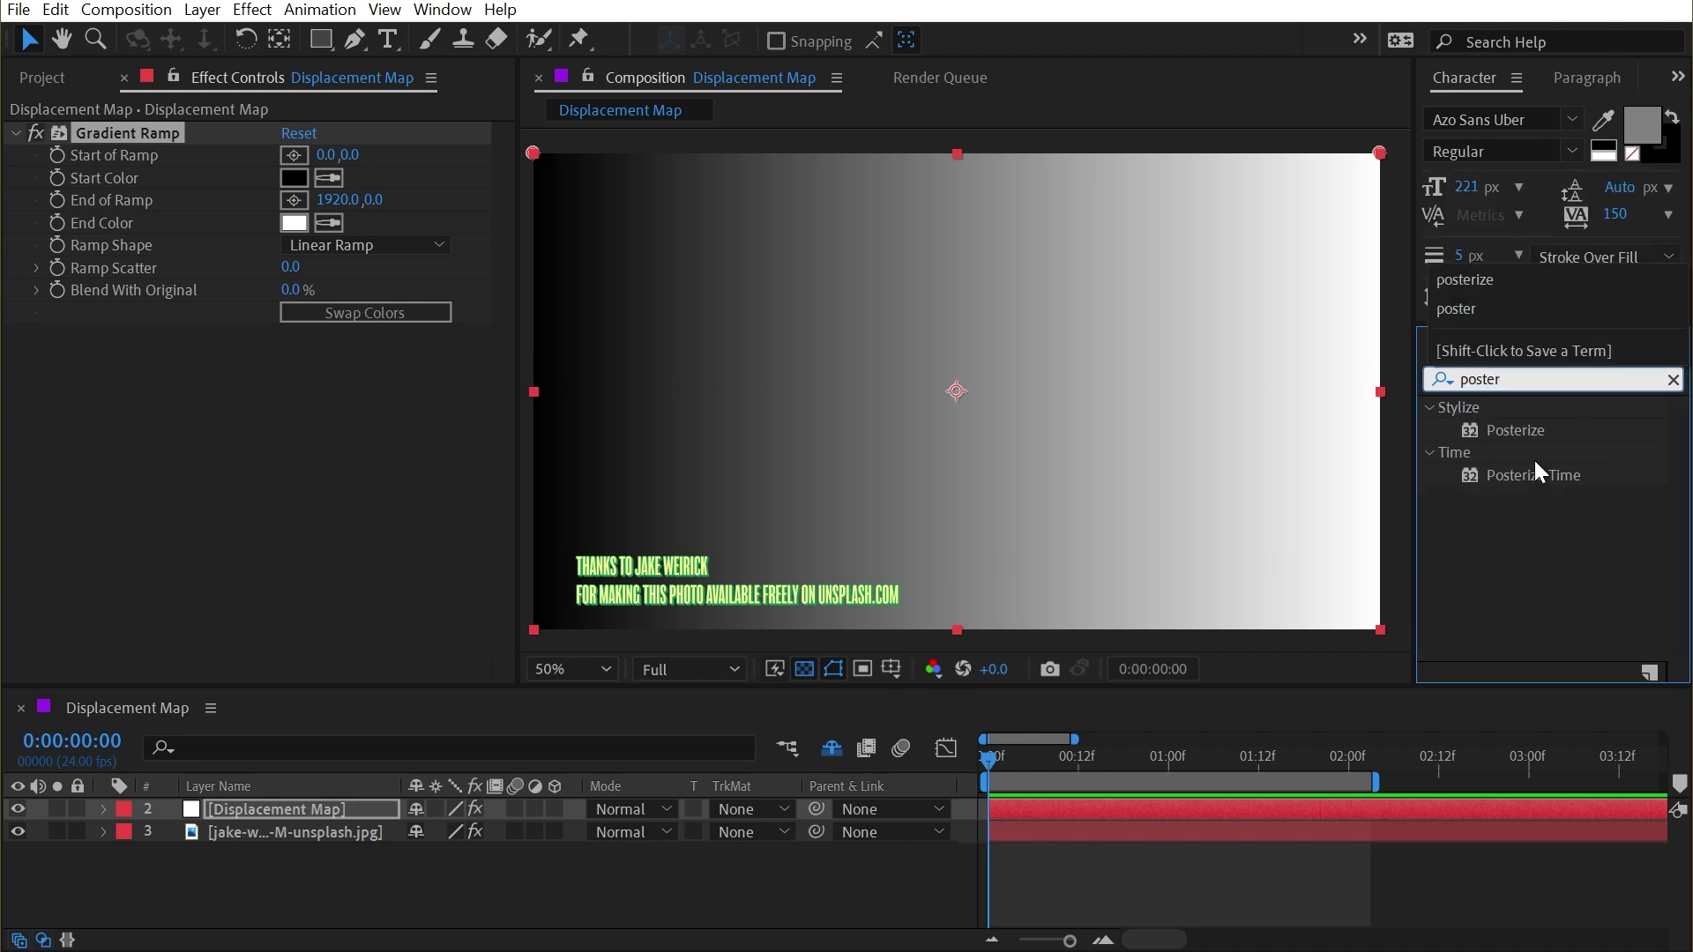
left_click_drag(1515, 431, 1092, 315)
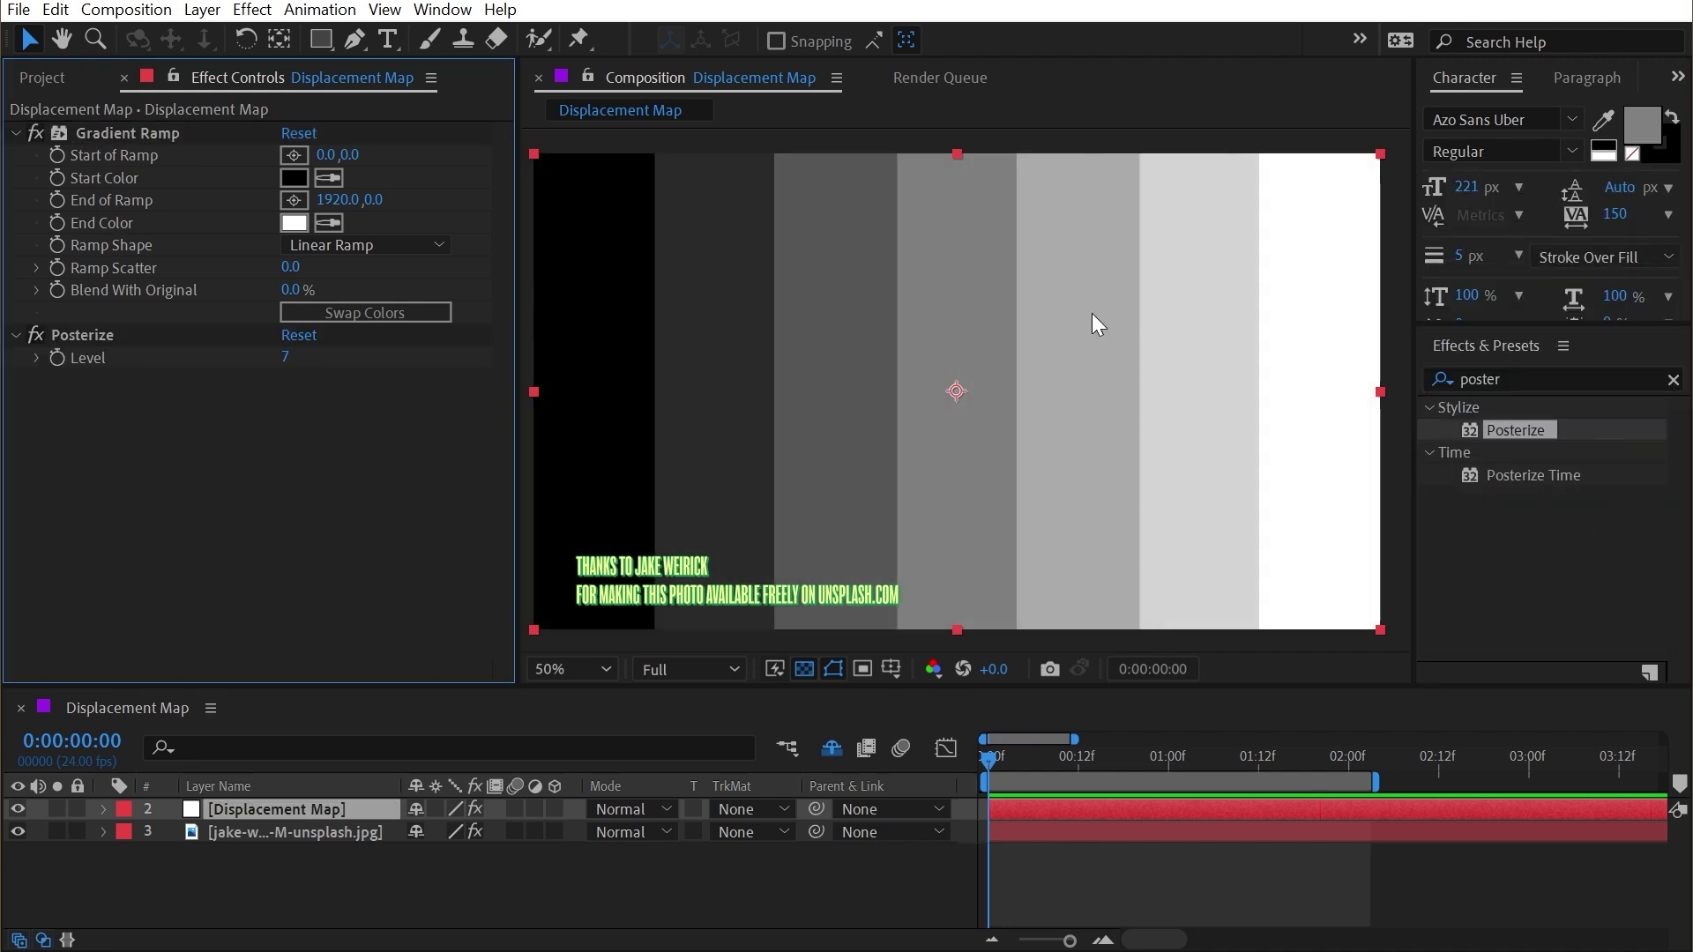
left_click(289, 358)
type("3")
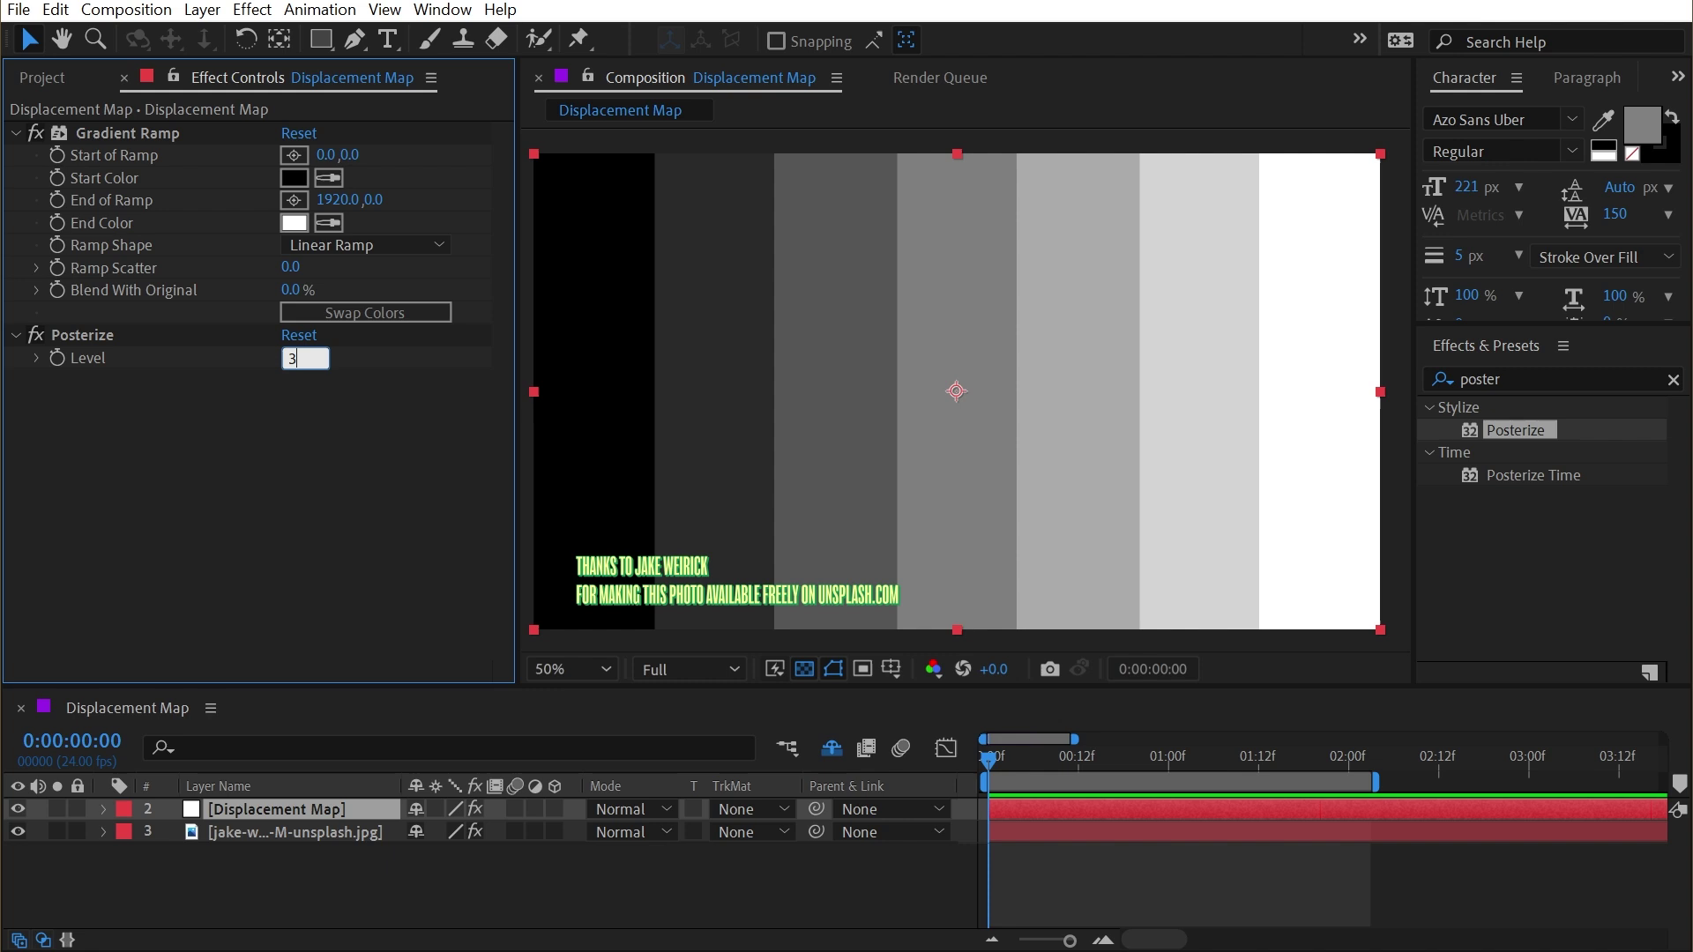
key("Return")
Step: Sample the white band's colour with the colour picker's eyedropper, then close it
left_click(1641, 124)
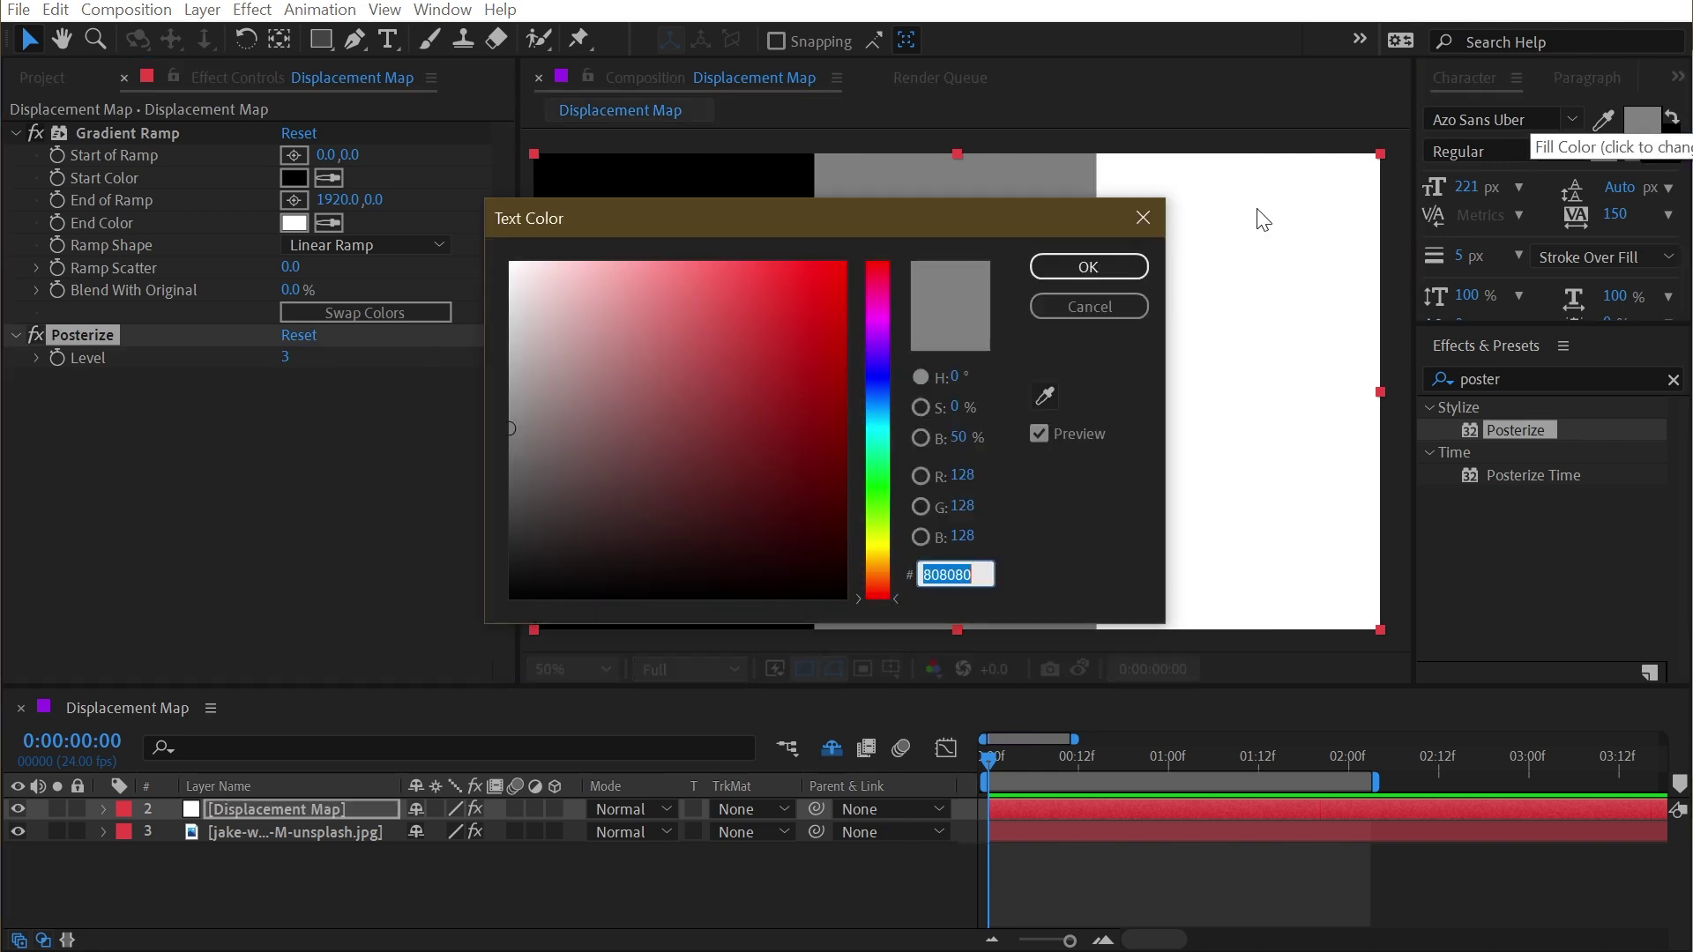
left_click(1339, 617)
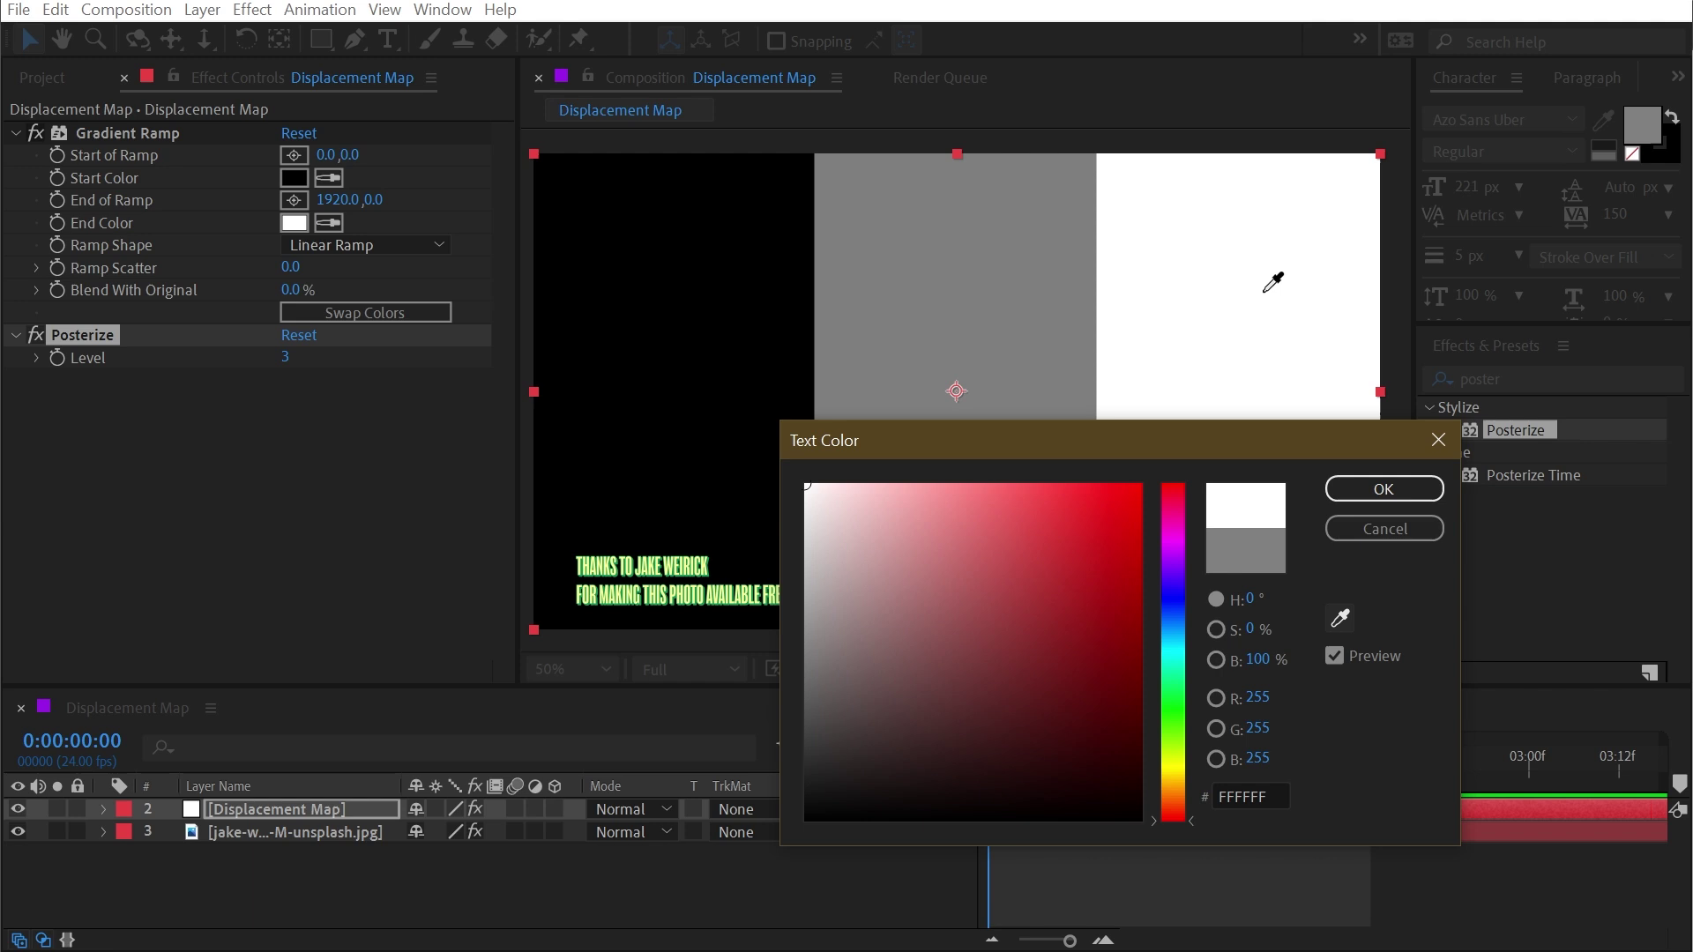
left_click(1316, 319)
left_click(1386, 491)
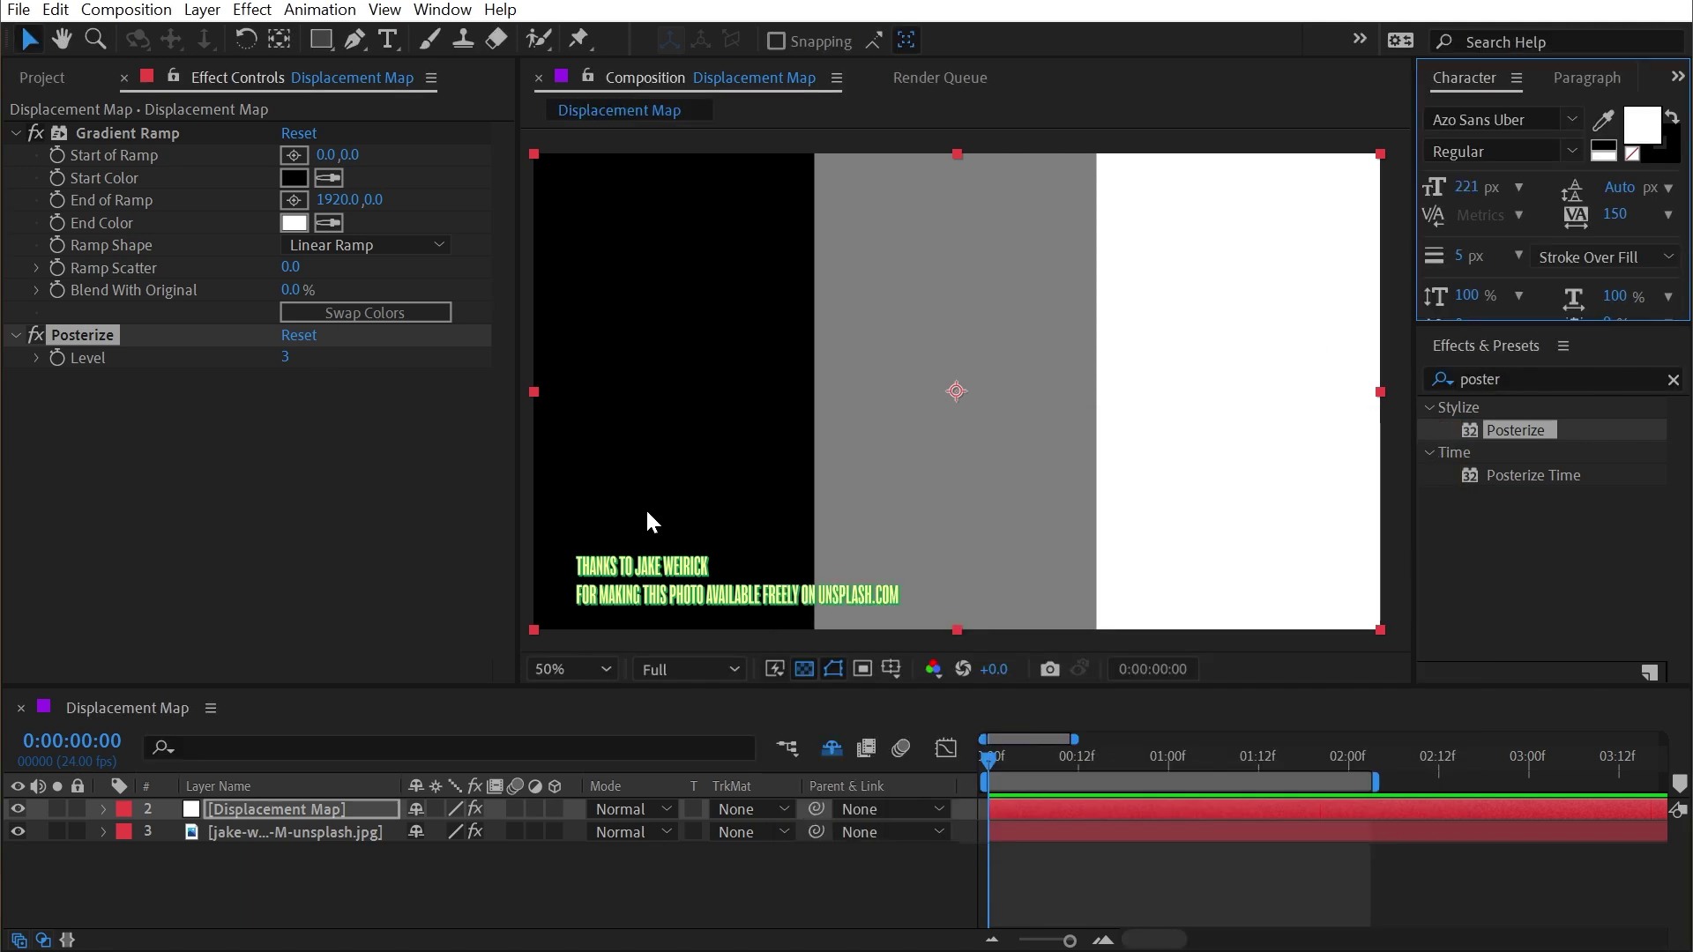
Step: Hide the map layer and set the photo's Displacement Map Layer to 'Displacement Map' with Effects & Masks
left_click(18, 809)
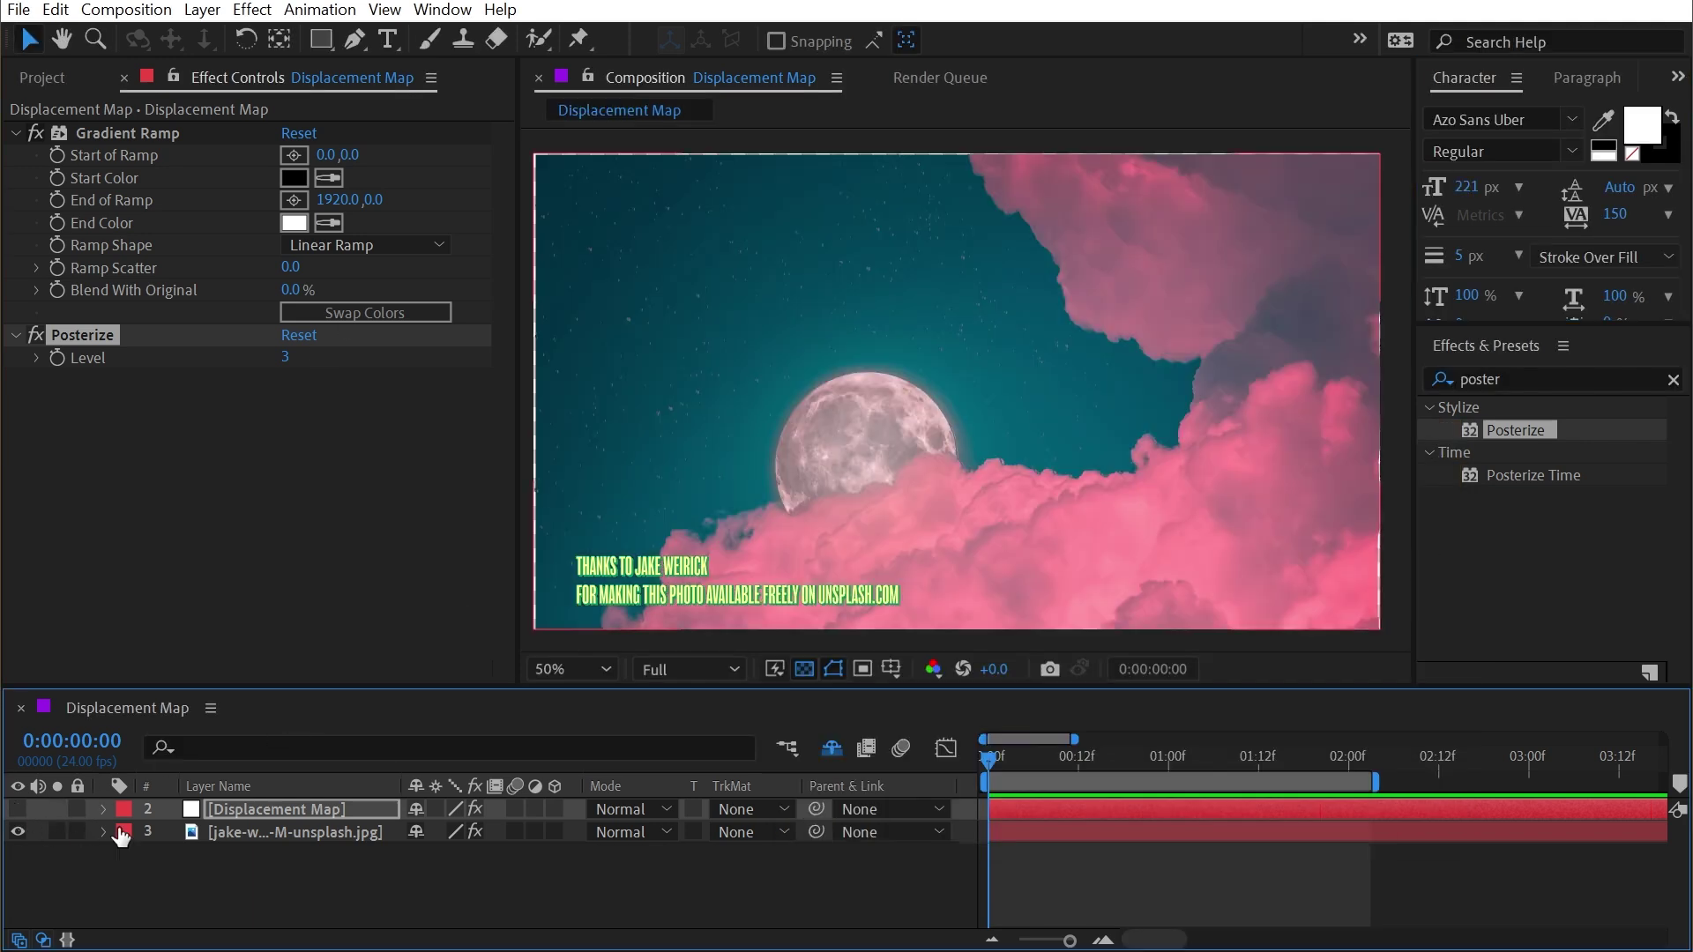
left_click(219, 832)
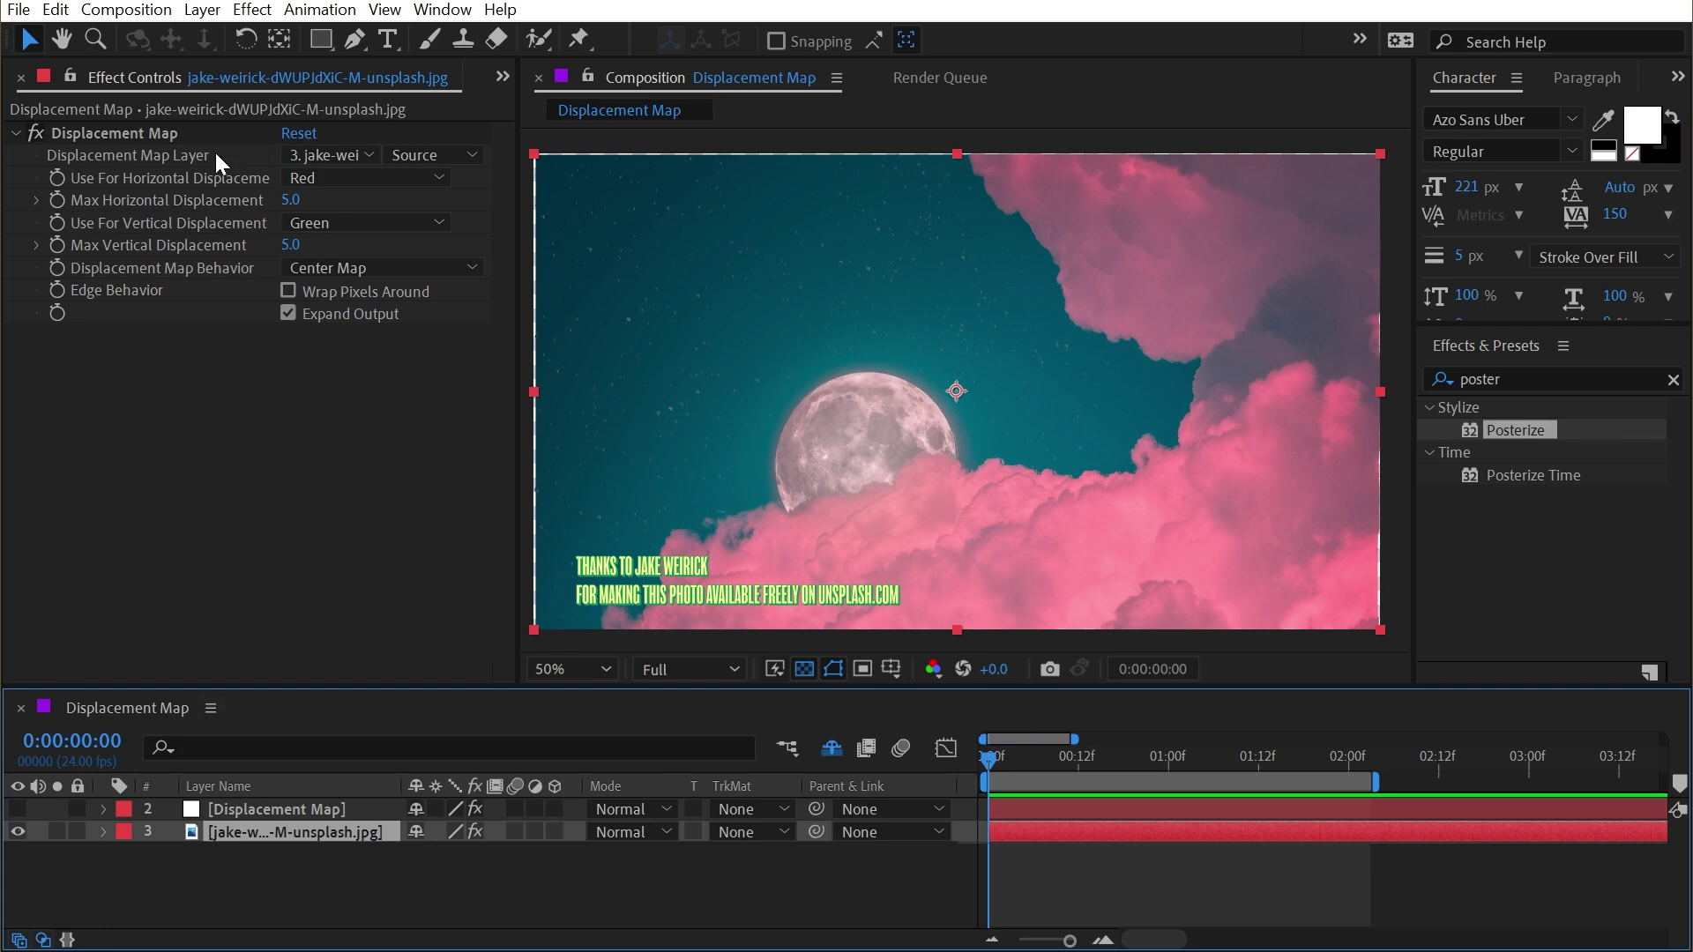
left_click(319, 156)
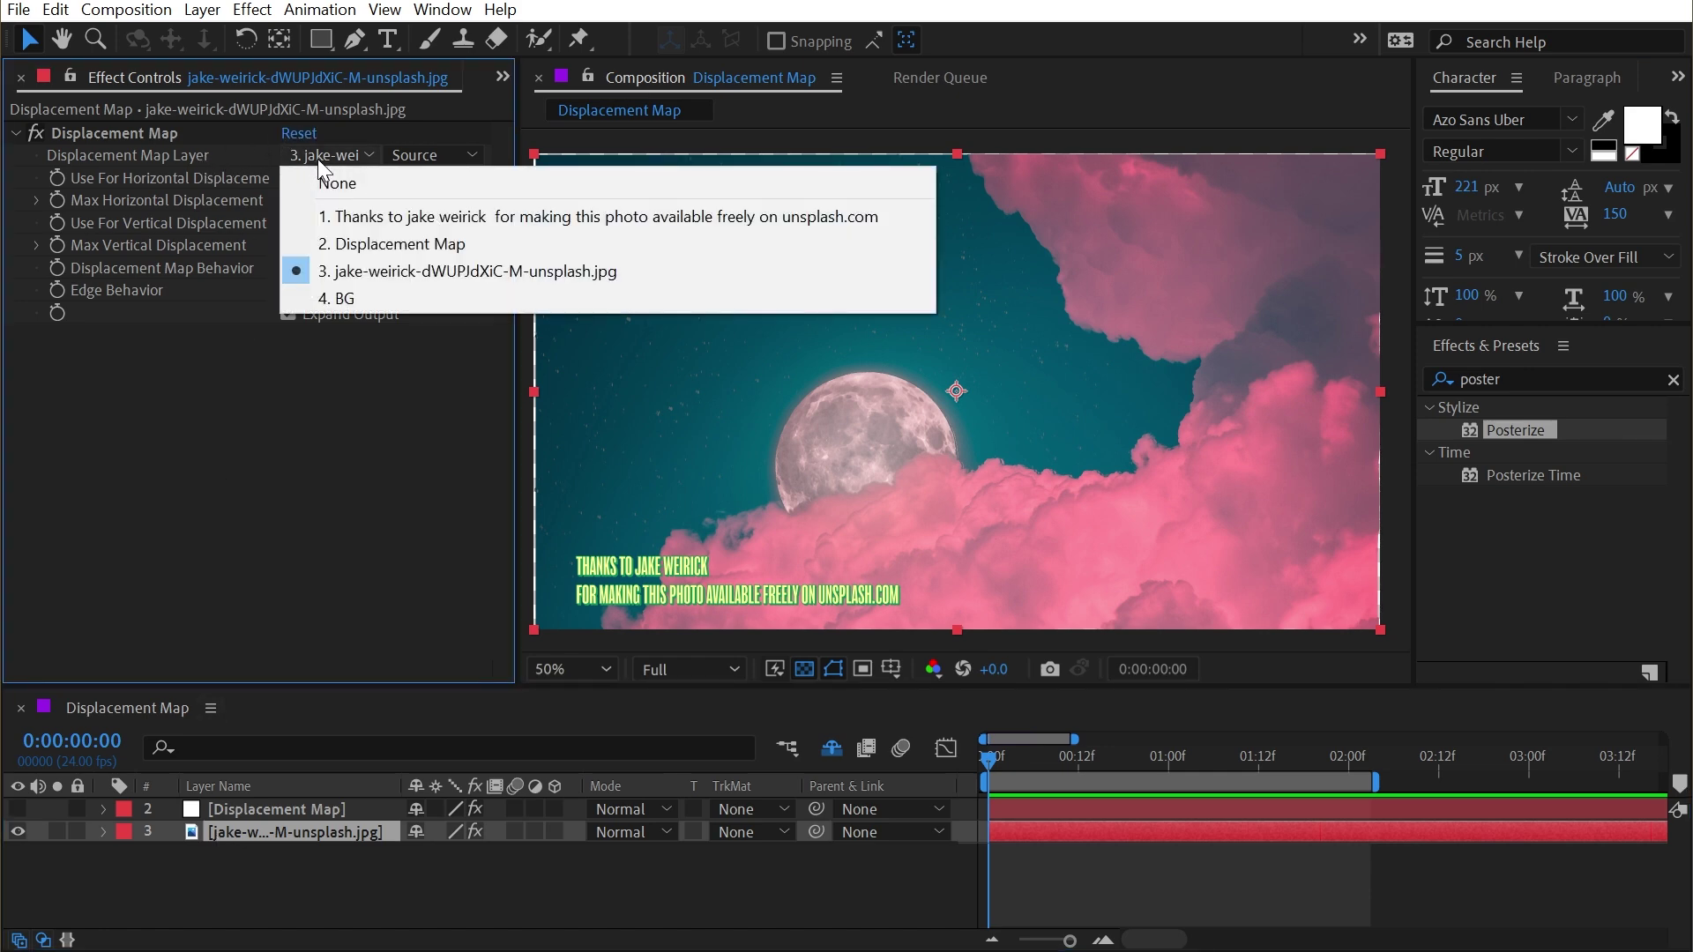
left_click(372, 243)
left_click(451, 152)
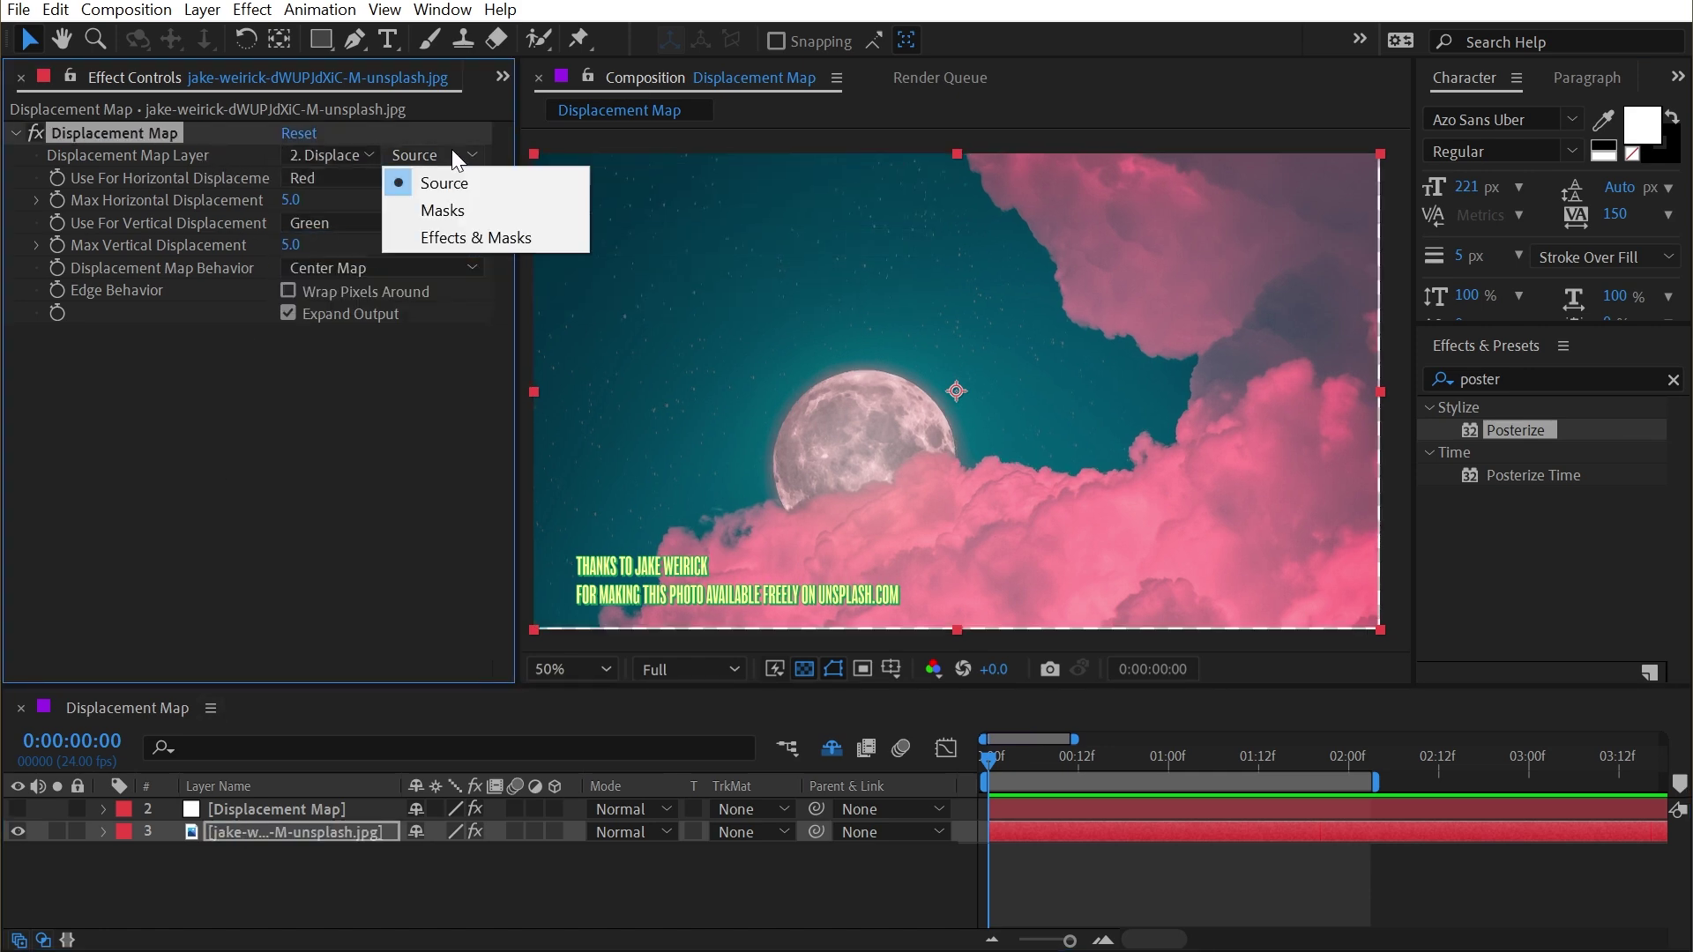
left_click(469, 246)
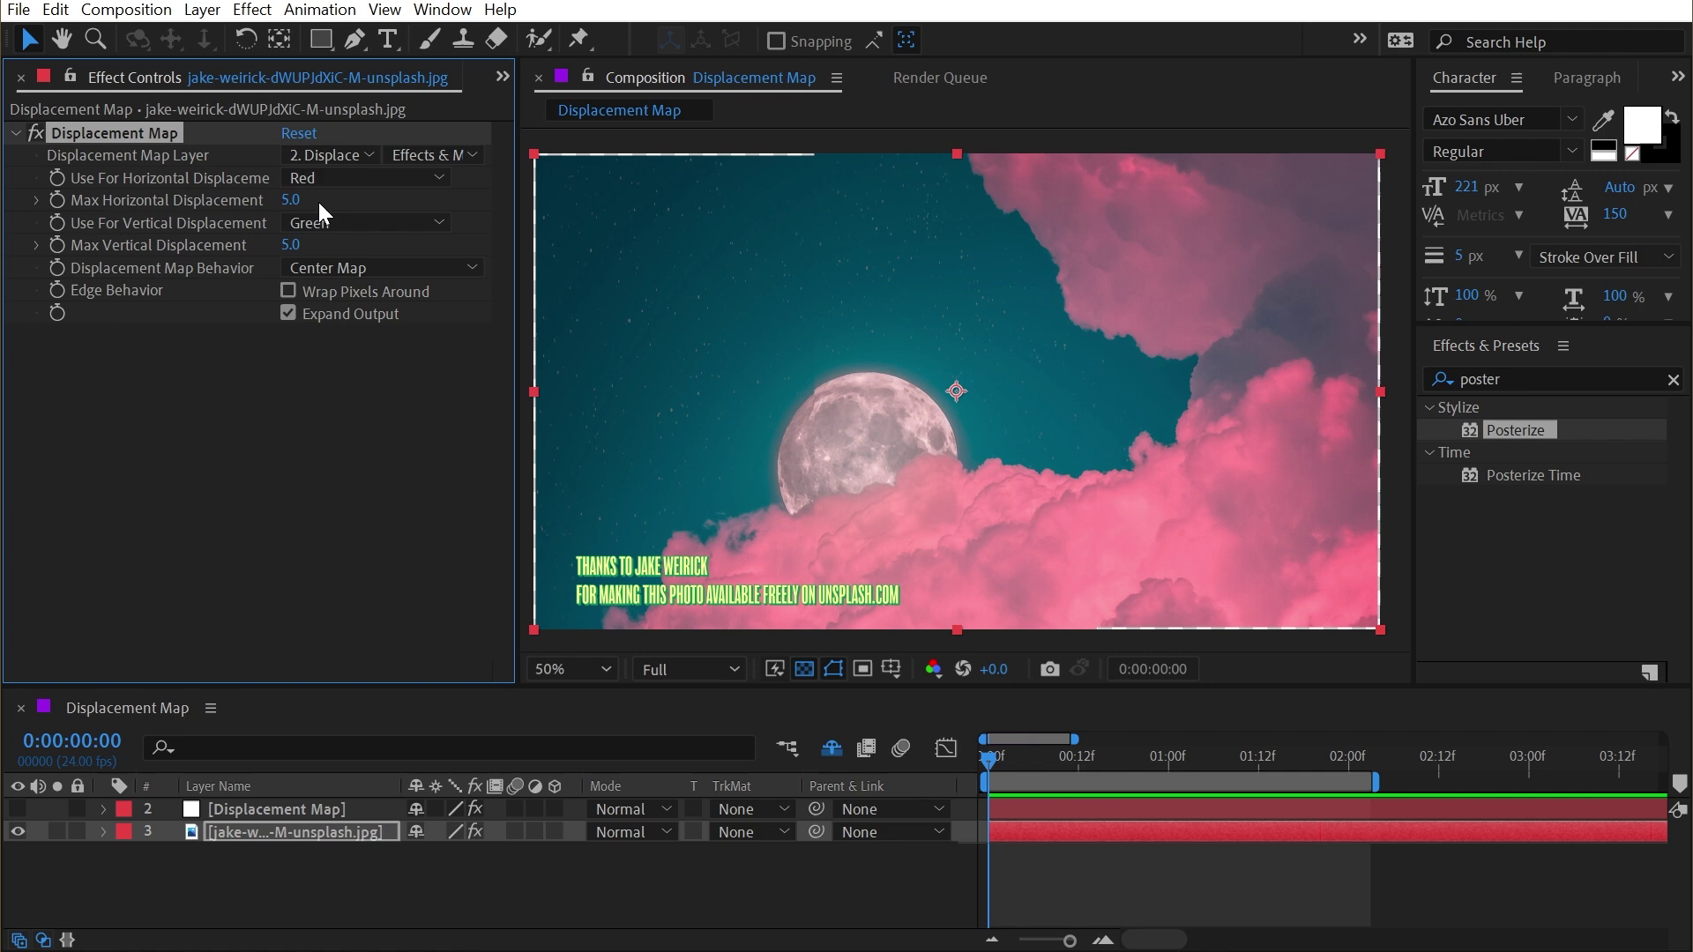
Step: Set Max Horizontal Displacement to 0 and raise Max Vertical Displacement to 274
left_click(293, 199)
type("0")
key("Return")
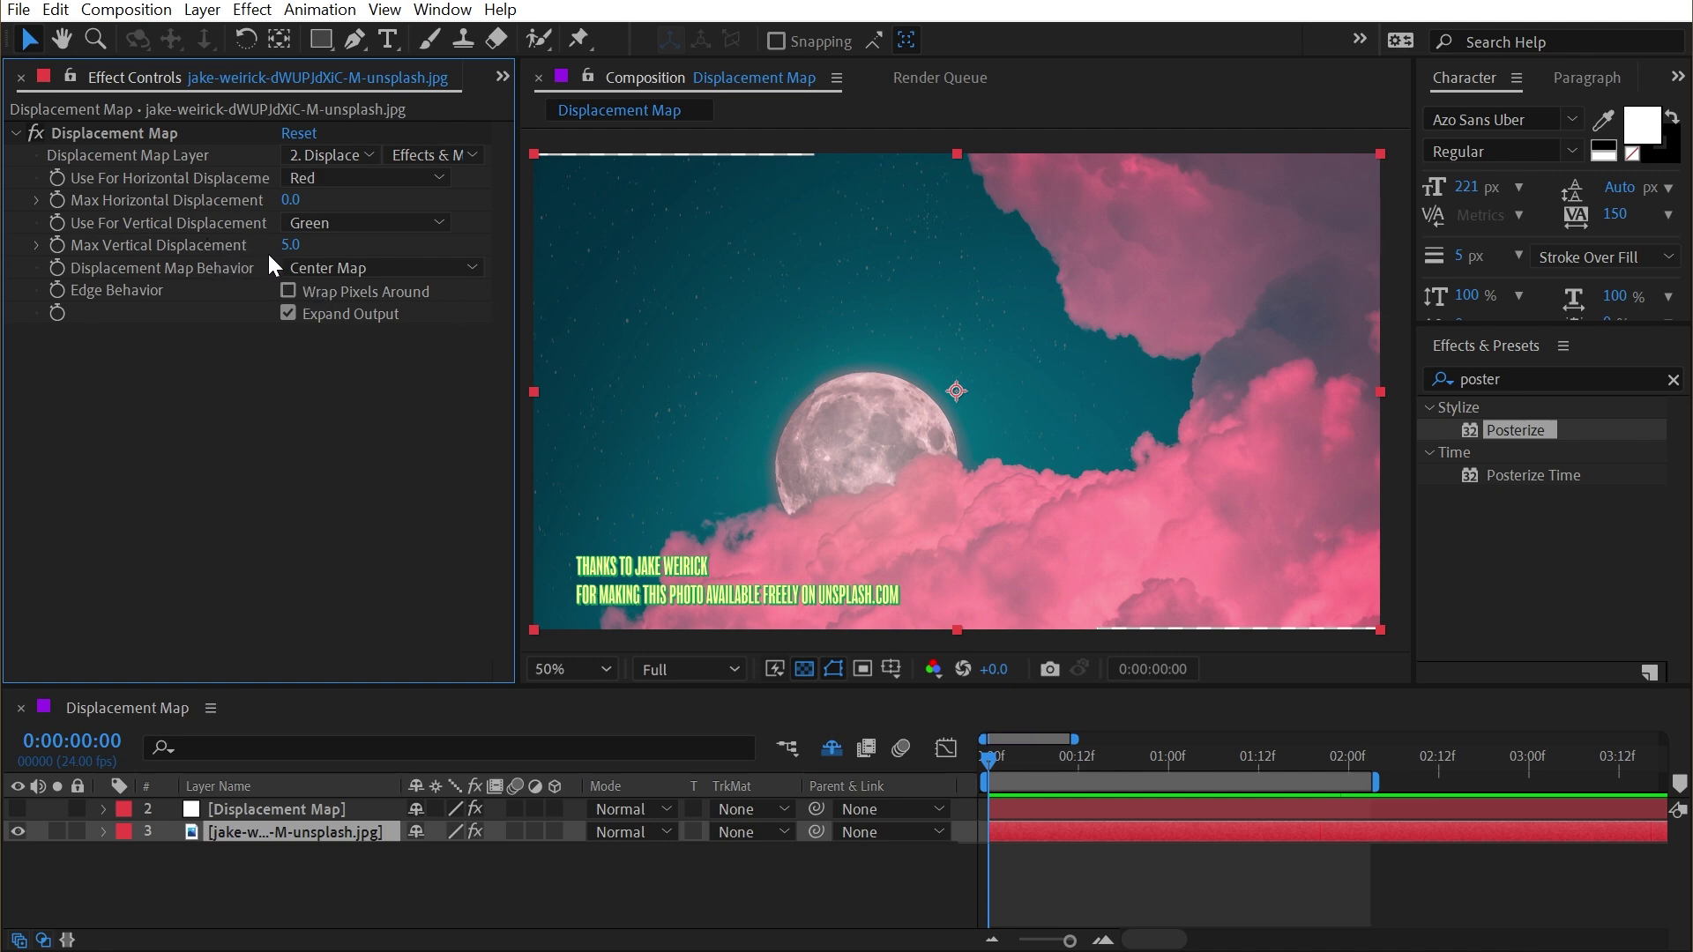
left_click_drag(294, 249, 802, 463)
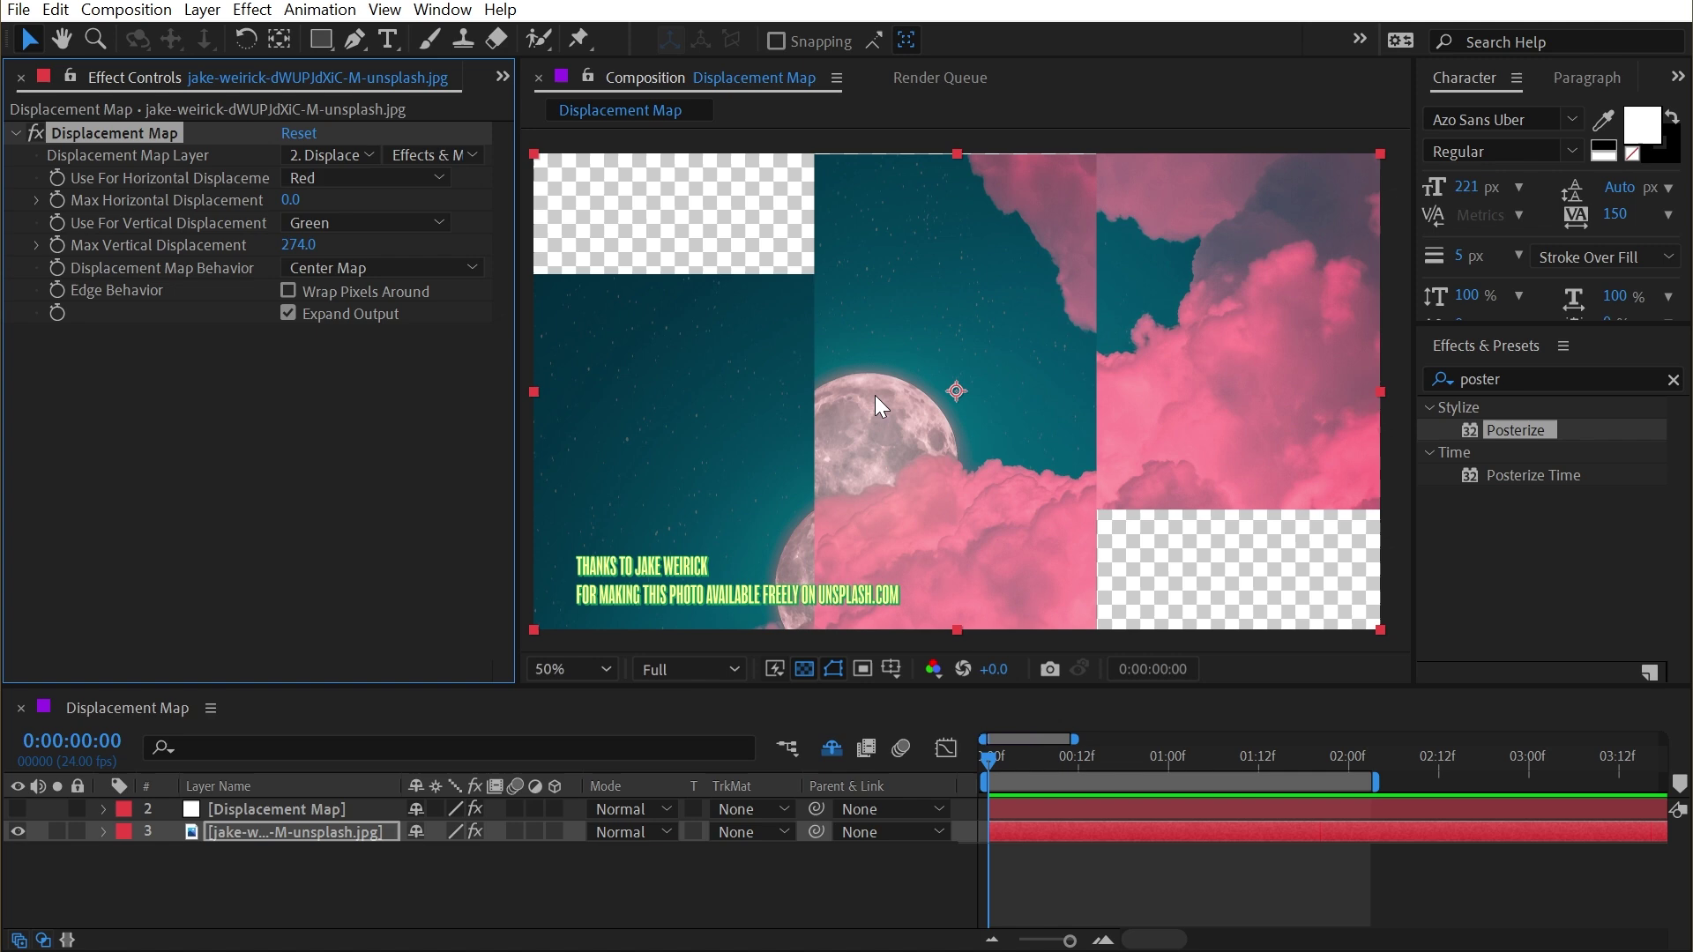
Step: Toggle the Displacement Map layer's visibility to compare the map with the displaced photo
left_click(18, 808)
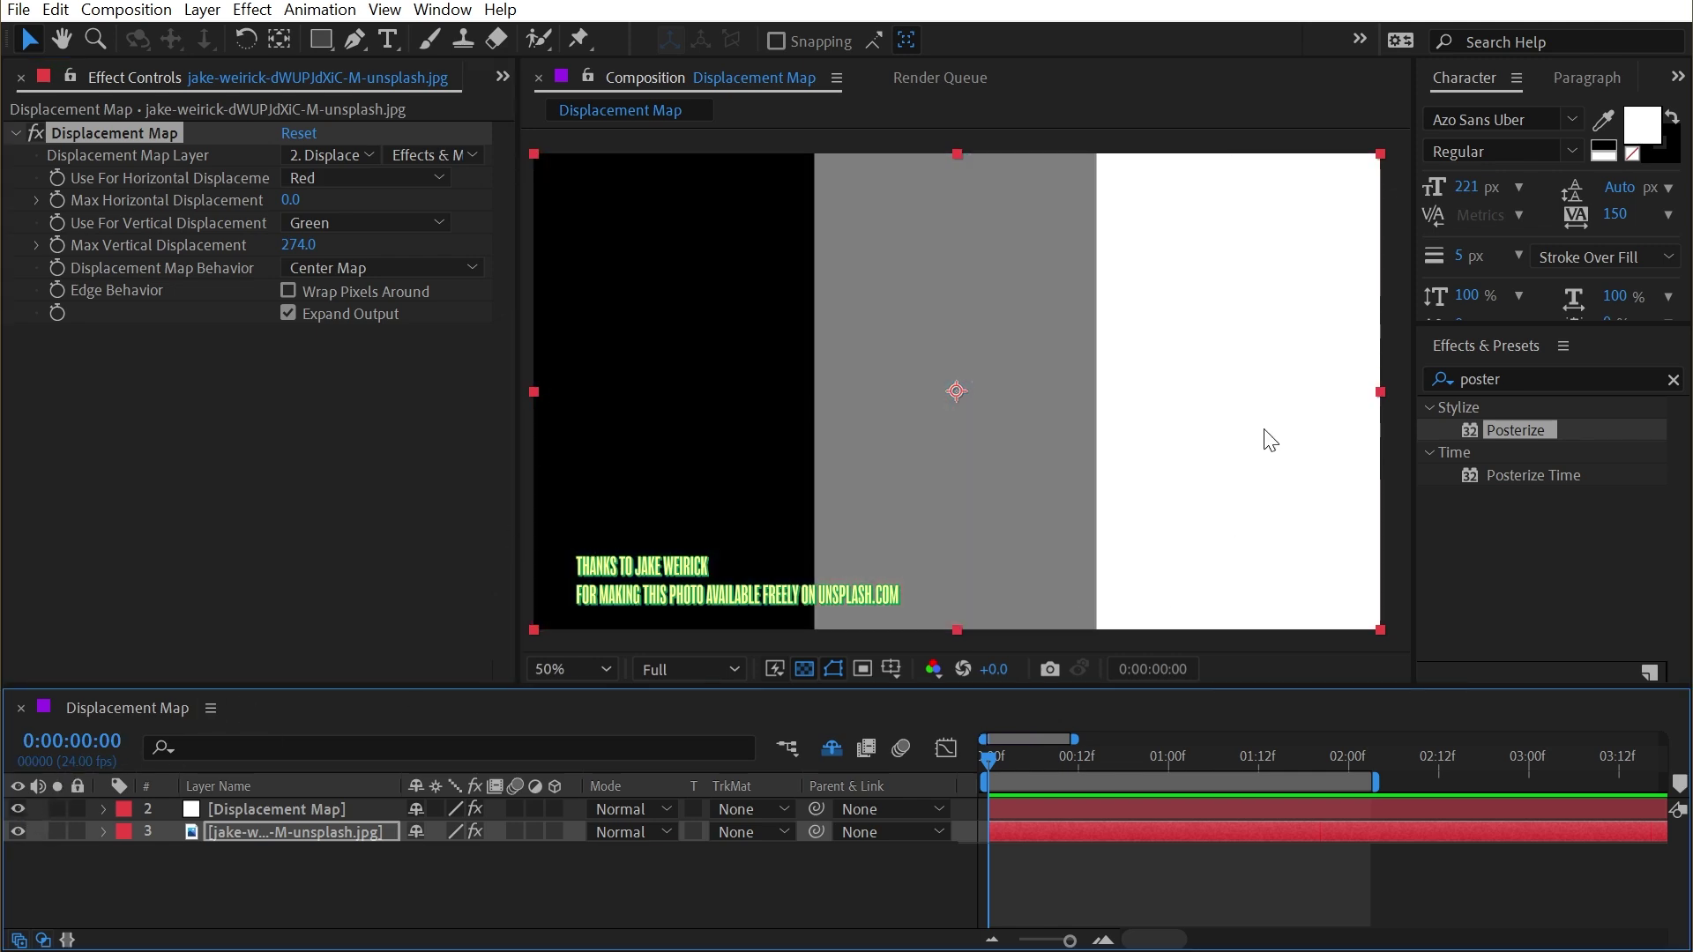
left_click(17, 809)
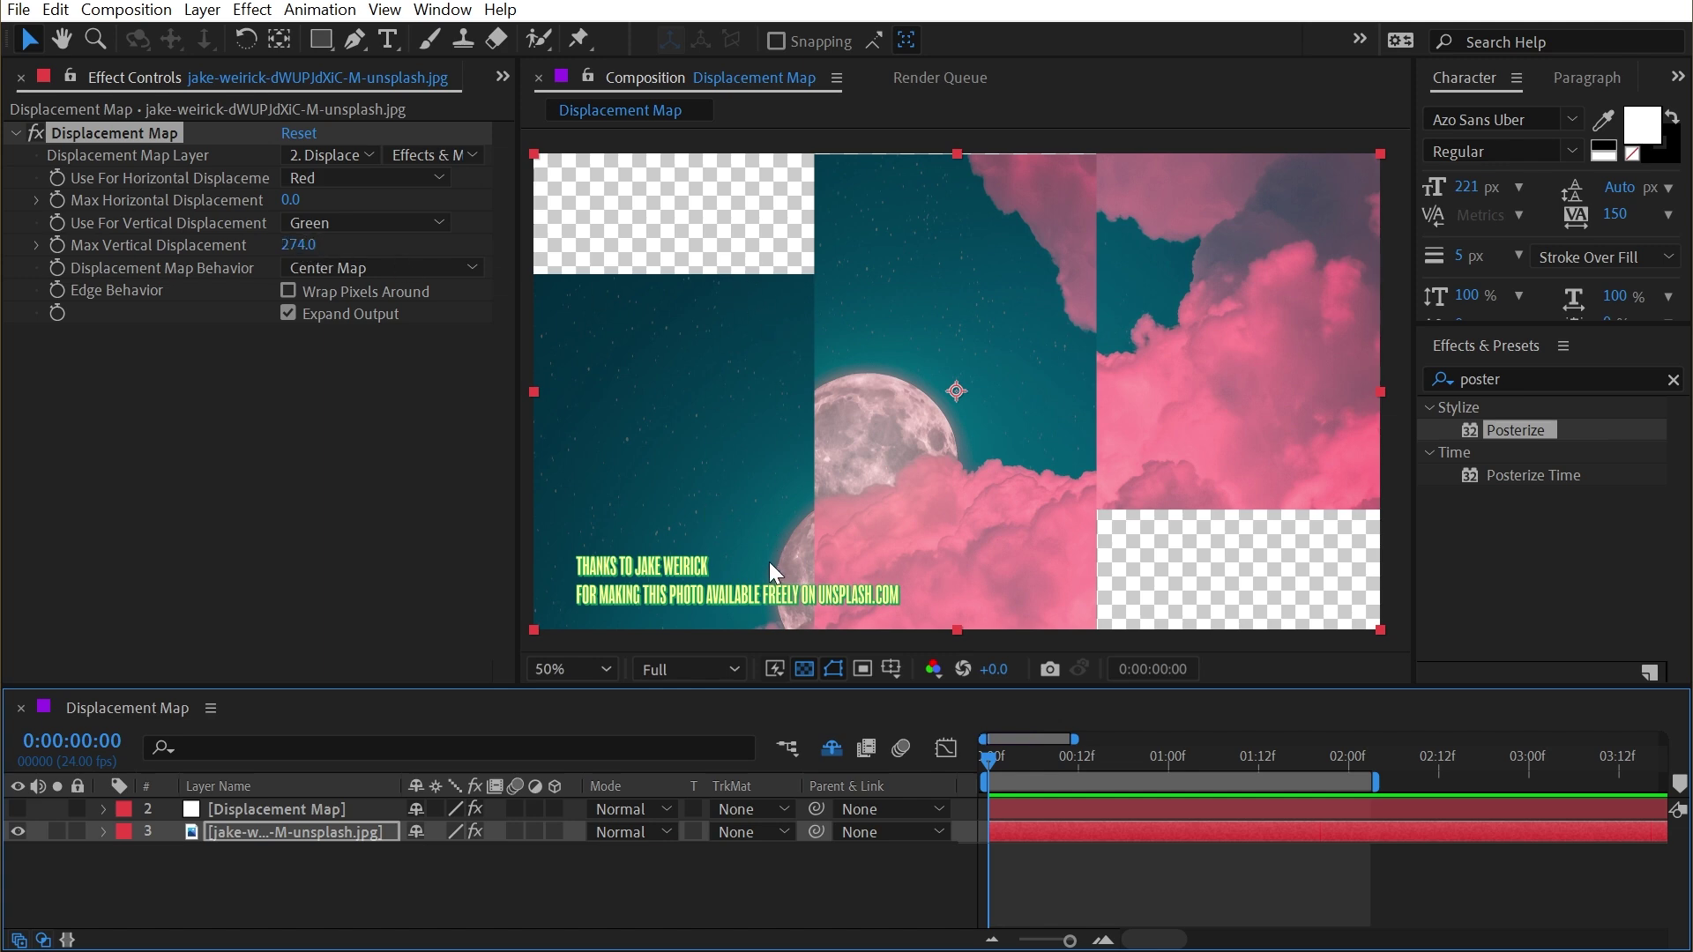
left_click(23, 808)
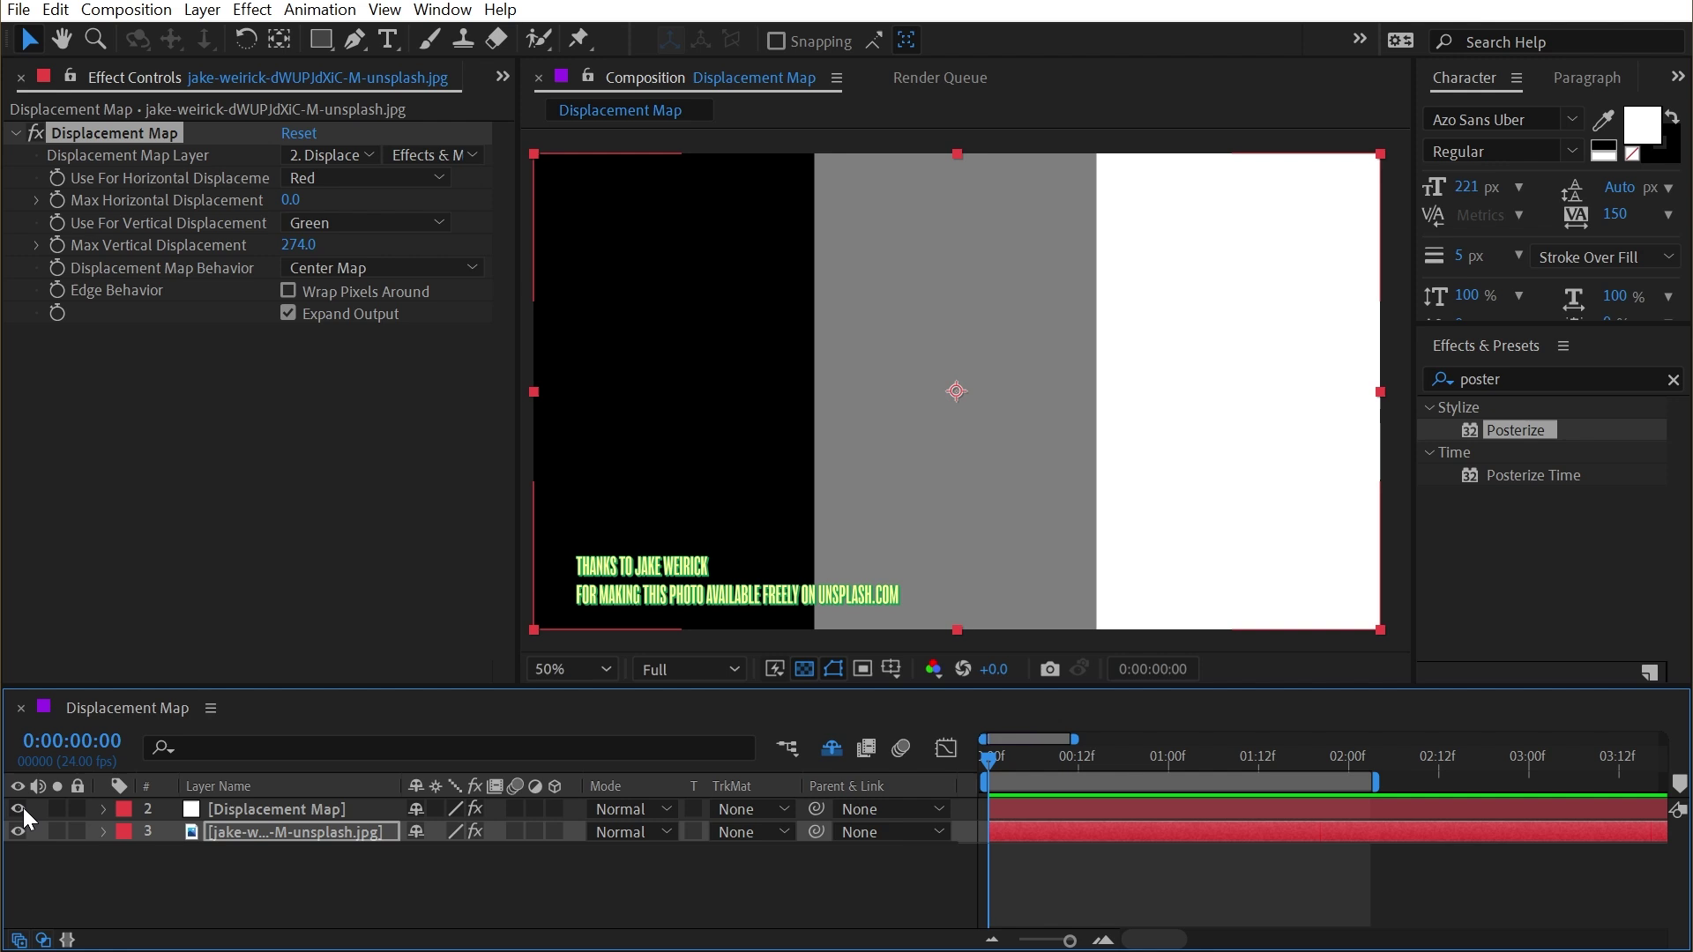
left_click(19, 808)
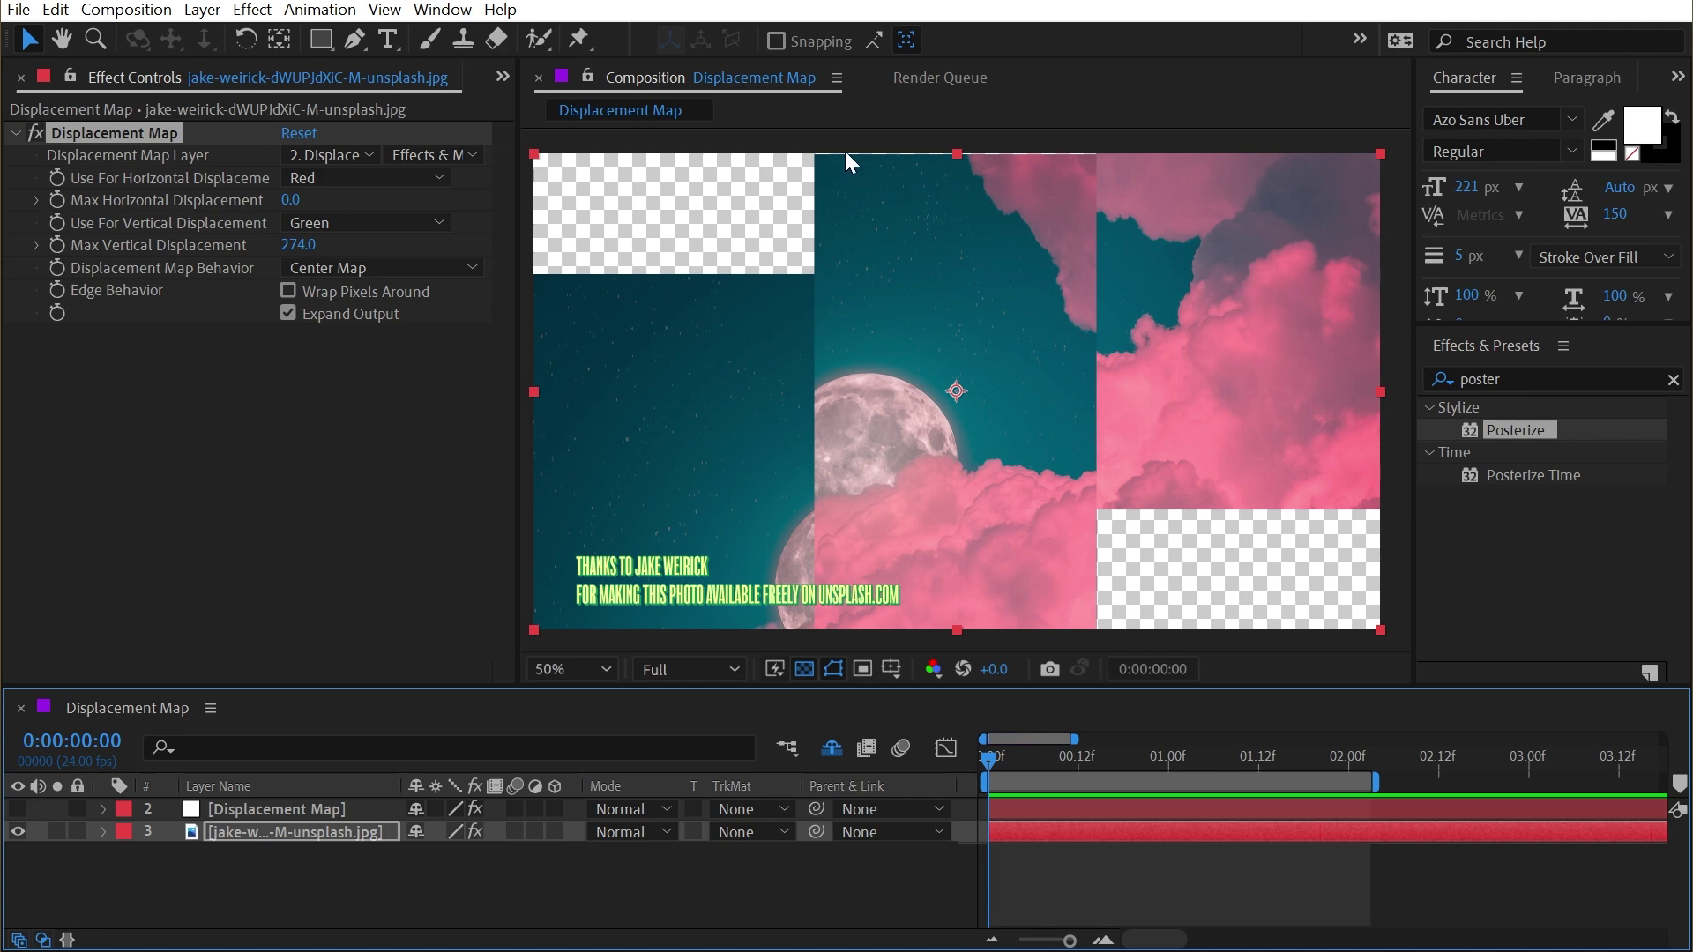
Step: Show the map layer, eyedropper its middle band to read grey 7F7F7F, then hide it again
left_click(17, 808)
left_click(282, 809)
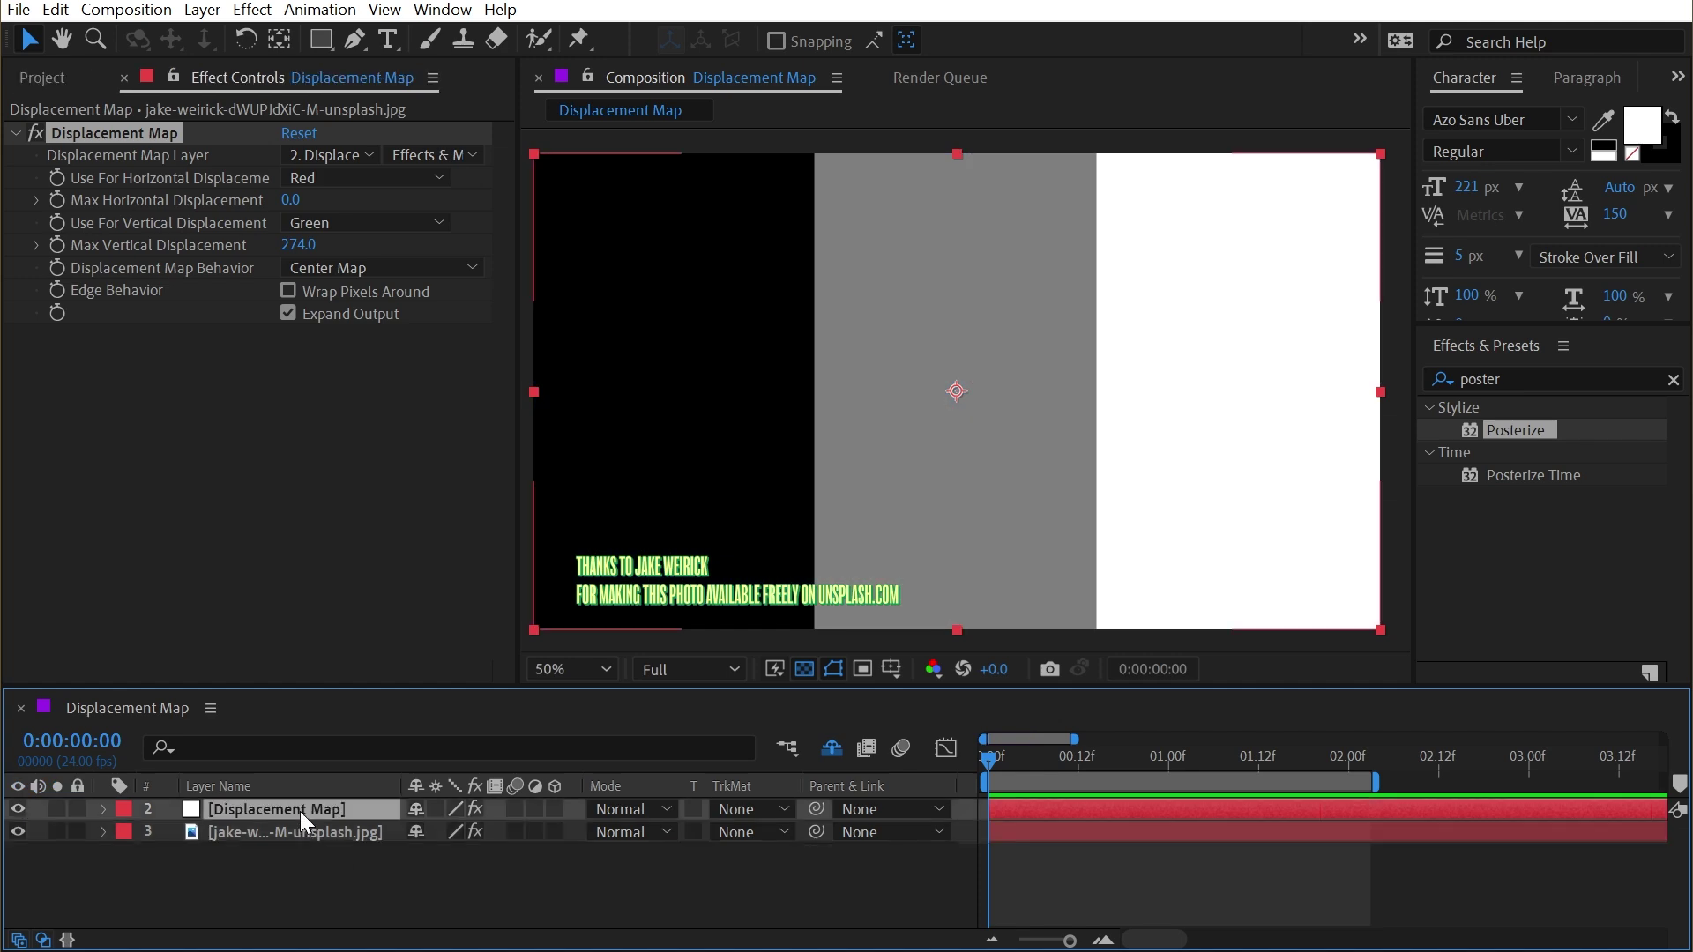
left_click(1641, 124)
left_click(1340, 618)
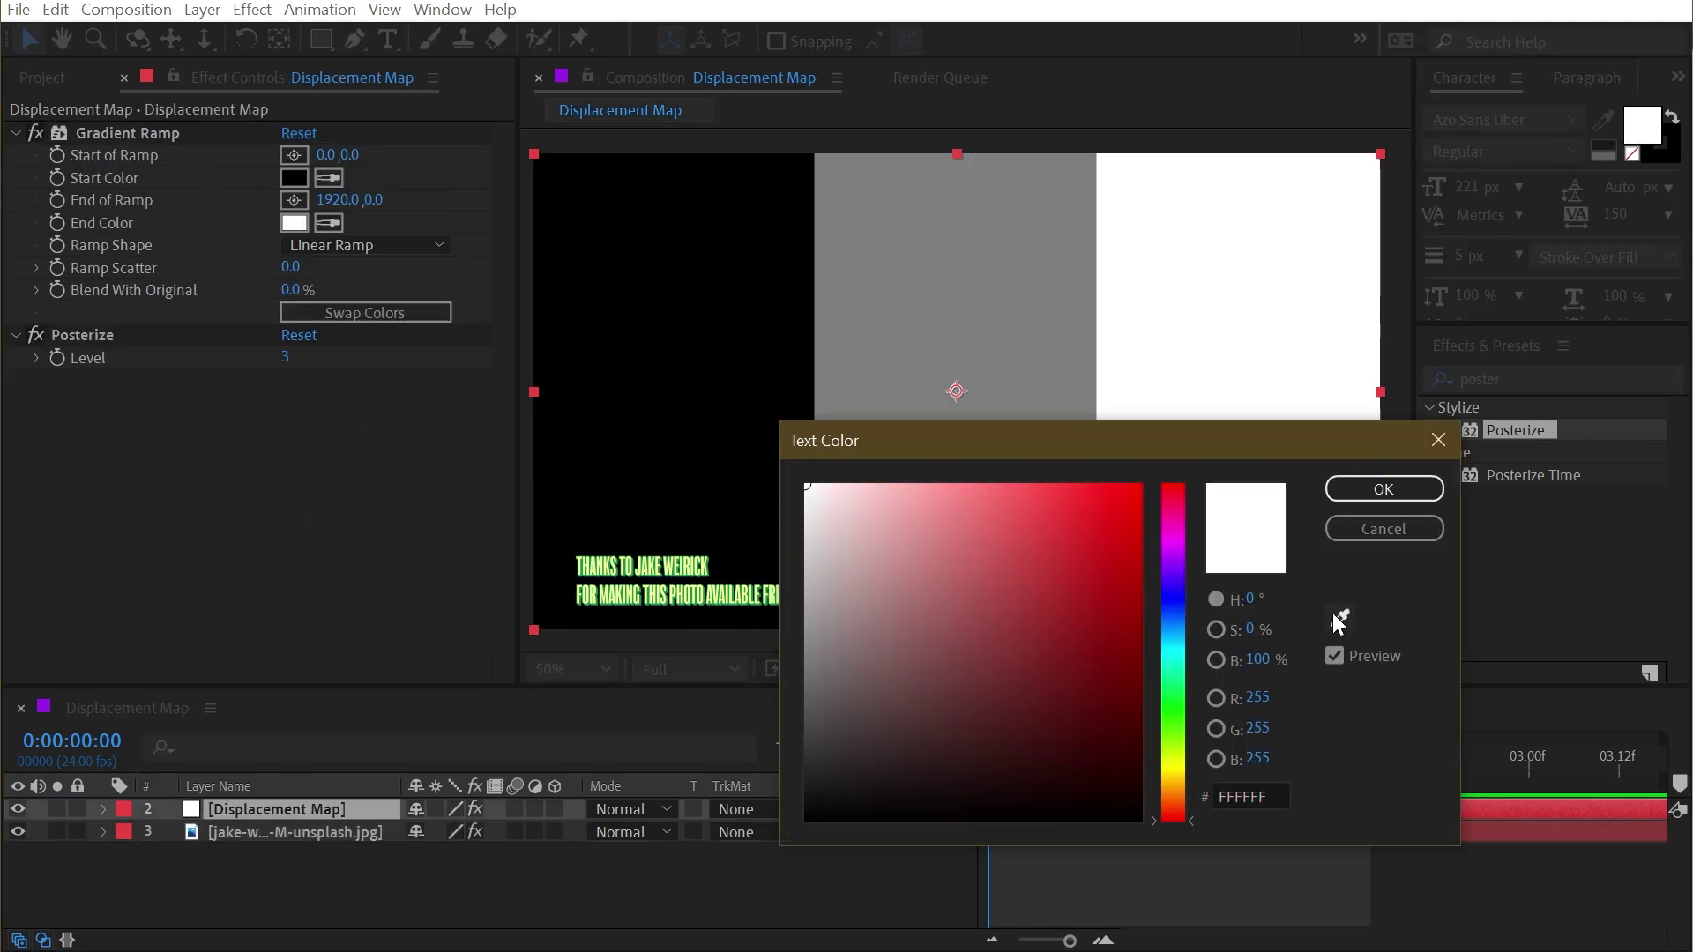
left_click(976, 249)
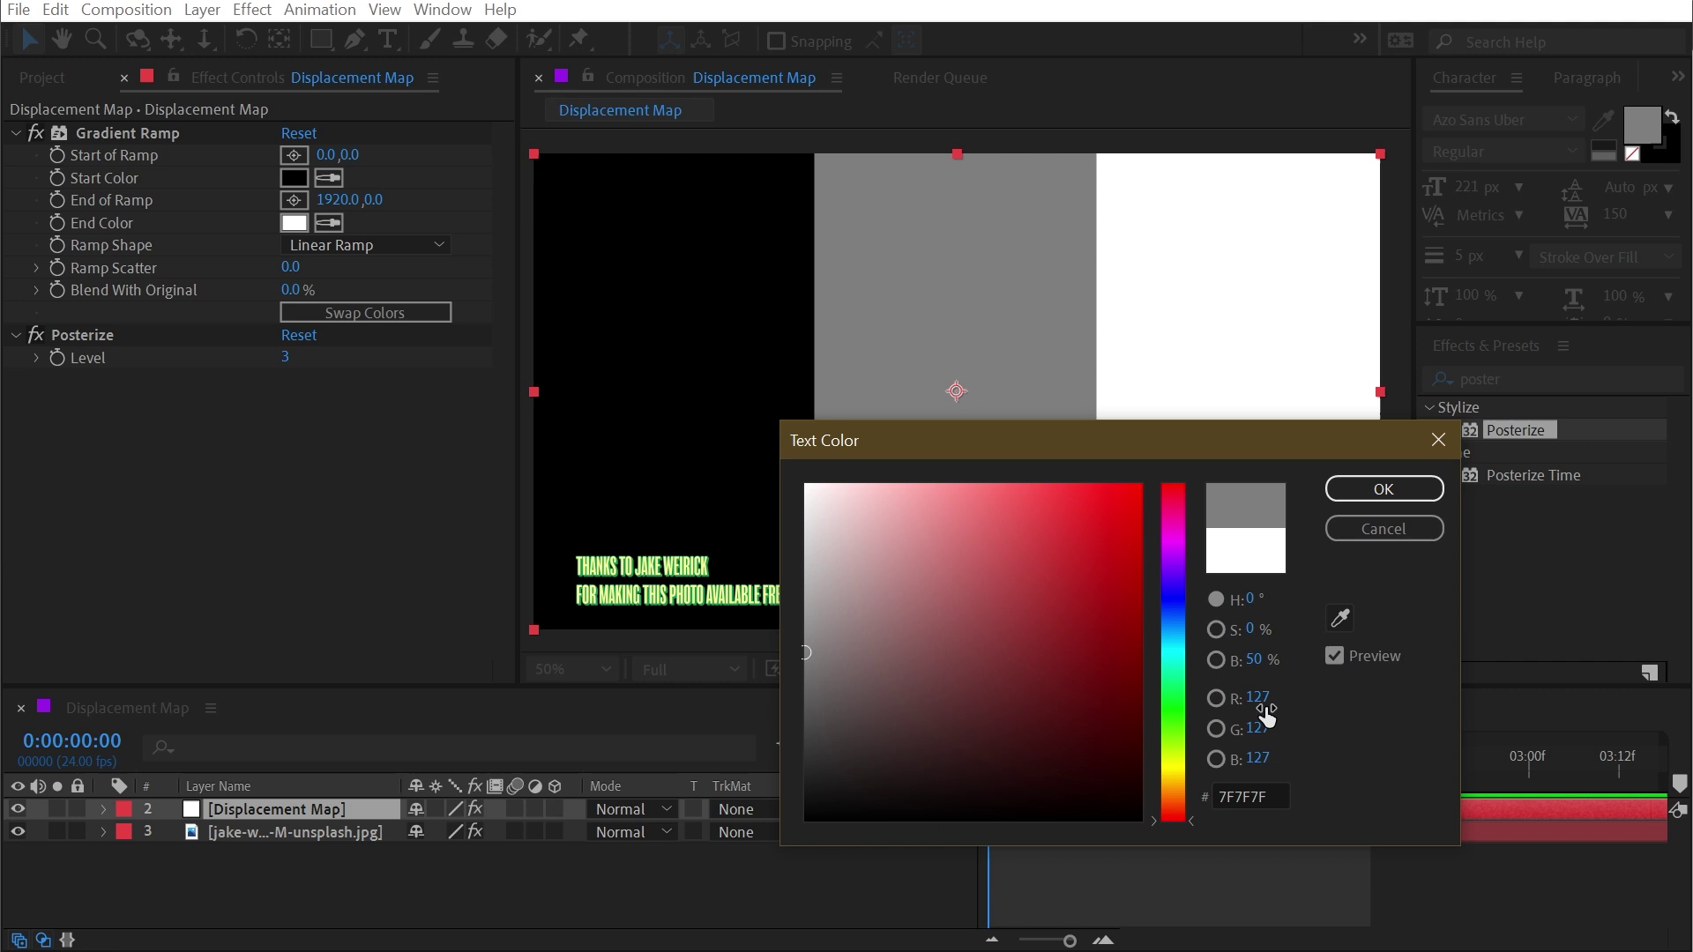
left_click(1383, 528)
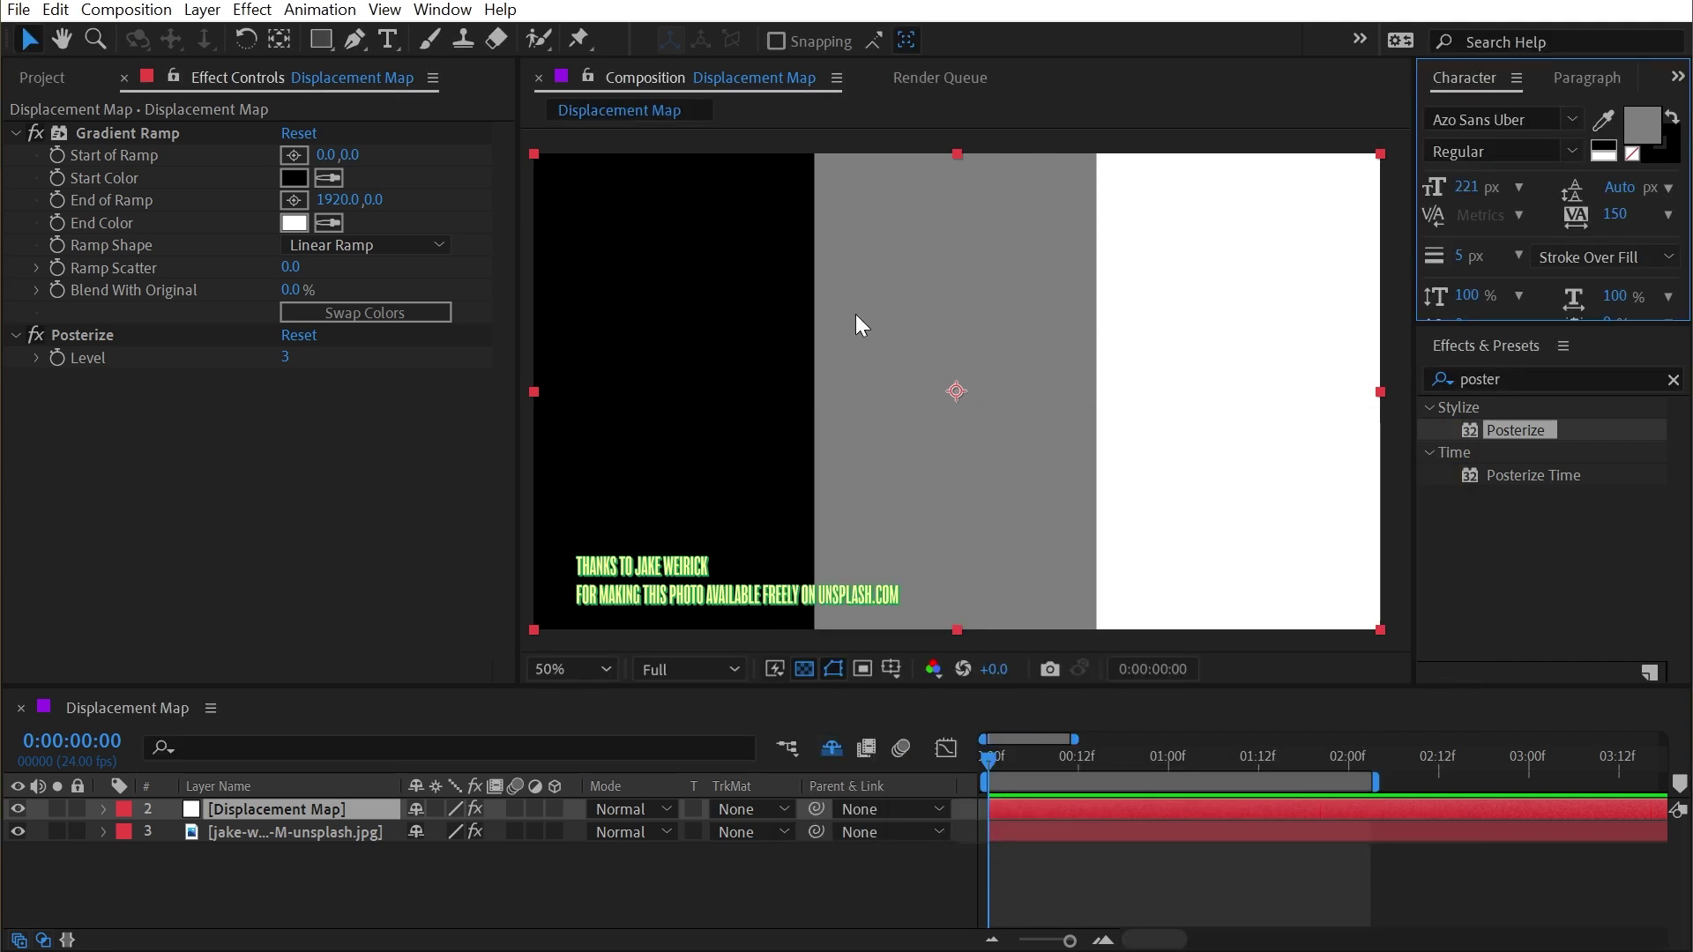
left_click(16, 809)
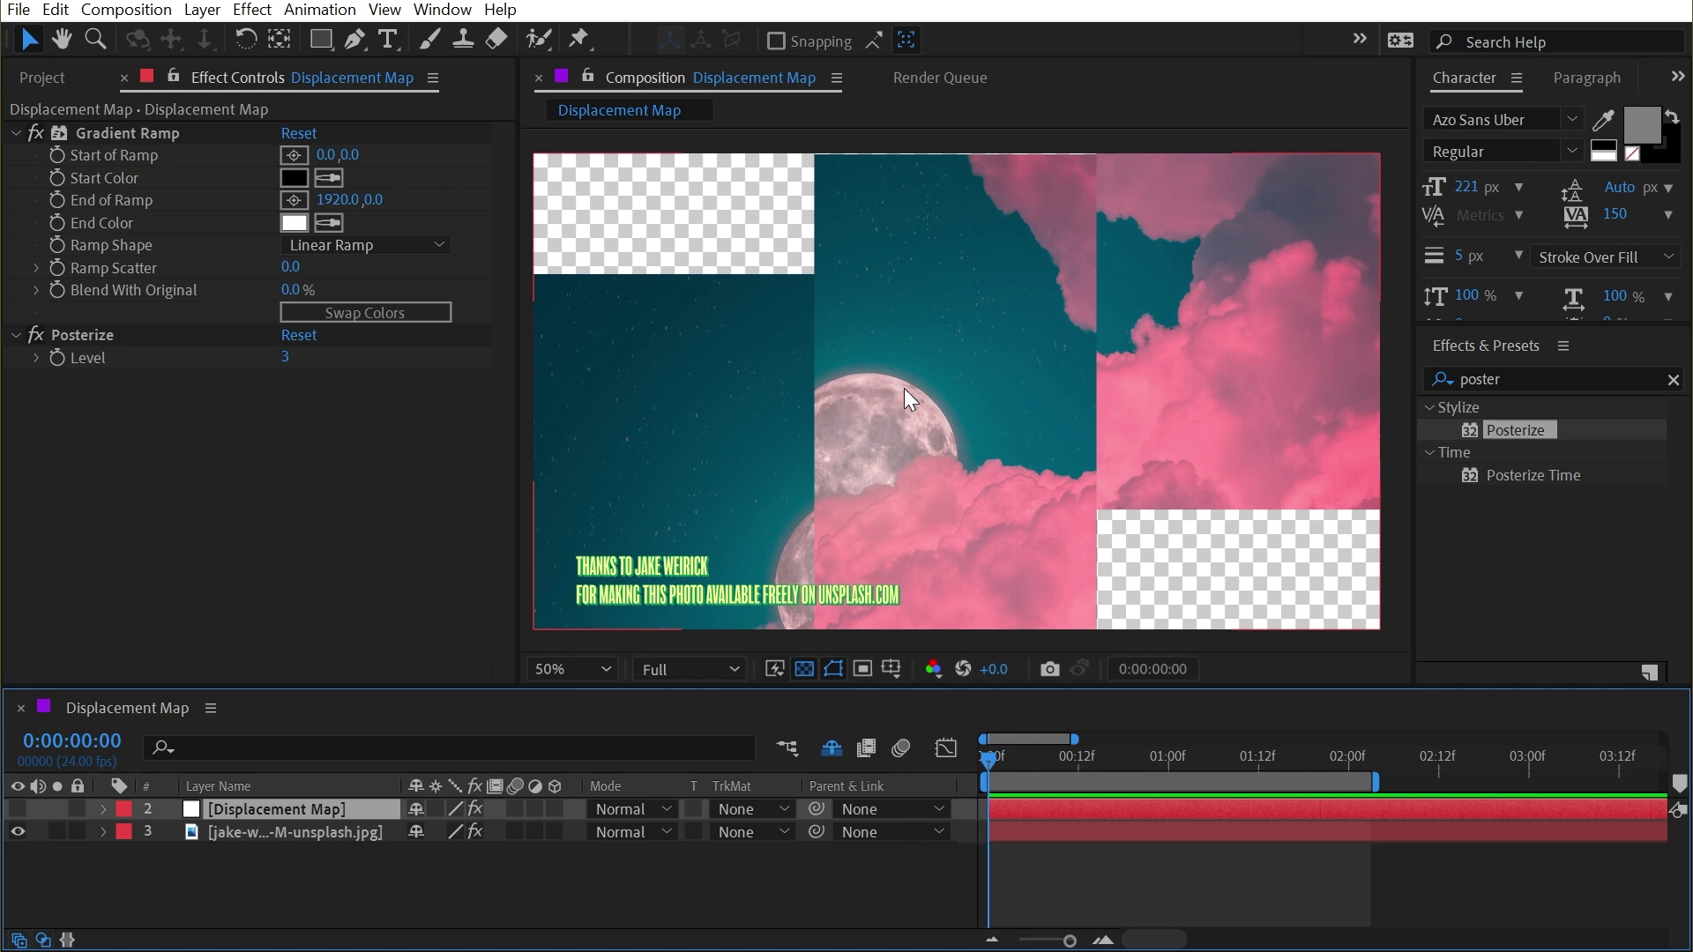
Step: Set the photo's Max Vertical Displacement to 0 and settle Max Horizontal Displacement at 30
left_click(261, 832)
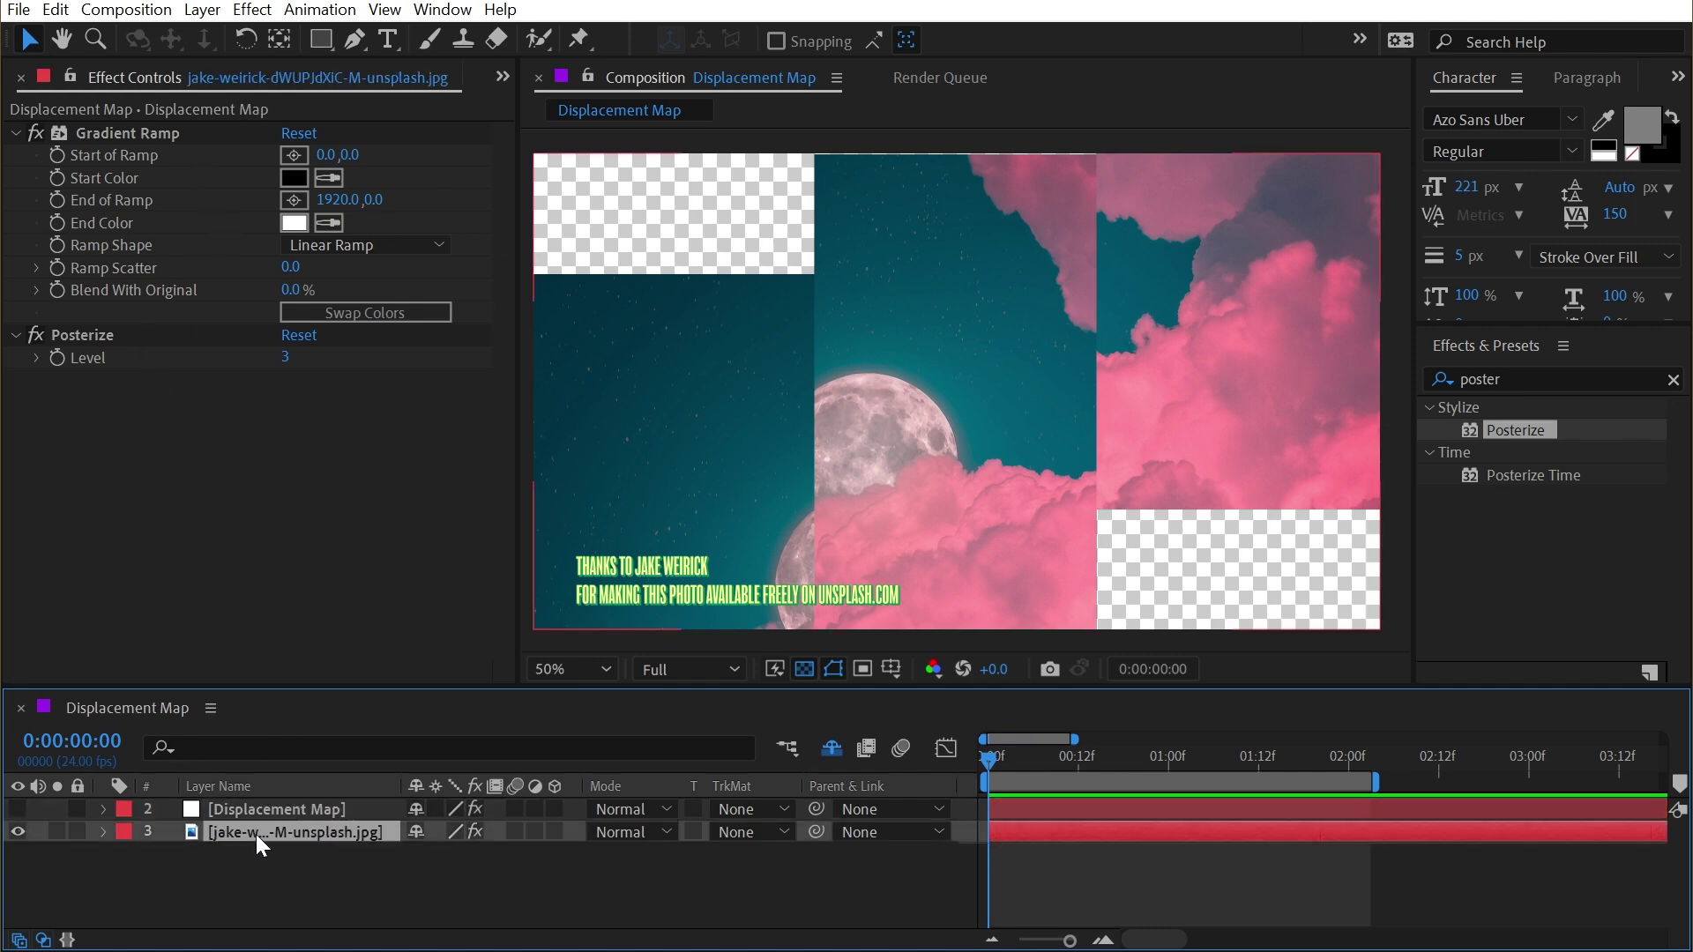
left_click(300, 244)
type("0")
key("Return")
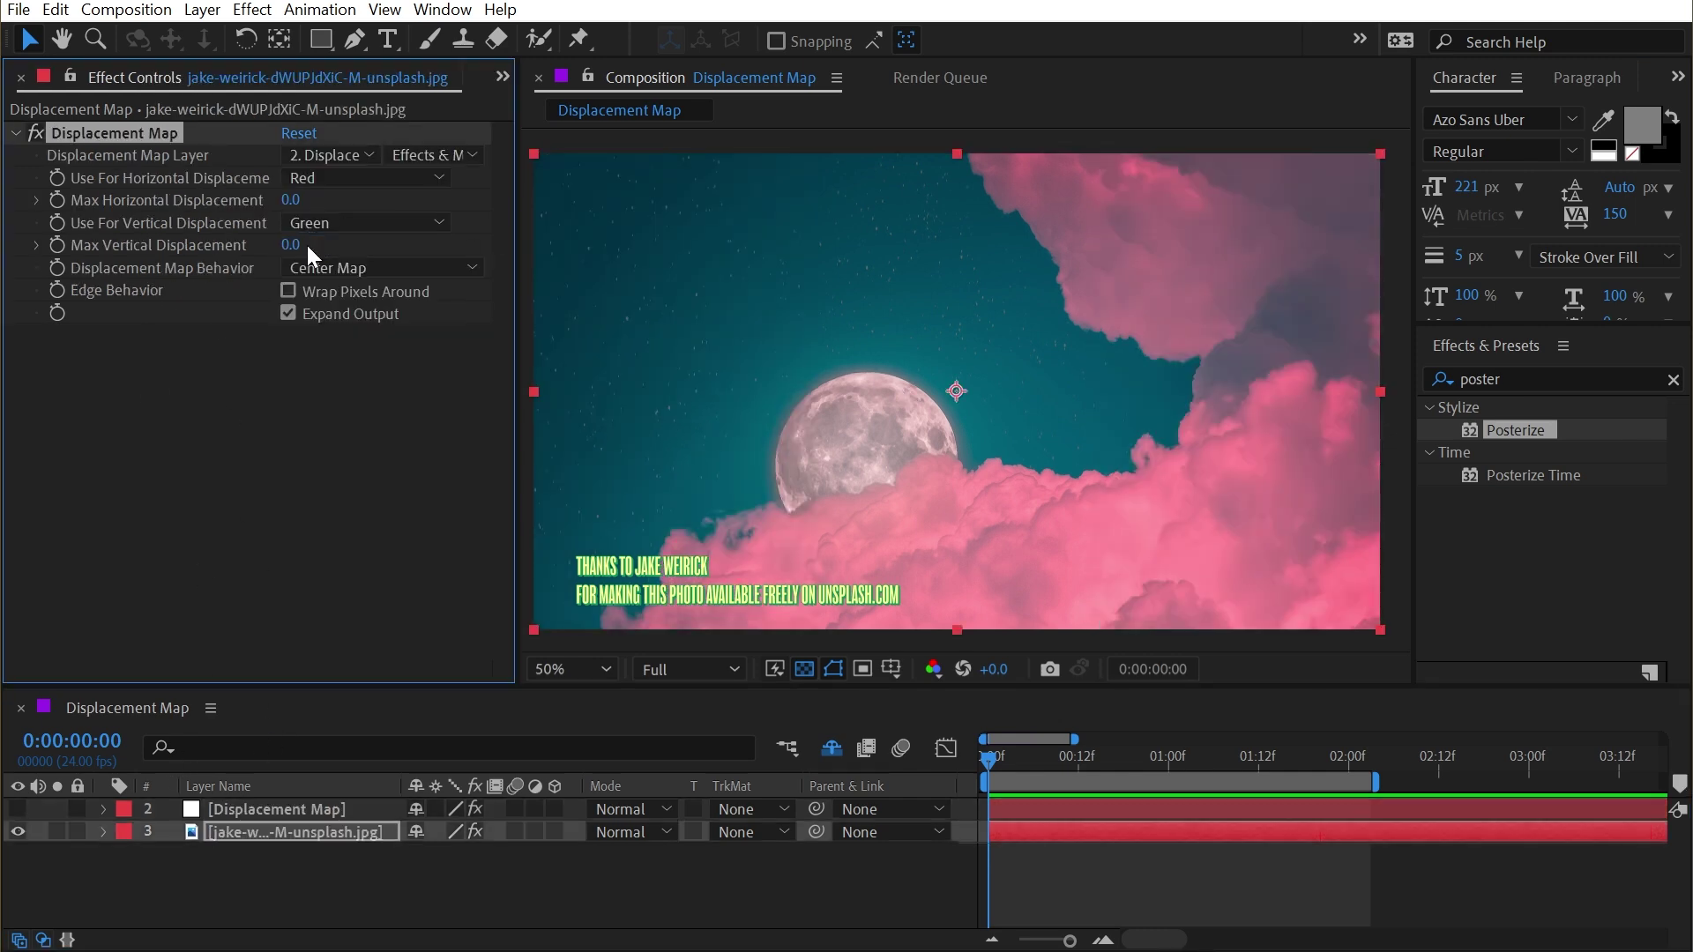
left_click_drag(291, 201, 439, 207)
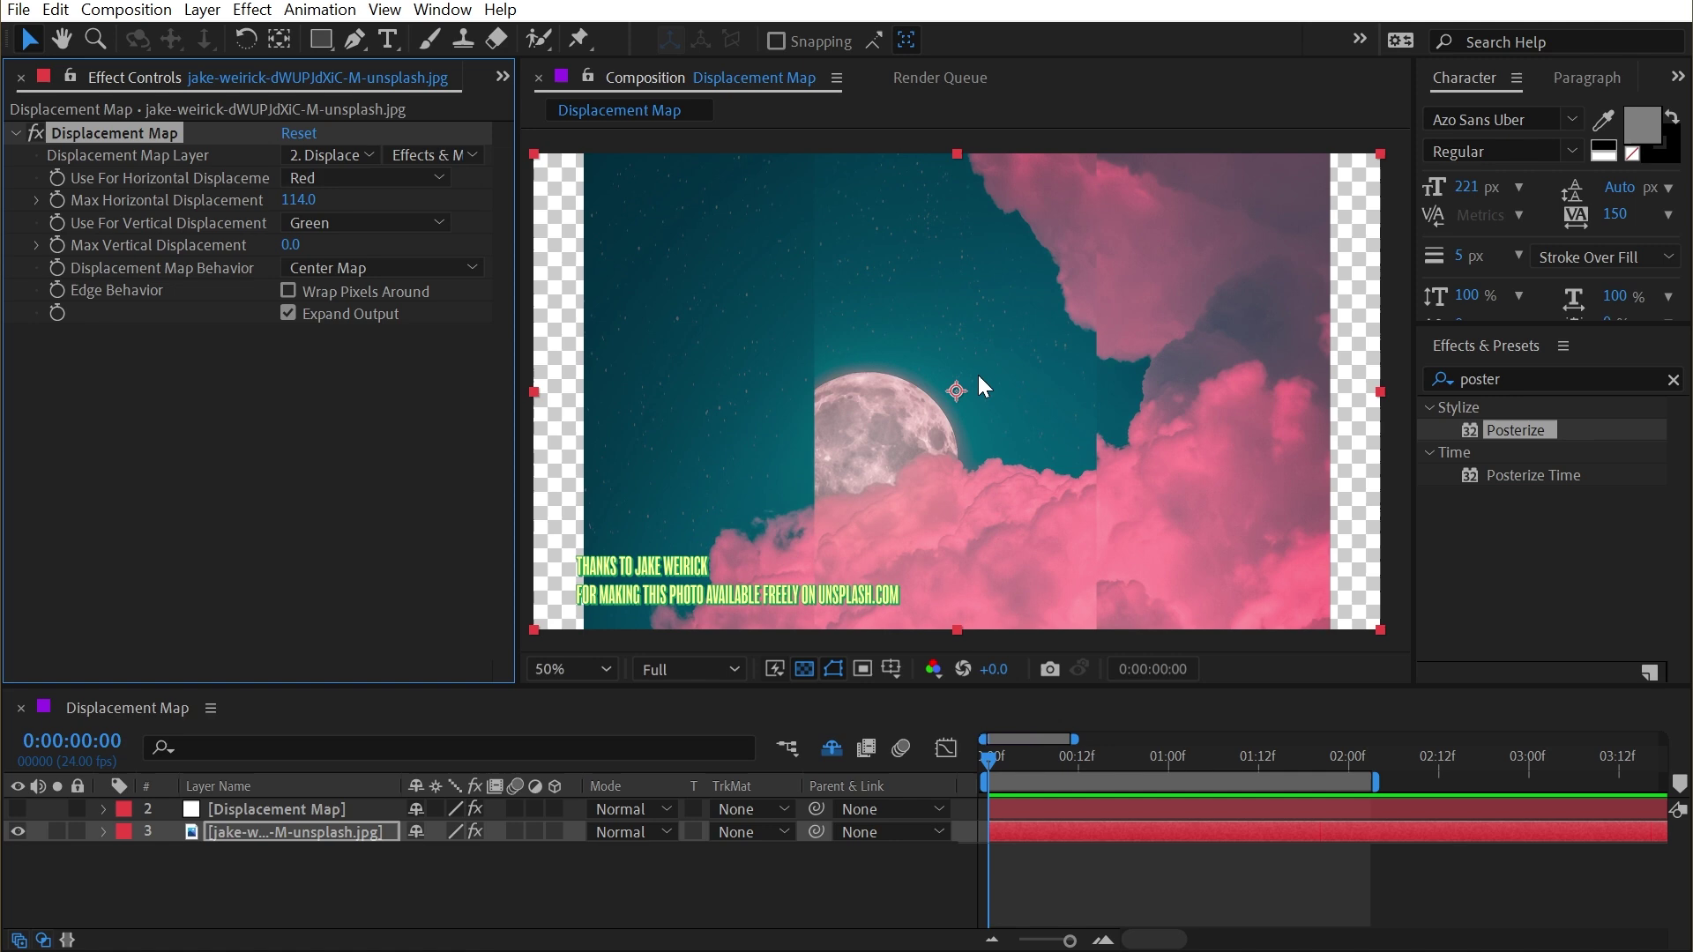
left_click_drag(324, 204, 5, 205)
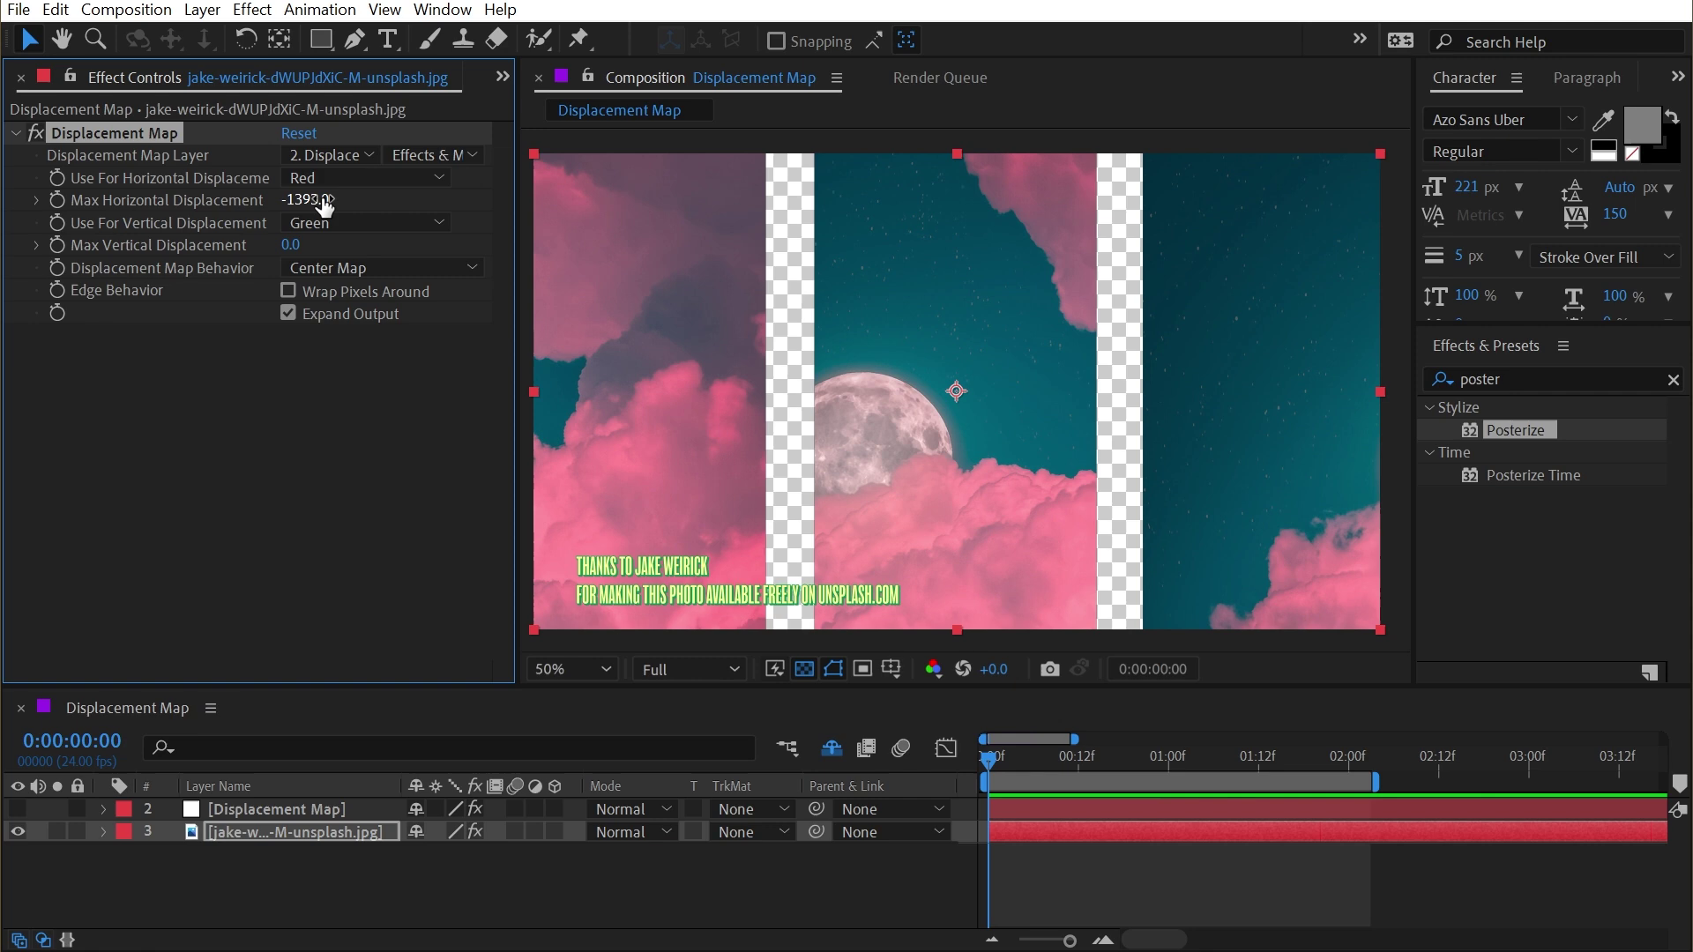
left_click_drag(153, 200, 648, 164)
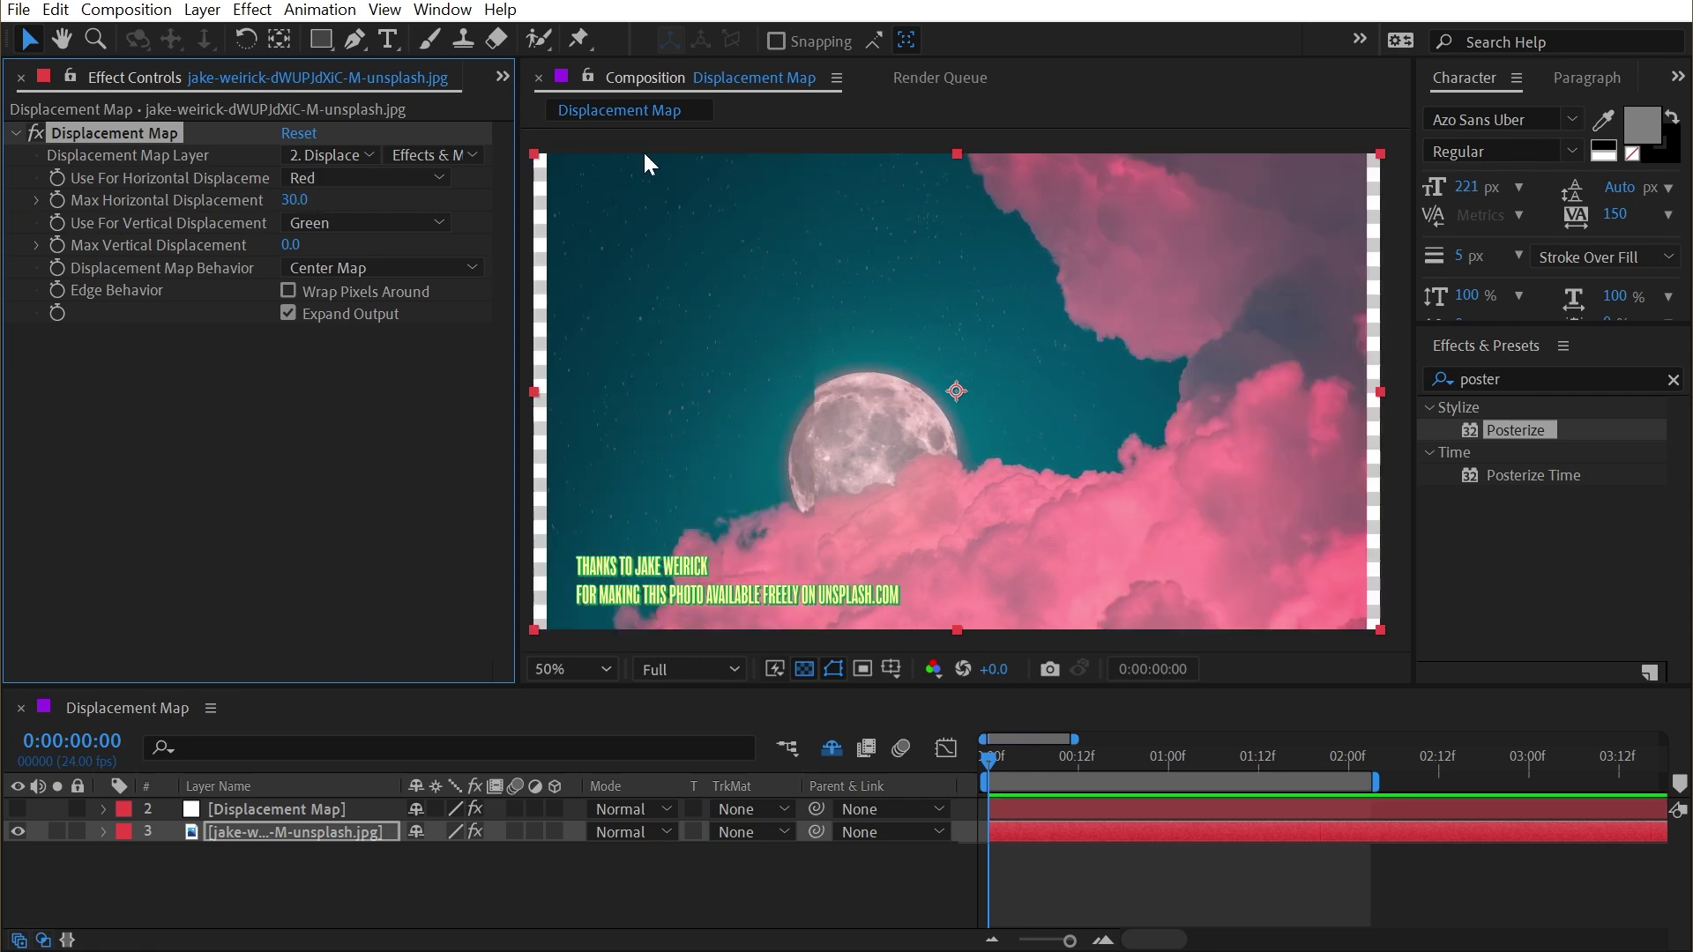
Step: Check both displacement channel dropdowns and briefly preview the black, grey and white map layer
left_click(328, 179)
left_click(175, 222)
left_click(382, 223)
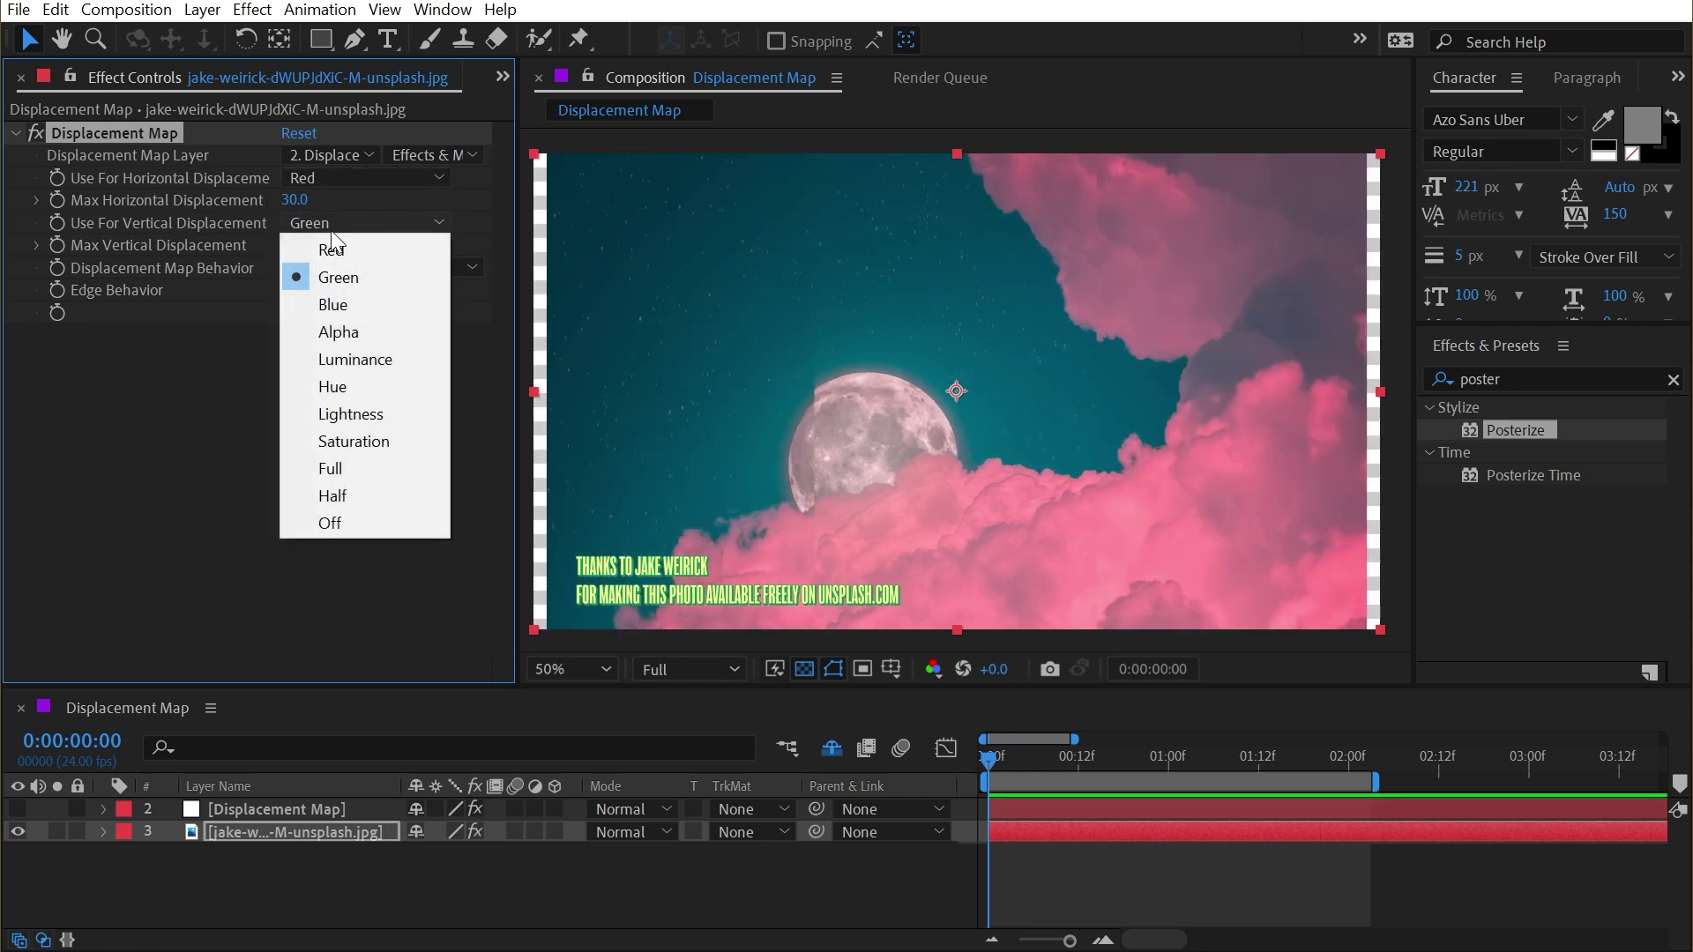
left_click(199, 219)
left_click(17, 809)
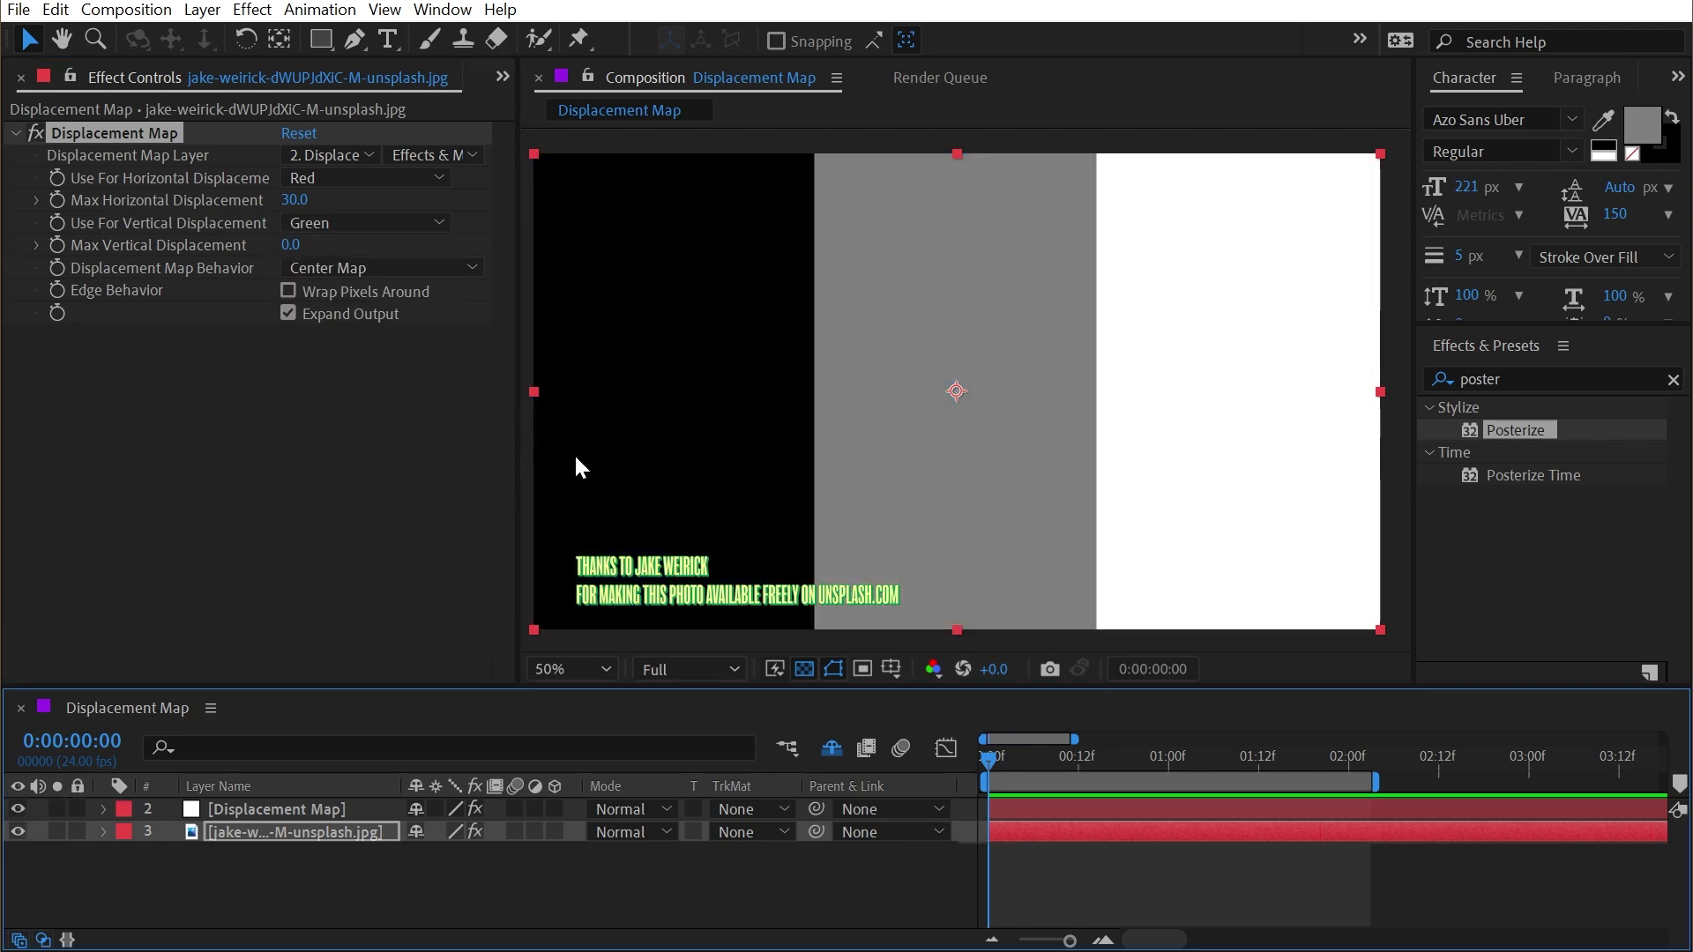
left_click(19, 809)
Step: Drive both axes from Luminance after trying Green and Blue, with Max Horizontal 116, Max Vertical -158
left_click(375, 175)
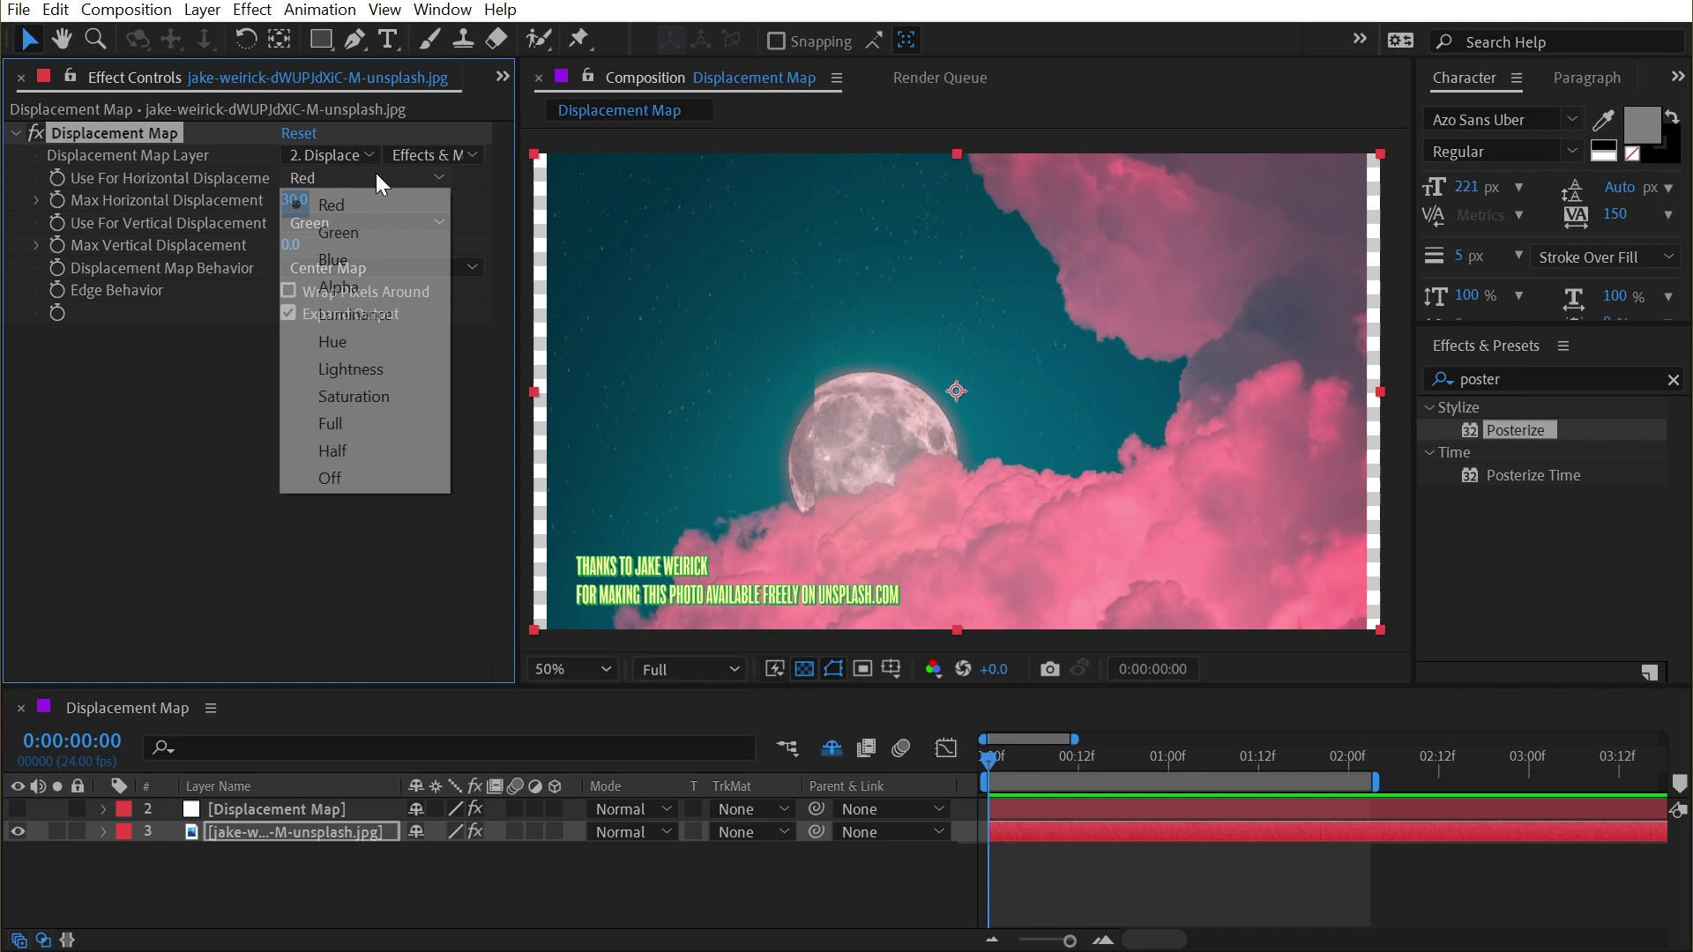
left_click(379, 231)
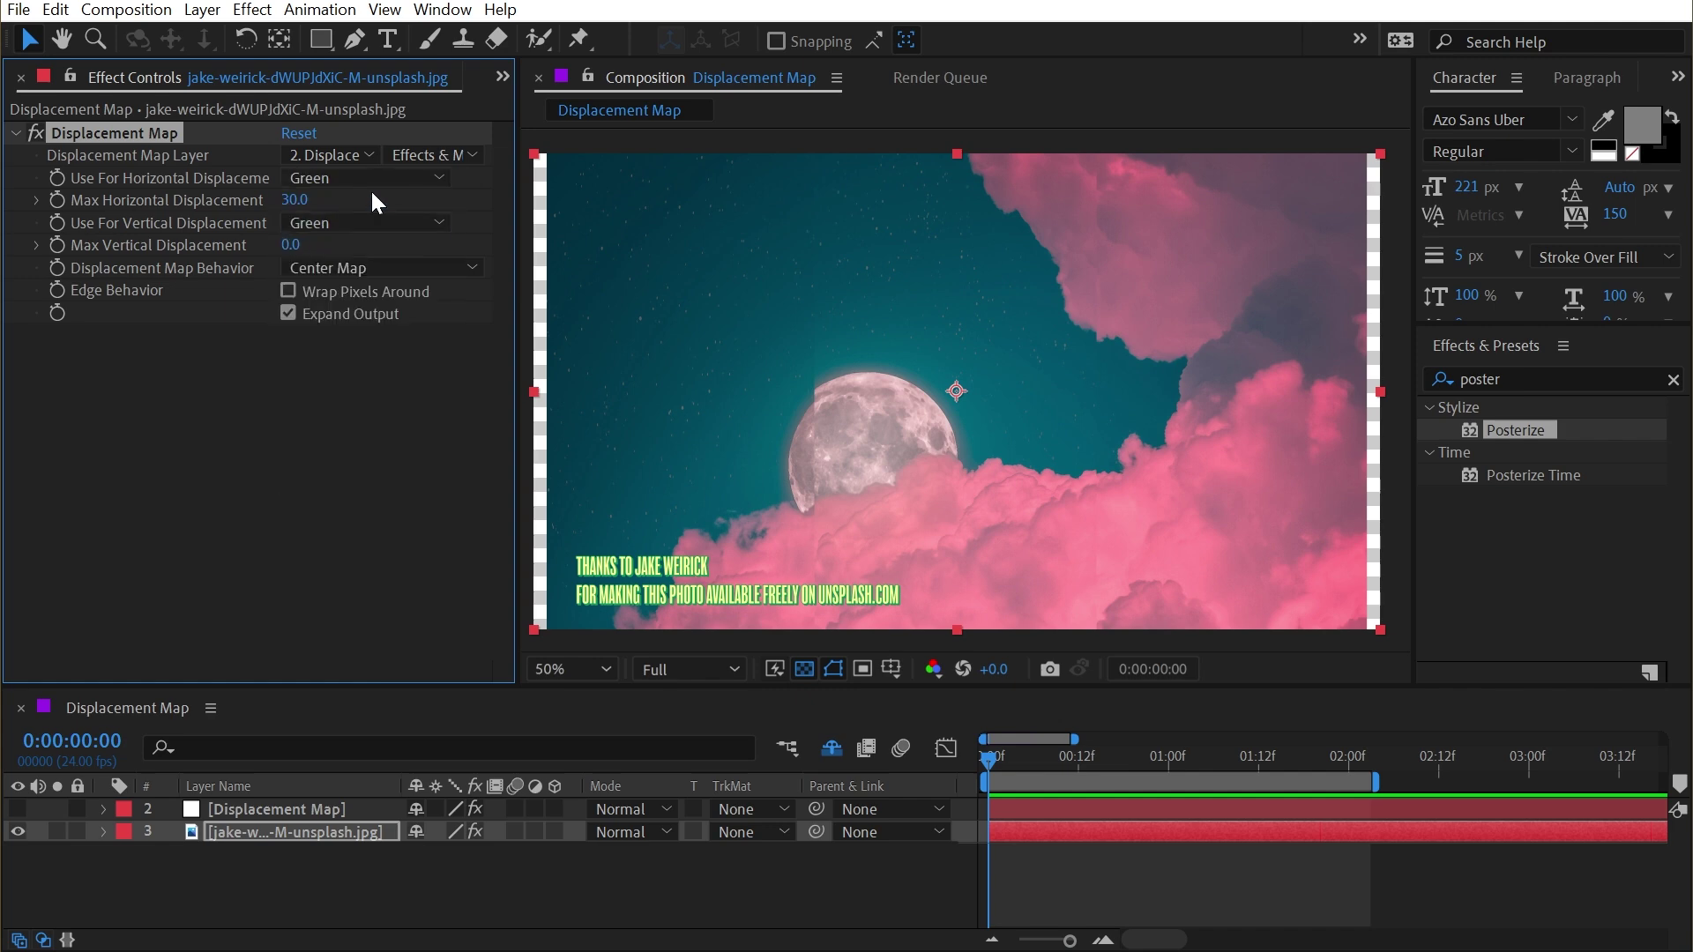
left_click(370, 180)
left_click(381, 259)
left_click(352, 178)
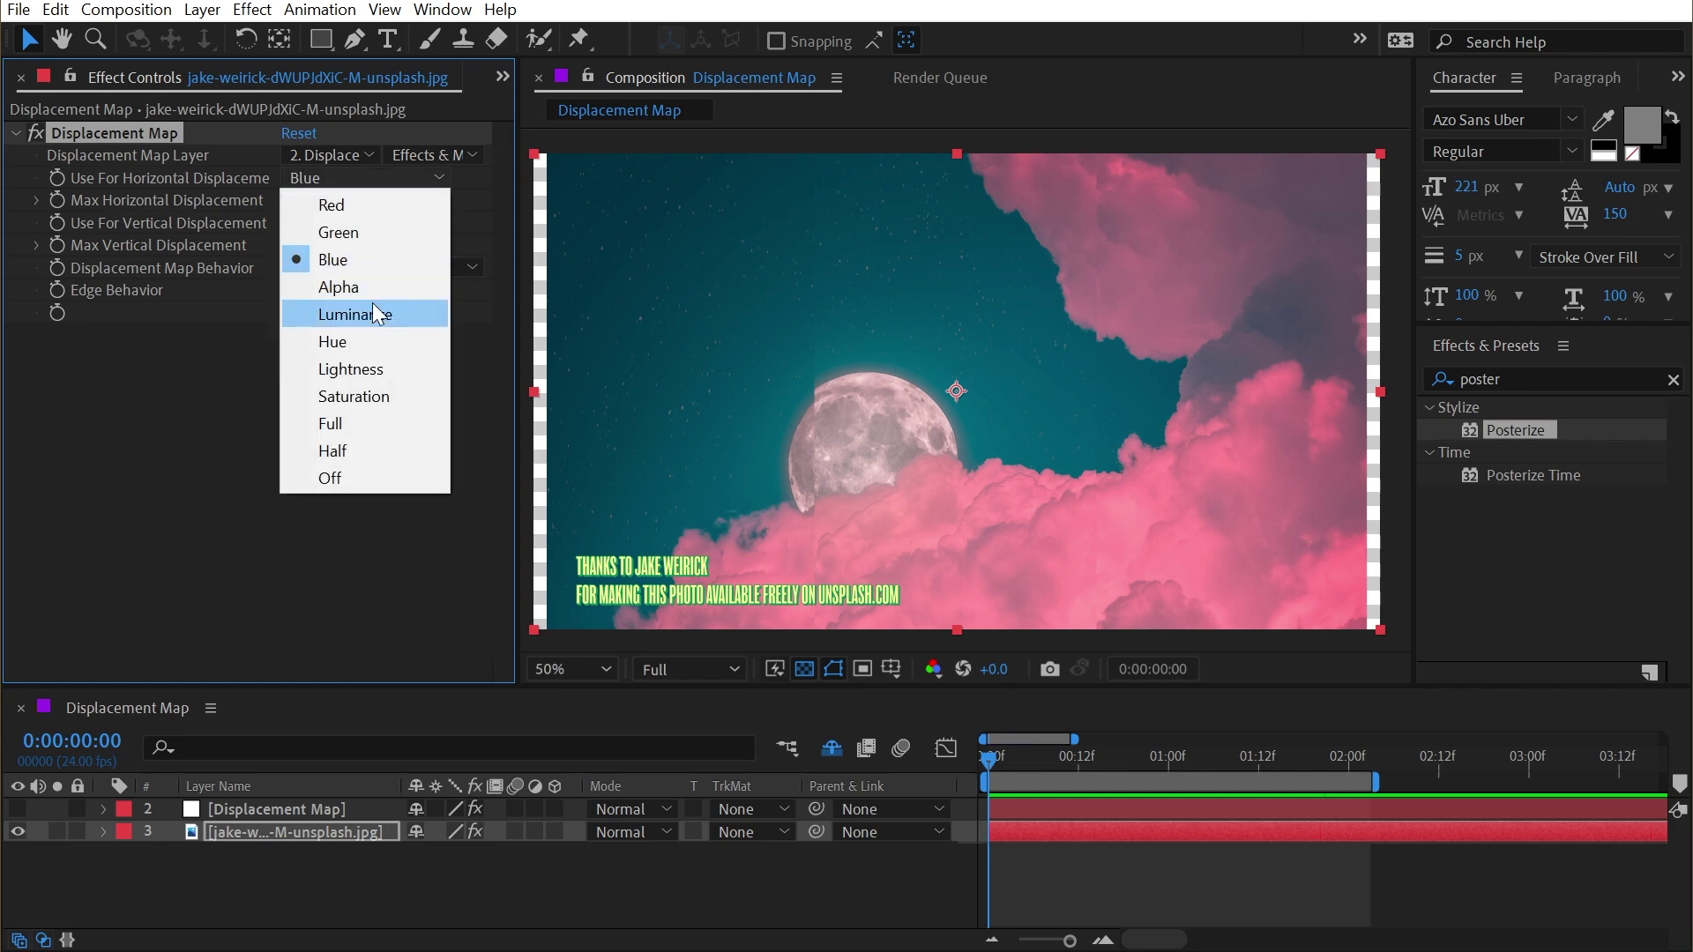
left_click(372, 310)
left_click(347, 220)
left_click(386, 365)
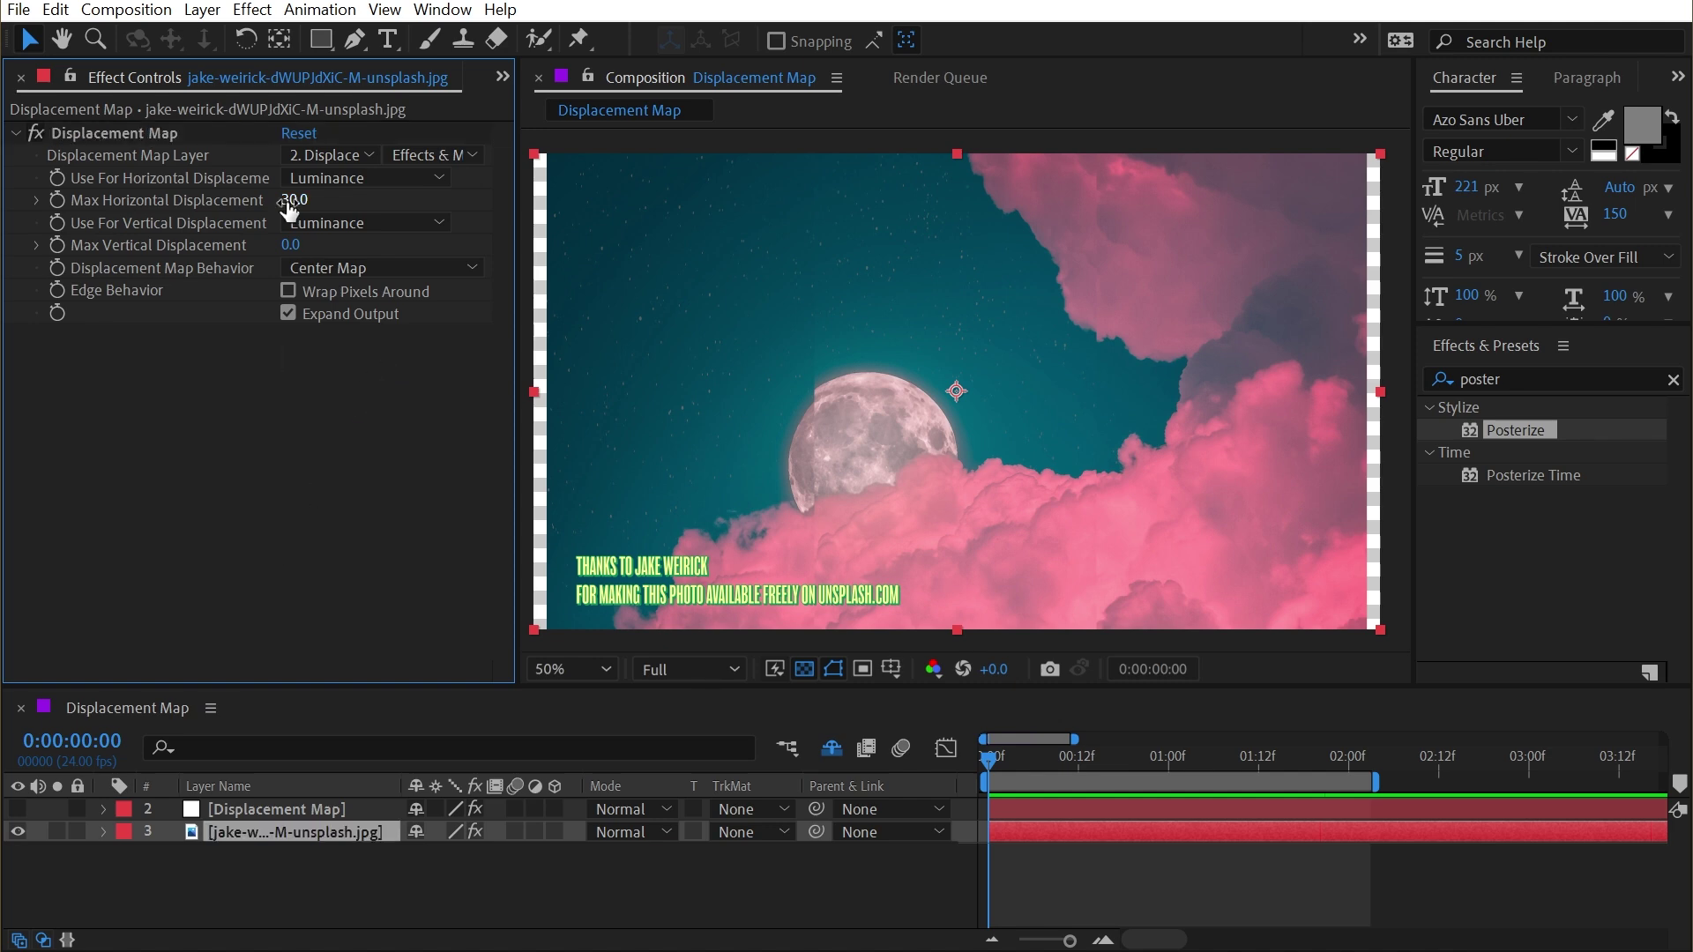
left_click_drag(286, 201, 81, 229)
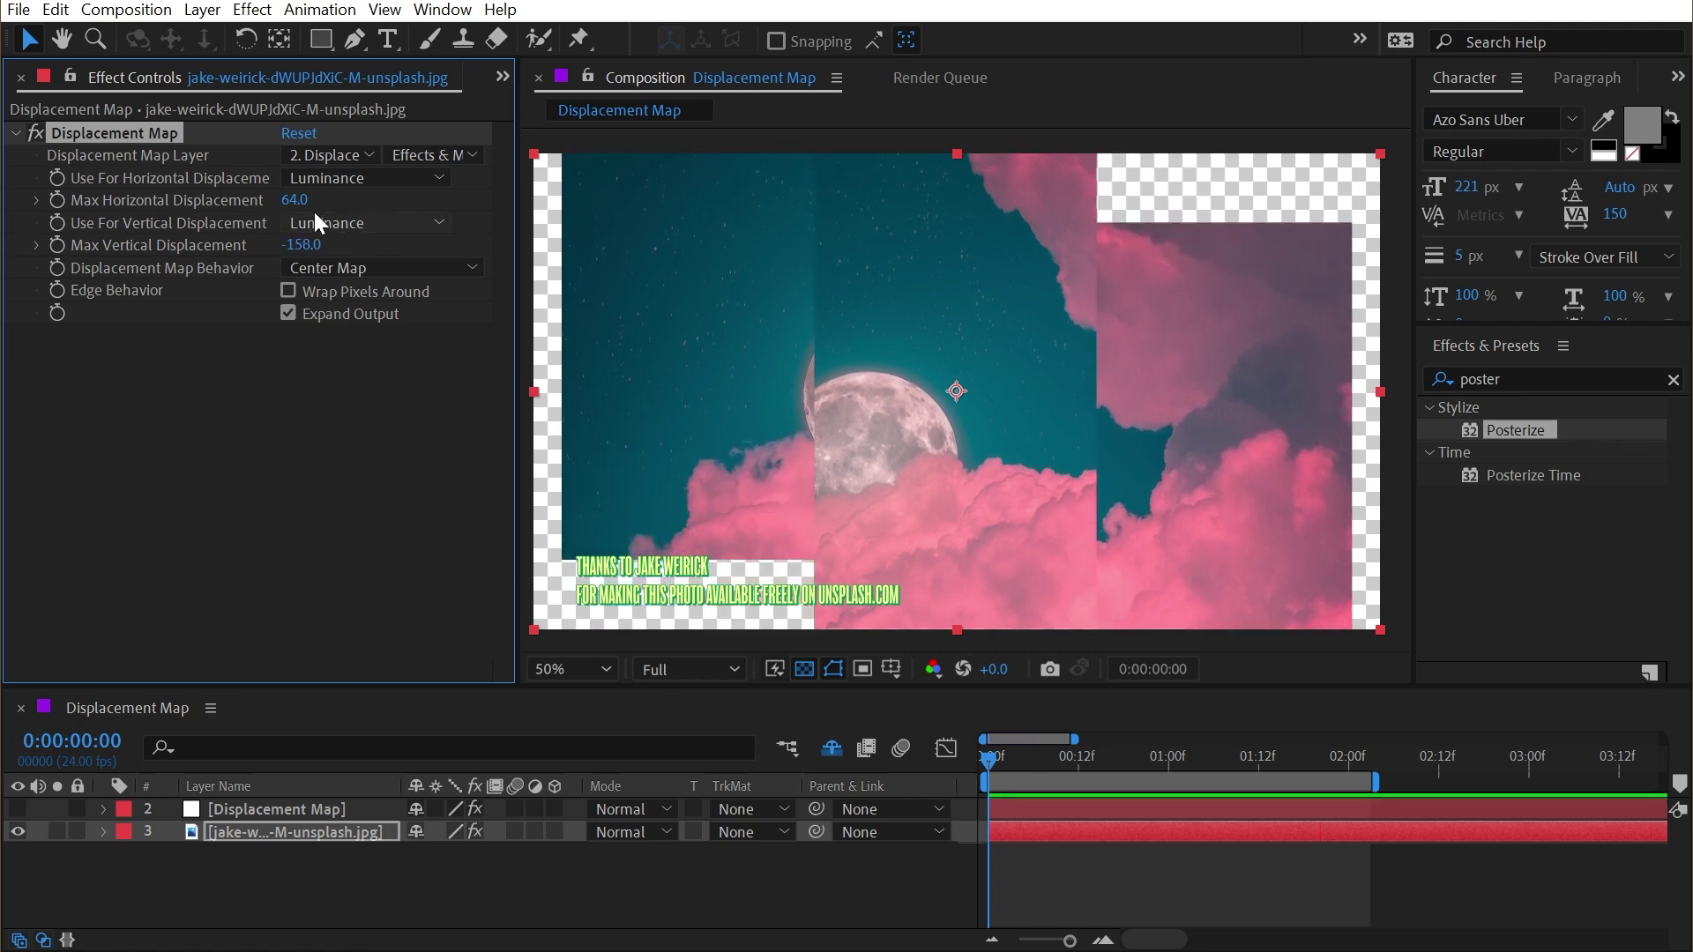
left_click_drag(300, 201, 363, 203)
Step: Turn off Posterize on the map layer for a smooth gradient, then hide the map
left_click(17, 809)
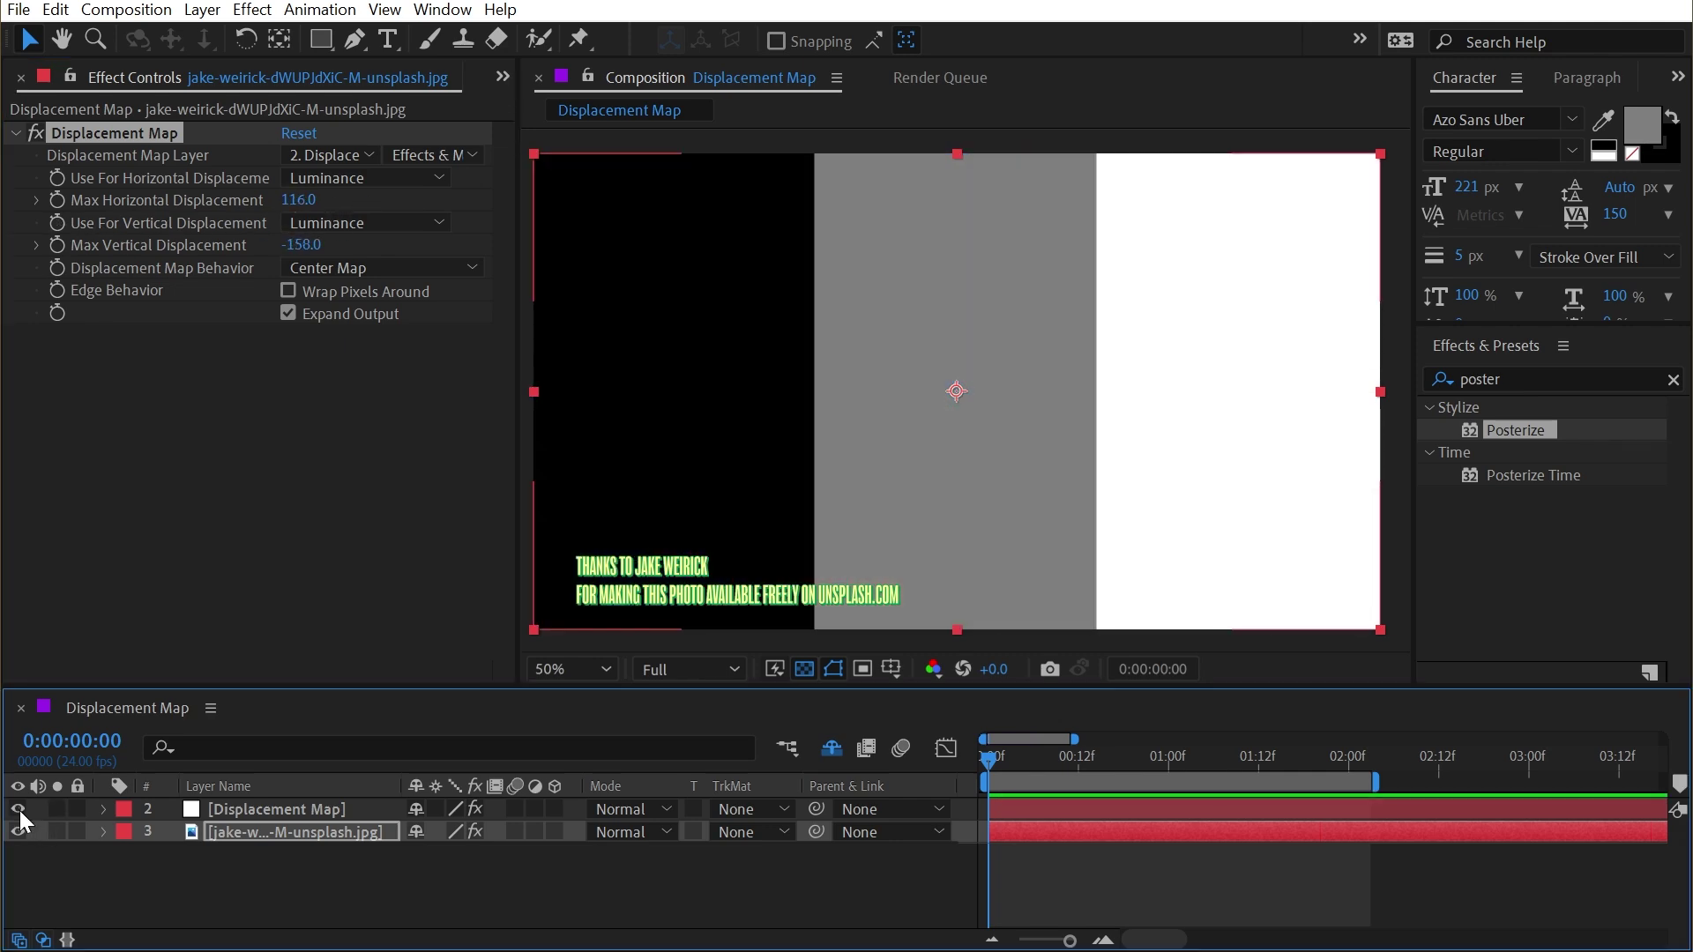
key("ctrl+Up")
left_click(36, 335)
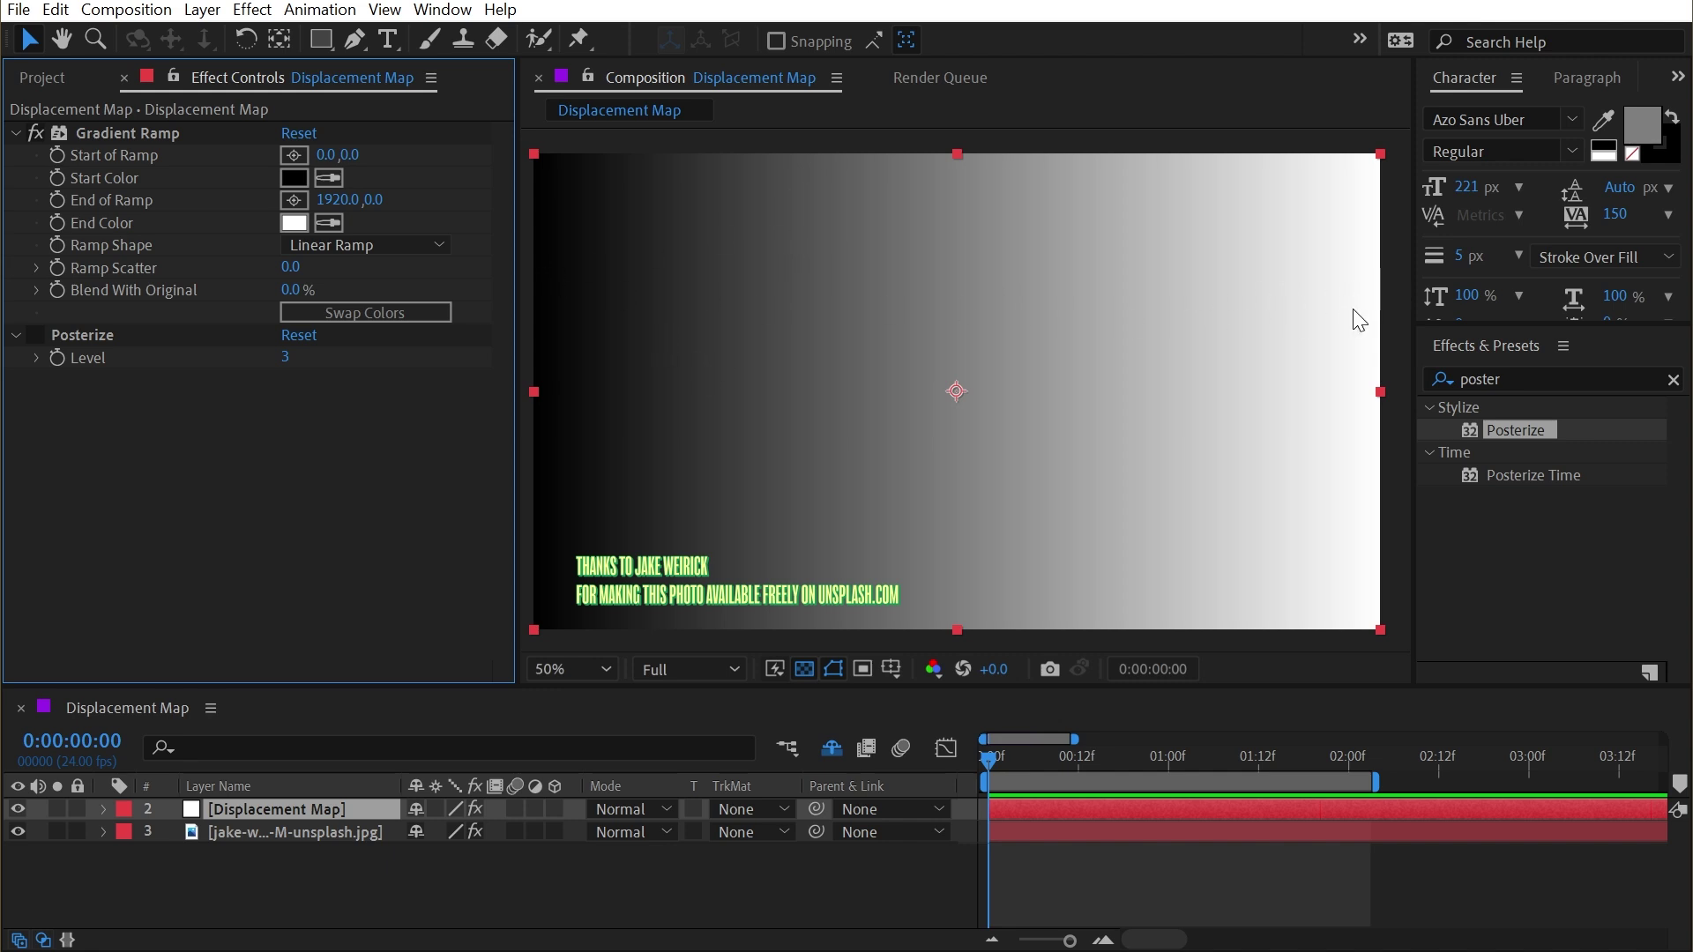
left_click(21, 808)
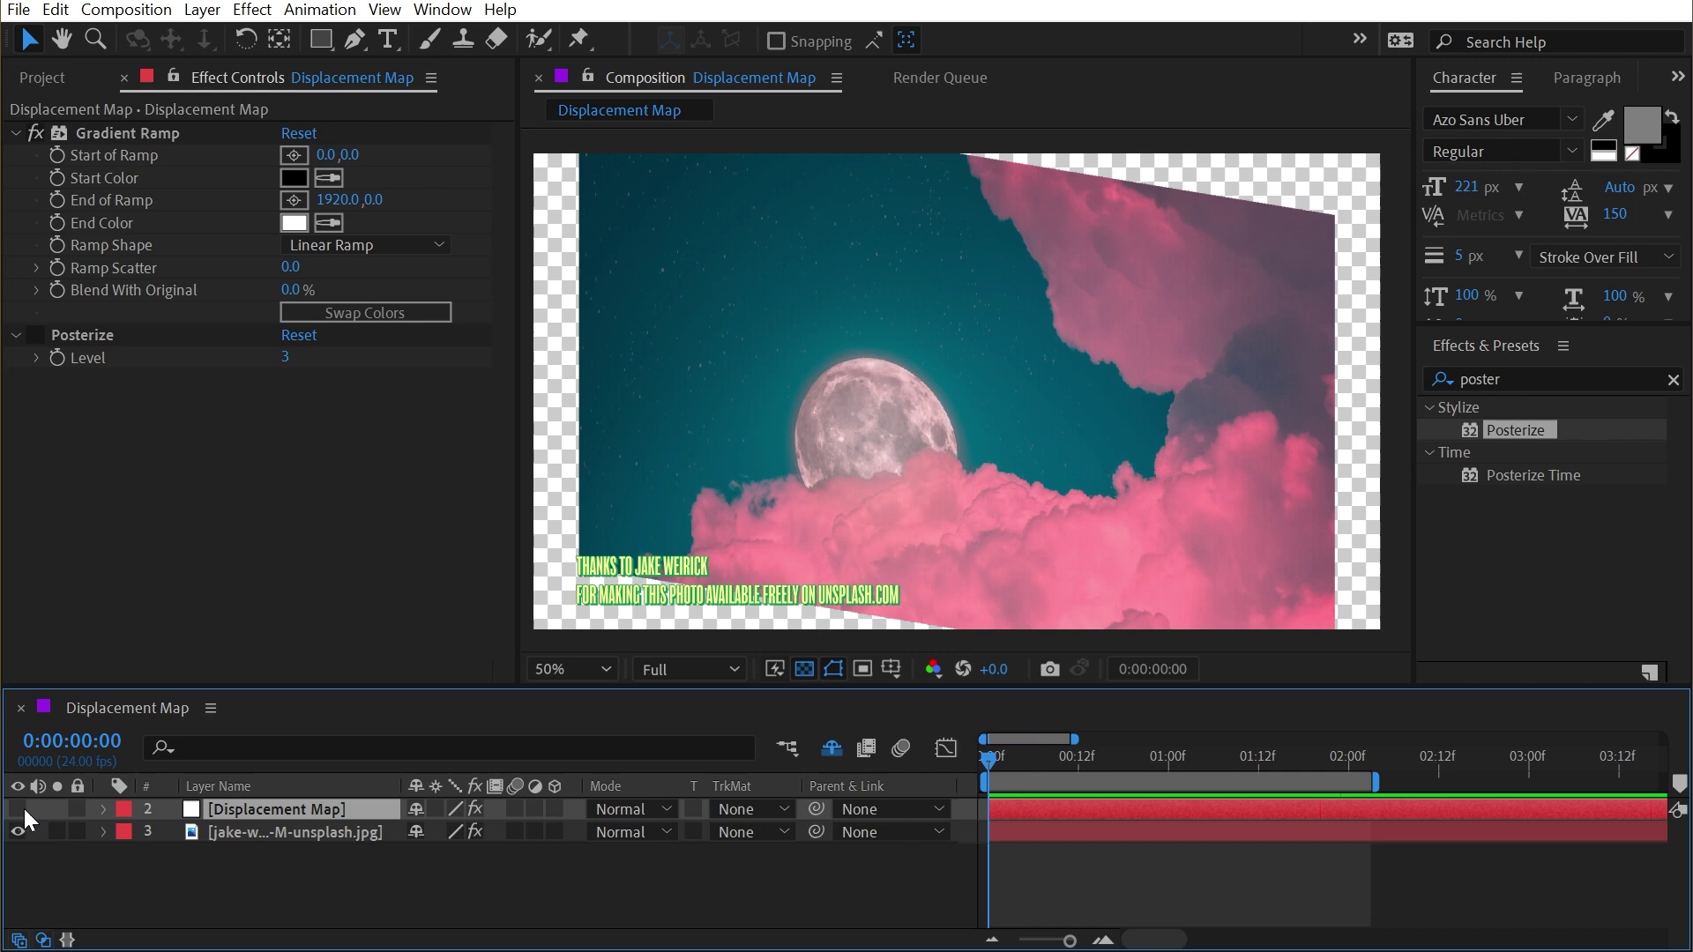
Step: Set the photo's Max Horizontal Displacement to 0 and raise Max Vertical to shear the image
left_click(869, 289)
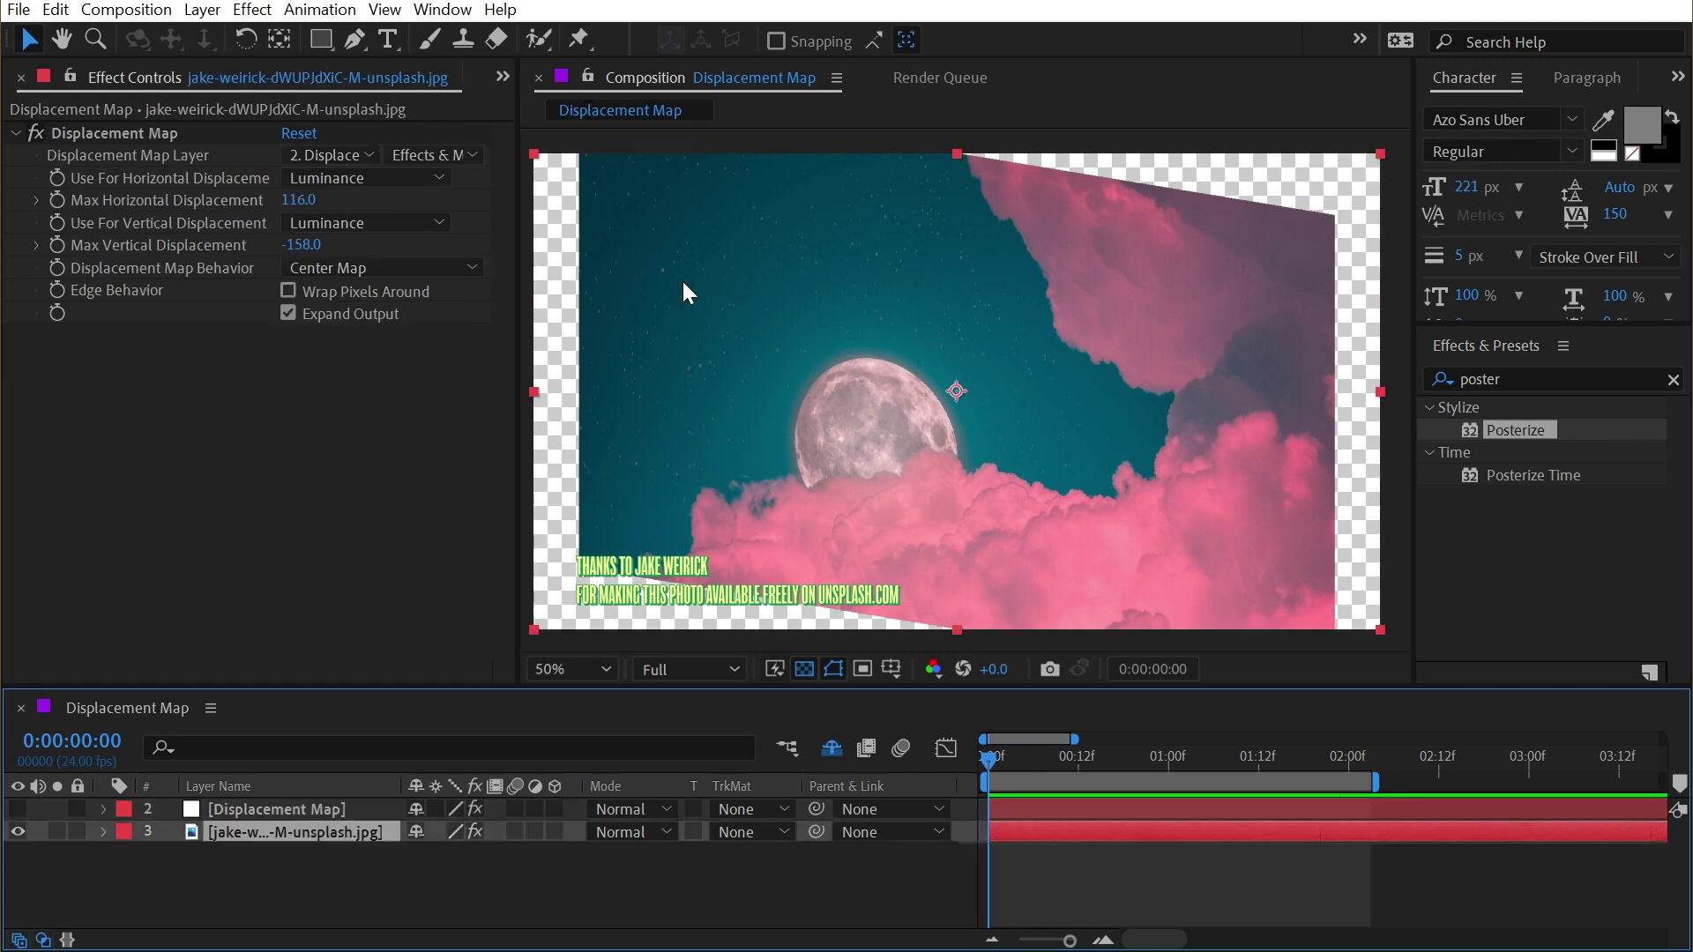
left_click(307, 201)
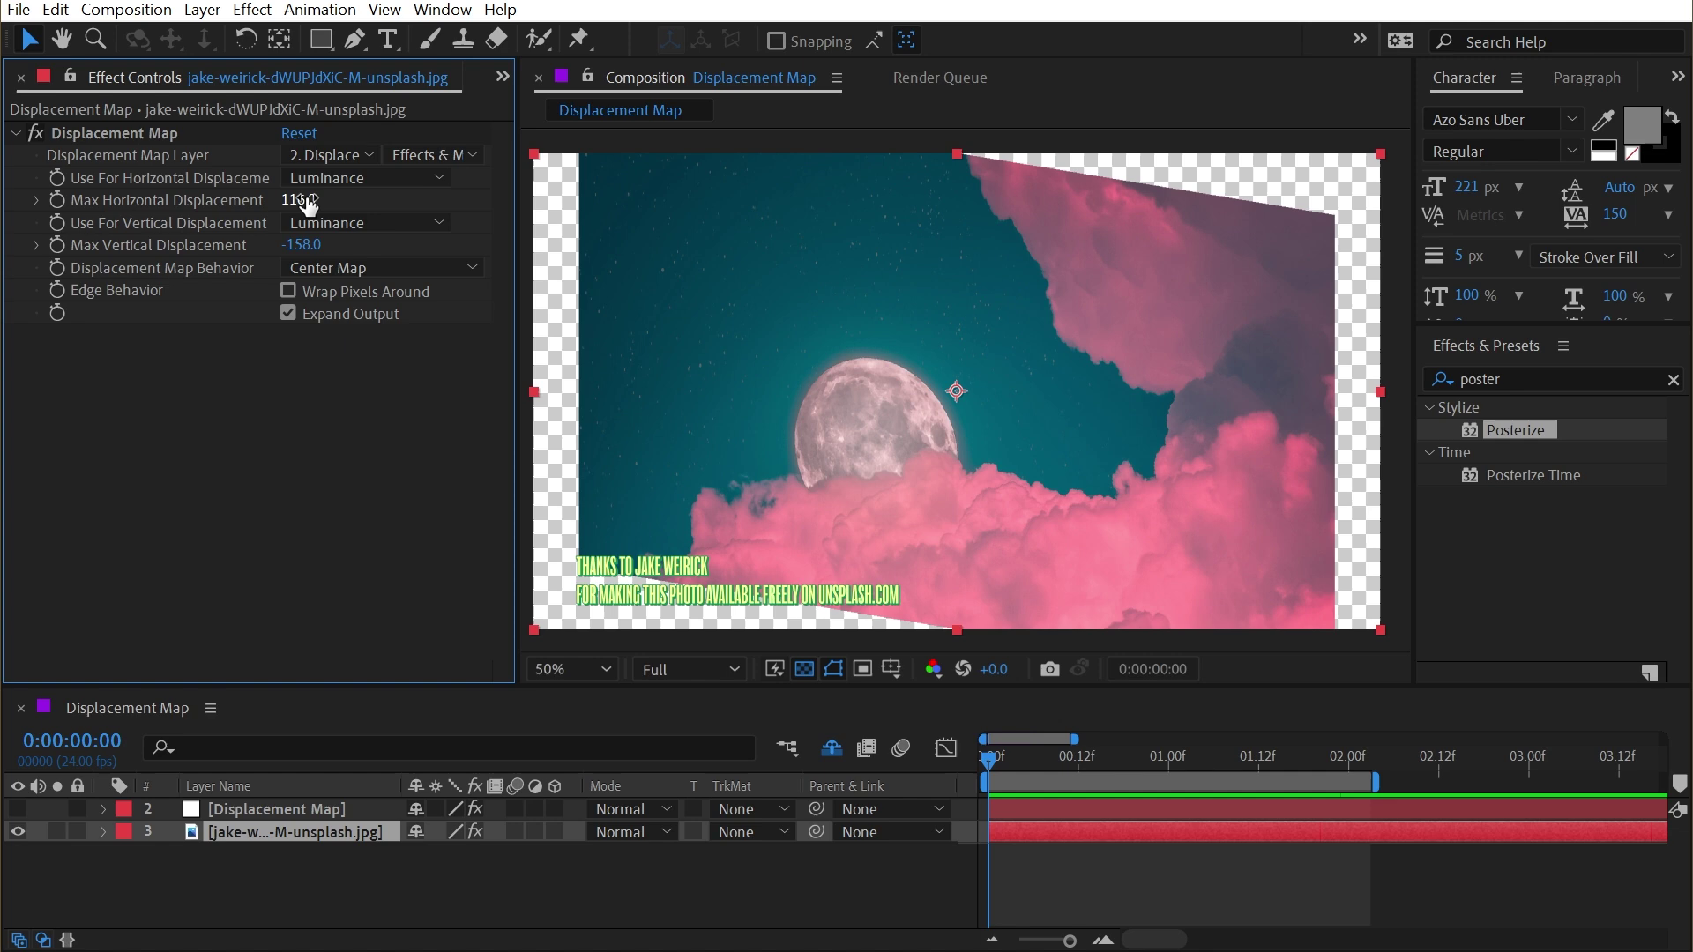
type("0")
key("Return")
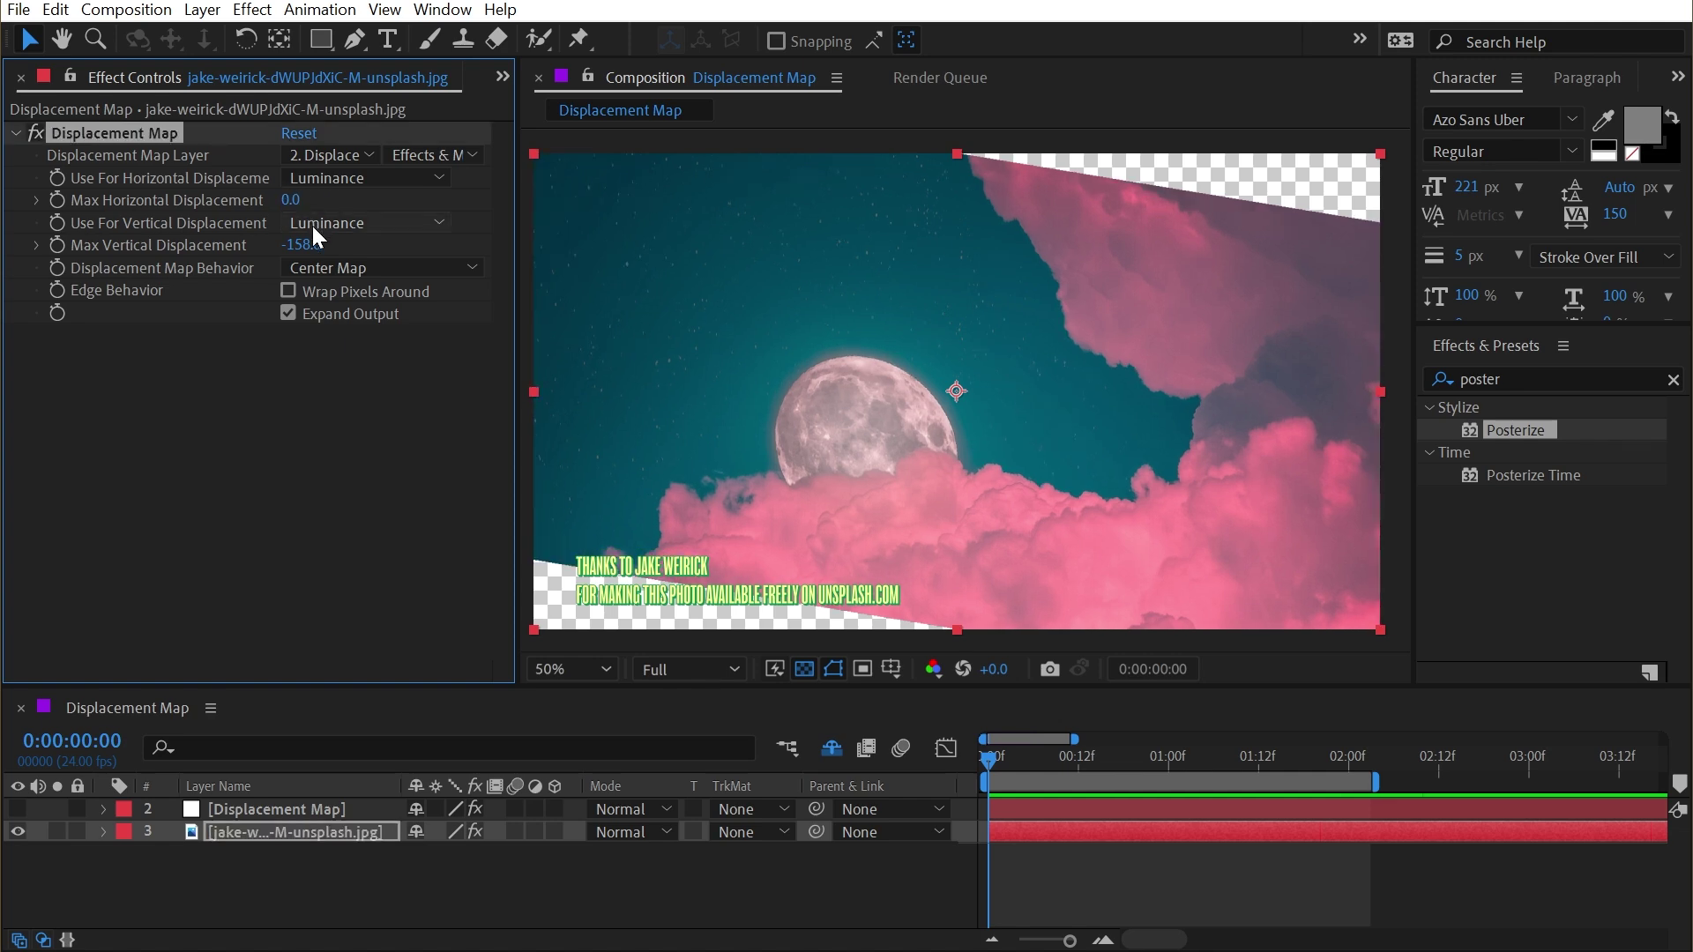
left_click_drag(302, 244, 411, 312)
Step: Zoom in to inspect the jagged edges, then settle Max Vertical Displacement at 414
key(".")
key(".")
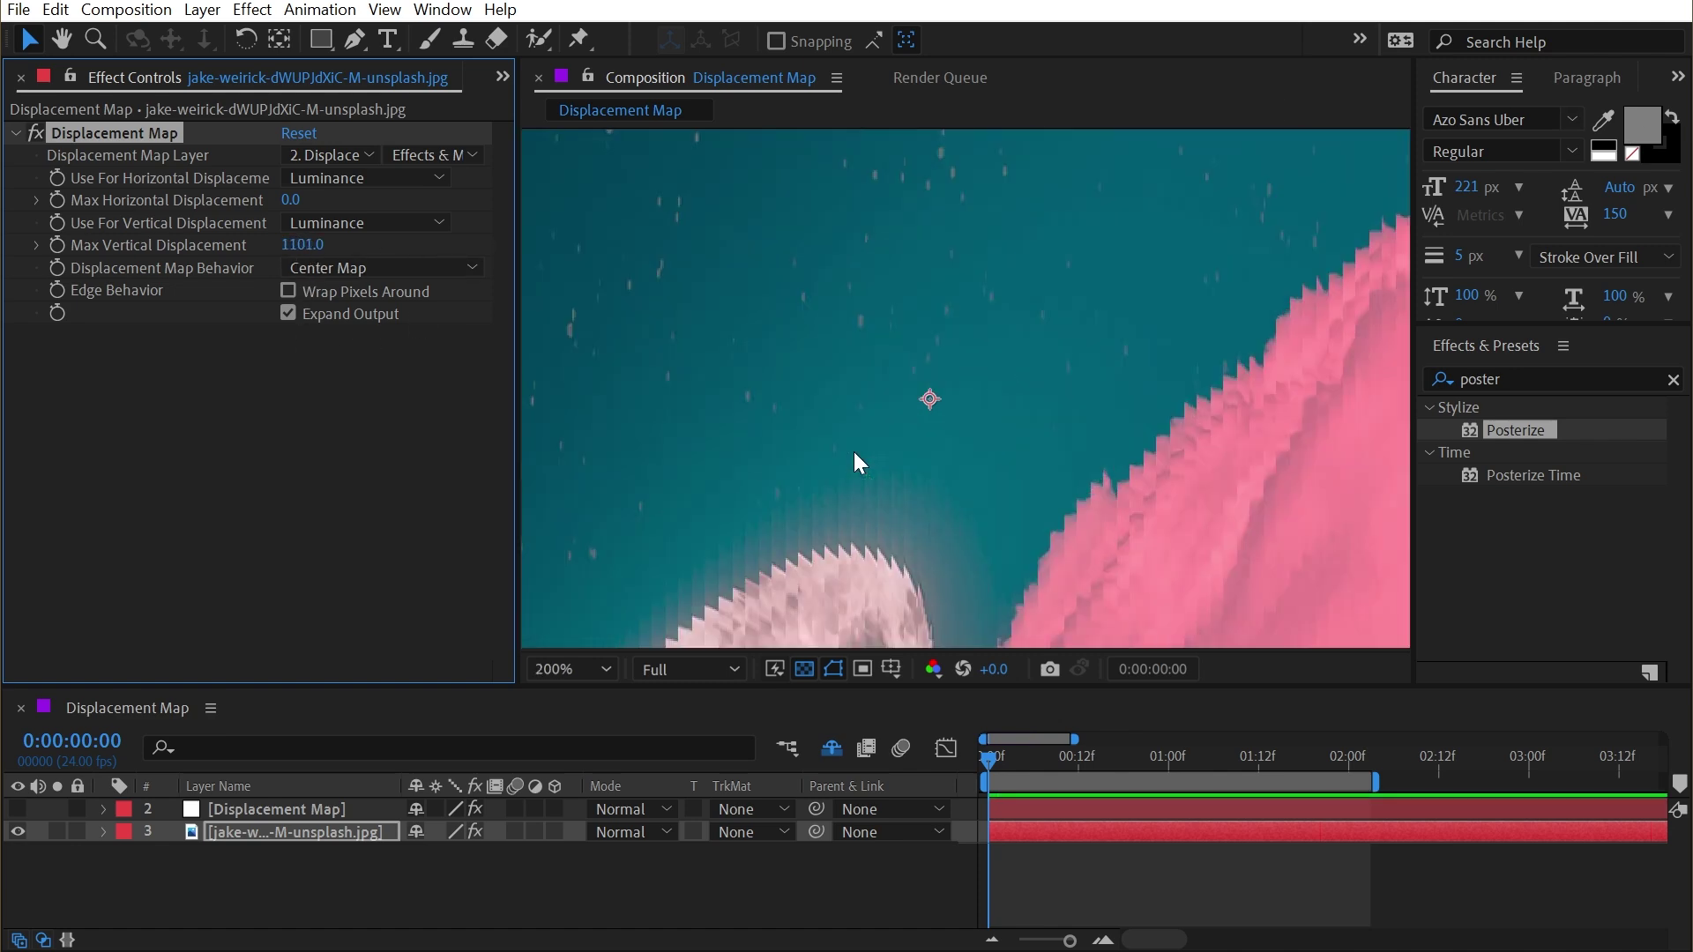
key("h")
left_click_drag(891, 487, 1114, 197)
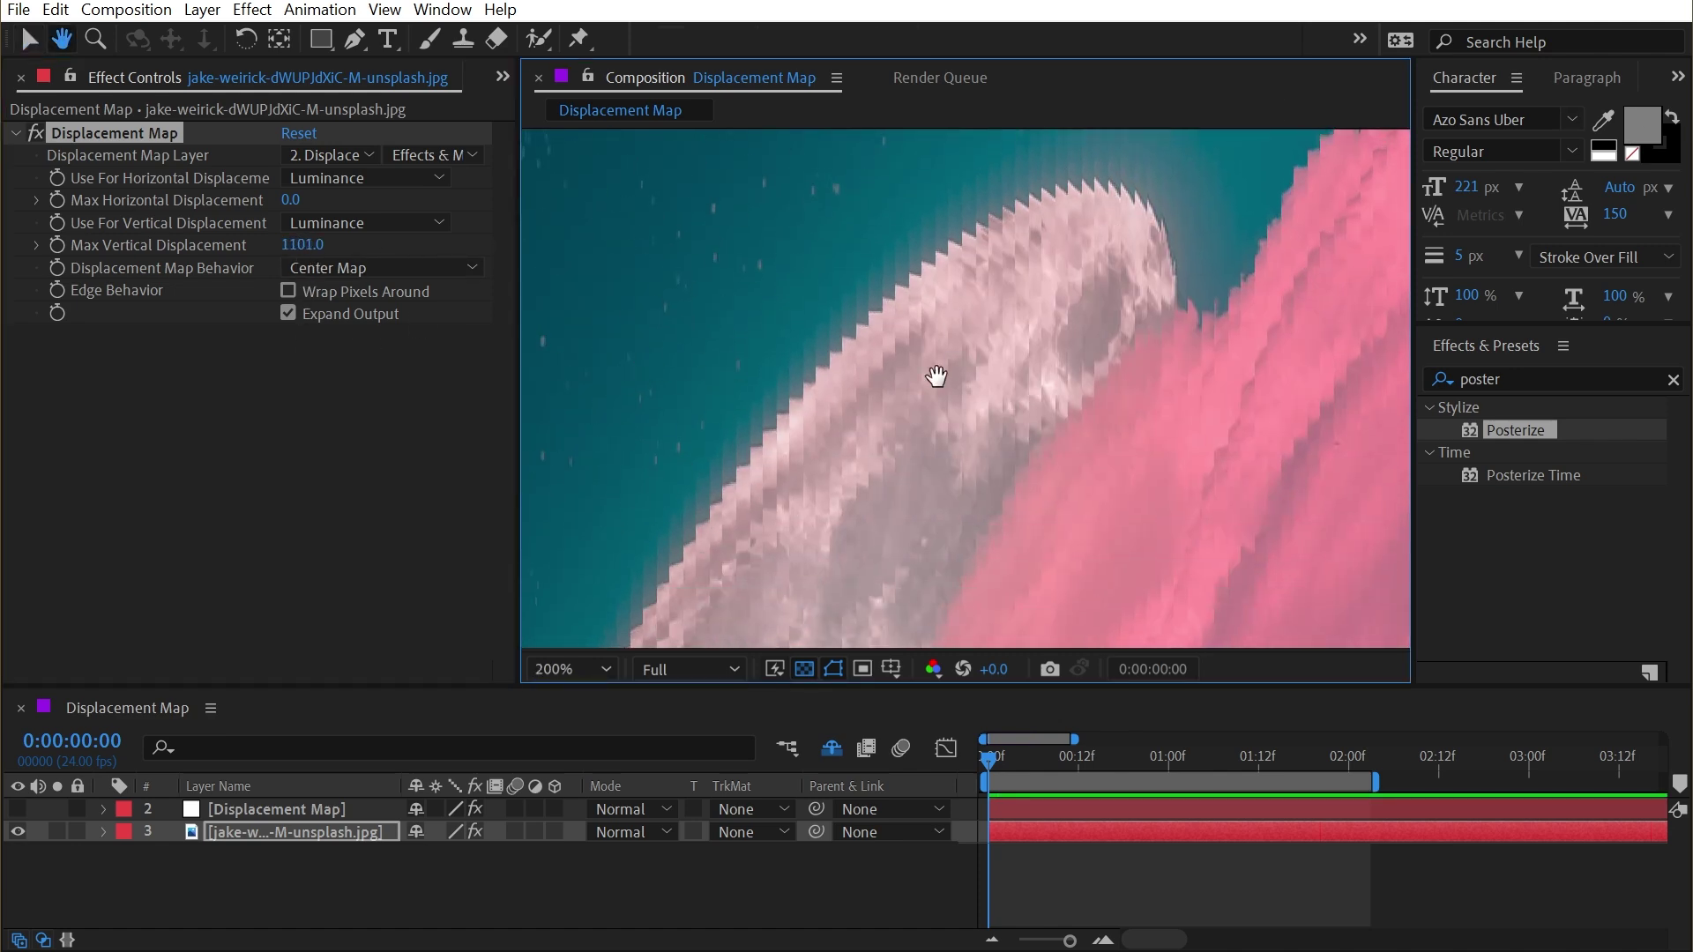
key("v")
scroll(971, 345, "down", 2)
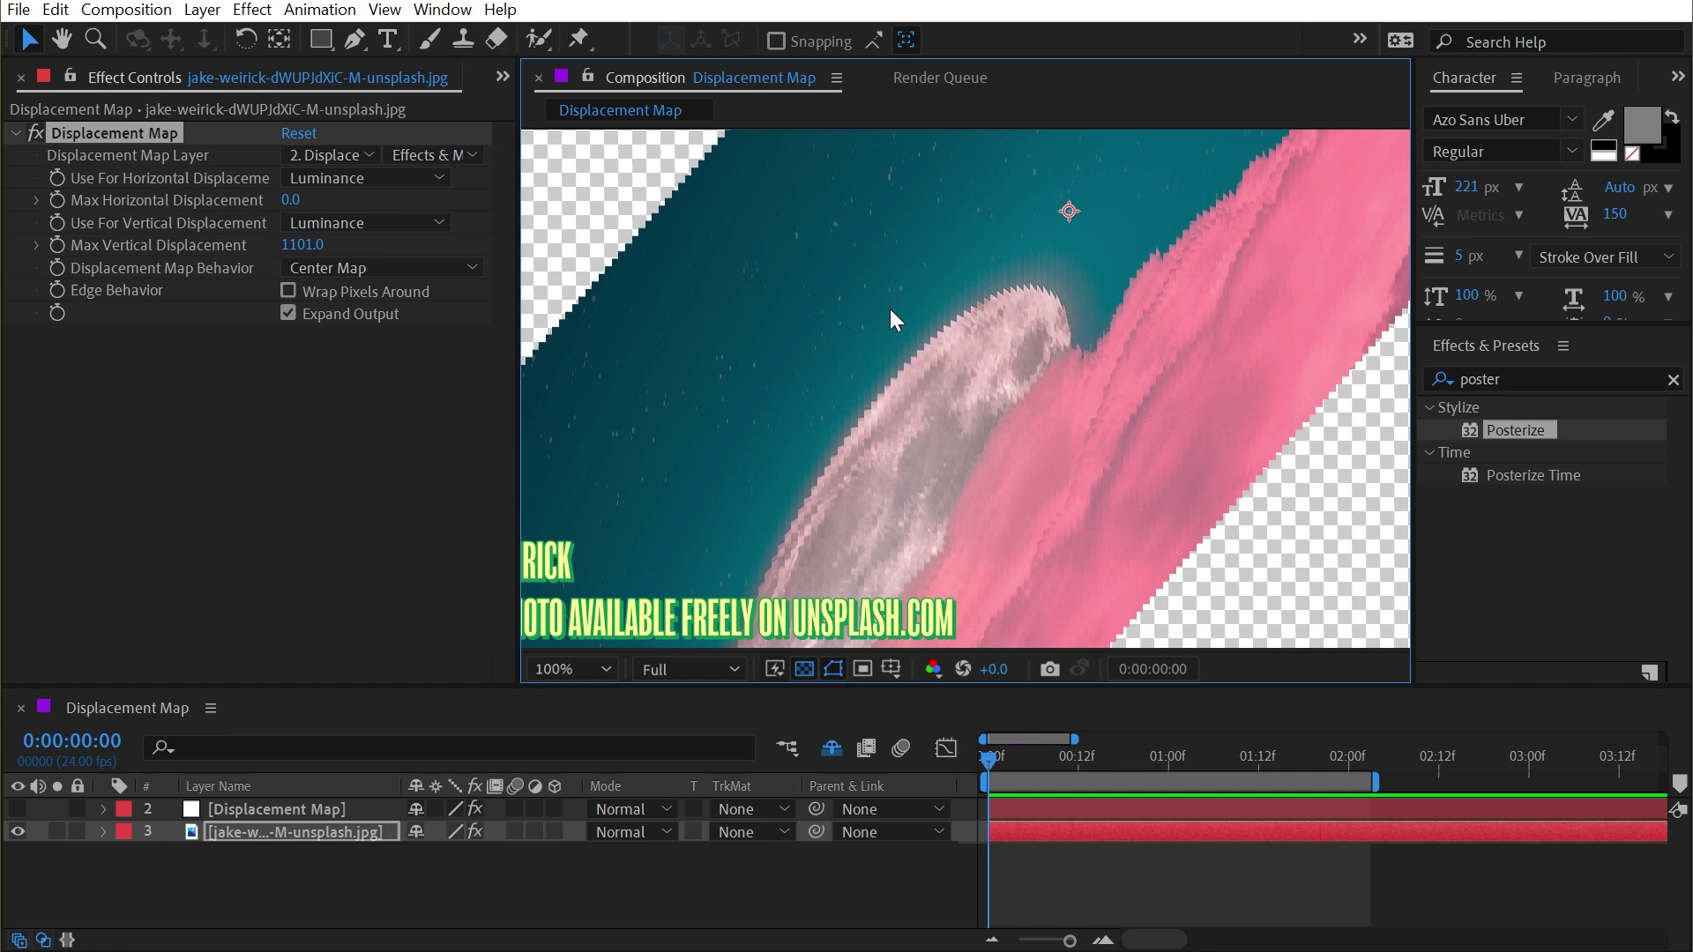
key("shift+/")
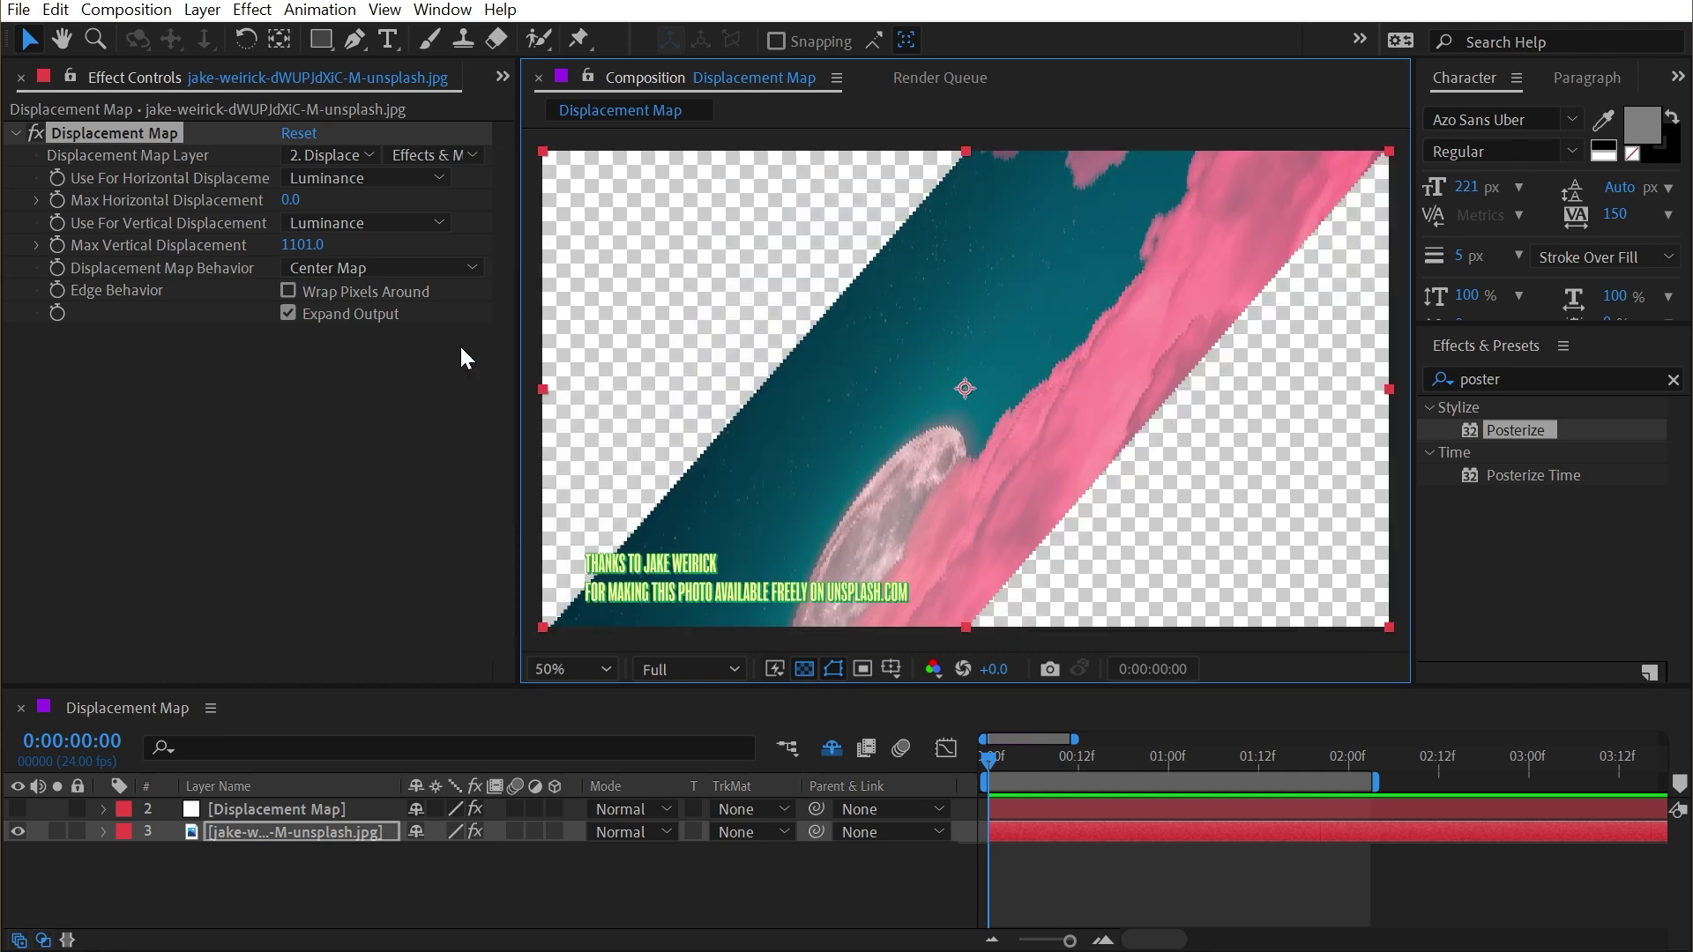
left_click(434, 385)
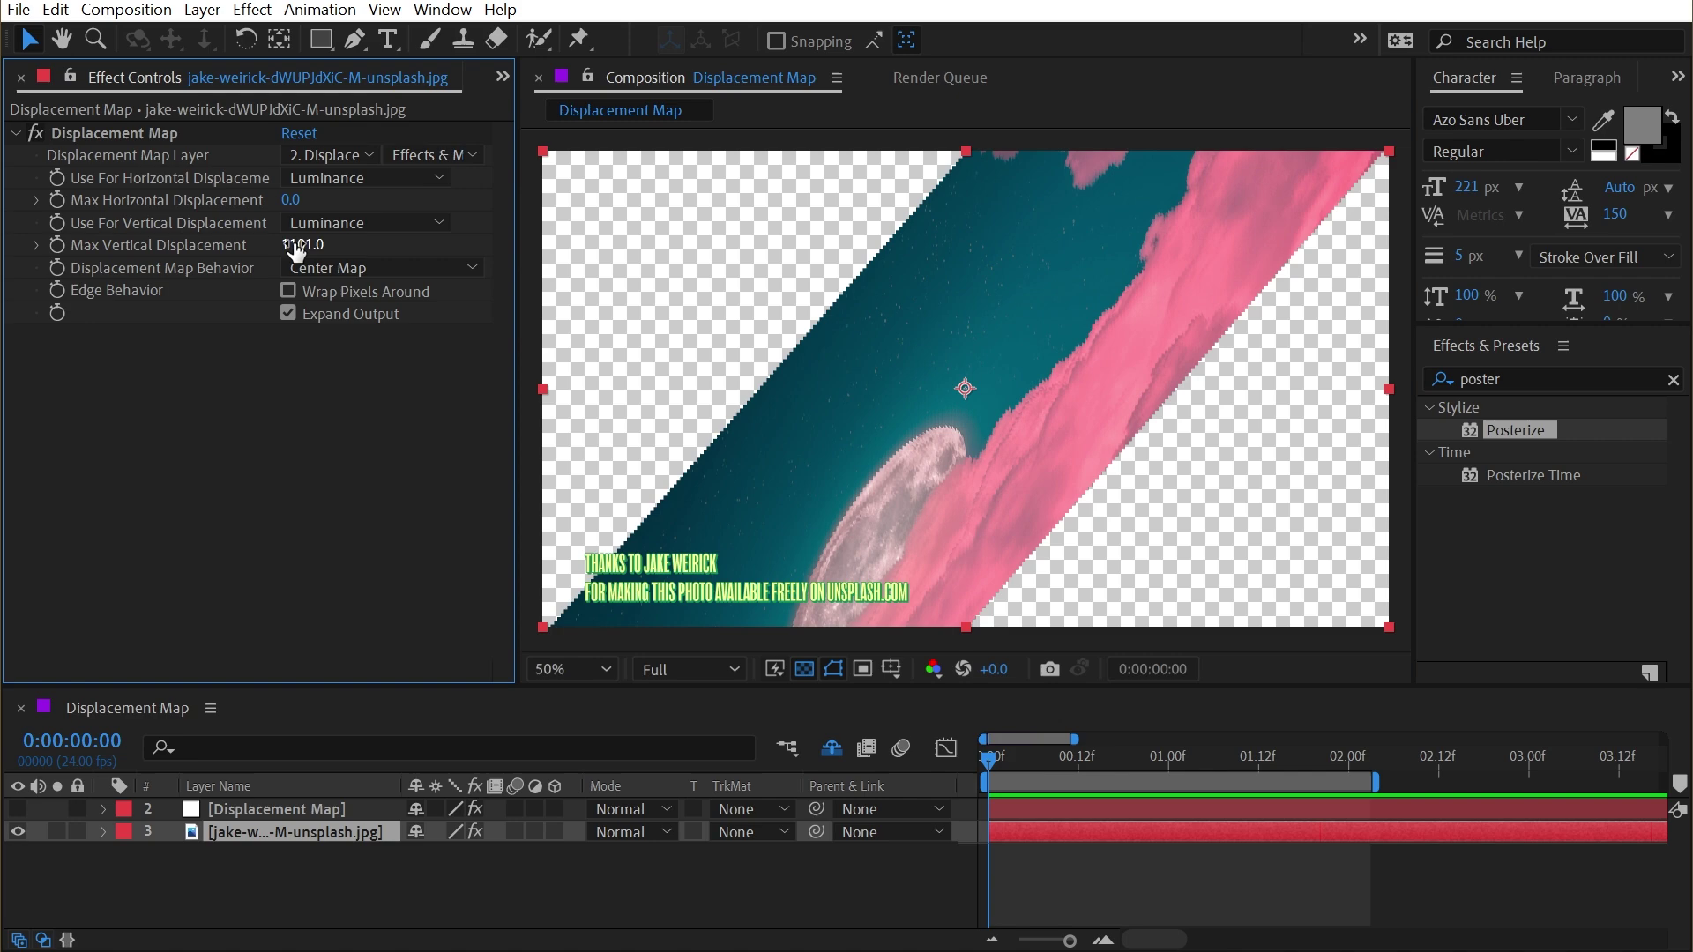
left_click_drag(296, 249, 253, 291)
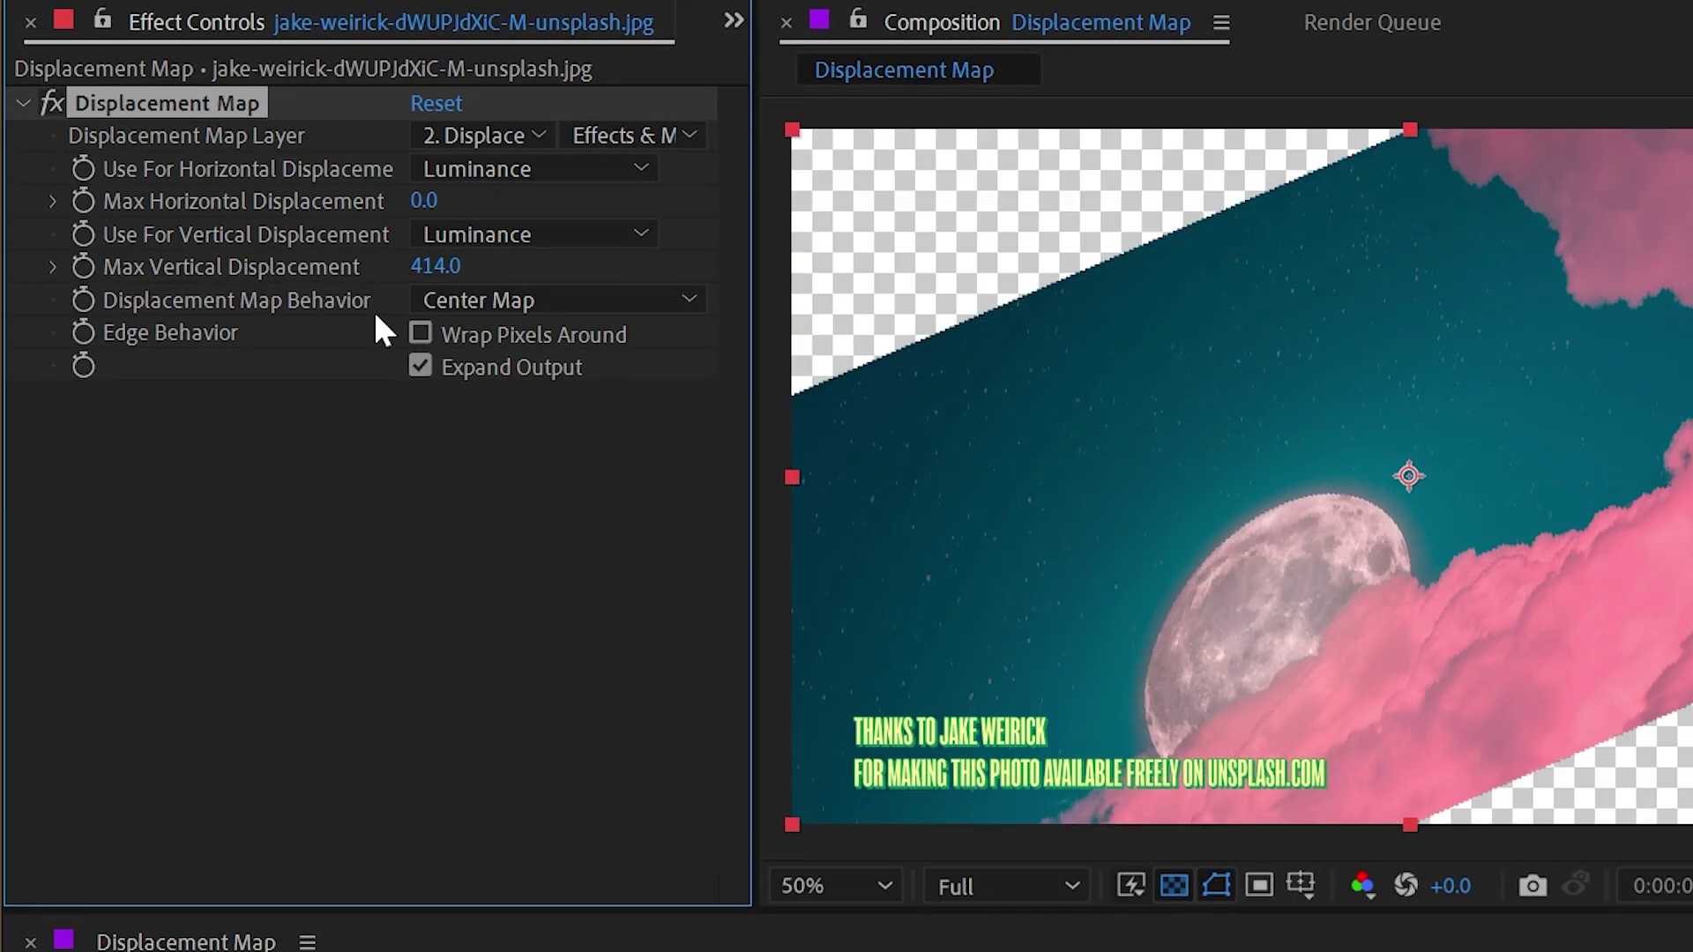
Step: Keep Center Map behaviour and resize the map solid to 600 x 600
left_click(472, 301)
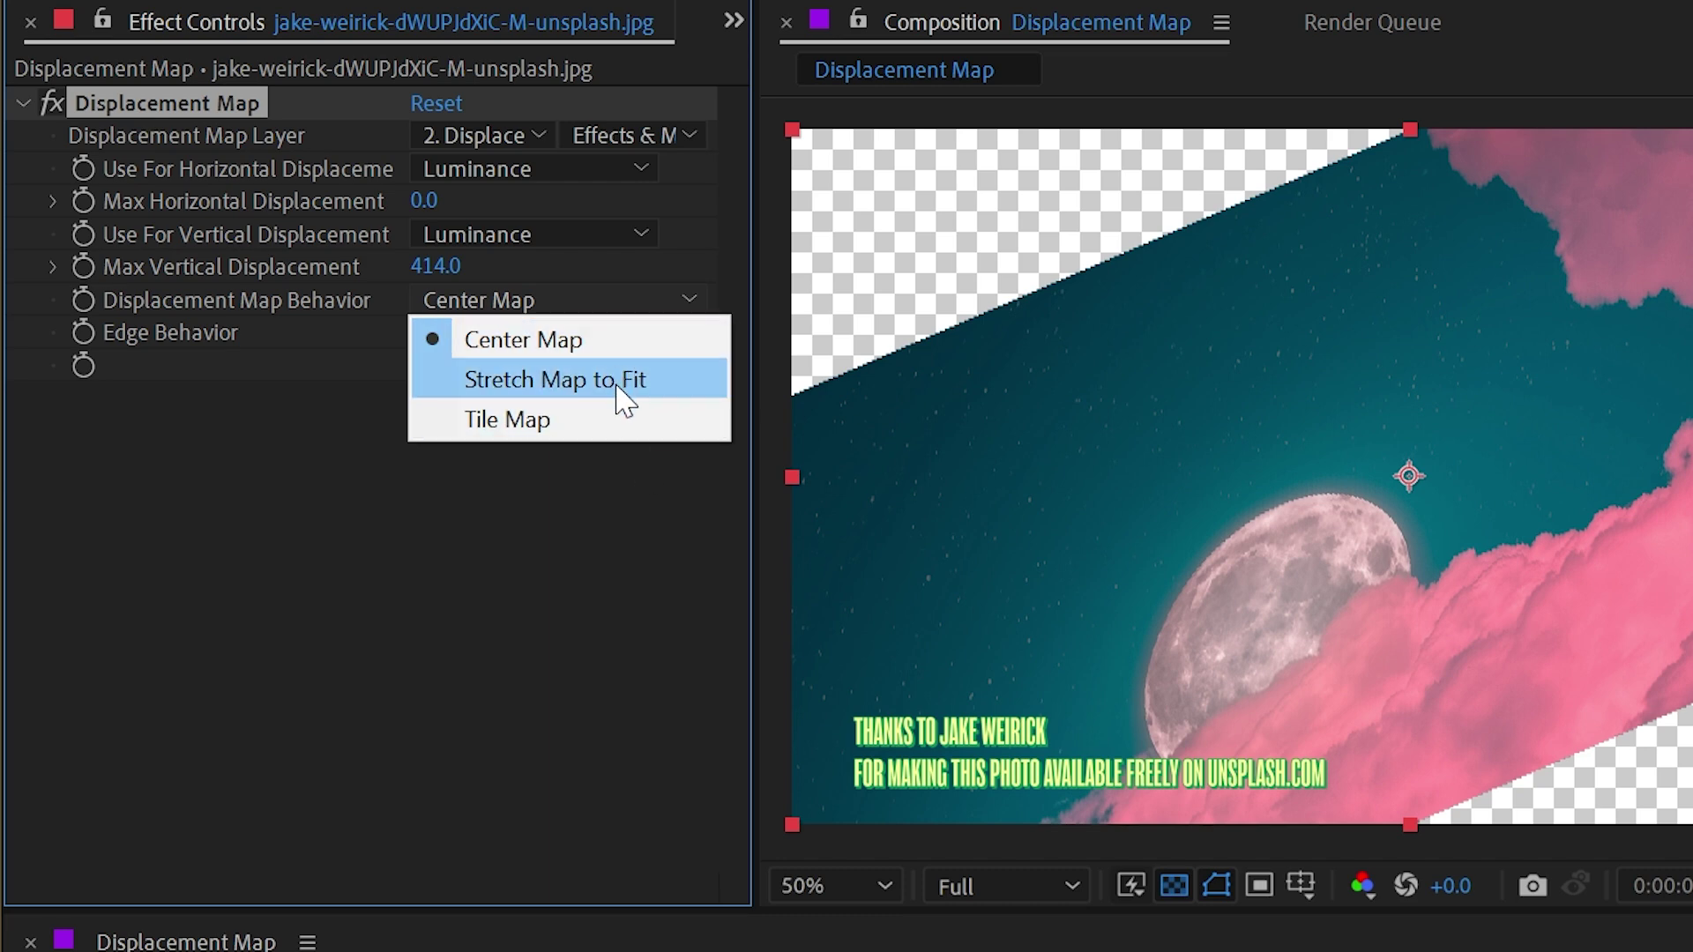
left_click(492, 504)
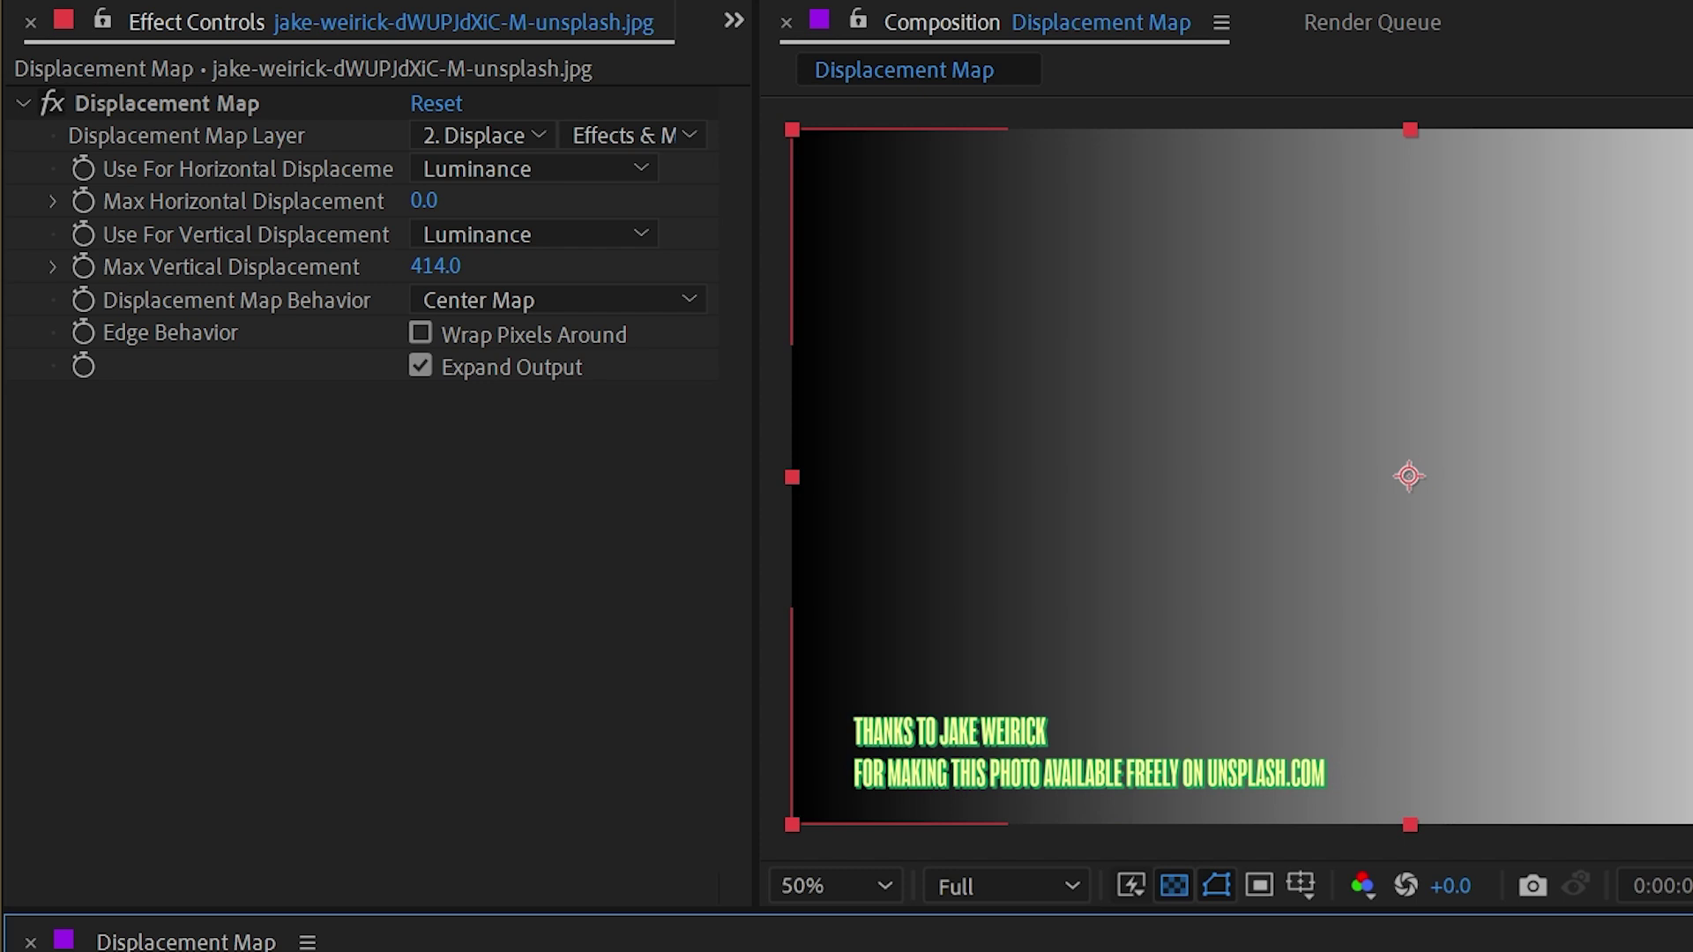
key("ctrl+shift+y")
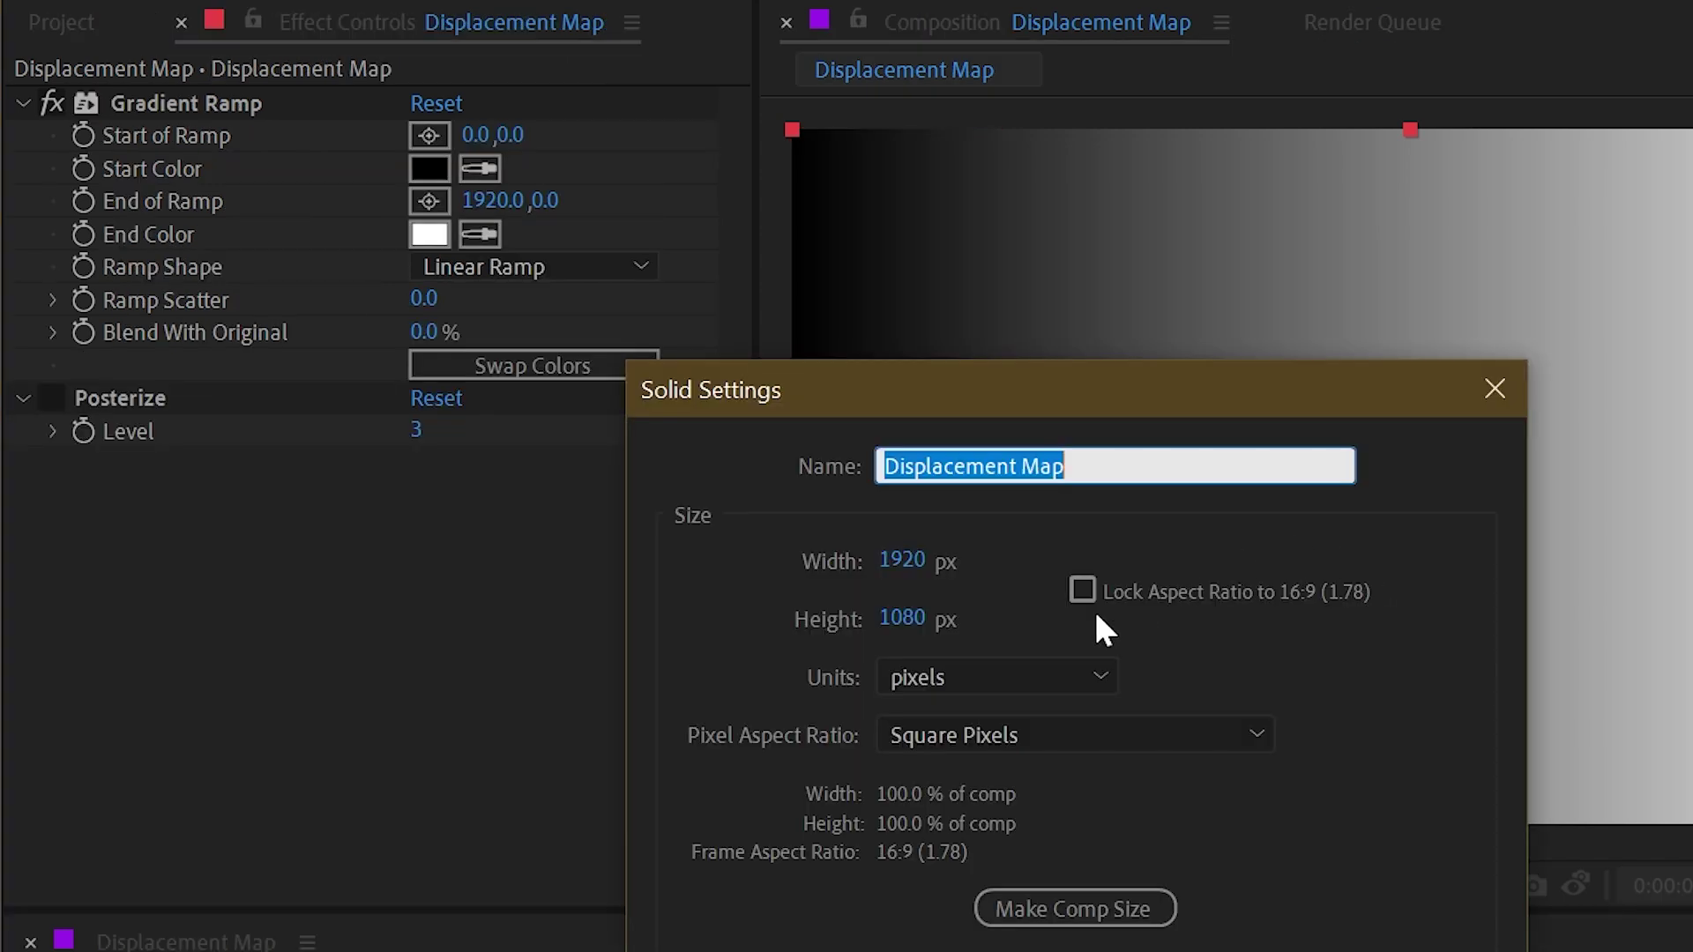
key("Tab")
type("600")
key("Tab")
type("600")
key("Return")
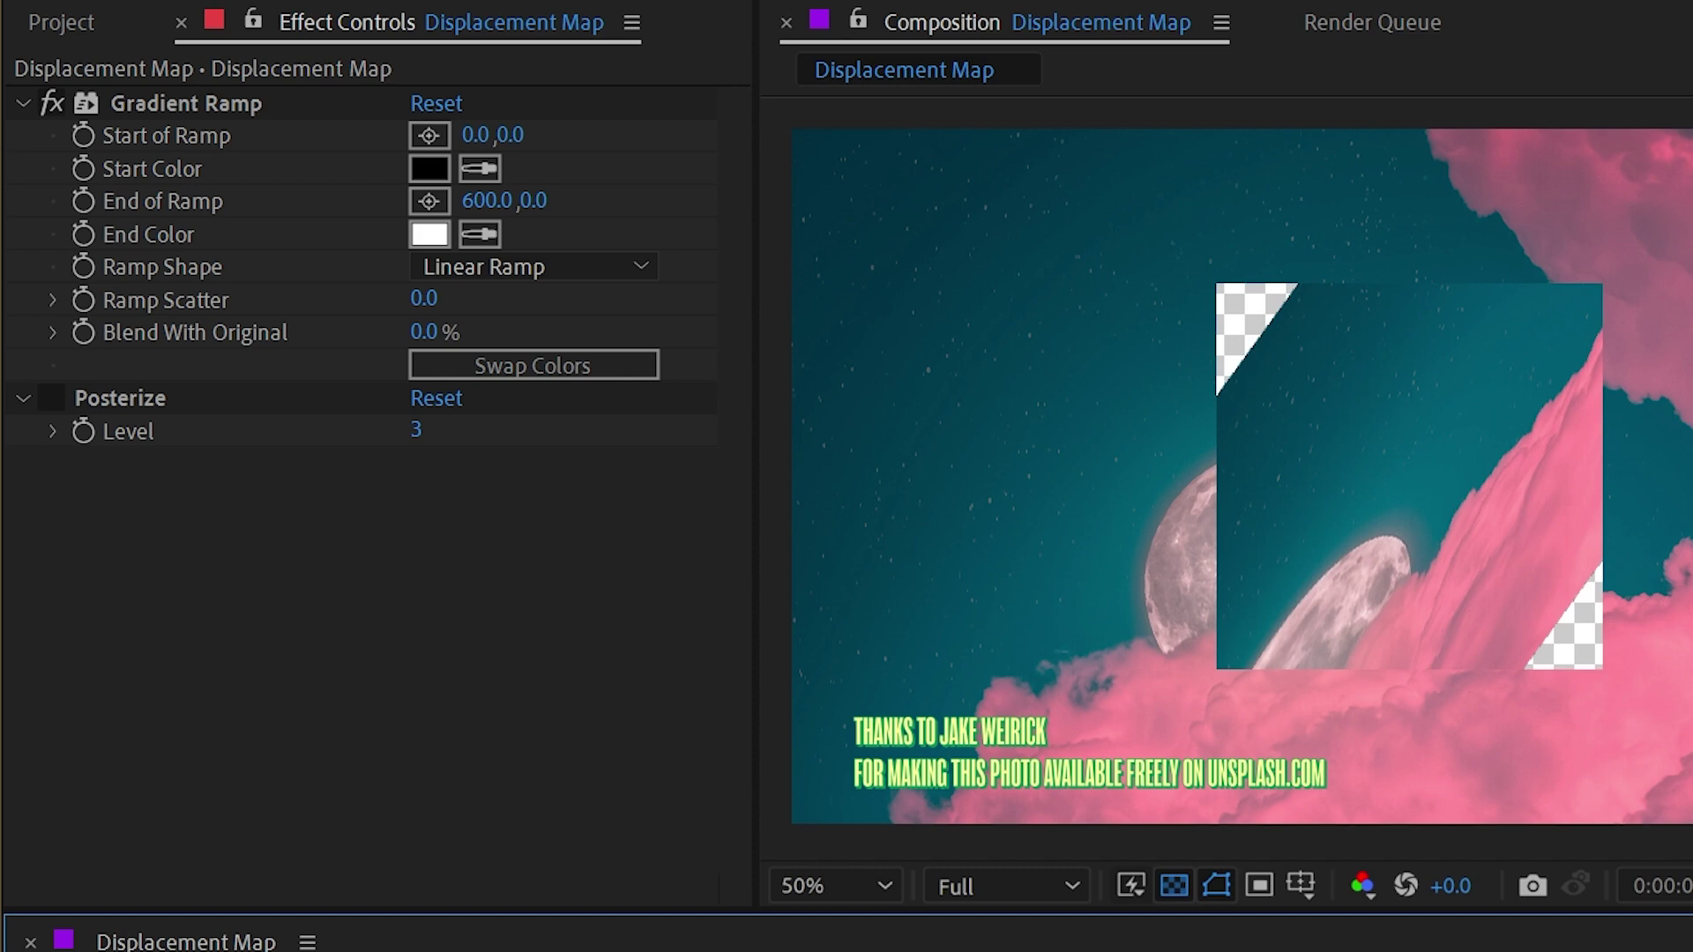
Step: Set the photo's Displacement Map Behavior to Stretch Map to Fit
left_click(909, 489)
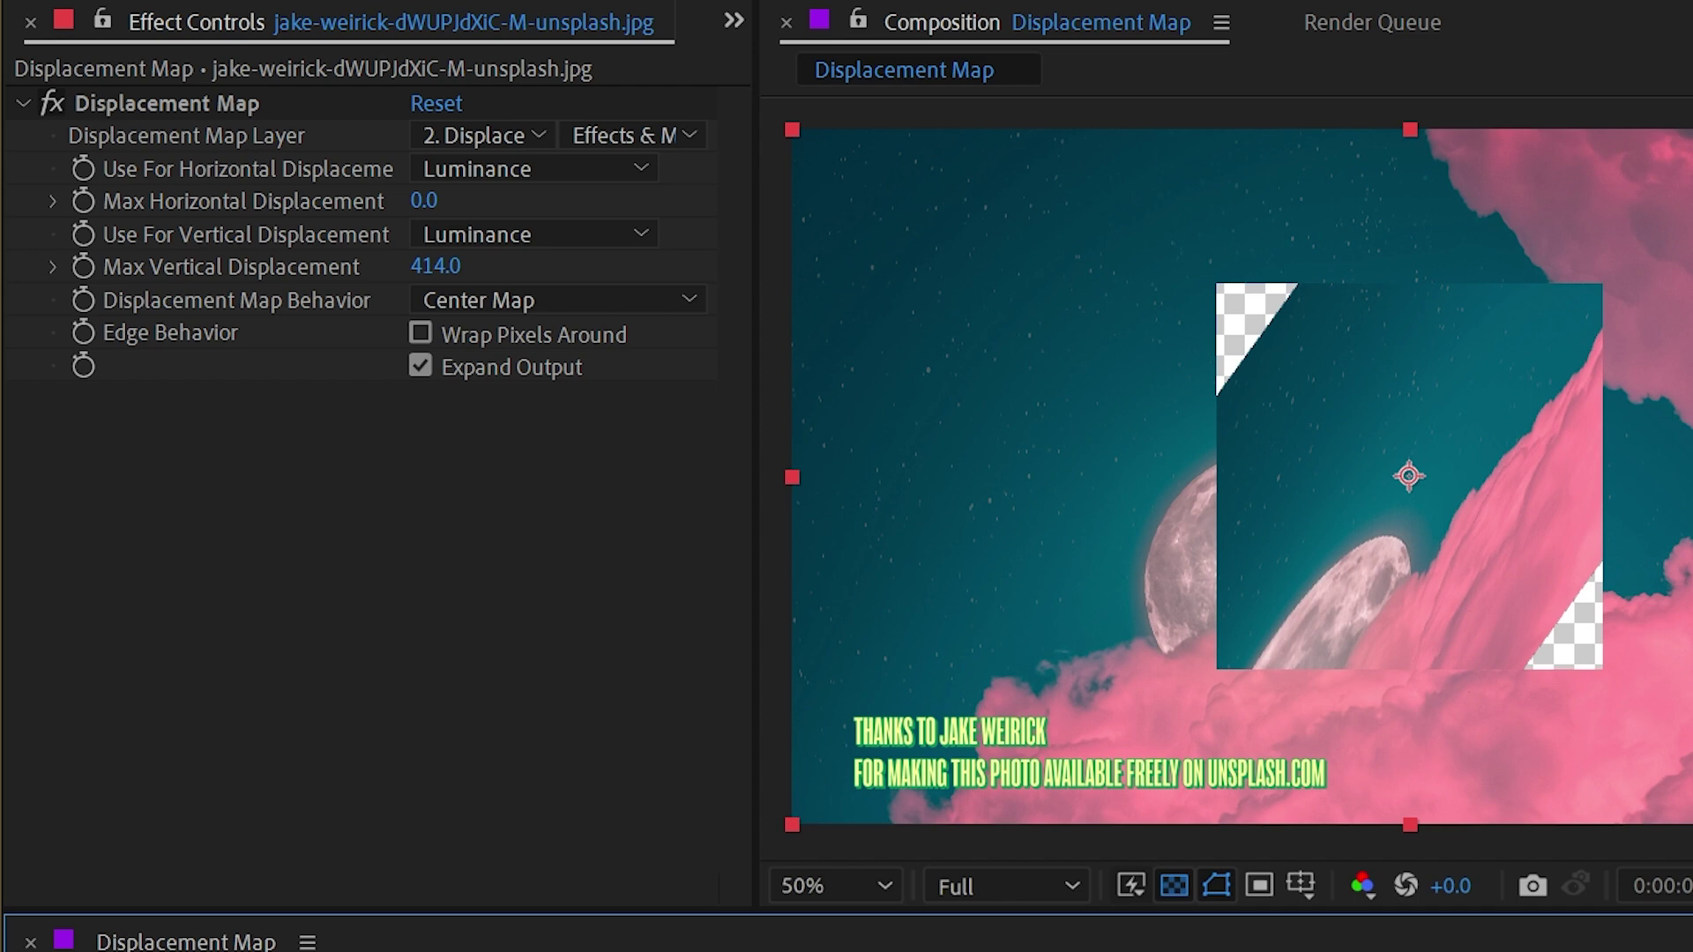
left_click(488, 300)
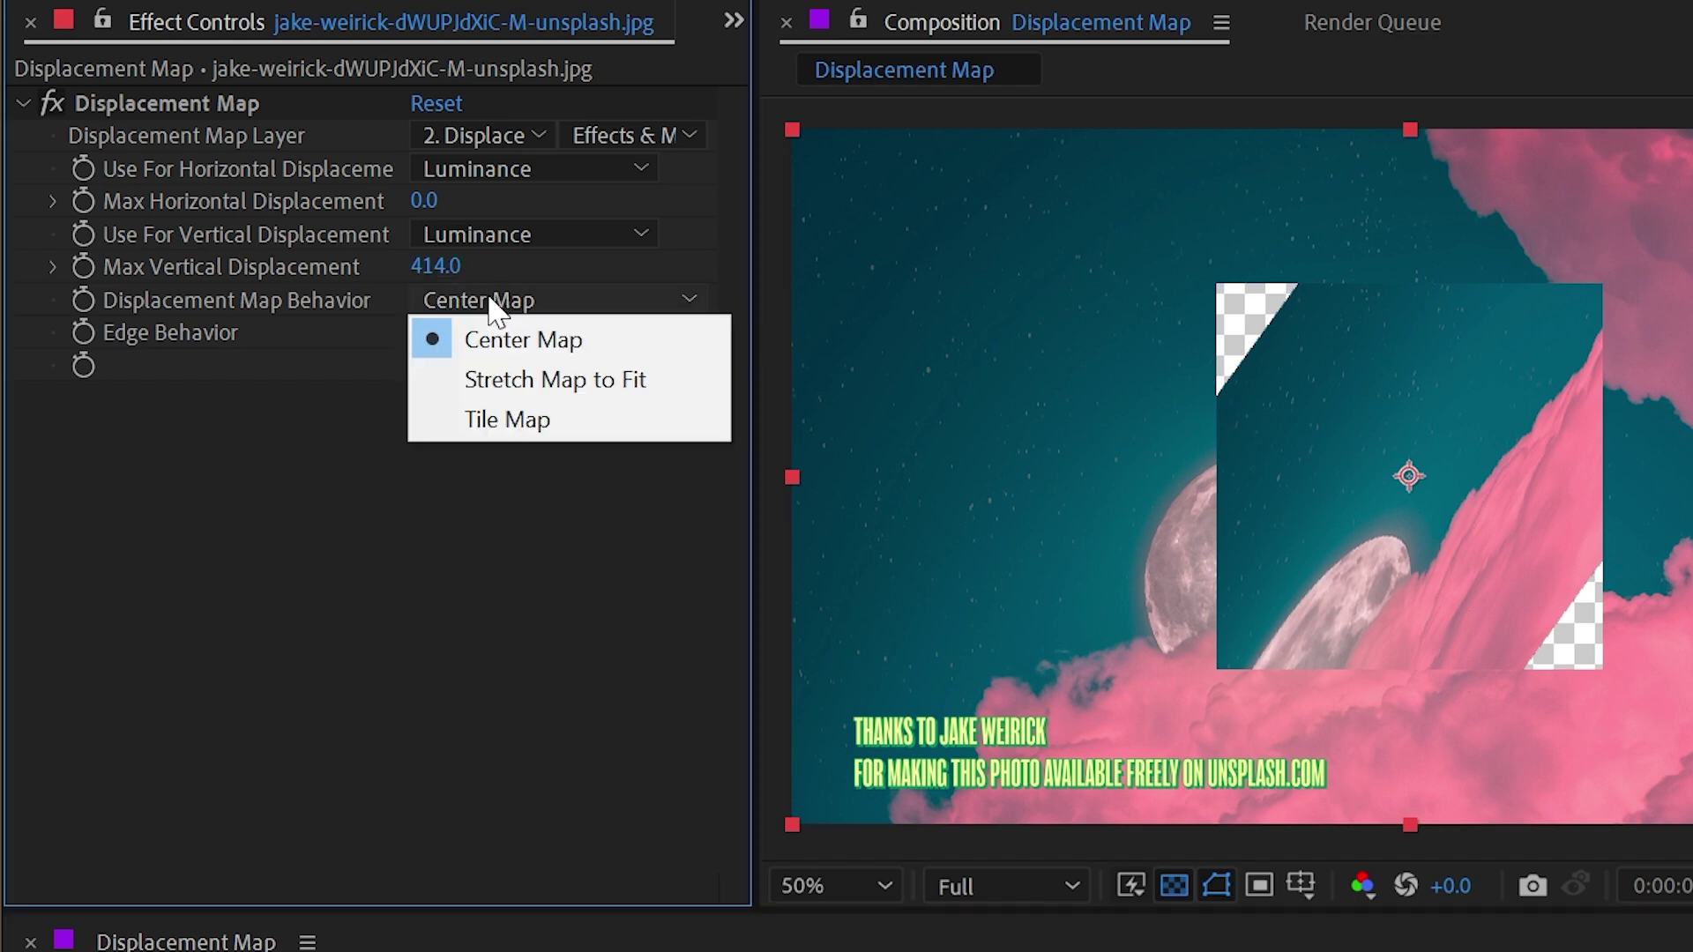
left_click(602, 392)
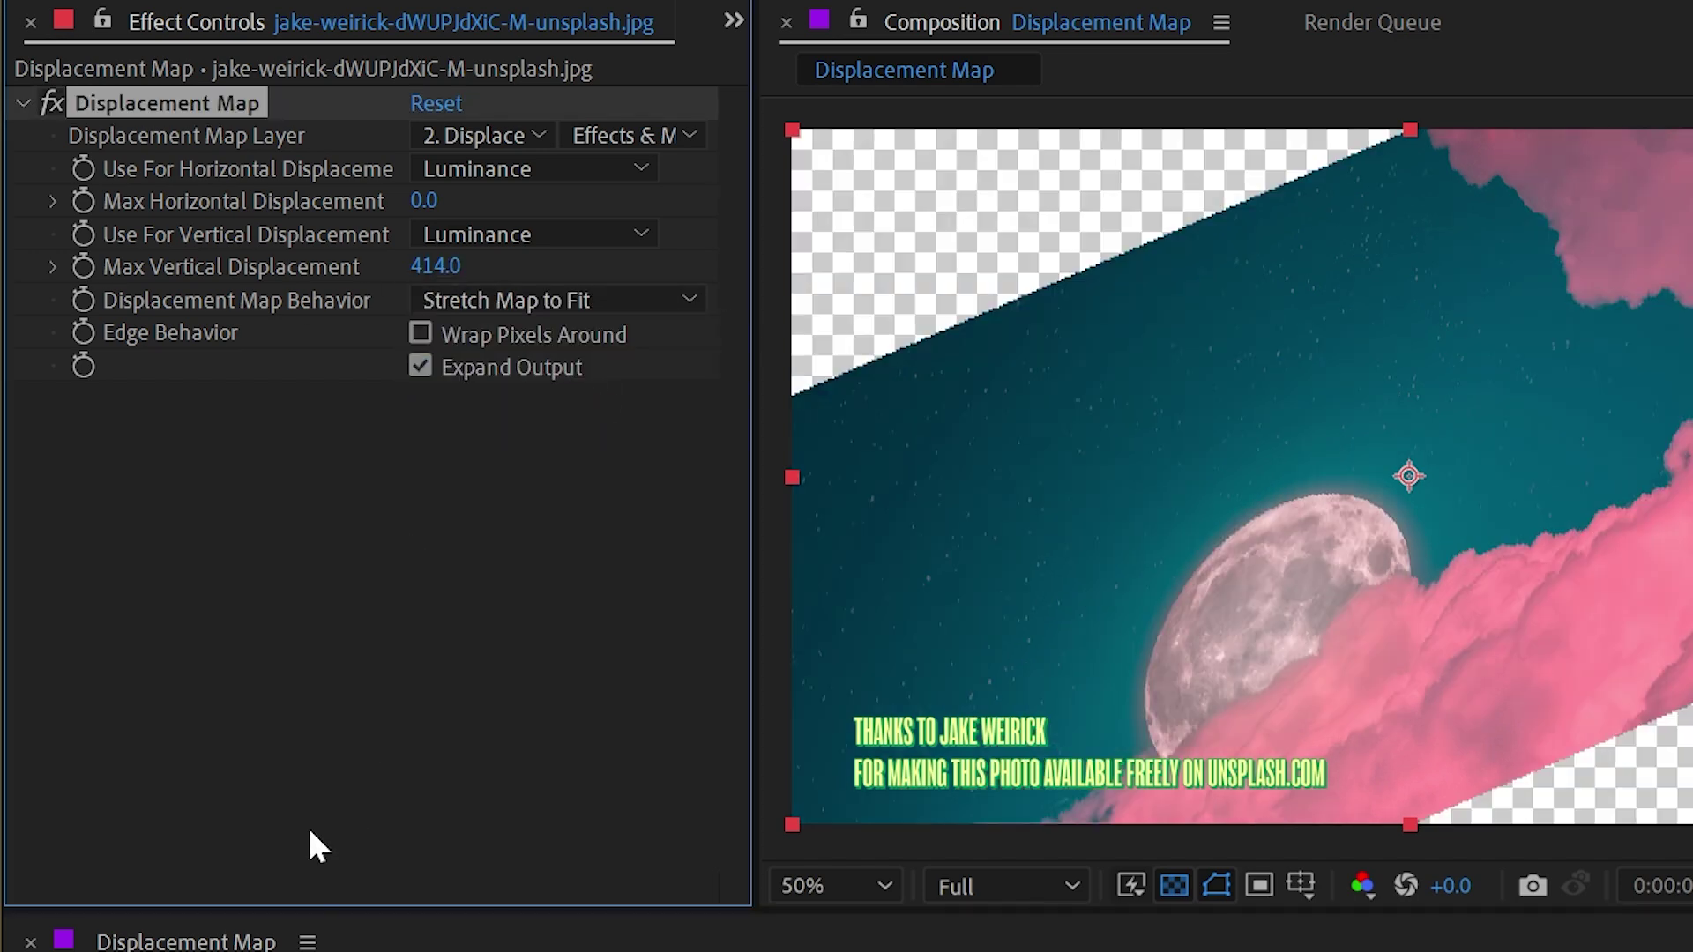
Step: Stretch the gradient layer to fill the frame and return the behaviour to Center Map
left_click(1347, 291)
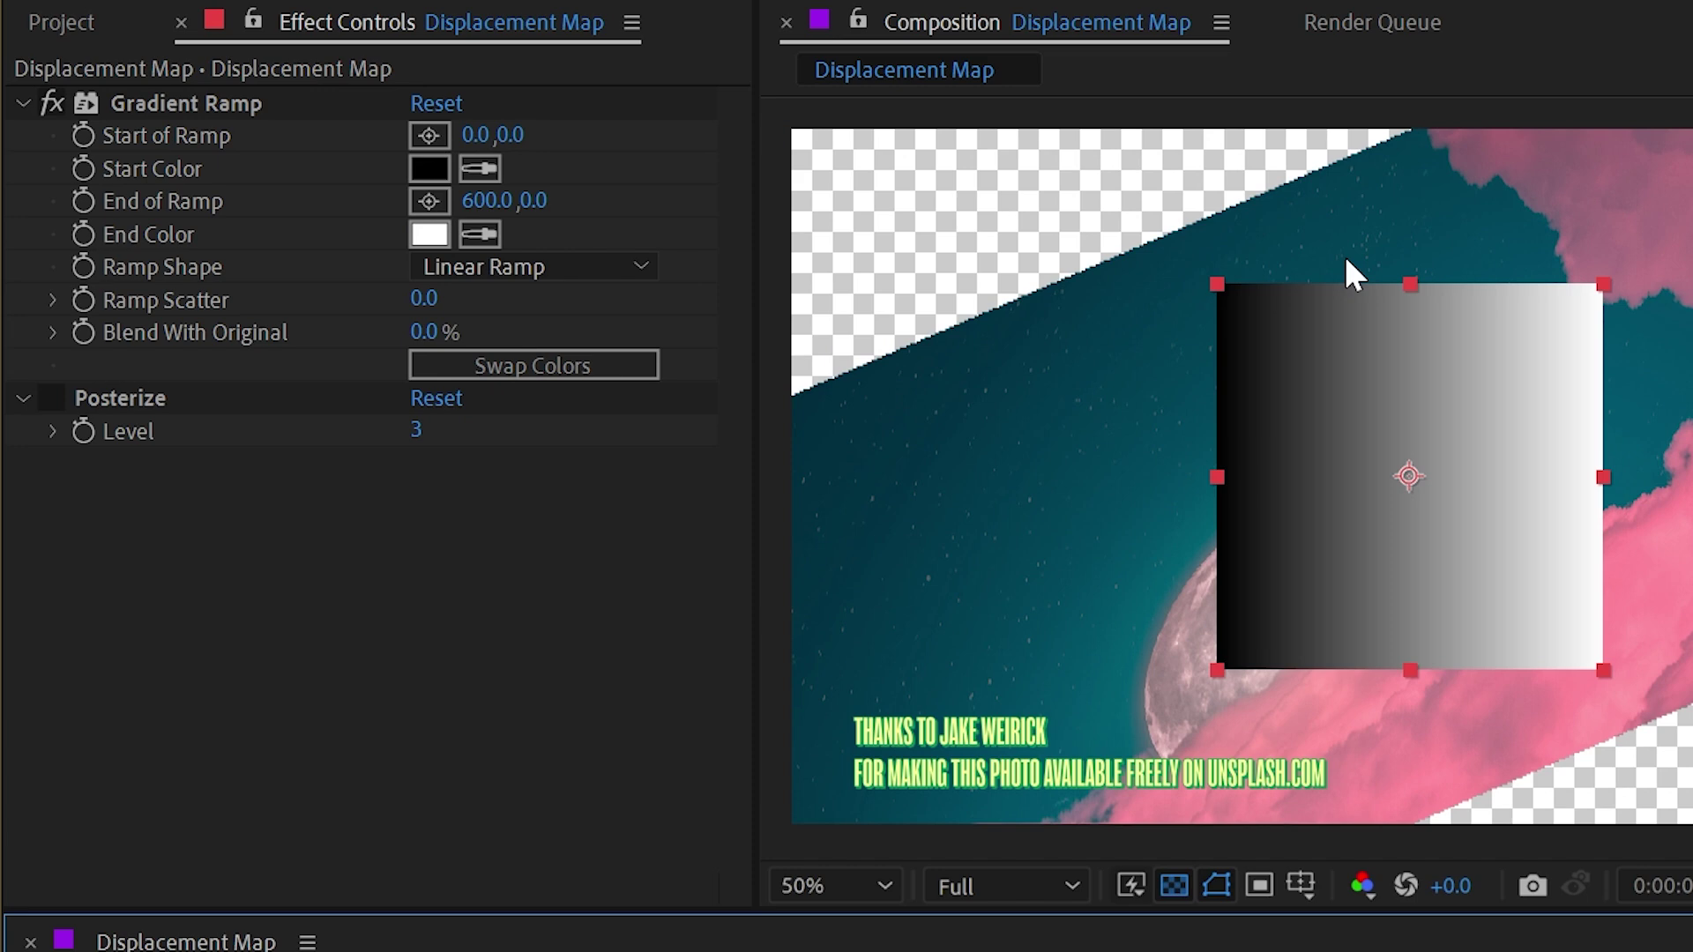
left_click_drag(1217, 285, 784, 128)
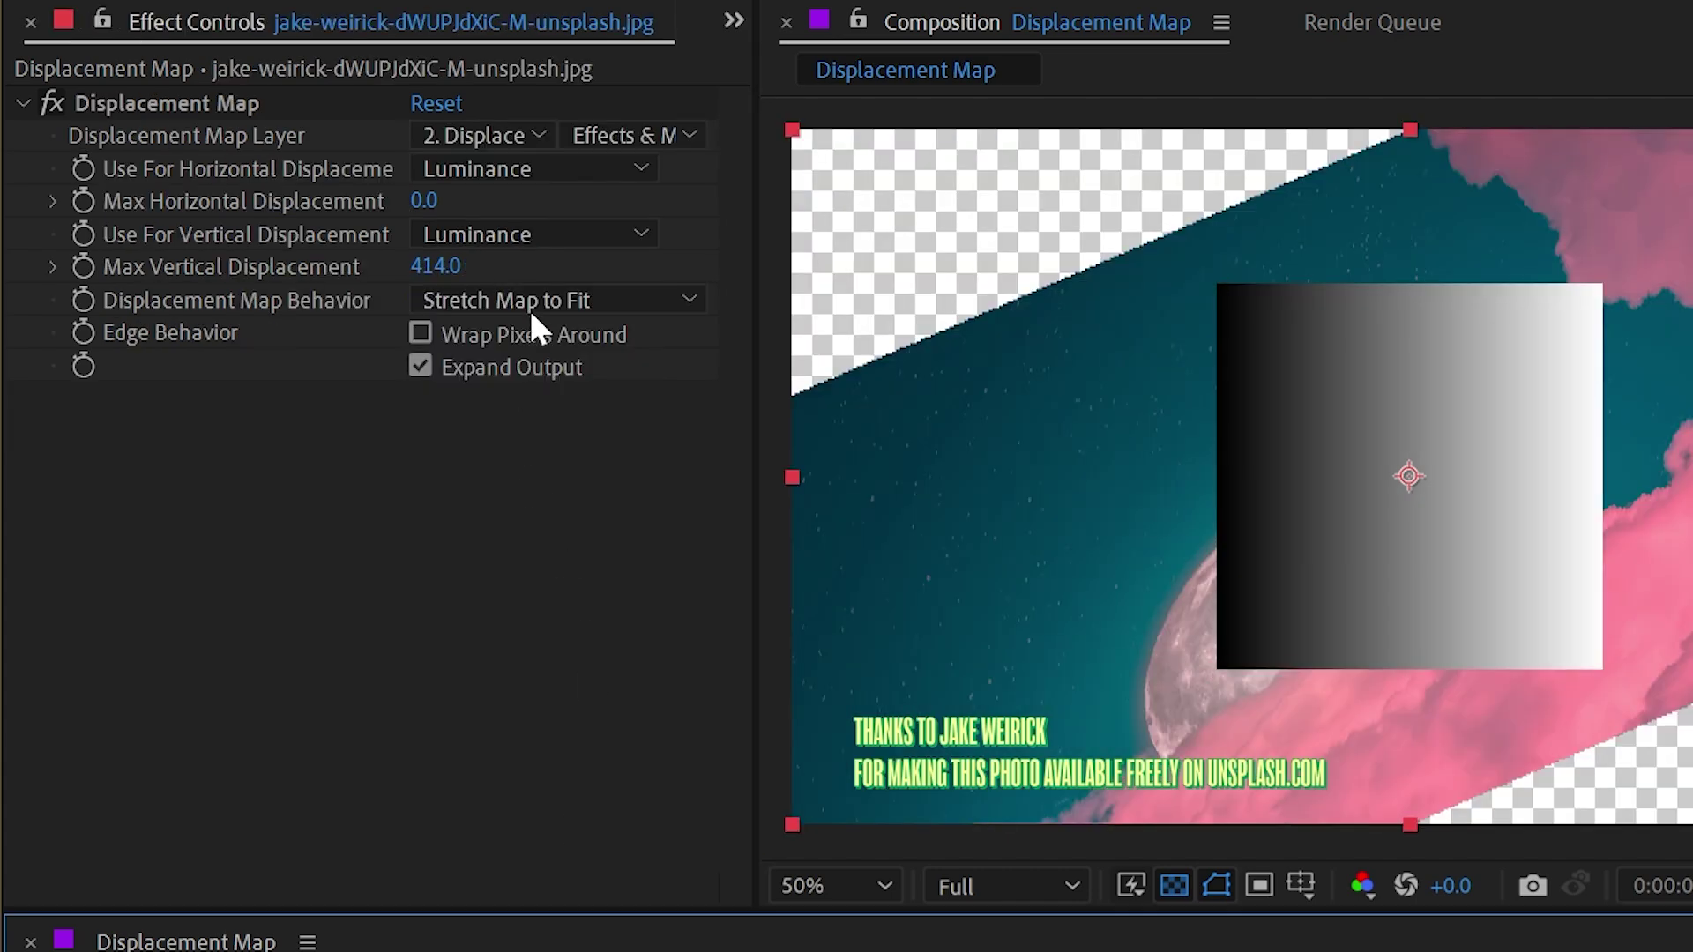
left_click(535, 302)
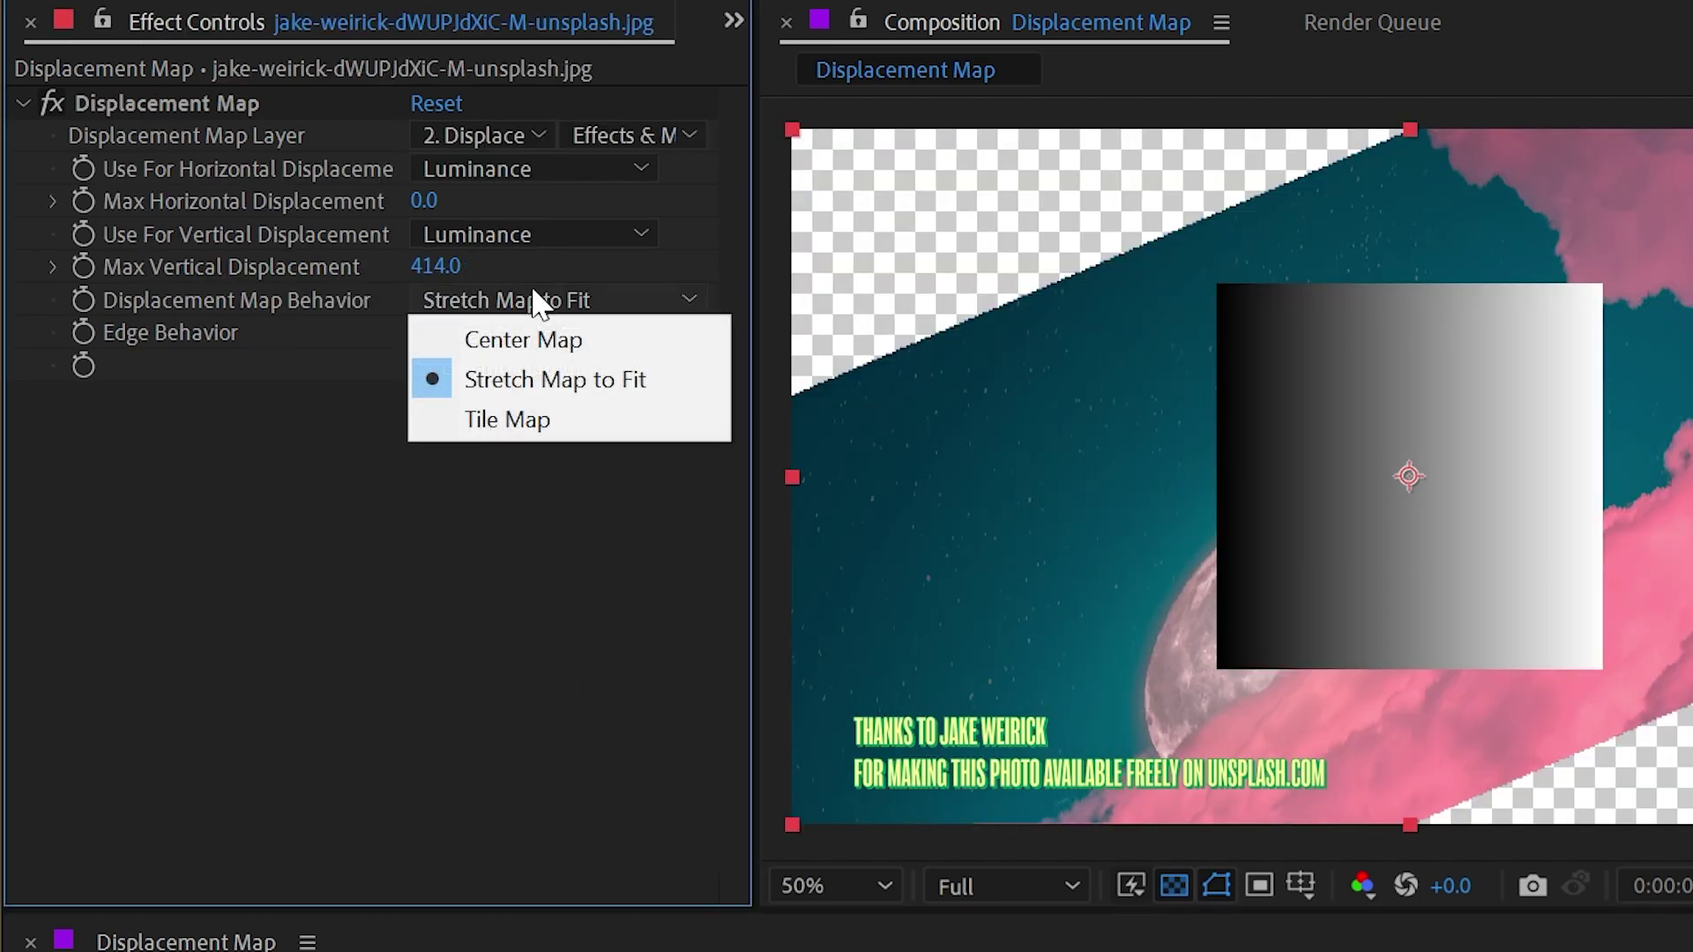
left_click(533, 418)
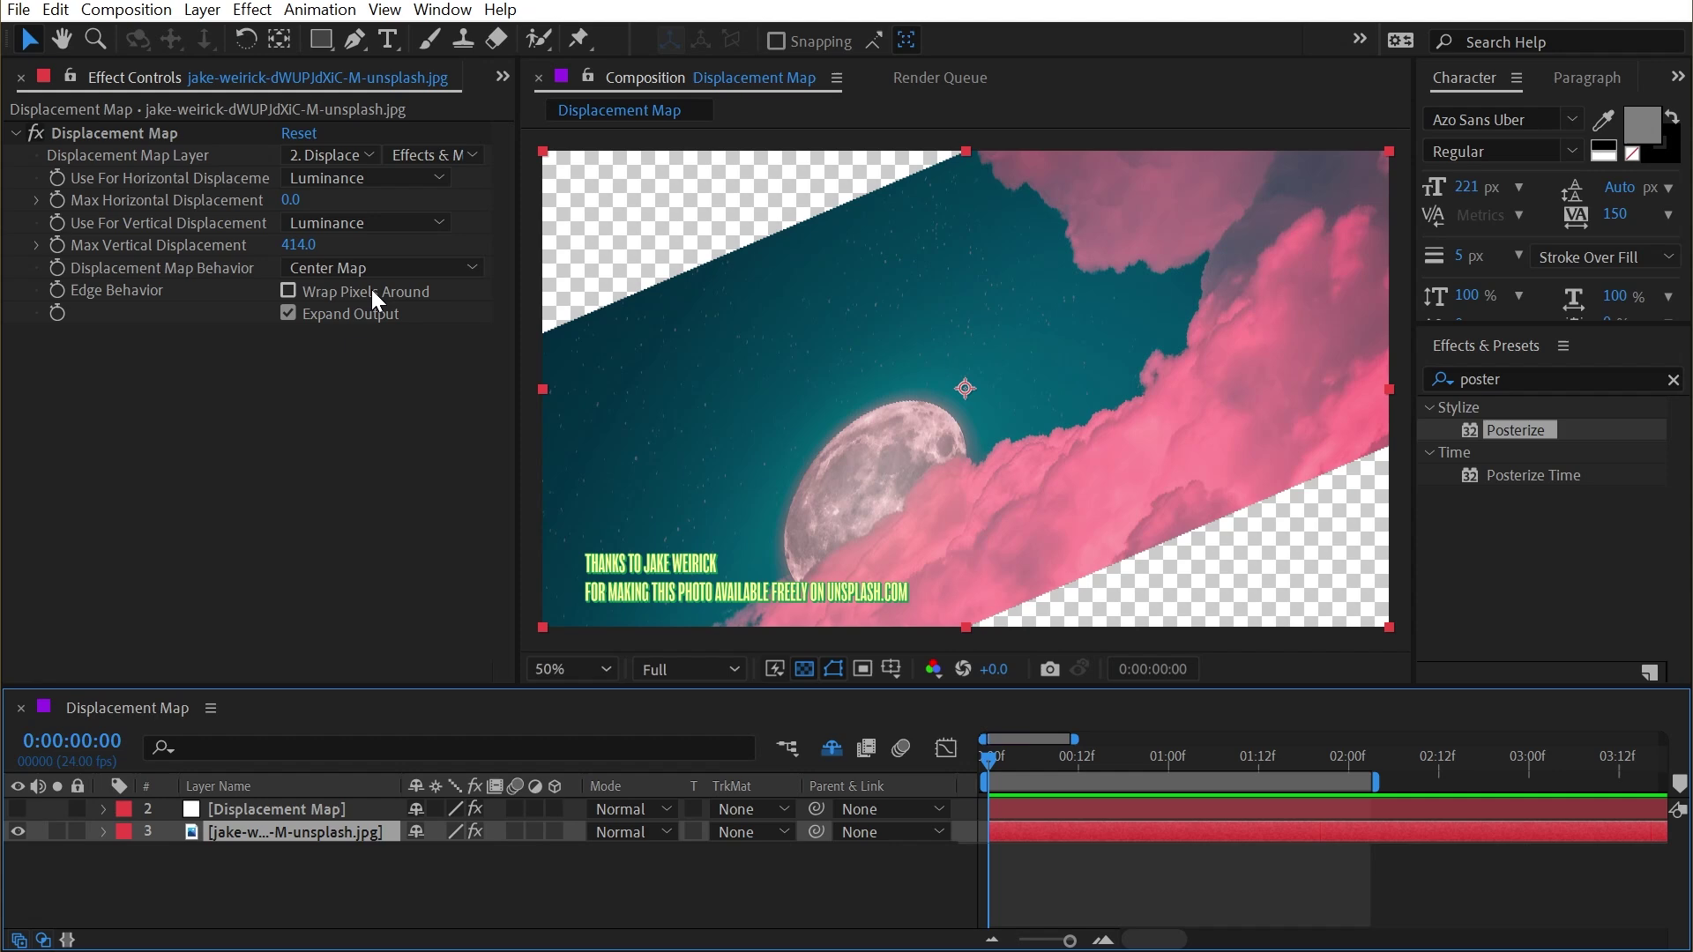
Step: Turn on Wrap Pixels Around and raise Max Vertical Displacement to 645
left_click(335, 297)
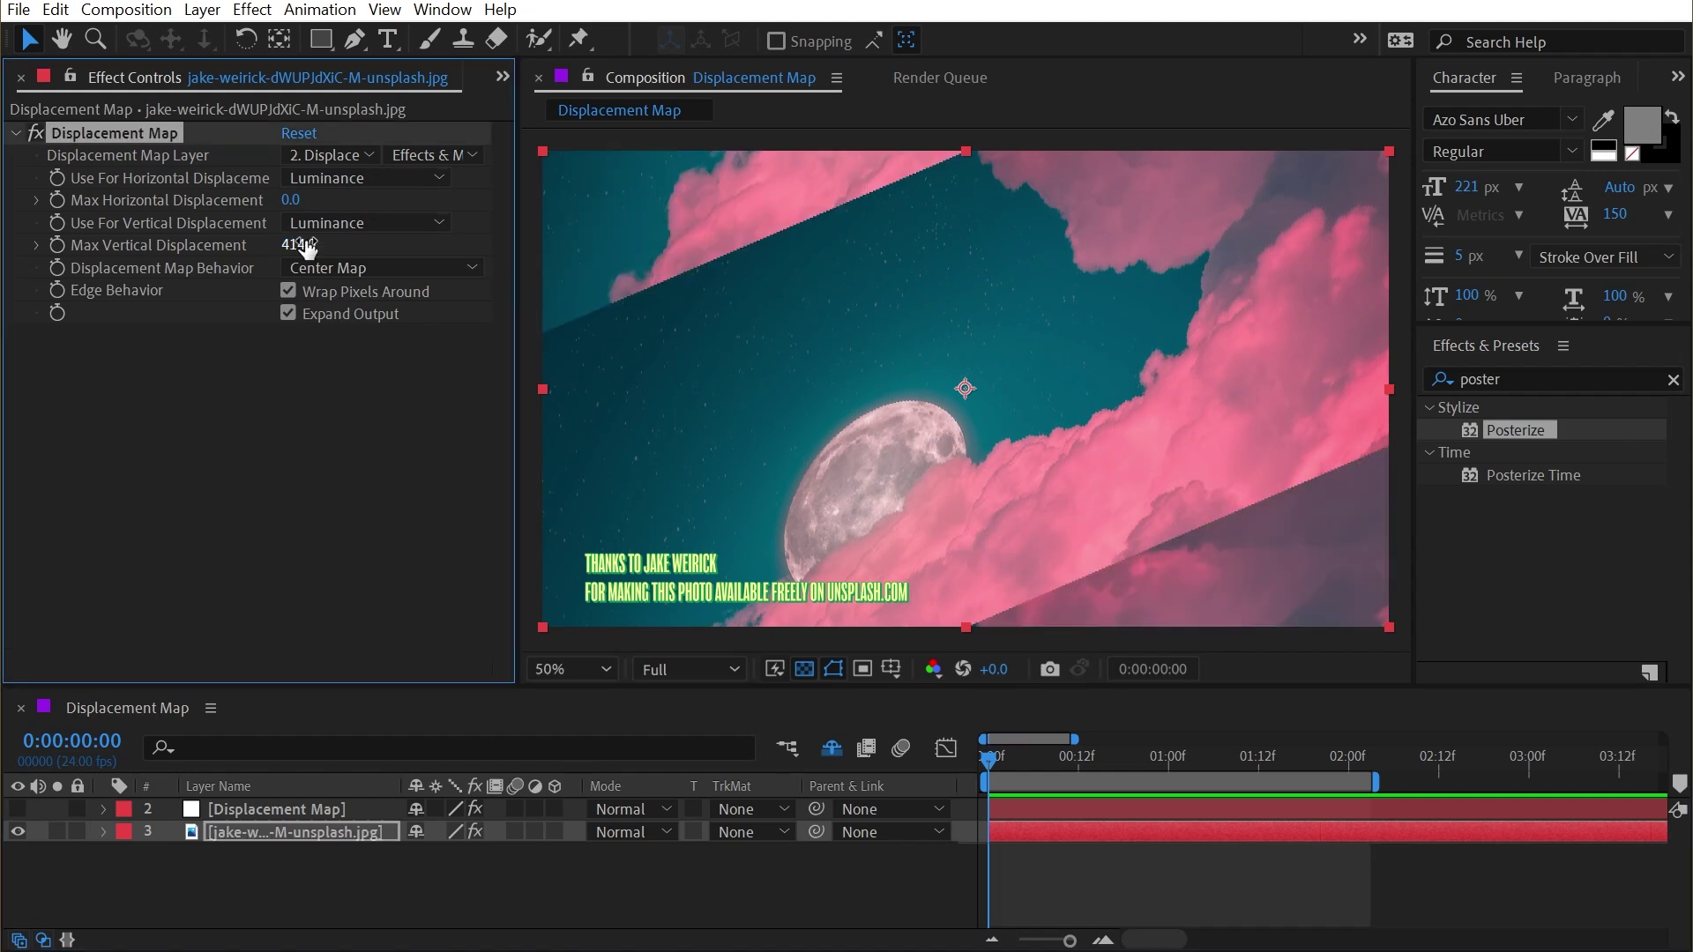
left_click_drag(298, 245, 739, 251)
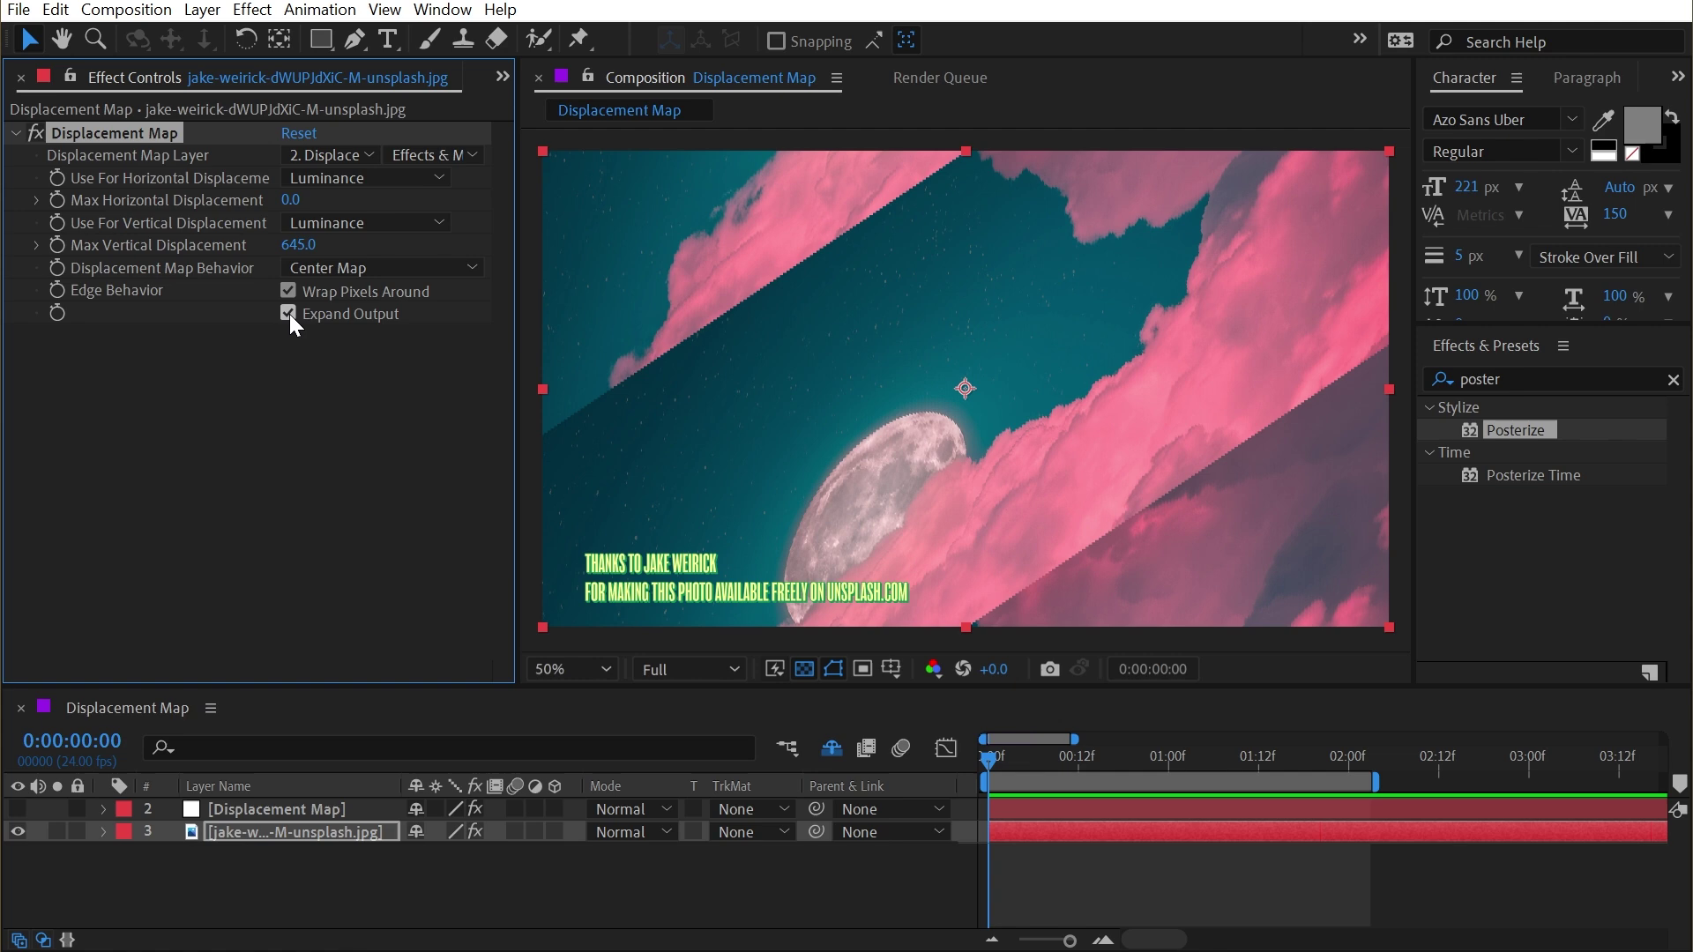
Step: Scale the photo layer down around the centre of the comp
left_click(262, 834)
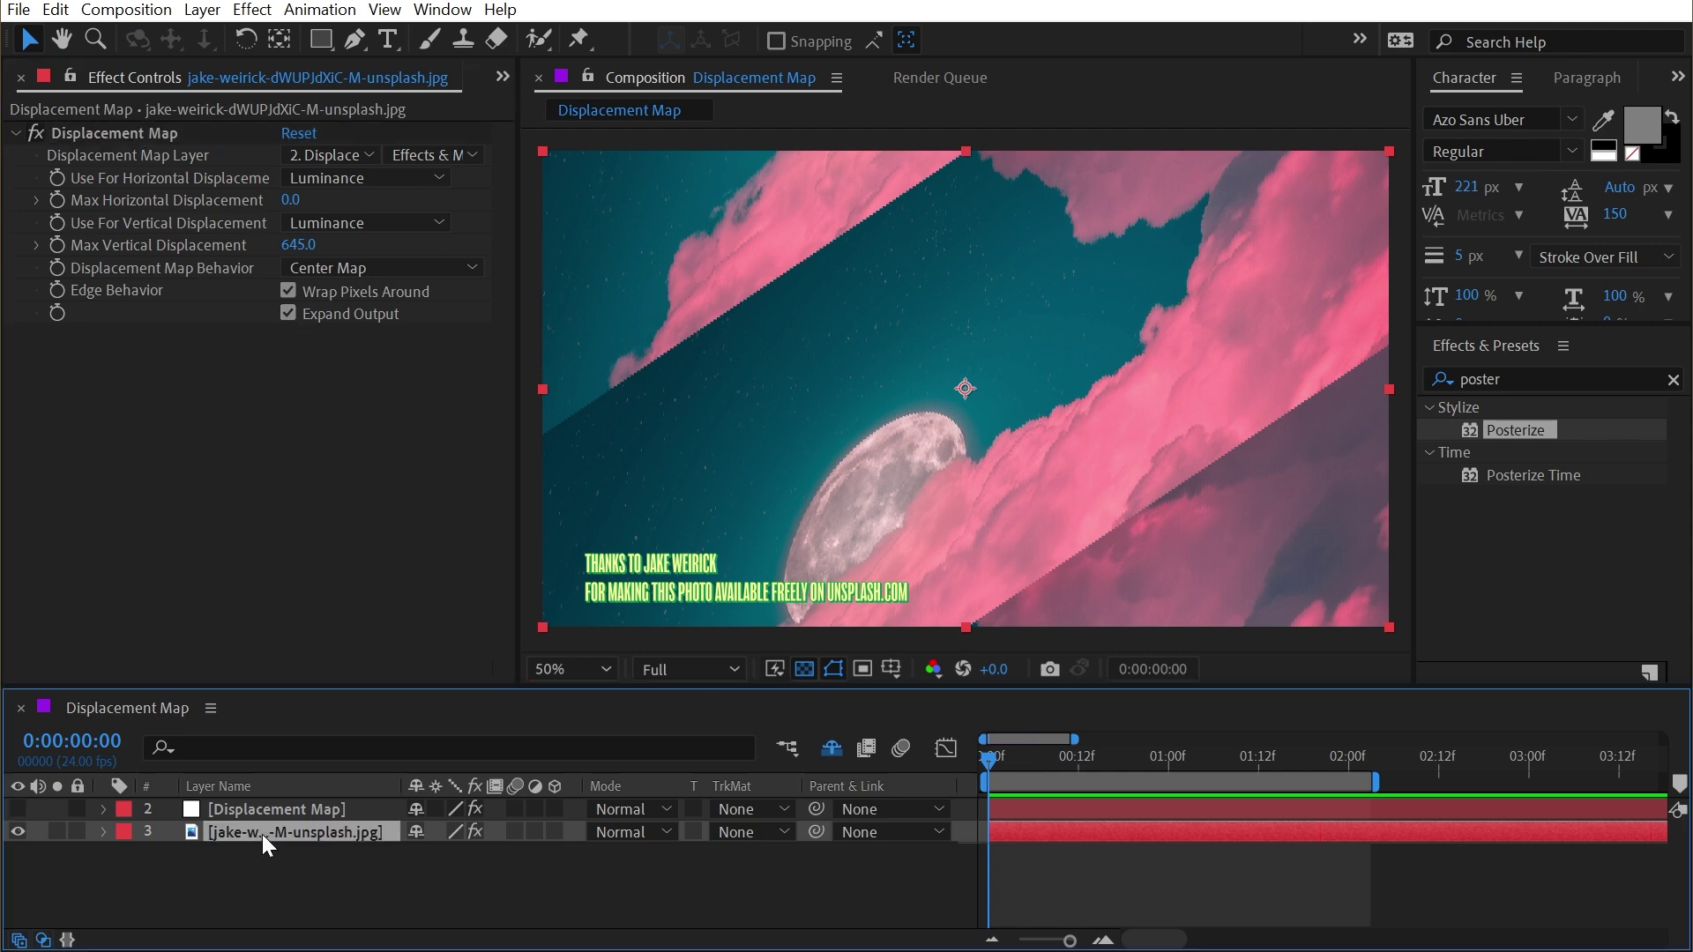
left_click_drag(963, 152, 945, 246)
left_click(323, 316)
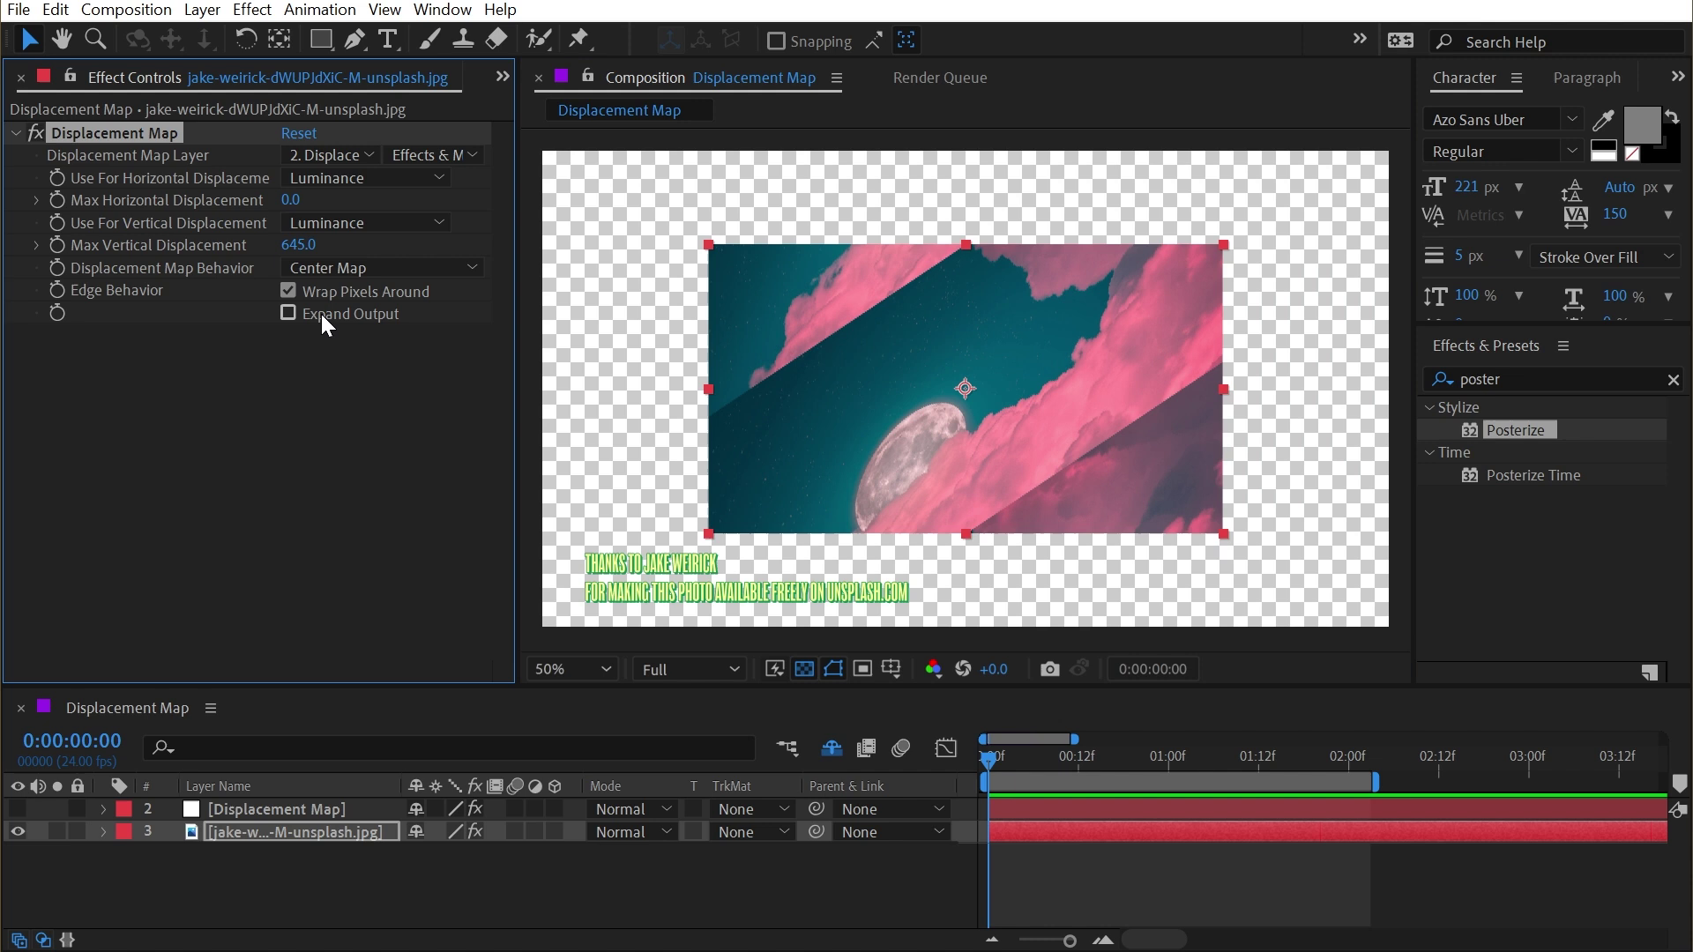
left_click_drag(965, 245, 970, 284)
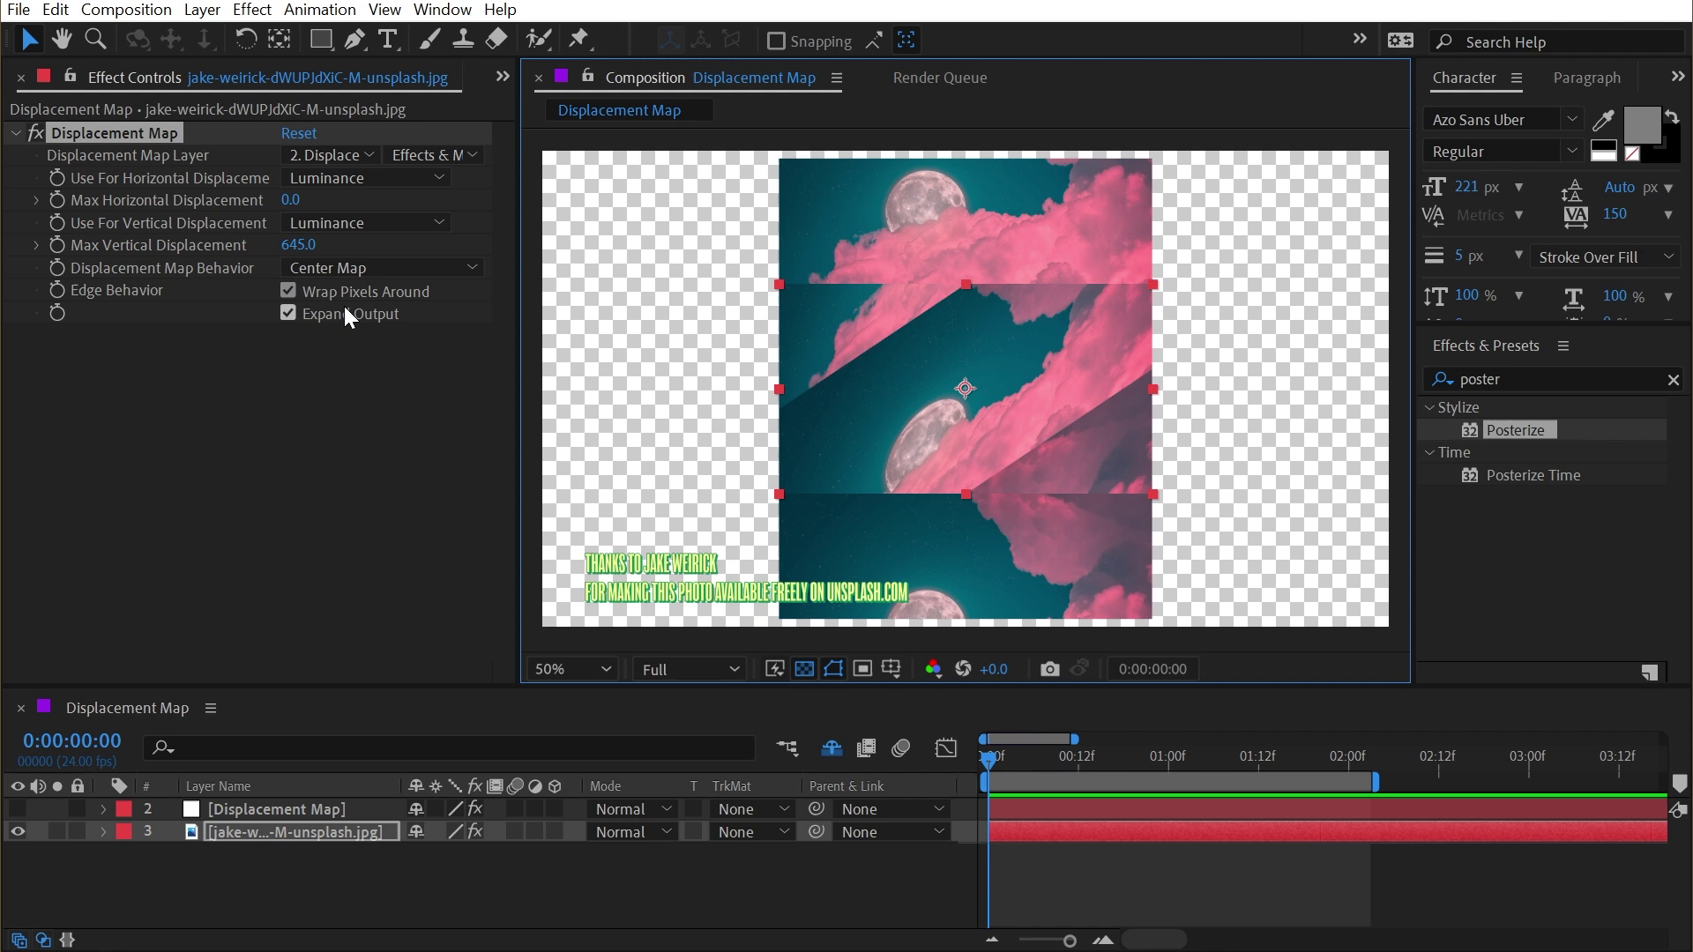
Step: Toggle Wrap Pixels Around and Expand Output to compare, leaving both on
left_click(373, 293)
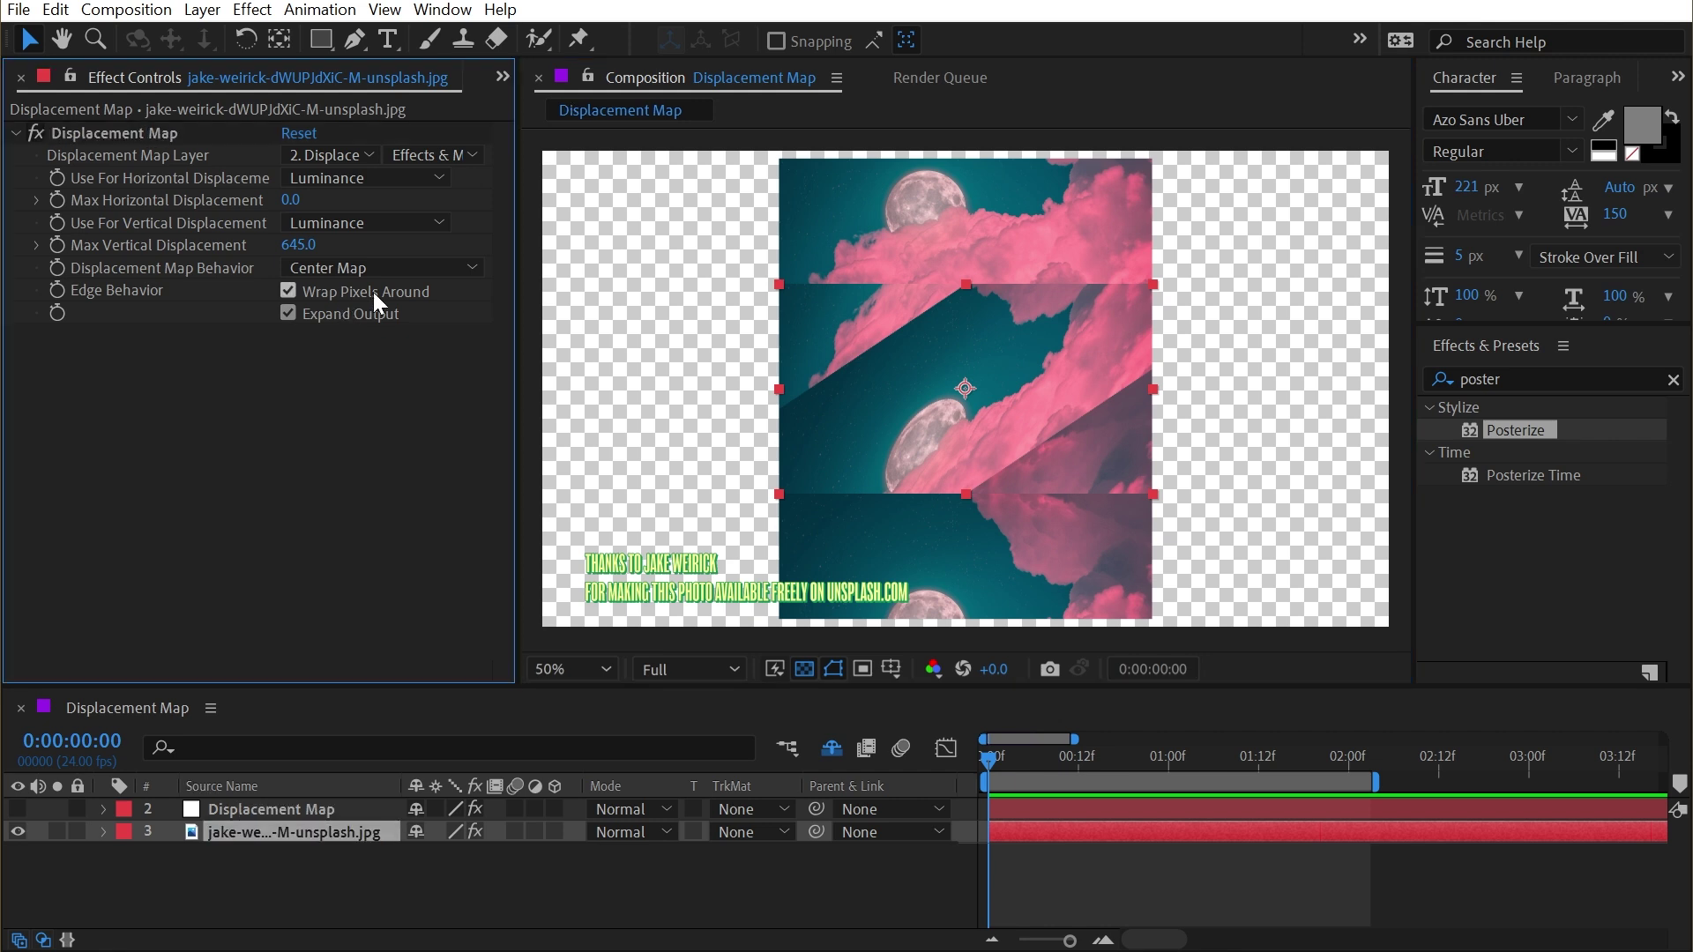
left_click(320, 293)
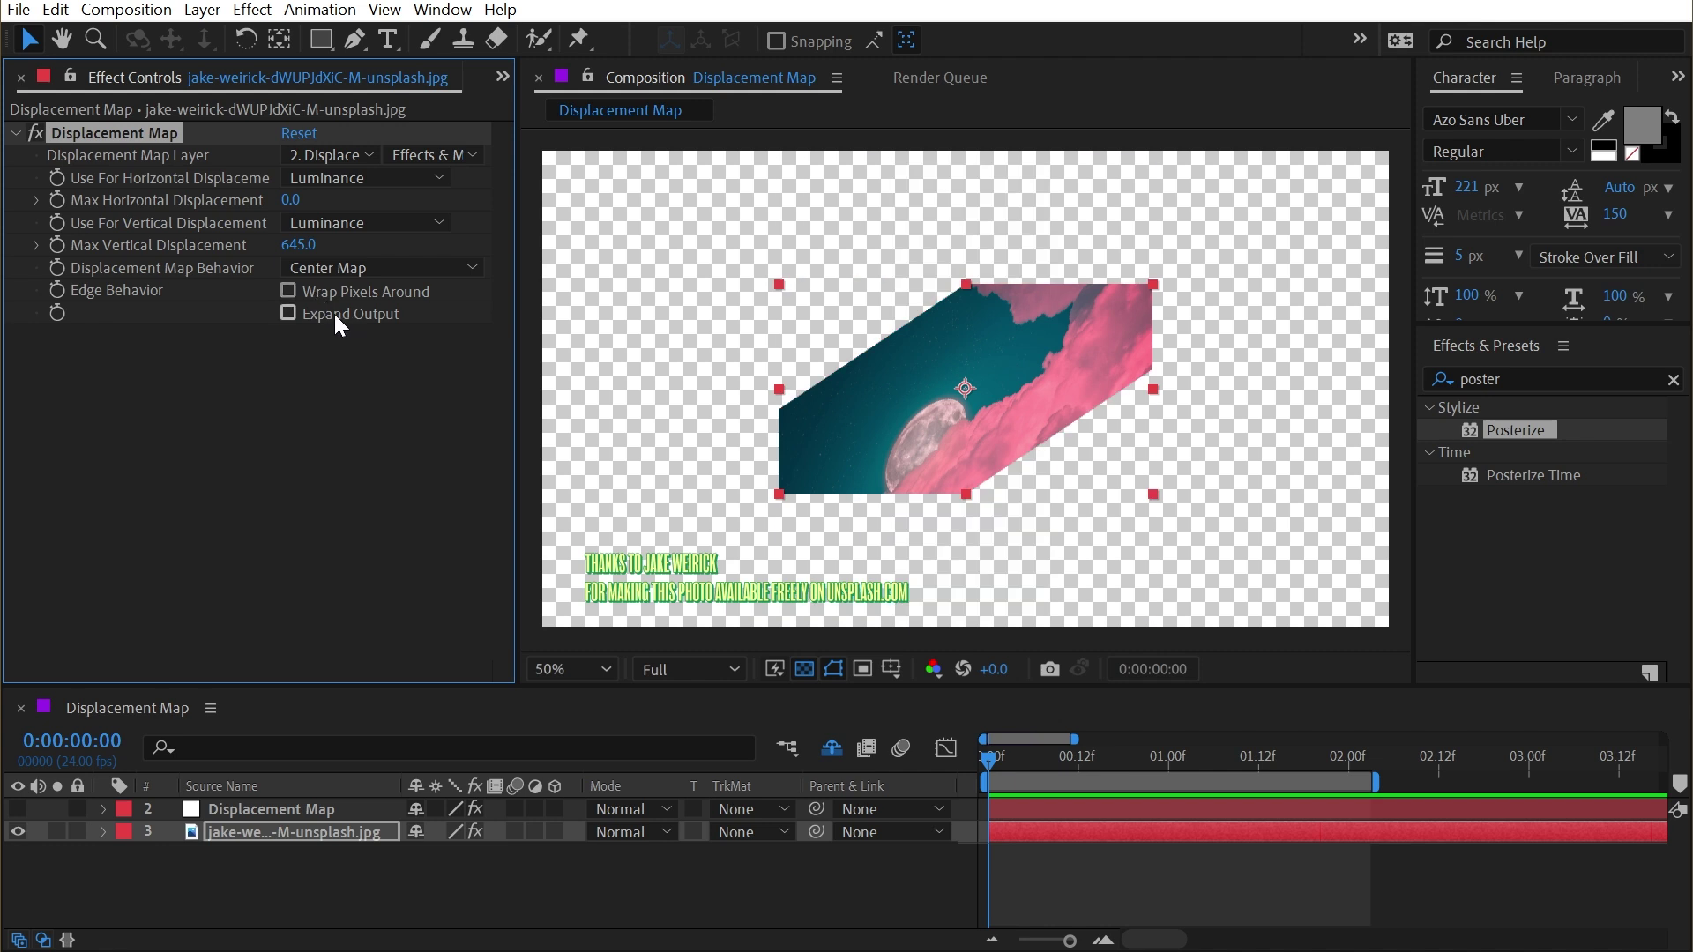
left_click(326, 297)
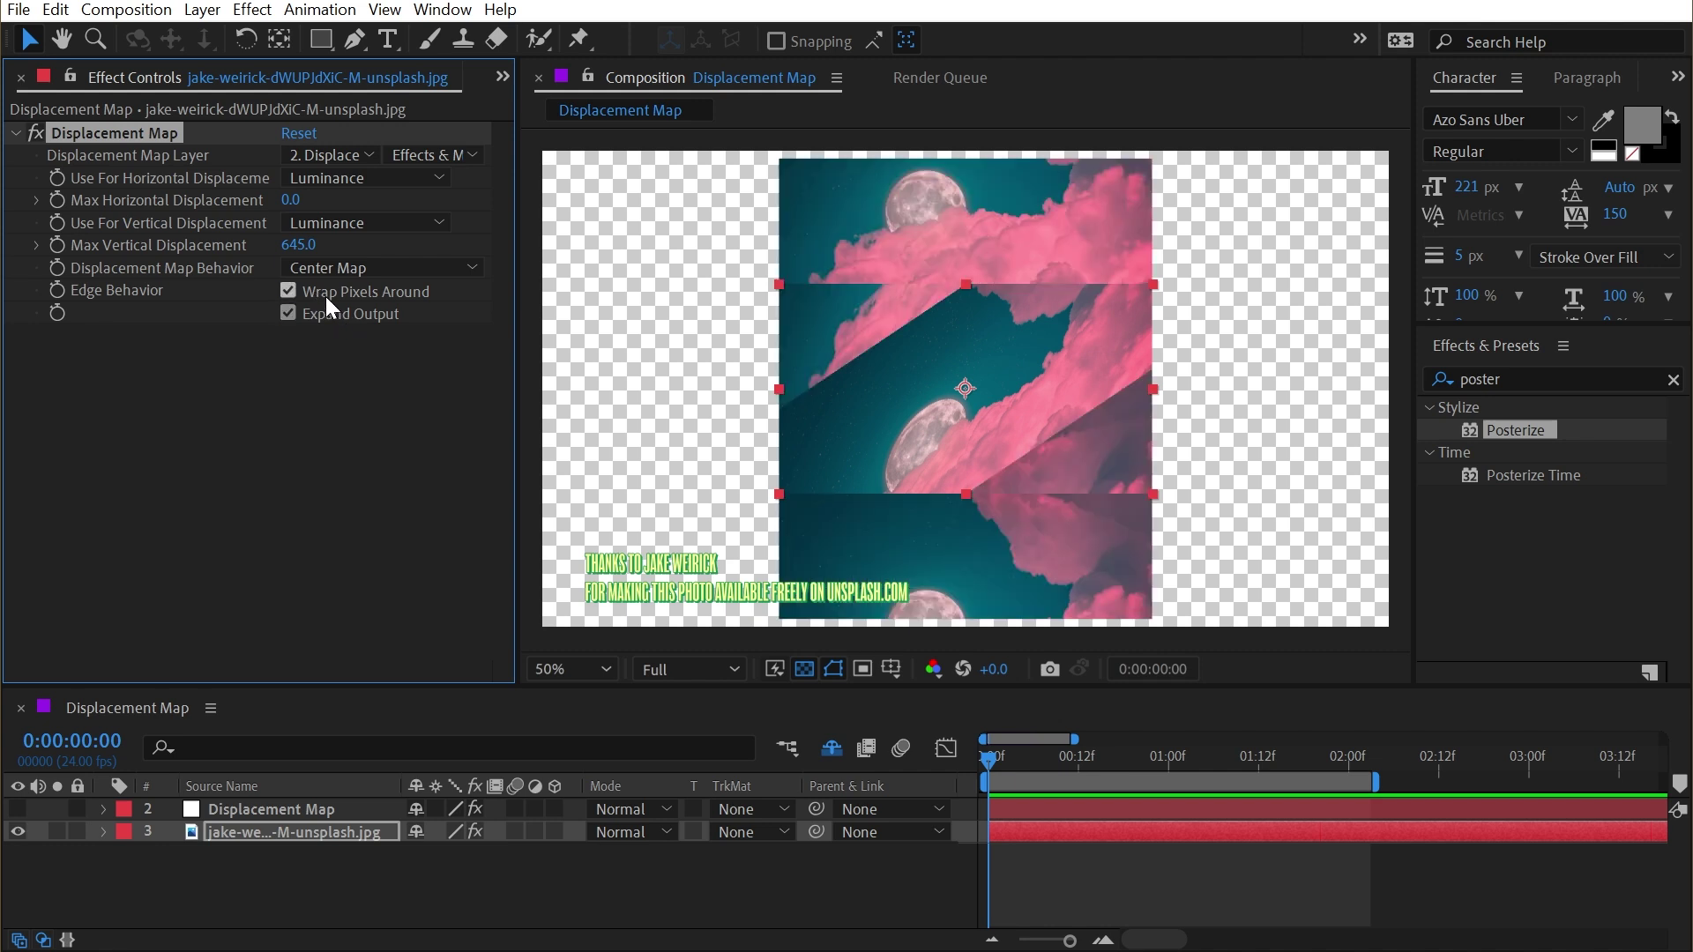
left_click(333, 314)
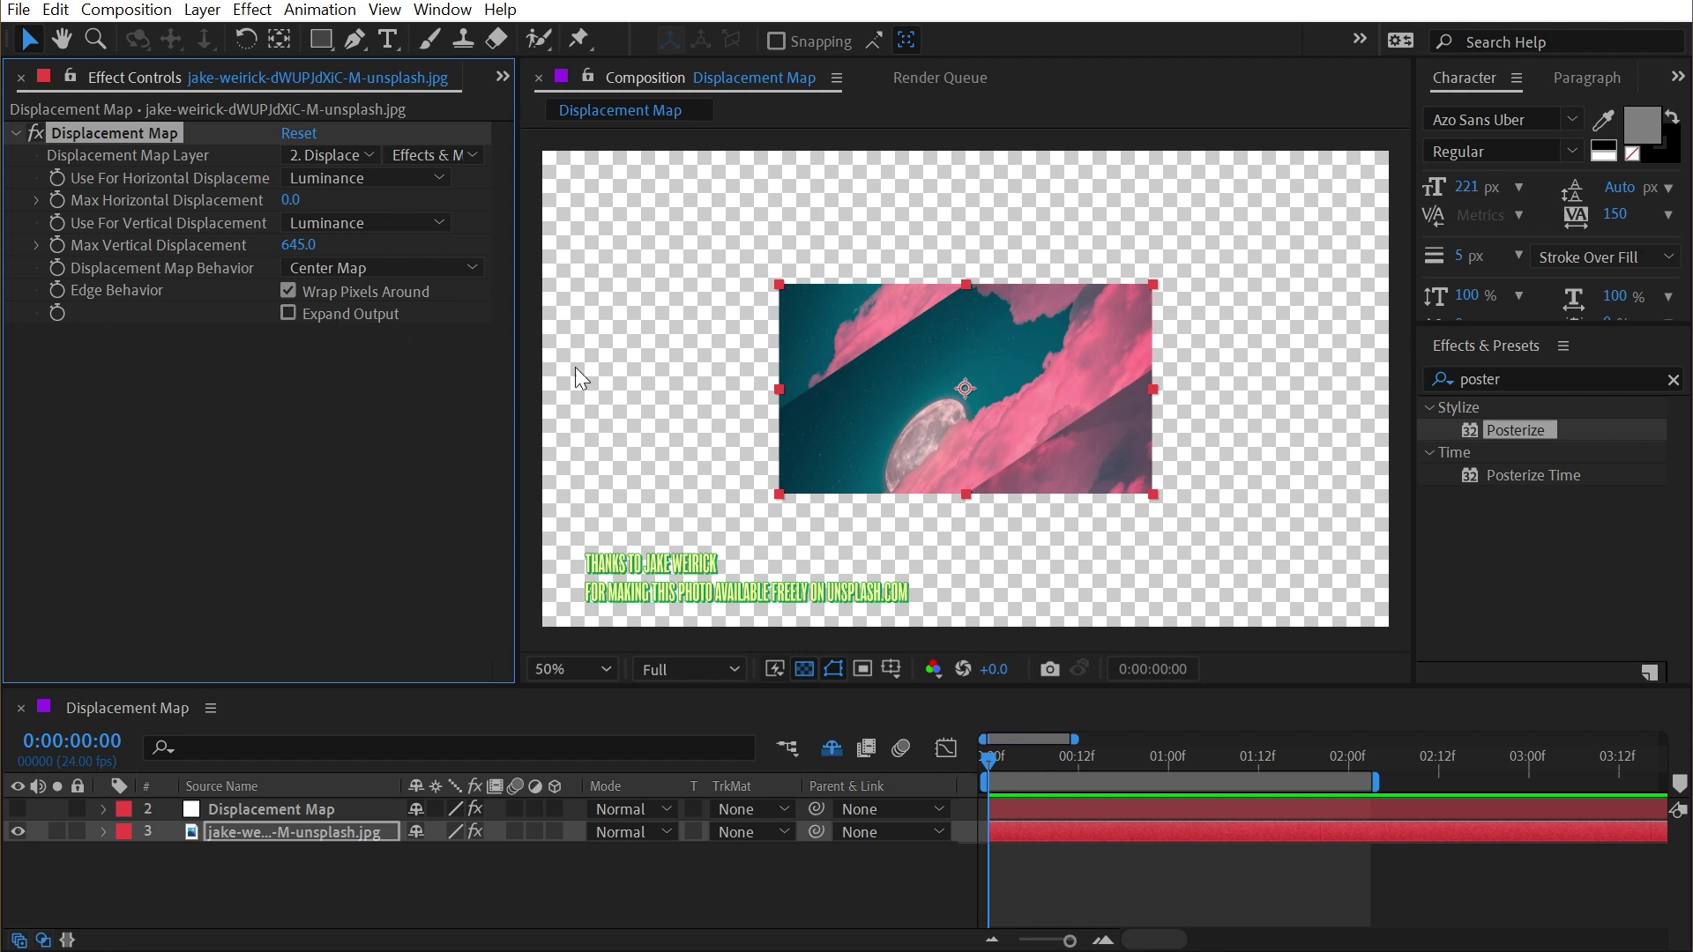
left_click(349, 314)
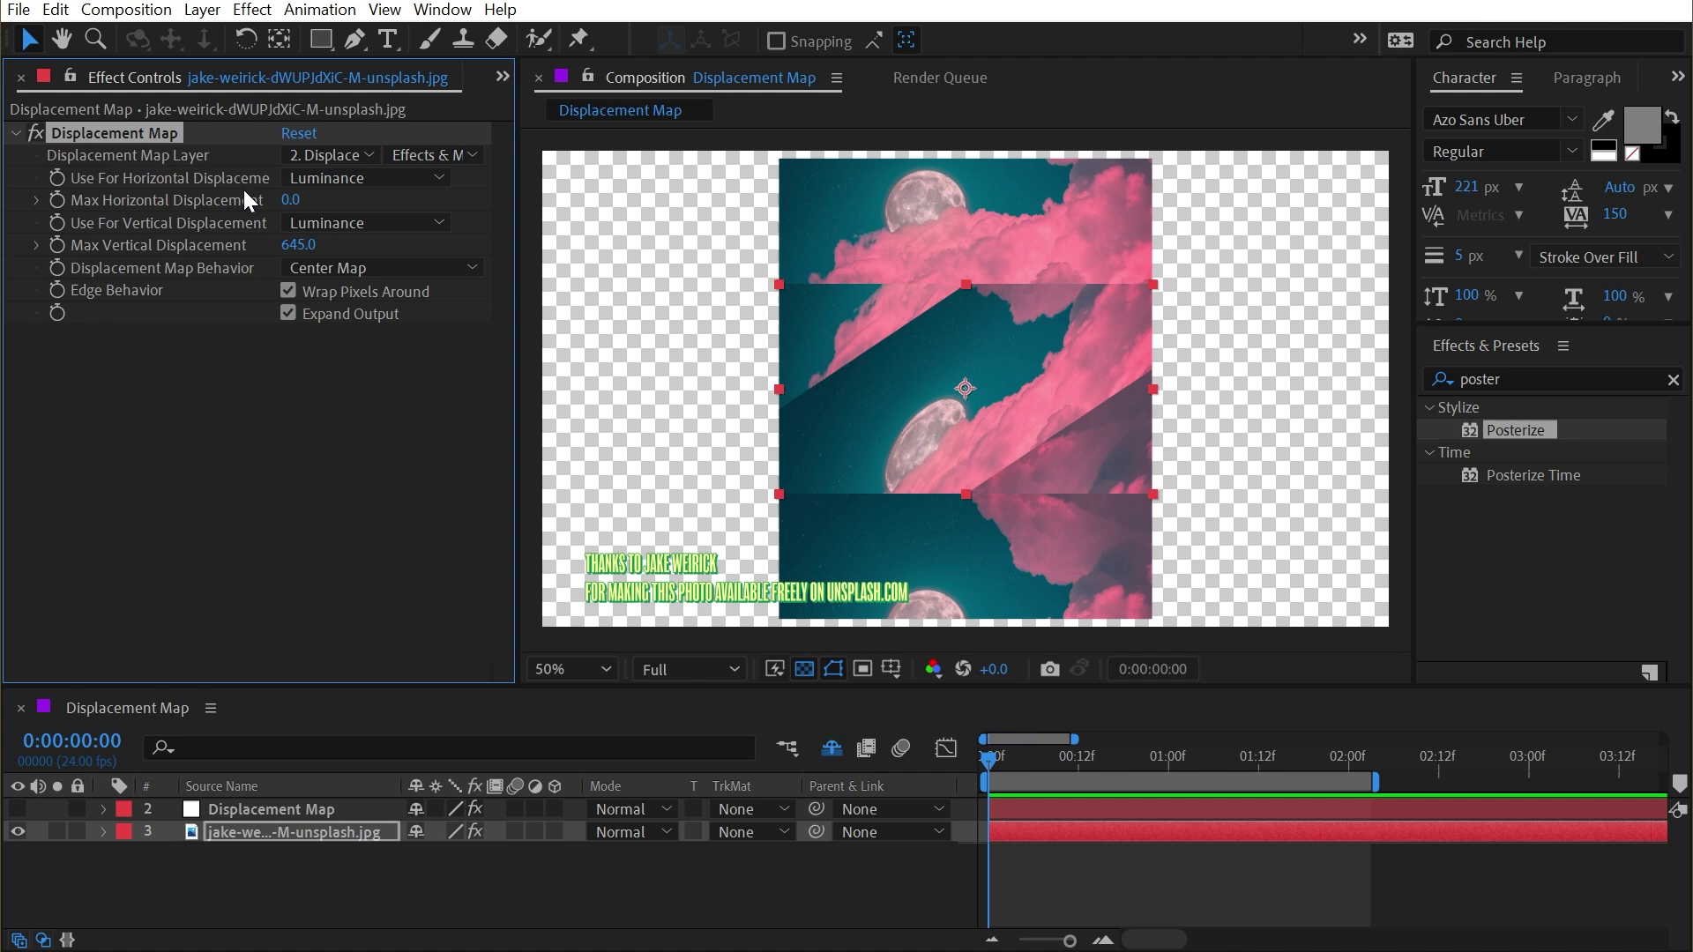
Step: Fit the photo layer to the comp via Transform > Fit to Comp
right_click(950, 335)
mouse_move(1049, 458)
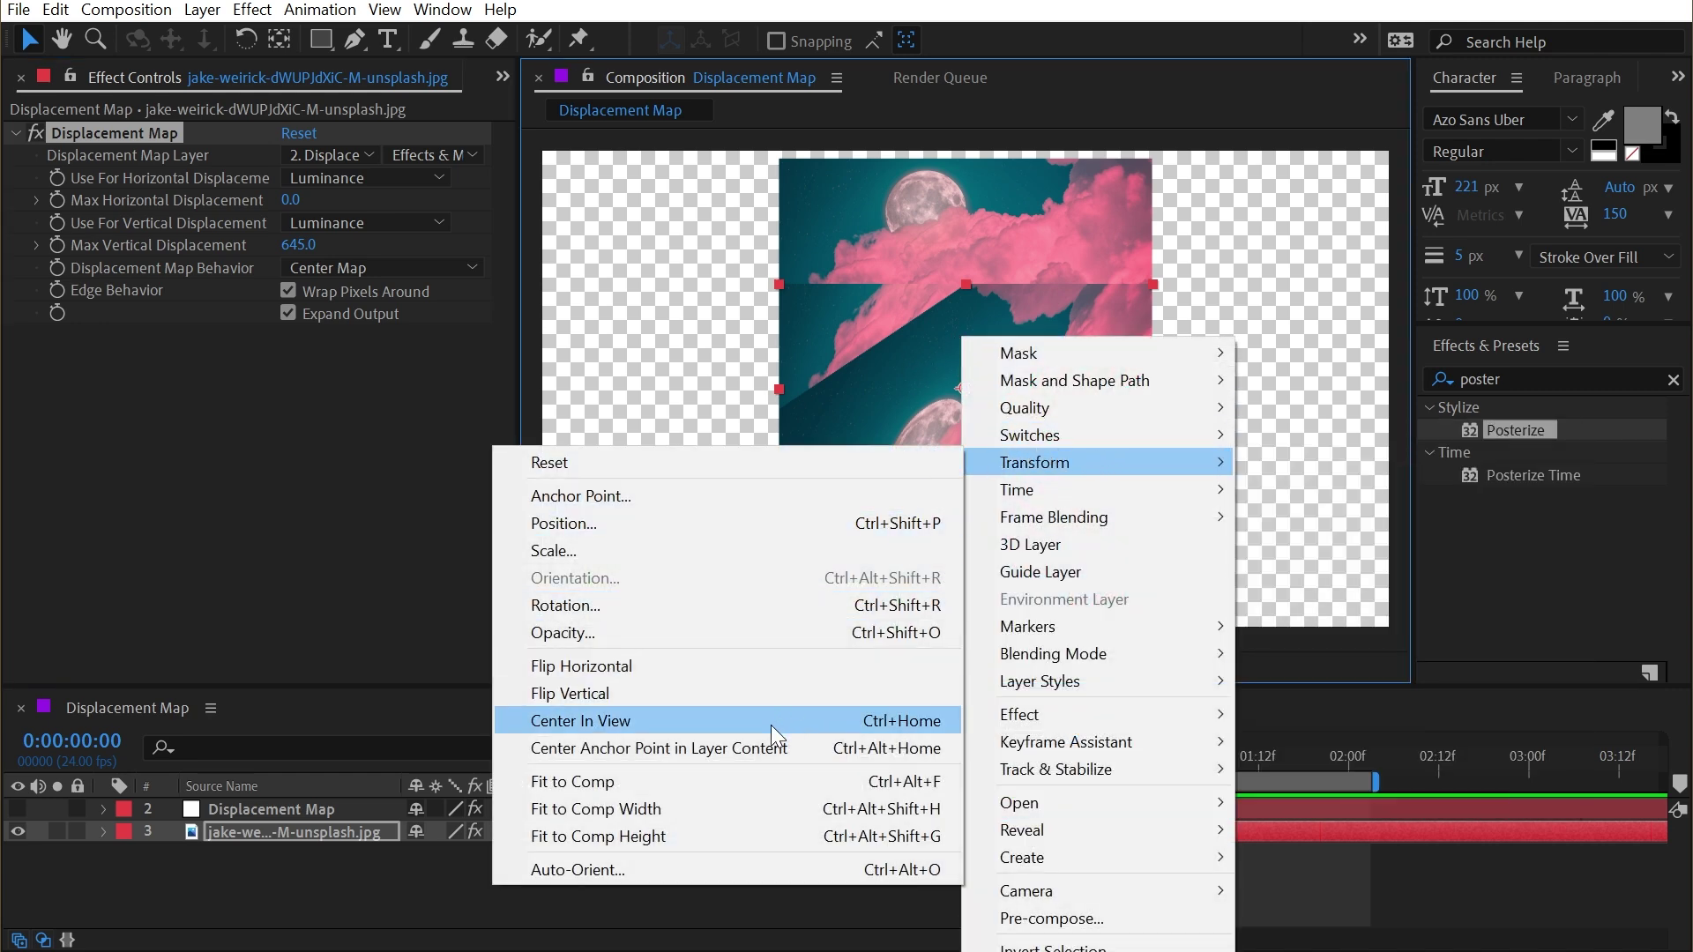
left_click(707, 791)
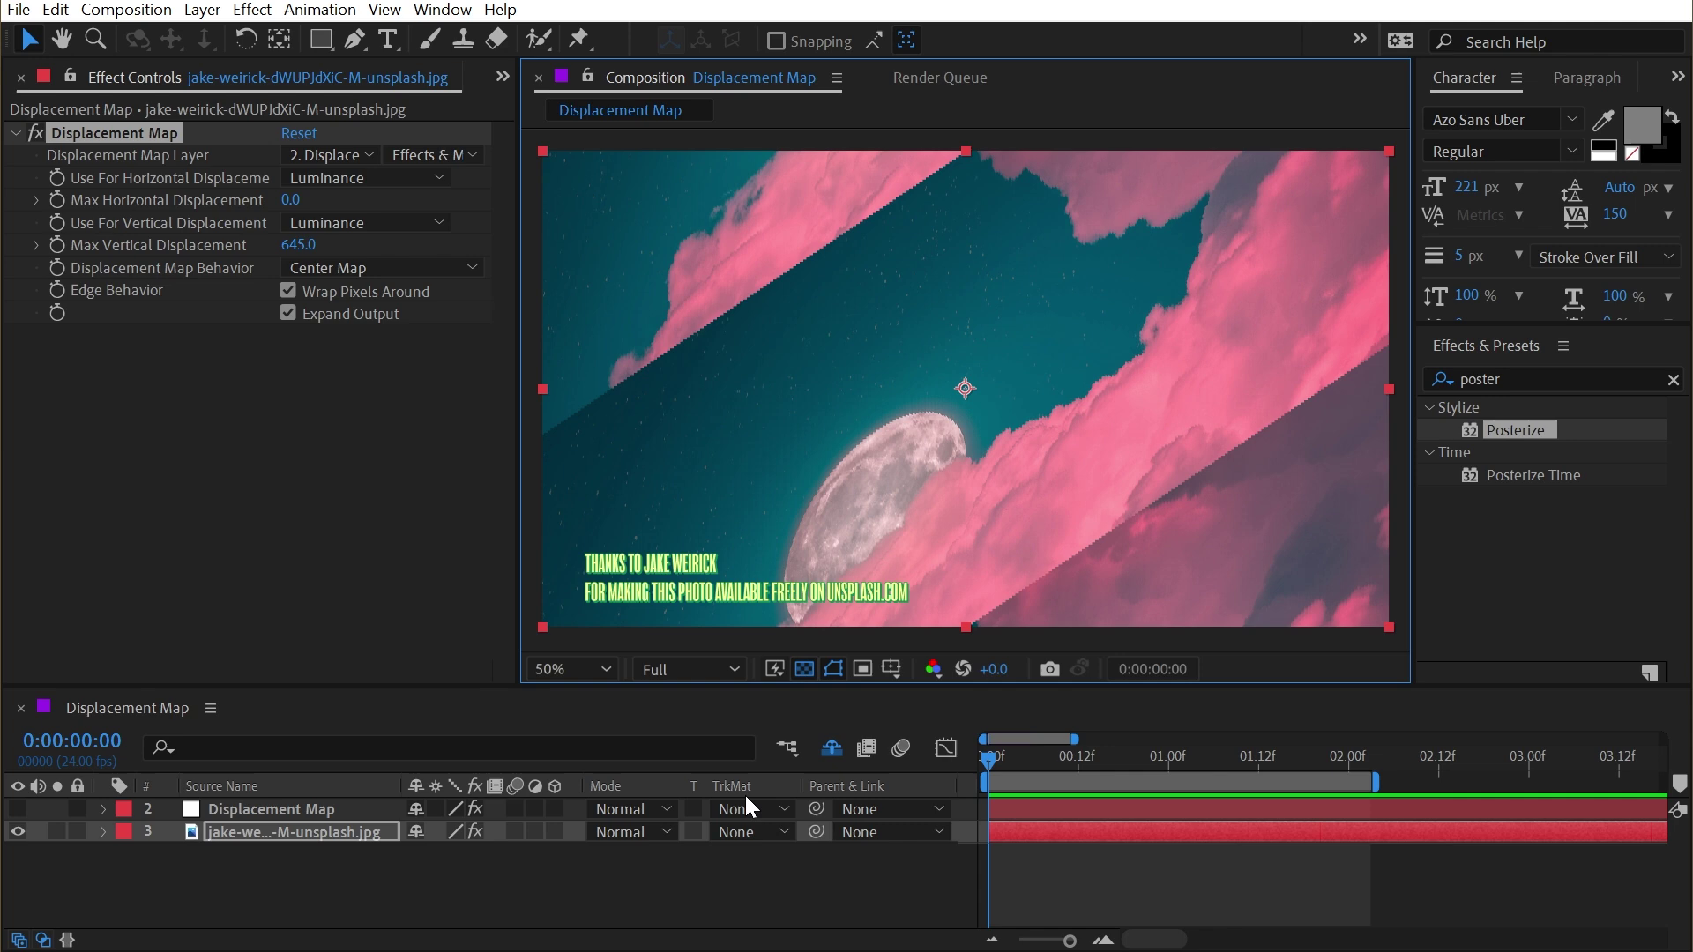
Step: Reset Displacement Map, use '2. Displacement Map' with Effects & Masks, and show layer 2
left_click(284, 131)
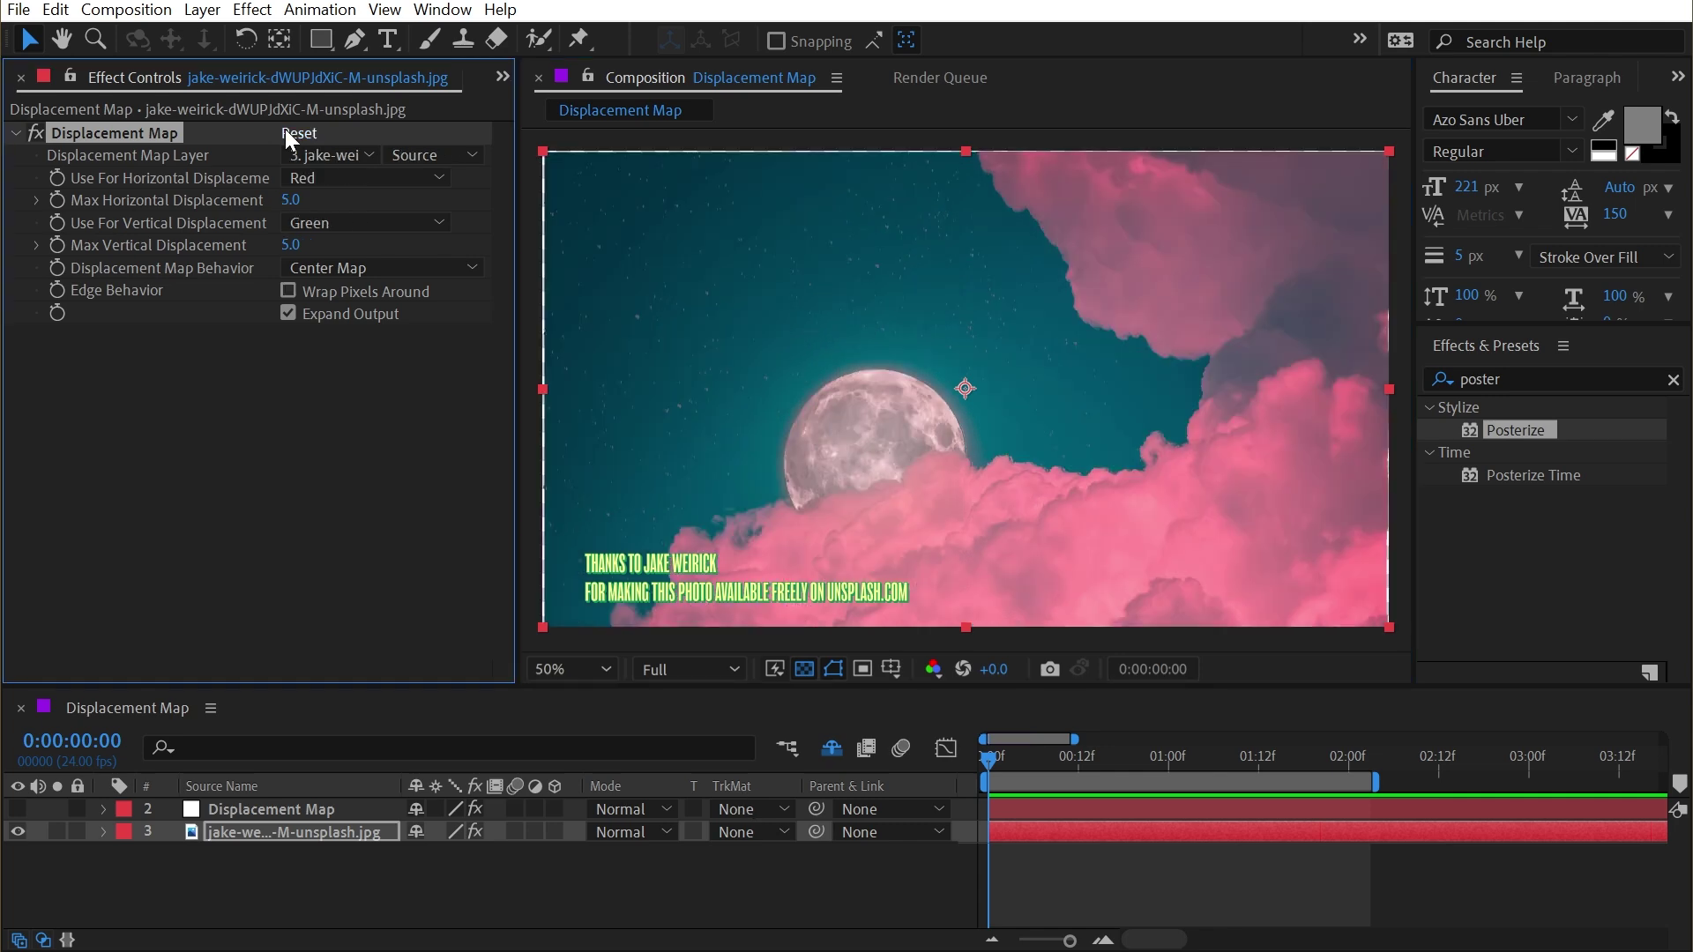
left_click(334, 156)
left_click(392, 245)
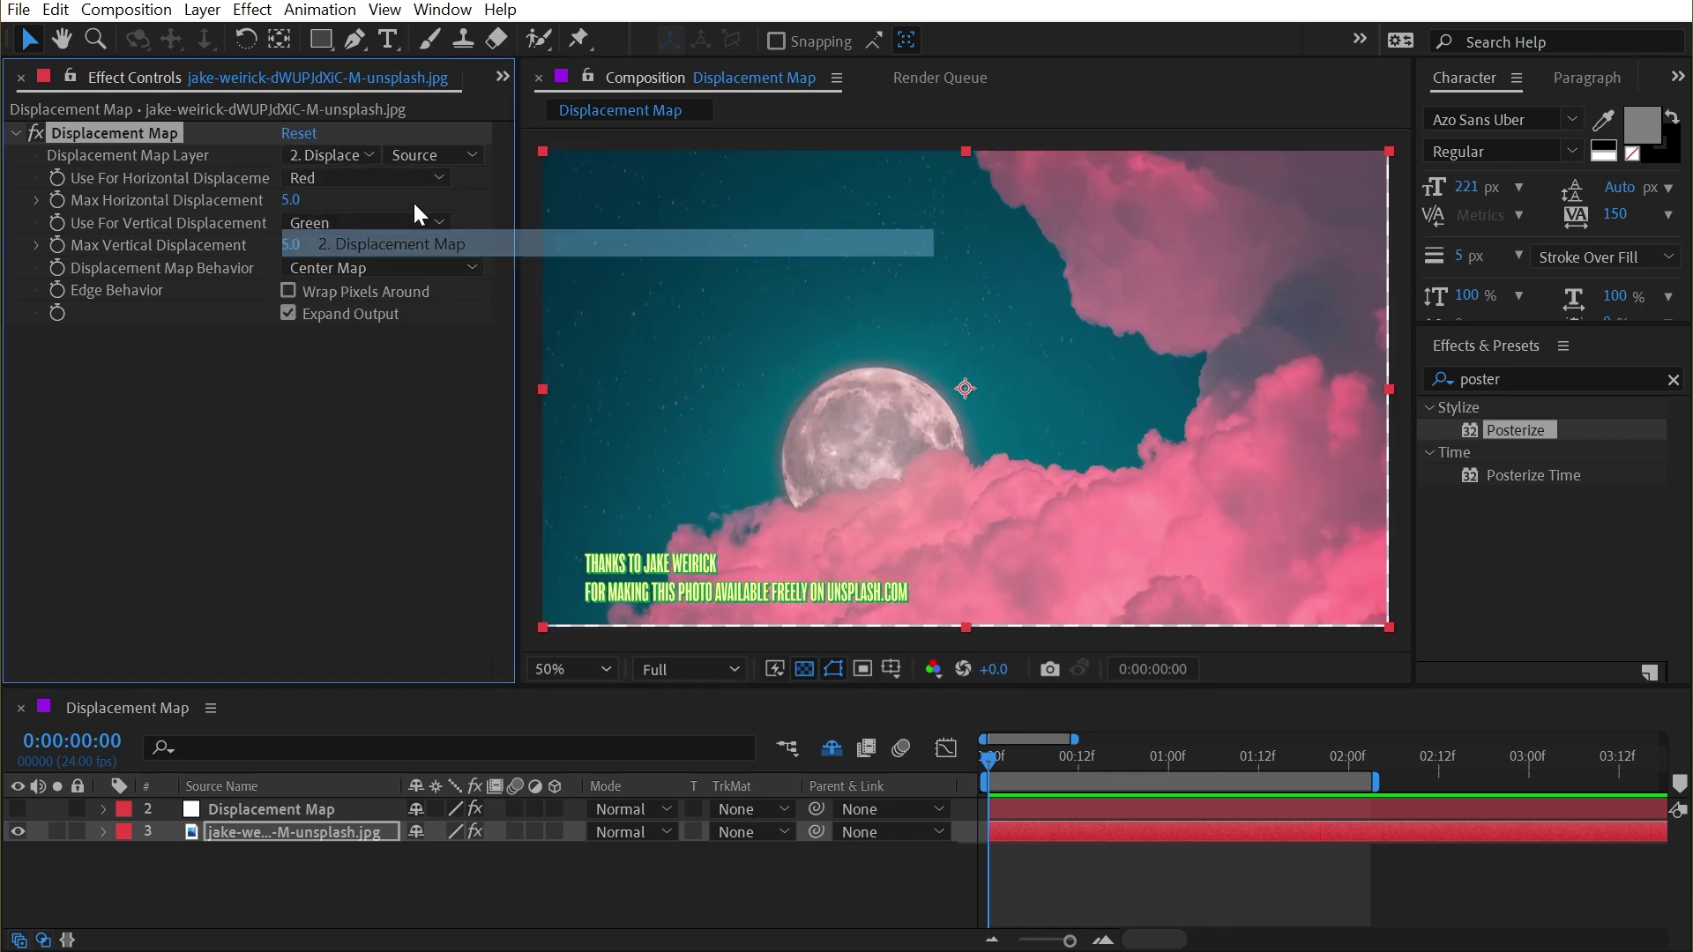
left_click(428, 156)
left_click(436, 236)
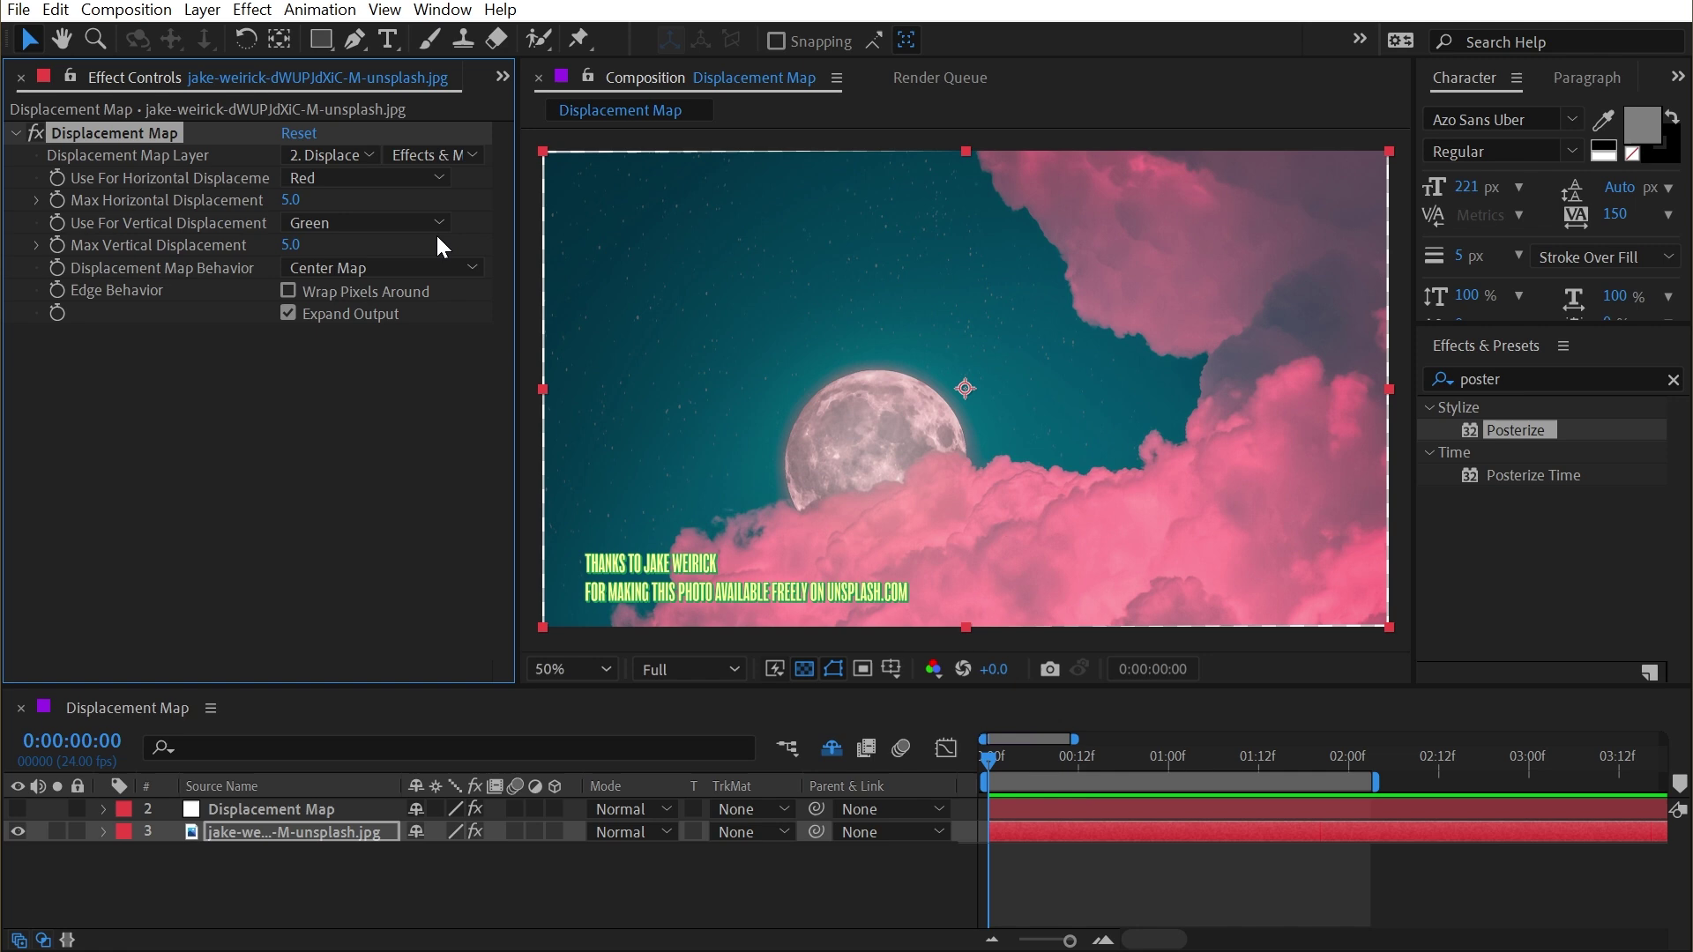
left_click(17, 809)
Step: Make the gradient a Radial Ramp starting at the comp centre, then hide it
left_click(245, 812)
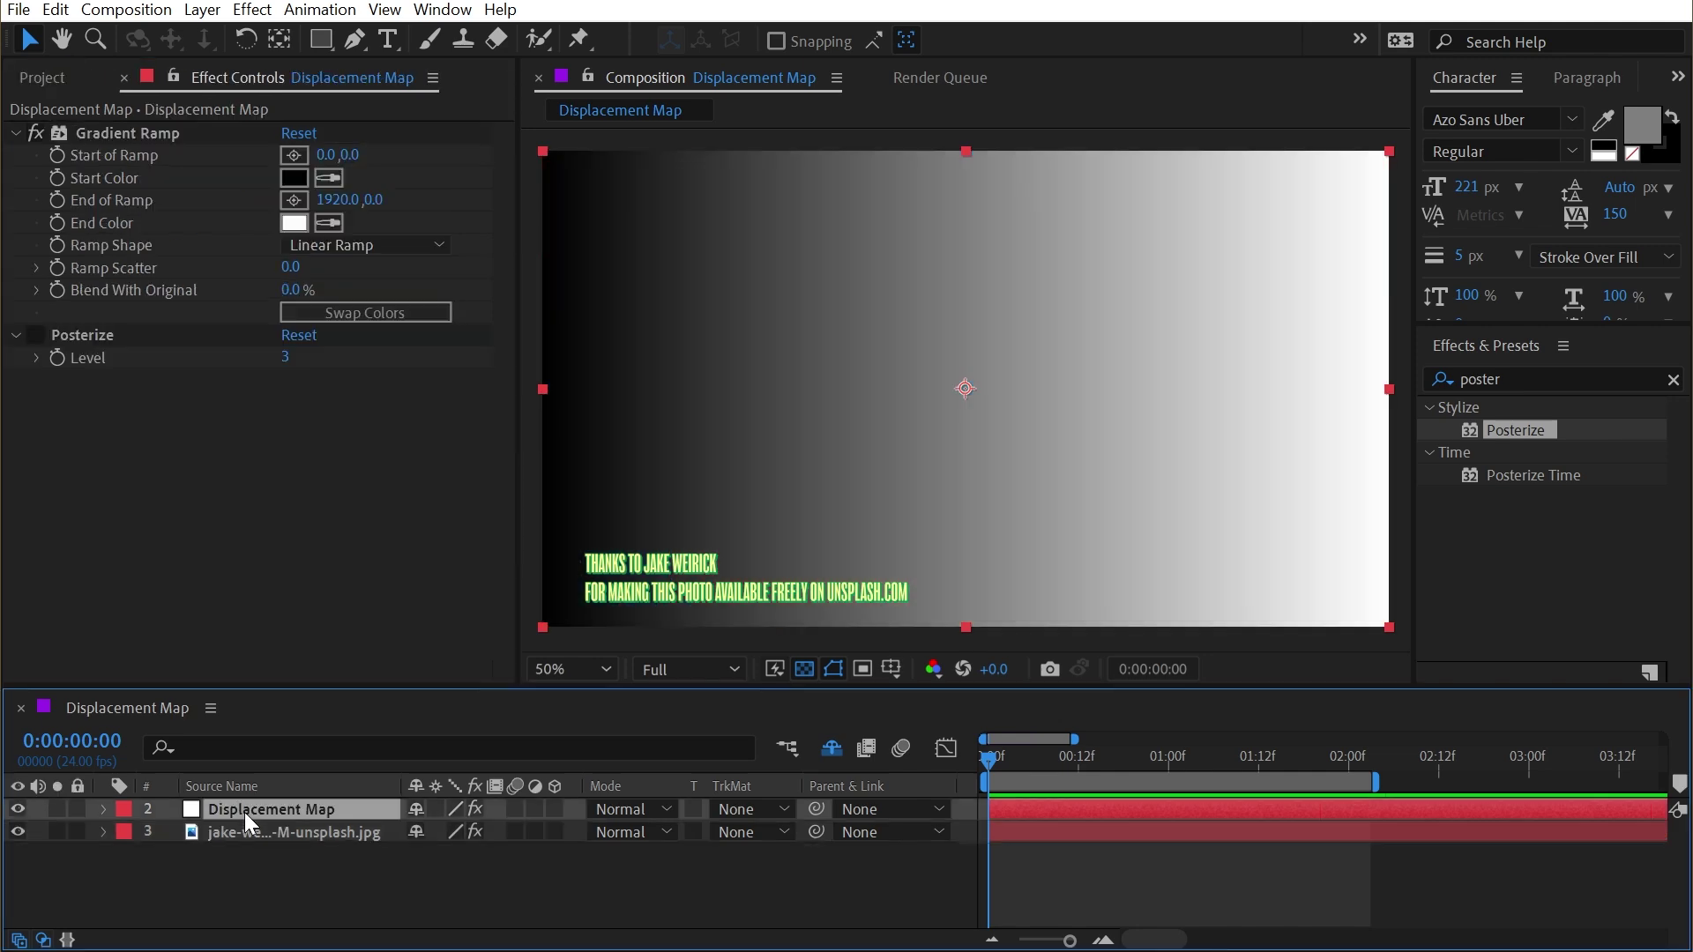
left_click(330, 251)
left_click(379, 300)
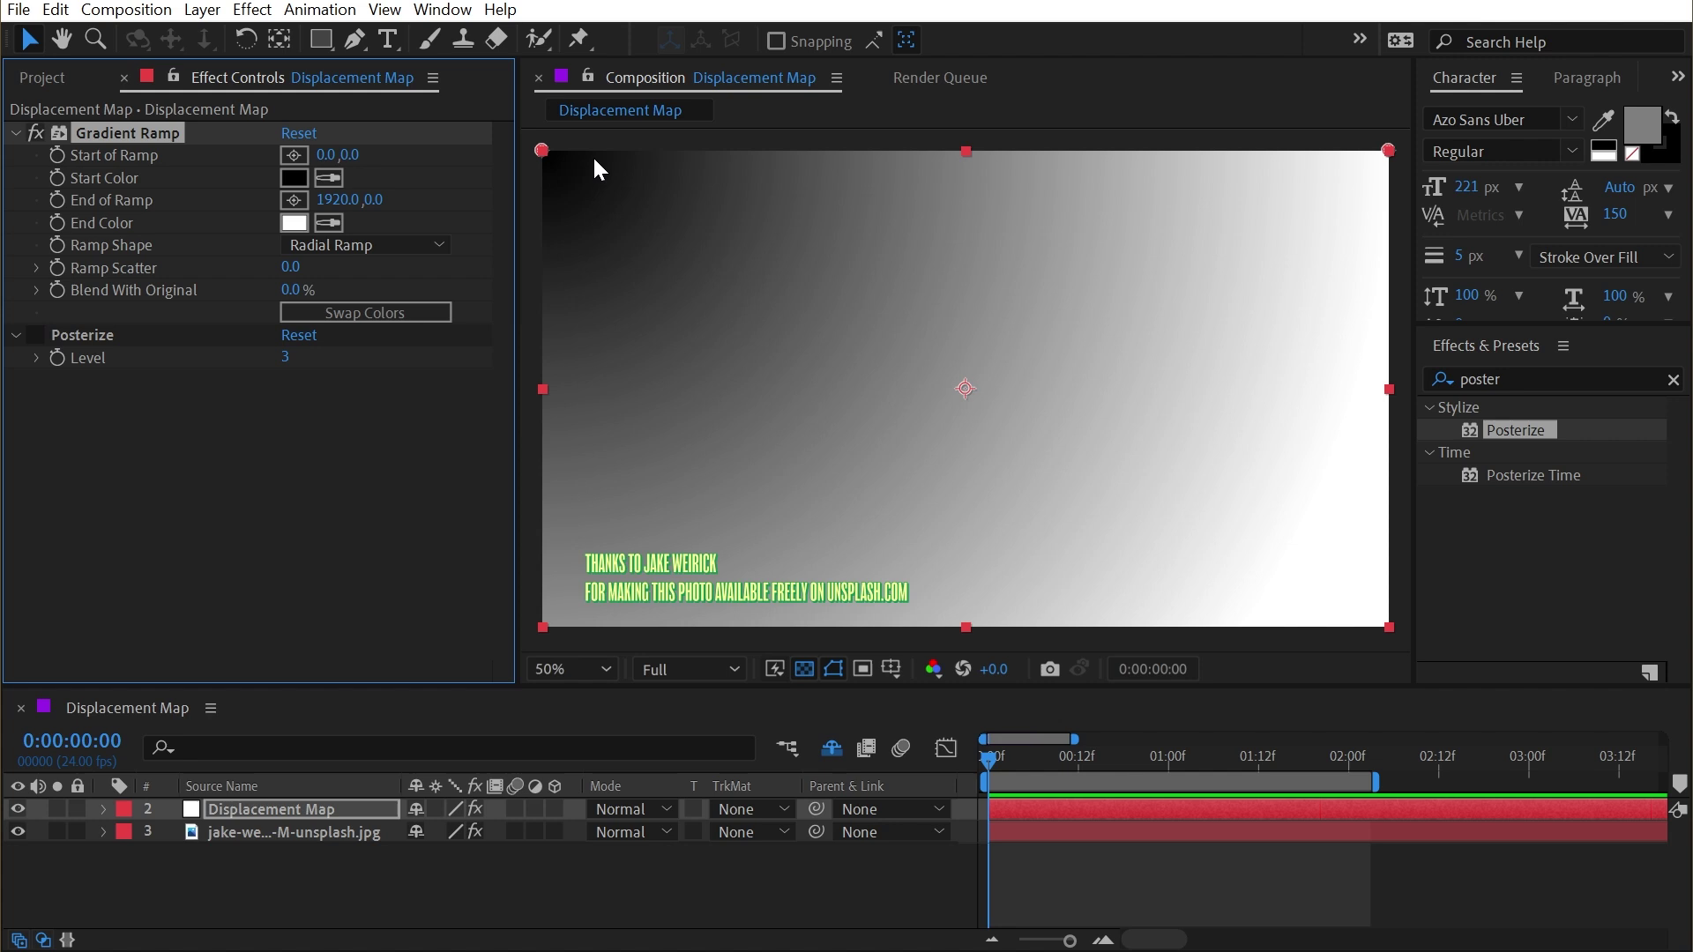
left_click_drag(542, 150, 965, 389)
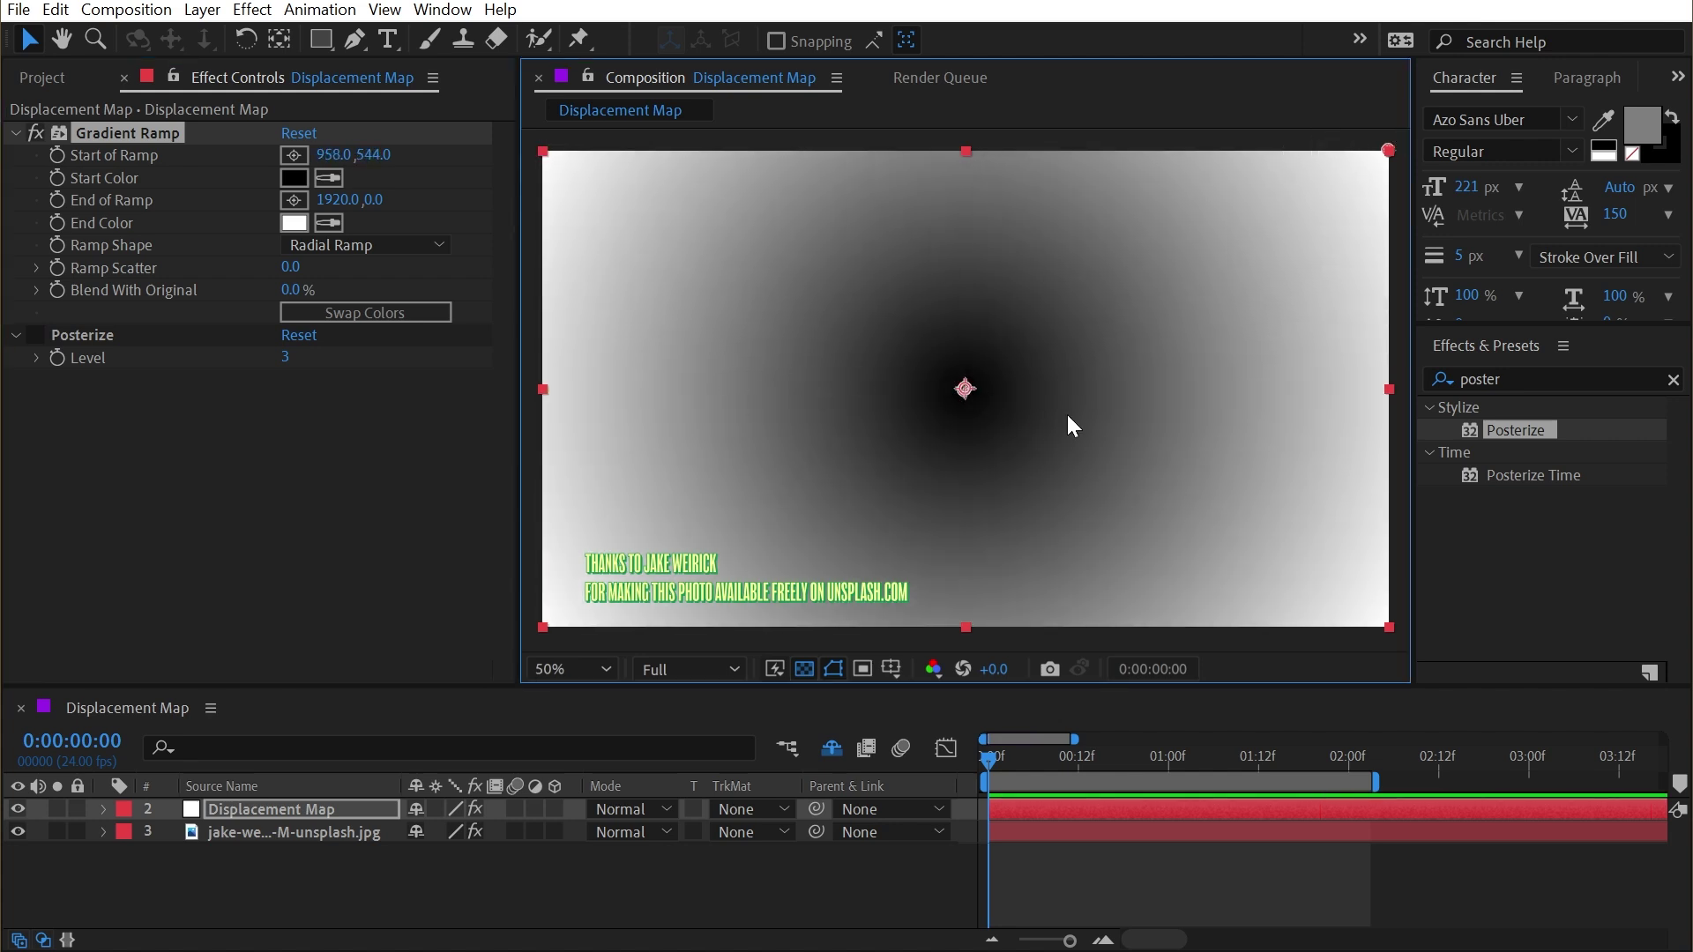
left_click(18, 809)
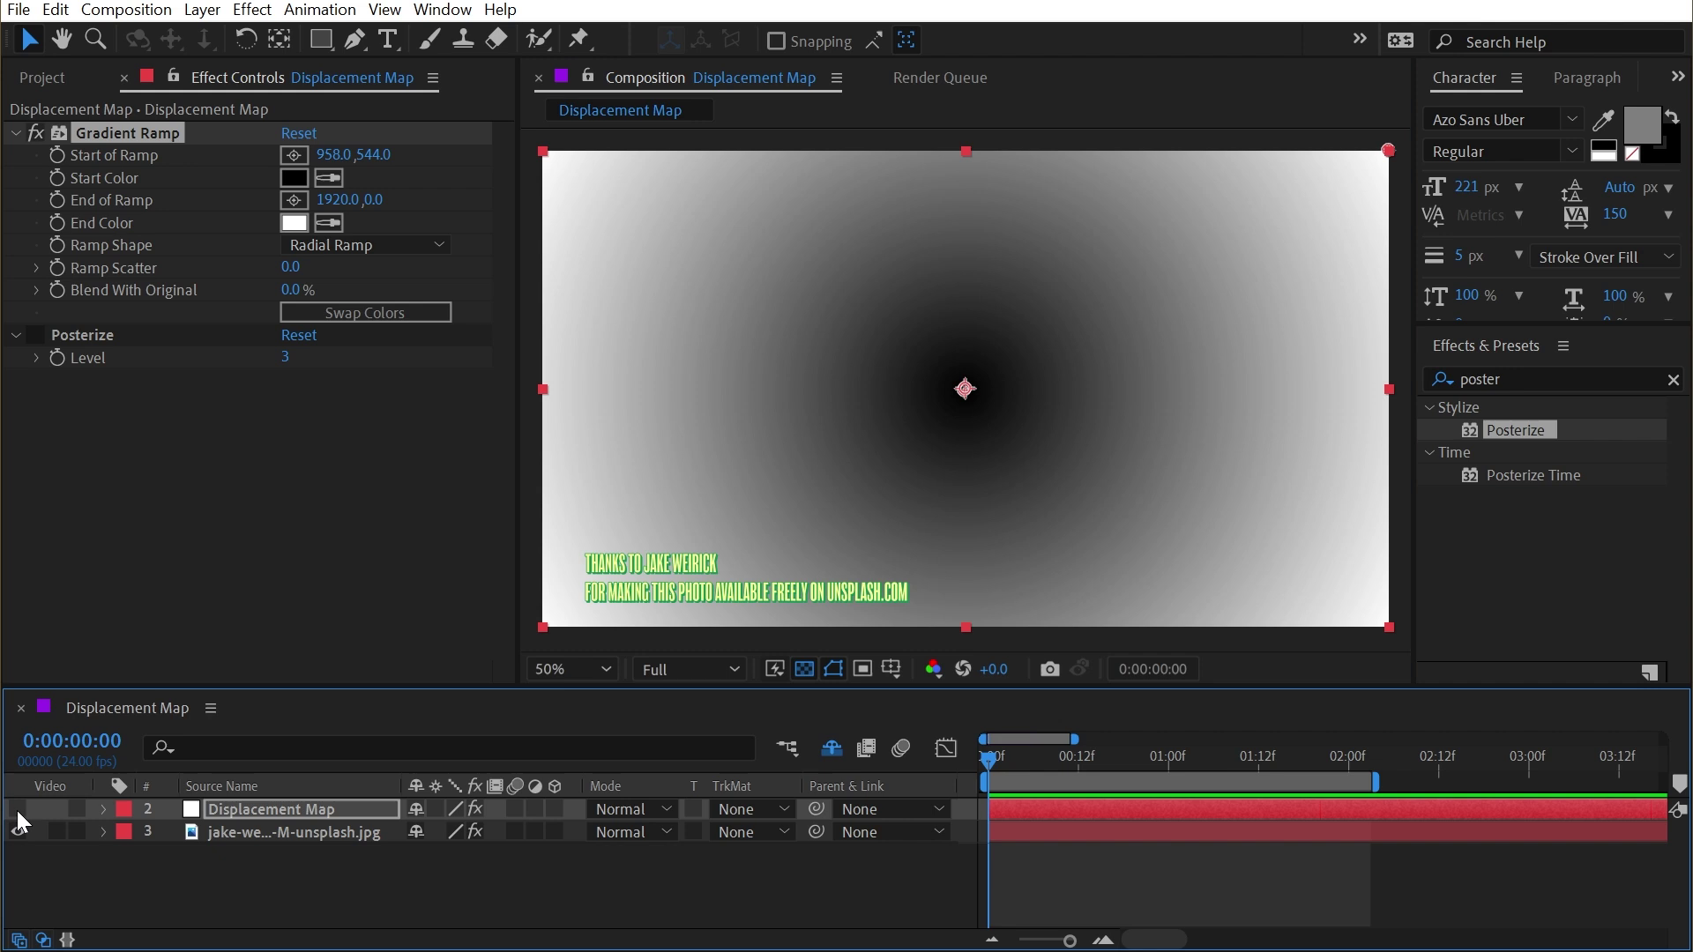
Step: Set the photo's Max Horizontal Displacement to 134 and Max Vertical to -127
left_click(254, 833)
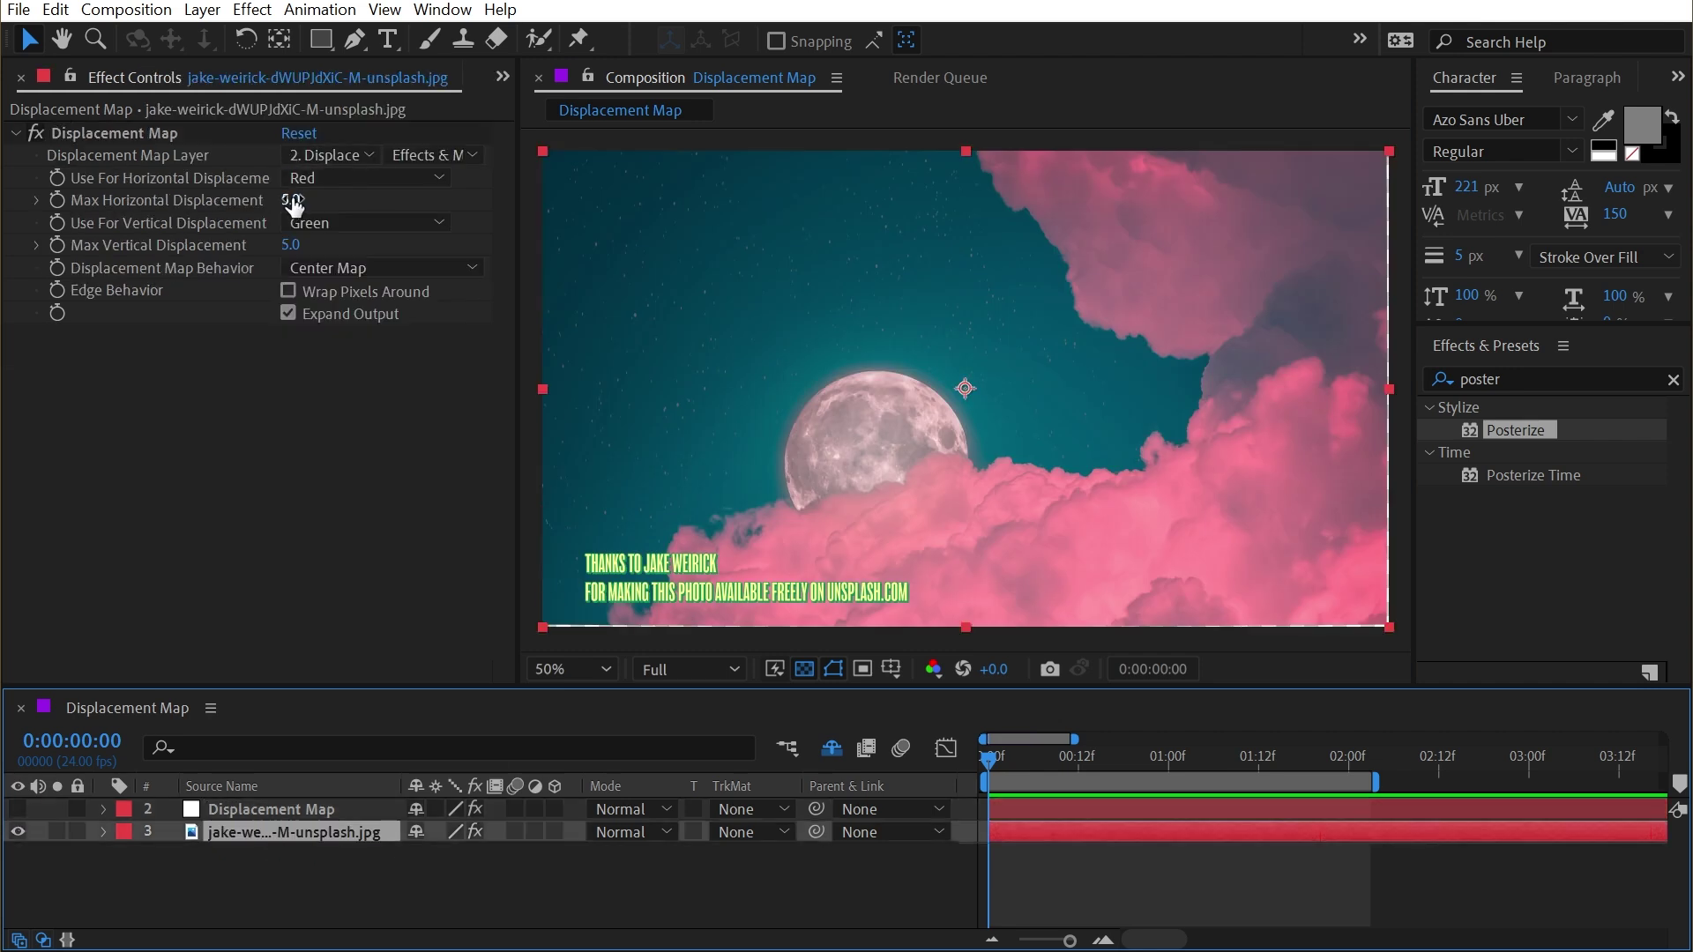
left_click_drag(294, 201, 407, 201)
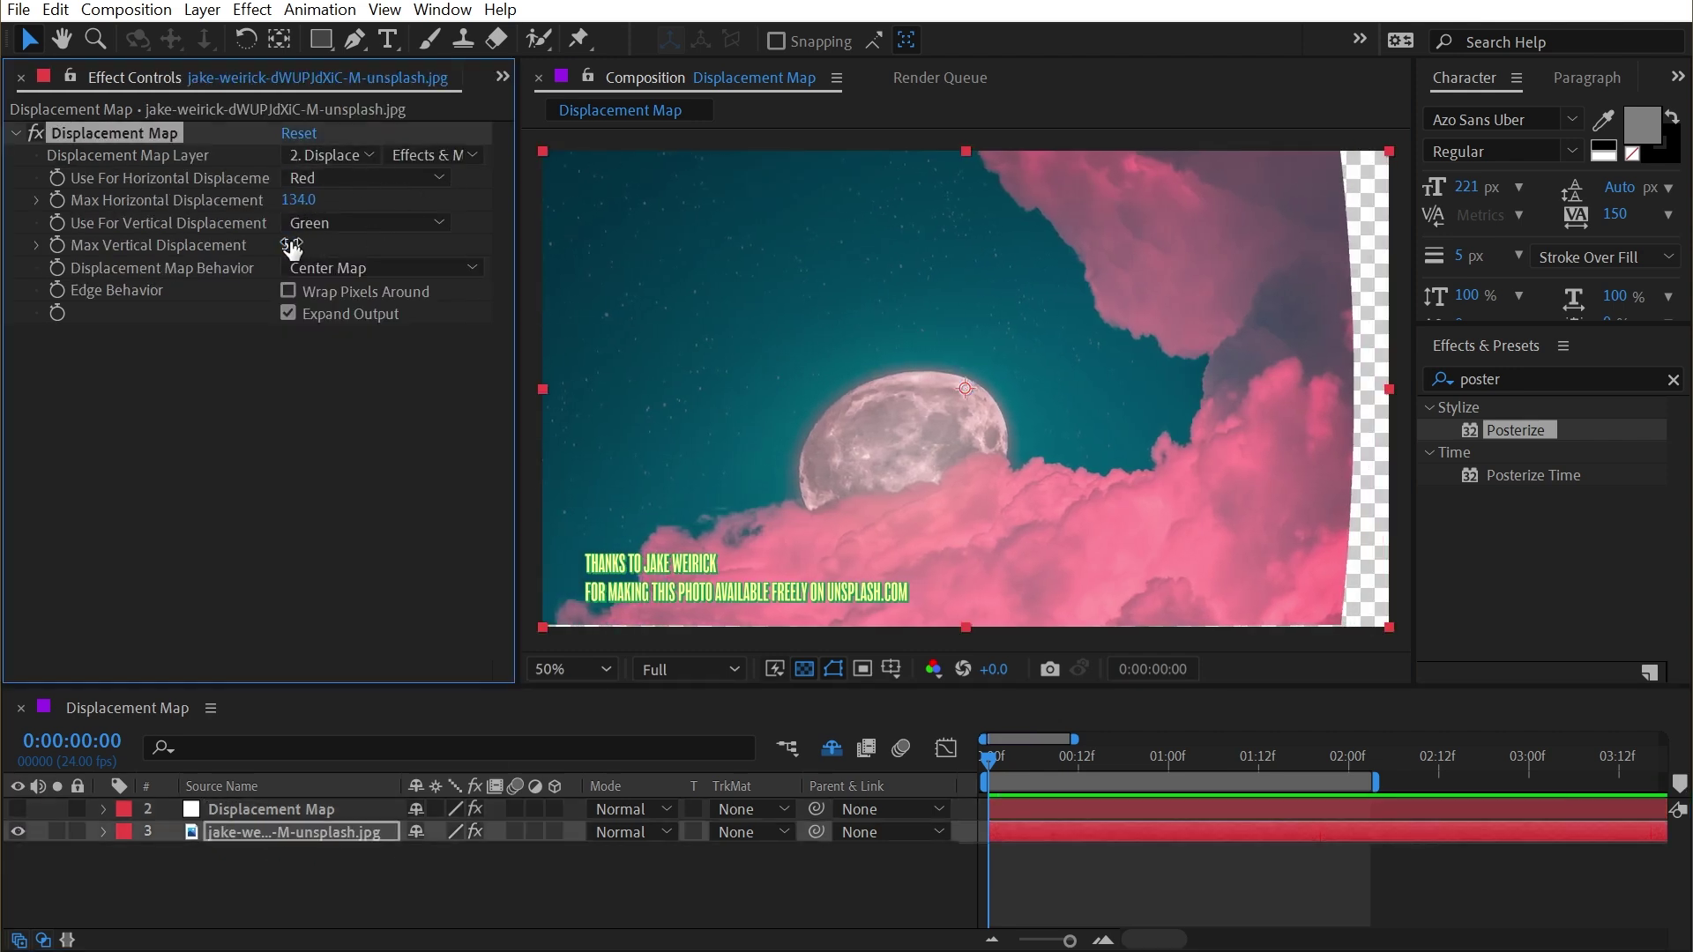
left_click_drag(292, 244, 202, 234)
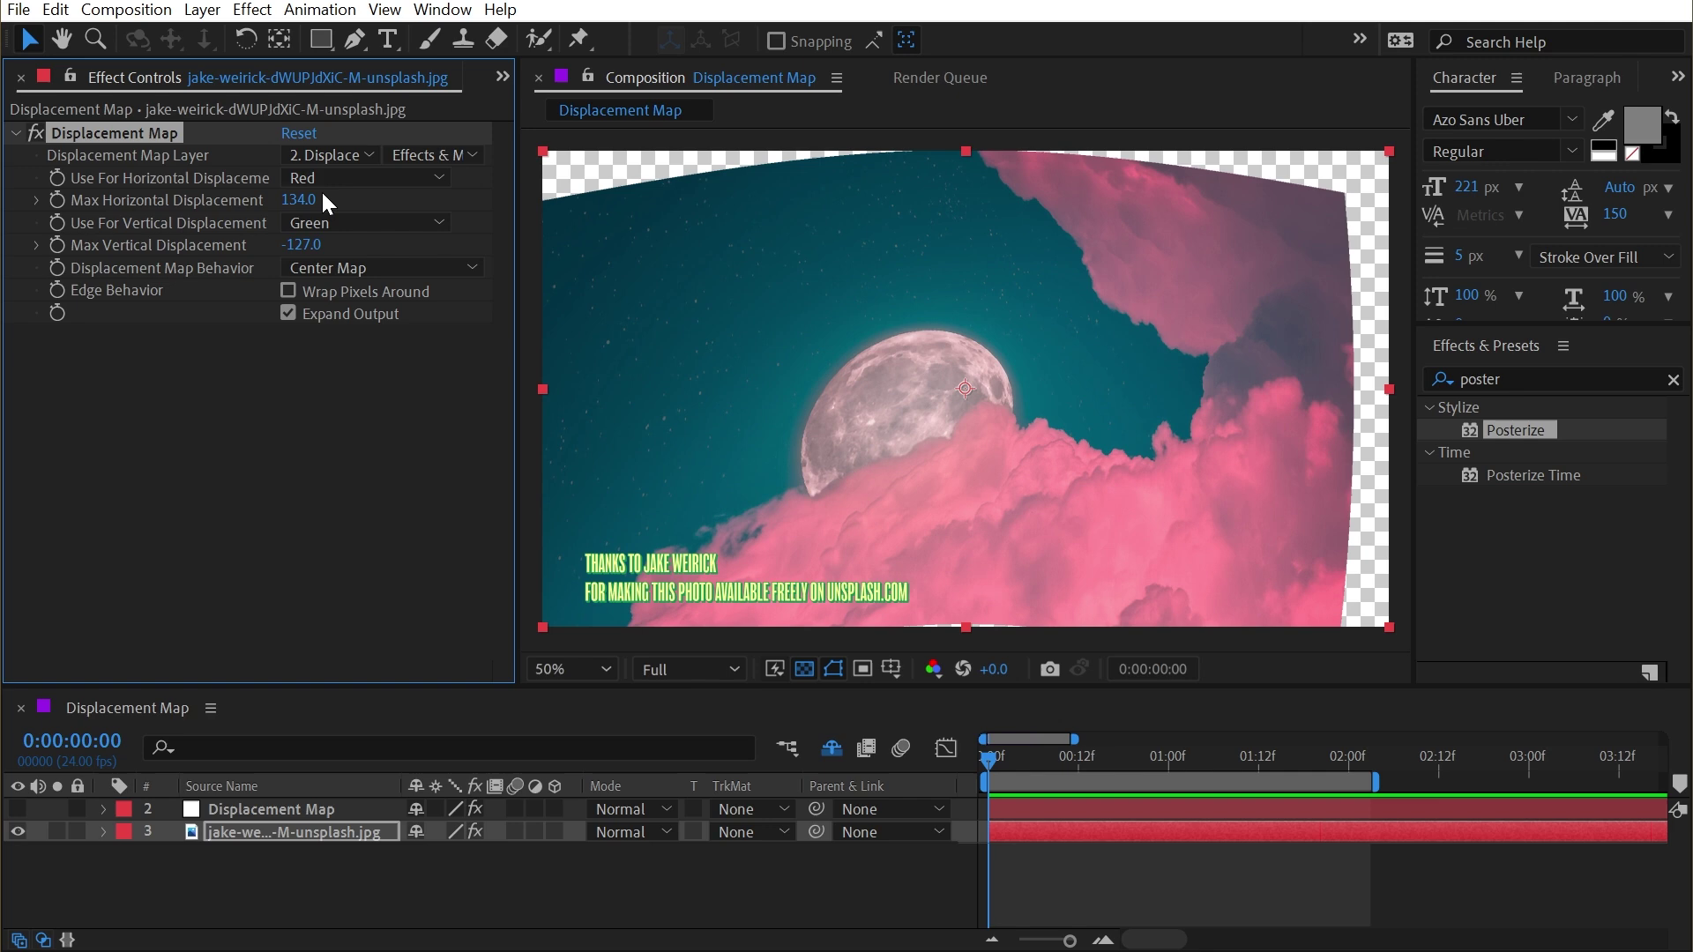
left_click_drag(317, 199, 287, 179)
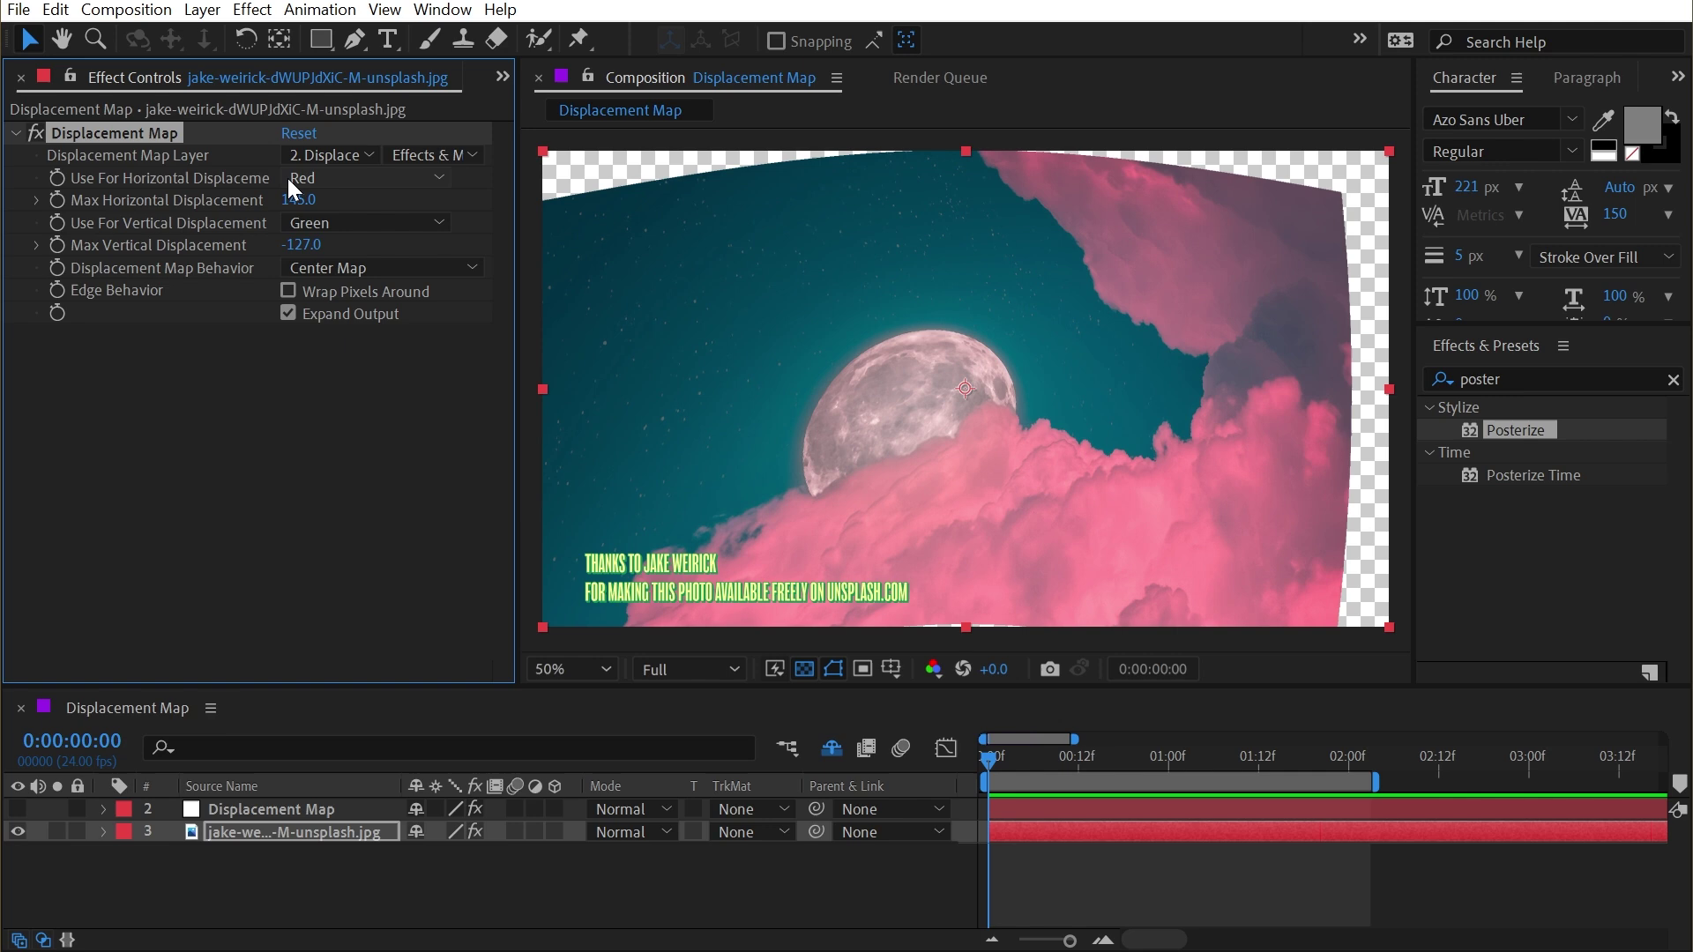
Step: Use the photo itself as its displacement map layer
left_click(311, 154)
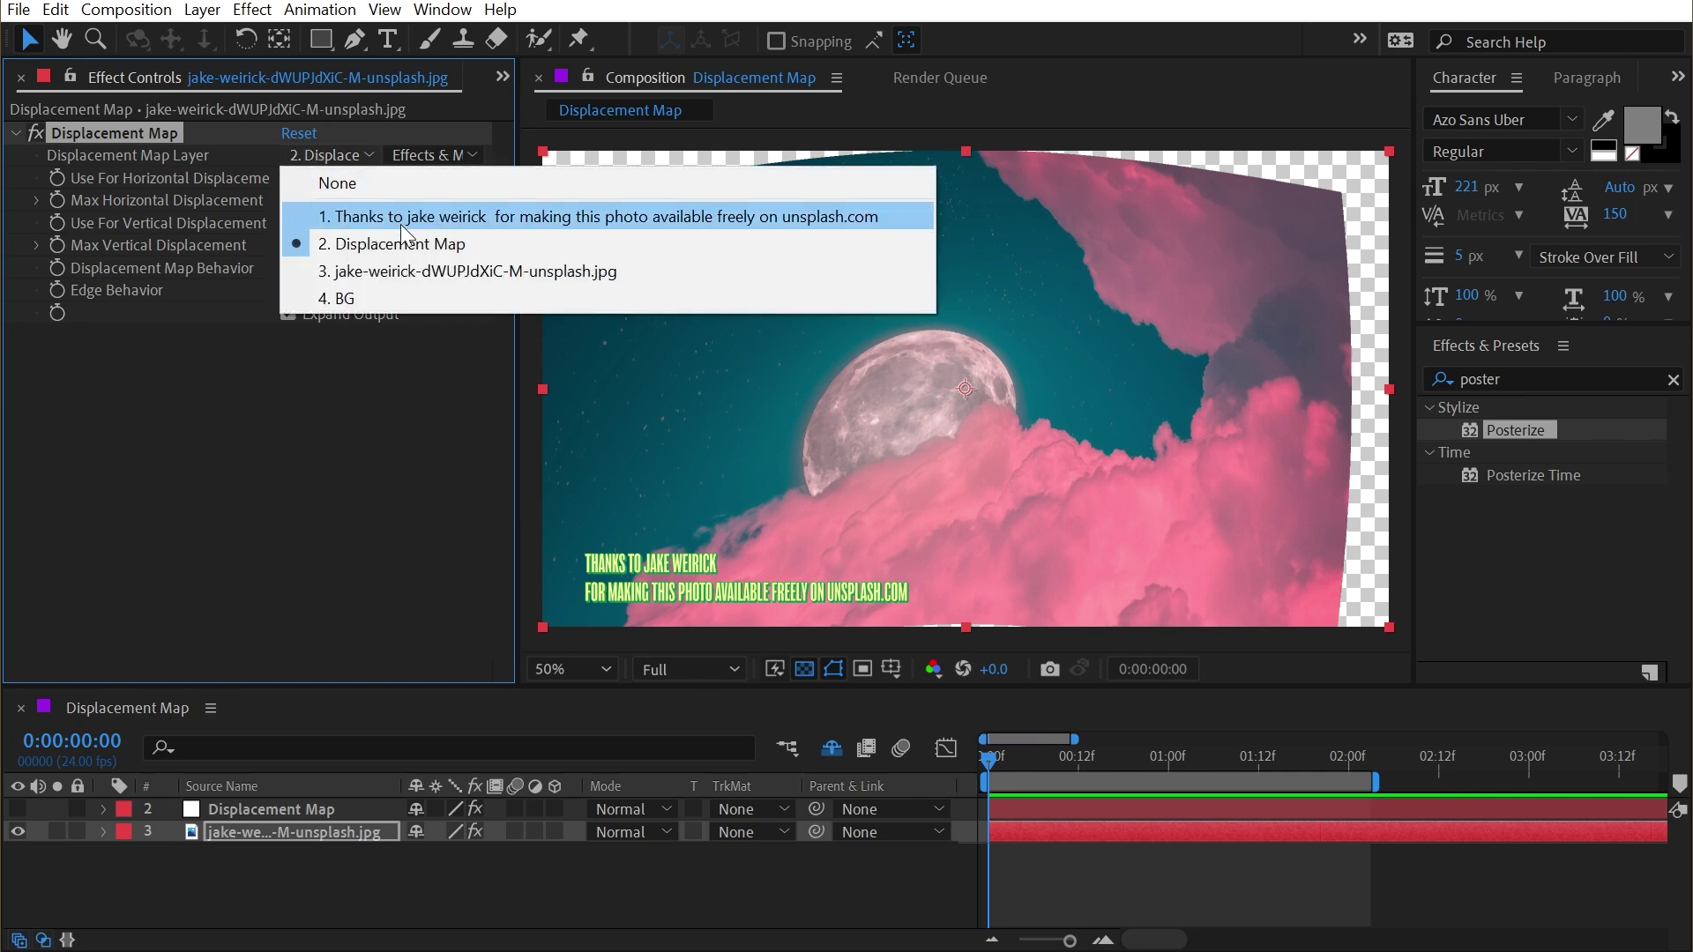
left_click(416, 272)
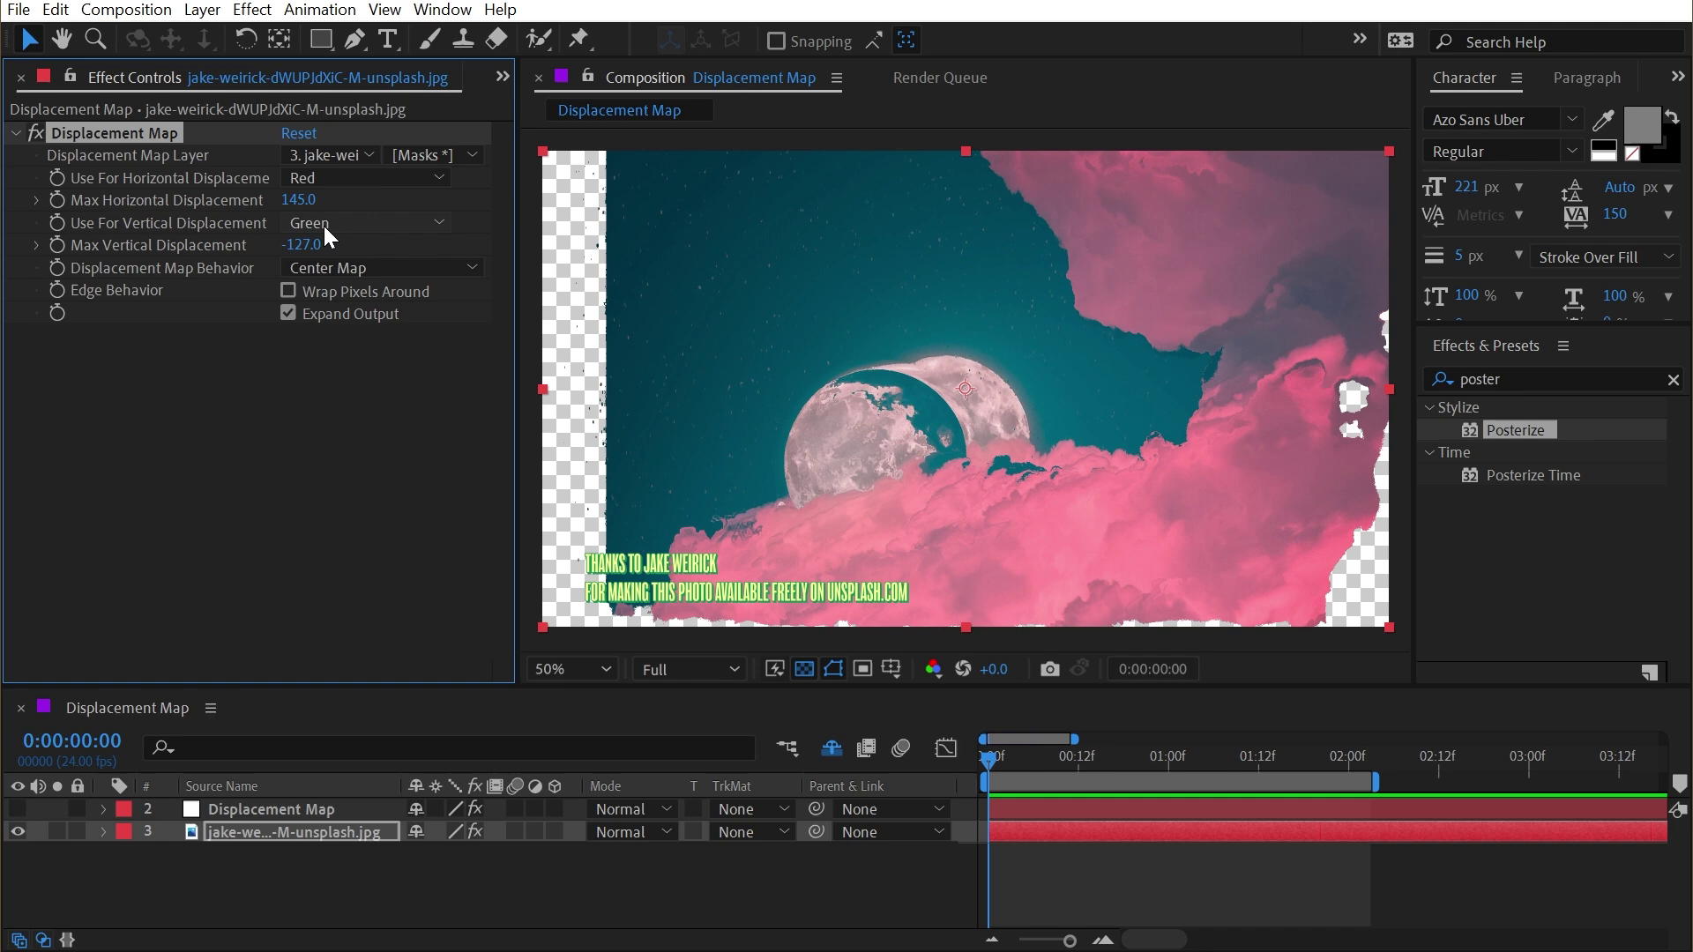
mouse_move(308, 244)
left_mouse_down()
mouse_move(374, 228)
mouse_move(309, 244)
left_mouse_up()
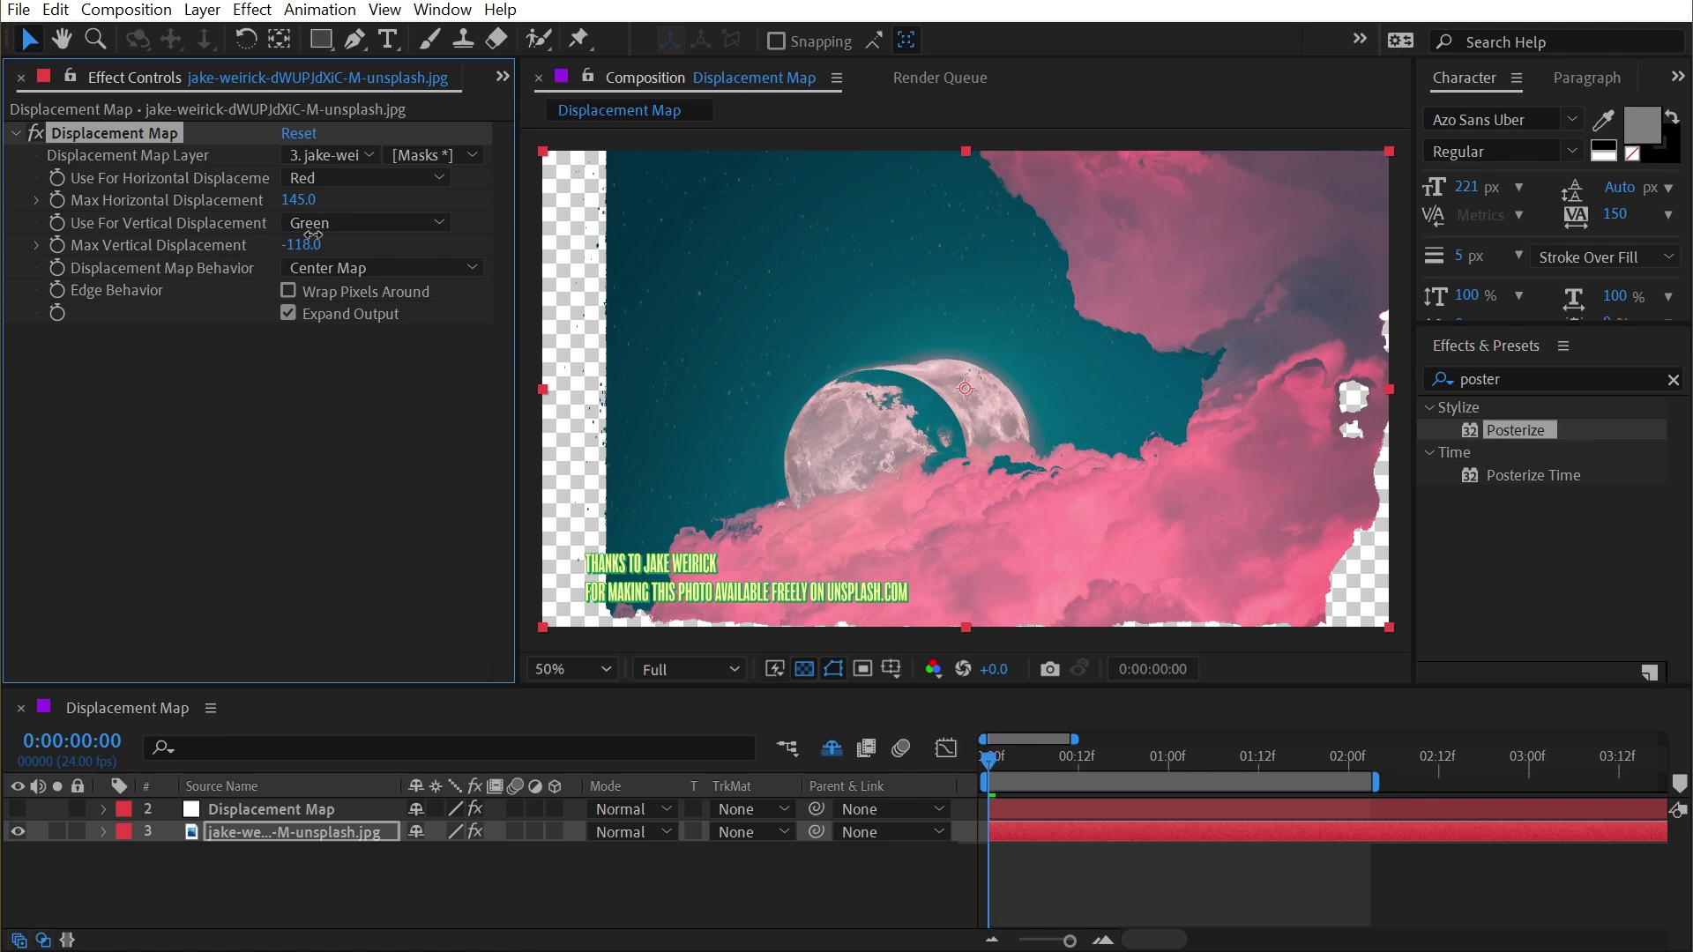
Step: Drive horizontal displacement by Saturation, zero Max Vertical, and adjust Max Horizontal
left_click(346, 176)
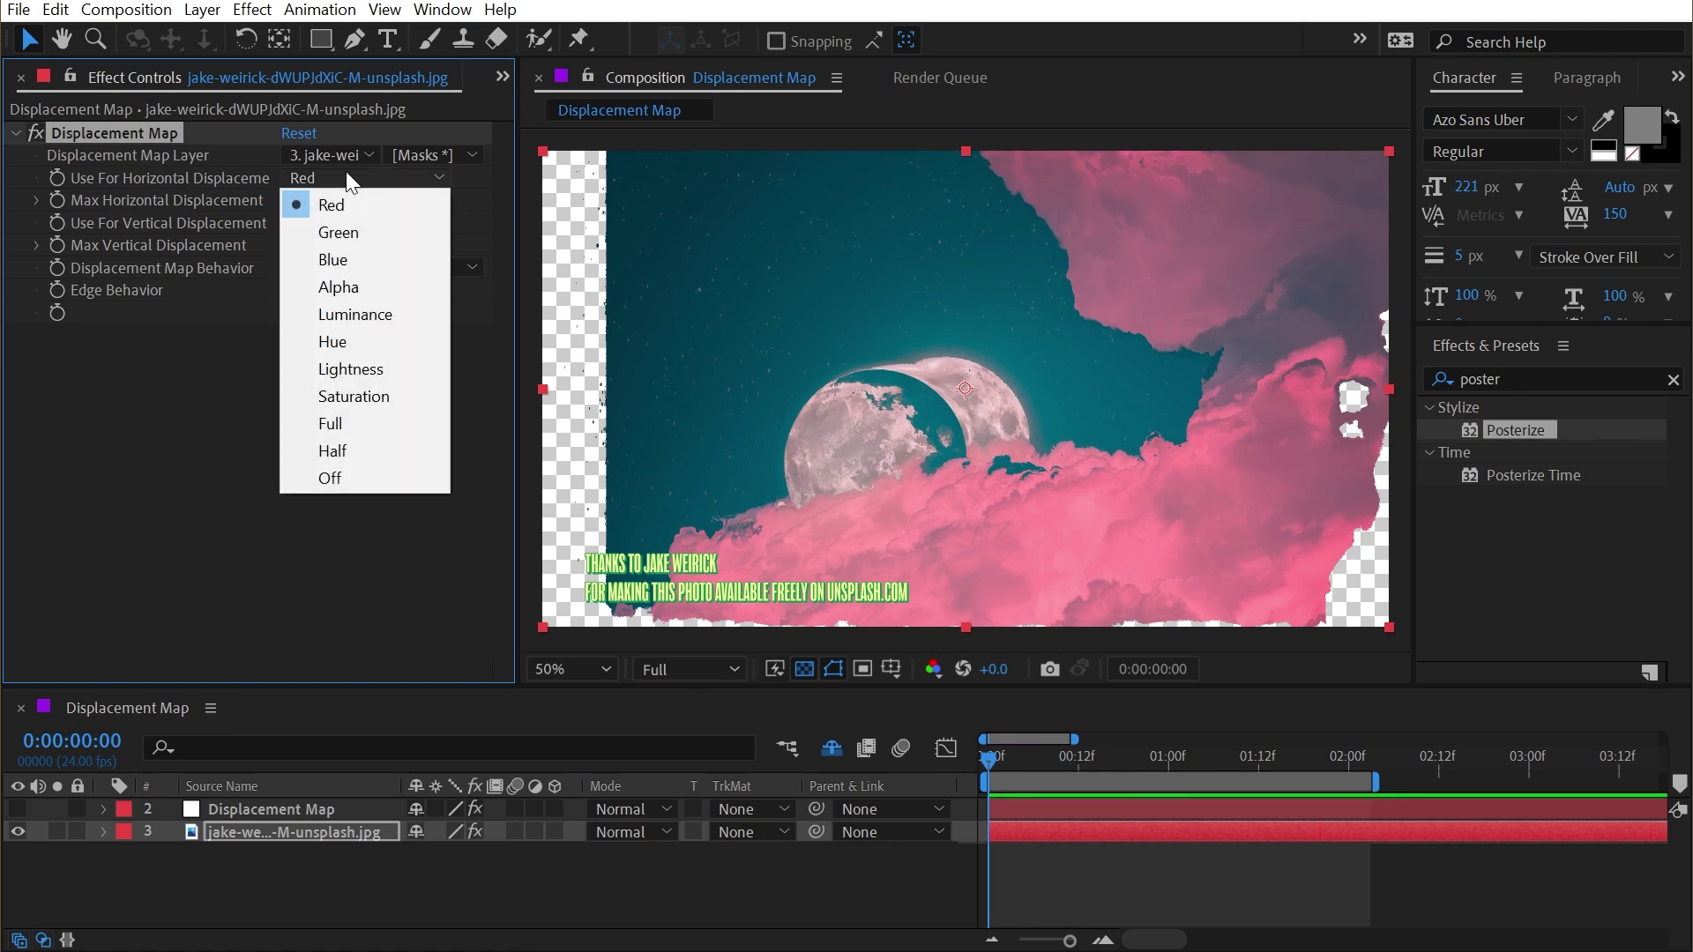
left_click(372, 395)
left_click(300, 244)
type("0")
key("Return")
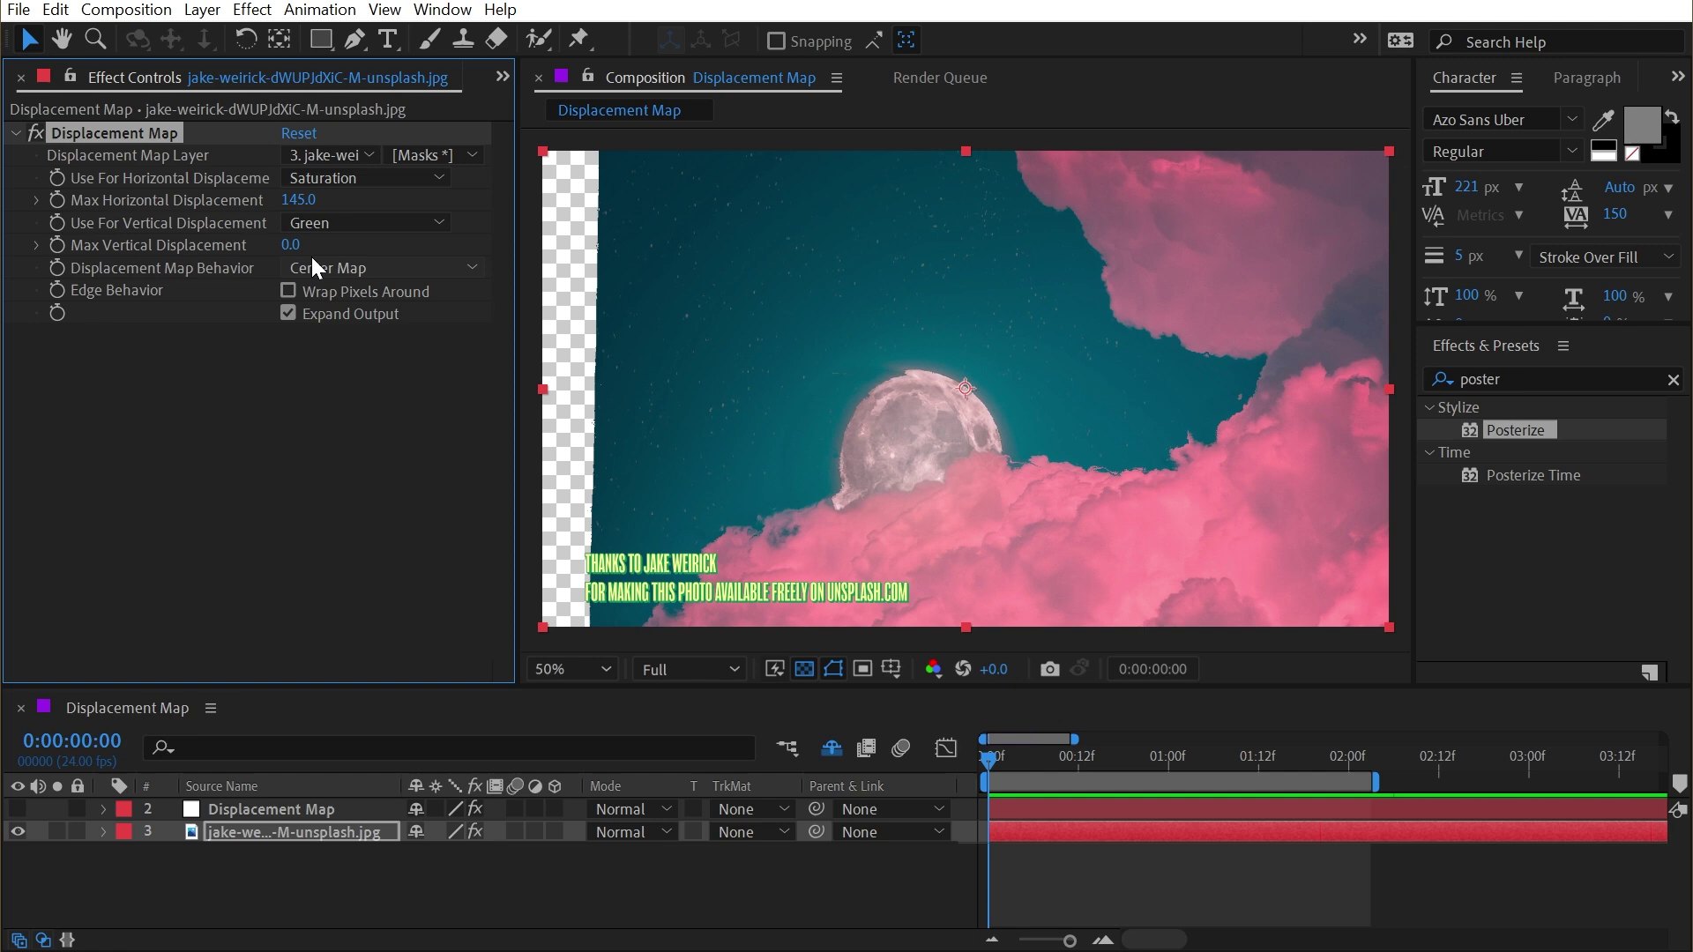
left_click_drag(291, 201, 164, 225)
Step: Switch horizontal displacement to Luminance and push Max Horizontal to -1515
left_click(351, 177)
left_click(335, 301)
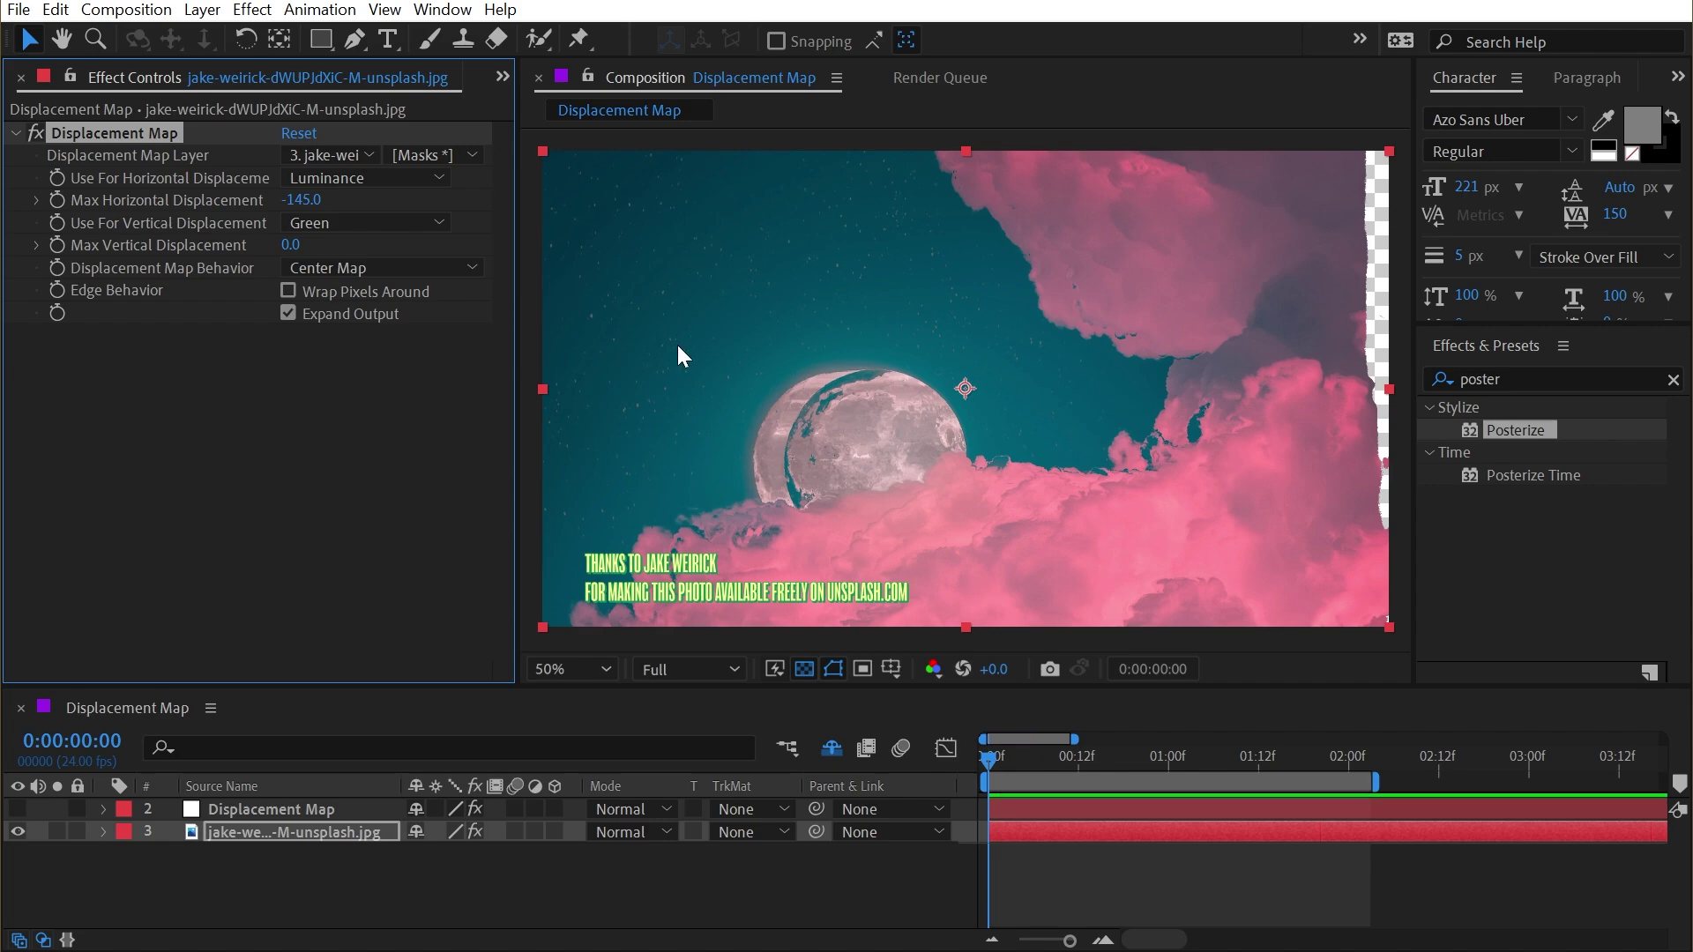
left_click_drag(300, 199, 29, 185)
left_click_drag(187, 188, 281, 303)
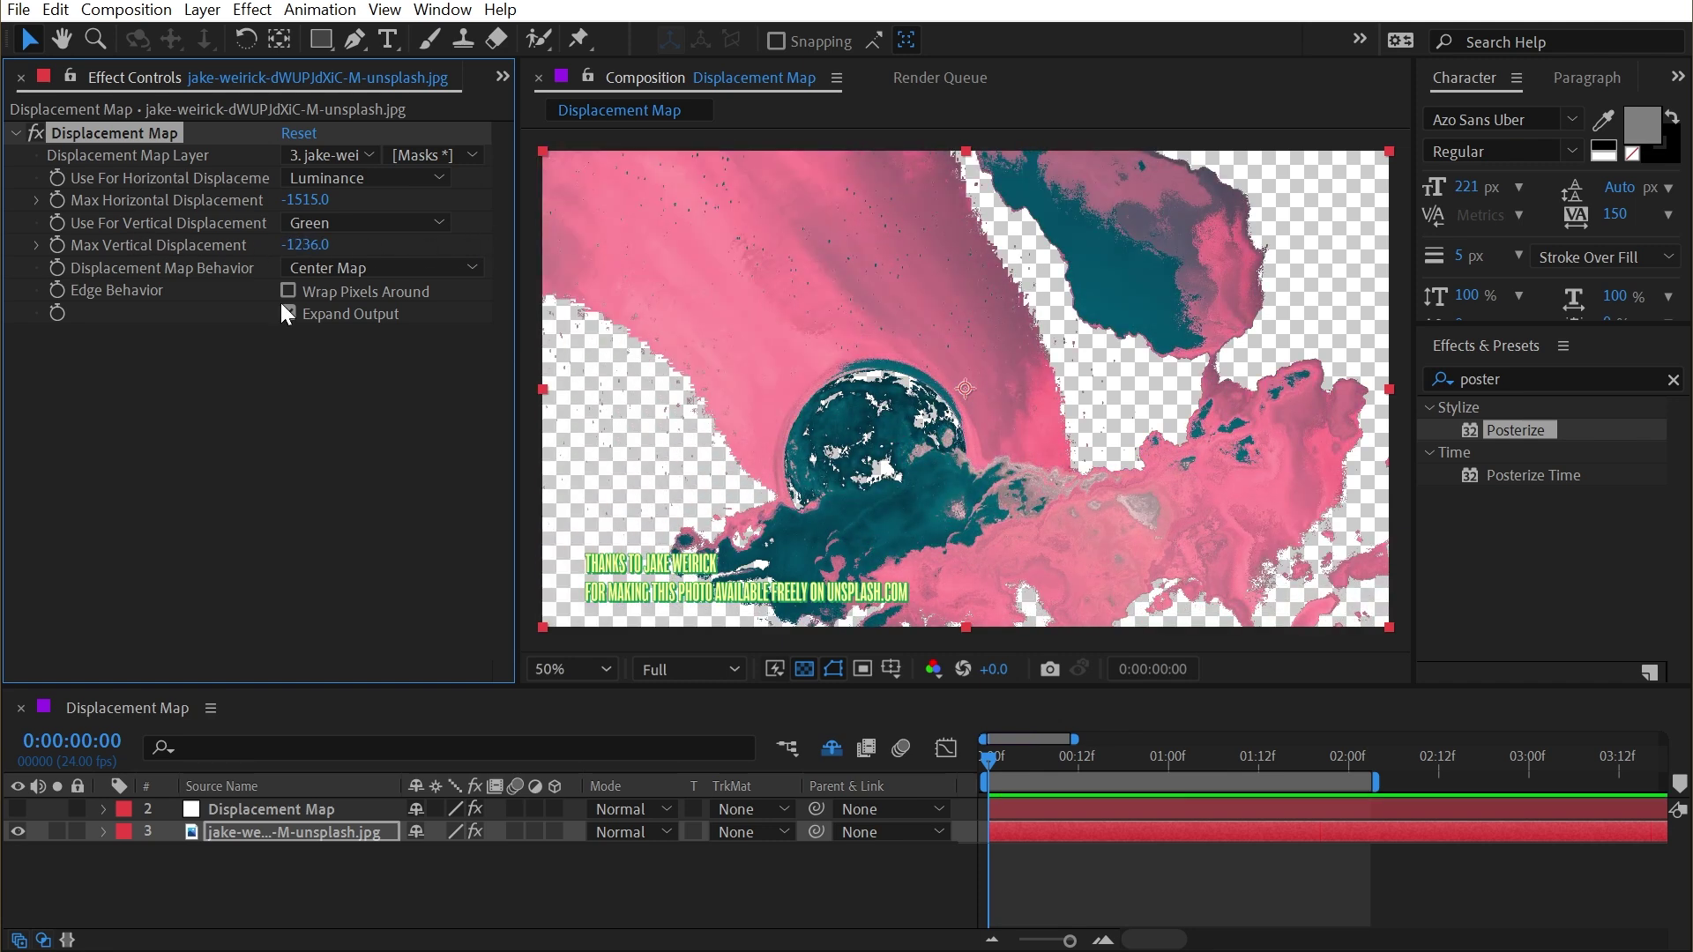
Step: Set the map layer to '2. Displacement Map' and make that layer visible
left_click(328, 154)
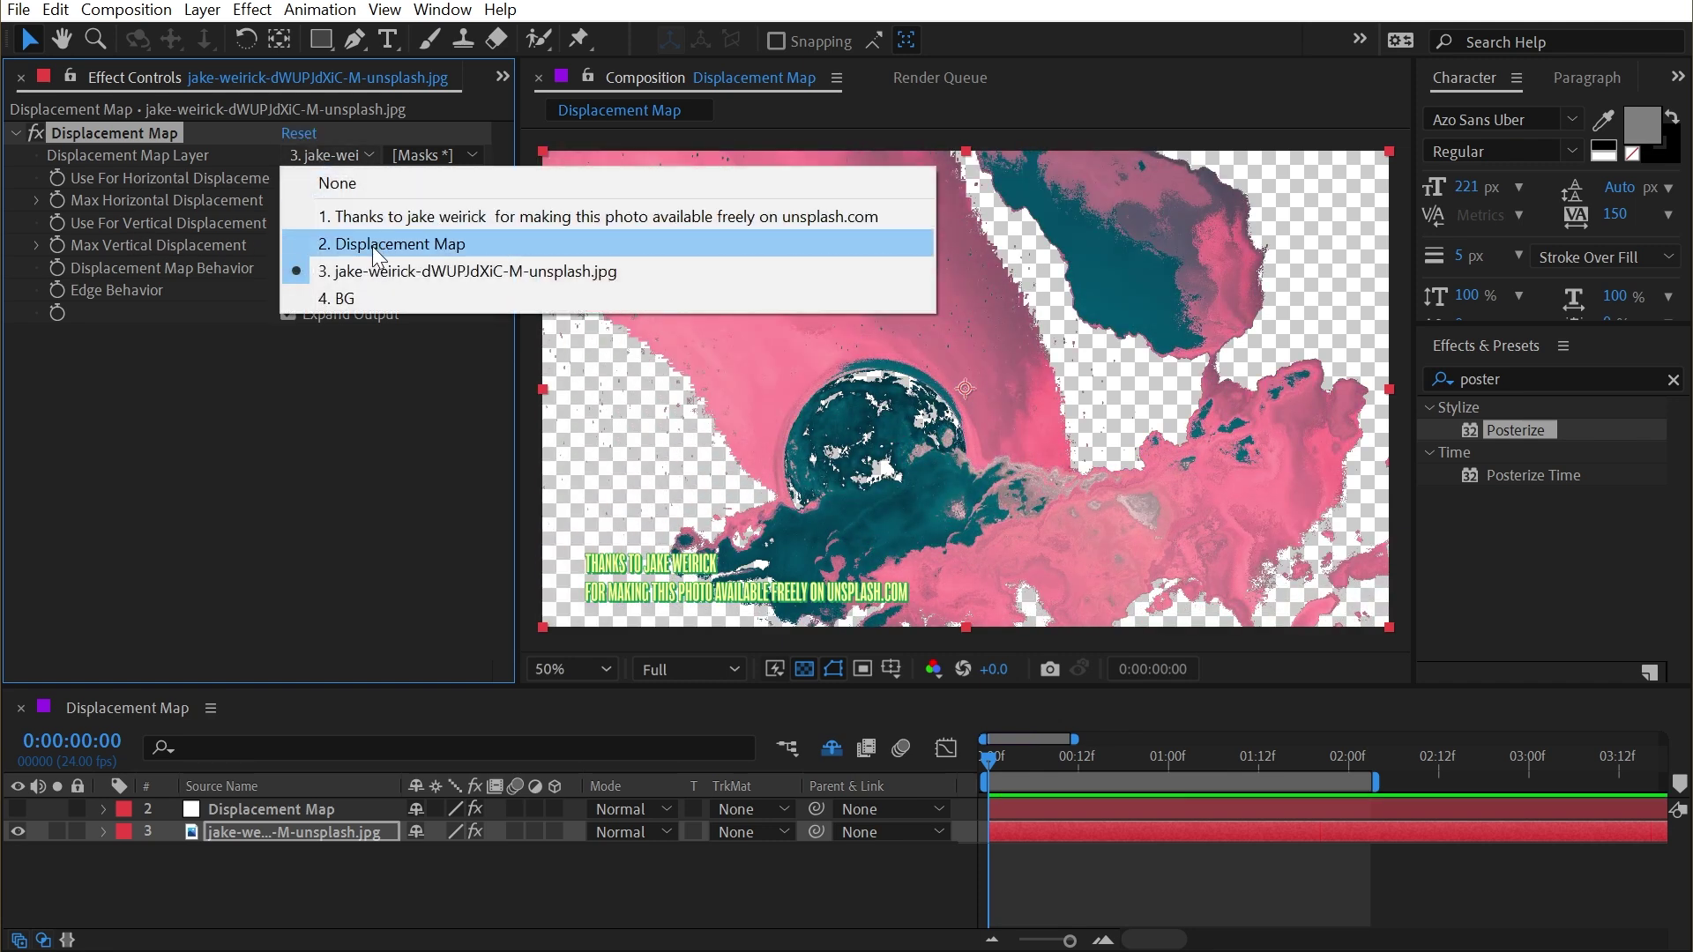
left_click(372, 245)
left_click(18, 809)
left_click(271, 809)
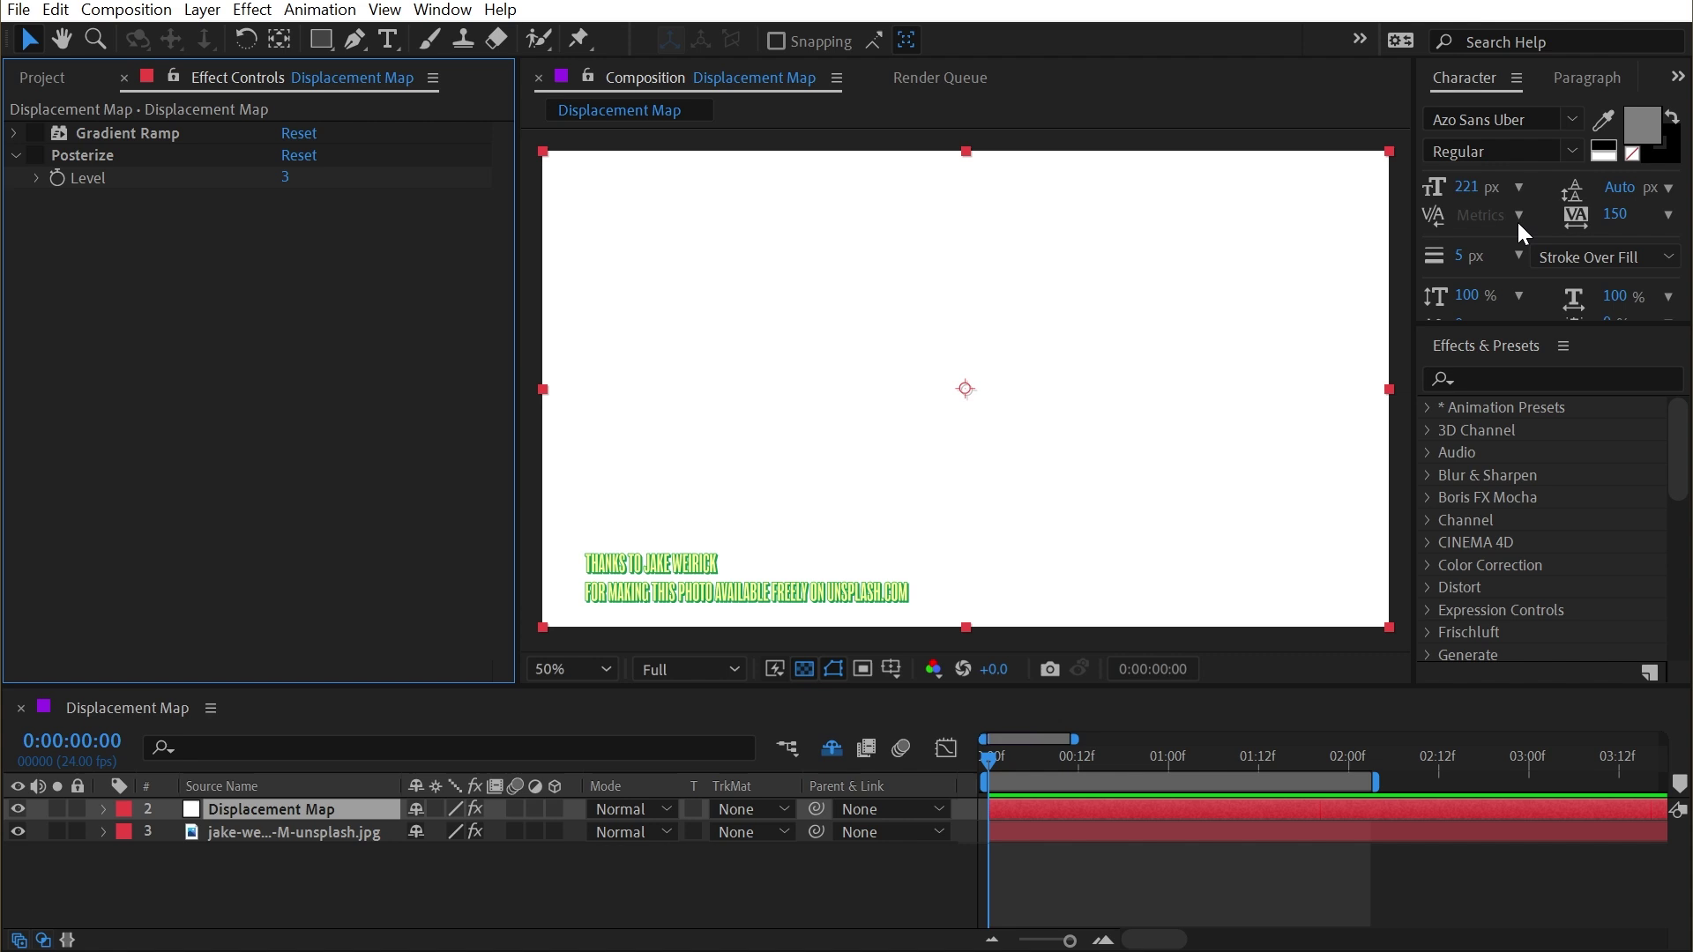
Step: Add Turbulent Noise to layer 2 (Contrast 193, Brightness 19, Scale 209), then hide it
left_click(1500, 370)
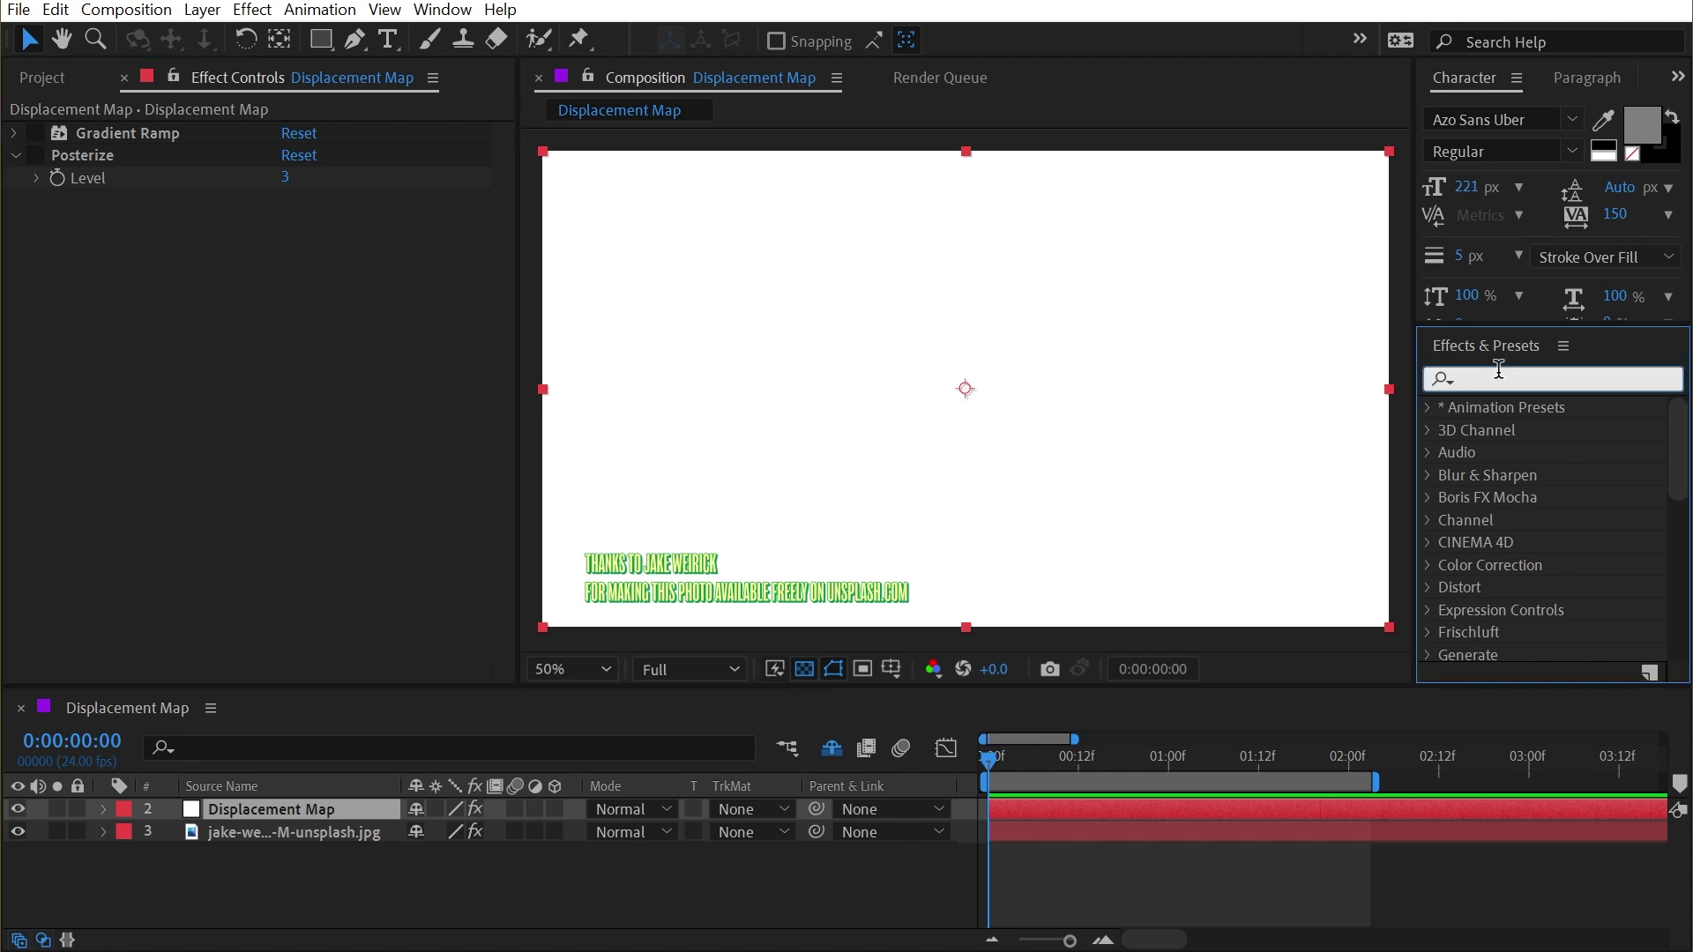
type("turbulent")
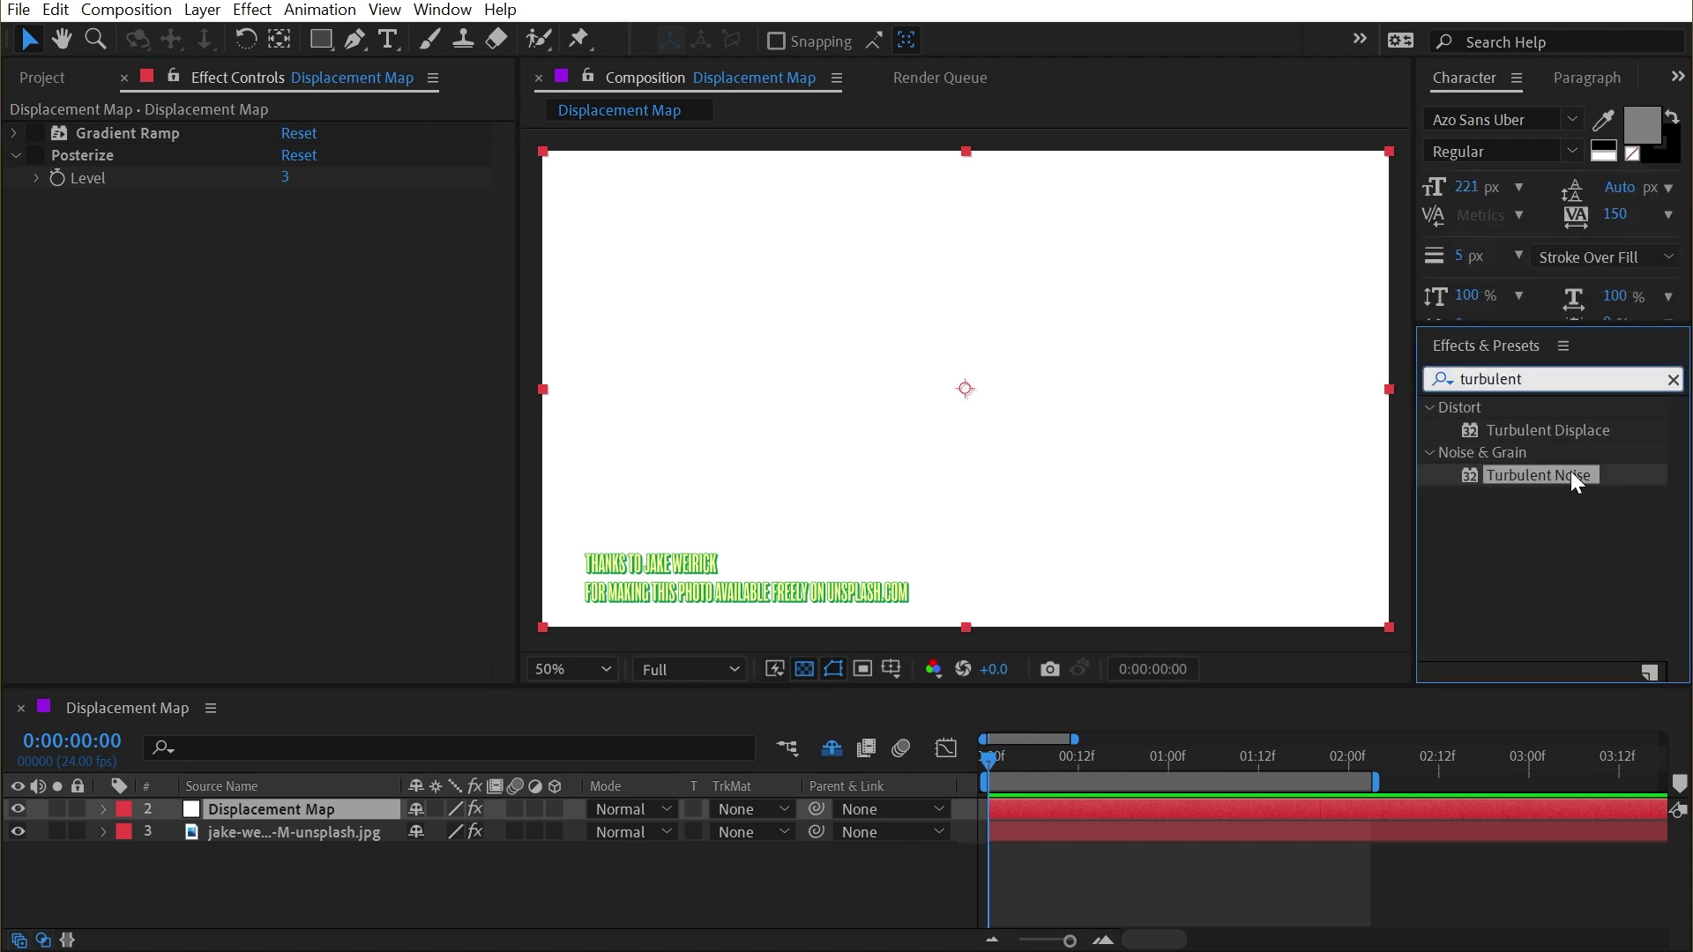
left_click_drag(1570, 471, 441, 426)
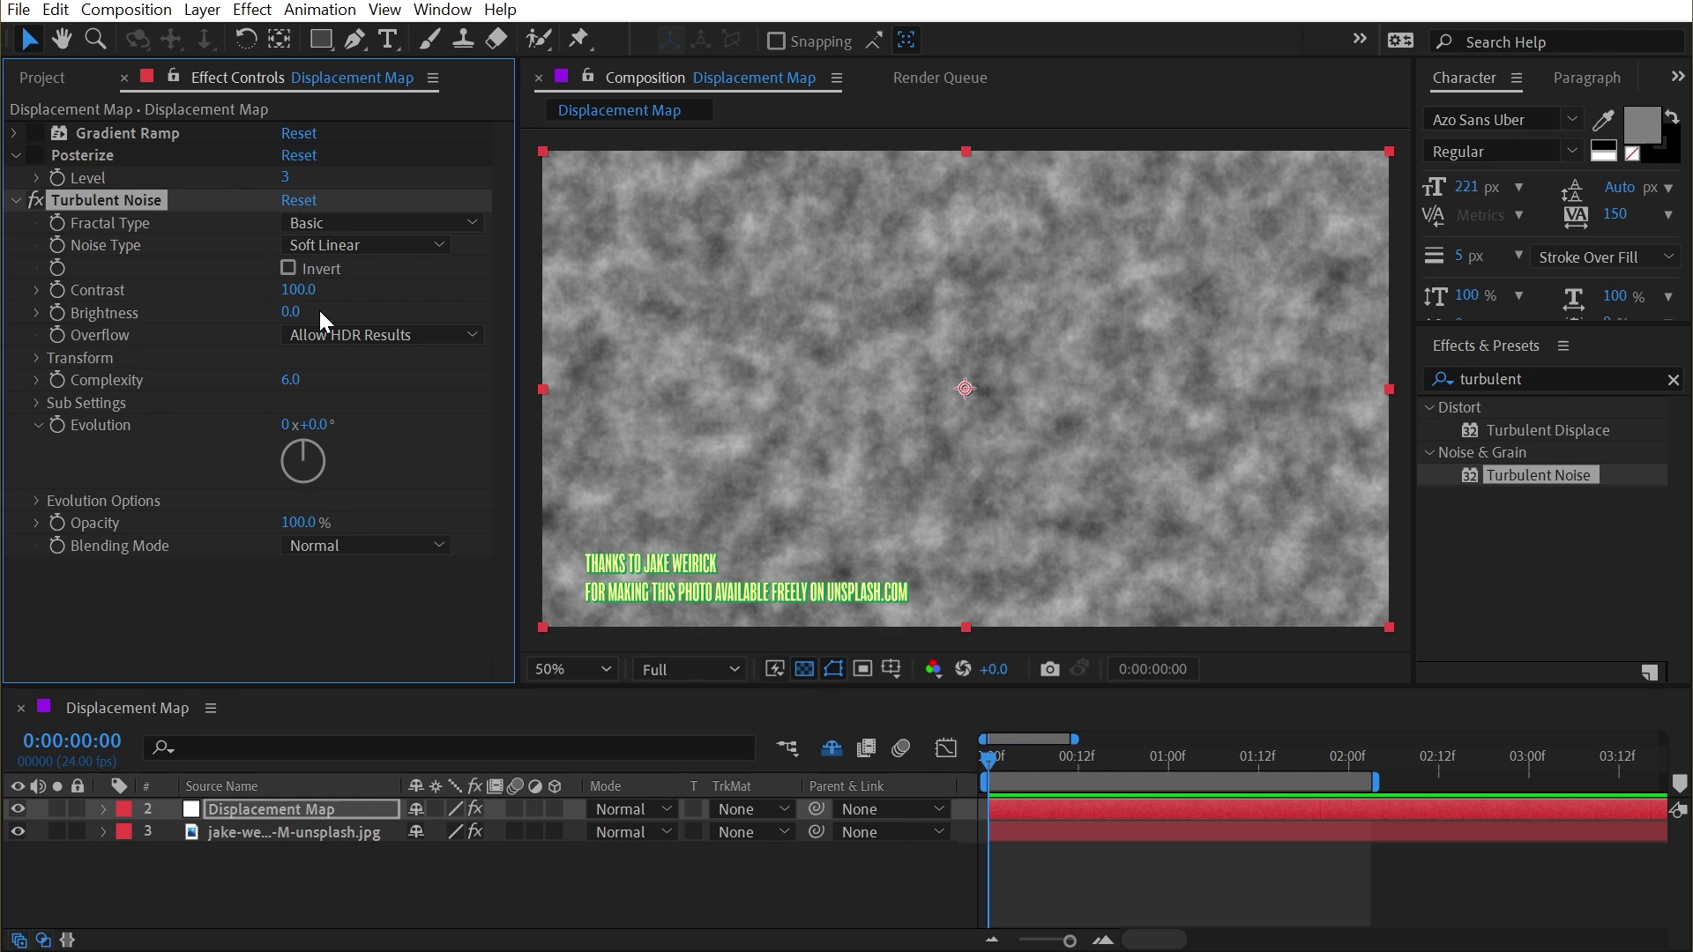
left_click_drag(306, 290, 389, 302)
left_click(36, 358)
left_click_drag(302, 427, 398, 427)
left_click(17, 808)
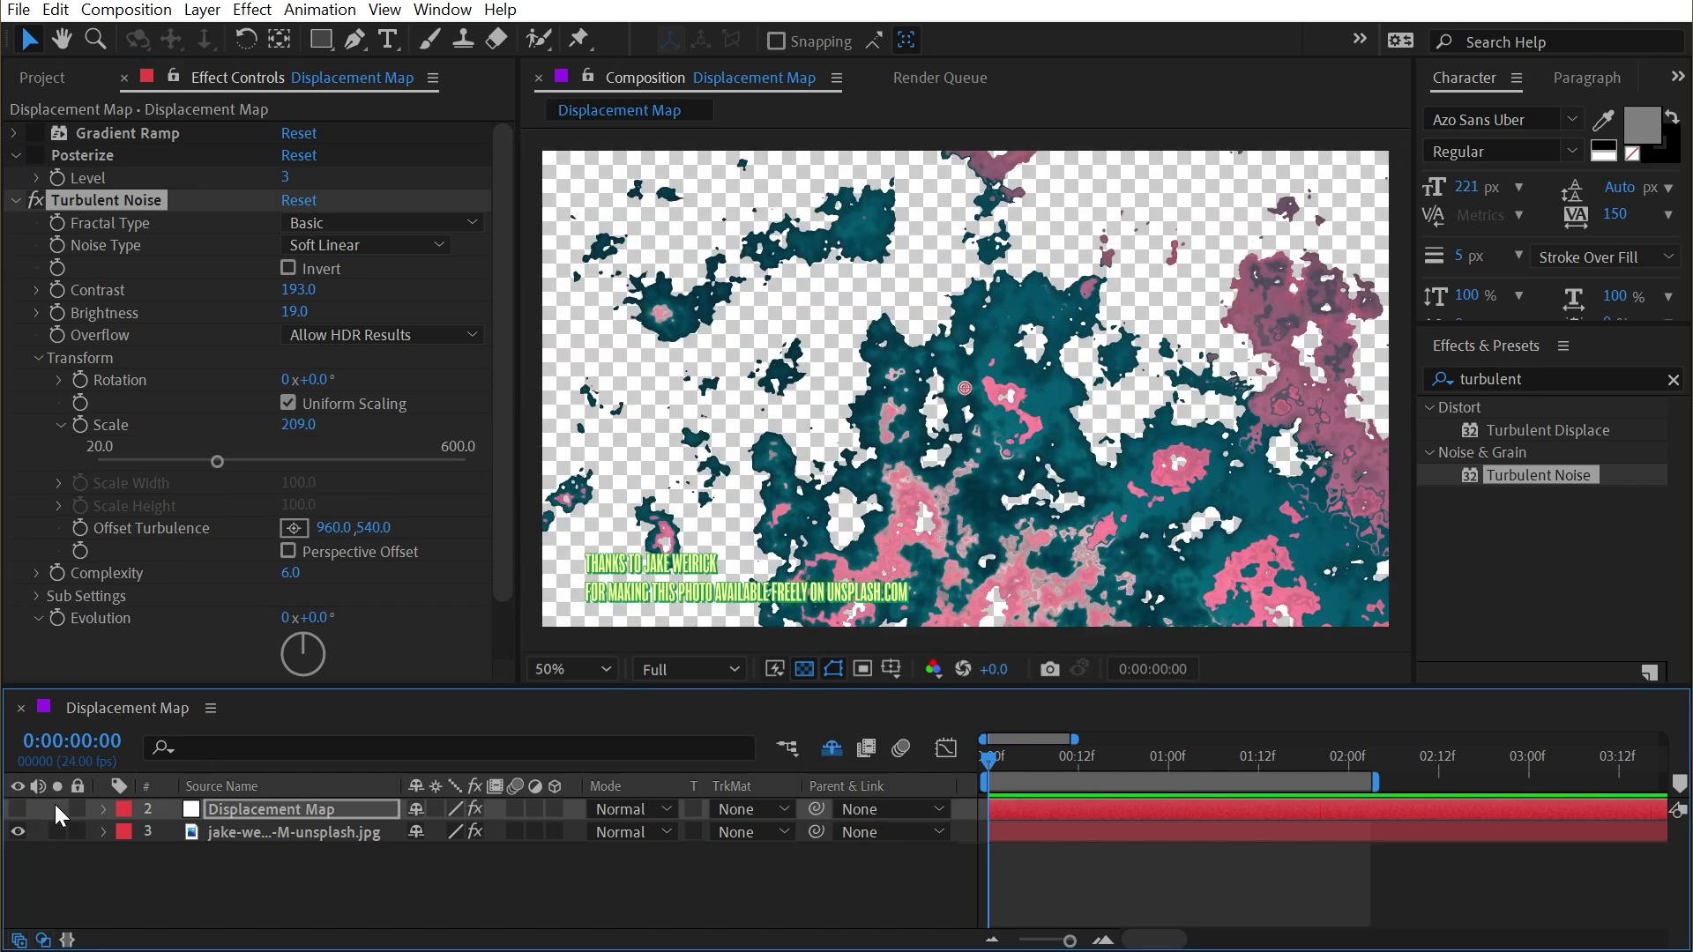
Step: Set the photo's displacement channels to Luminance with Max Horizontal 496 and Max Vertical 187
left_click(245, 832)
left_click(306, 201)
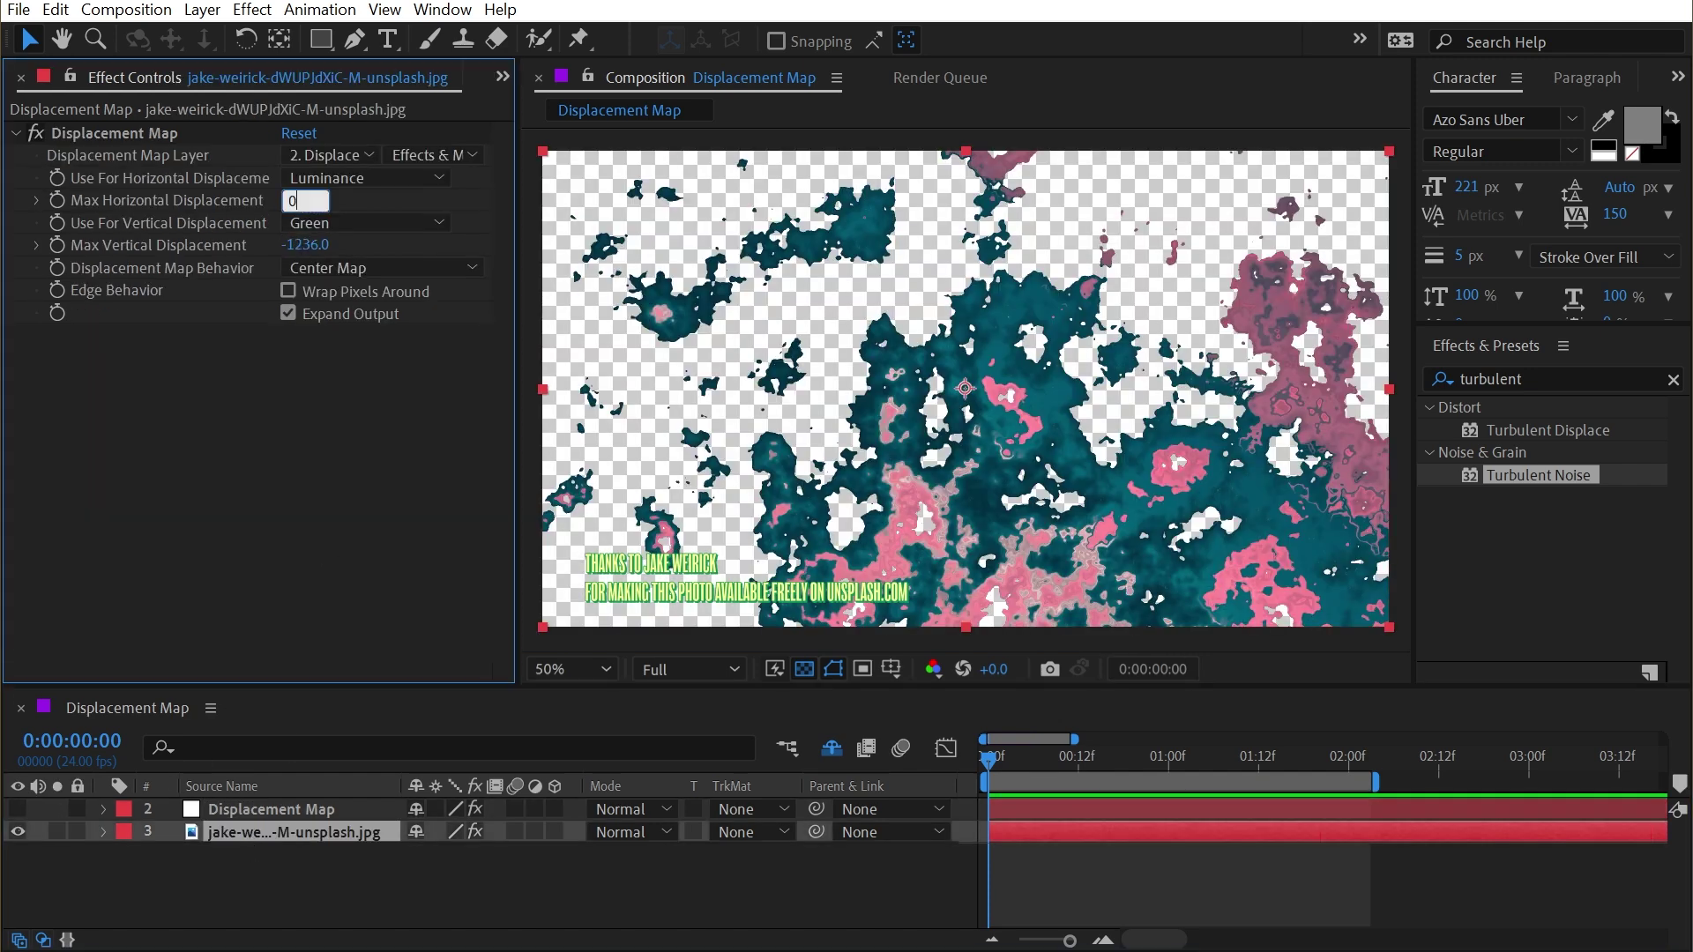
key("Return")
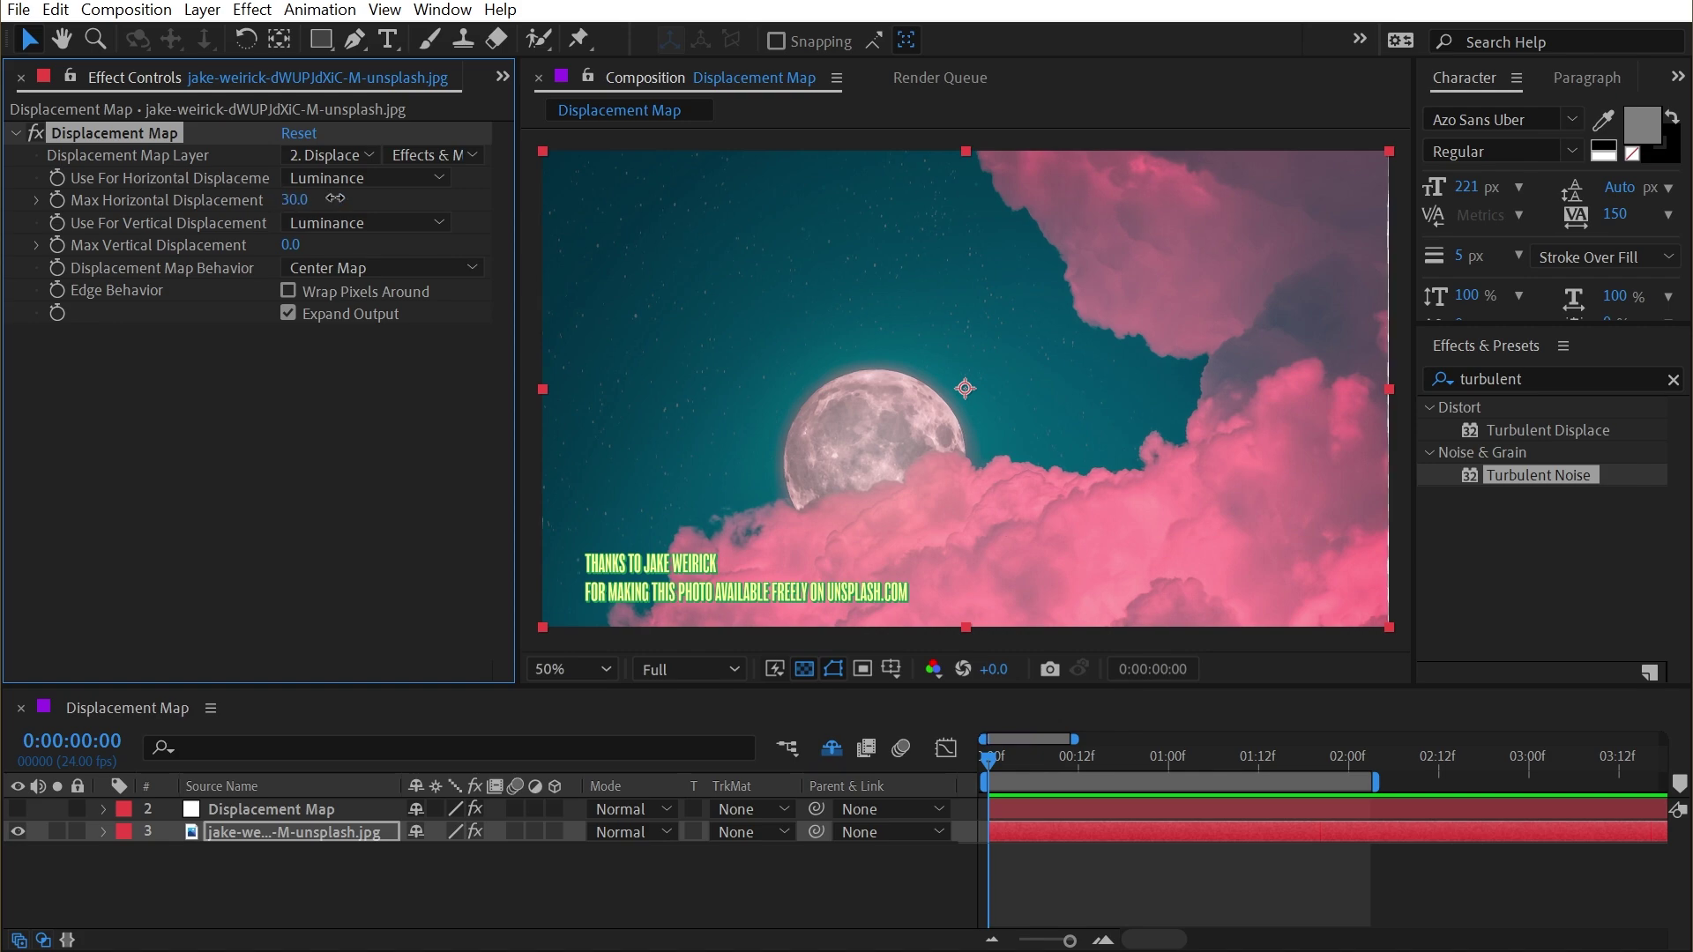
left_click_drag(335, 198, 522, 234)
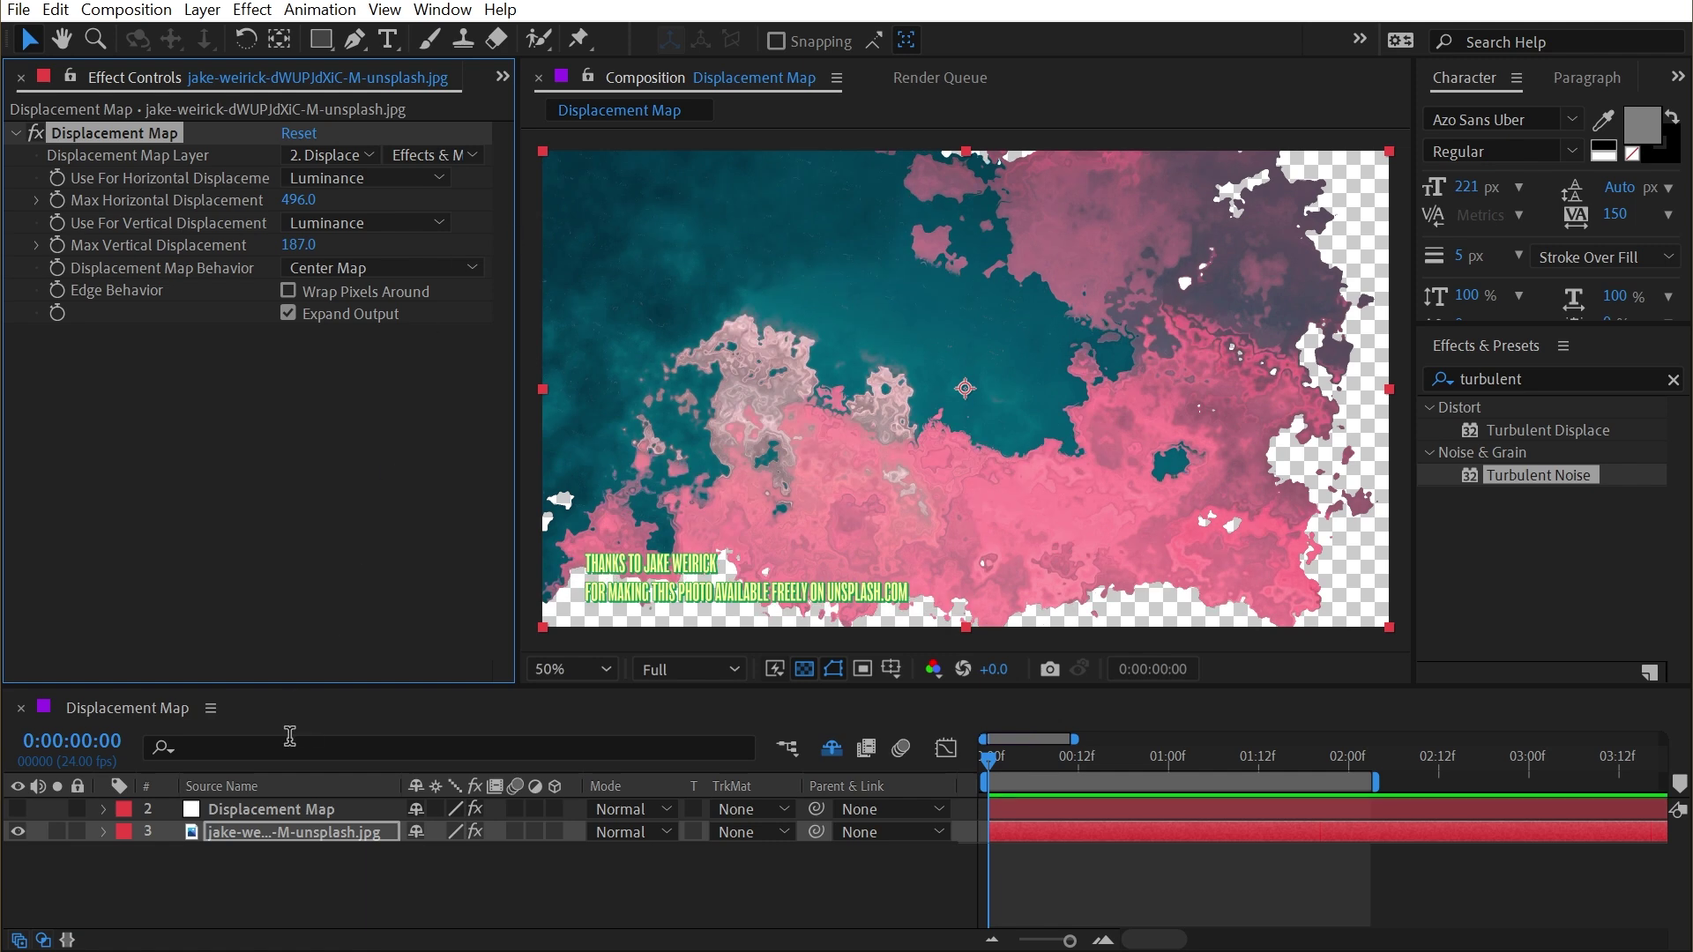
Step: Keyframe the noise Evolution from 0x+0° at the start to 3x+181° at two seconds
left_click(221, 812)
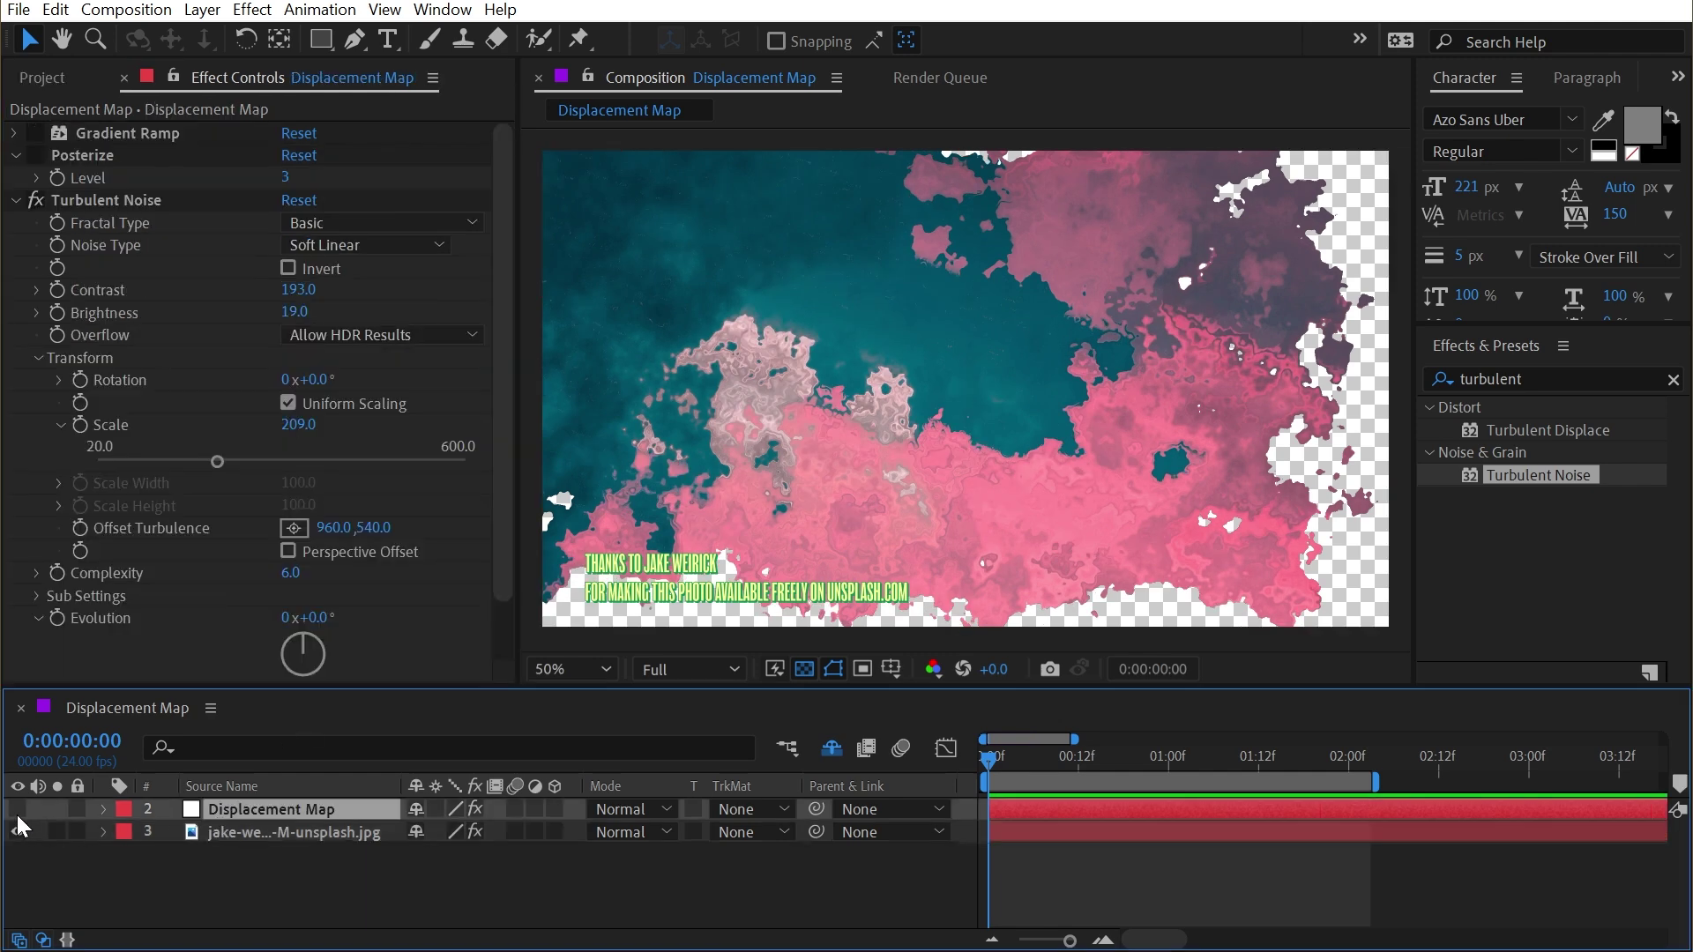
left_click(58, 618)
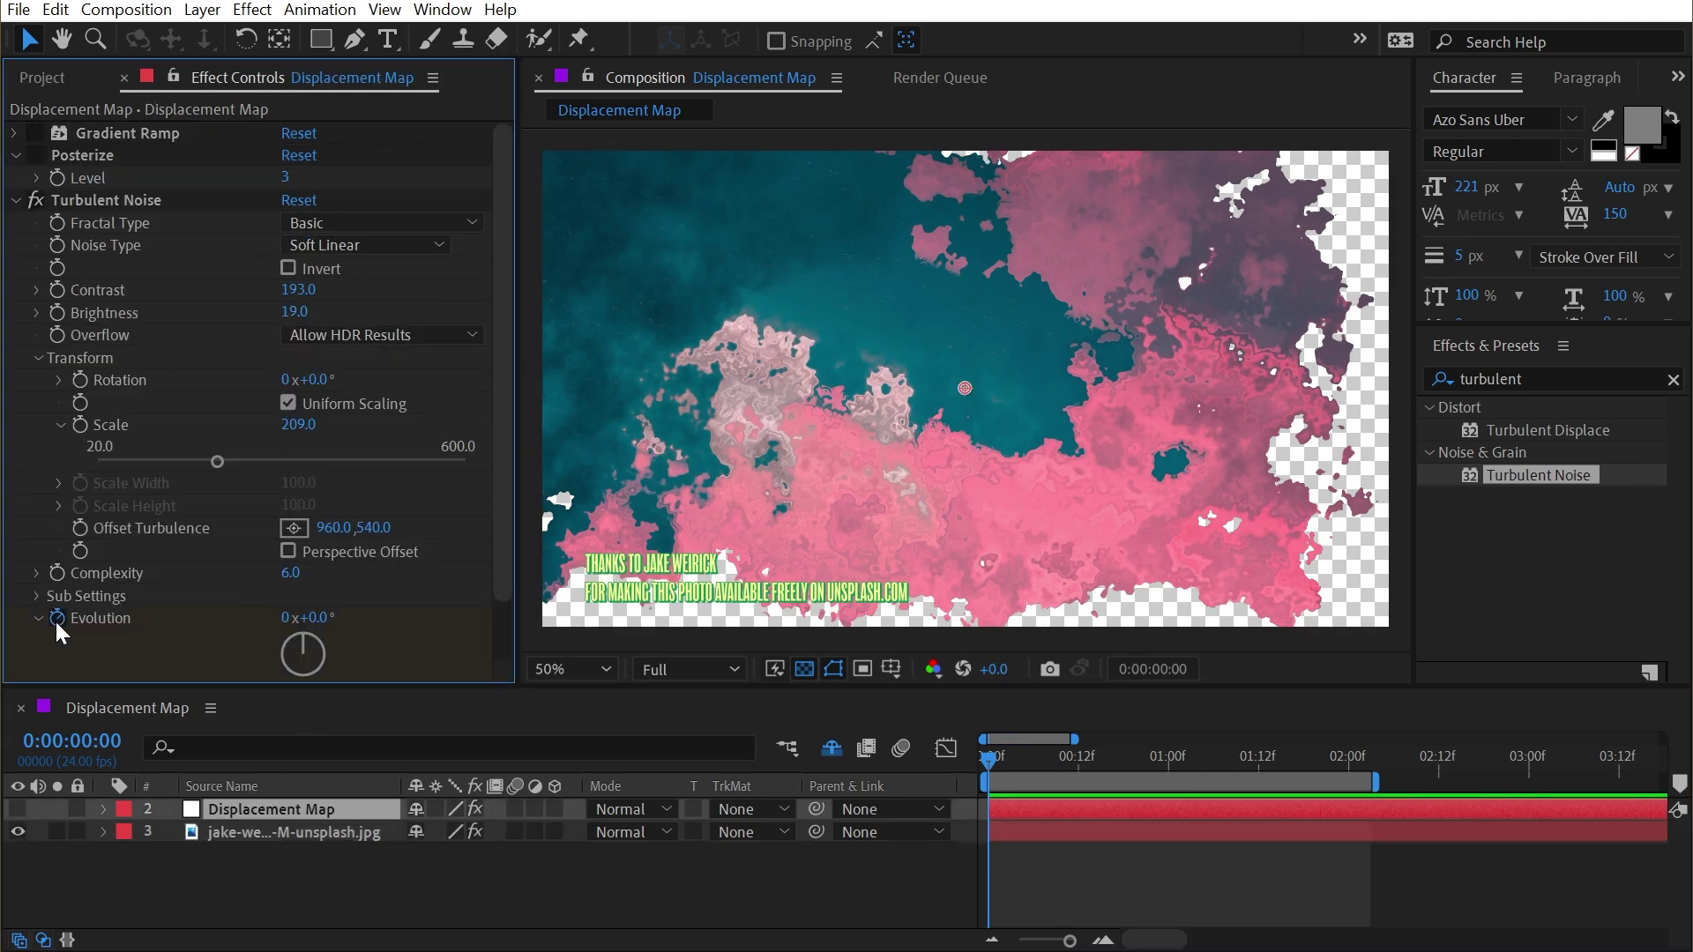
left_click_drag(1020, 761, 1350, 769)
left_click_drag(322, 617, 493, 635)
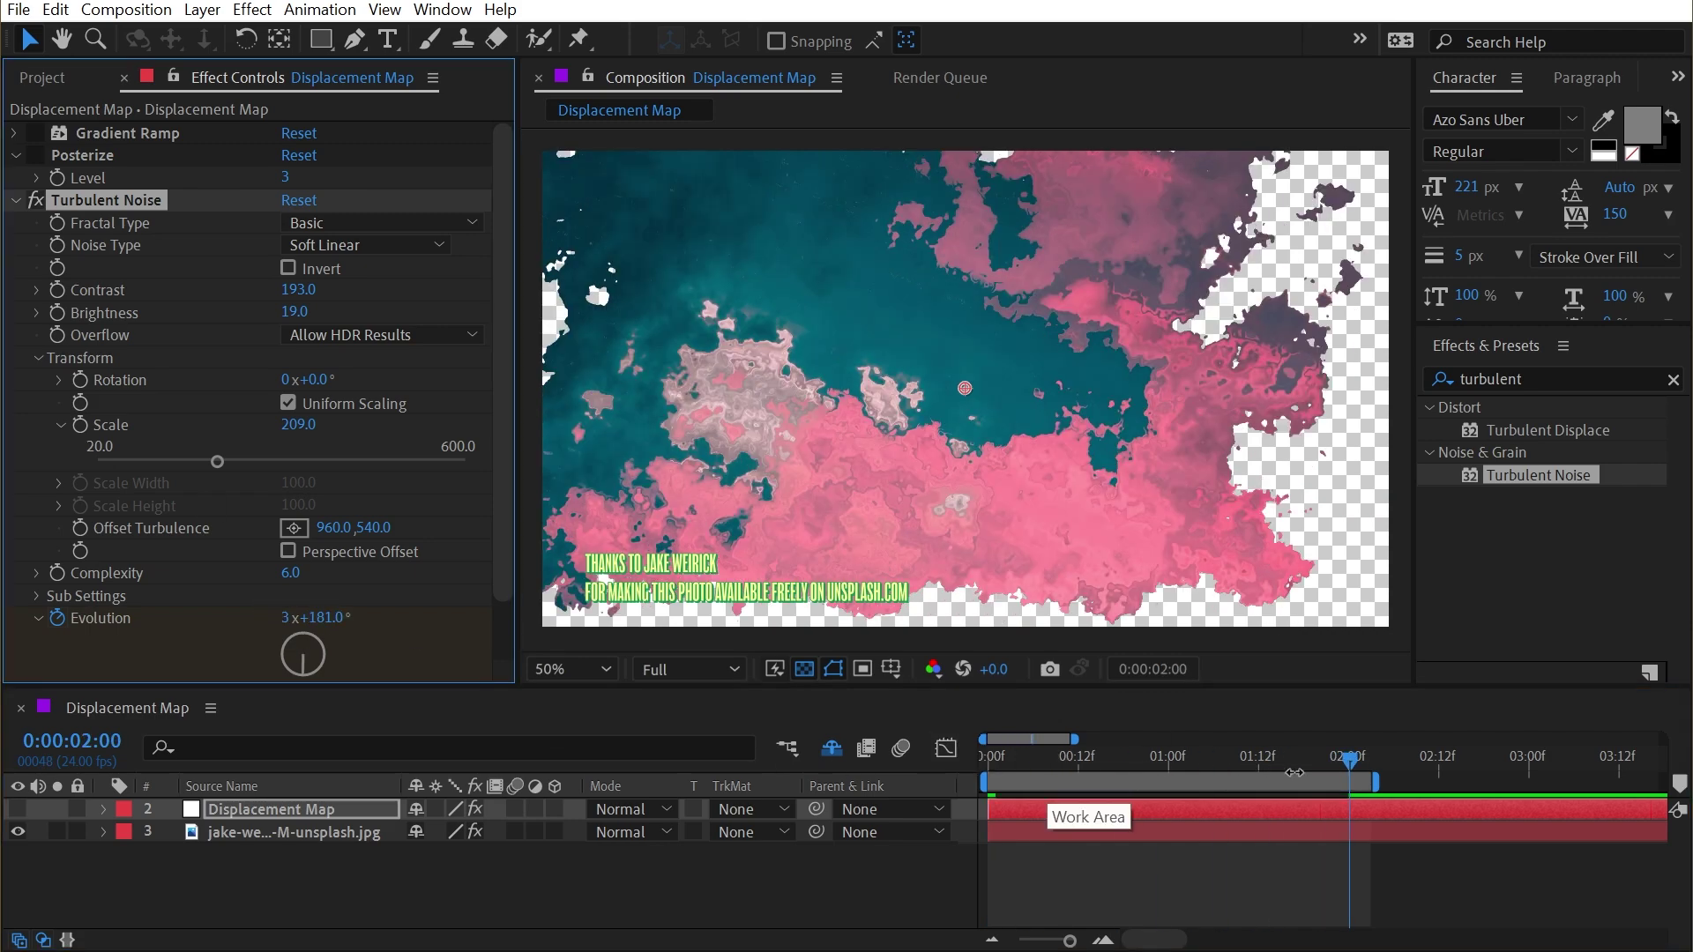
Step: Return to the first frame and preview the moving displacement
key("Home")
key("space")
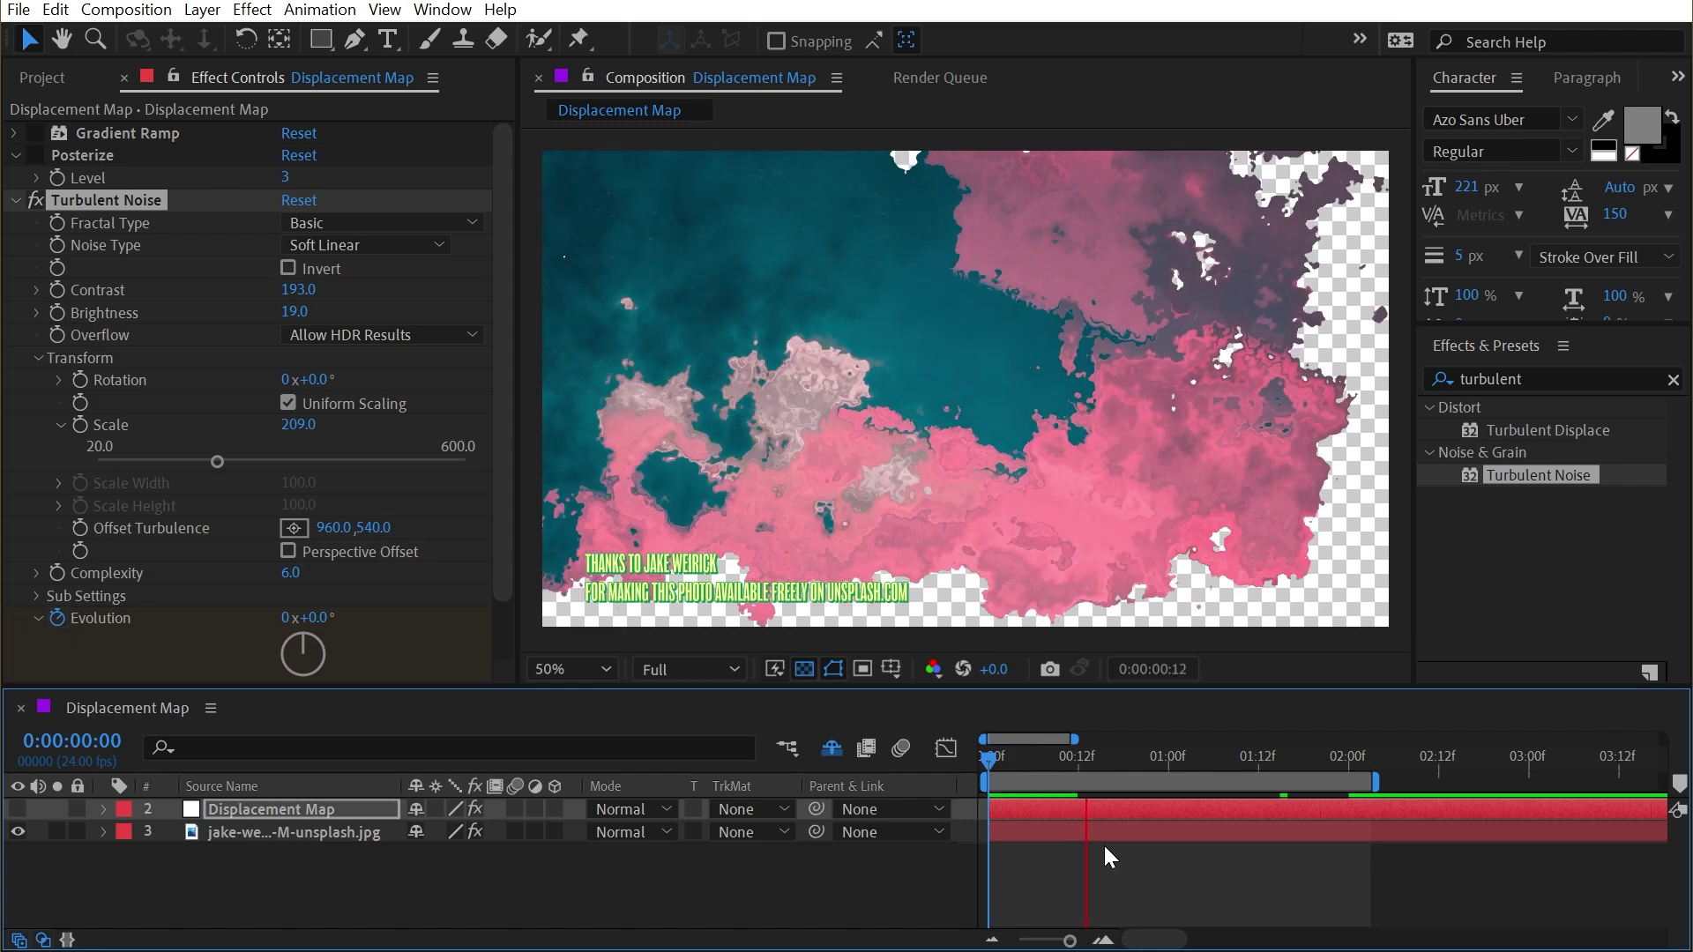
left_click(1246, 753)
key("space")
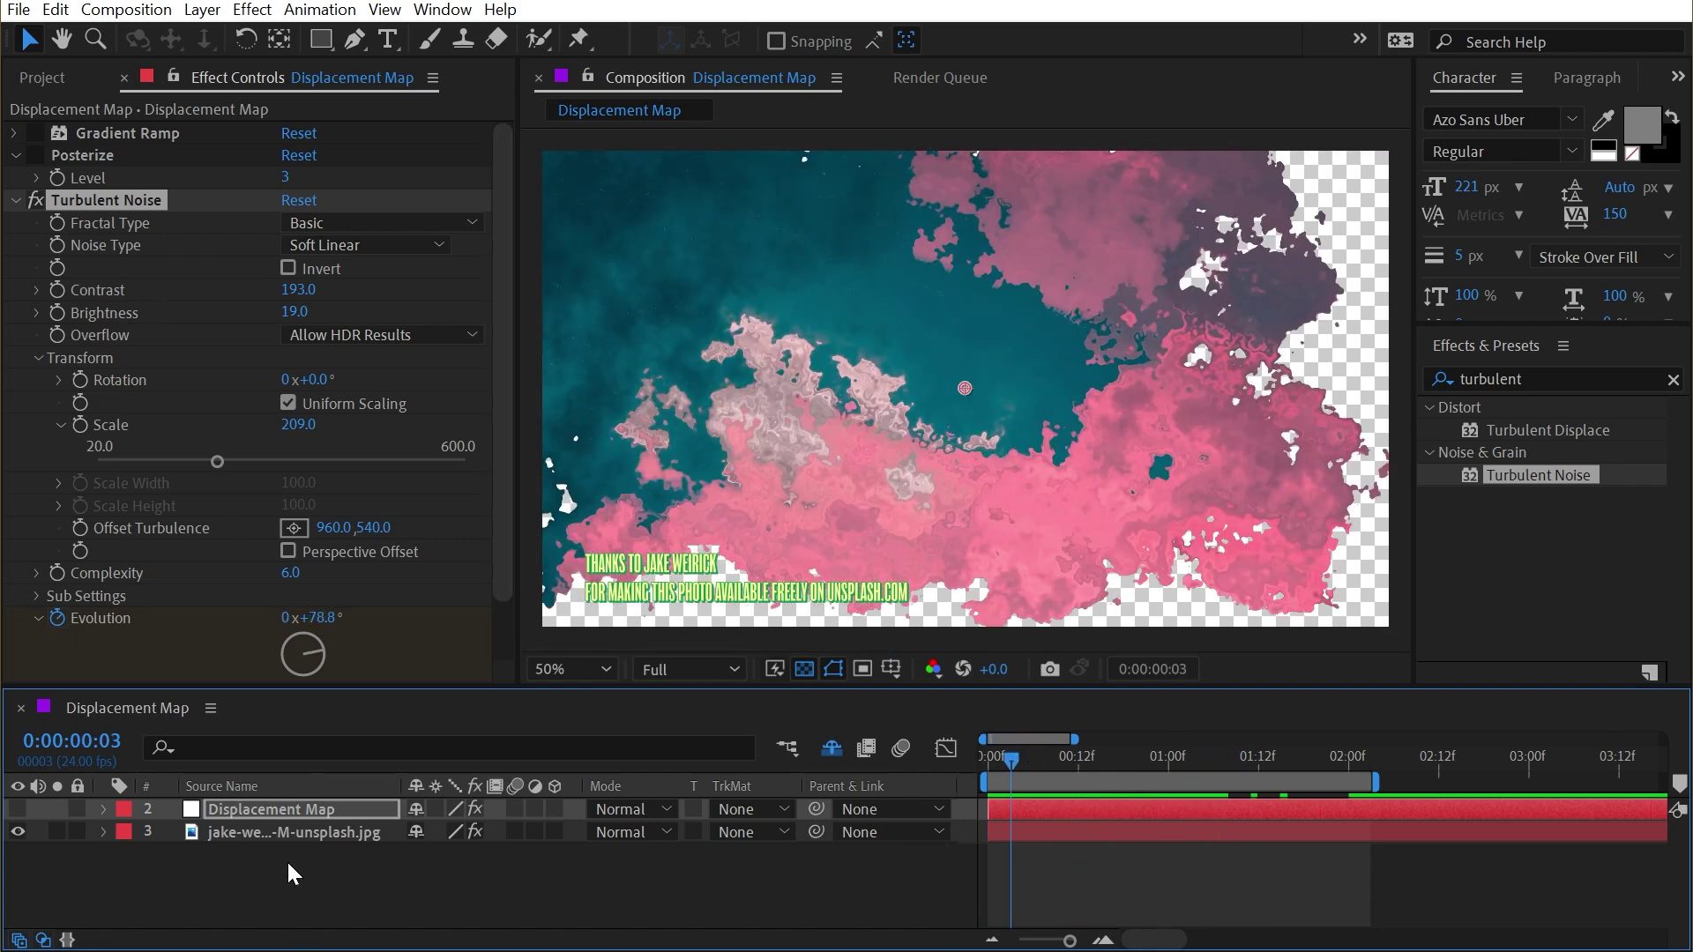
Step: At frame 16, set the photo's Max Horizontal and Vertical Displacement to 0
left_click(293, 833)
key("Home")
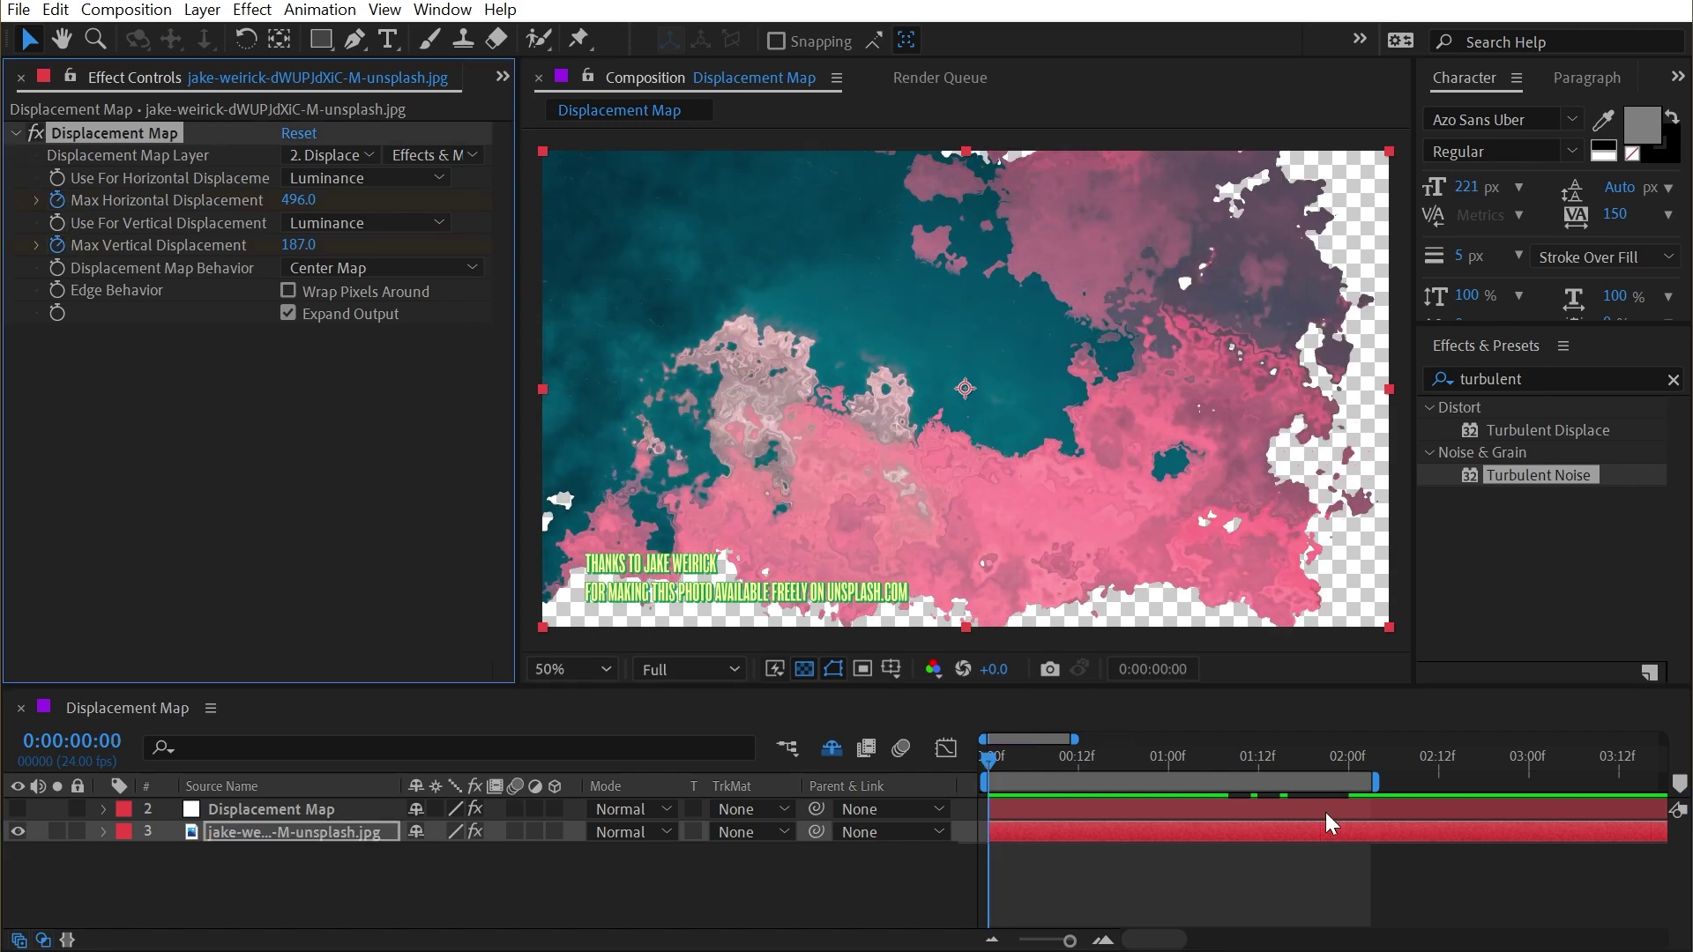
left_click_drag(1028, 769, 1111, 776)
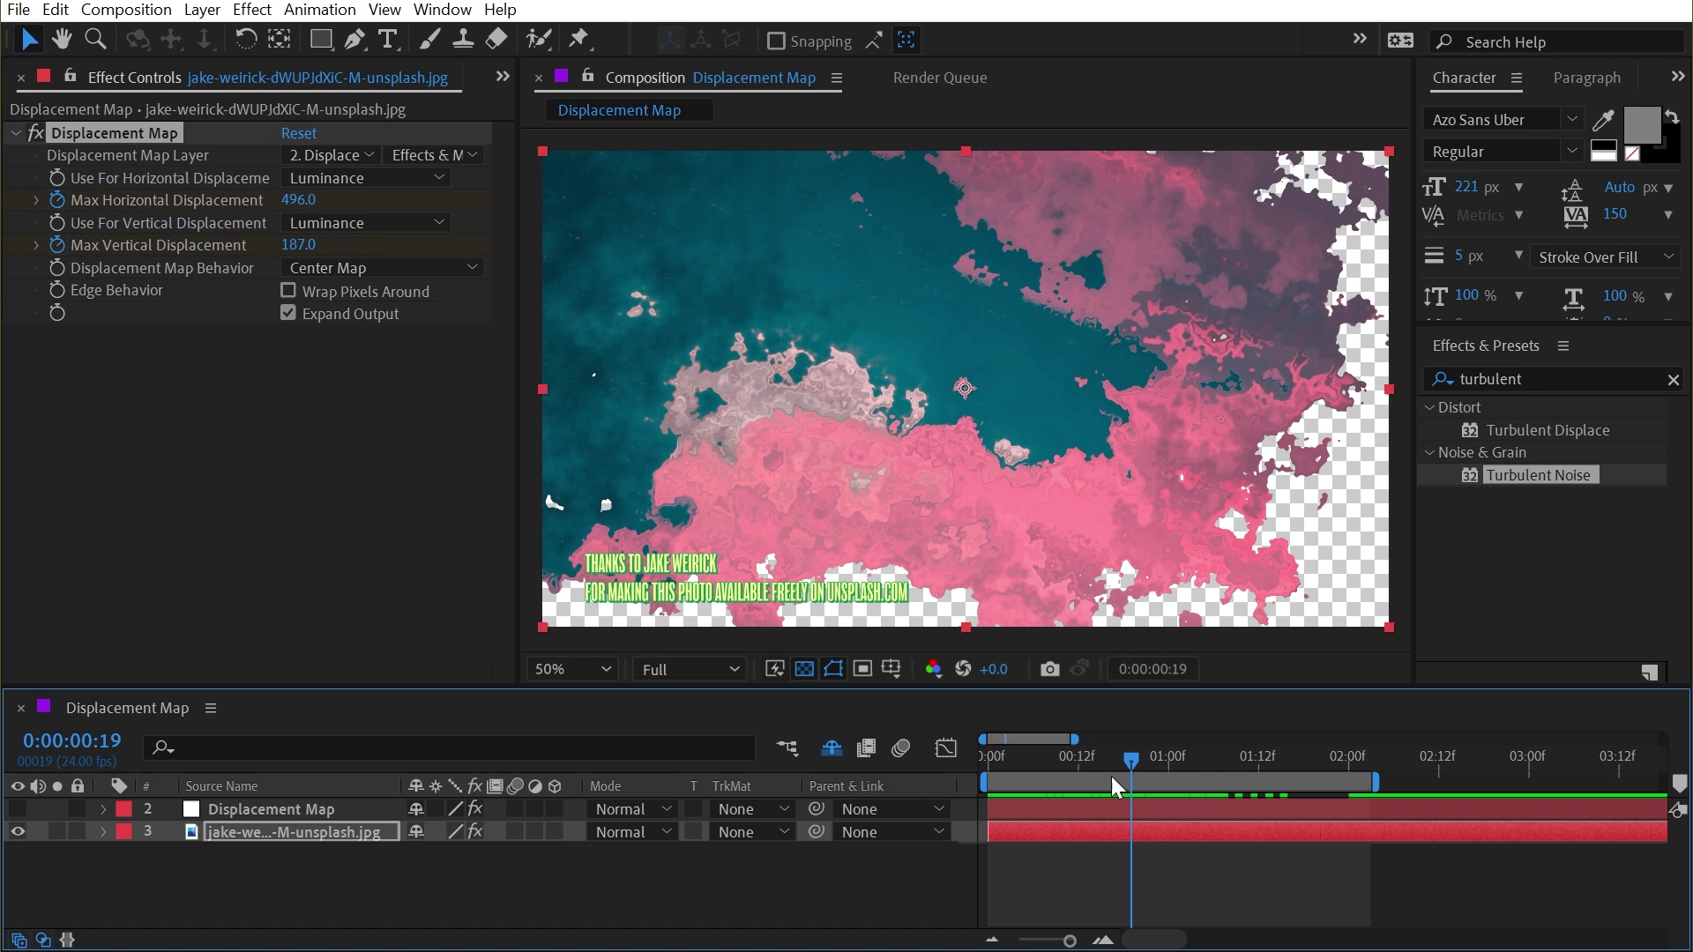
left_click(294, 200)
type("0")
key("Return")
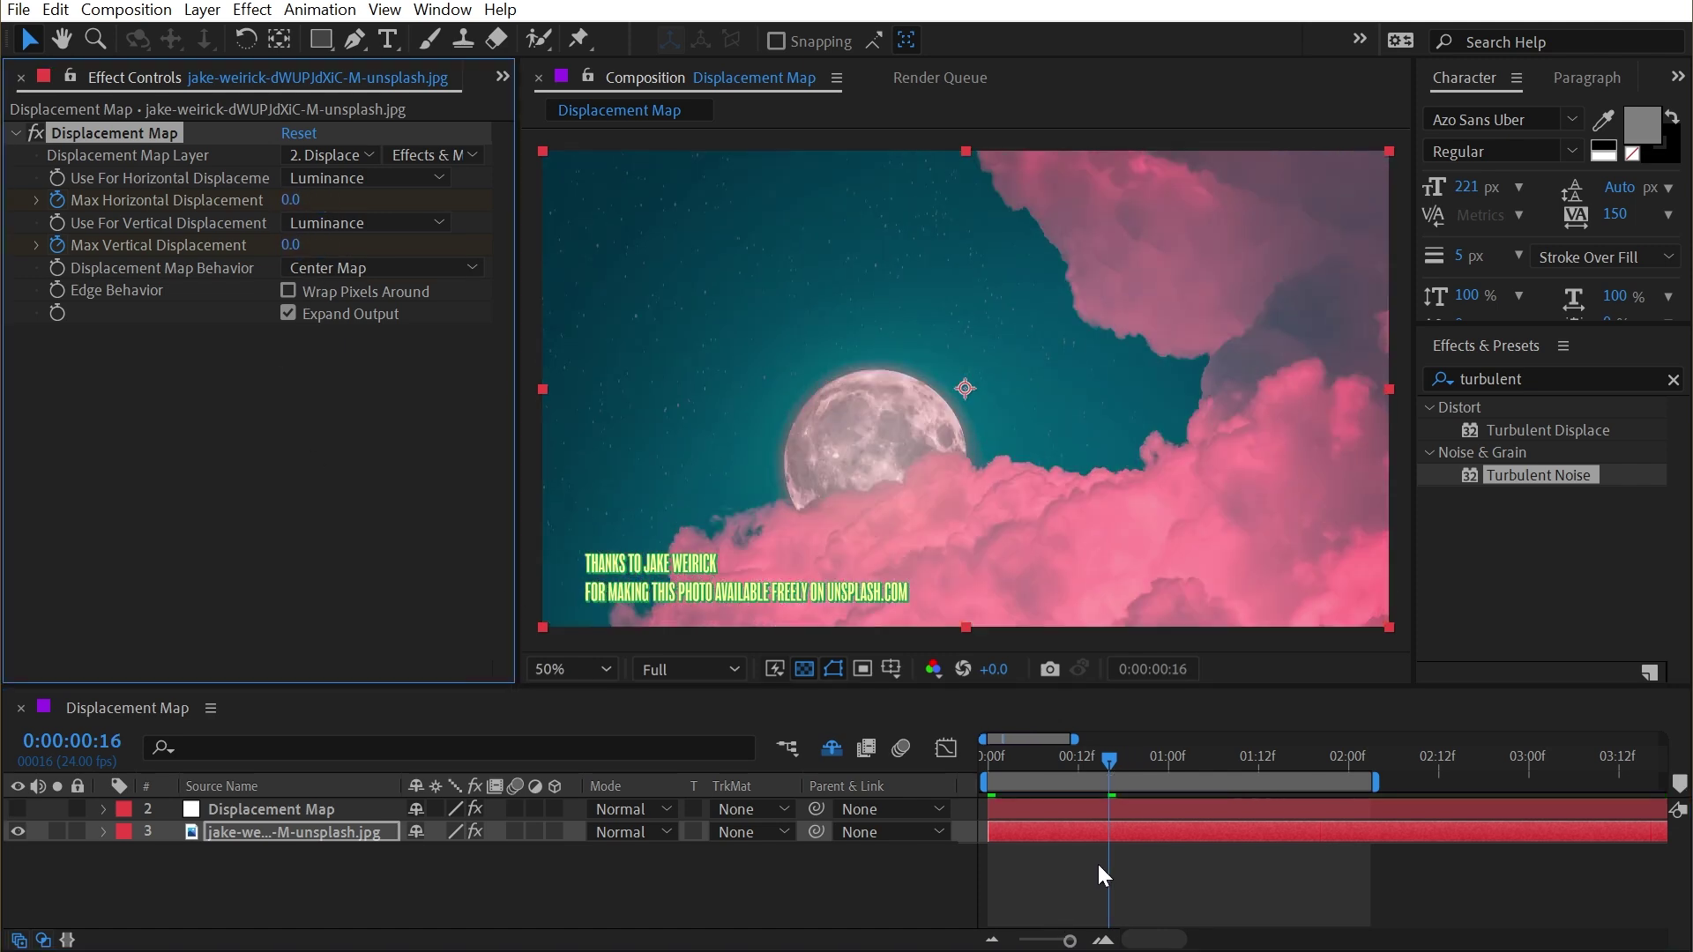
Step: Ease all the displacement keyframes with F9 and preview the transition
key("u")
left_click_drag(1140, 848, 968, 894)
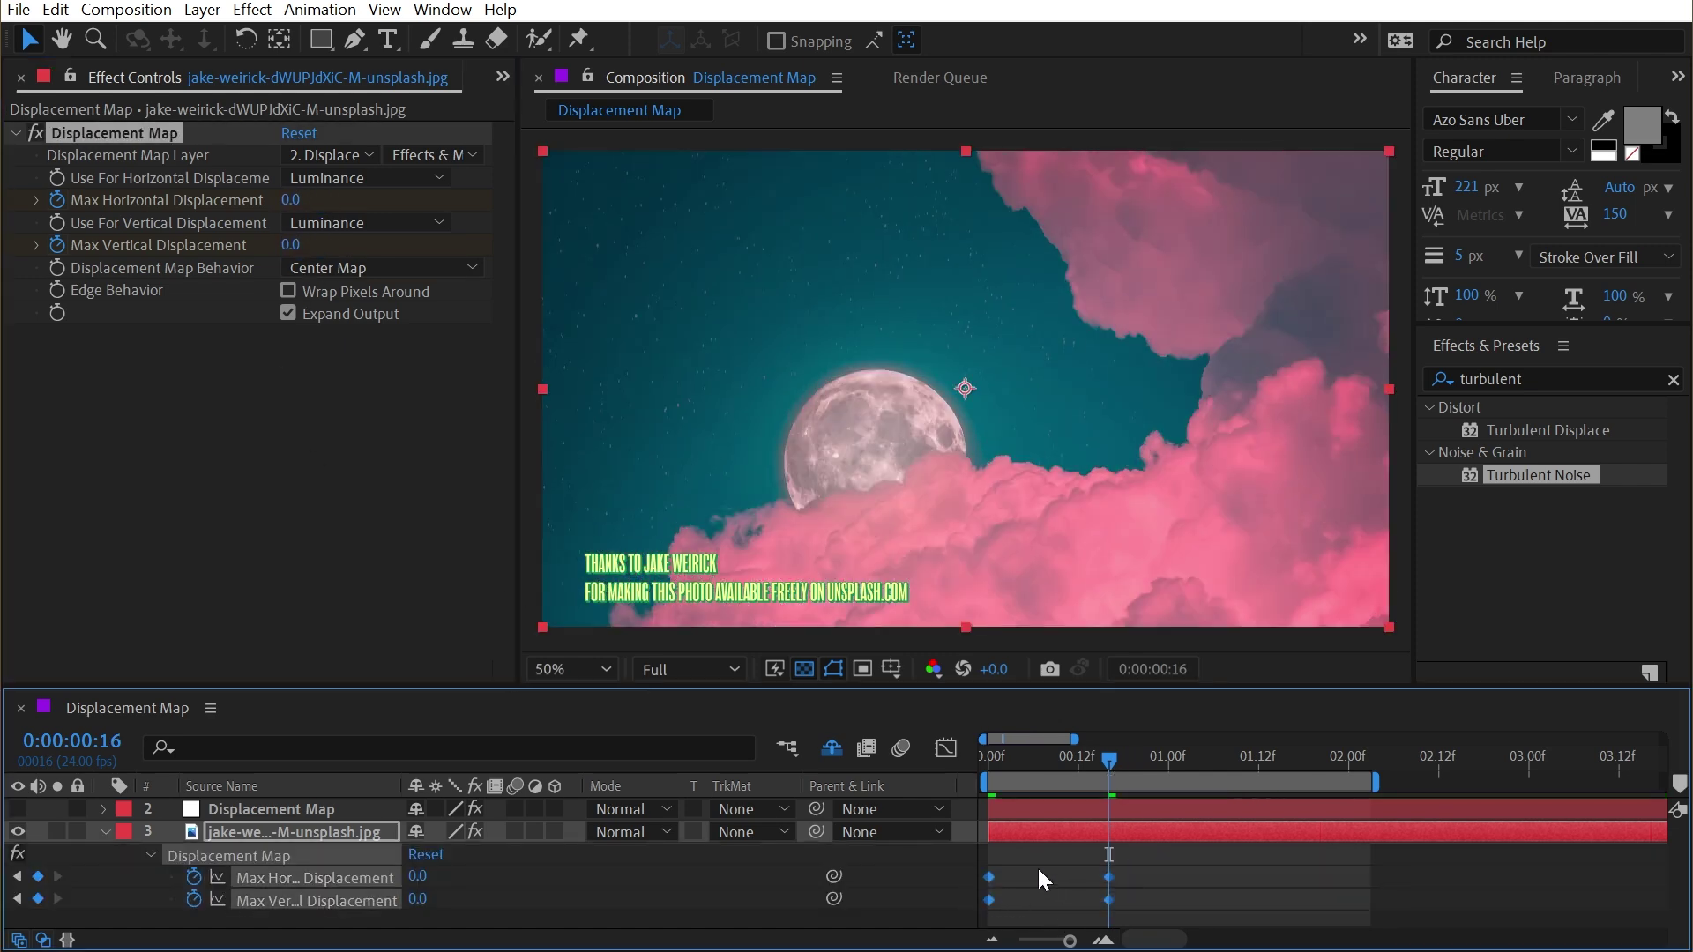
key("F9")
key("space")
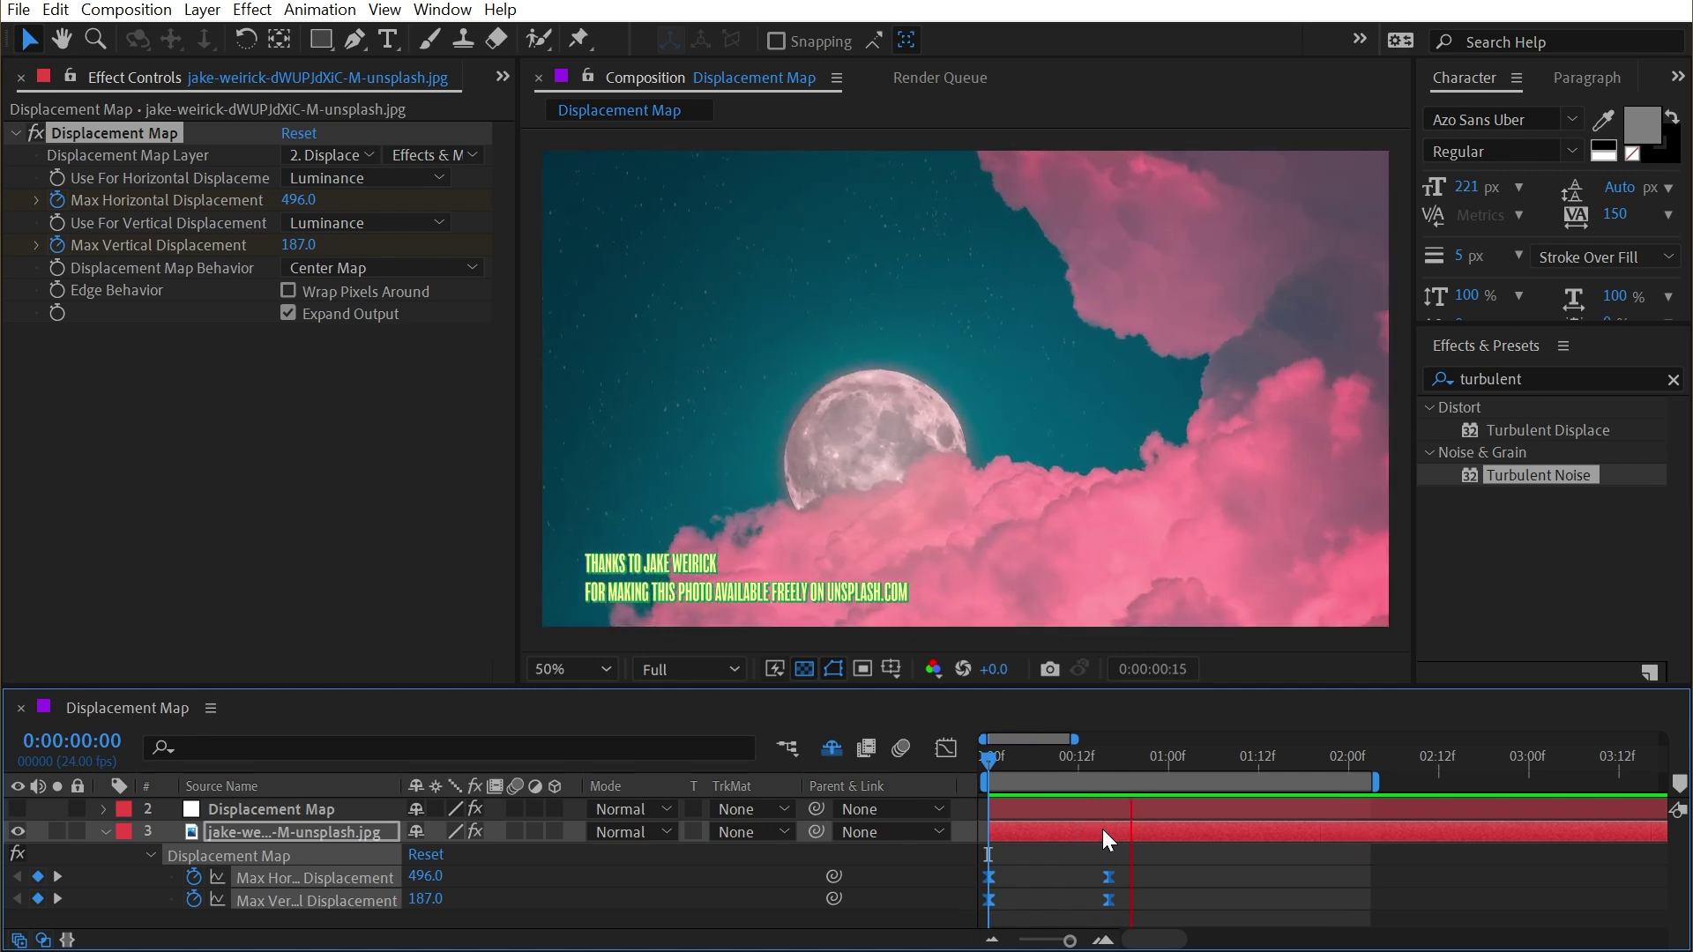
Step: Show the Displacement Map layer again and reset its Turbulent Noise to defaults
key("space")
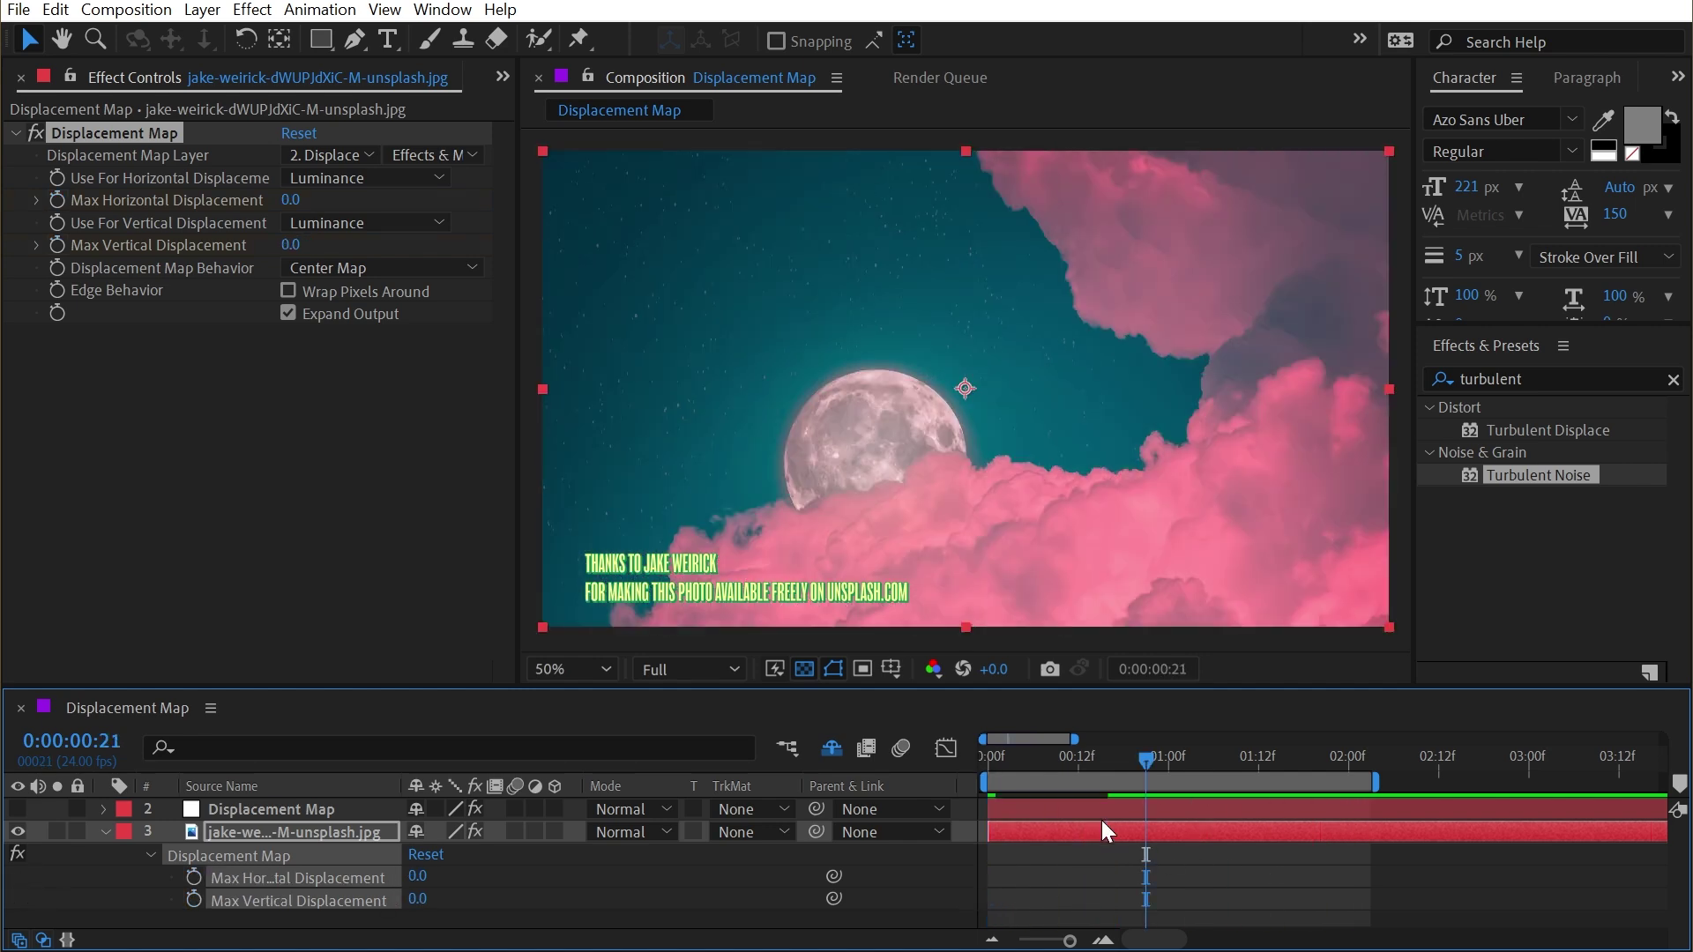
left_click(1093, 809)
left_click(17, 809)
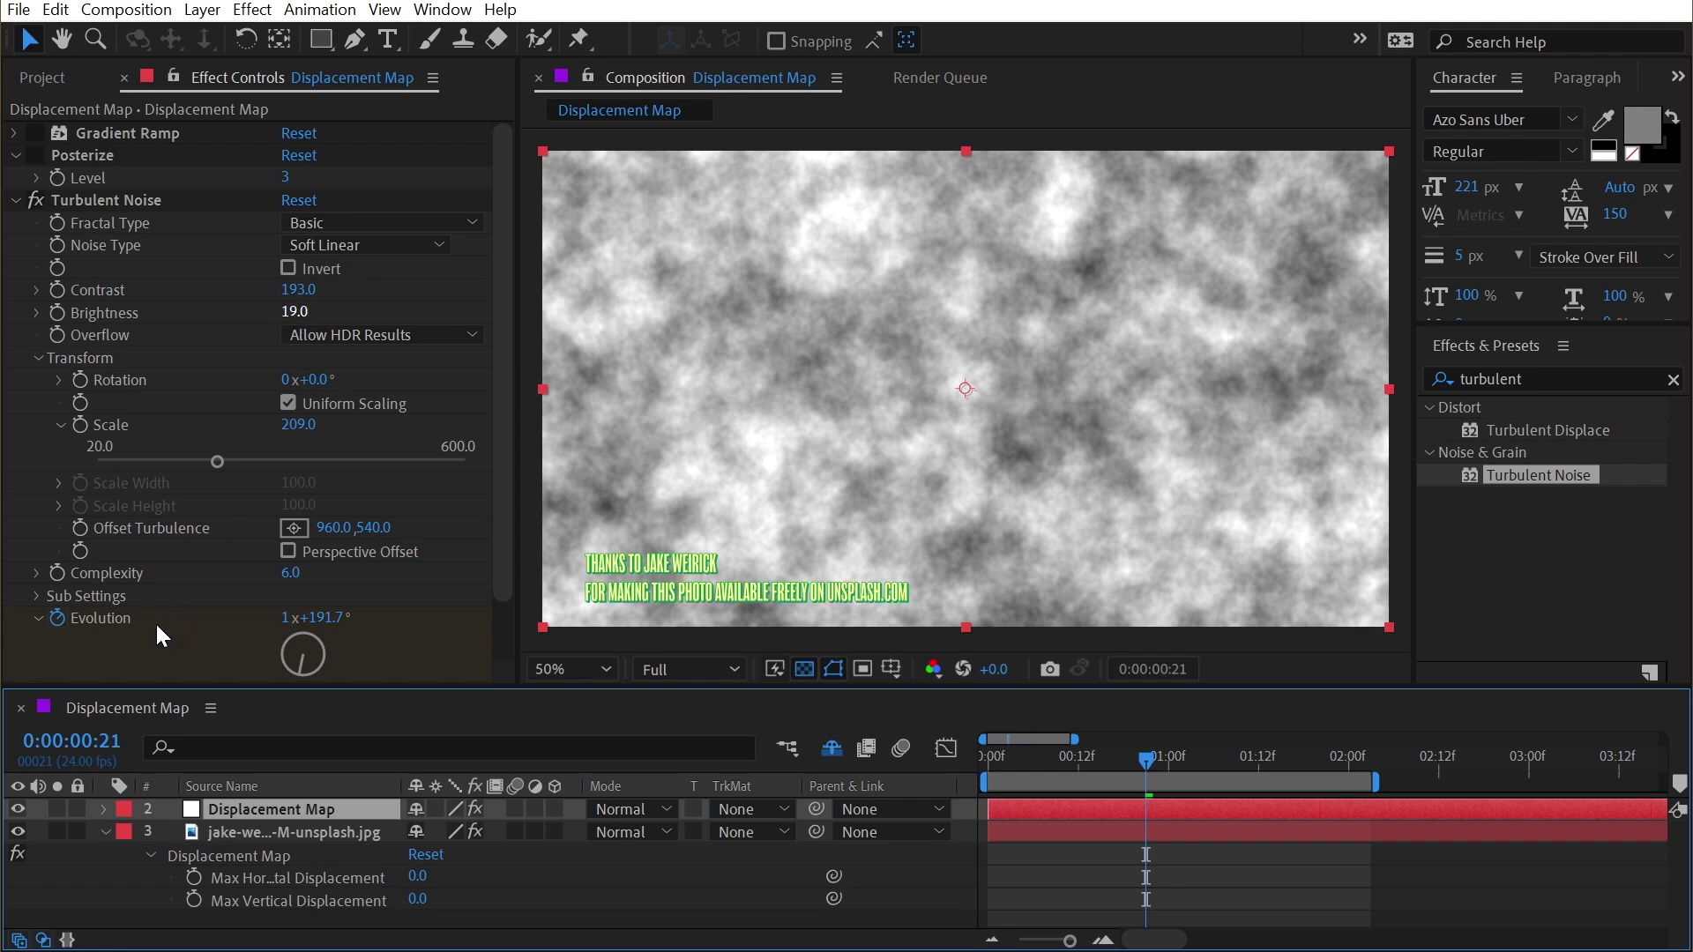
left_click(65, 617)
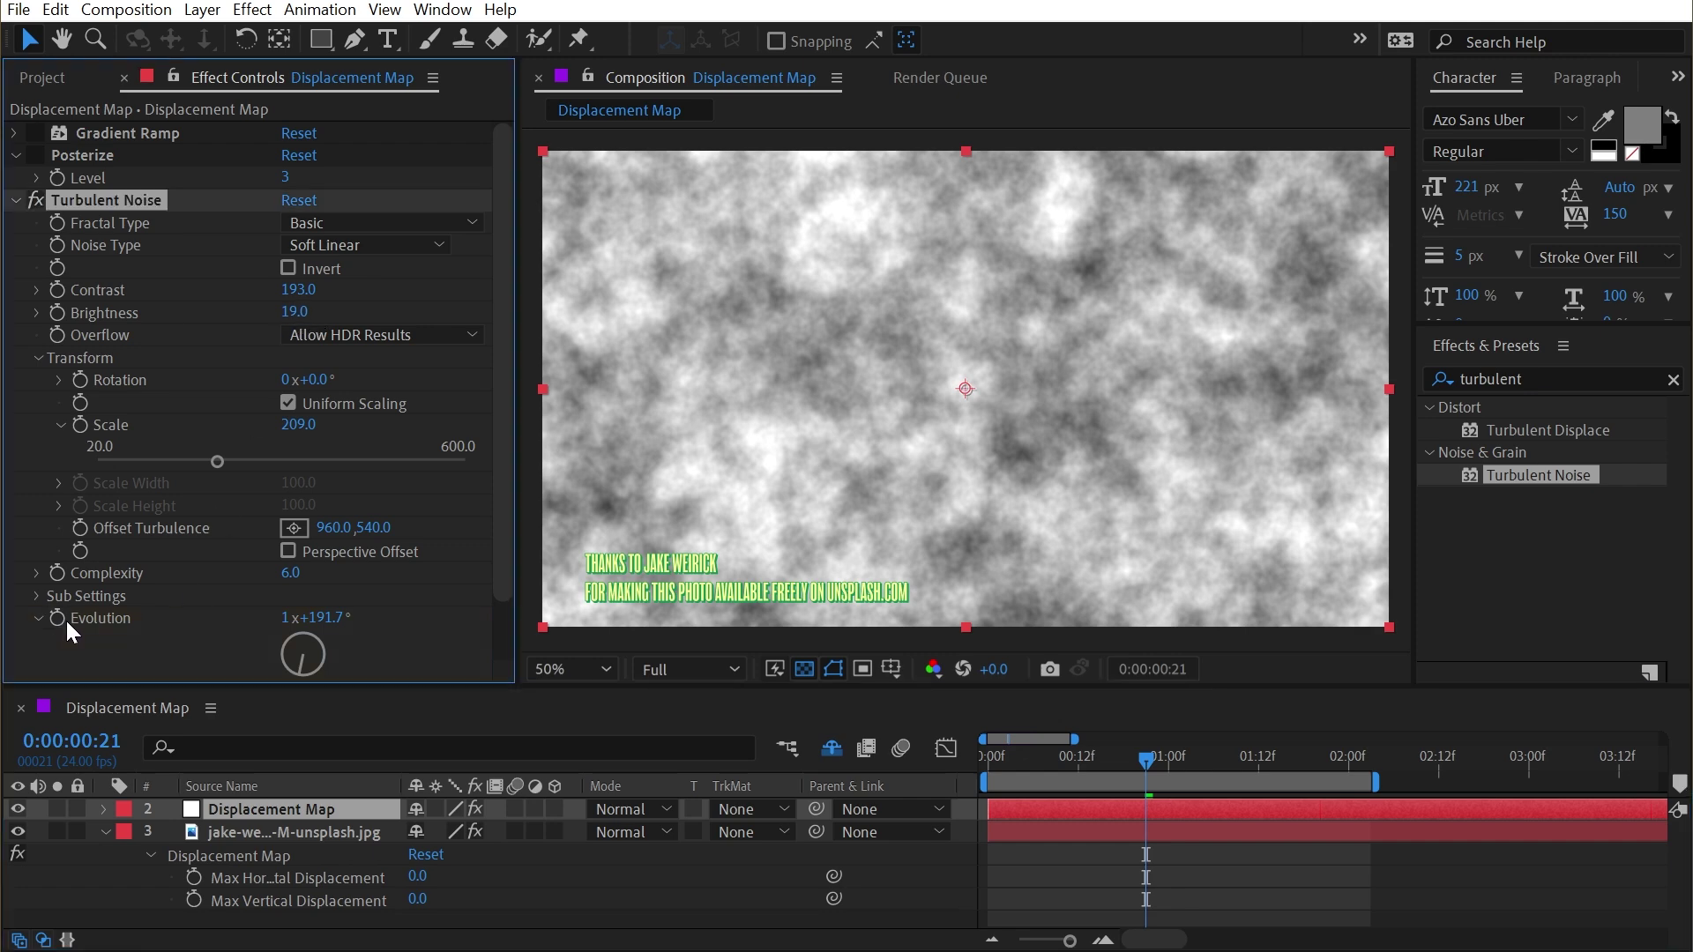
left_click(291, 202)
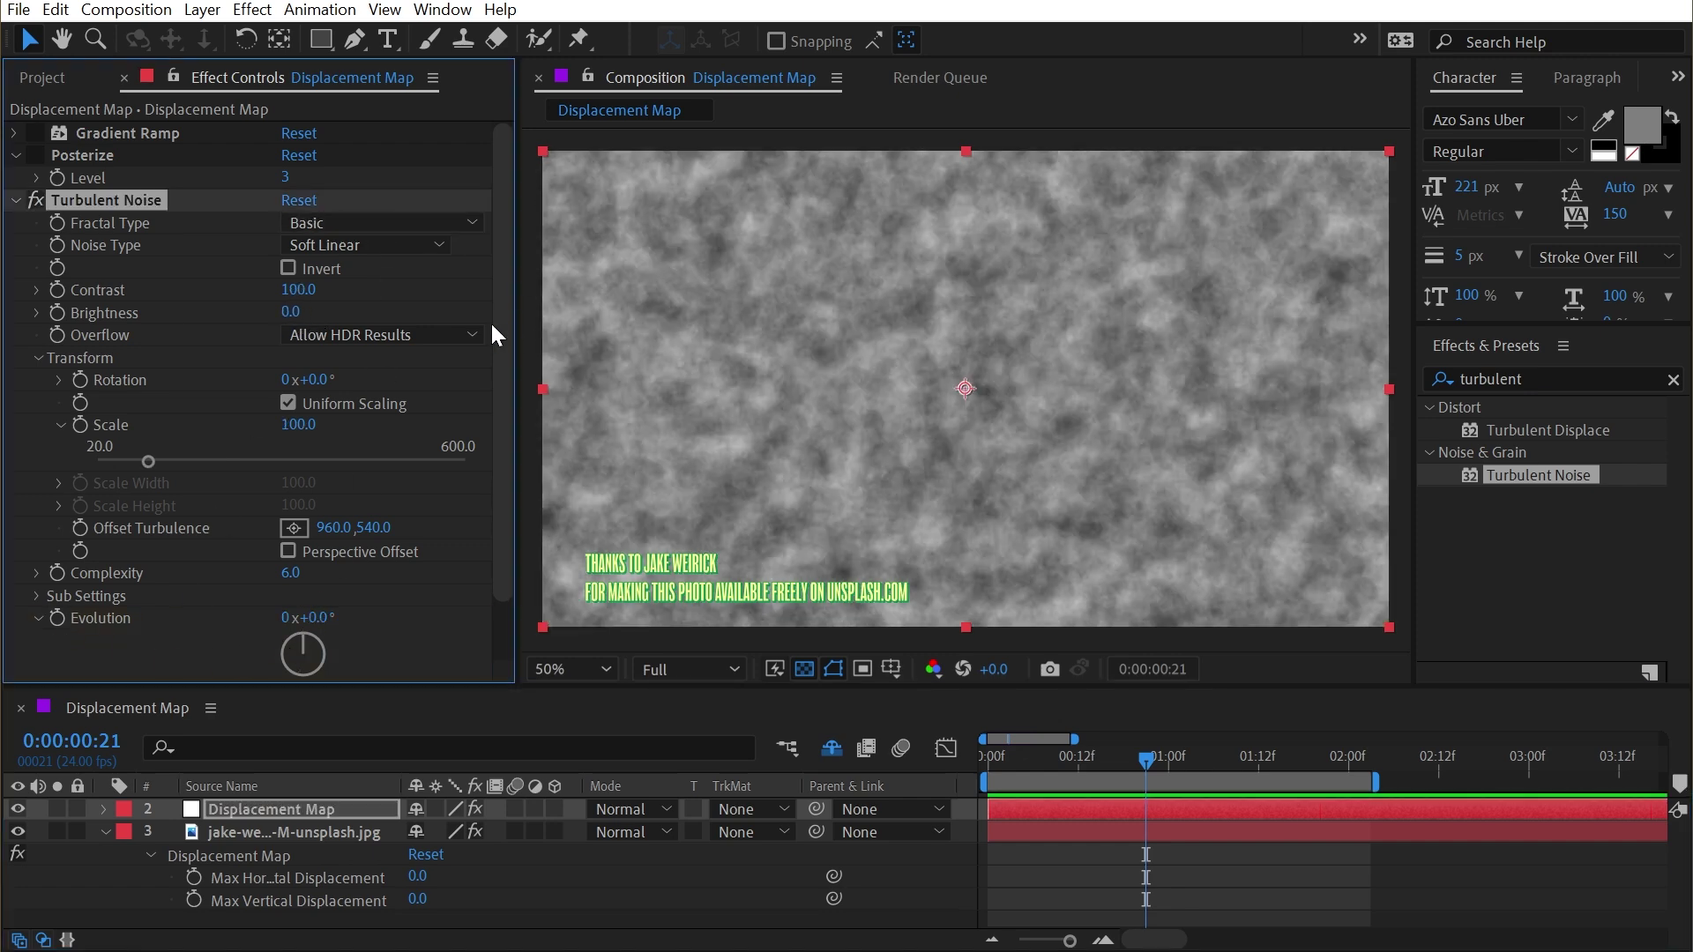
Step: Make the noise Block type with non-uniform scale: width 570.8, height 26.3
left_click(367, 247)
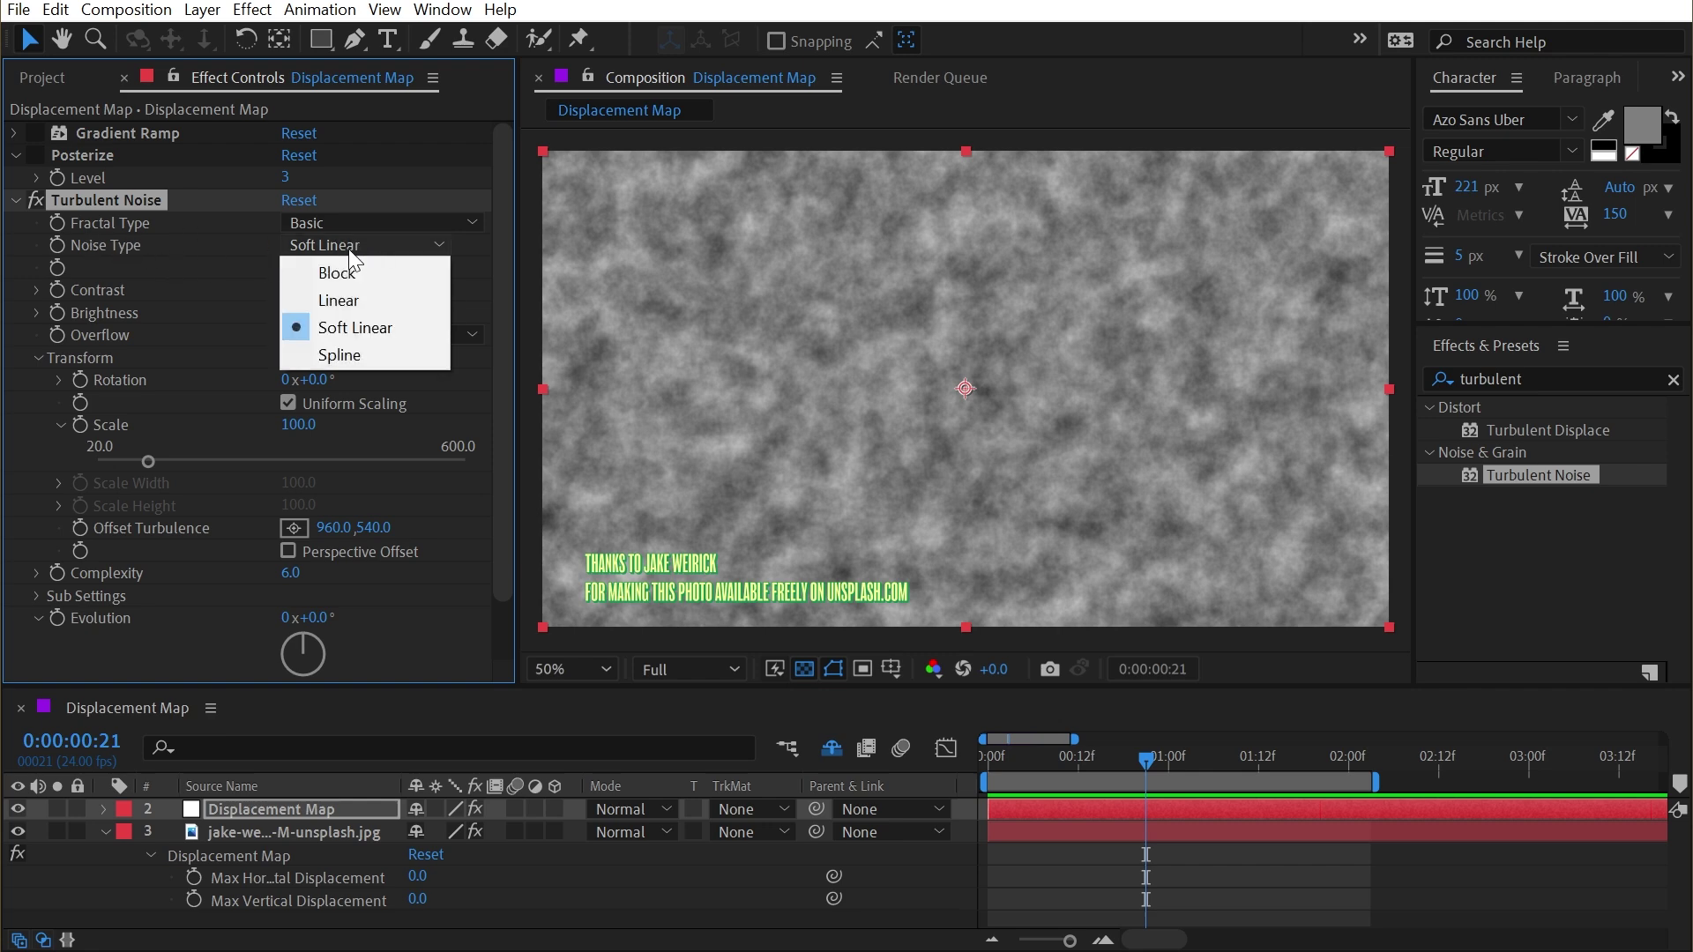
left_click(356, 276)
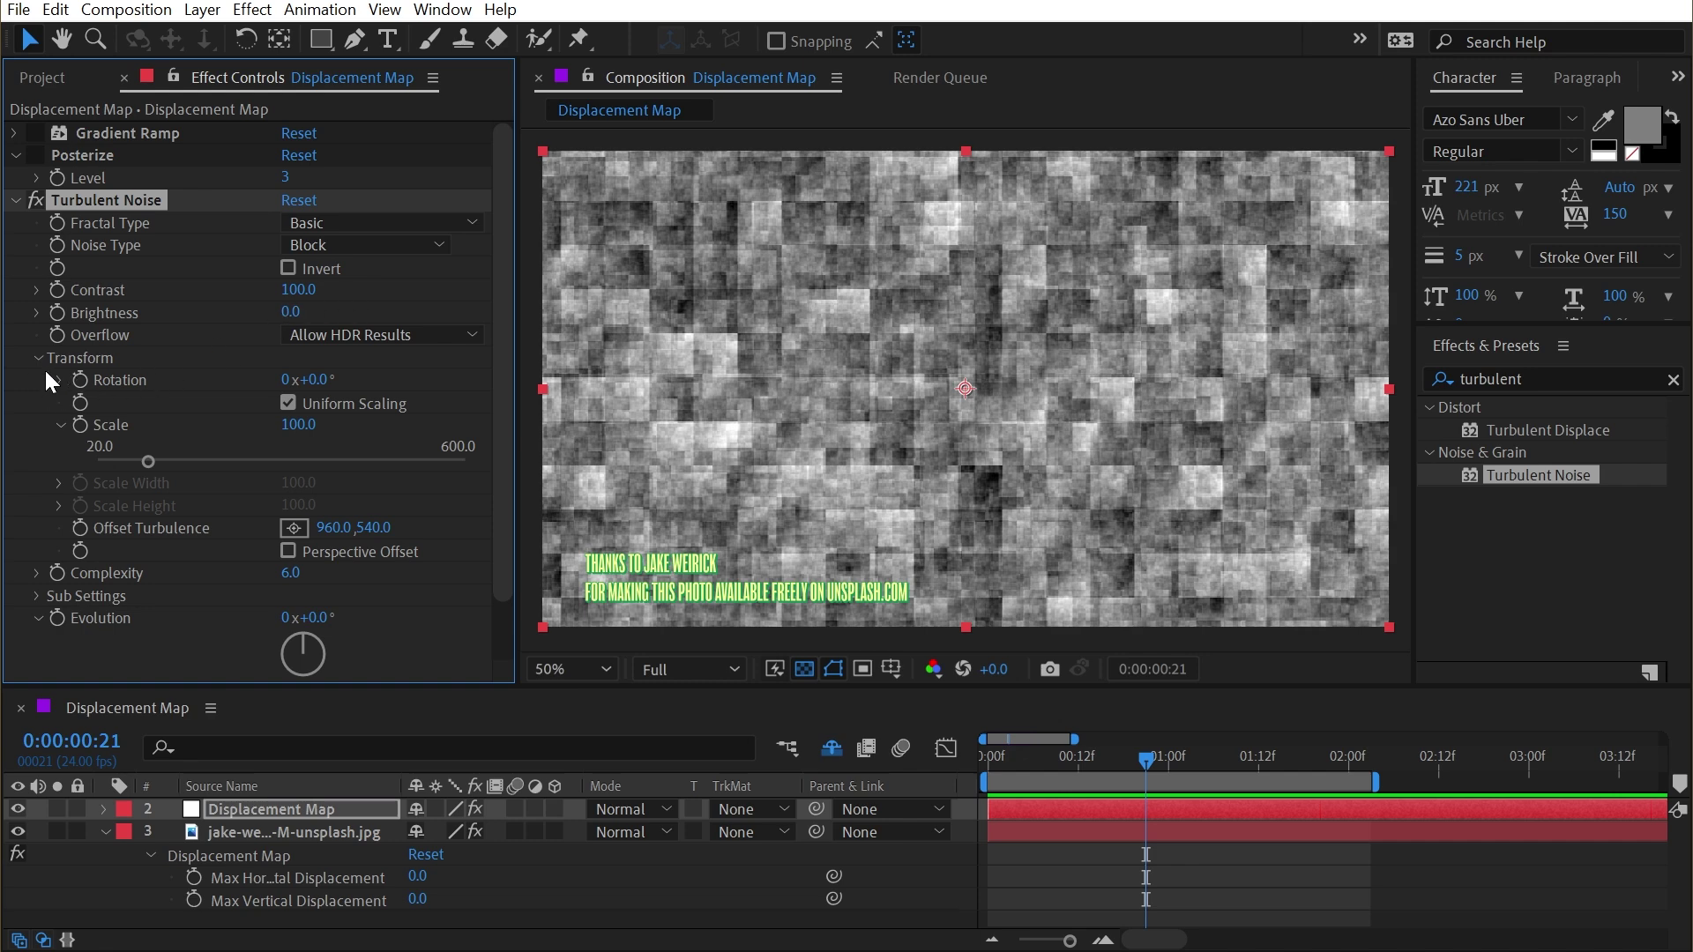
left_click(293, 405)
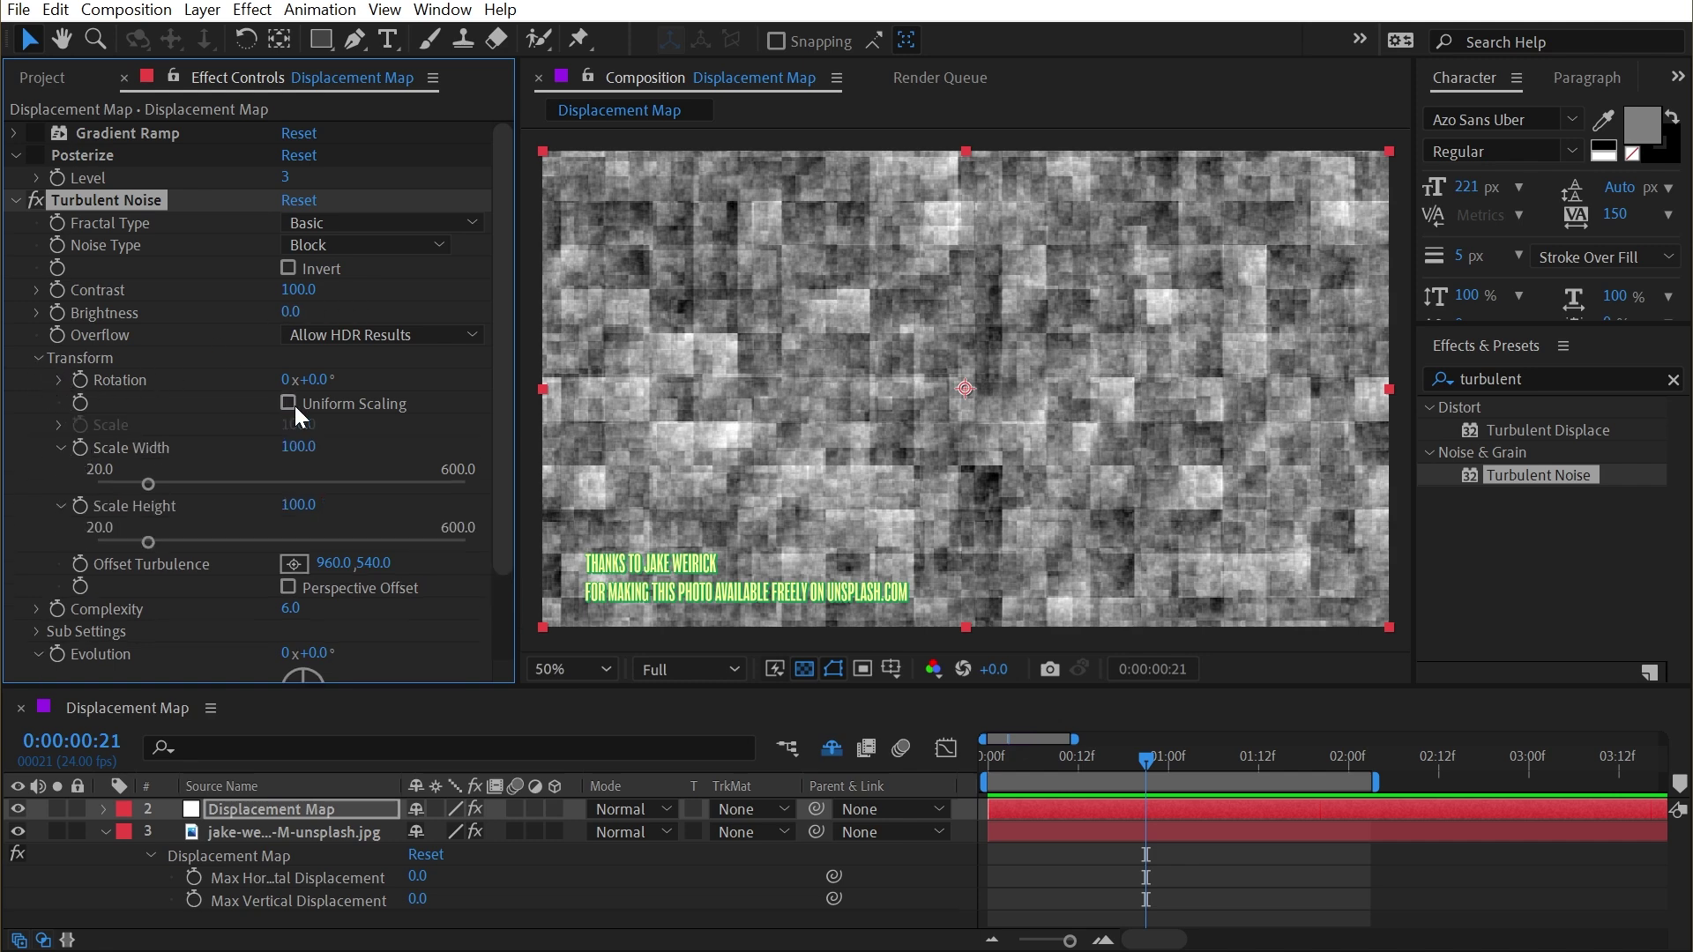
left_click_drag(152, 490, 447, 482)
left_click_drag(140, 547, 103, 533)
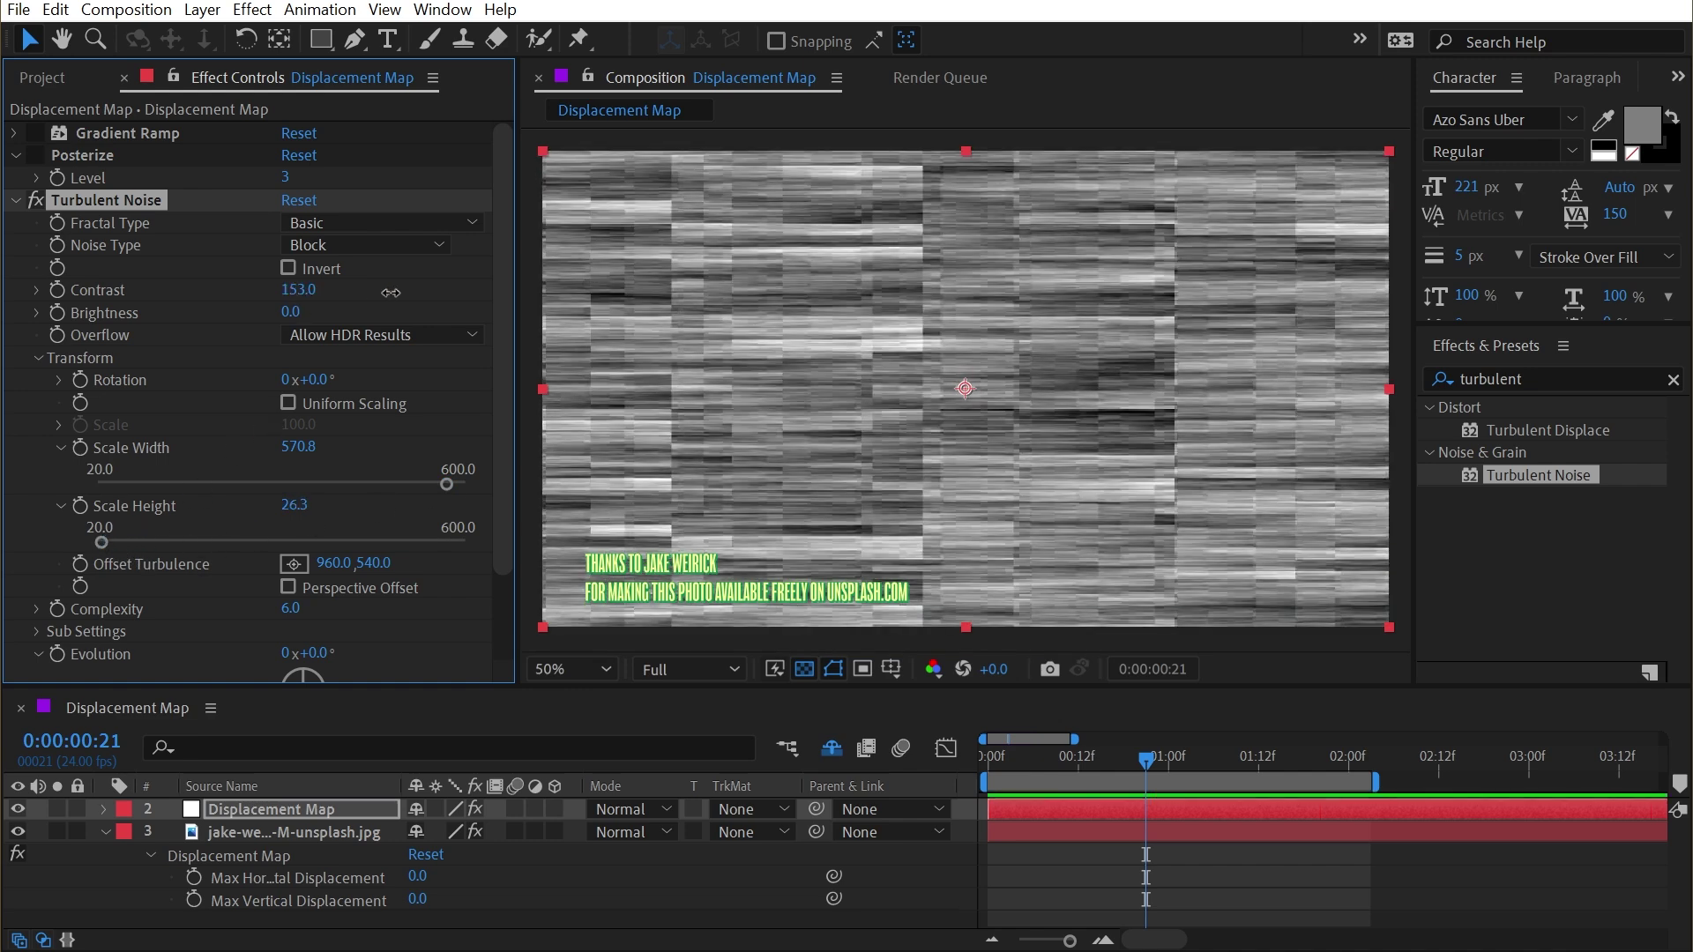
Step: Raise noise Contrast to 205, set Overflow to Wrap Back, and hide the noise map
left_click_drag(390, 293, 477, 294)
left_click(385, 334)
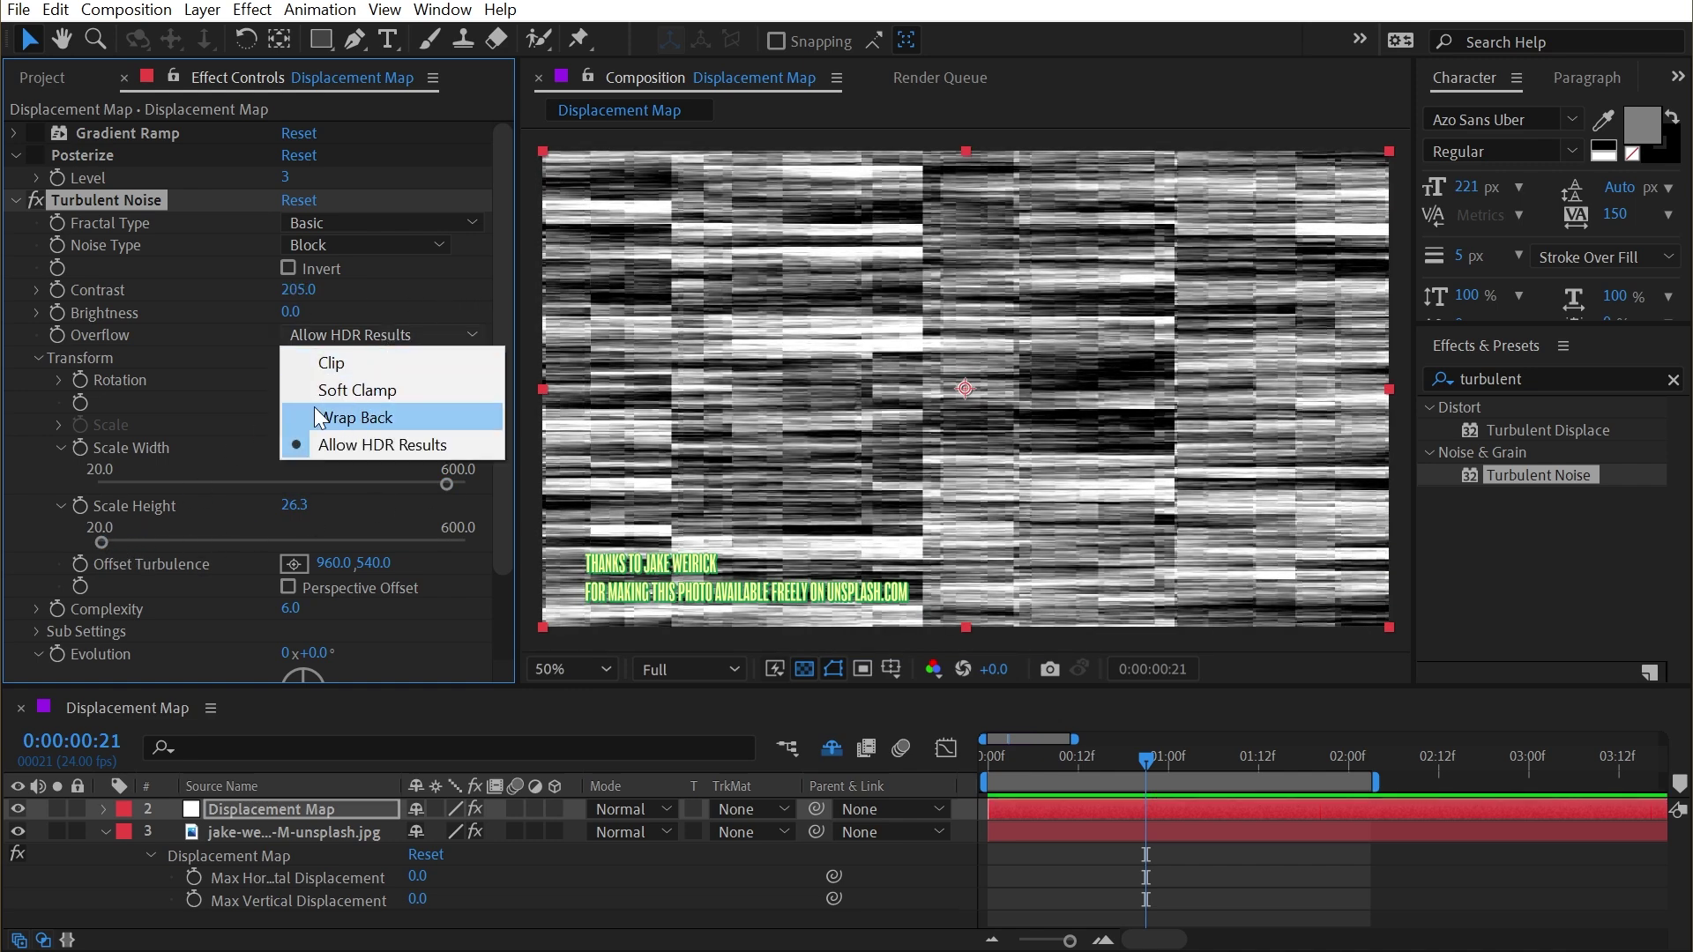
left_click(368, 407)
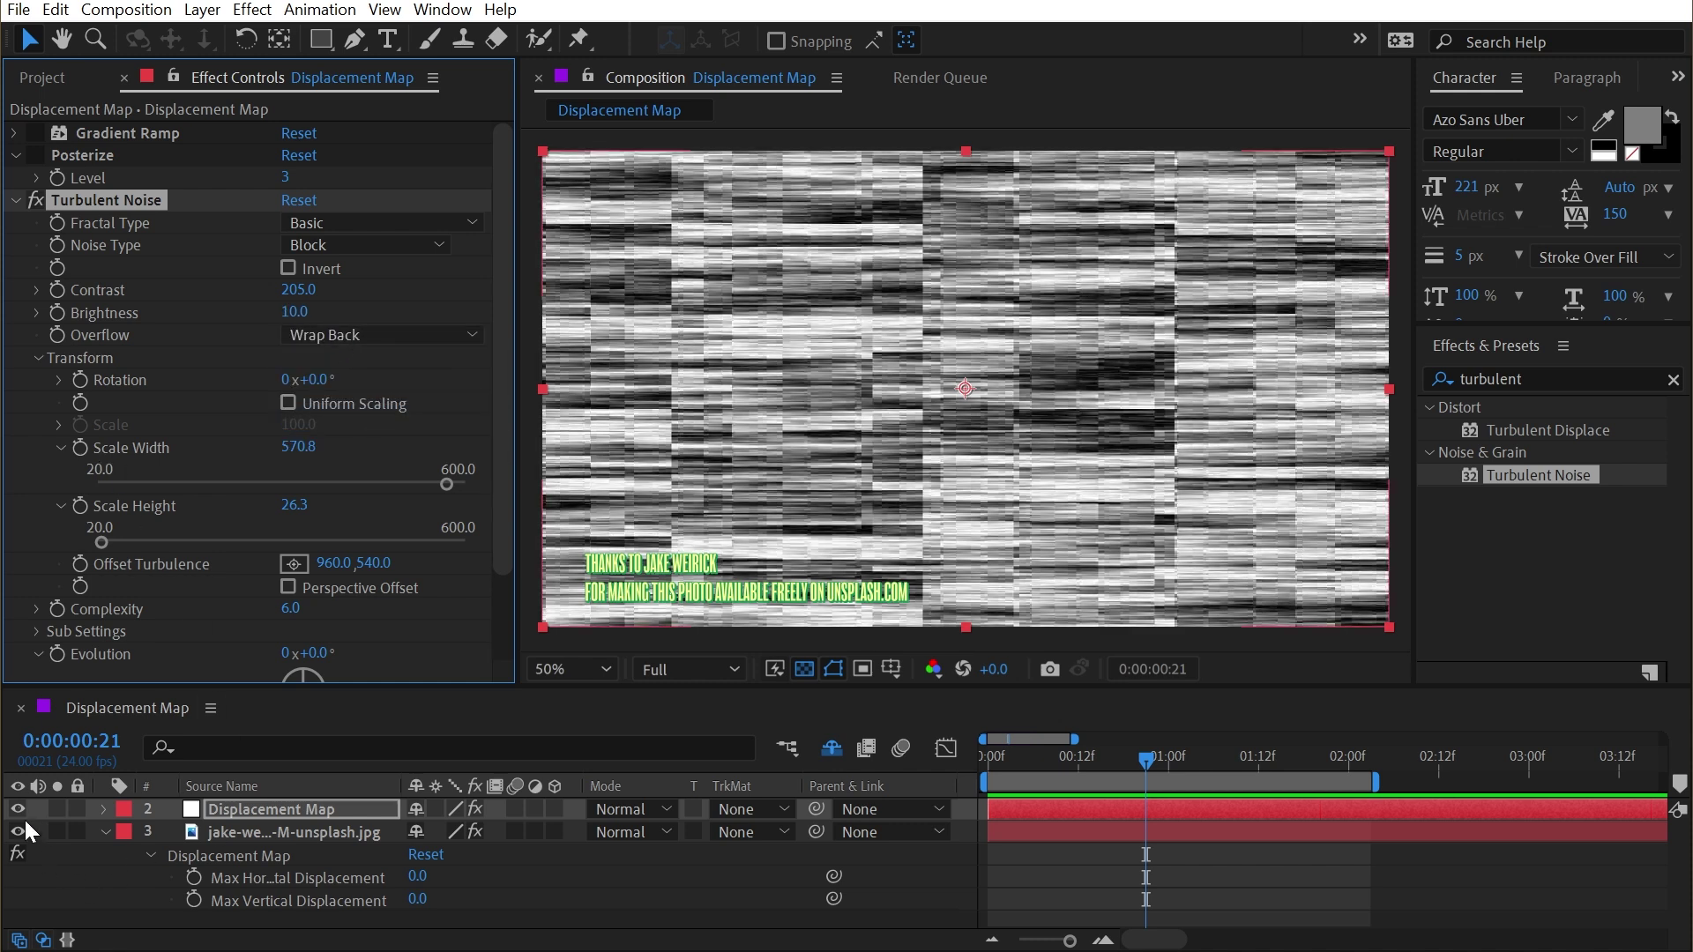
left_click(20, 810)
Step: Set the photo's Max Horizontal Displacement to 171
left_click(245, 832)
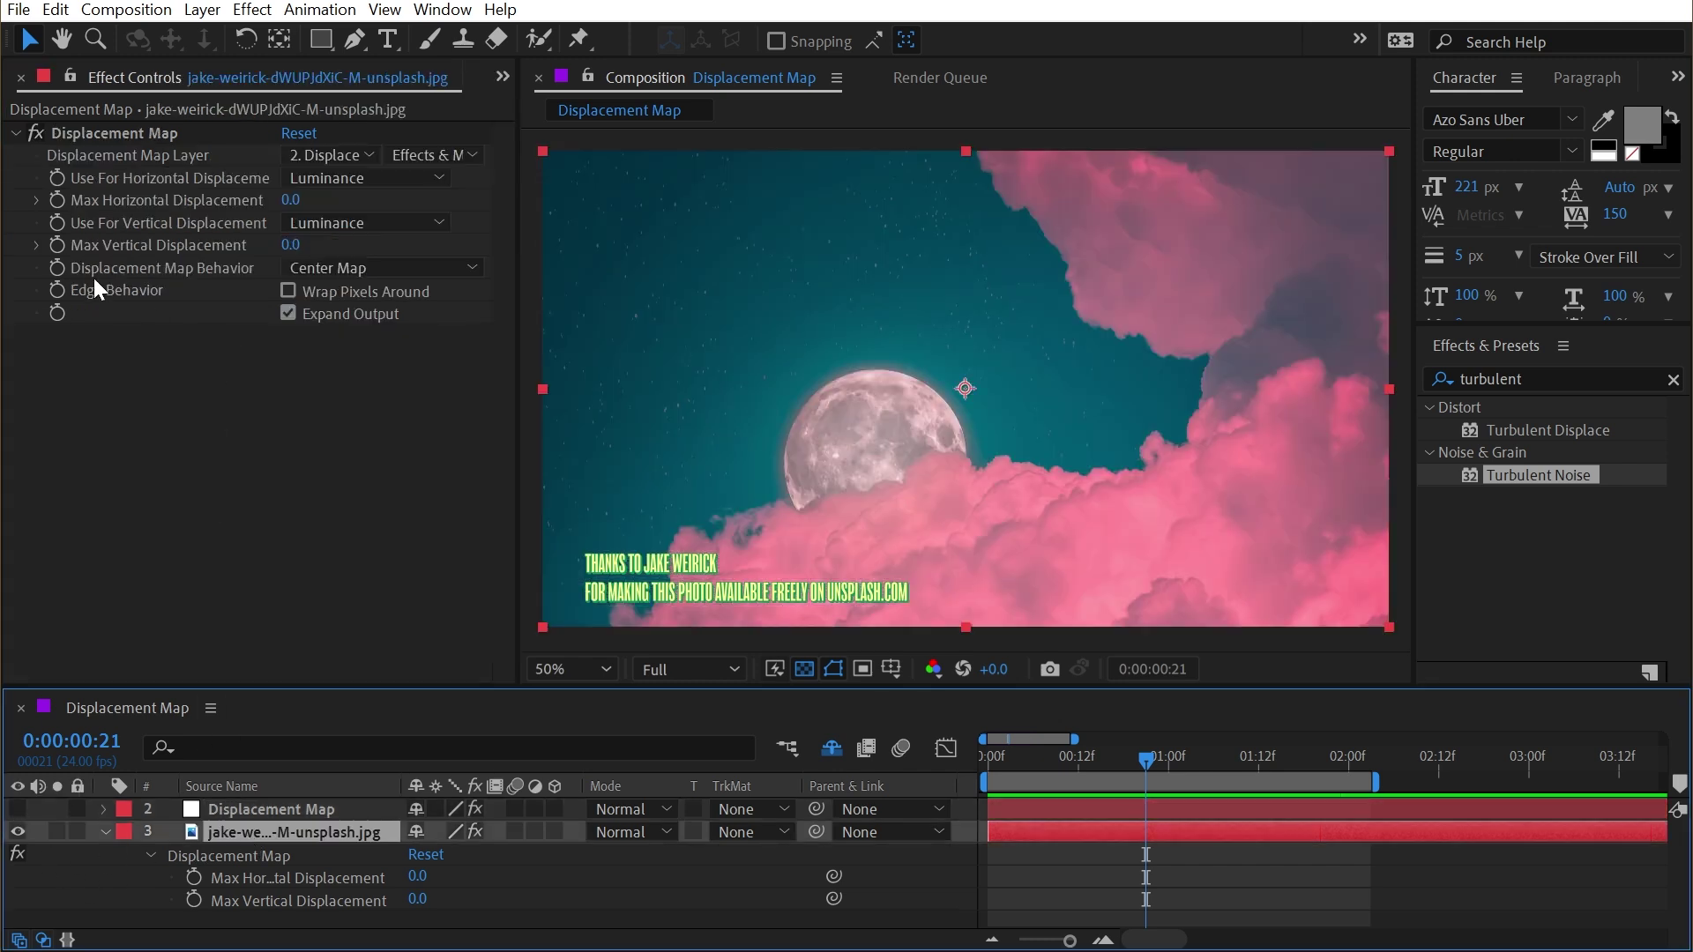
left_click_drag(291, 200, 559, 247)
left_click(279, 836)
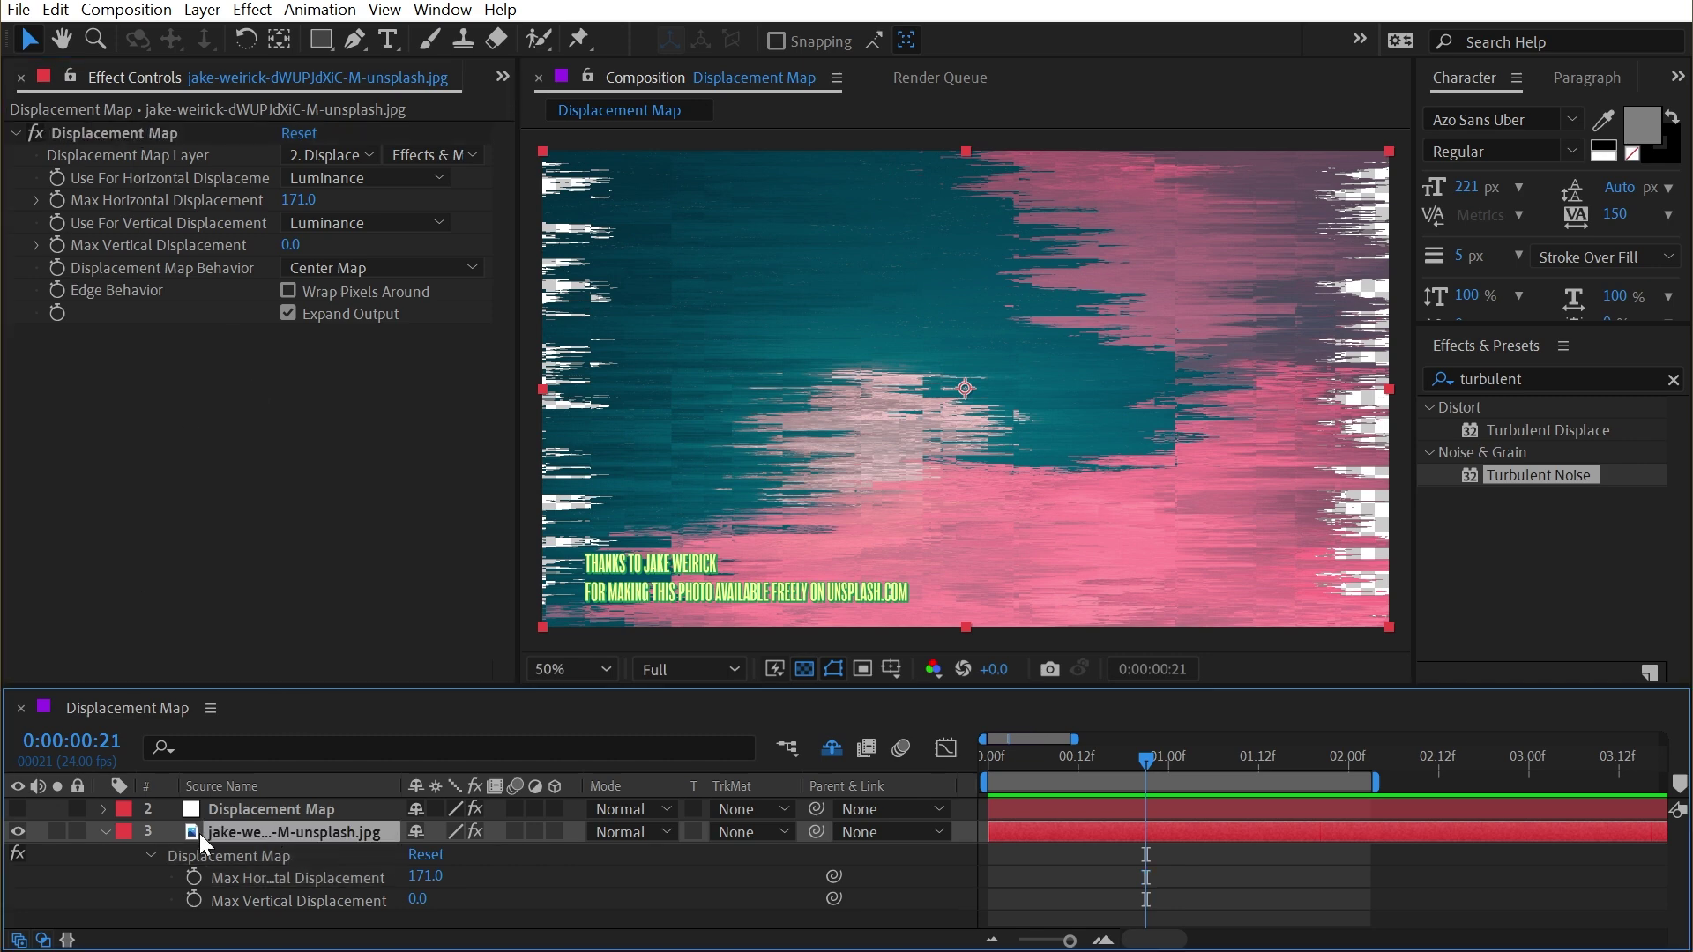
Step: Enlarge the noise to Scale Width 1320.8 and Scale Height 107.6, then show the map layer
left_click(224, 810)
left_click(94, 202)
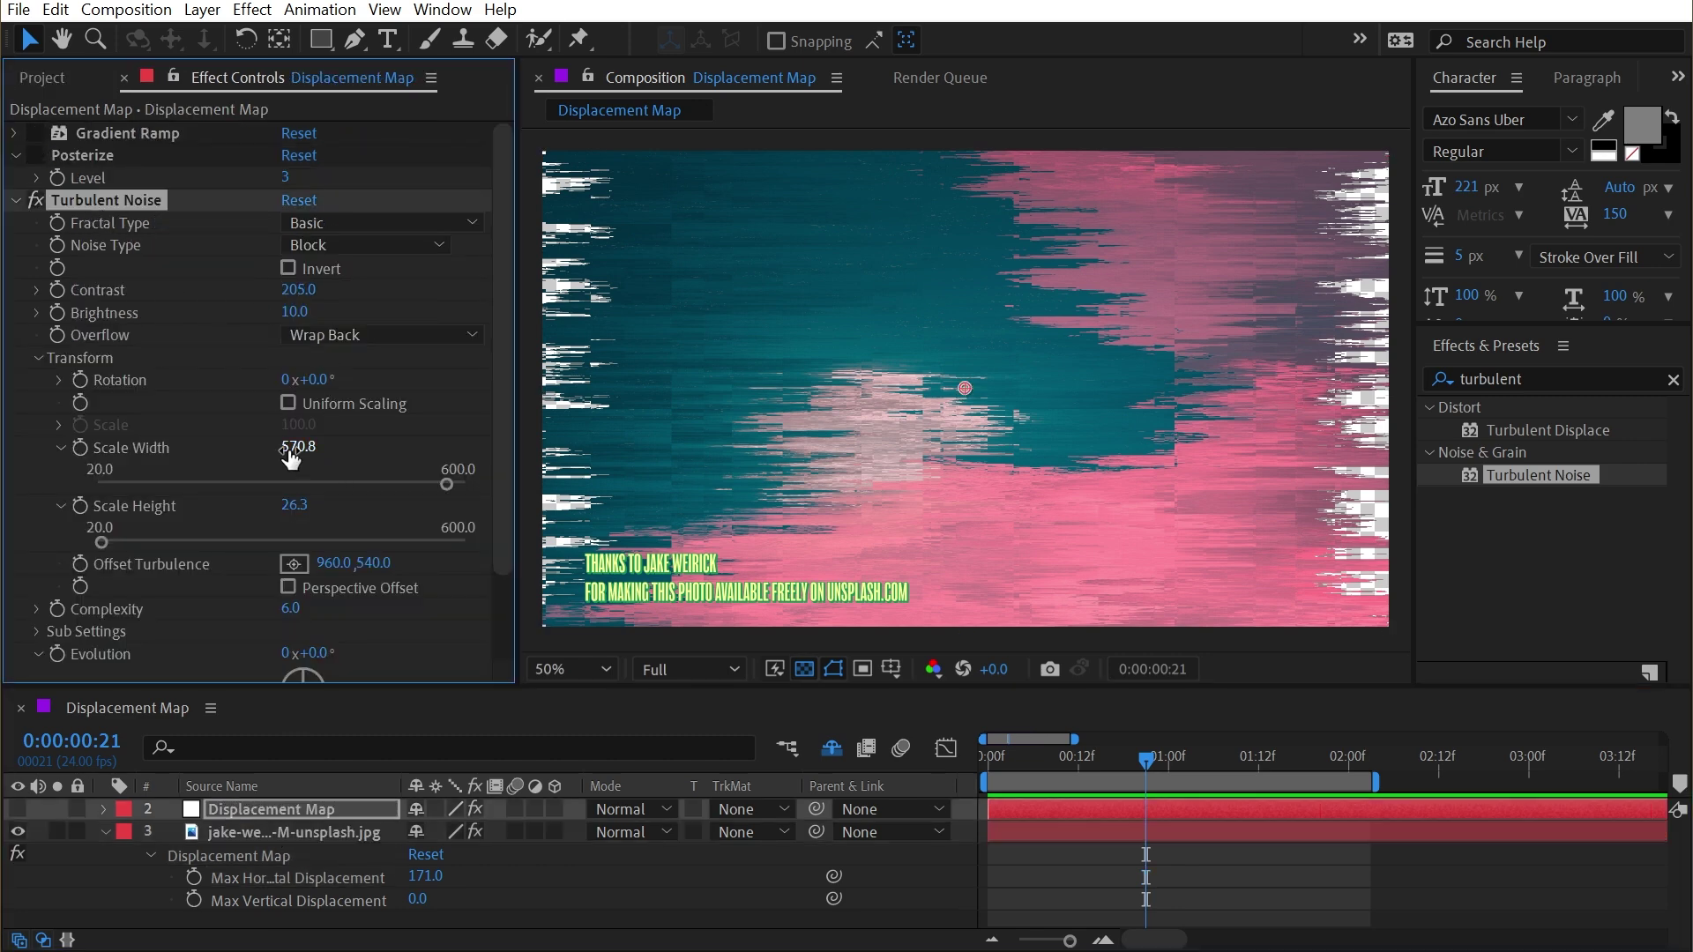
left_click_drag(119, 541, 174, 535)
left_click_drag(298, 447, 1021, 532)
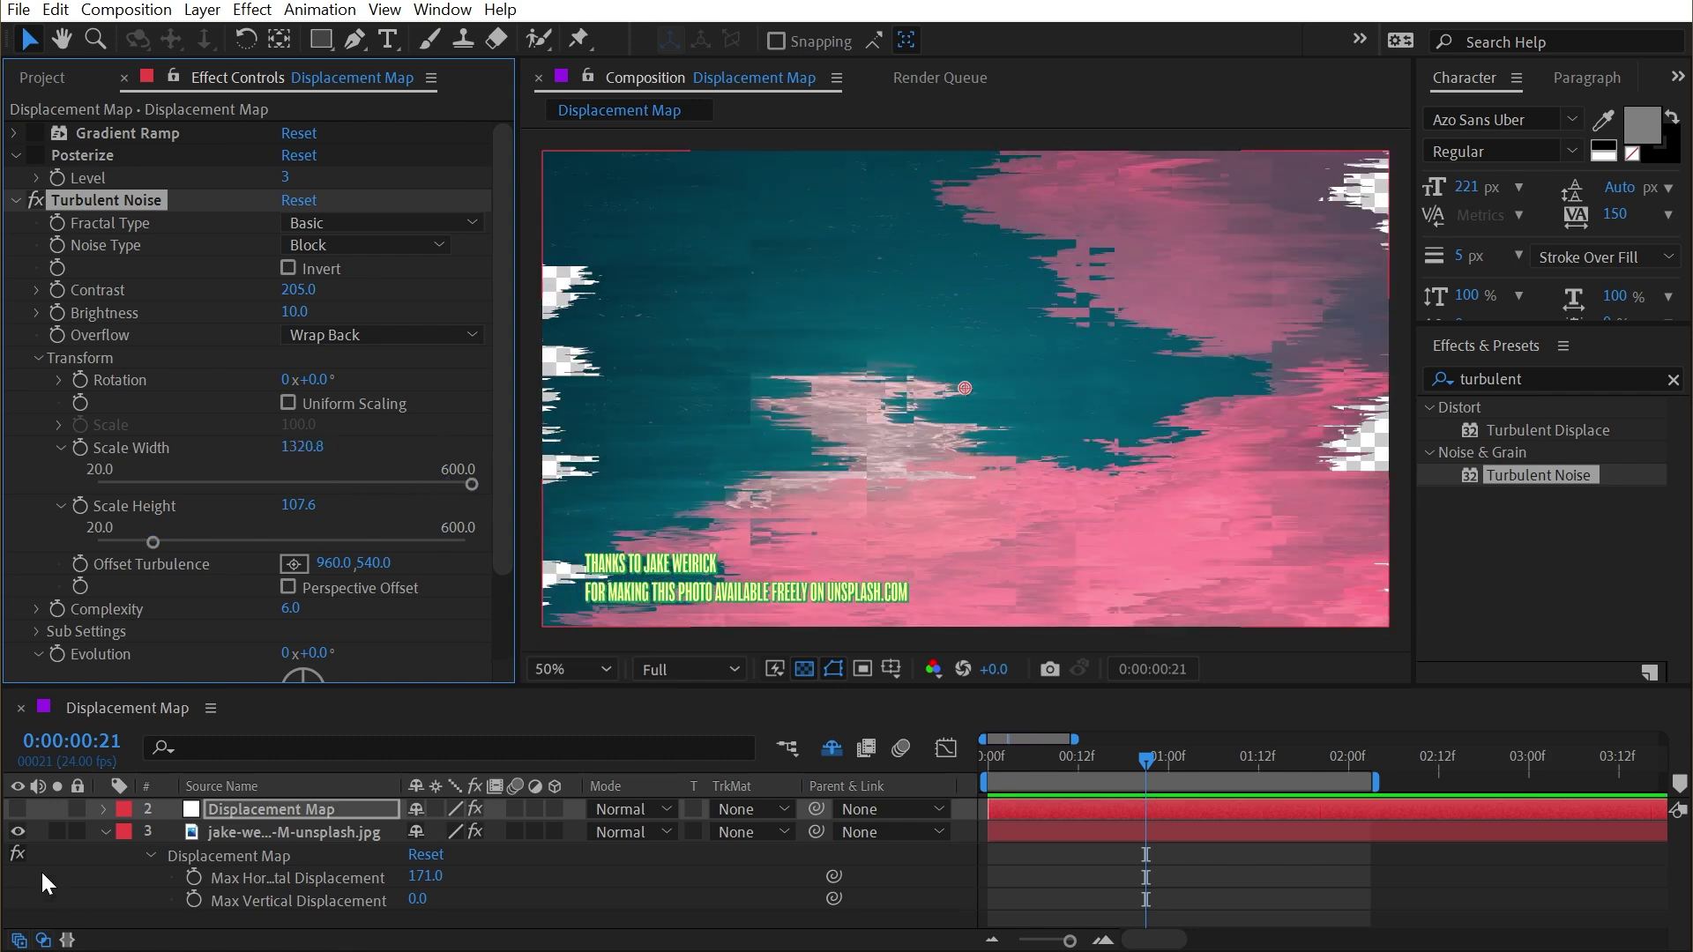
left_click(17, 809)
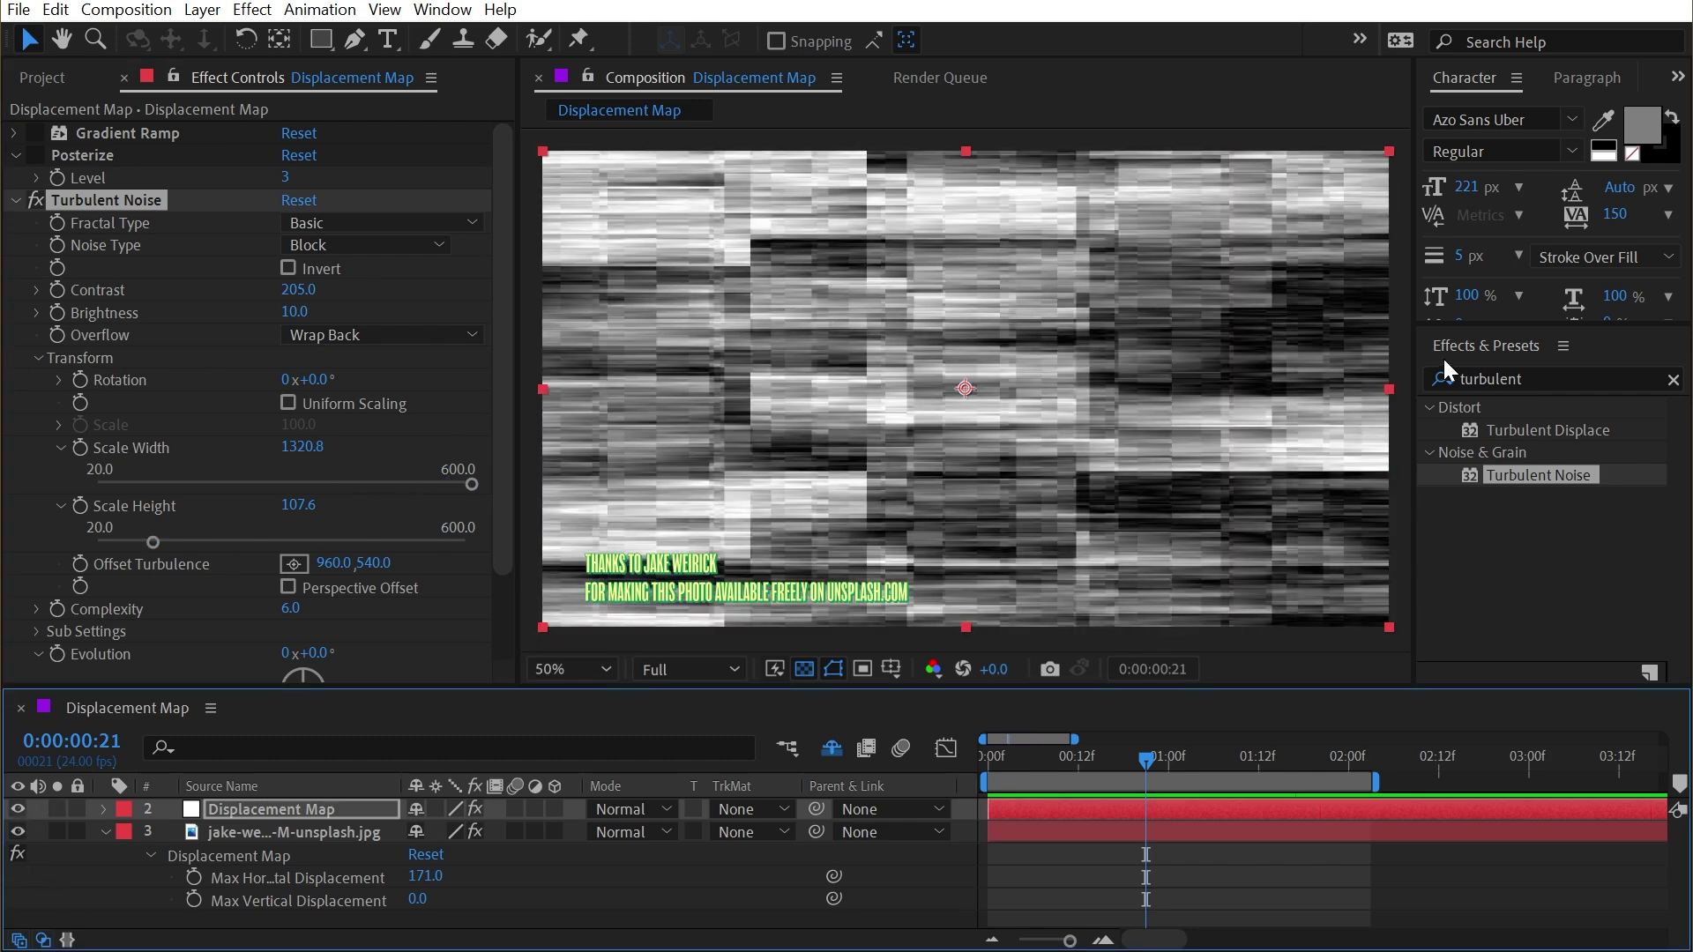
Step: Apply a Mosaic effect to the noise map layer with Sharp Colors turned on
left_click(1544, 371)
type("moas")
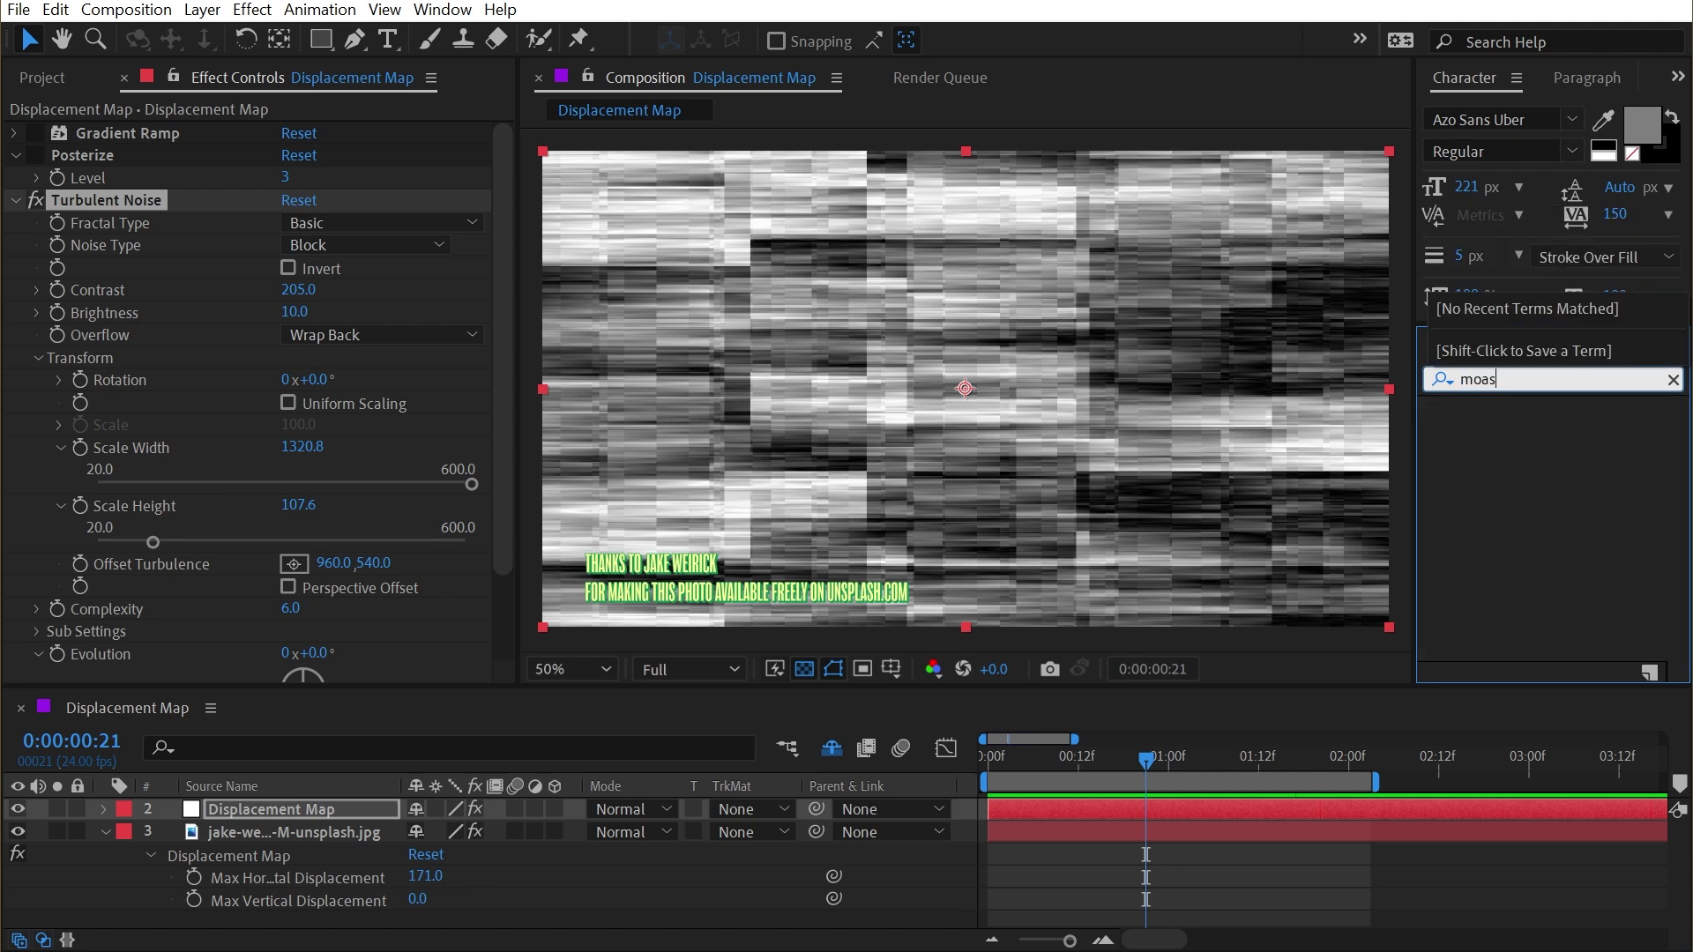
key("BackSpace")
type("sa")
left_click_drag(1513, 520, 197, 649)
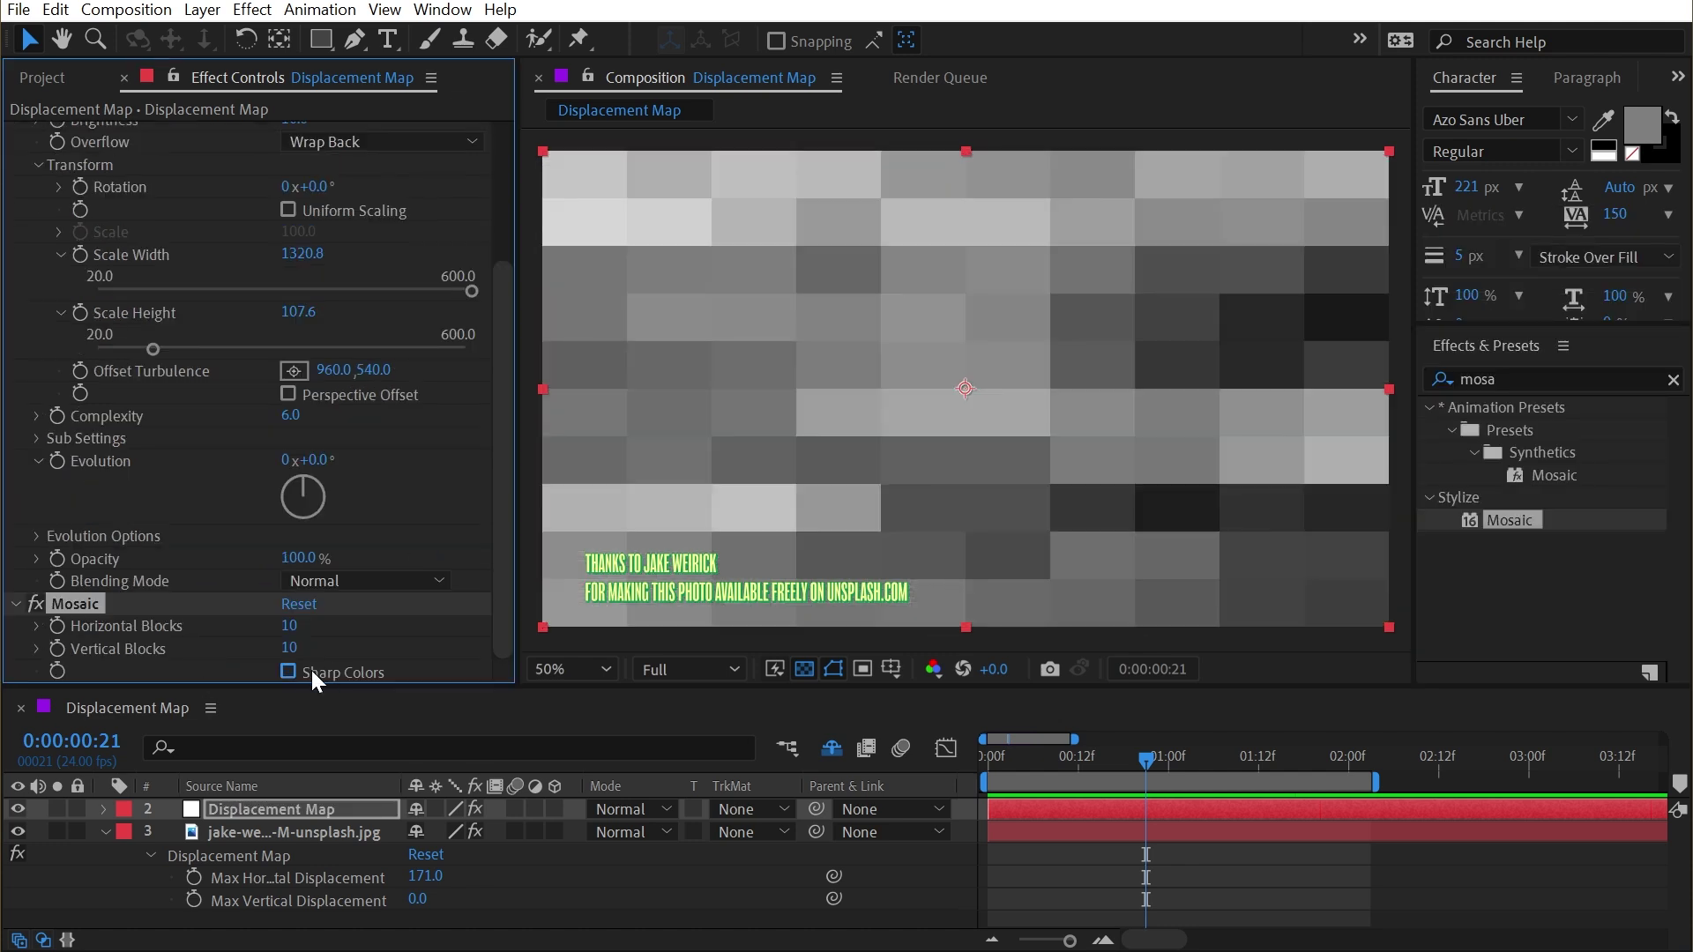
left_click(289, 672)
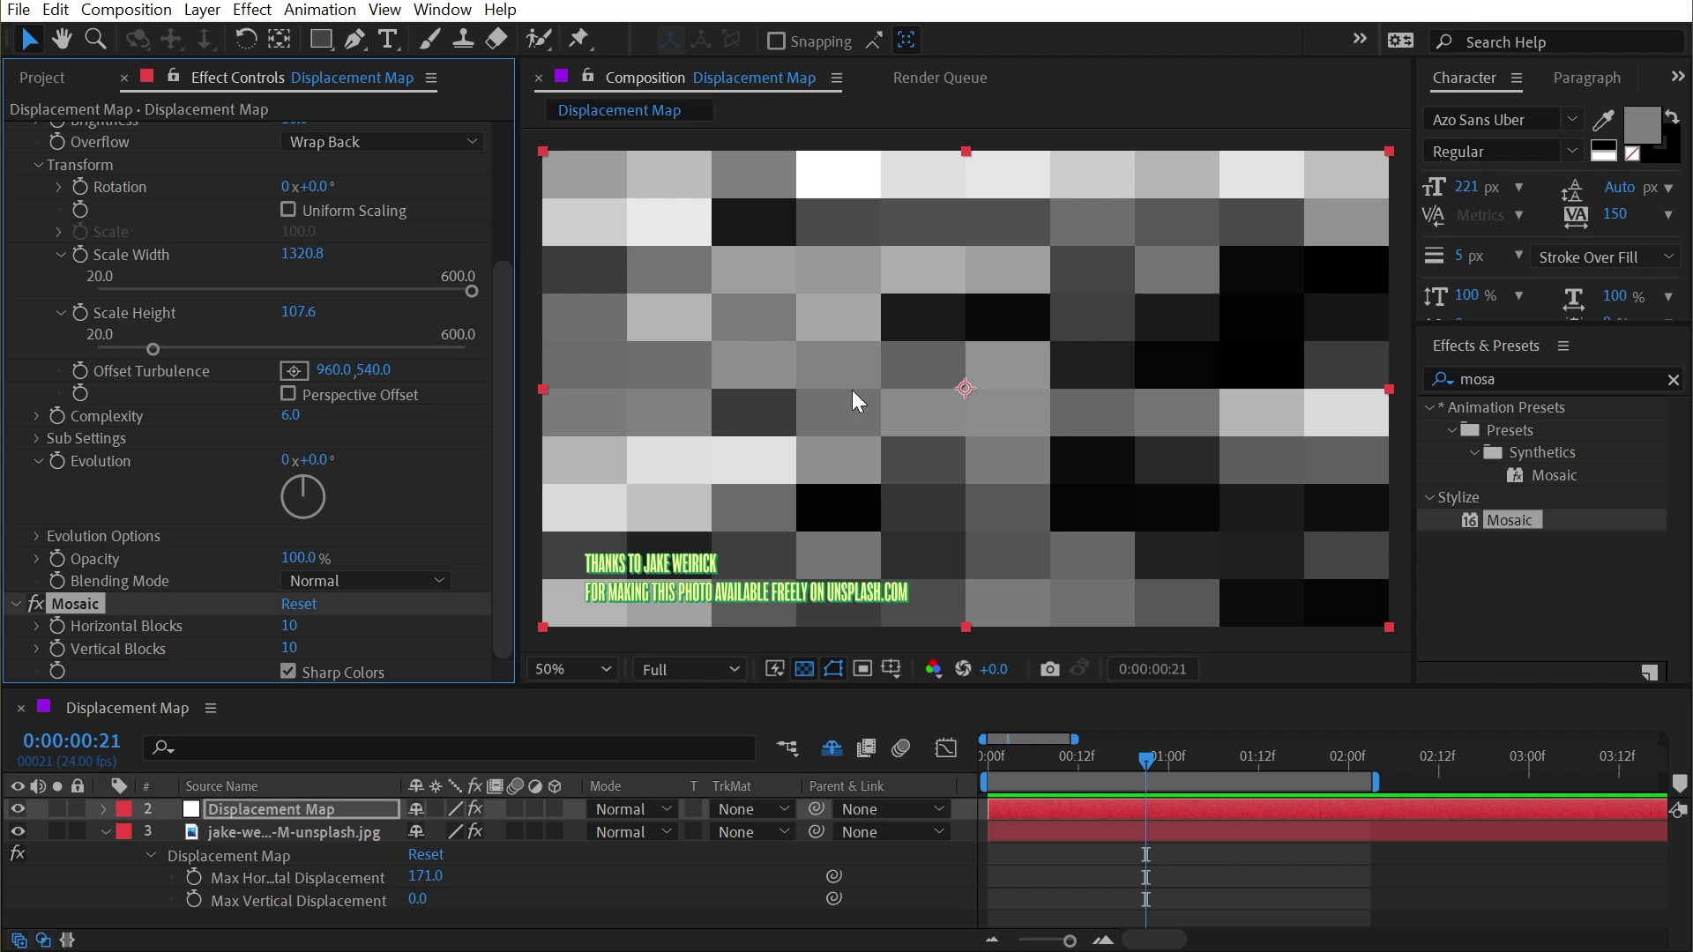
Step: Set Scale Height to 93 and Mosaic Vertical Blocks to 41, then hide the noise map
left_click_drag(136, 344, 144, 349)
left_click_drag(288, 648, 330, 636)
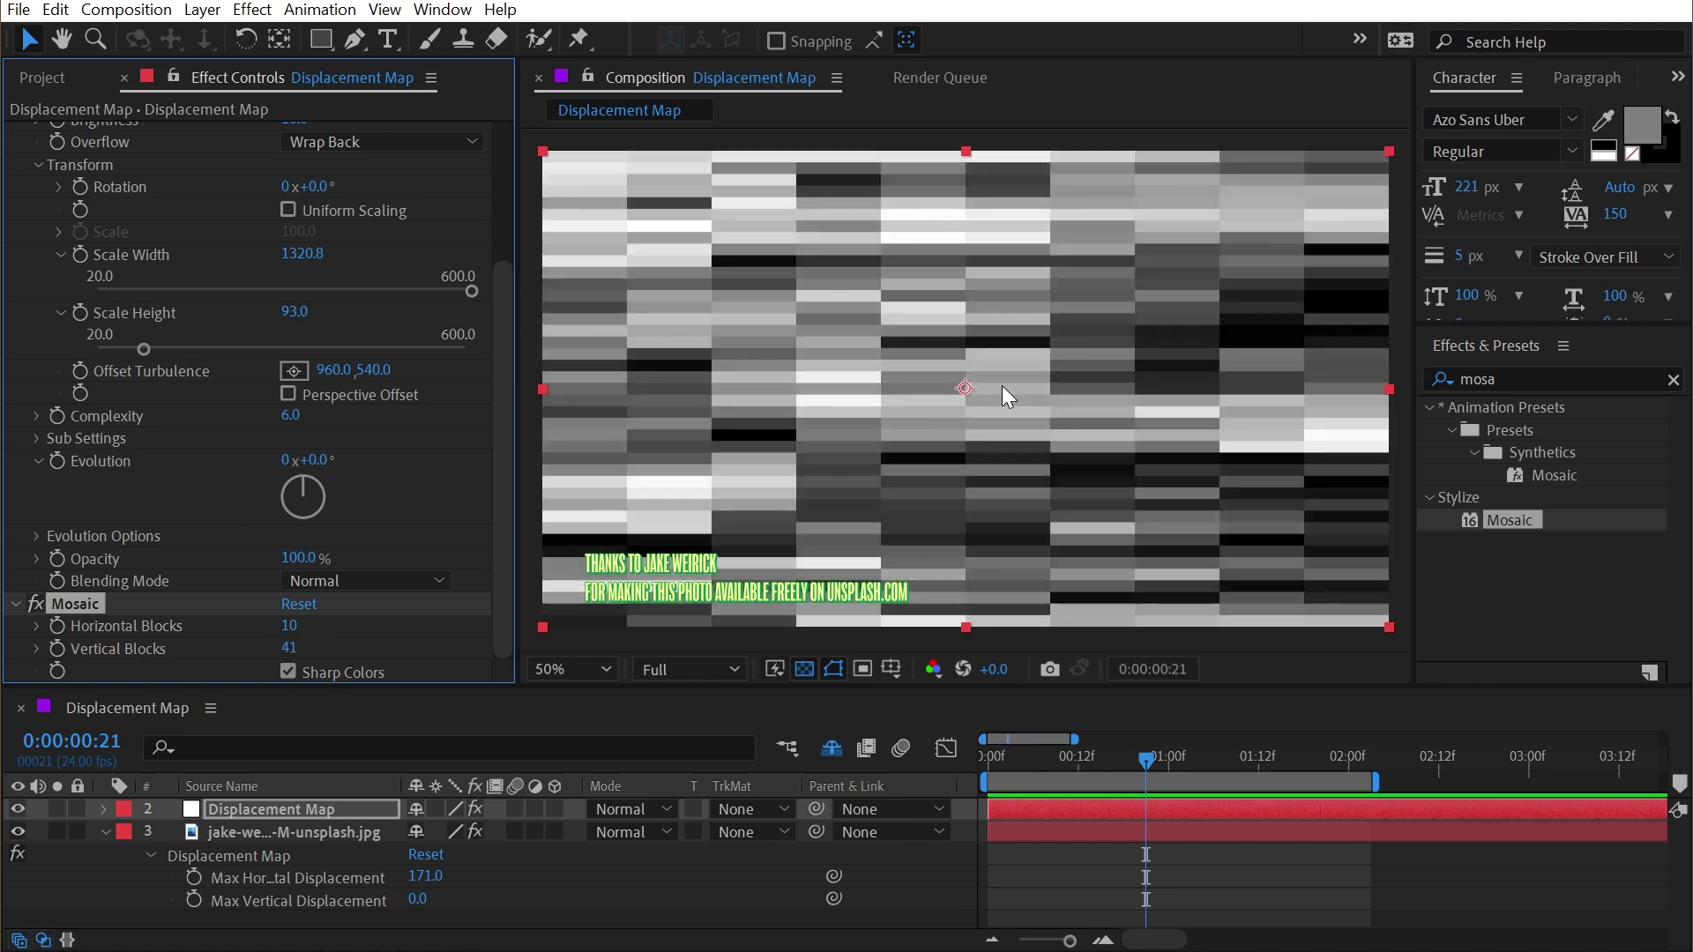
left_click(18, 808)
Step: Scrub the photo's Max Horizontal Displacement up to 457
left_click(297, 877)
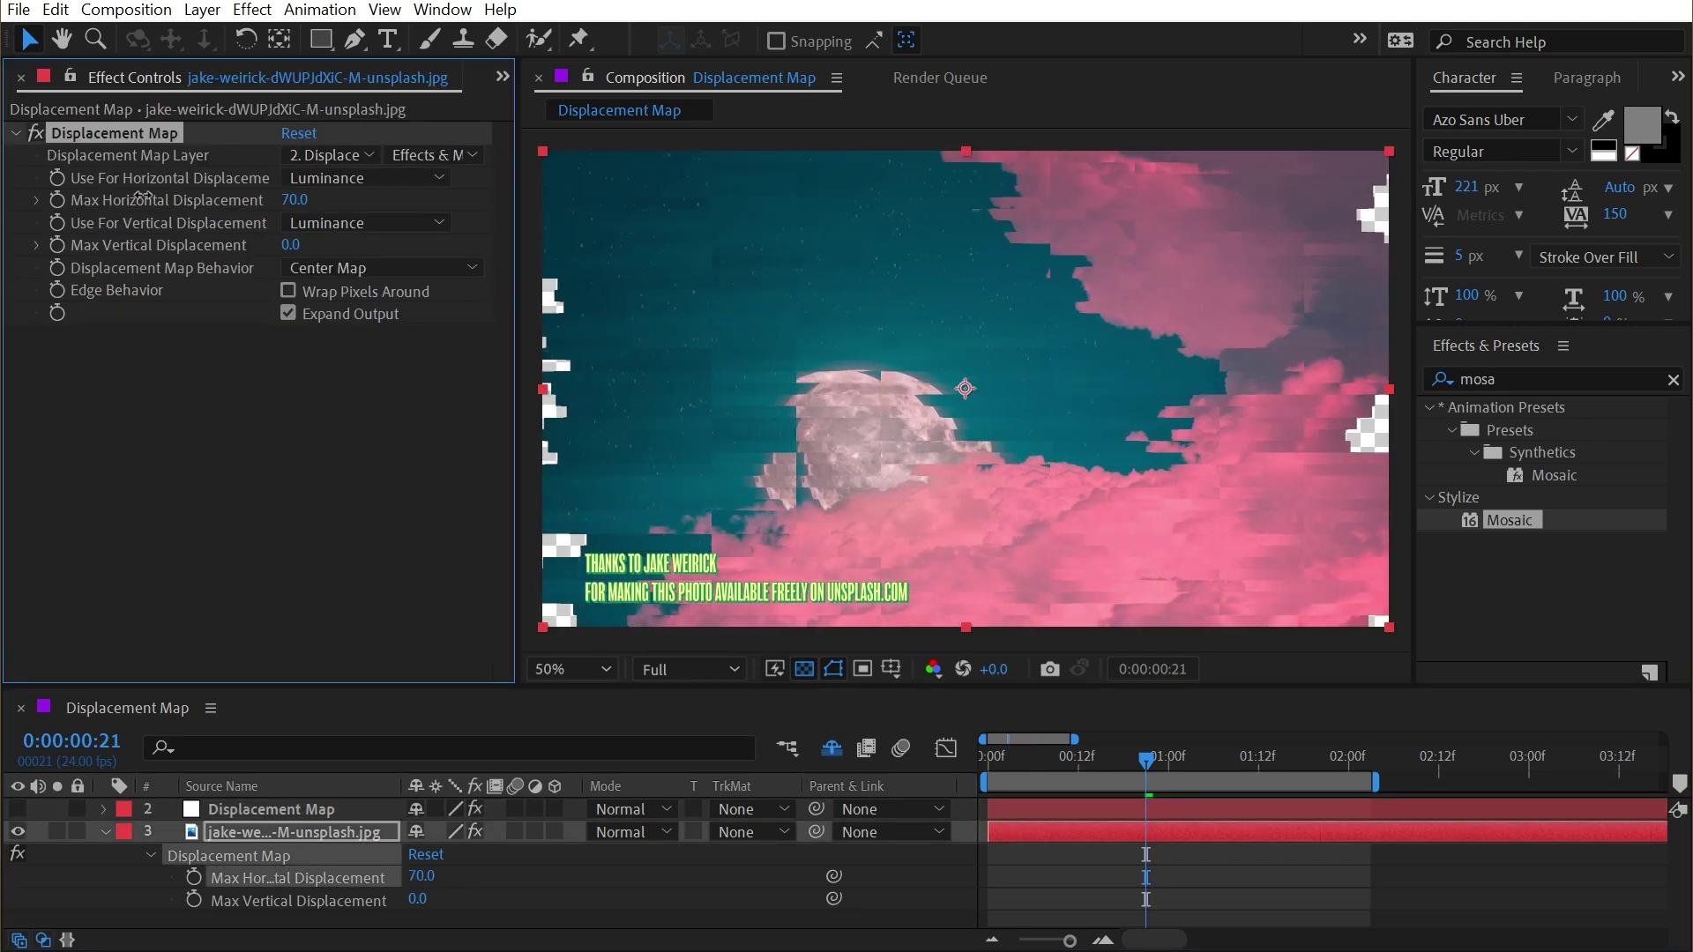
left_click_drag(298, 199, 370, 236)
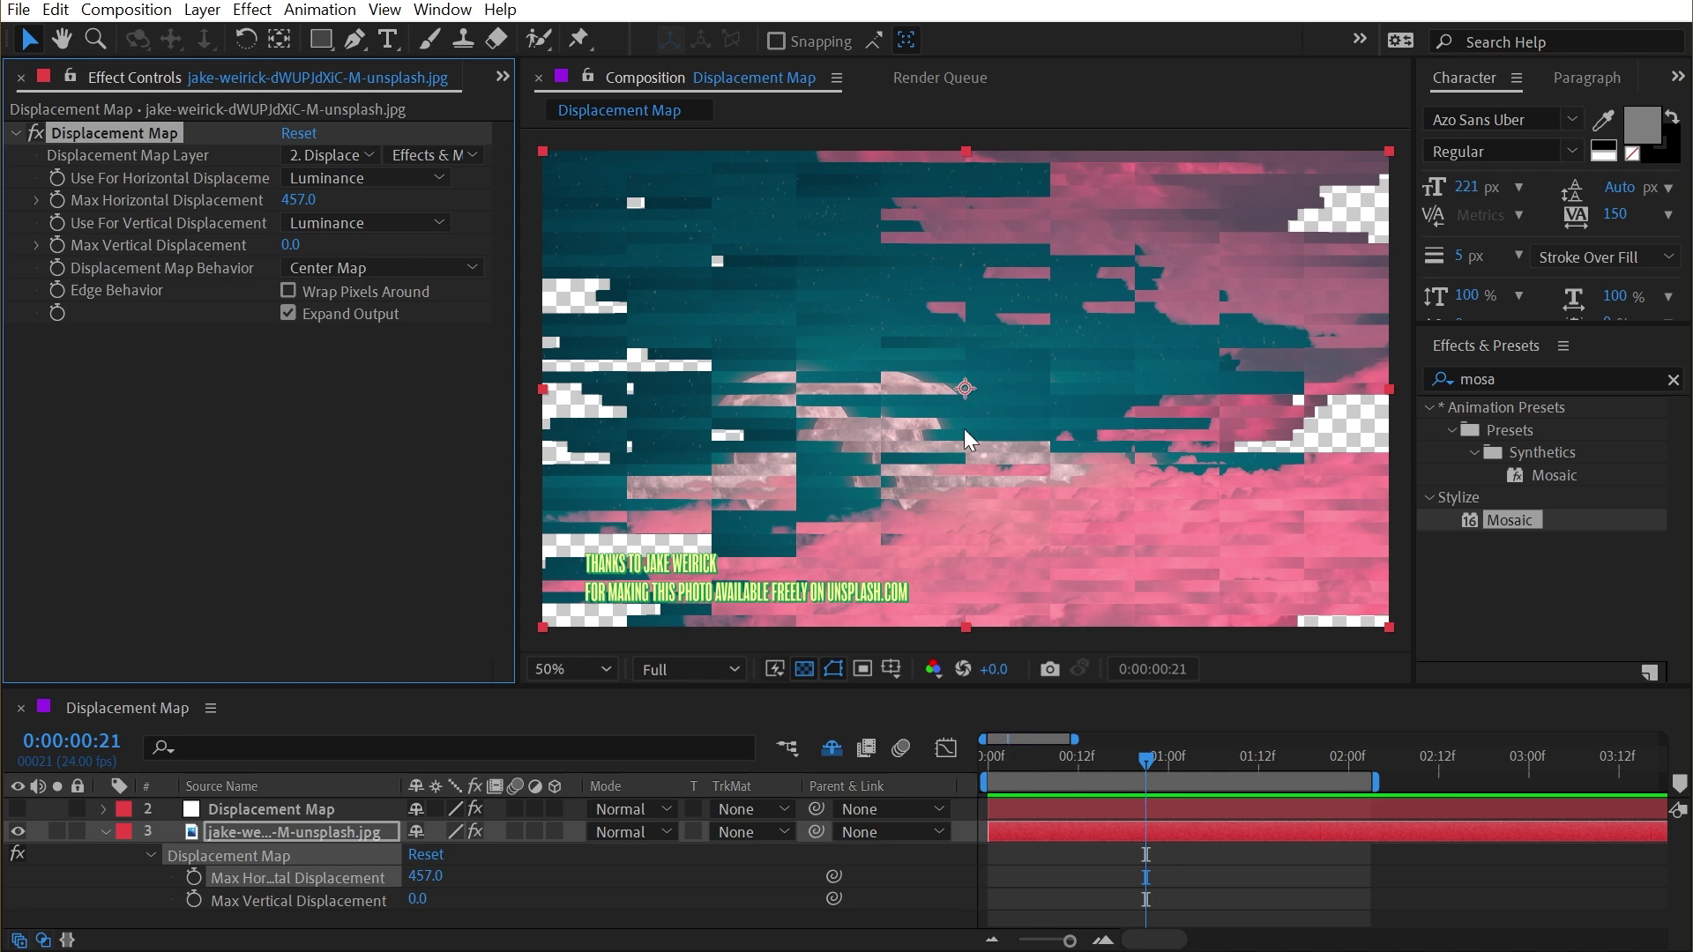
Step: Show the noise map layer and collapse its Posterize, Turbulent Noise and Mosaic effects
left_click(229, 807)
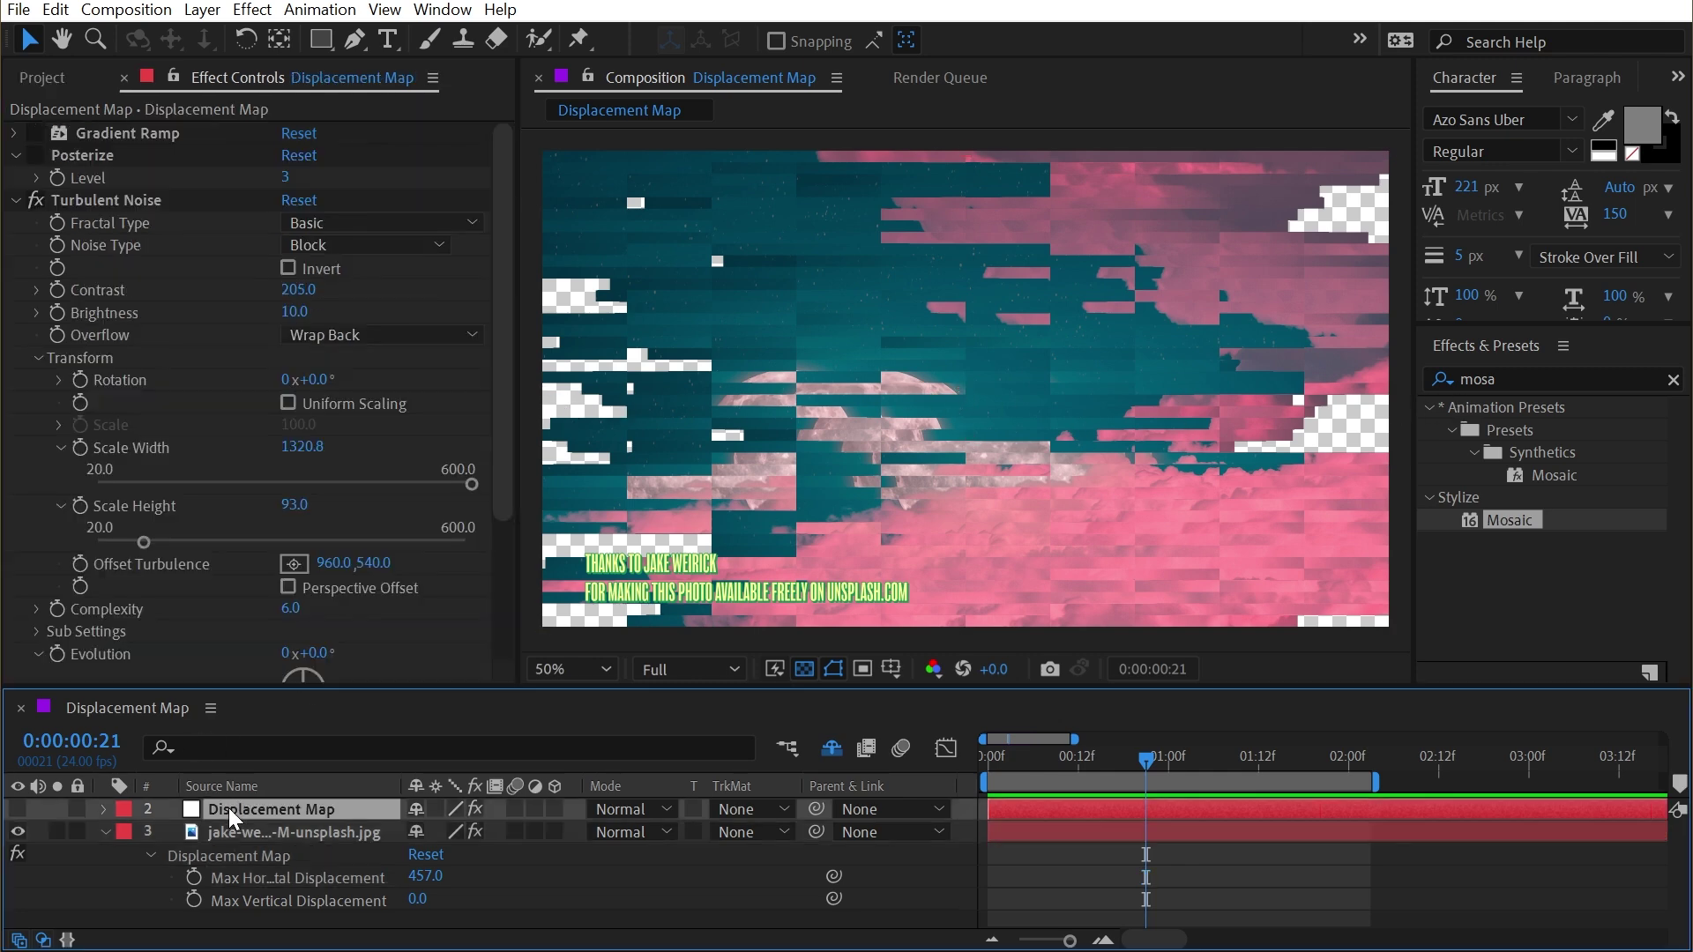
left_click(19, 808)
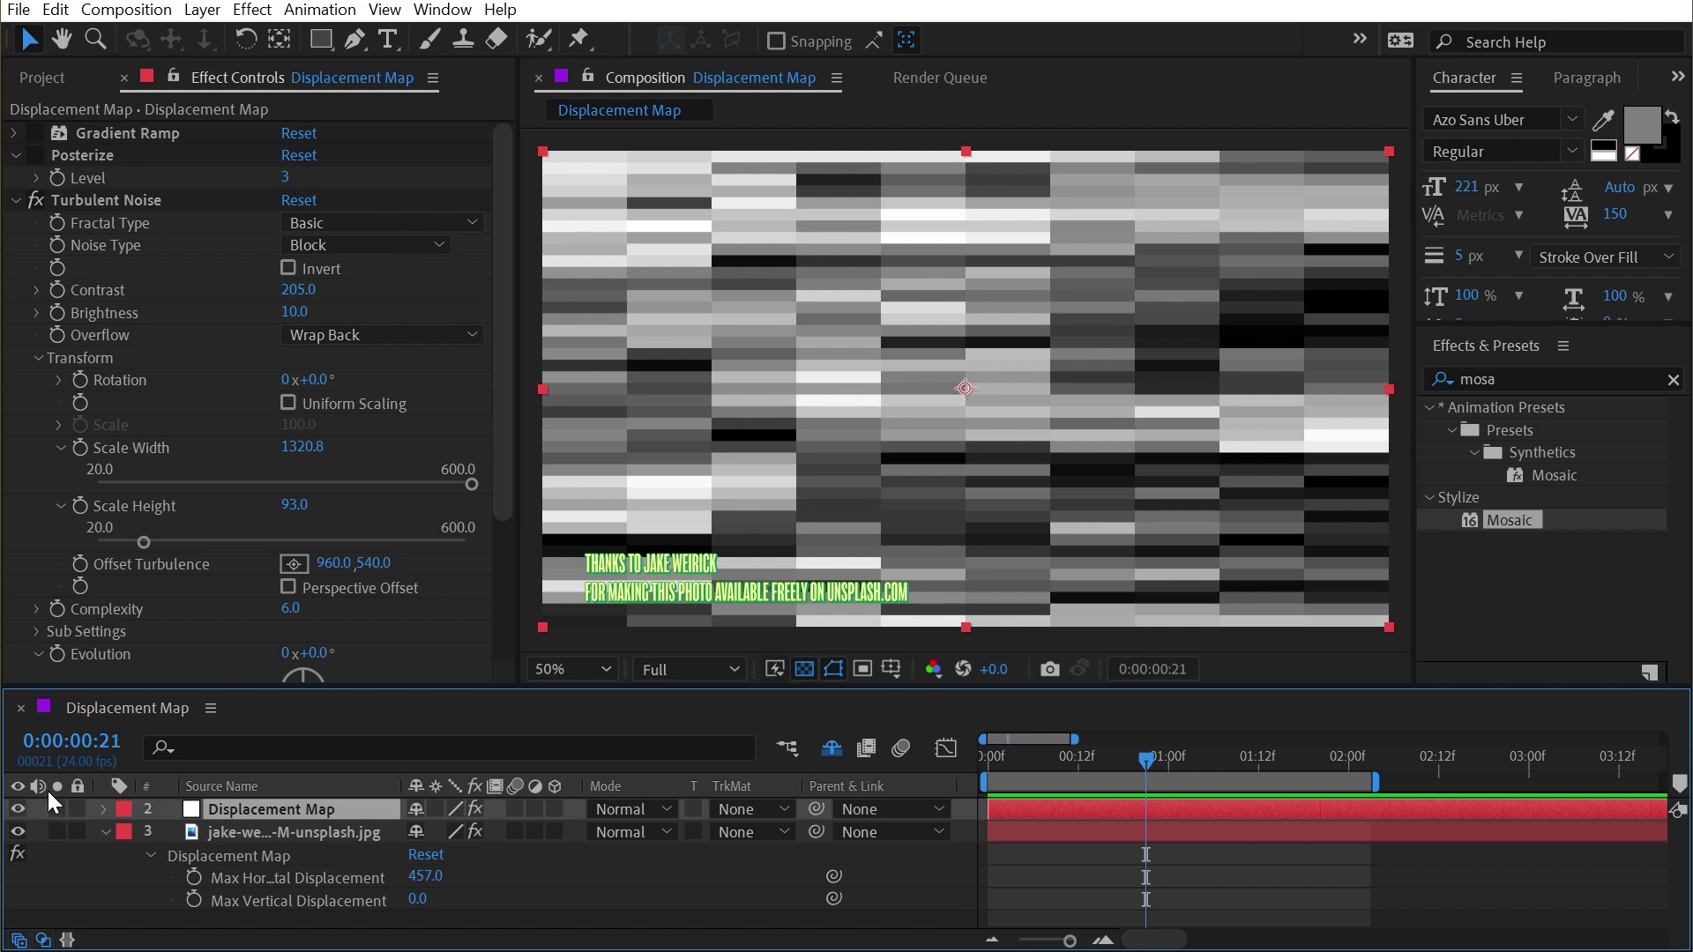
left_click(15, 154)
left_click(15, 178)
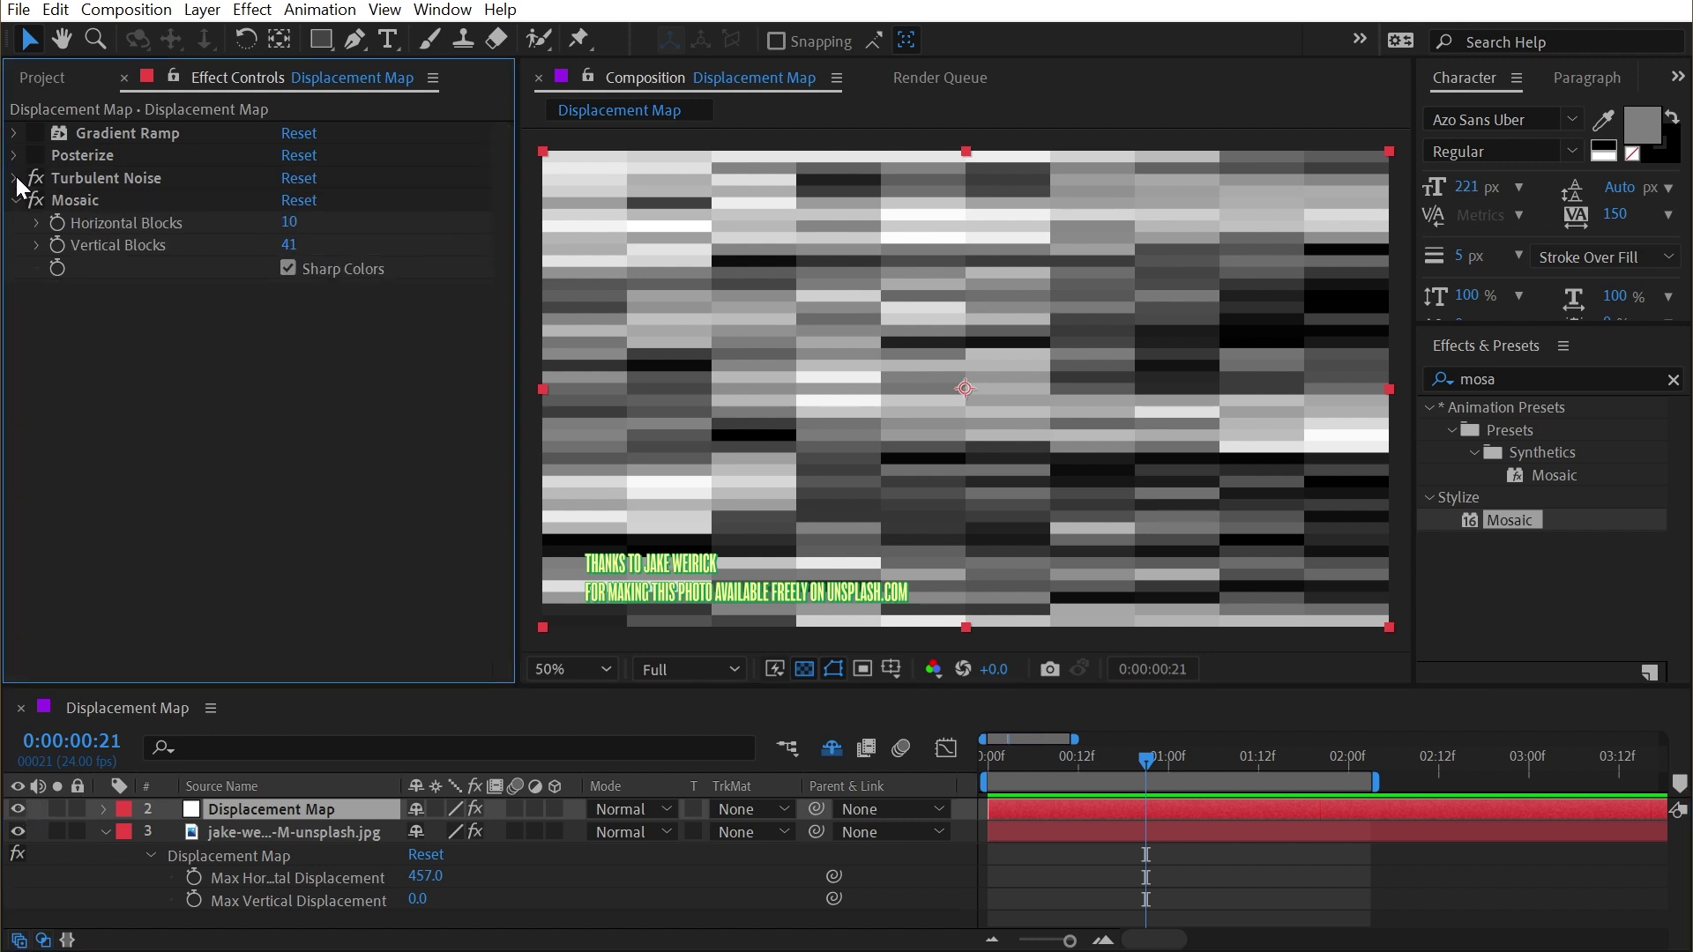
left_click(15, 199)
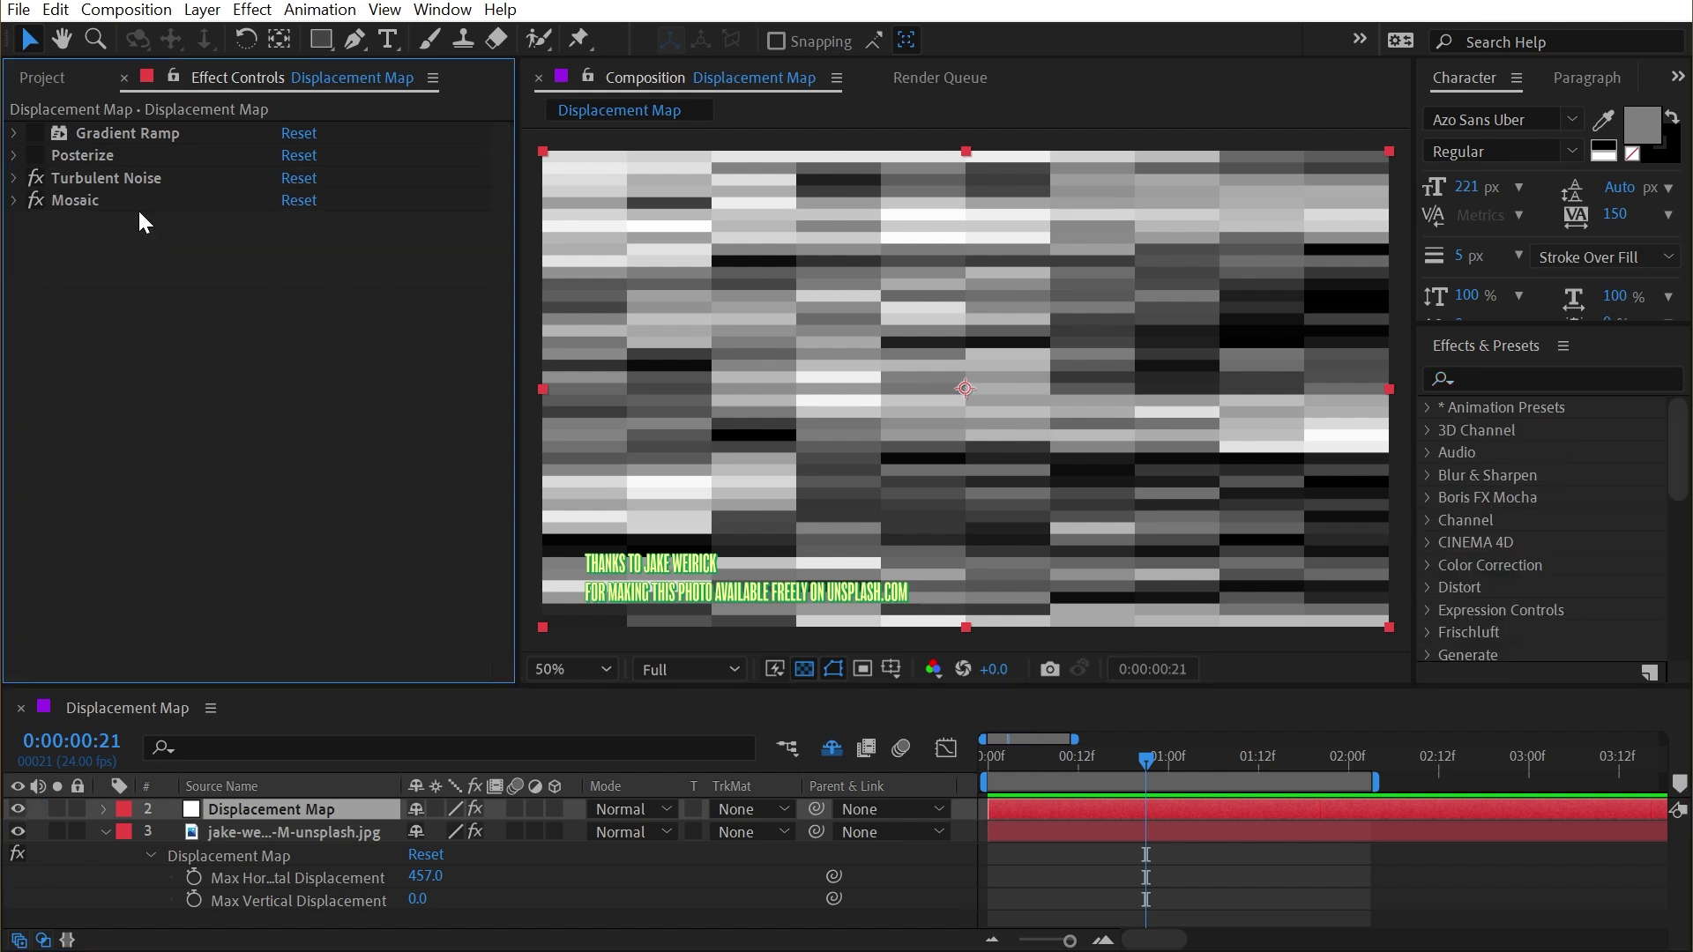
Step: Apply Tint to the noise map and set Map White To brightness to 50
left_click(1499, 378)
type("tint")
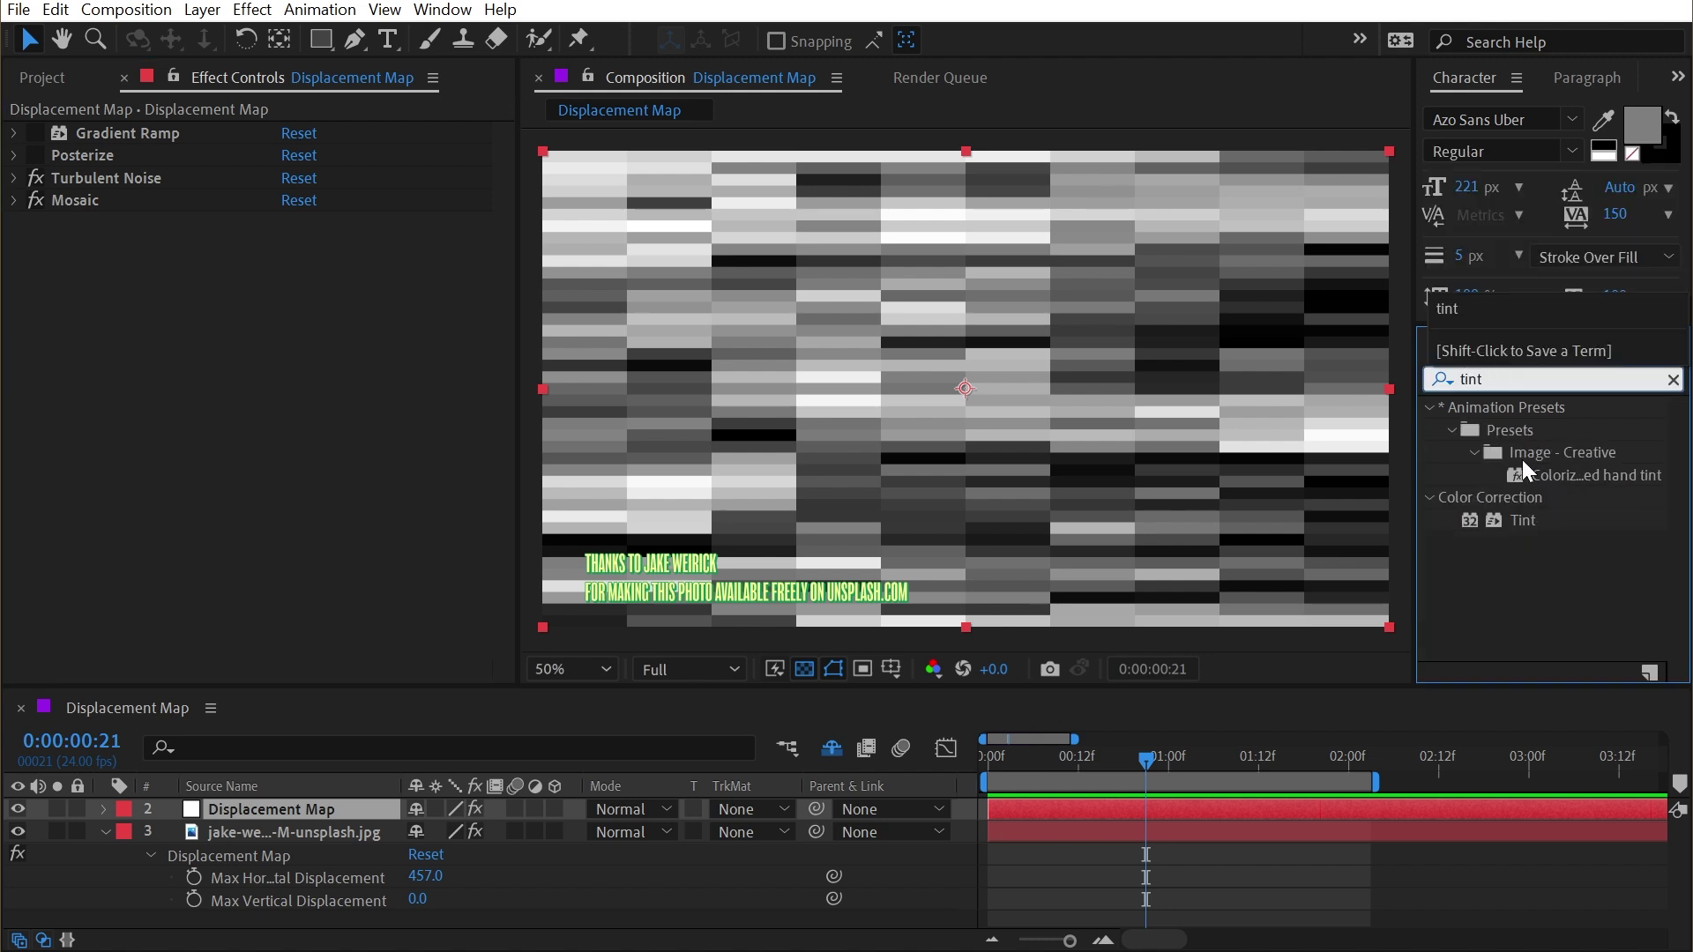
left_click_drag(1522, 520, 279, 386)
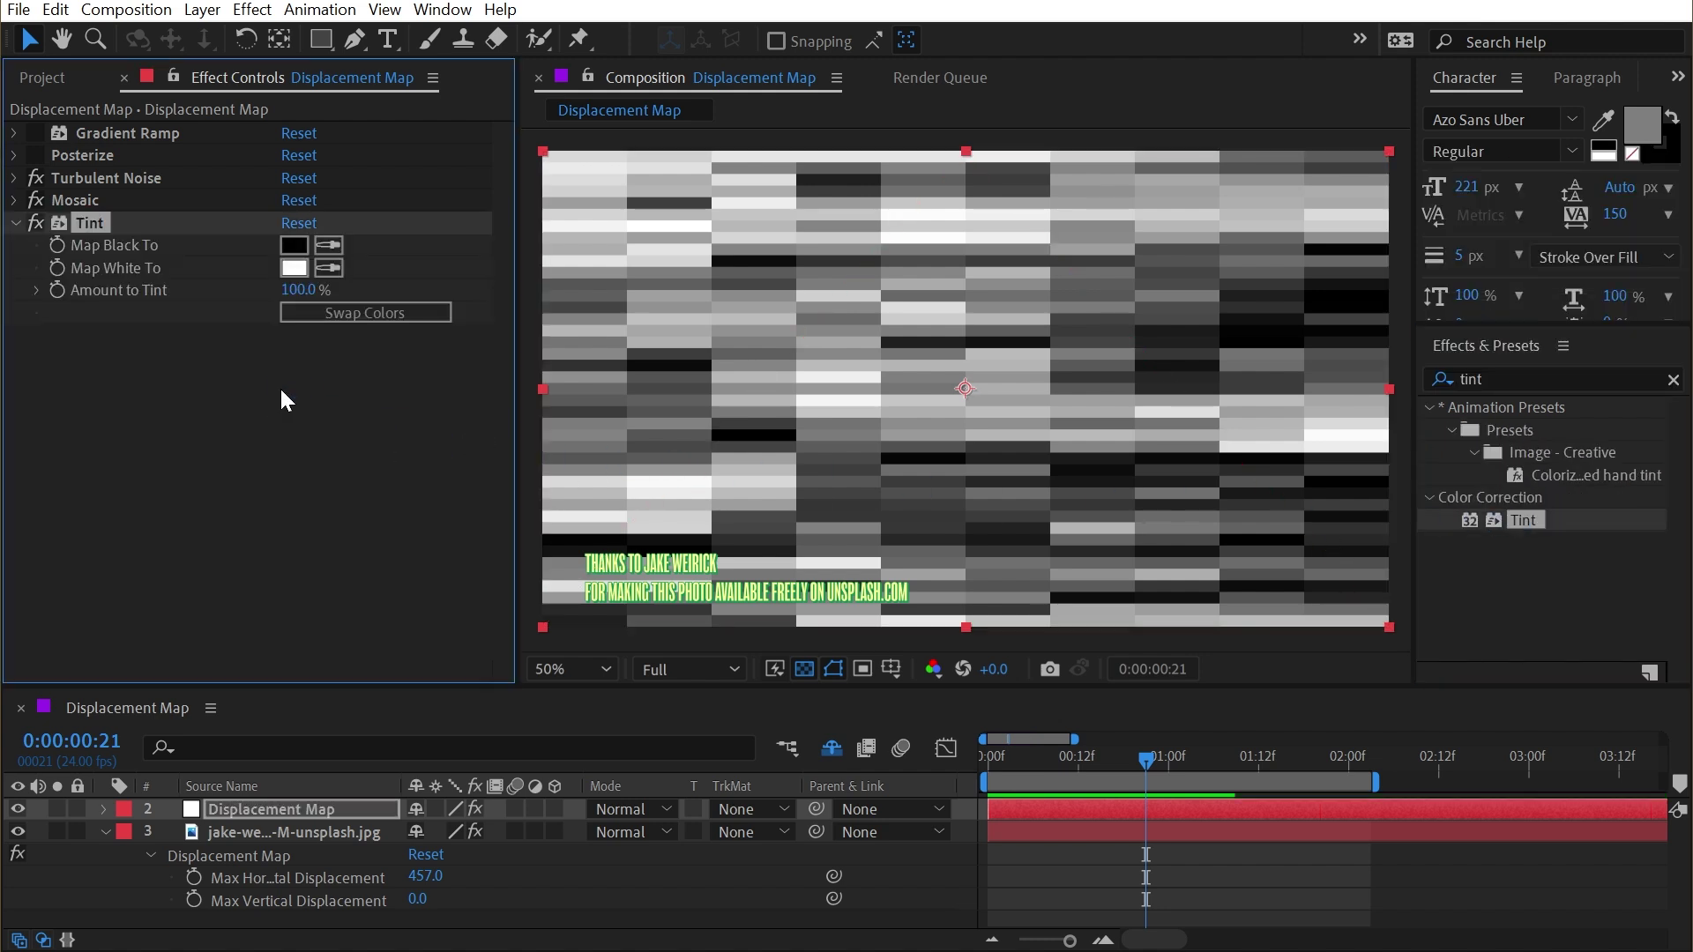
left_click(293, 267)
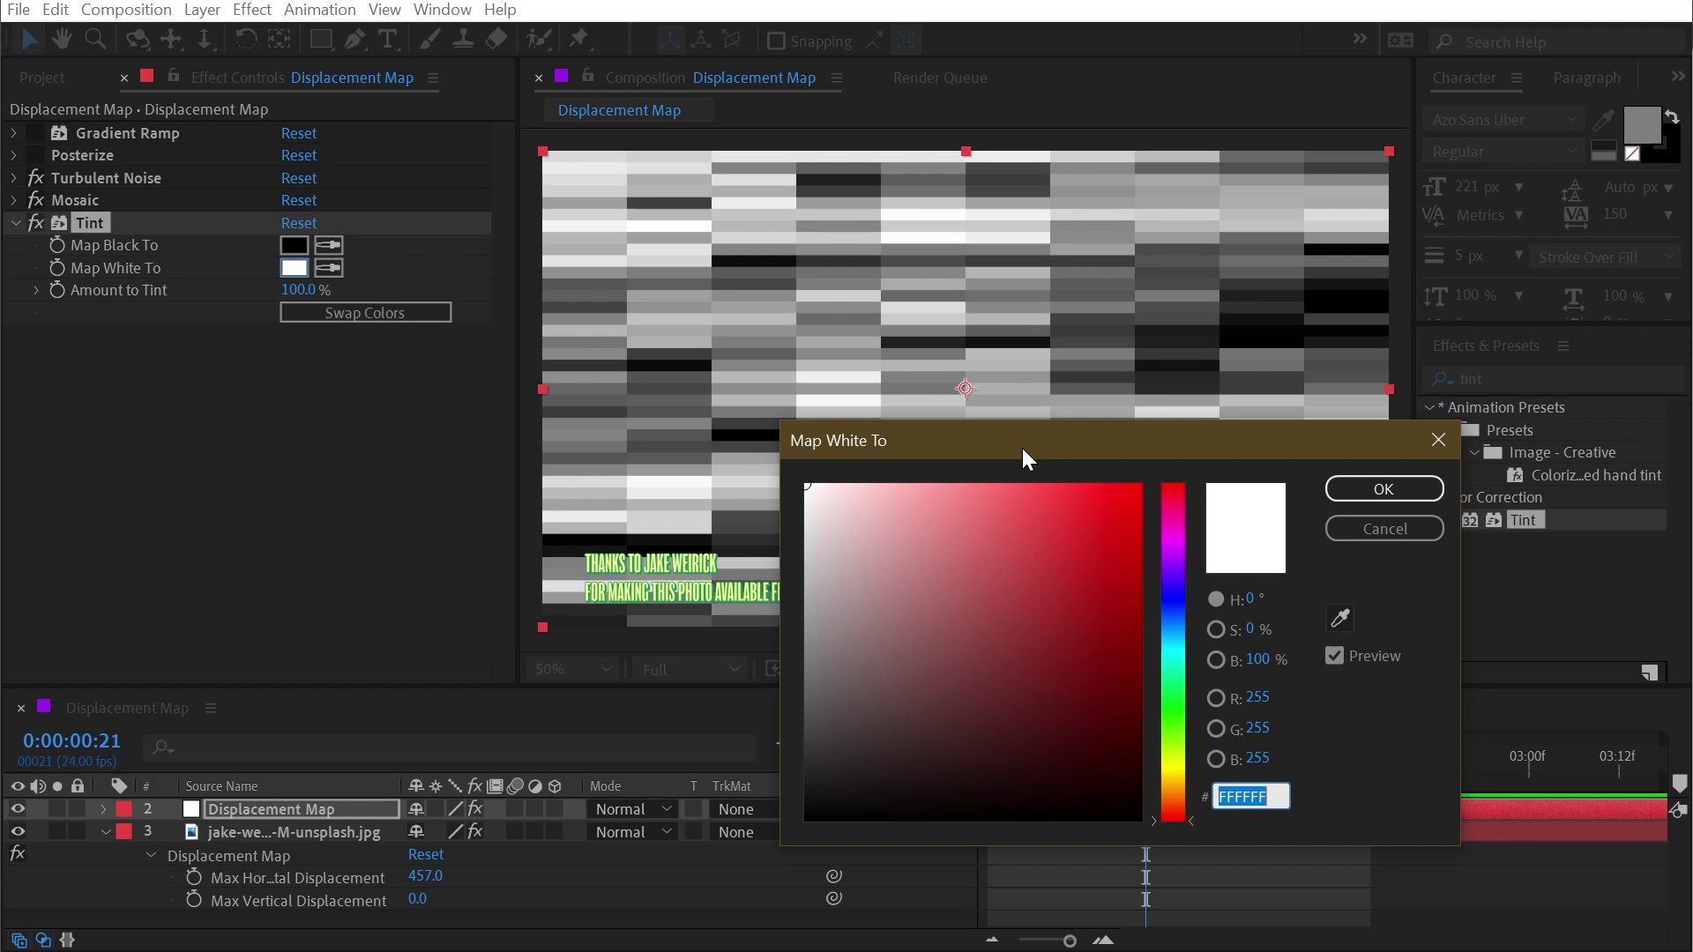
left_click(1256, 659)
type("50")
key("Return")
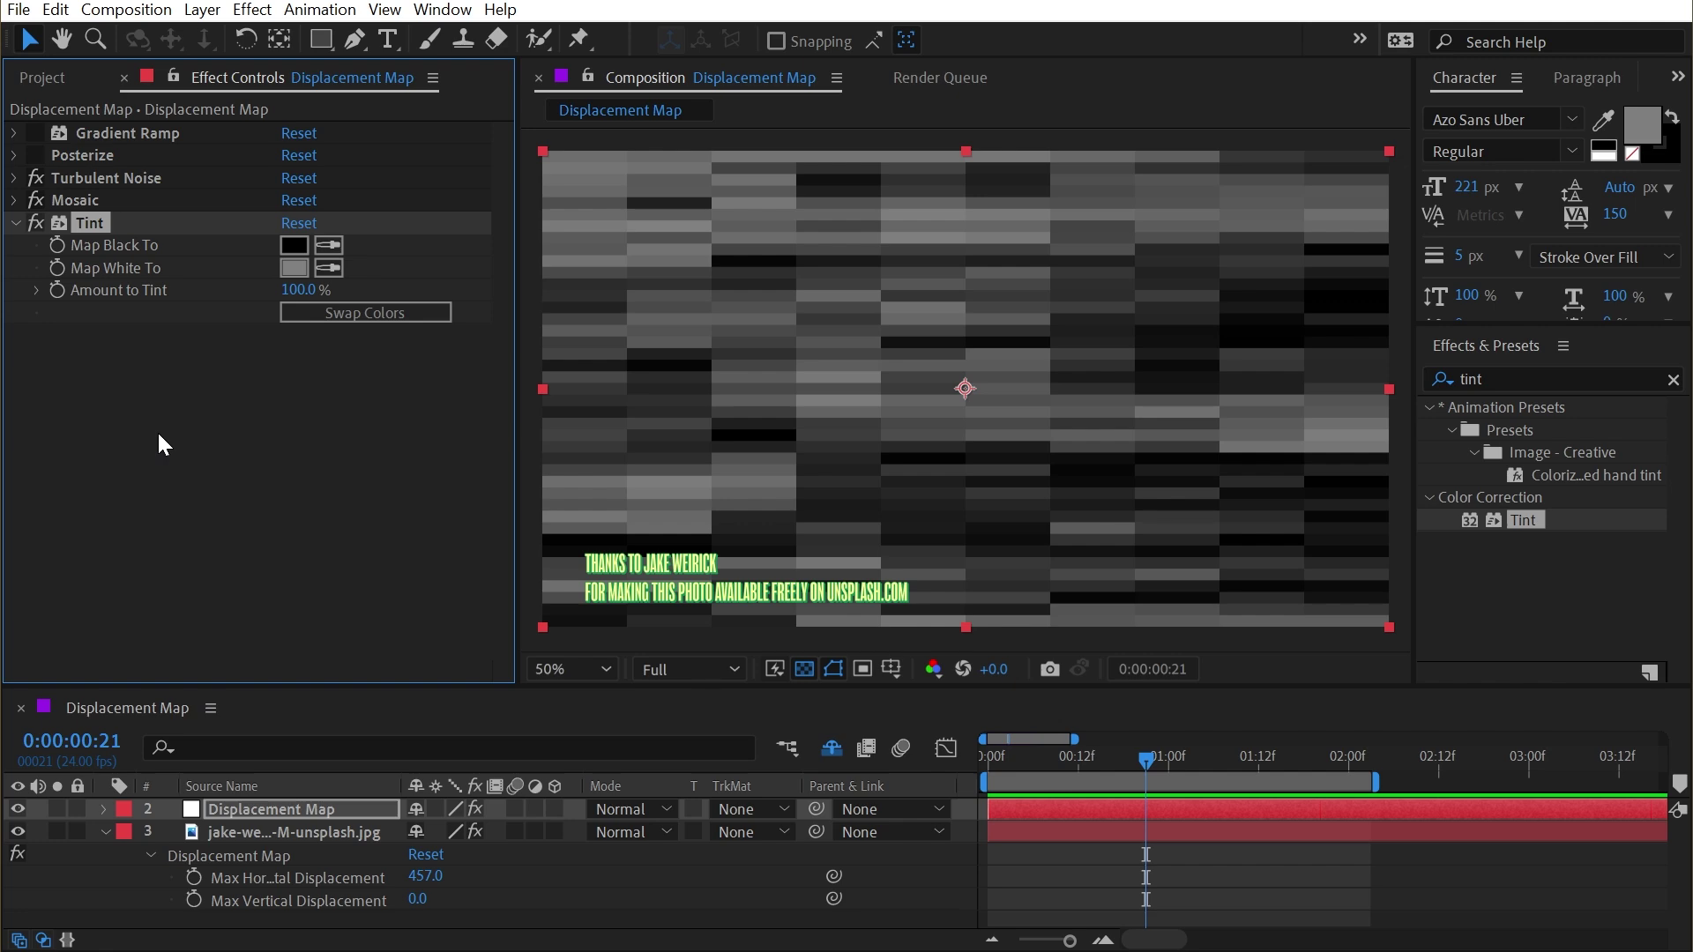
Step: Hide the noise map, set photo Max Horizontal Displacement to -3536, and return to frame 0
left_click(17, 808)
left_click(291, 832)
left_click_drag(298, 199, 937, 399)
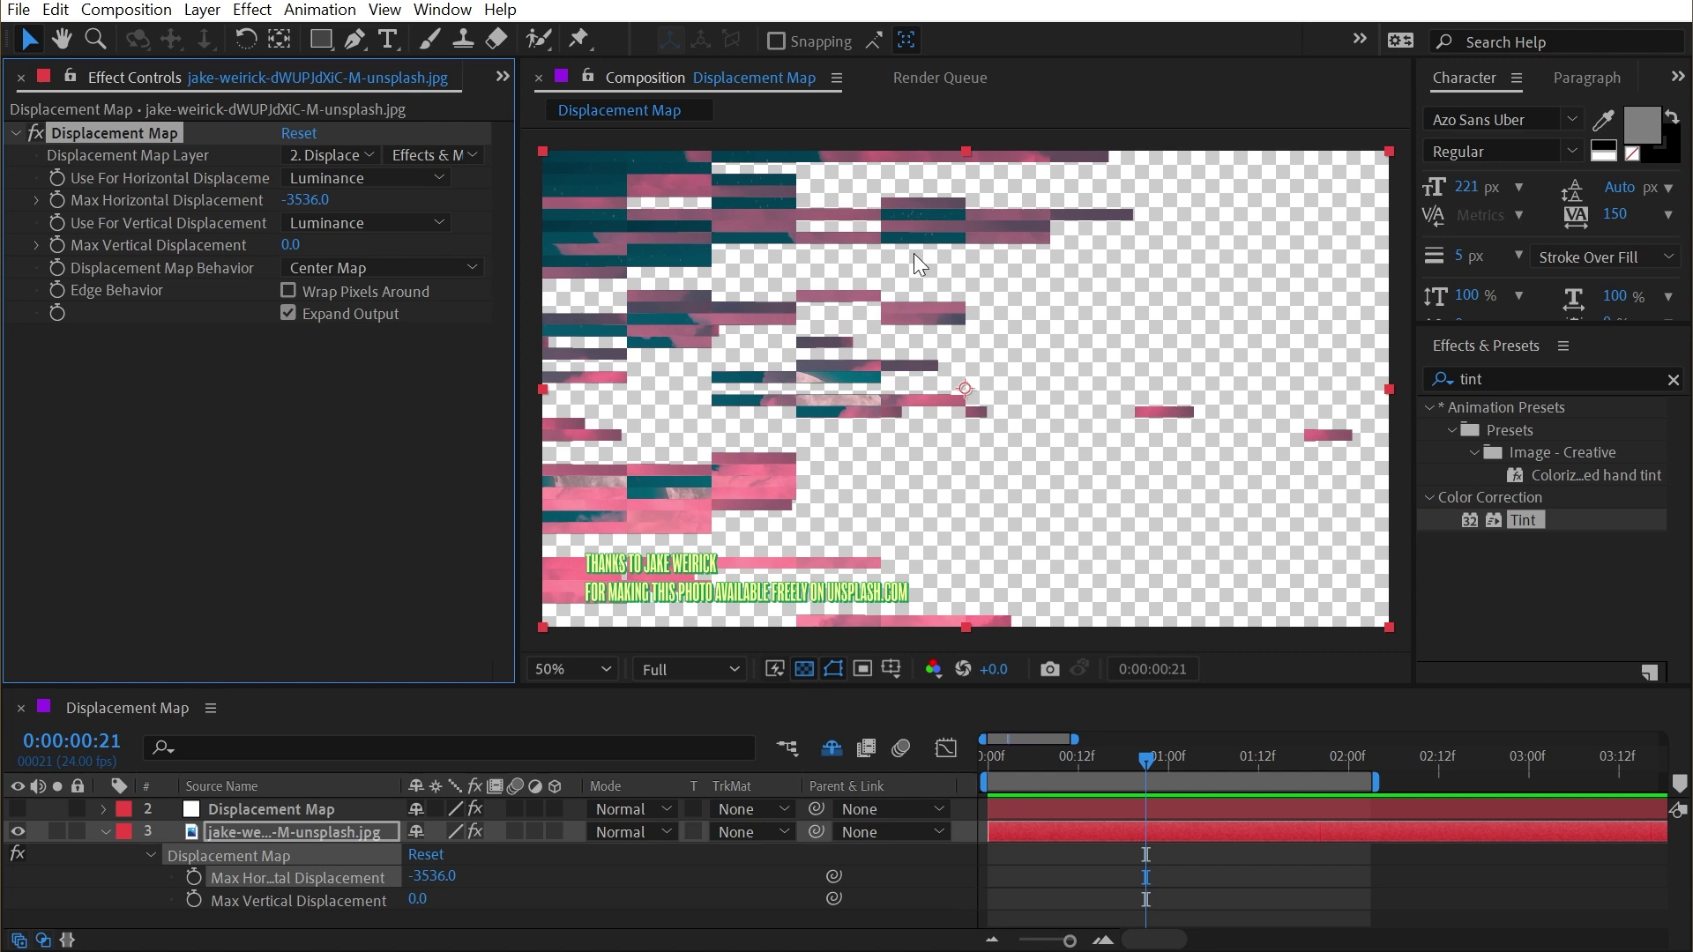
left_click_drag(1056, 763, 959, 742)
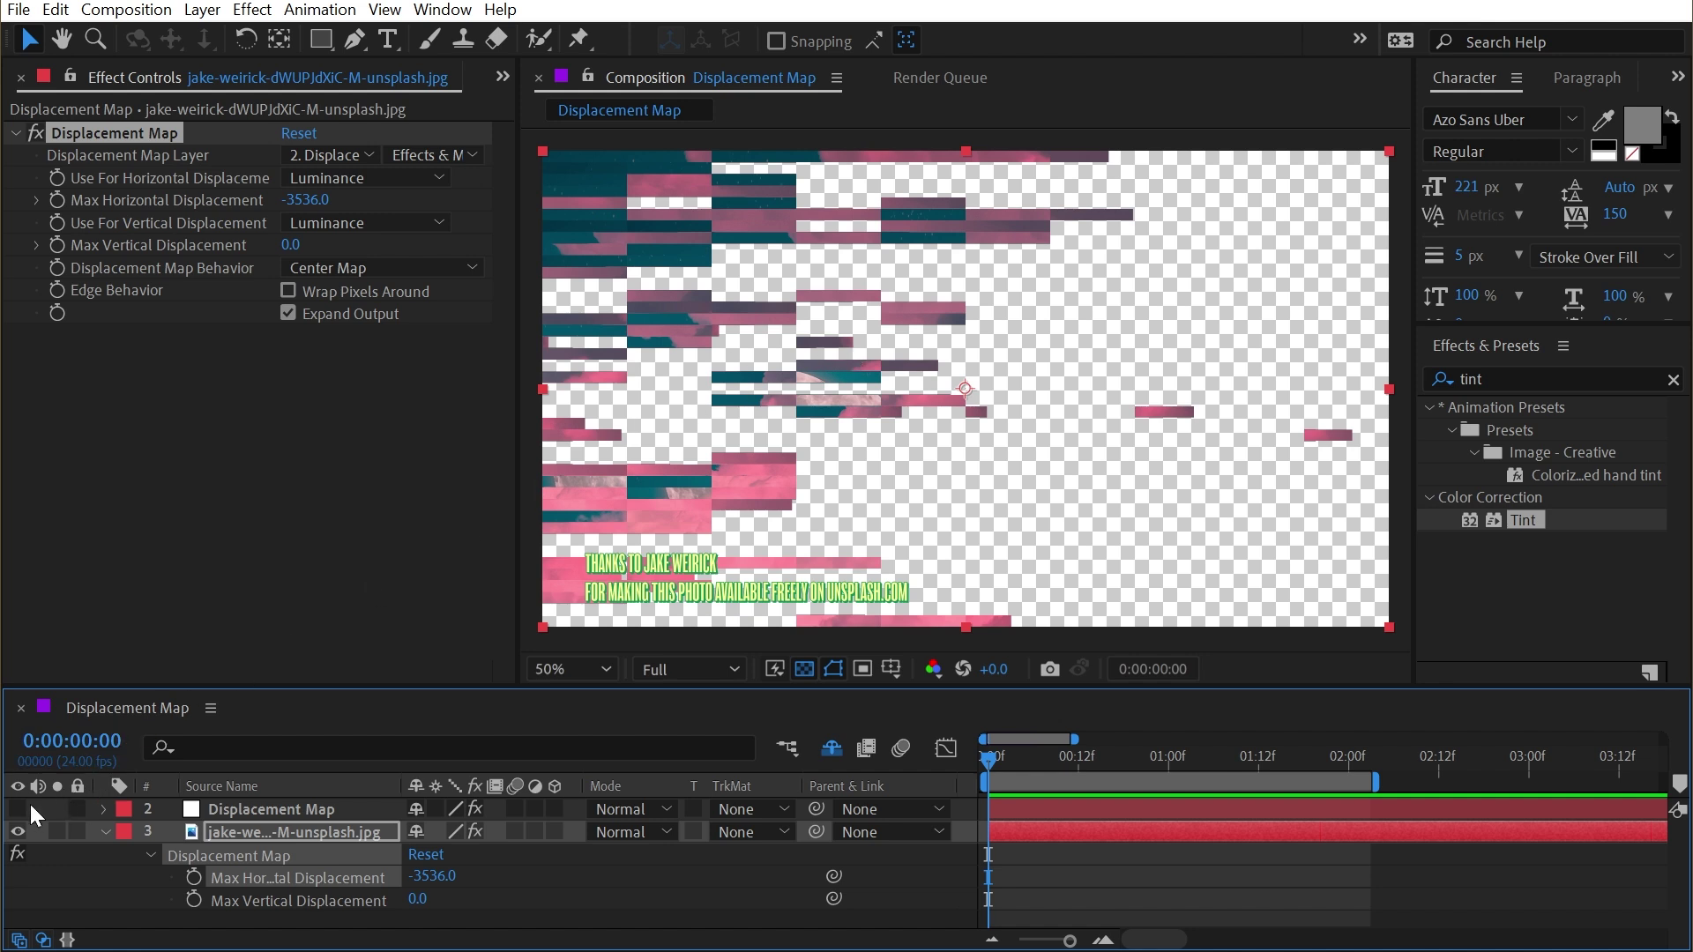
Step: Darken the Tint's Map White To colour to brightness 30, grey 4D4D4D
left_click(251, 808)
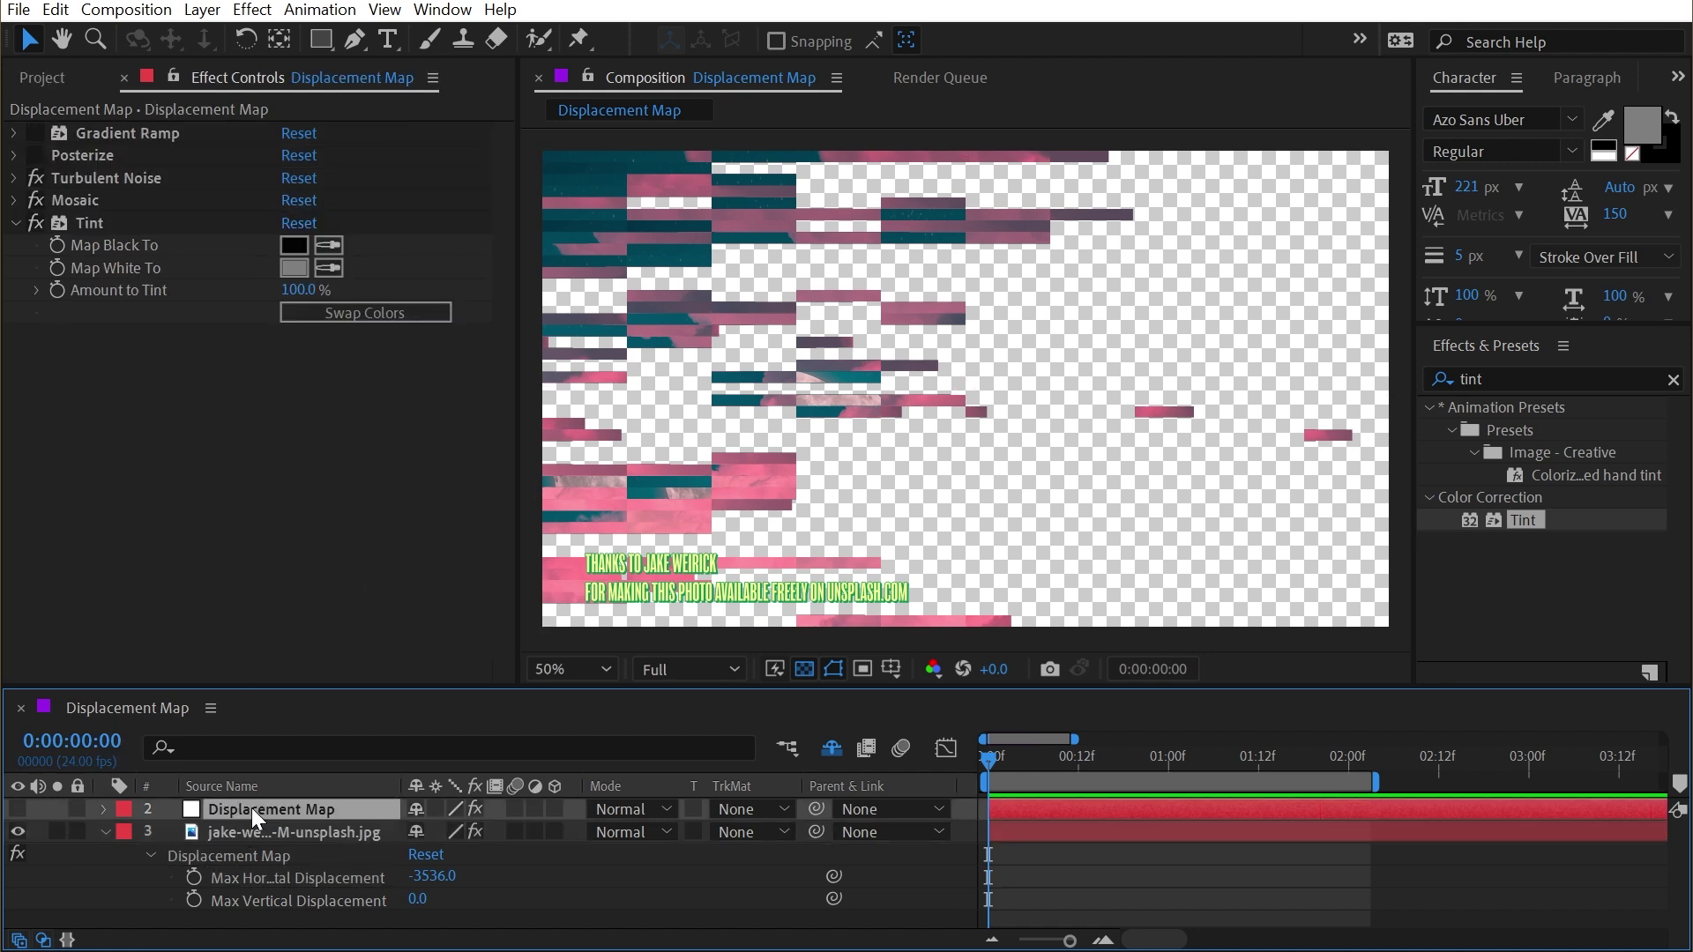
left_click(292, 267)
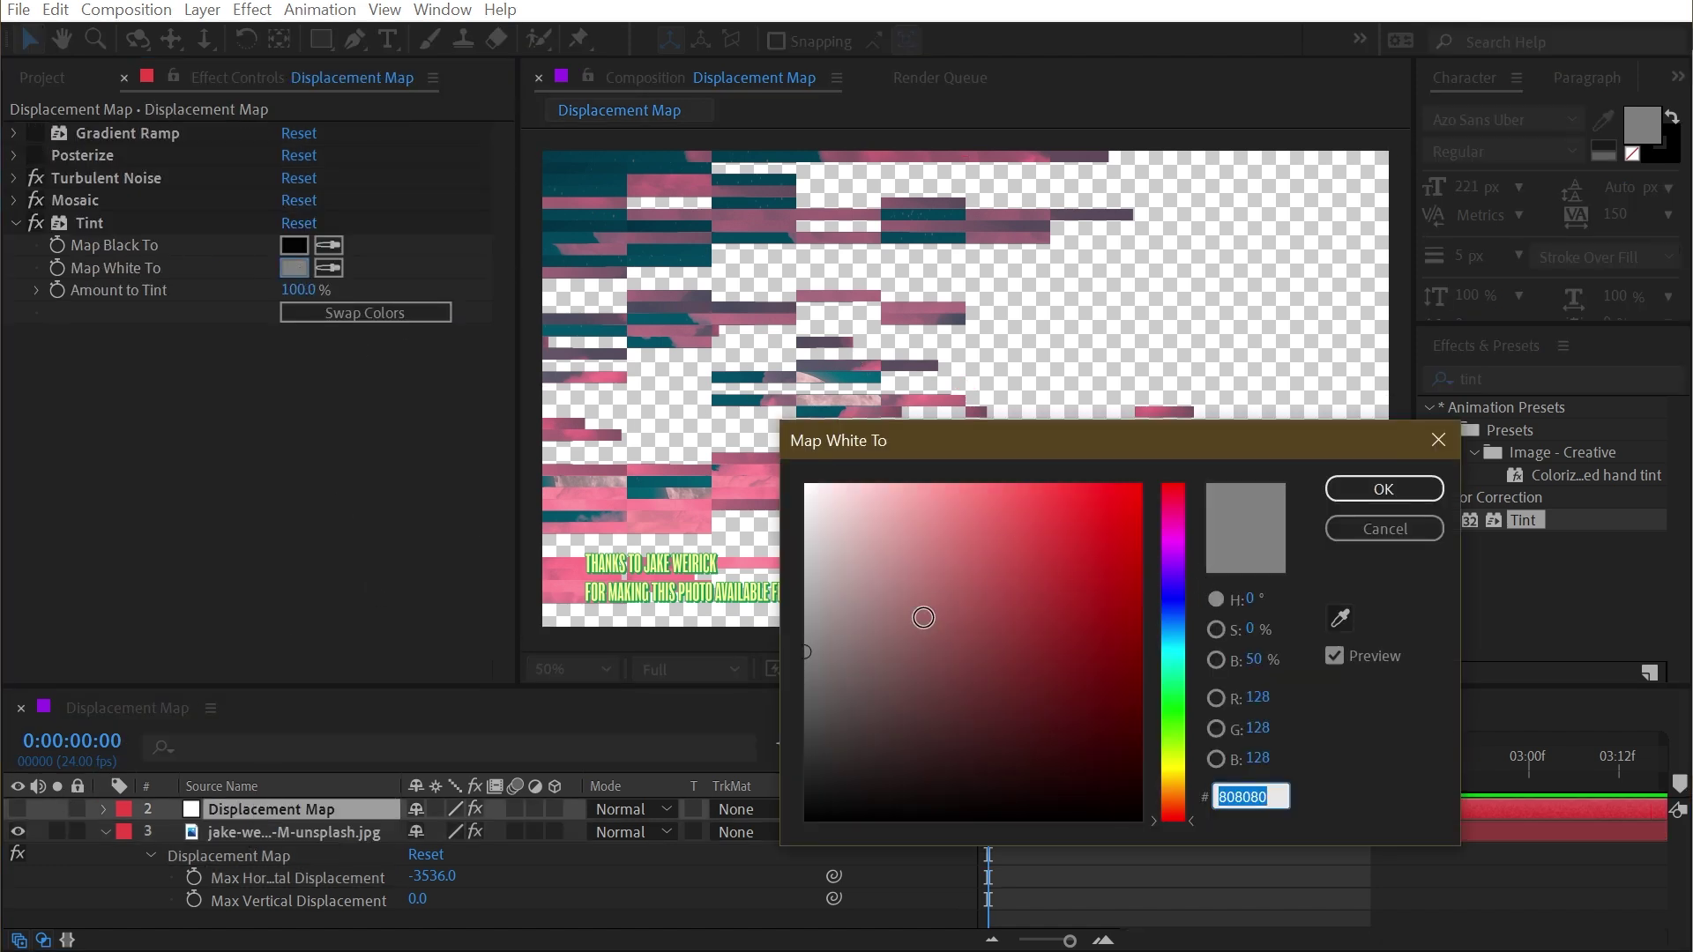
left_click_drag(806, 652, 803, 703)
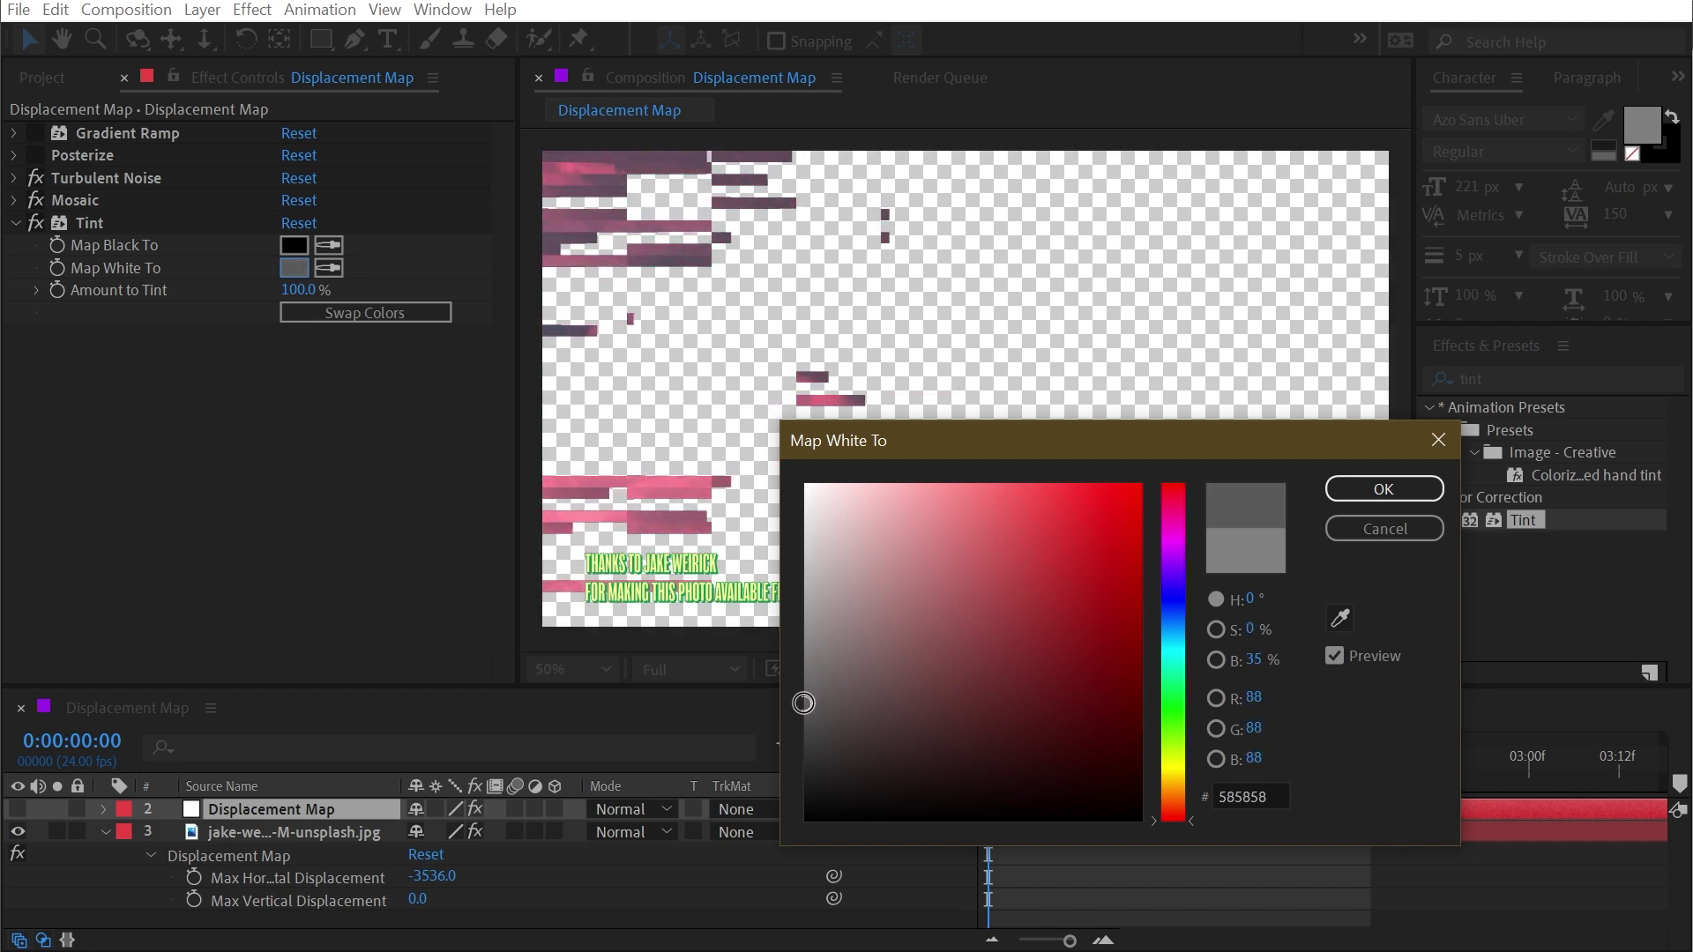
left_click(1249, 661)
type("30")
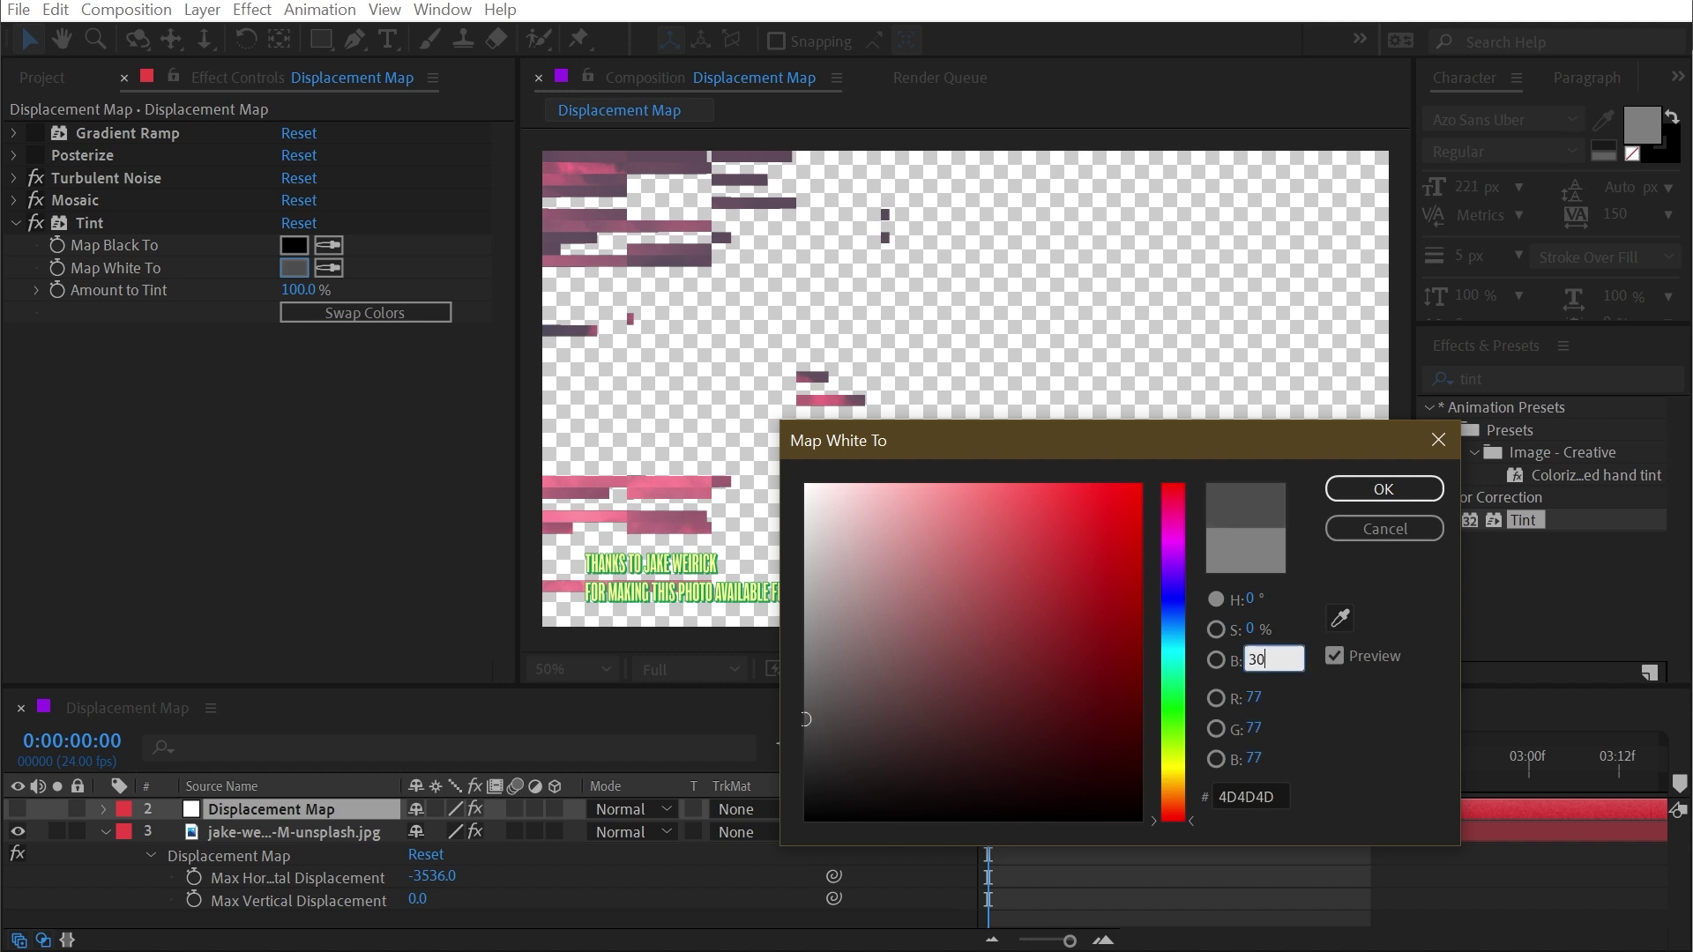
left_click(1401, 495)
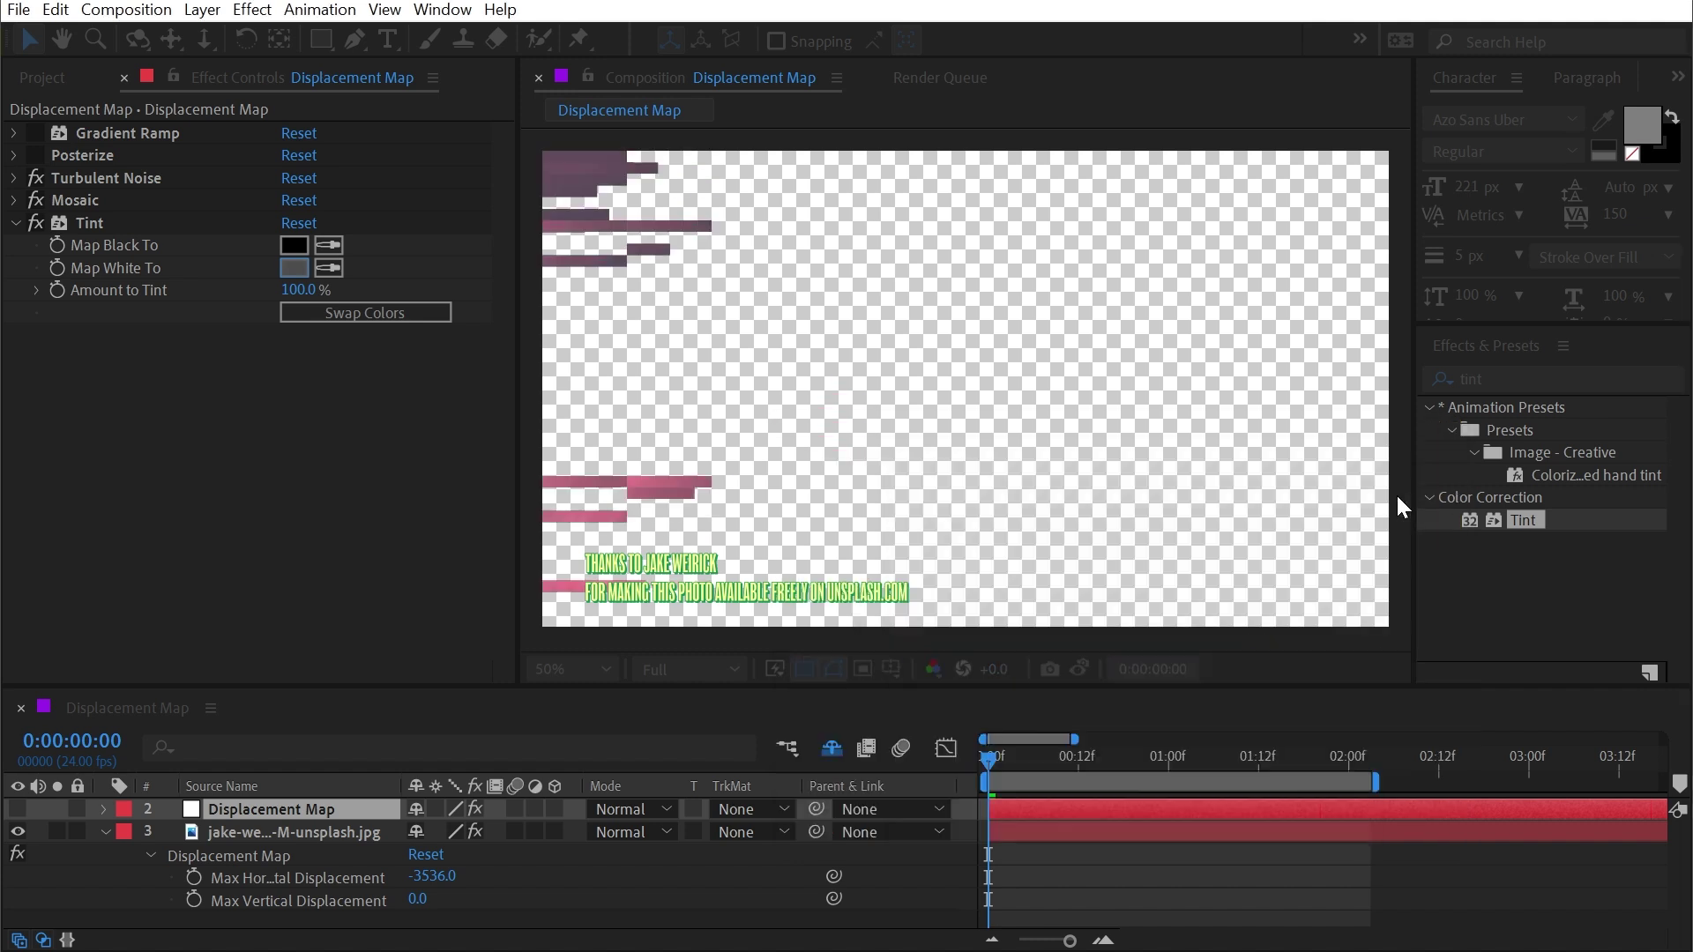
Step: Set the photo's Max Horizontal Displacement to -4688 and keyframe it at the first frame
left_click(265, 827)
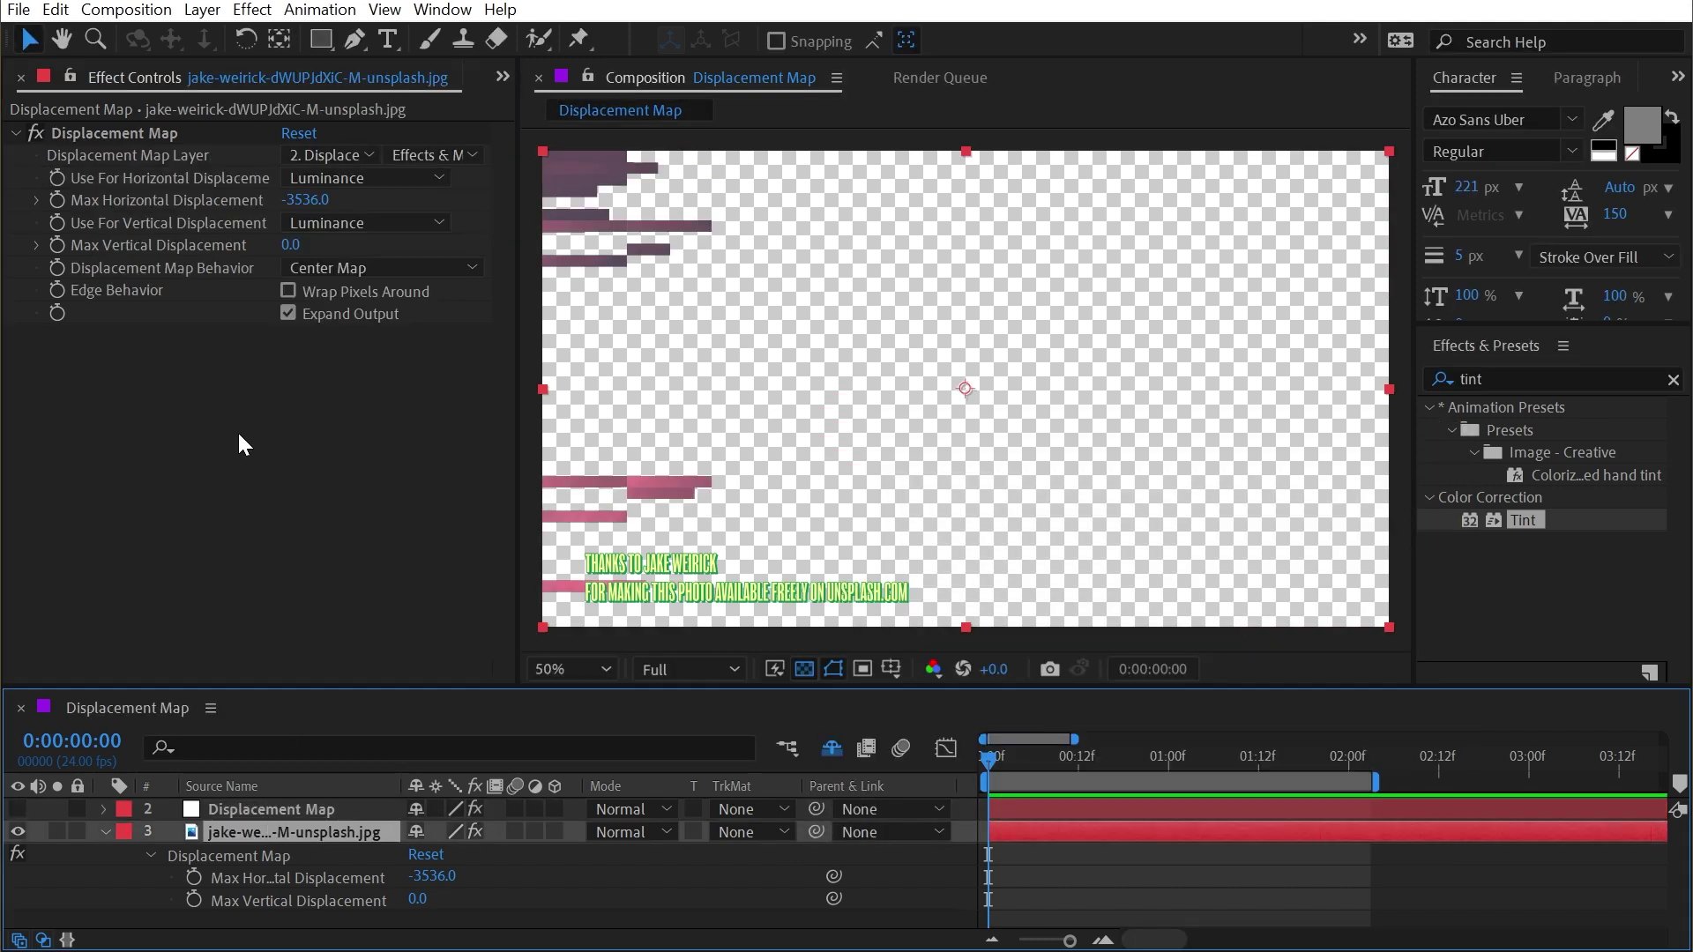
left_click_drag(206, 200, 67, 209)
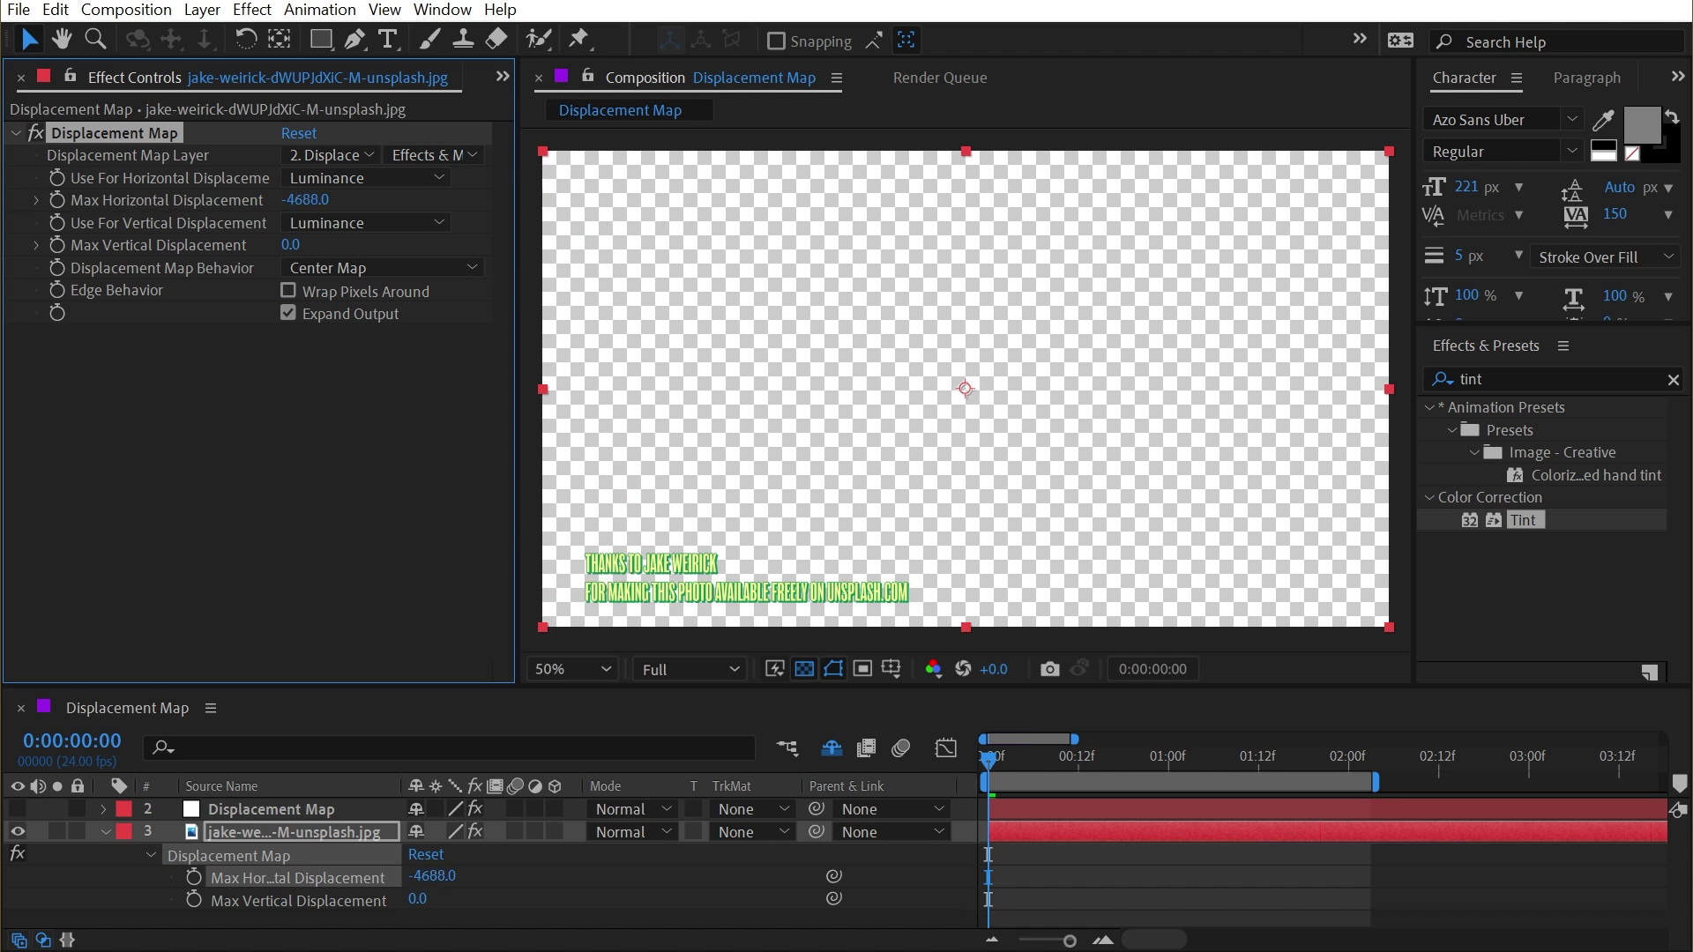
left_click(57, 200)
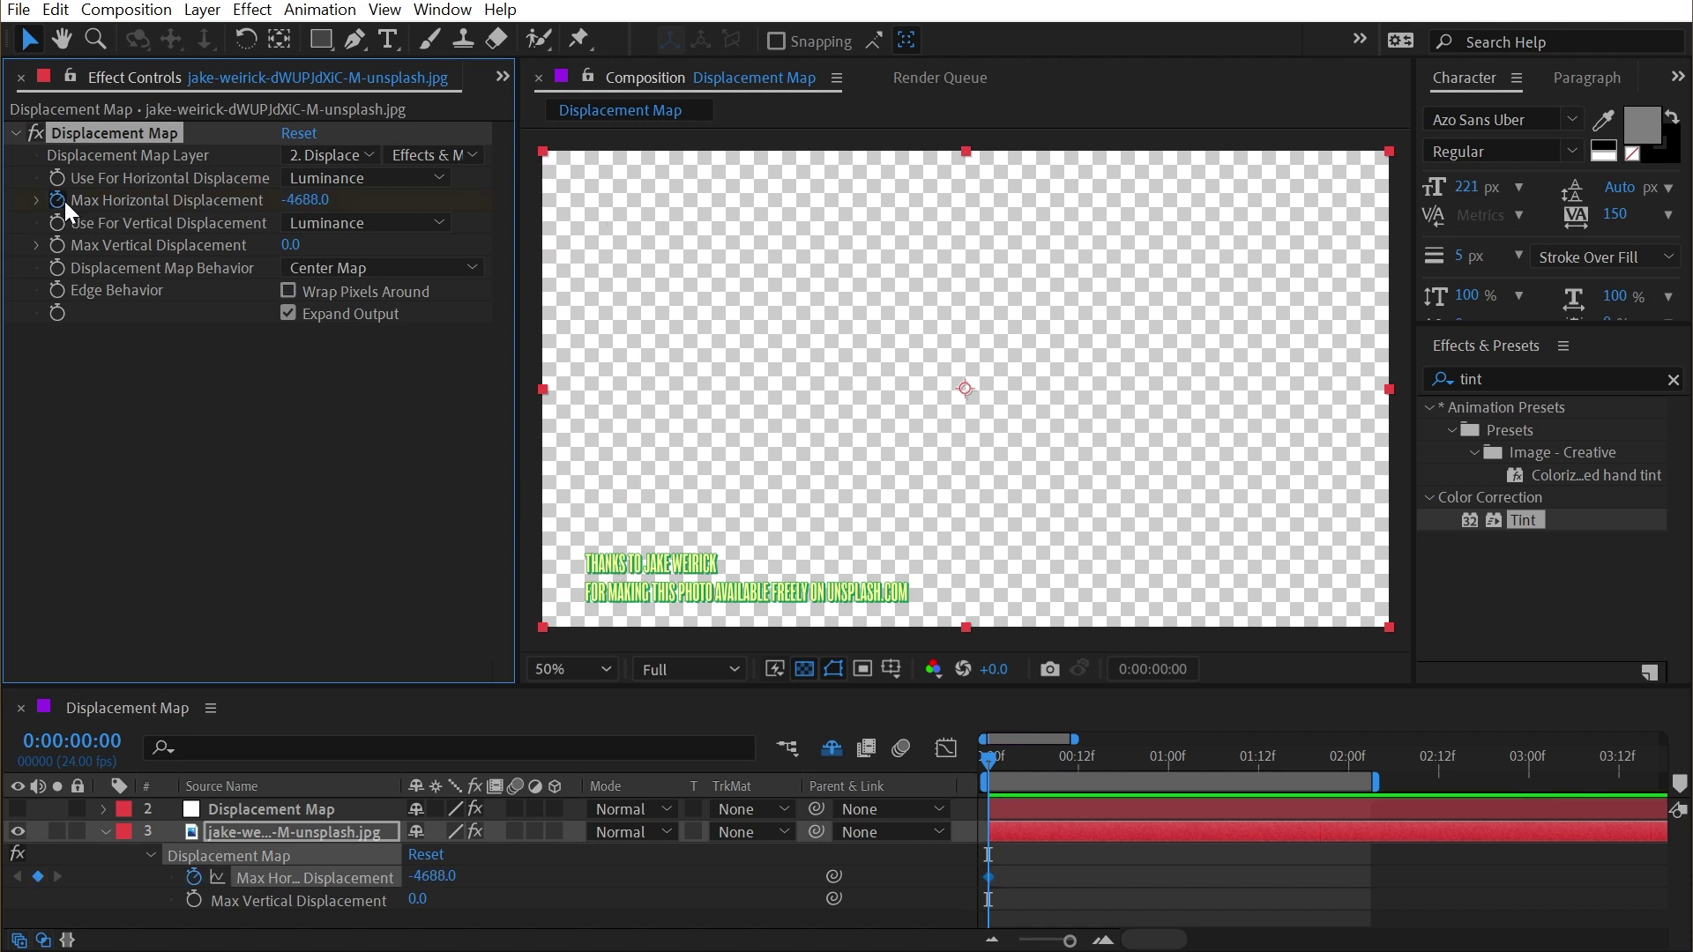
Step: Add a 0 displacement keyframe at frame 12, then move the playhead to frame 19
left_click_drag(1069, 762, 1079, 765)
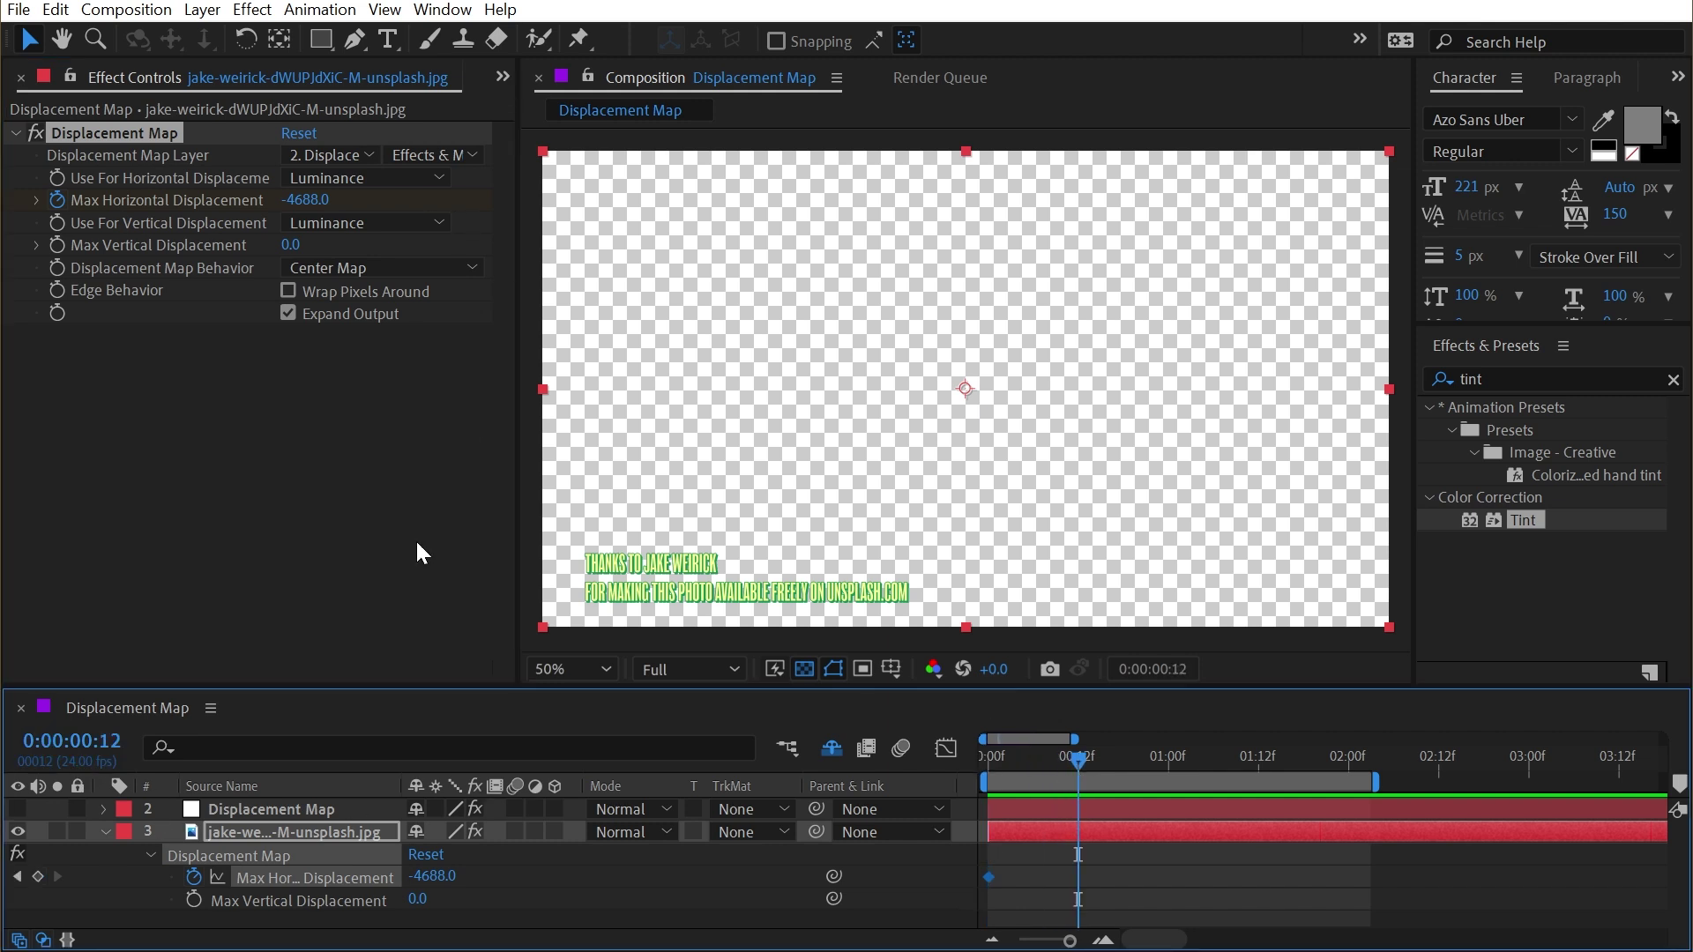
left_click(305, 200)
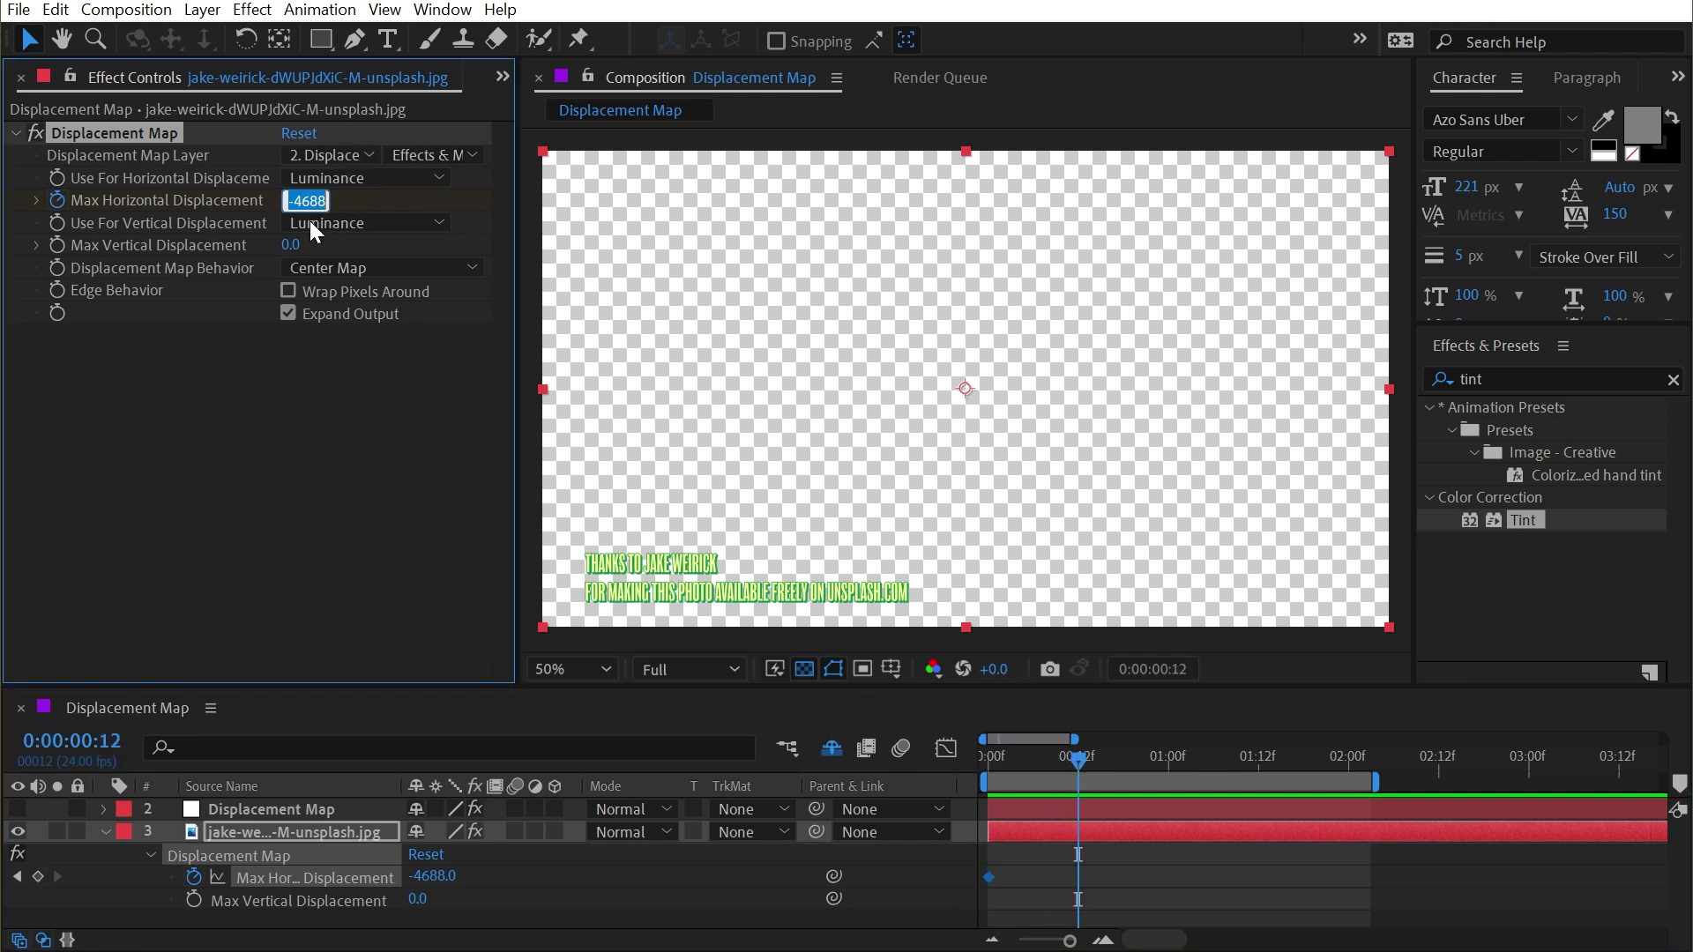
type("0")
key("Return")
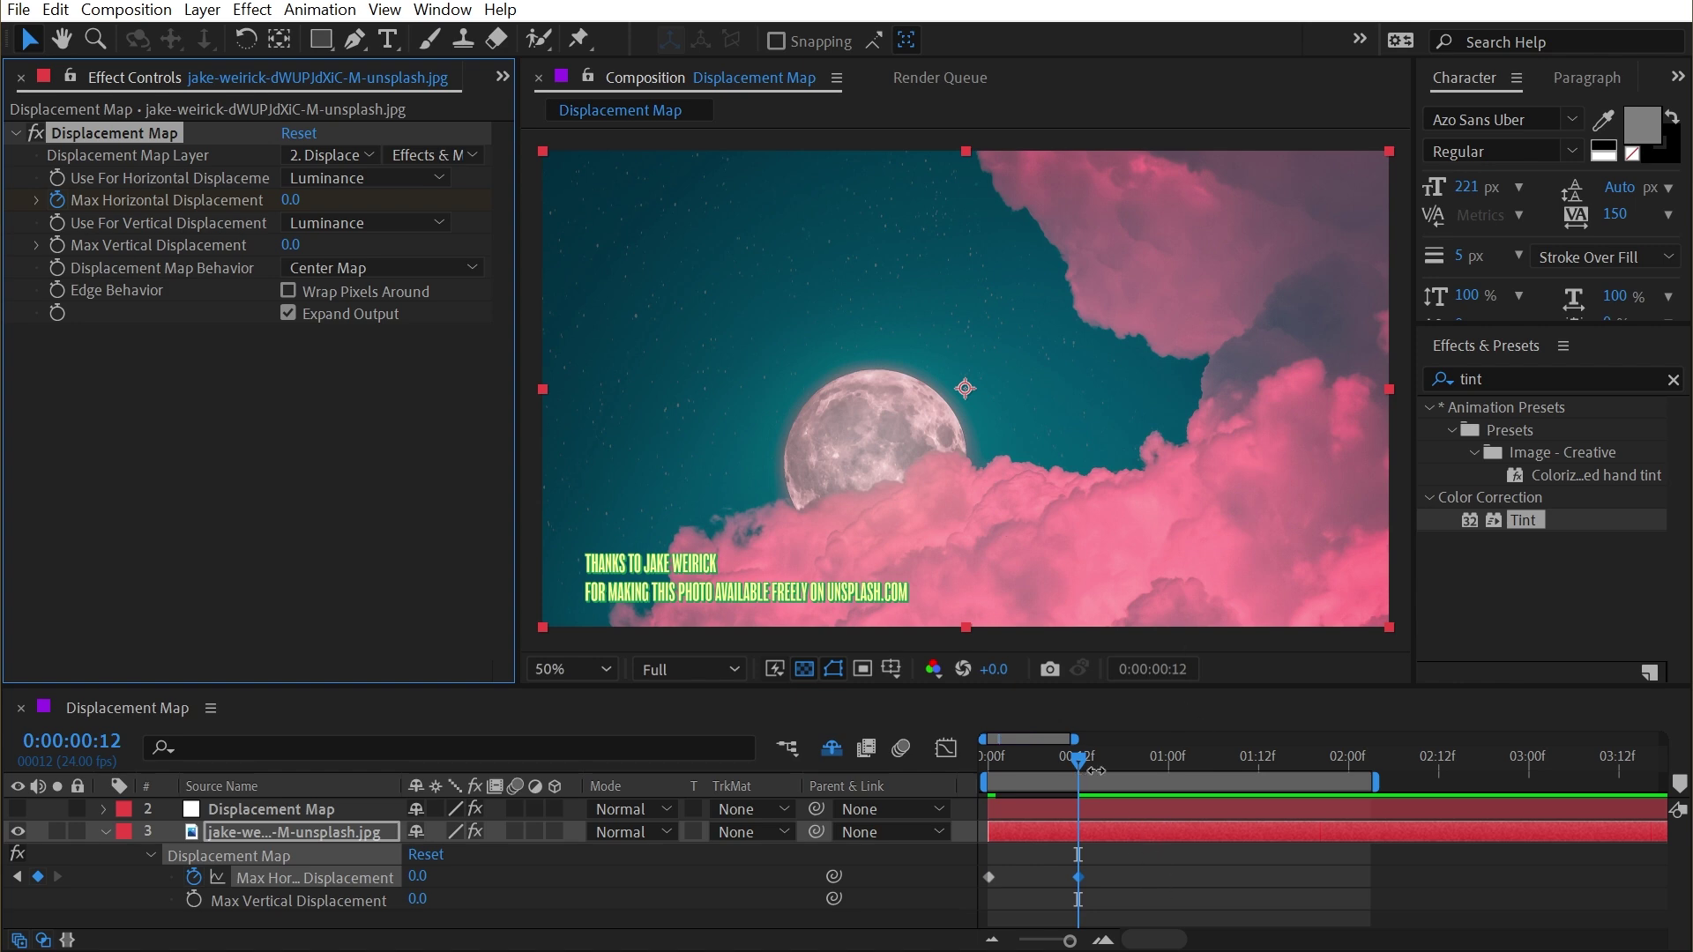
left_click(1132, 760)
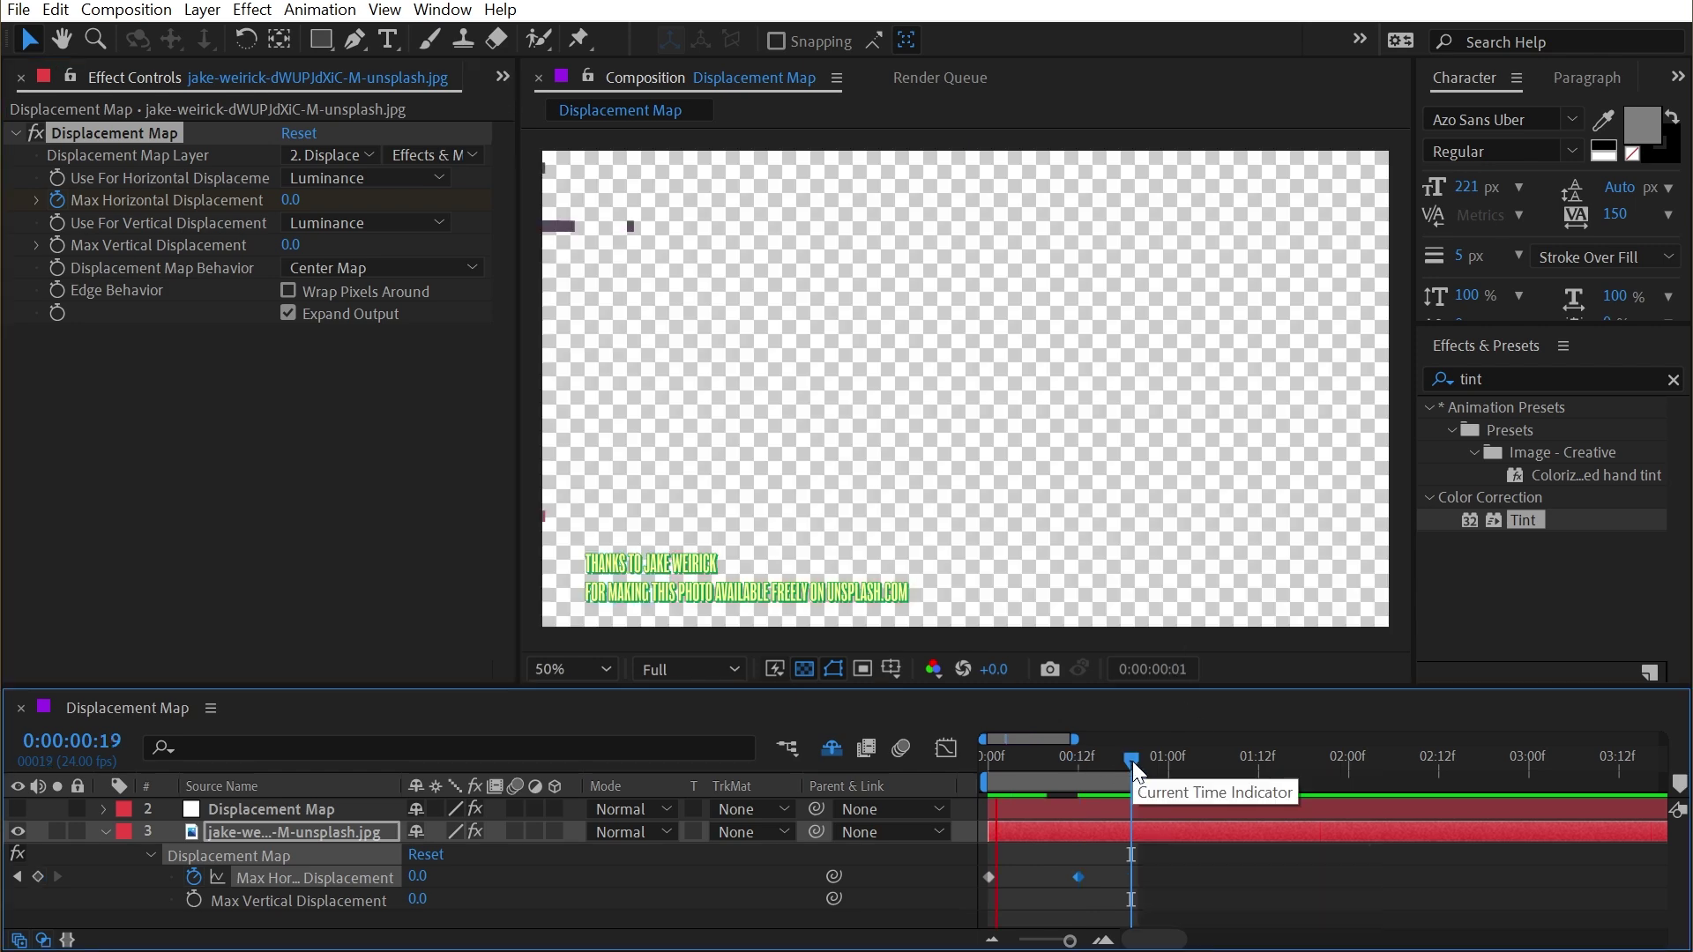
Step: Ease the Max Horizontal Displacement curve into its 0.0 keyframe in the Graph Editor
key("space")
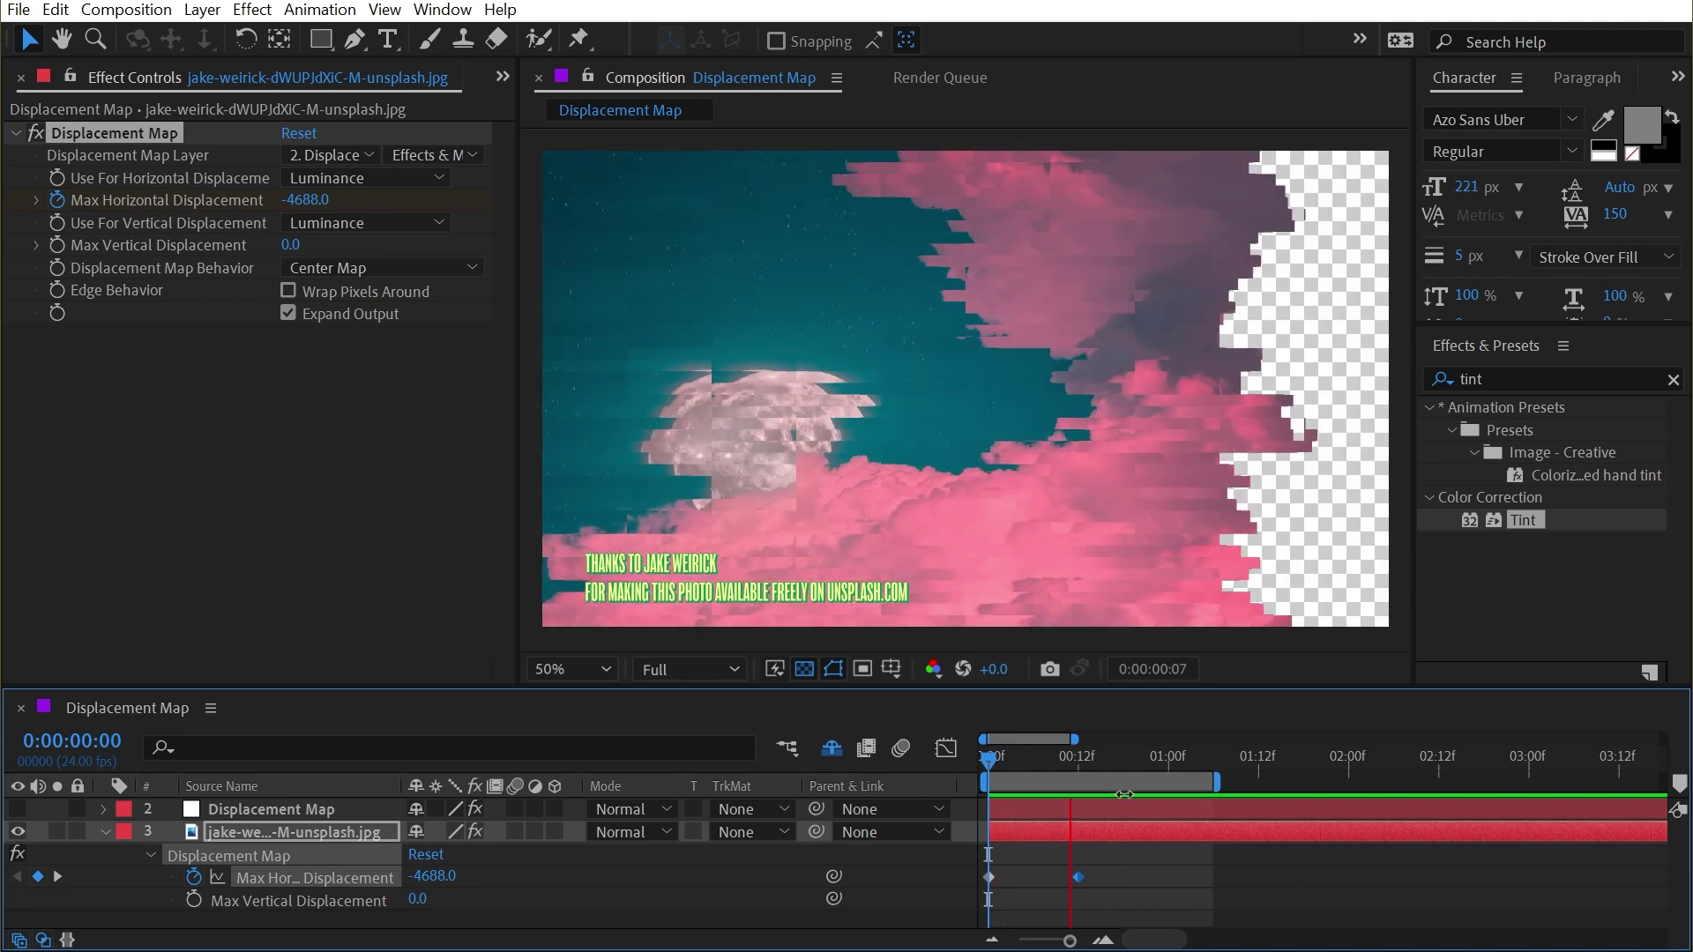
key("space")
left_click(946, 748)
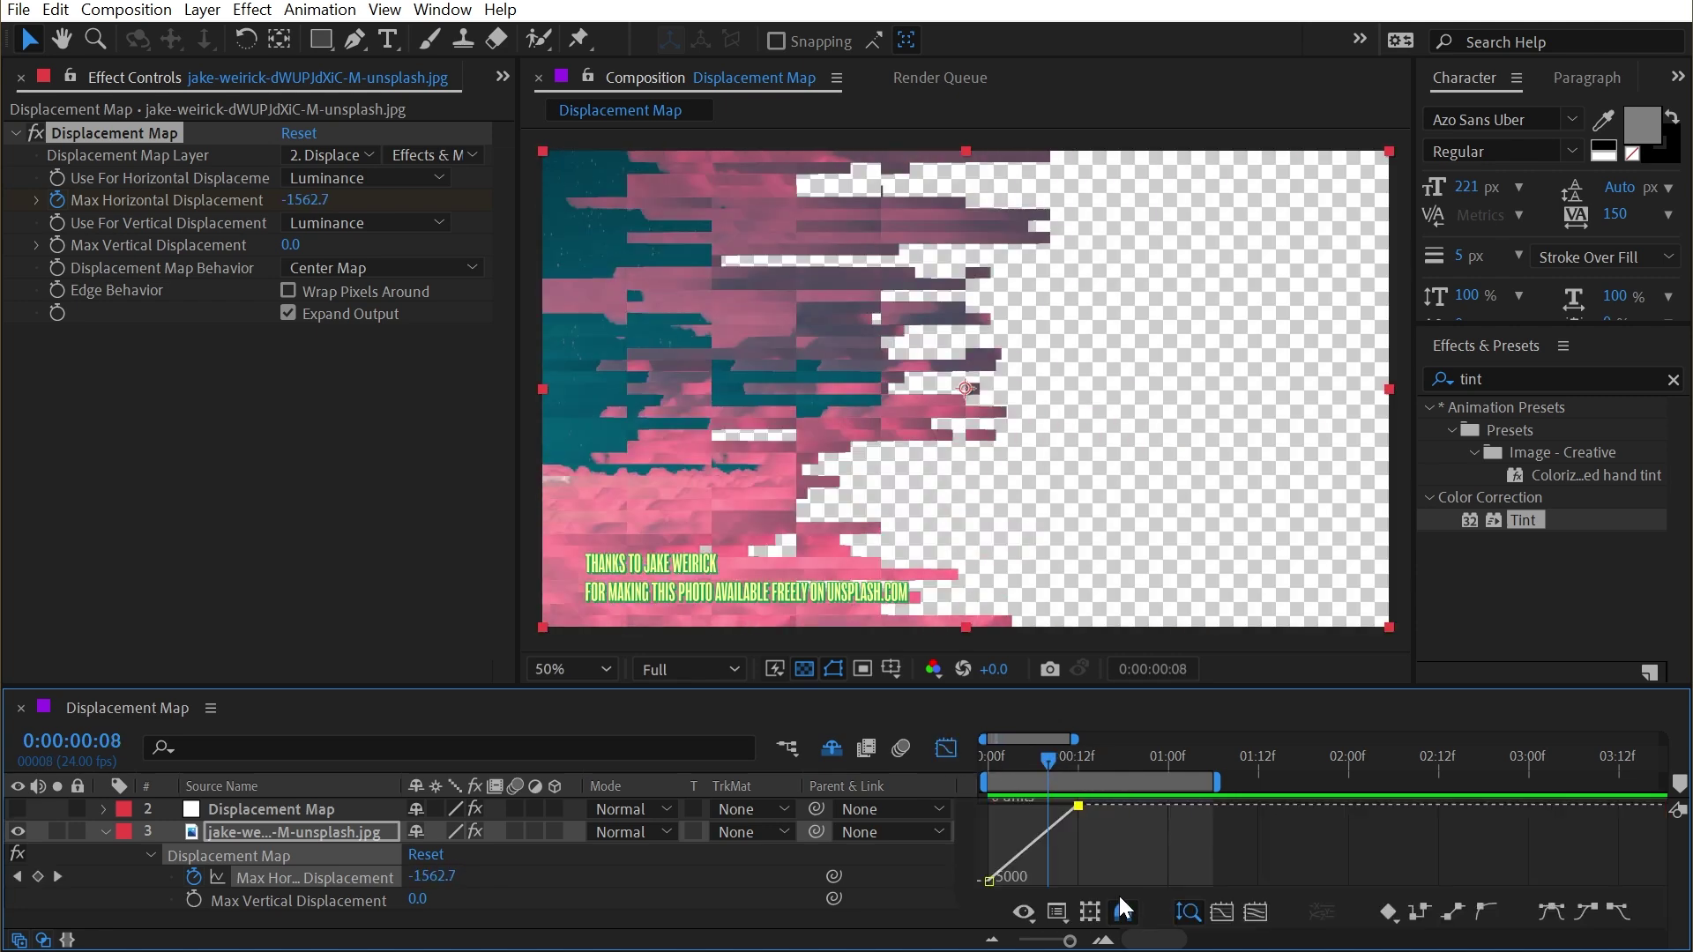
left_click_drag(1077, 805, 994, 804)
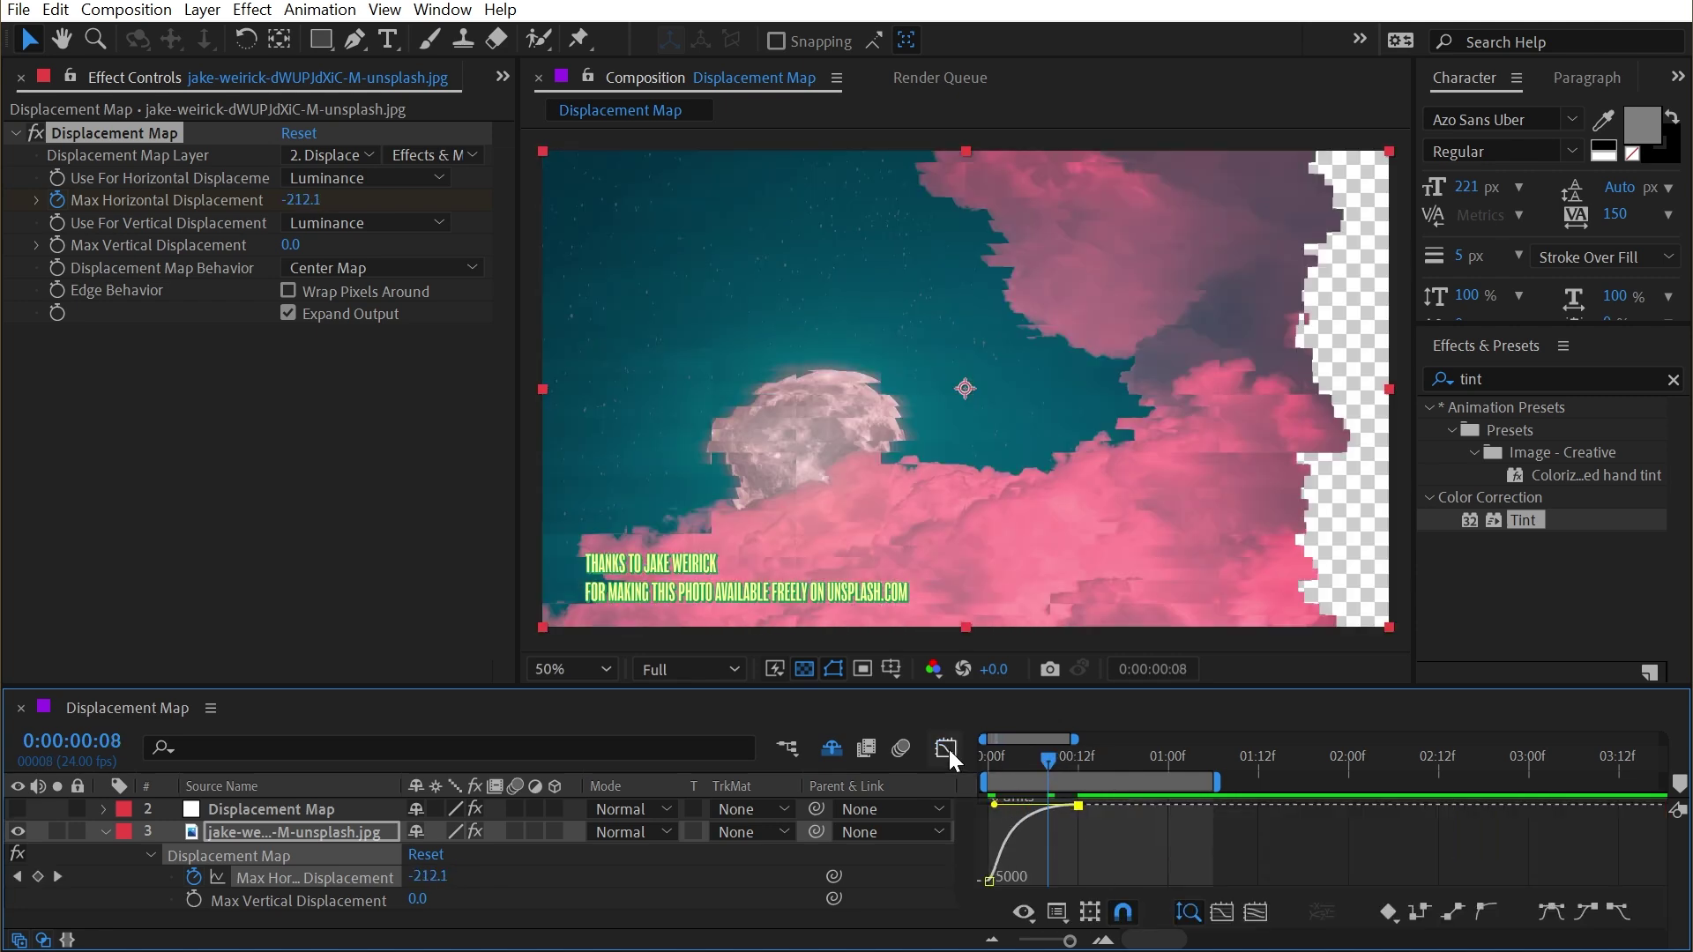
left_click(946, 749)
Step: Preview the eased transition and extend the work area to about two seconds
key("space")
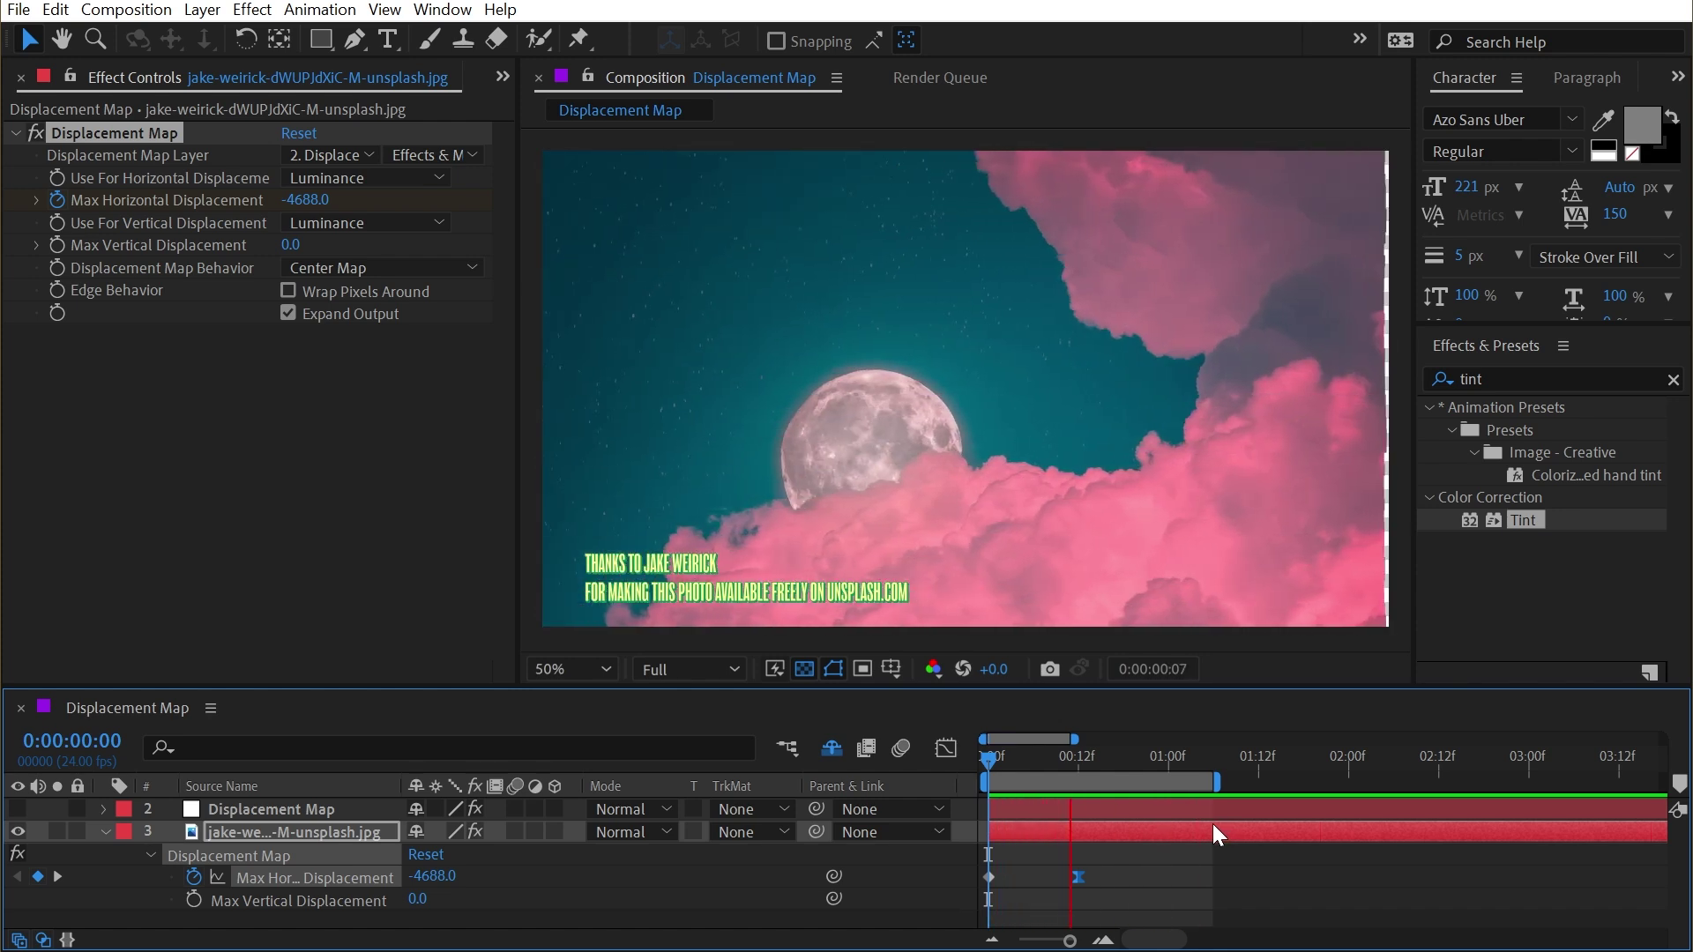
left_click(1213, 826)
left_click_drag(1215, 783, 1381, 783)
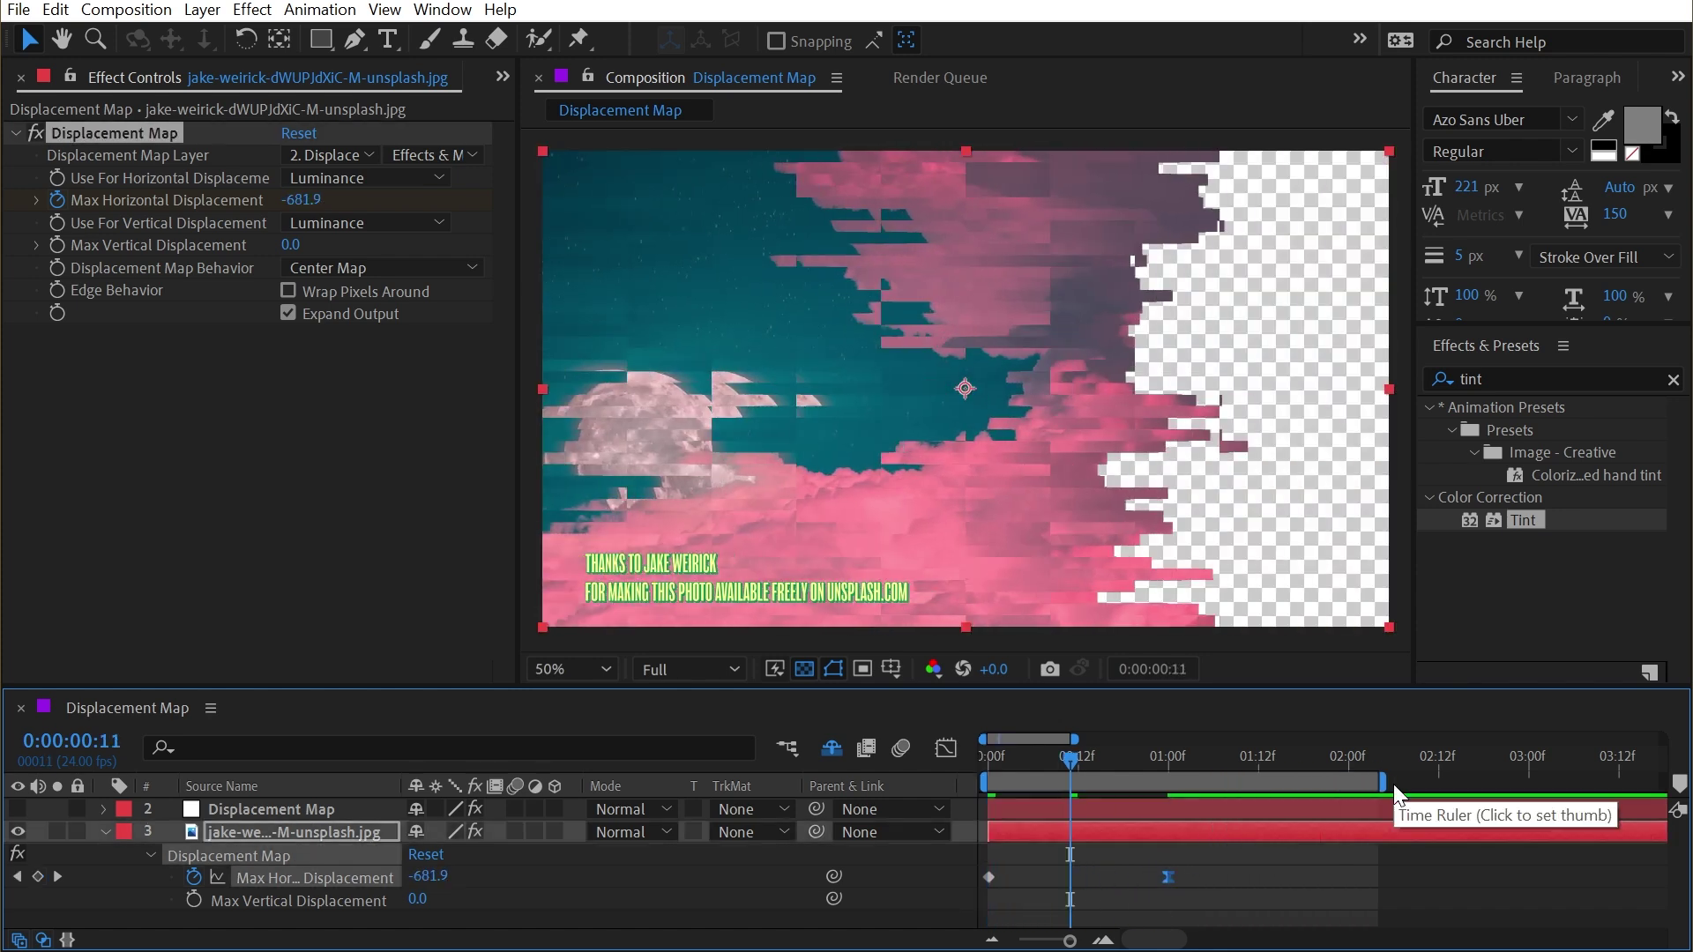
key("space")
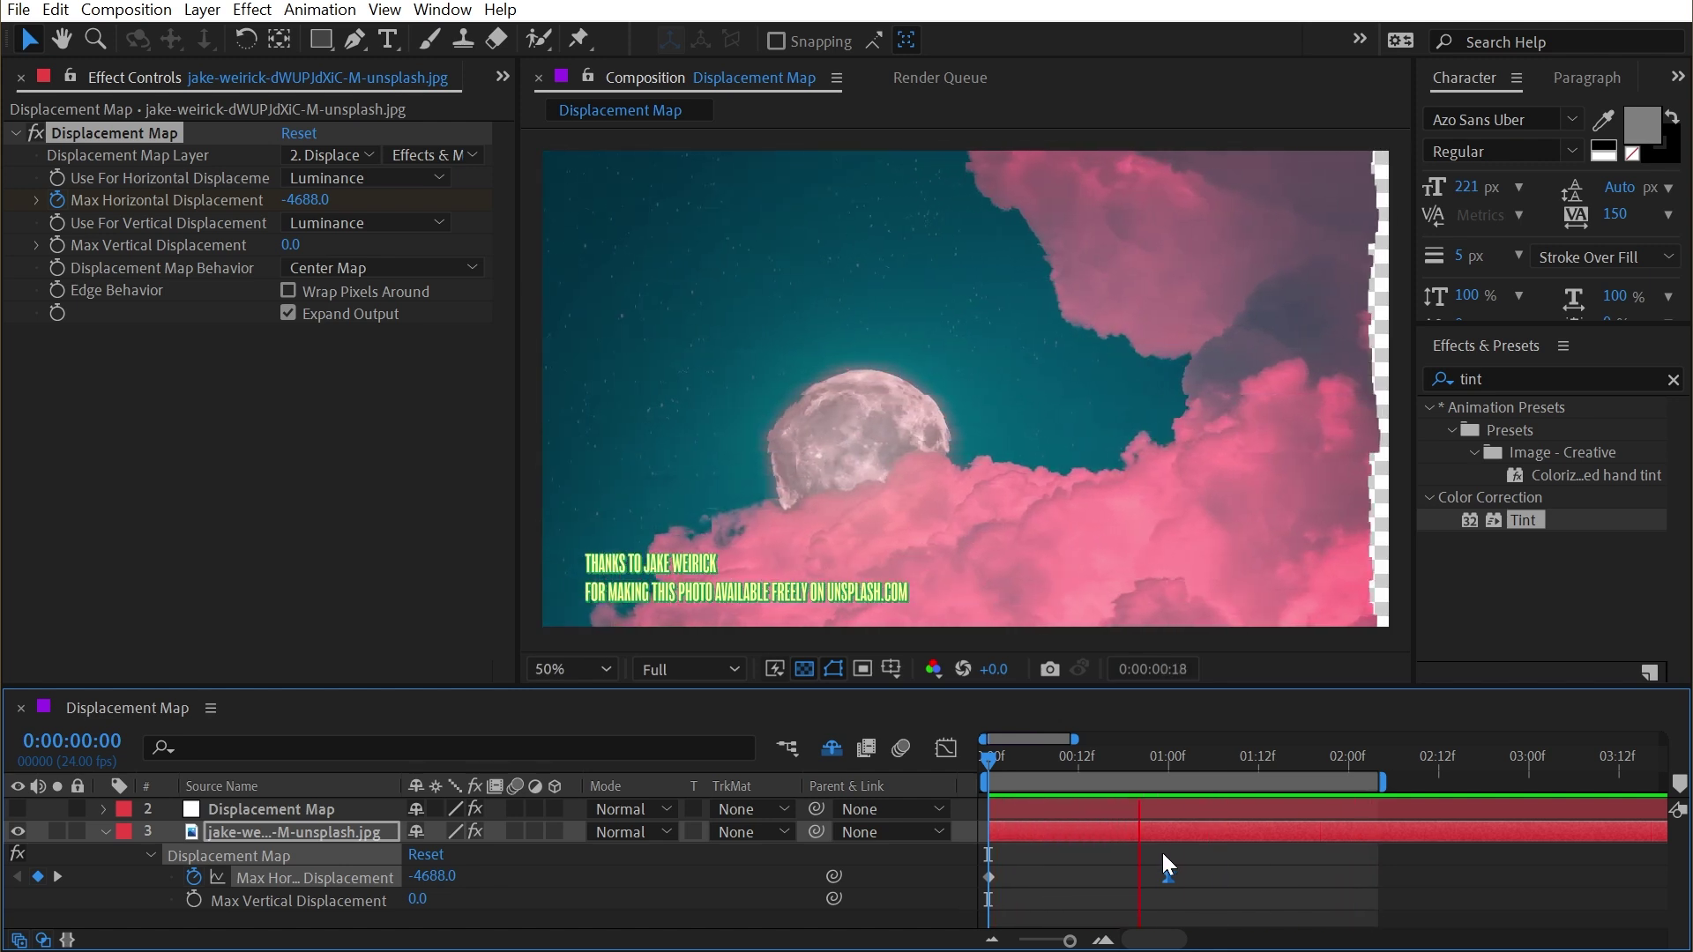
Step: Start keyframing the Displacement Map layer's Turbulent Noise Evolution at frame 0
key("space")
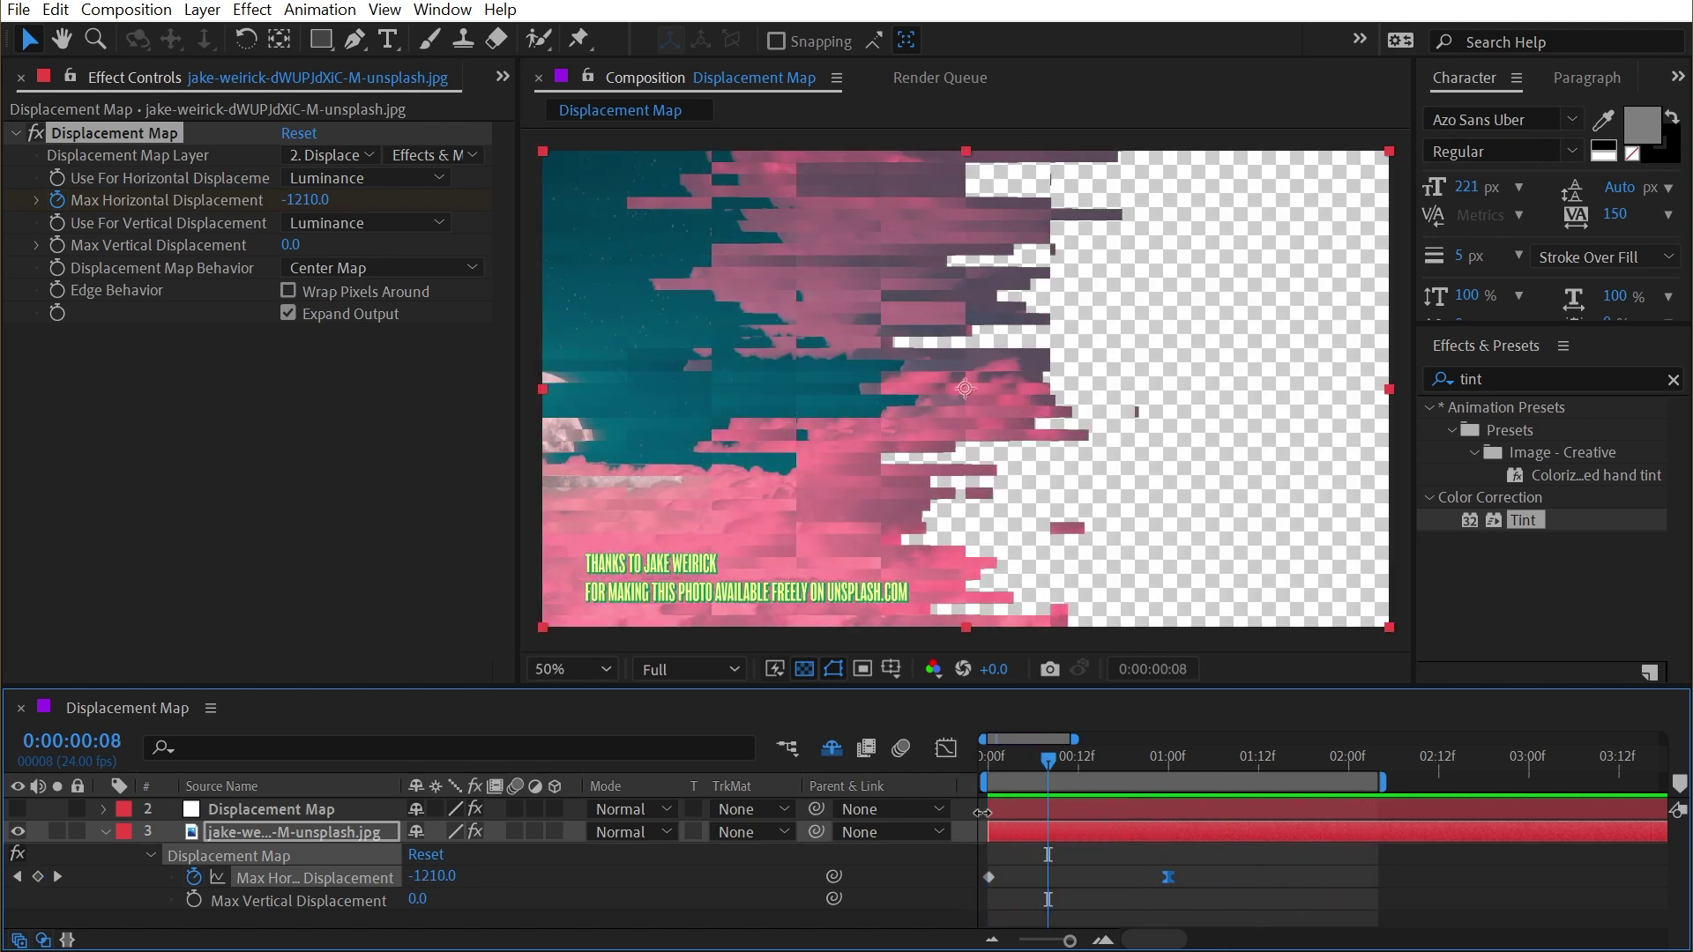
left_click(309, 811)
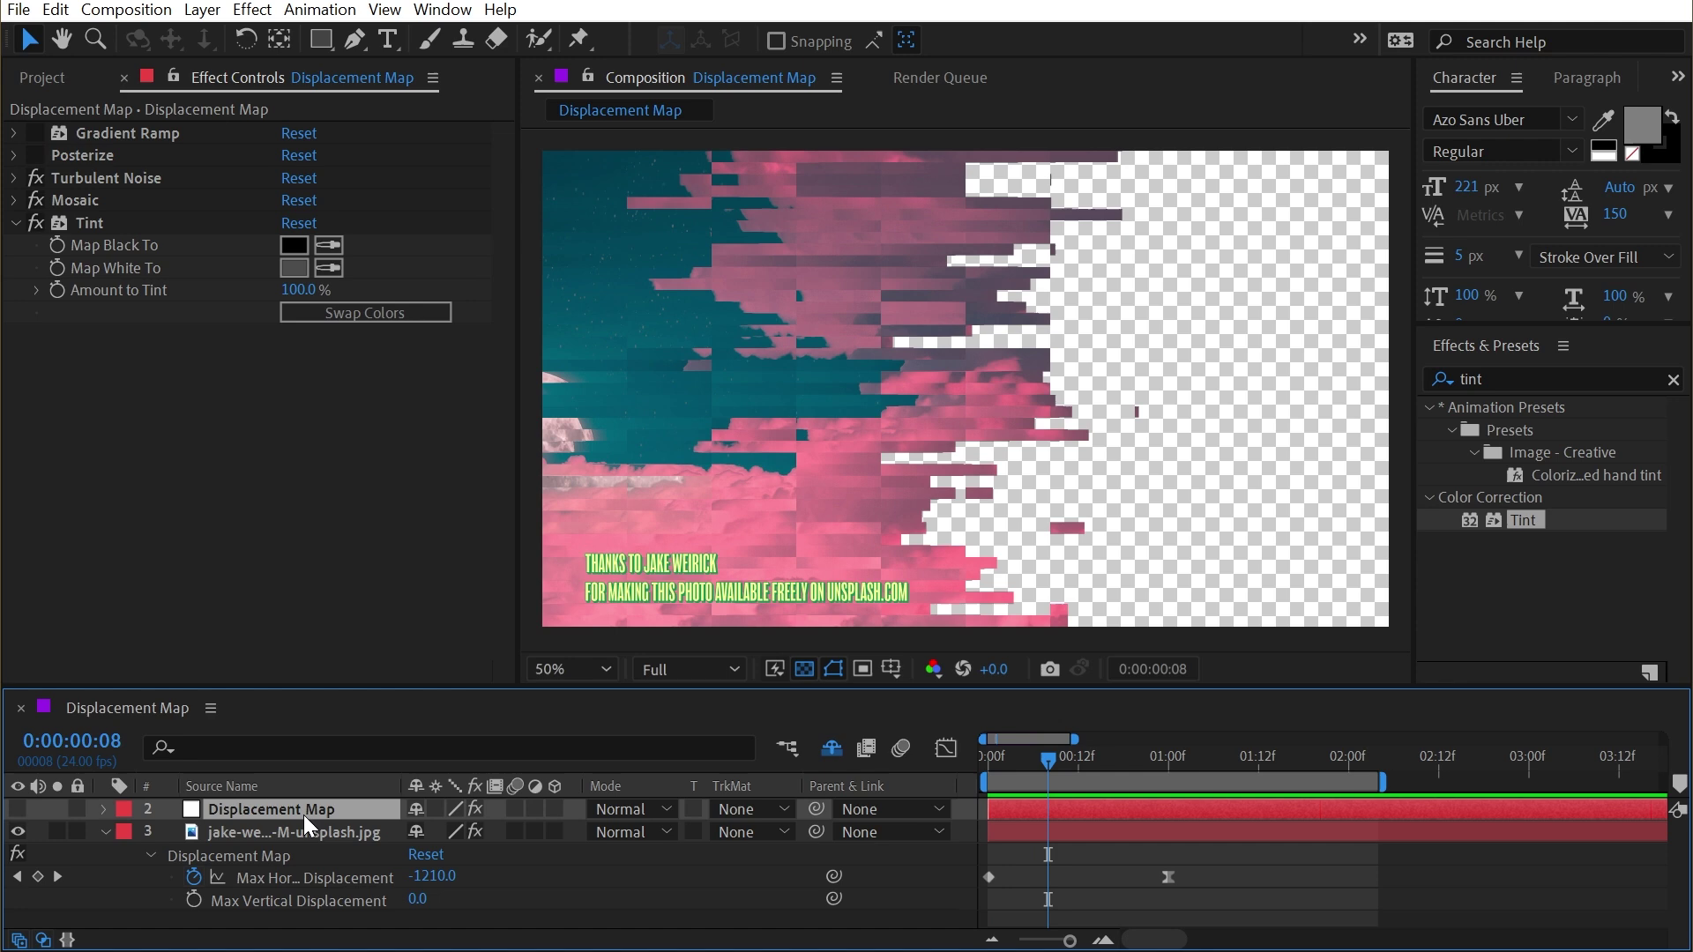
left_click(14, 182)
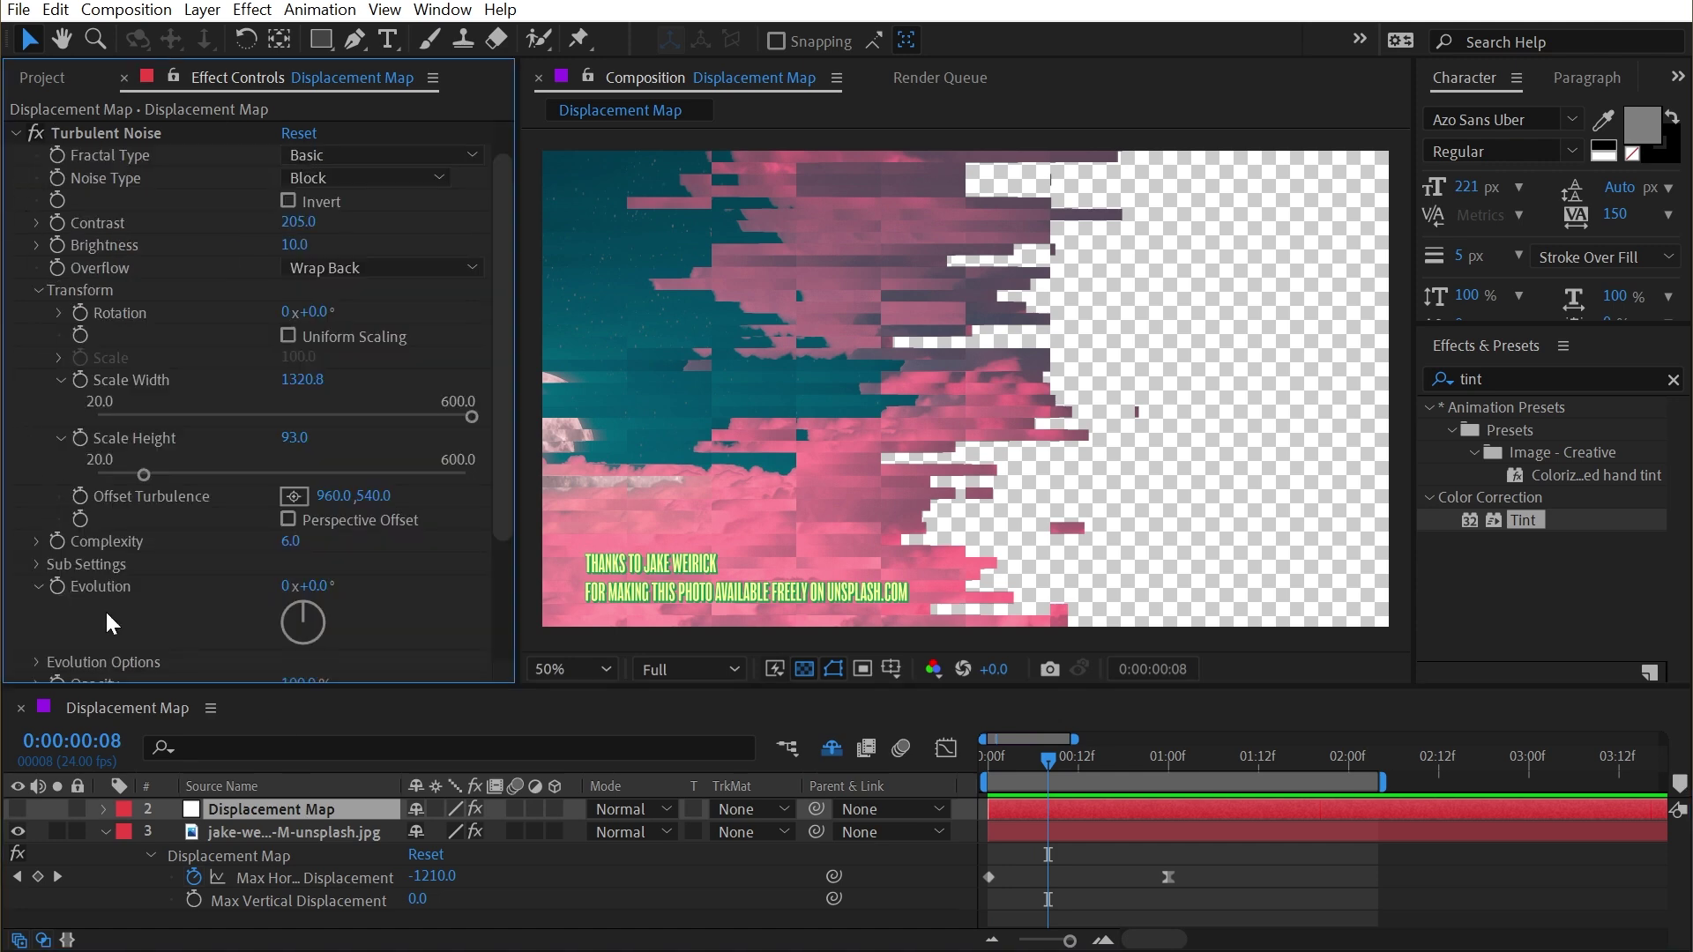
left_click(988, 757)
left_click(62, 595)
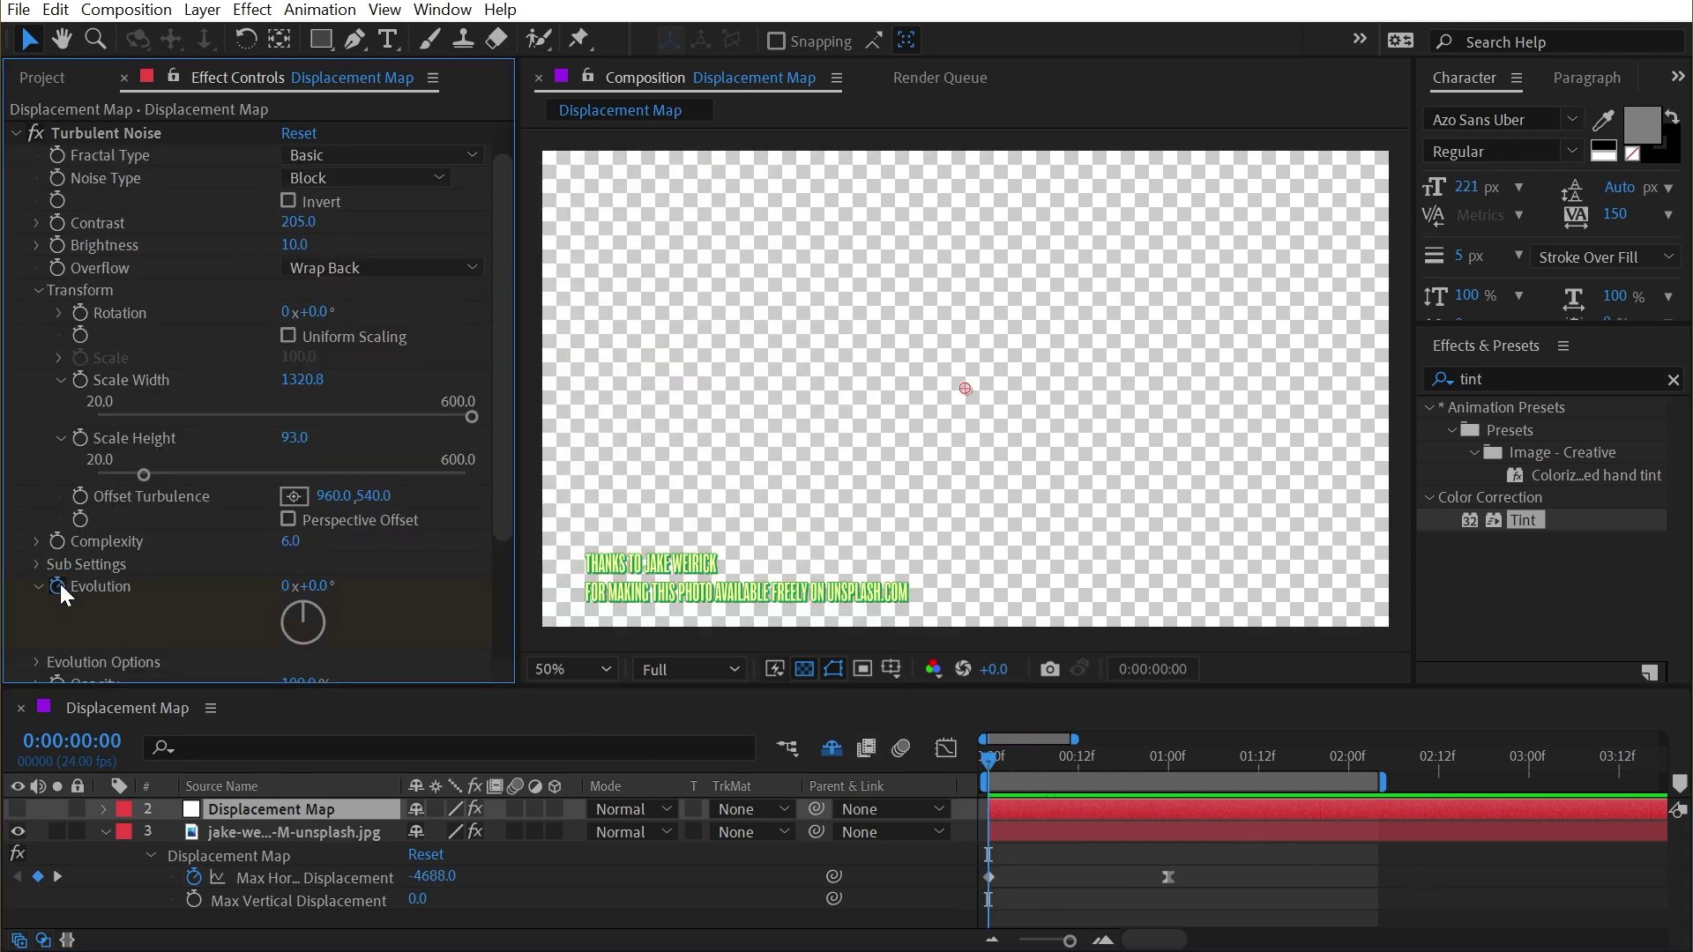
left_click(1146, 765)
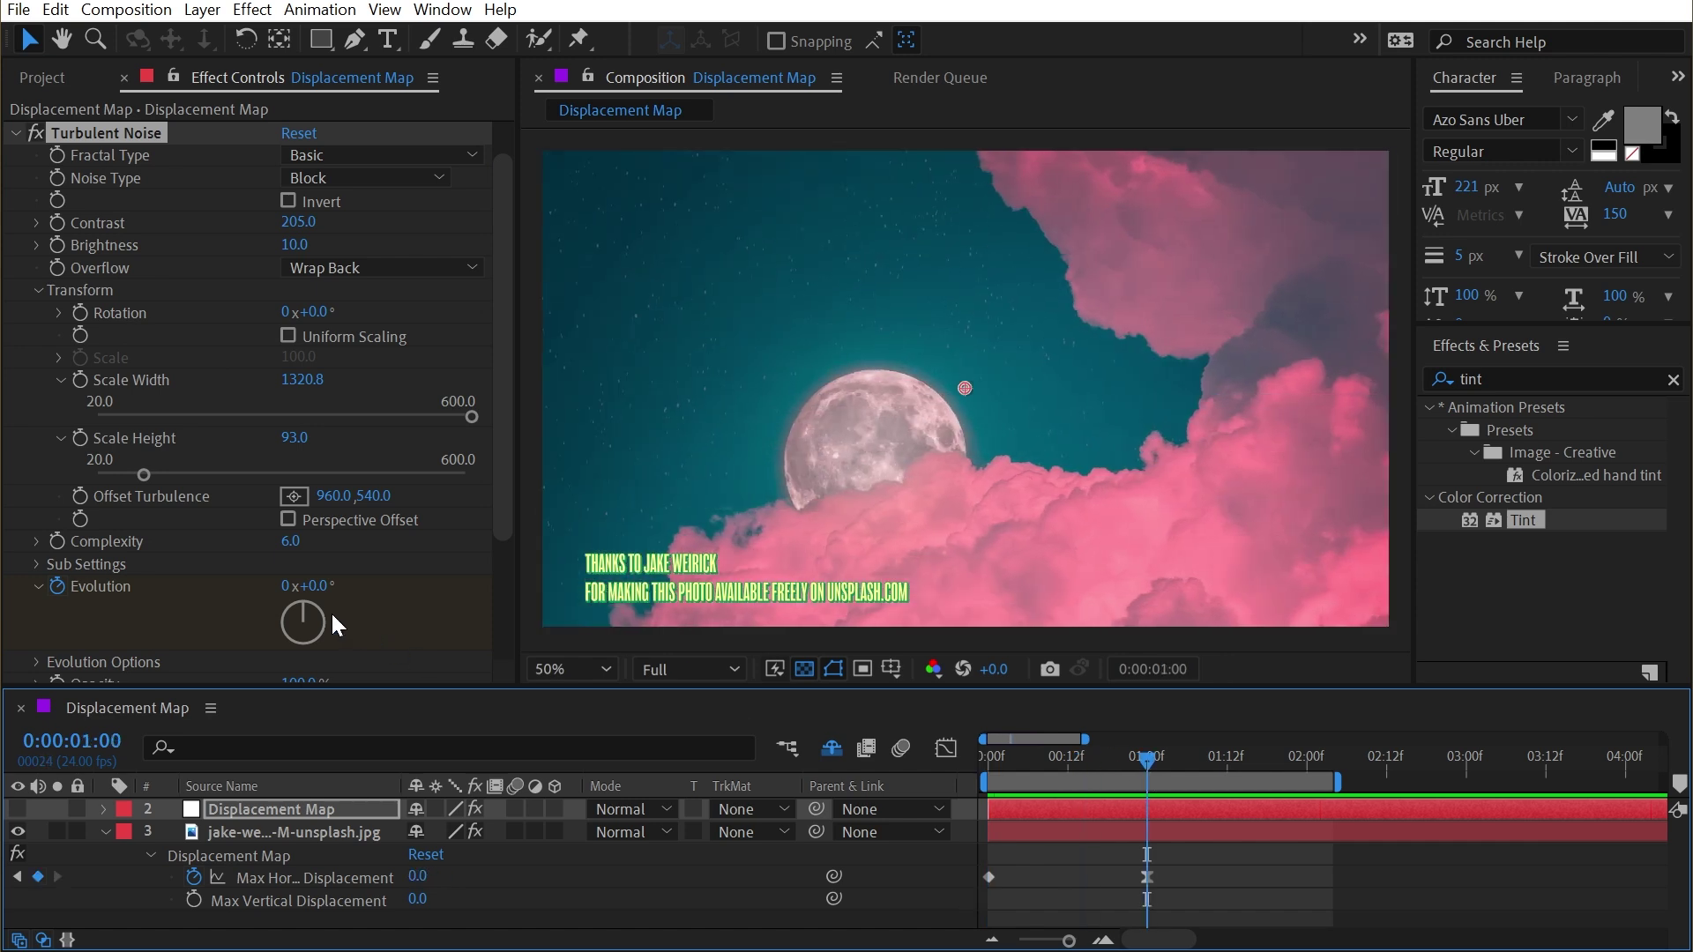
Step: Preview the evolving noise, stopping at frame 12, and make the noise map layer visible
key("Home")
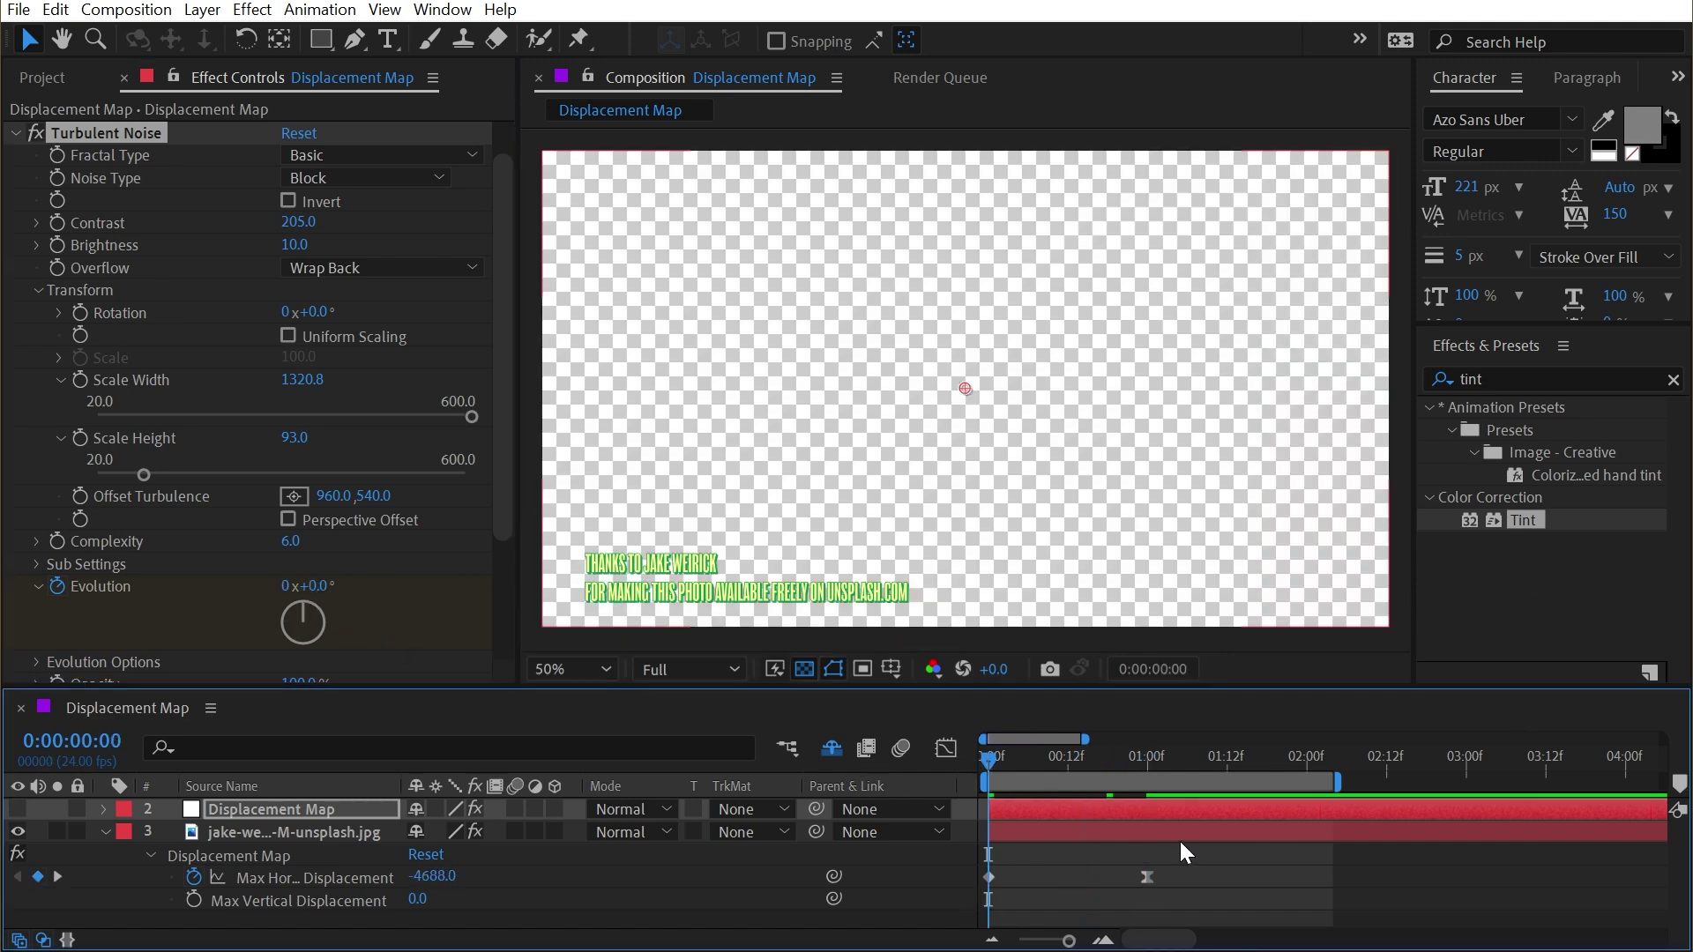
key("space")
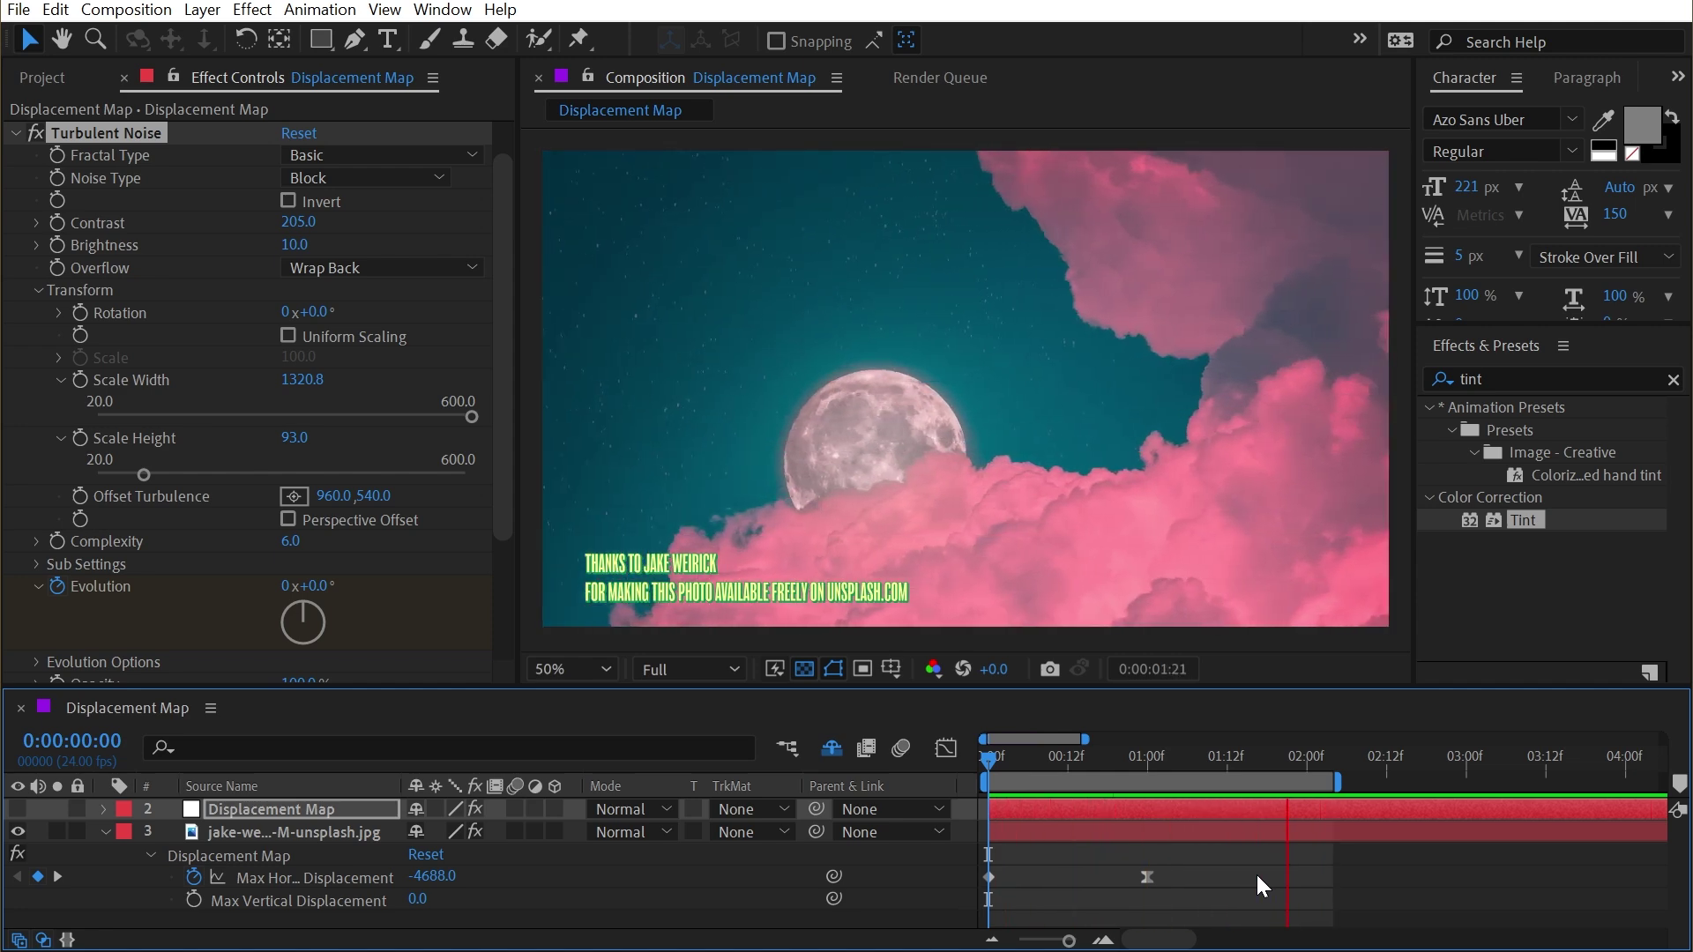
left_click(1144, 843)
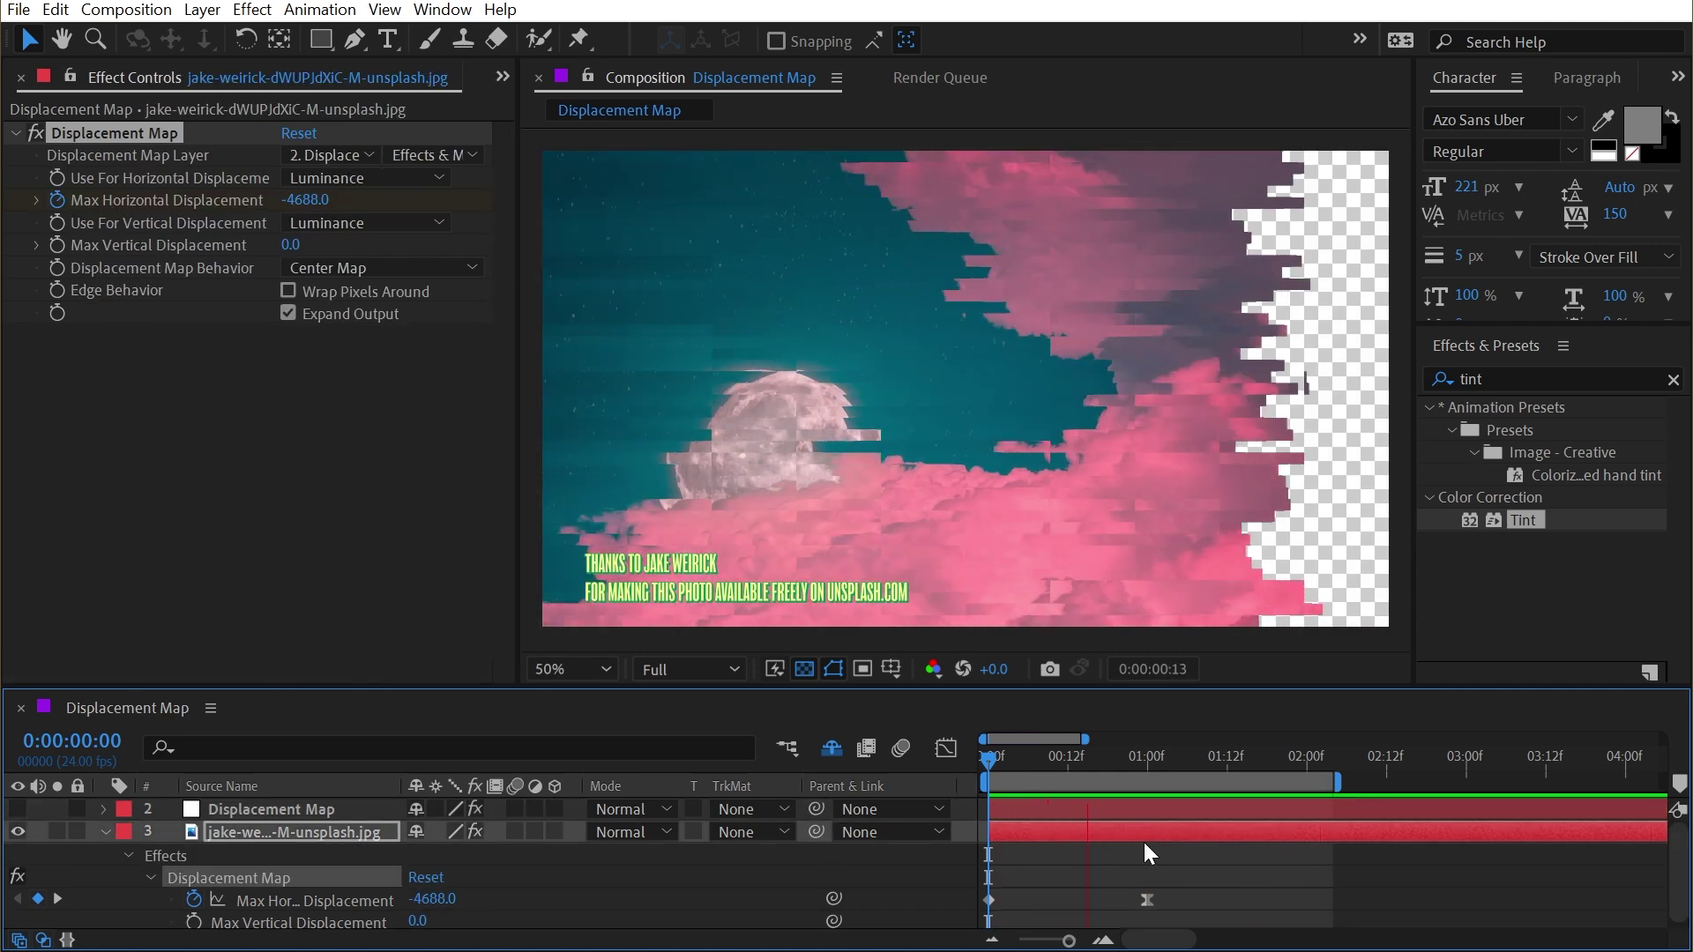
left_click(1068, 758)
left_click(17, 808)
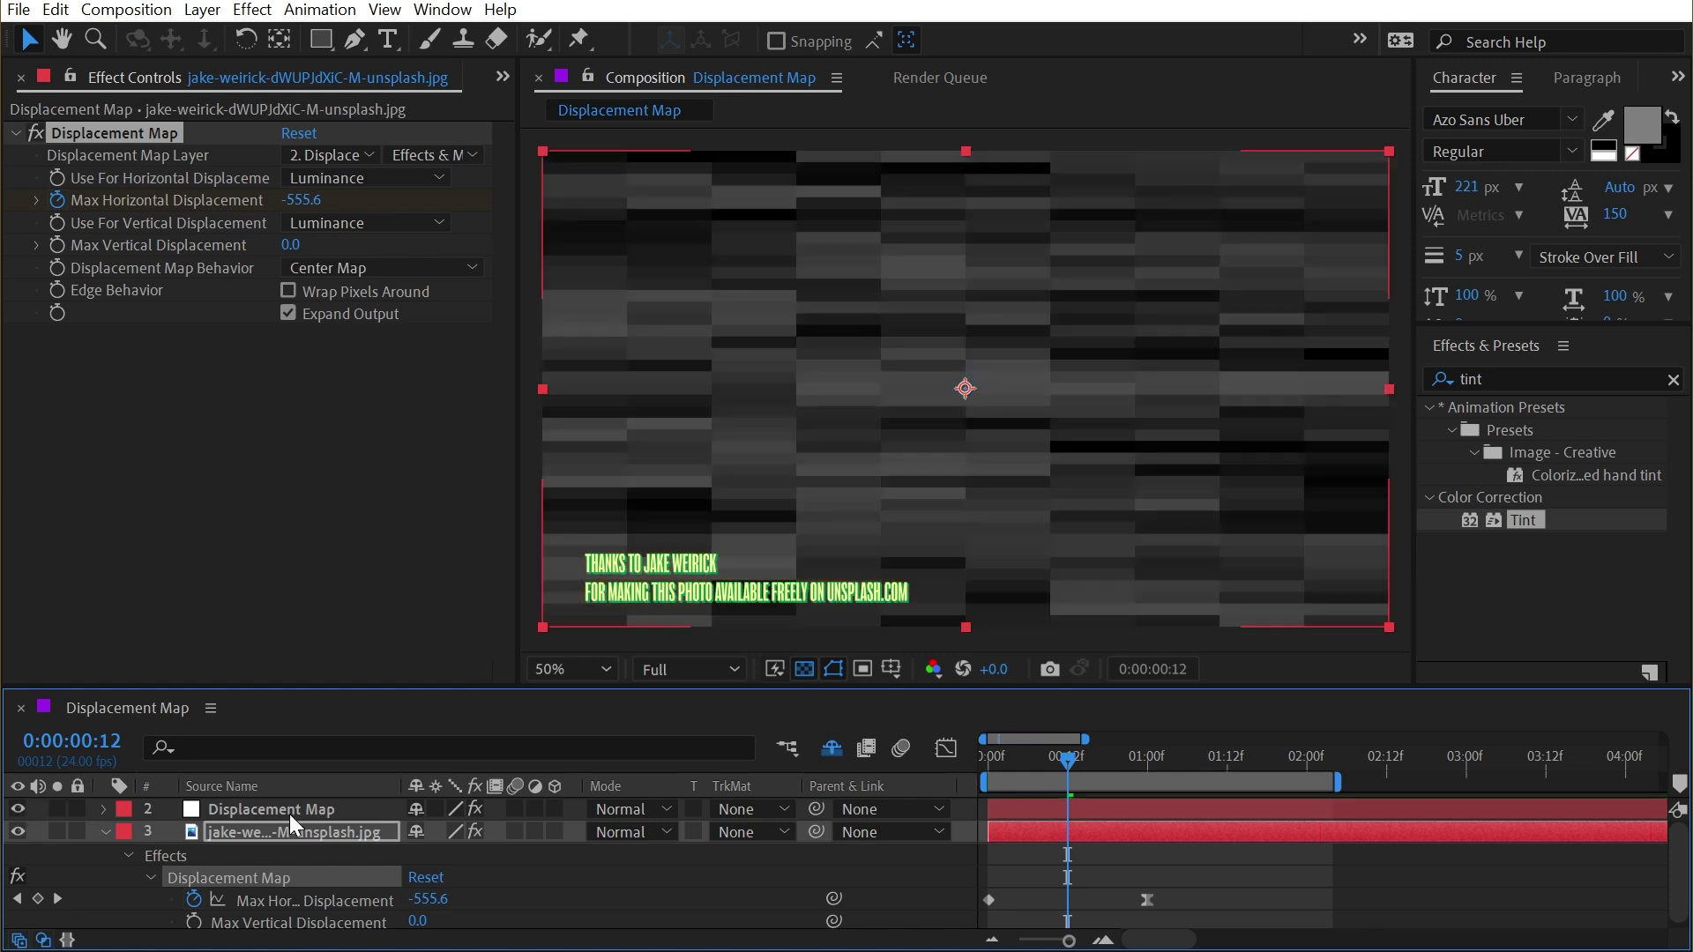
left_click(290, 811)
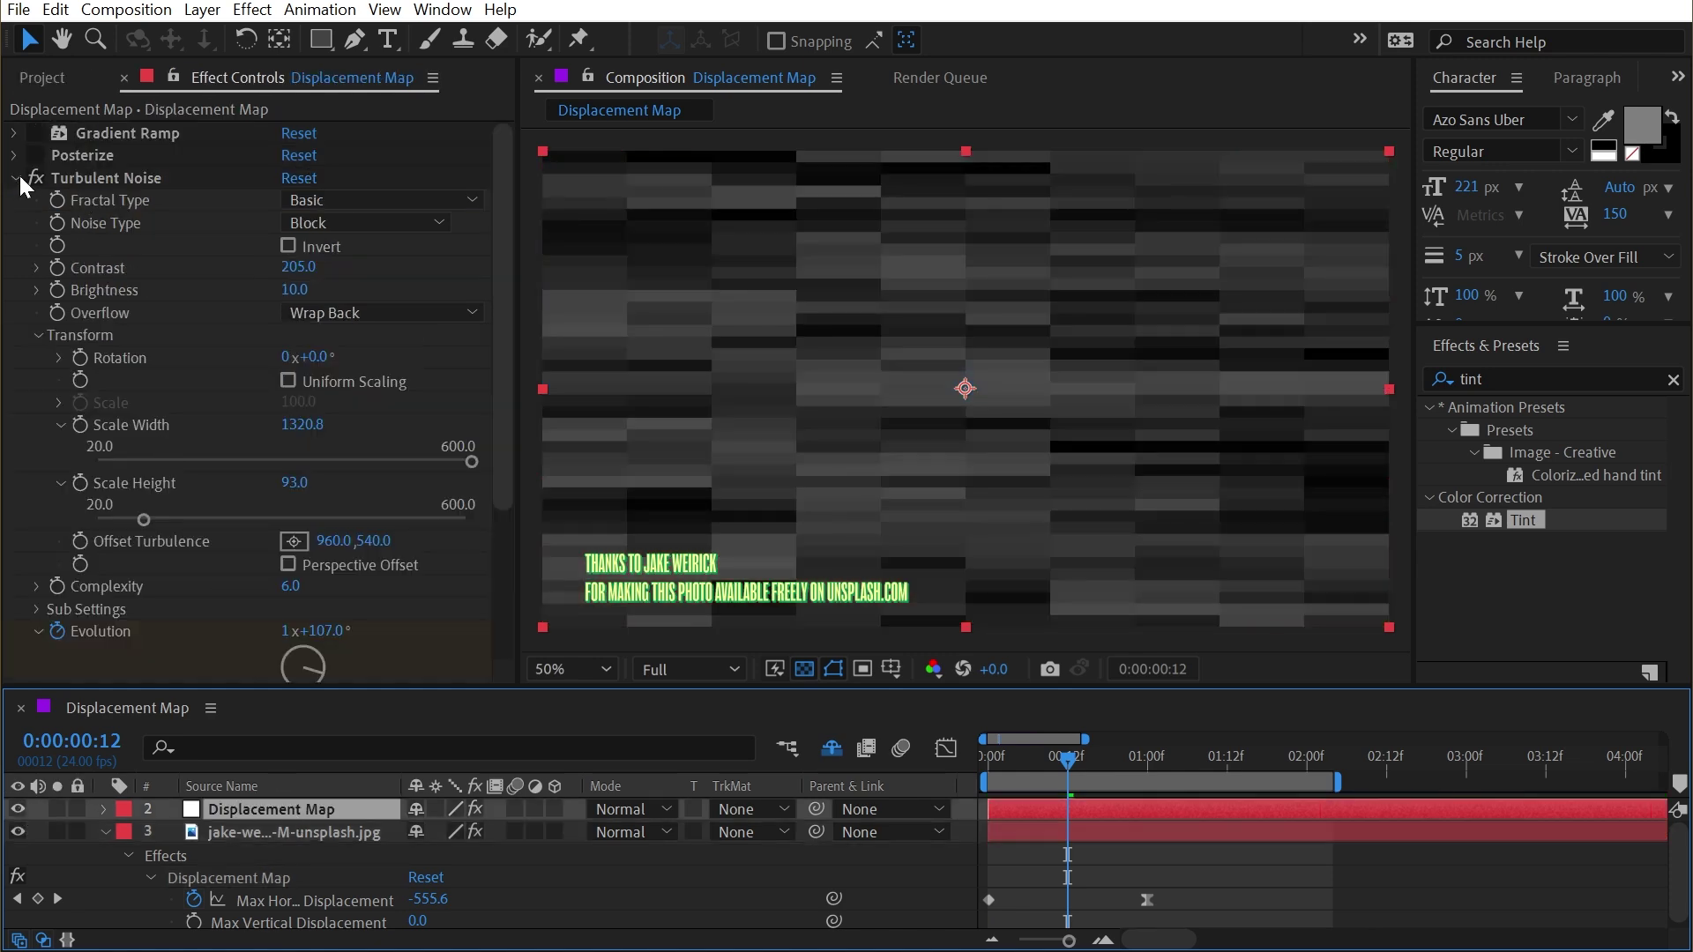
Step: Duplicate Turbulent Noise, move the copy below Mosaic, and set its blending to Overlay
left_click(81, 176)
key("ctrl+d")
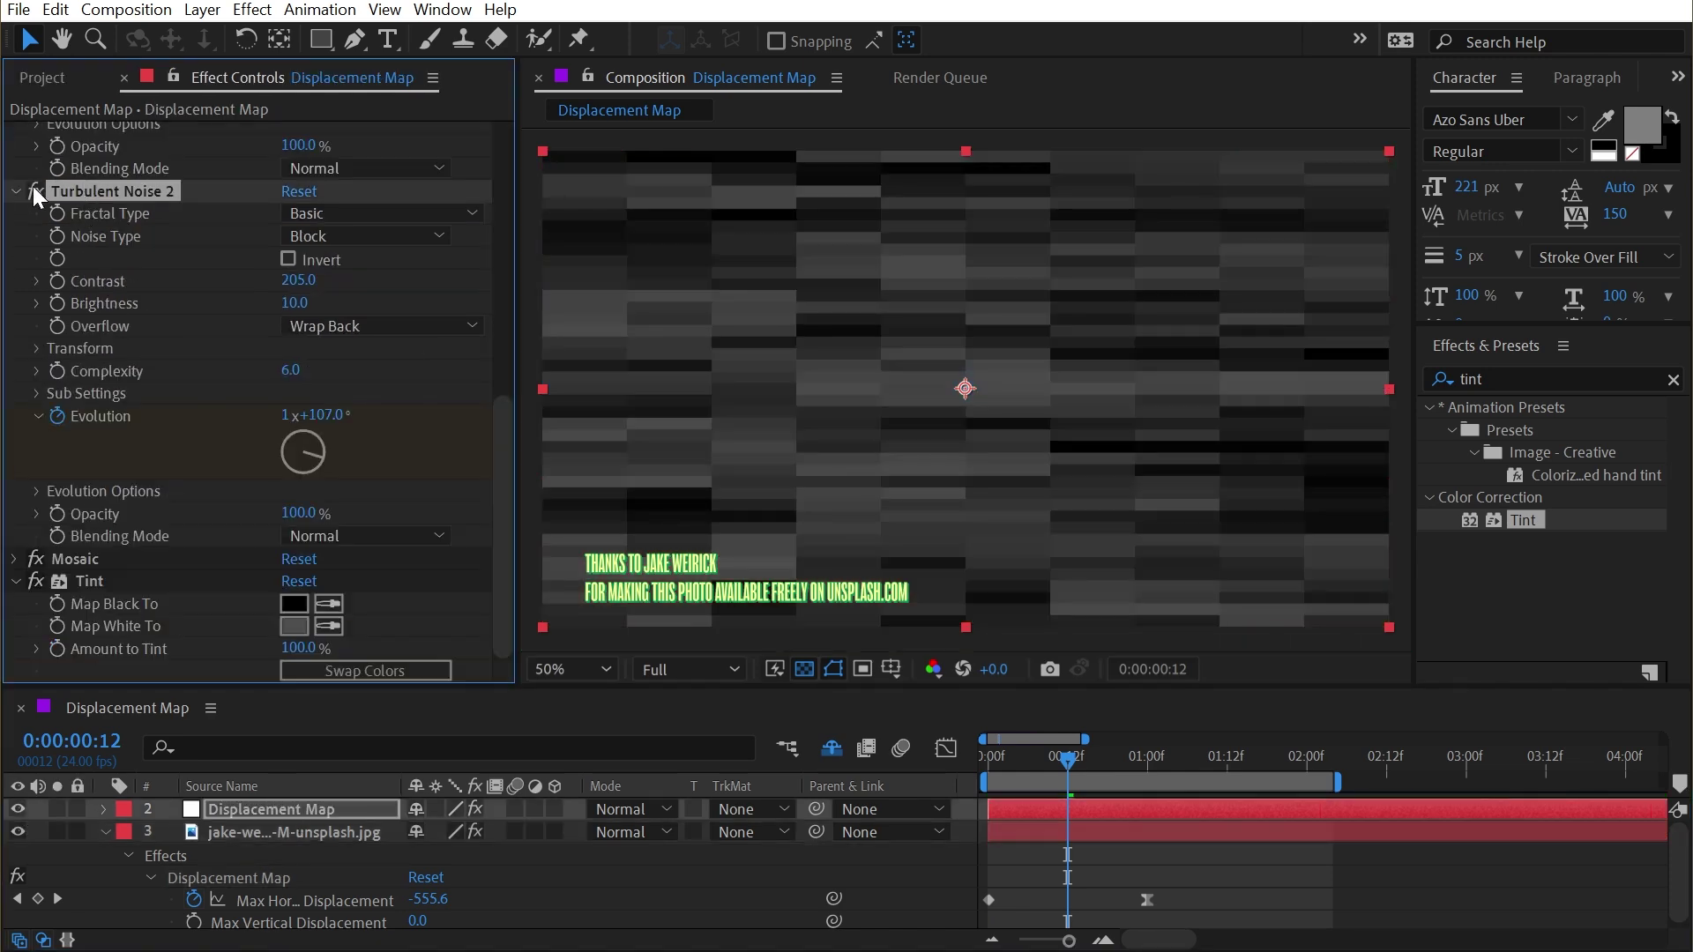
left_click(16, 190)
left_click_drag(106, 540, 123, 569)
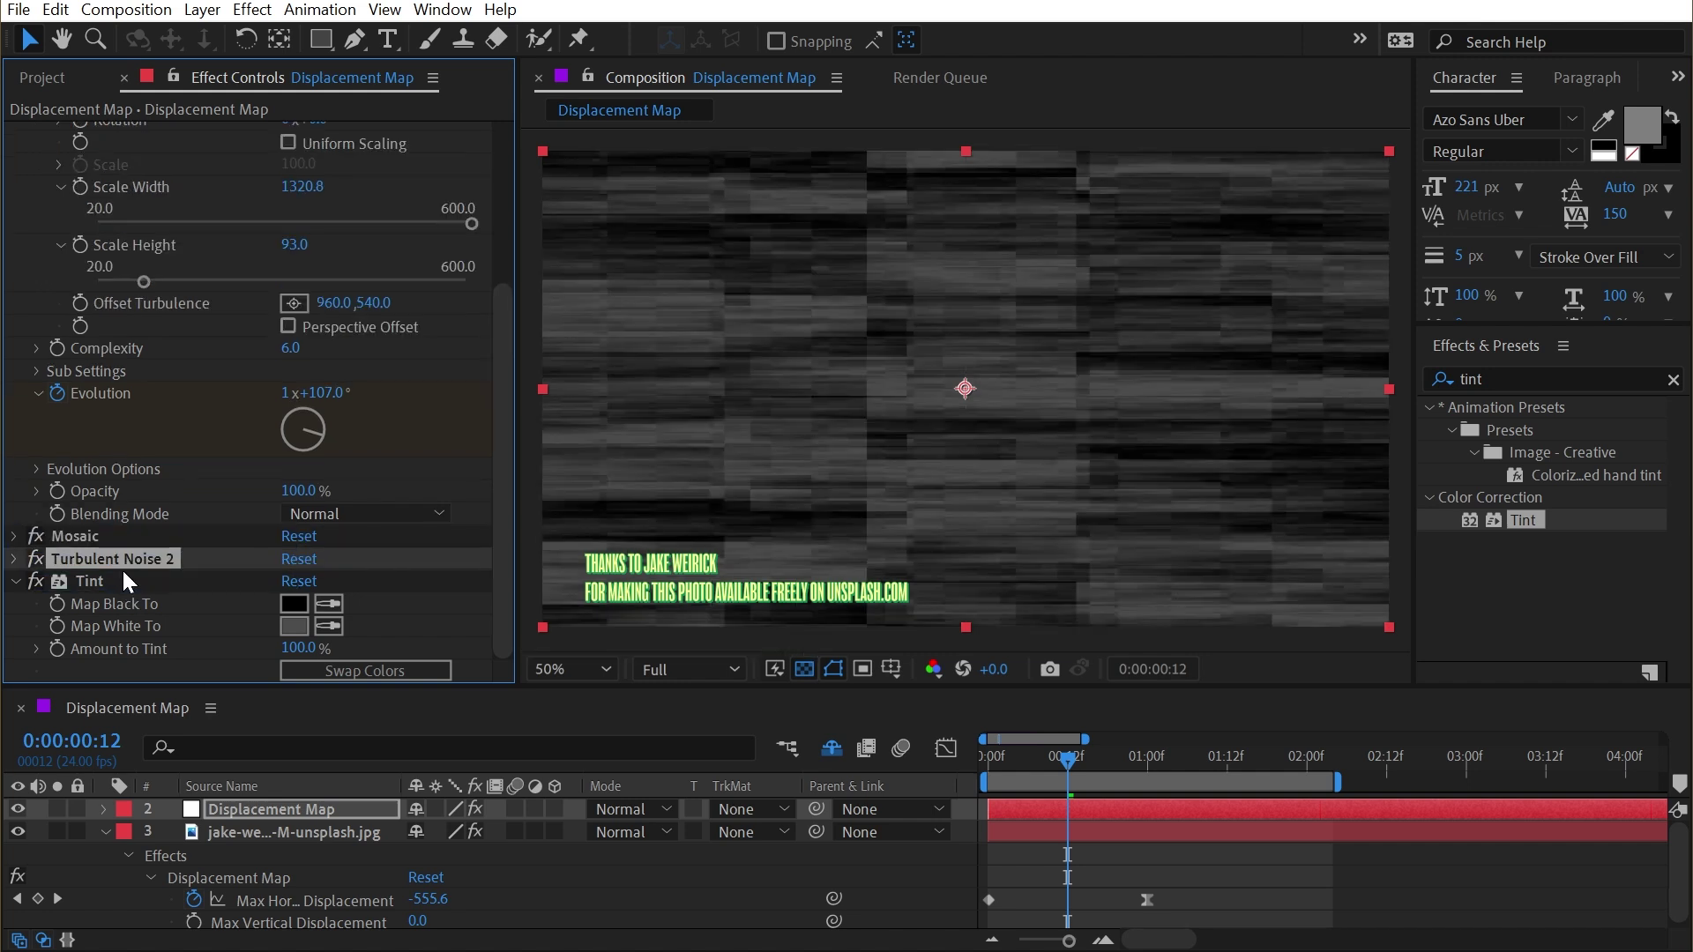
left_click(15, 559)
scroll(14, 552, "down", 8)
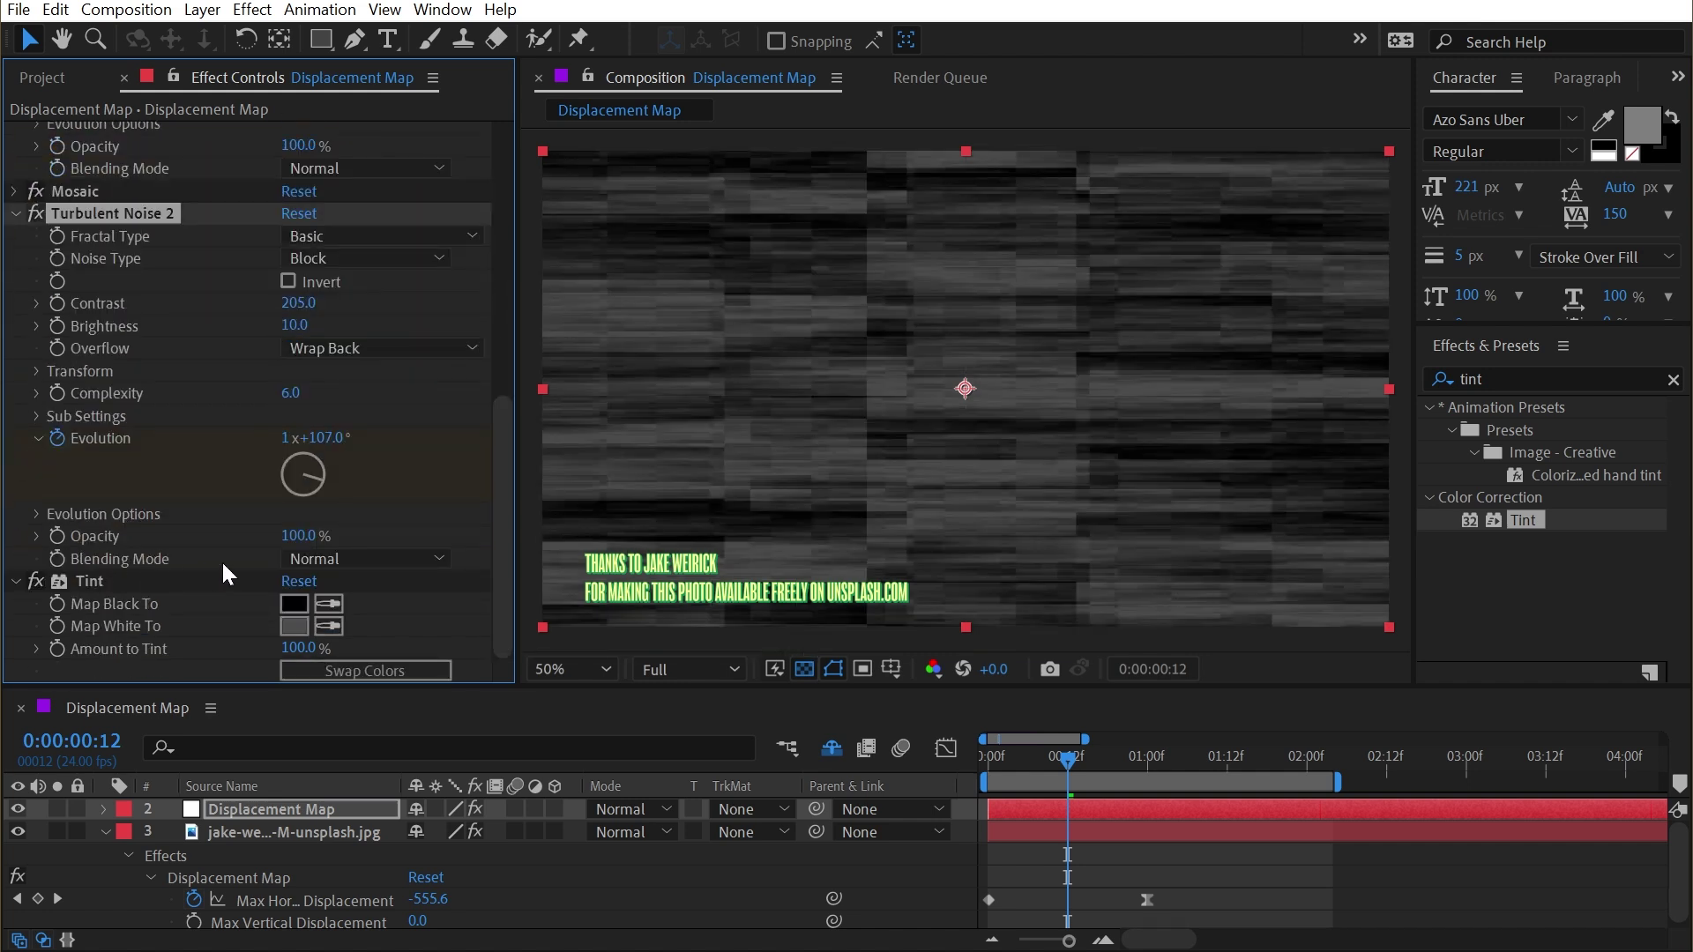
left_click(320, 560)
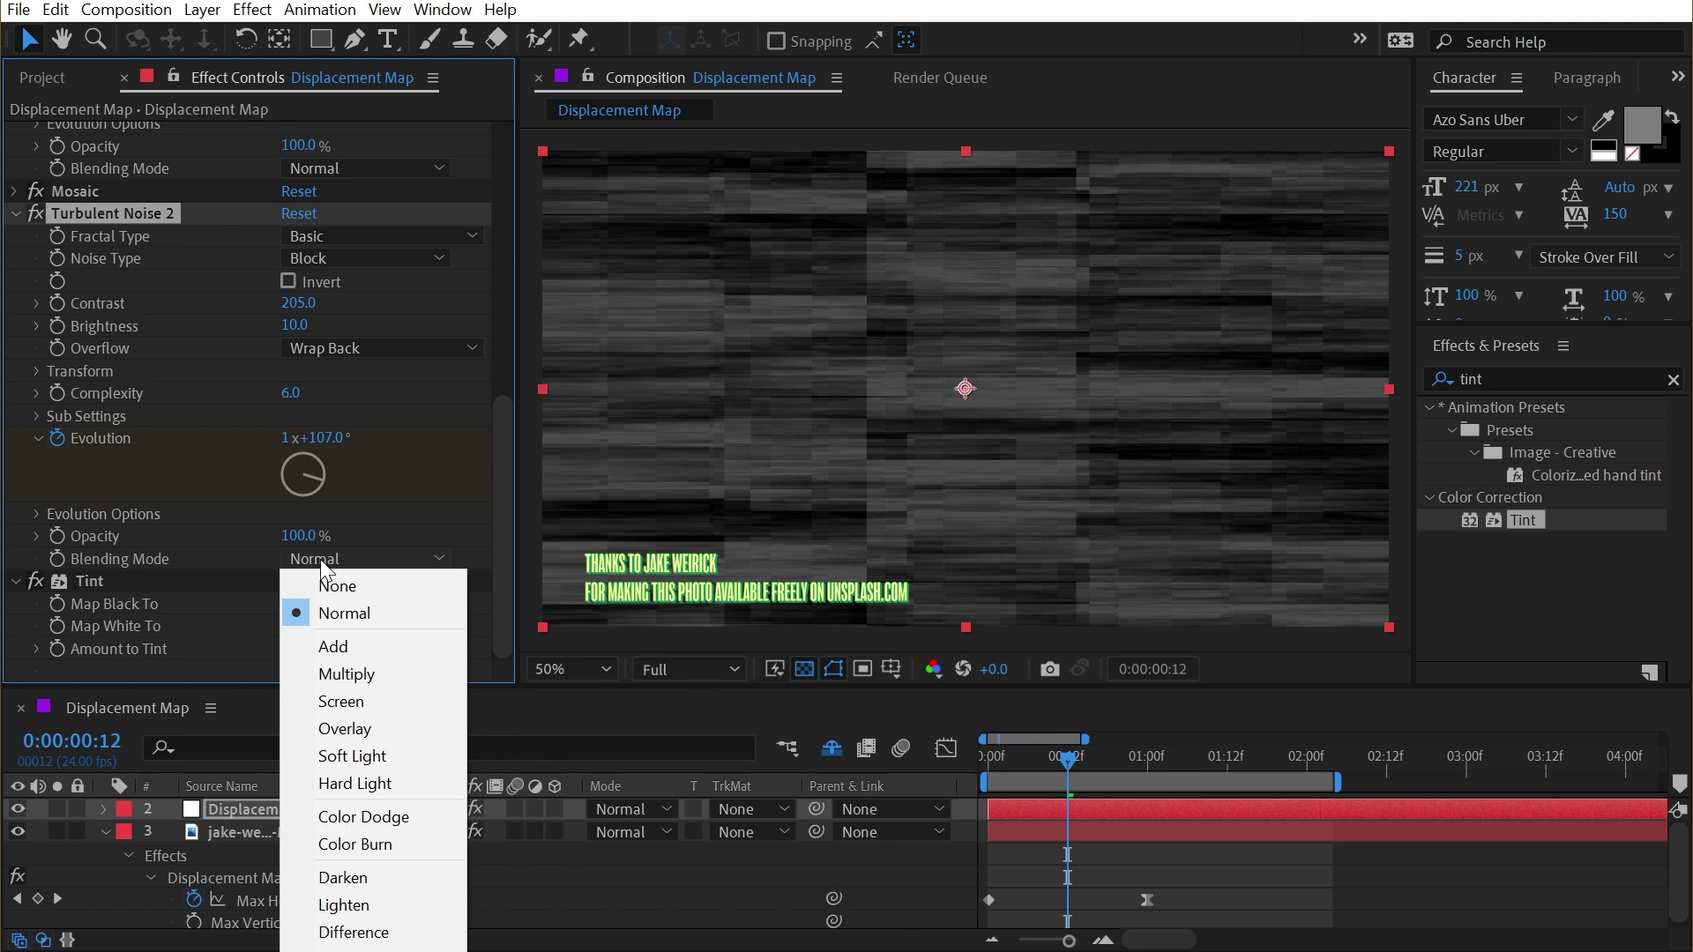
left_click(361, 725)
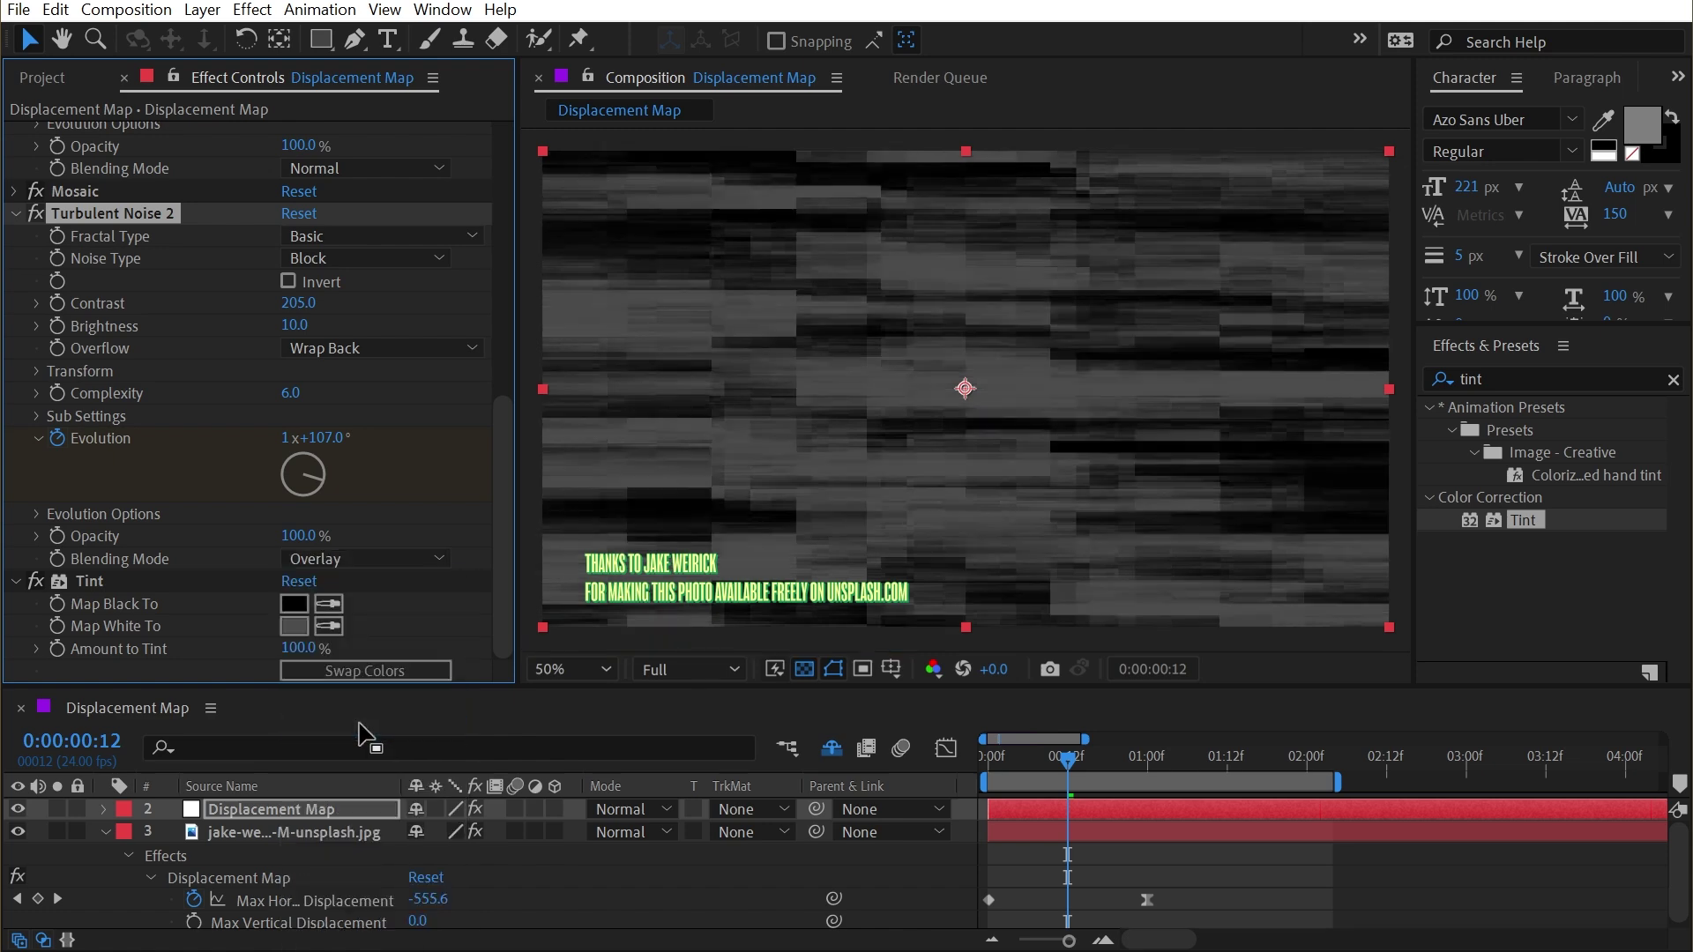
Step: Compare the noise with Turbulent Noise 2 off and on, then zoom back to 50%
scroll(950, 357, "up", 2)
left_click_drag(790, 362, 1133, 381)
left_click(36, 215)
left_click(35, 214)
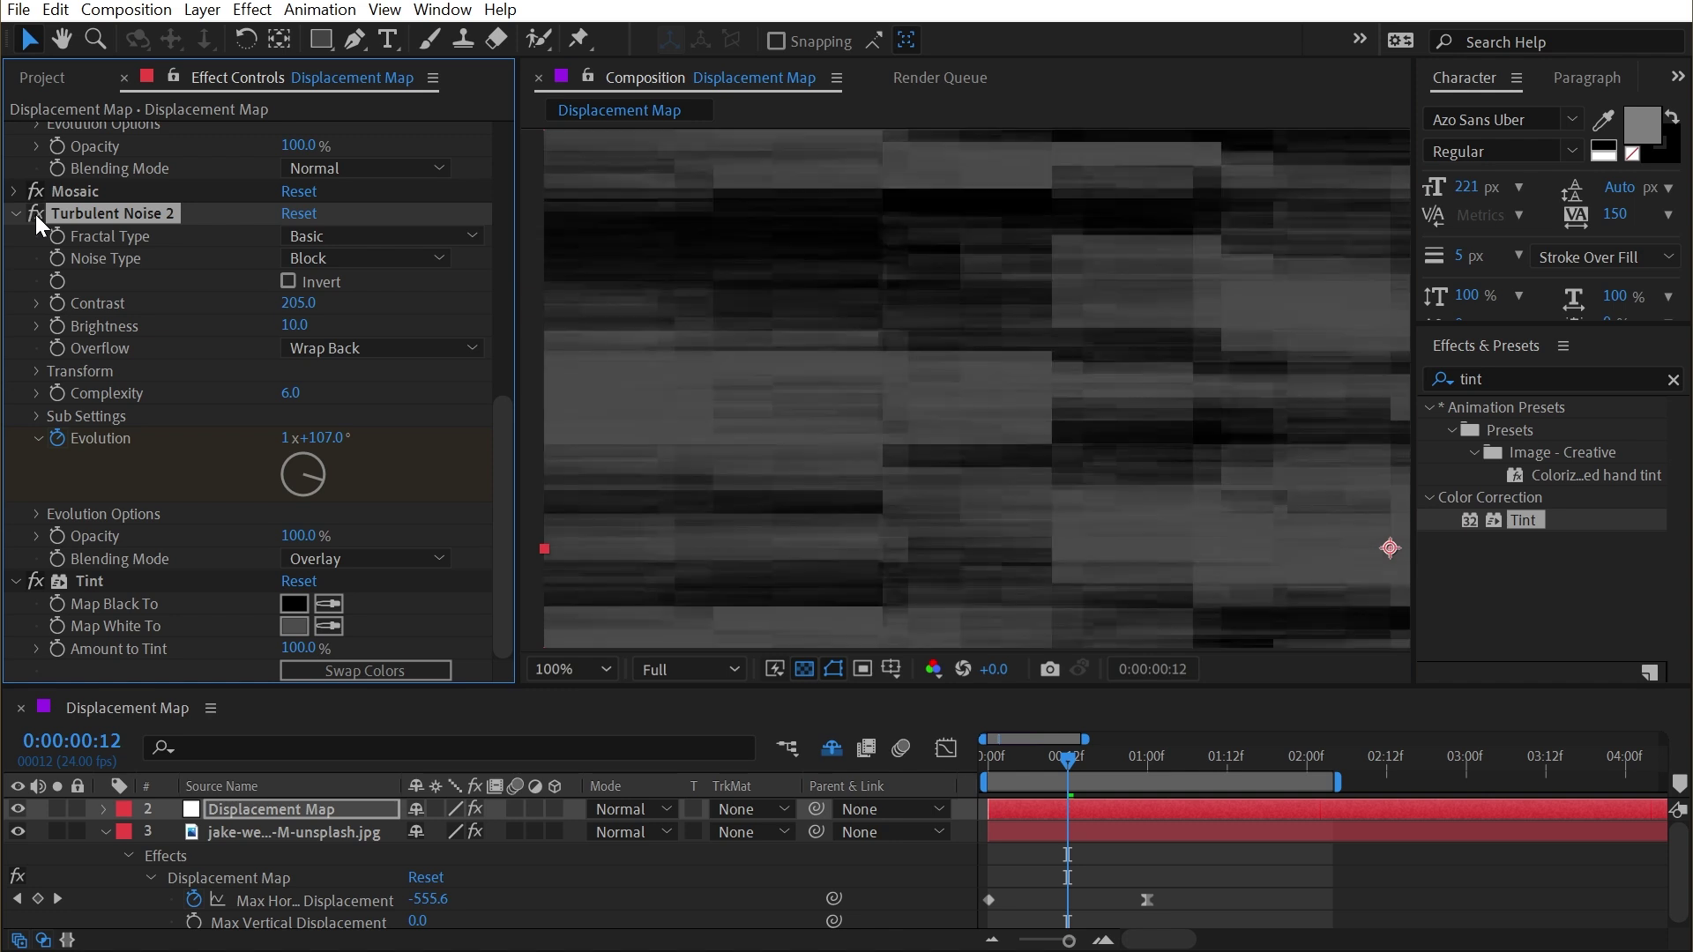
key("comma")
Step: Hide the noise map layer and preview the updated glitch transition from the first frame
left_click(18, 808)
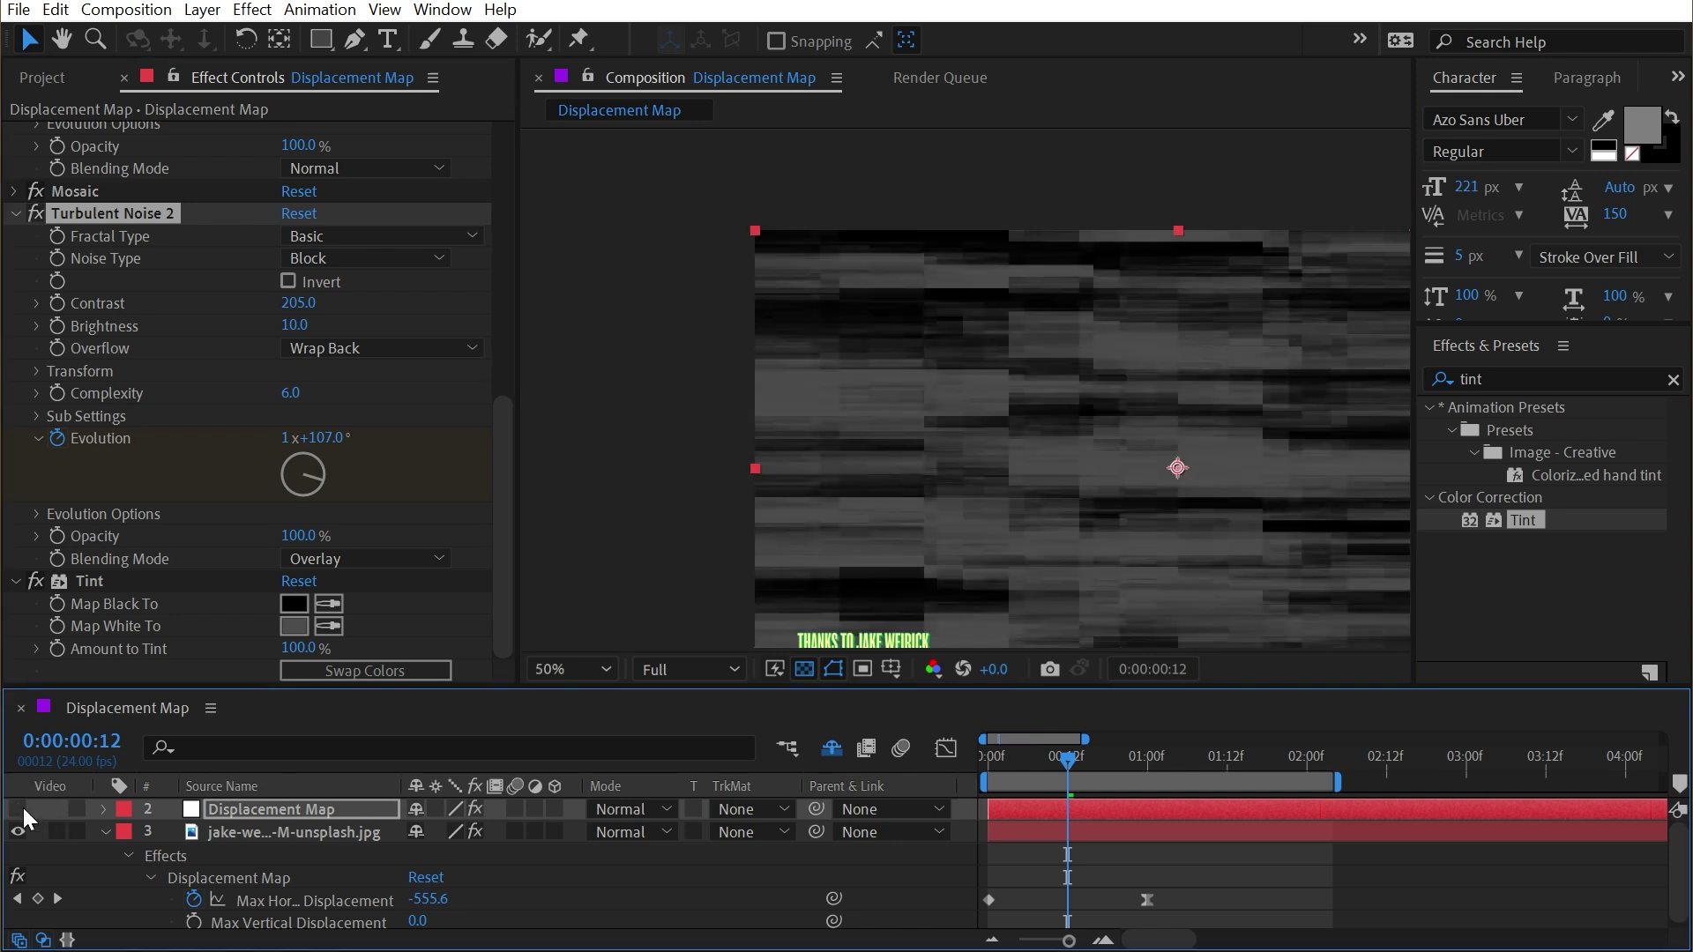
left_click_drag(1164, 506, 996, 439)
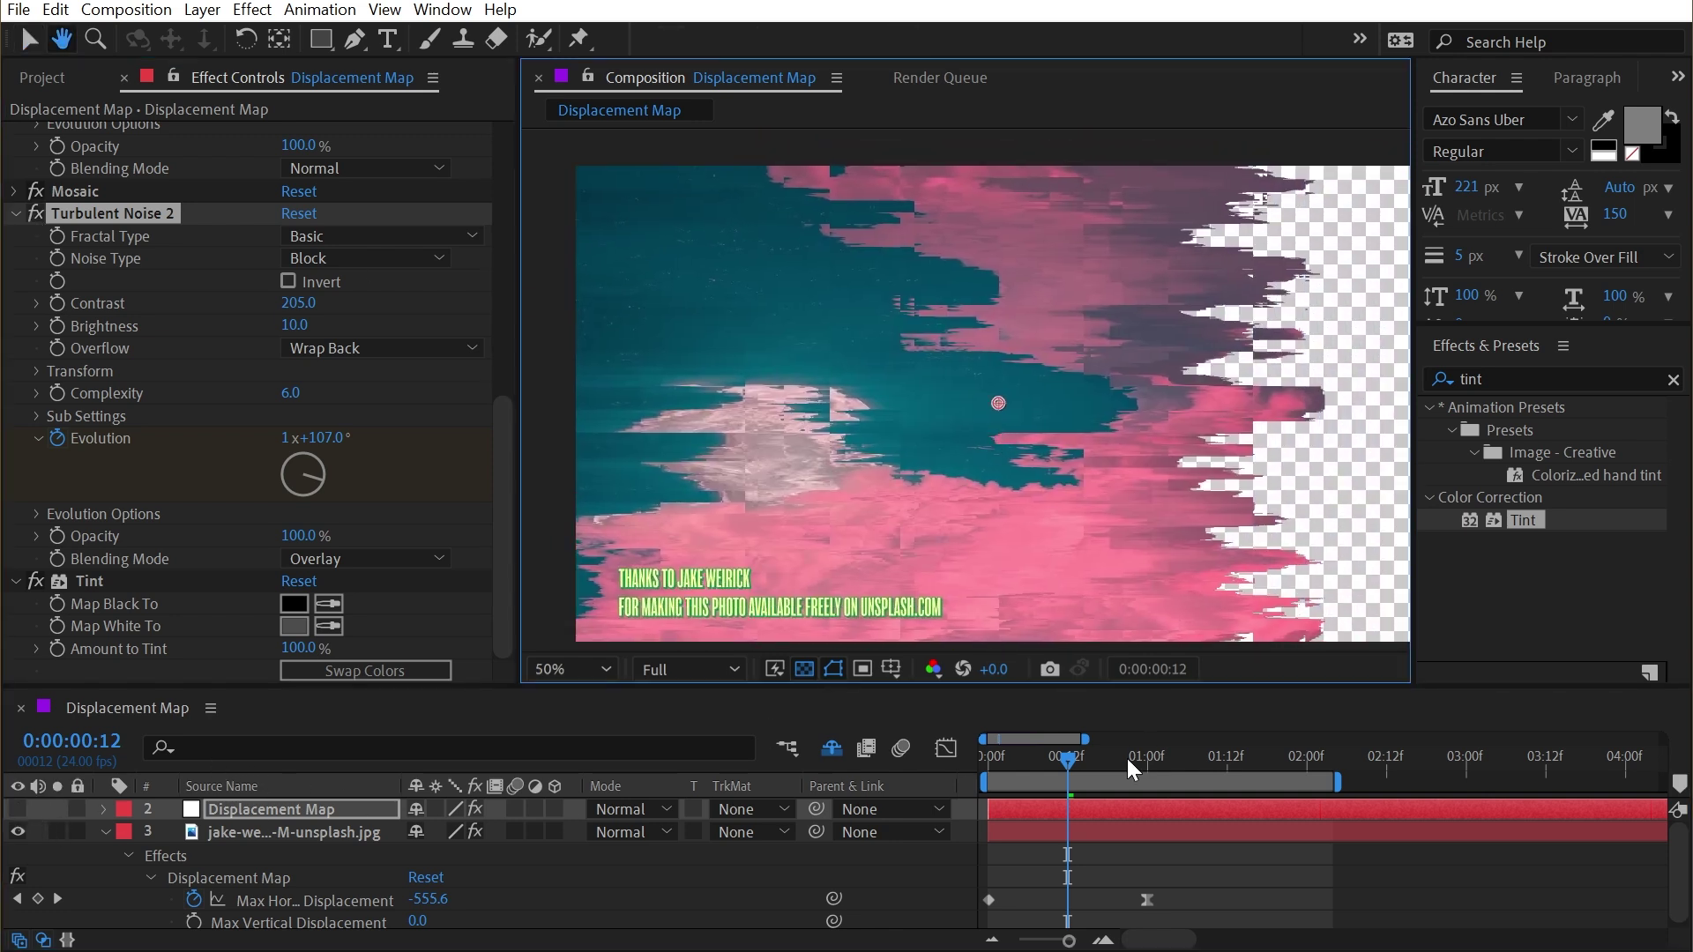
left_click_drag(1127, 758, 880, 746)
key("space")
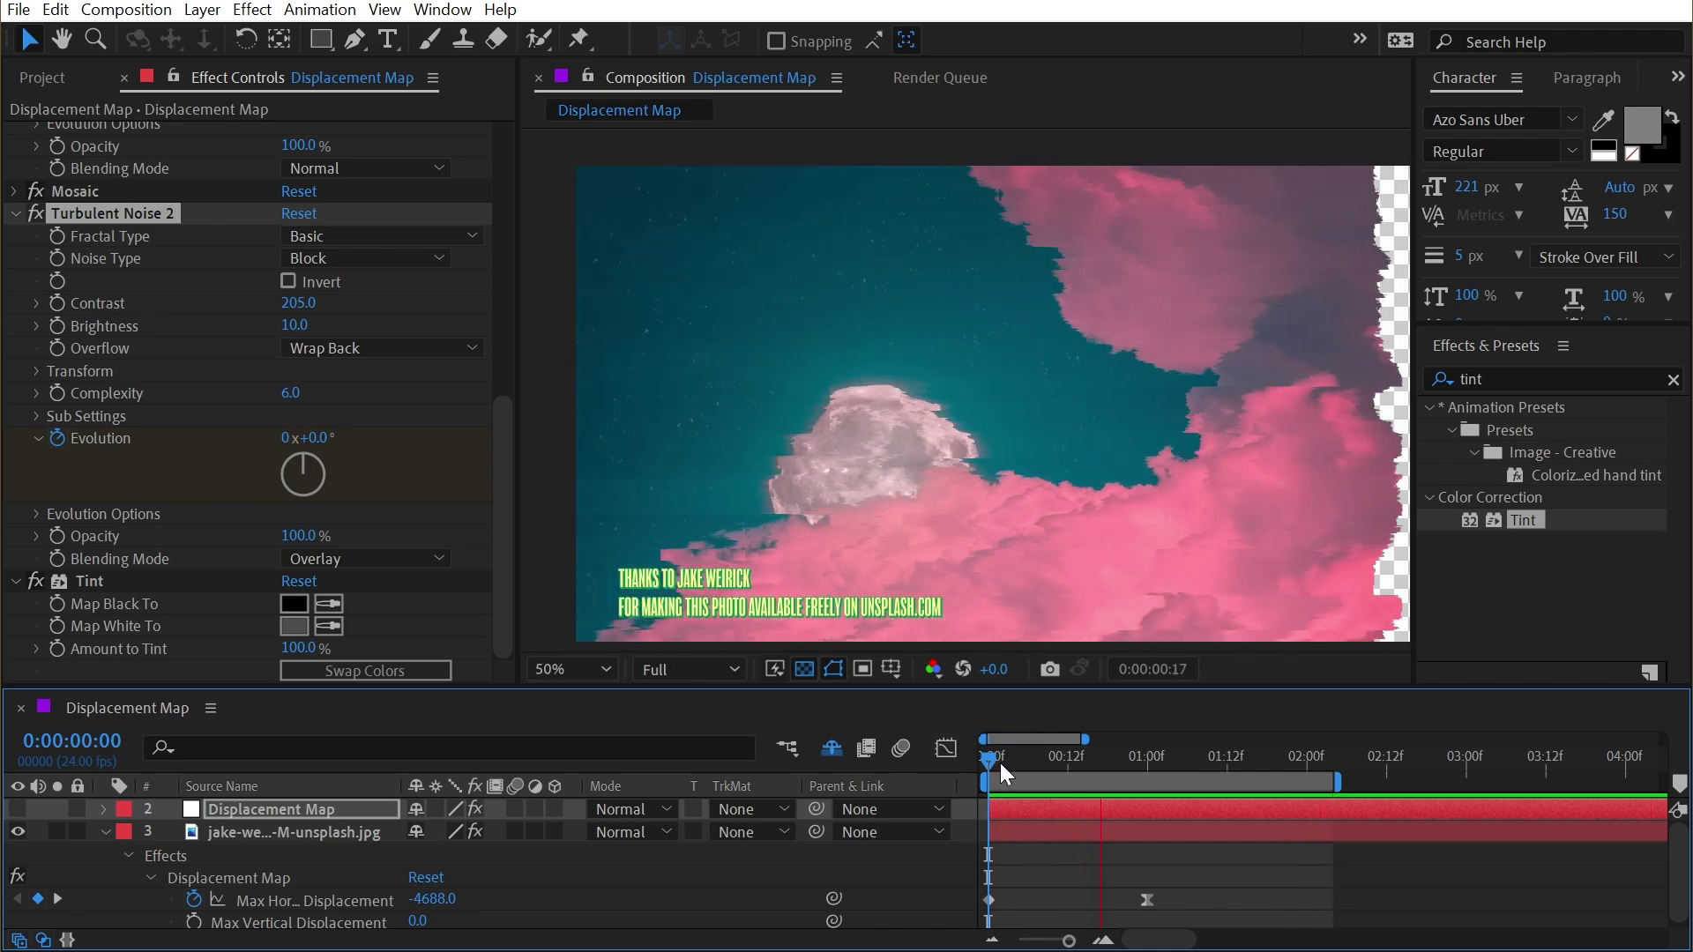
left_click(1046, 769)
left_click_drag(1048, 770, 1186, 752)
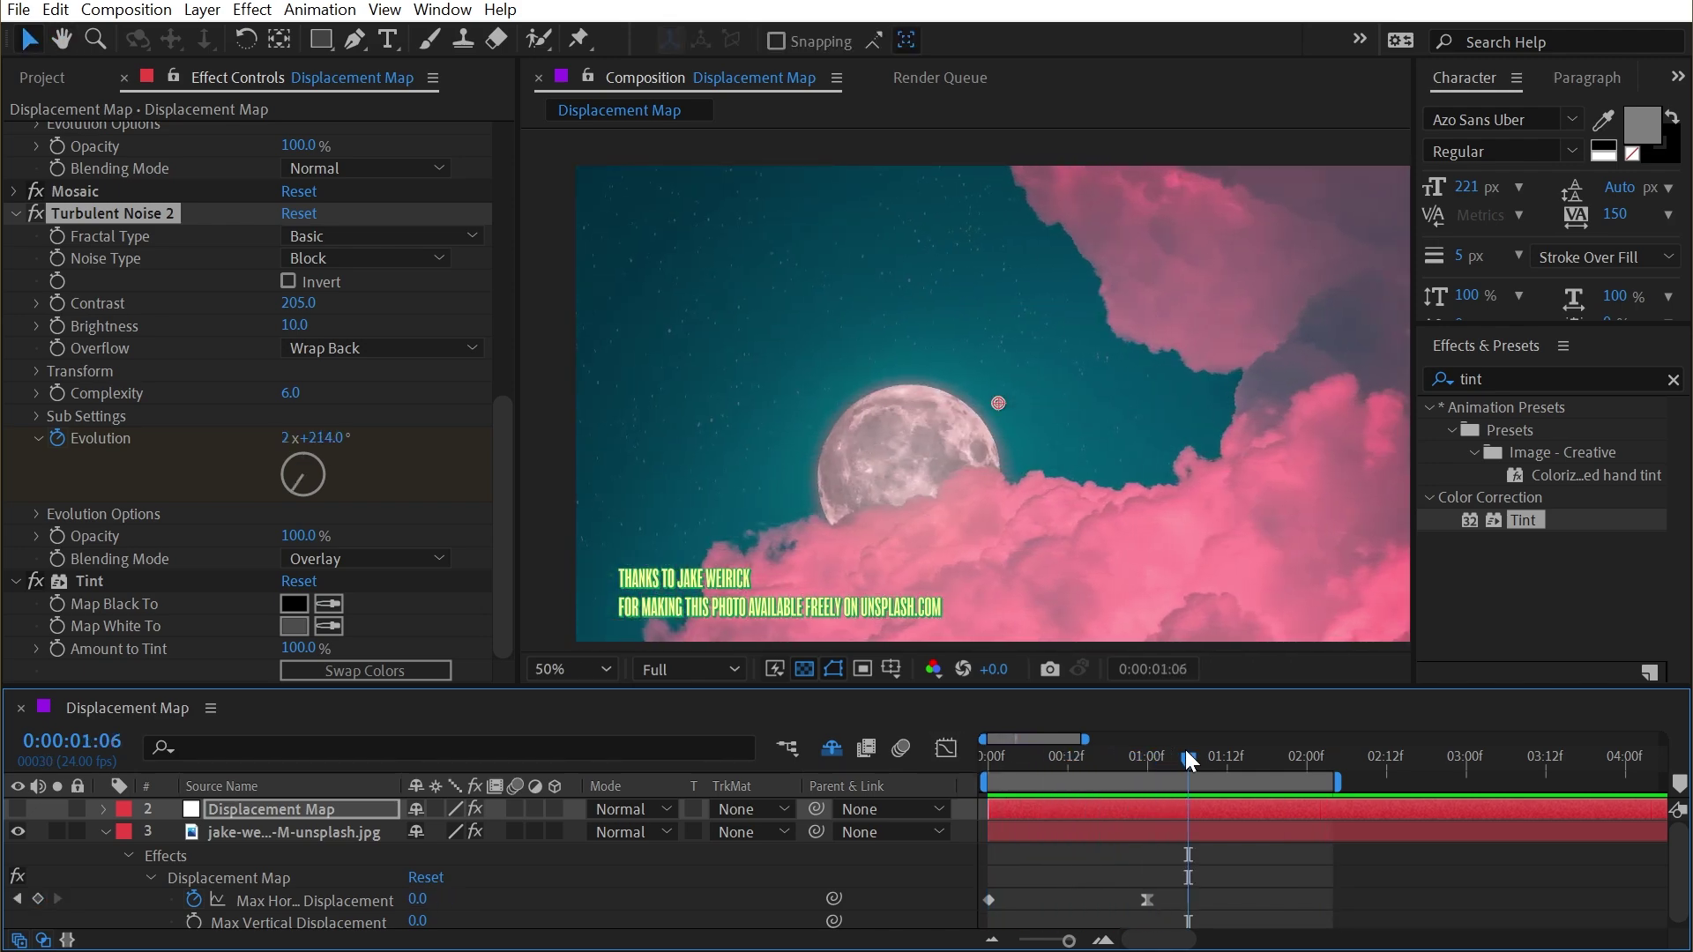
Step: Add a Transform effect to the moon photo layer and rotate it 32°
left_click(245, 833)
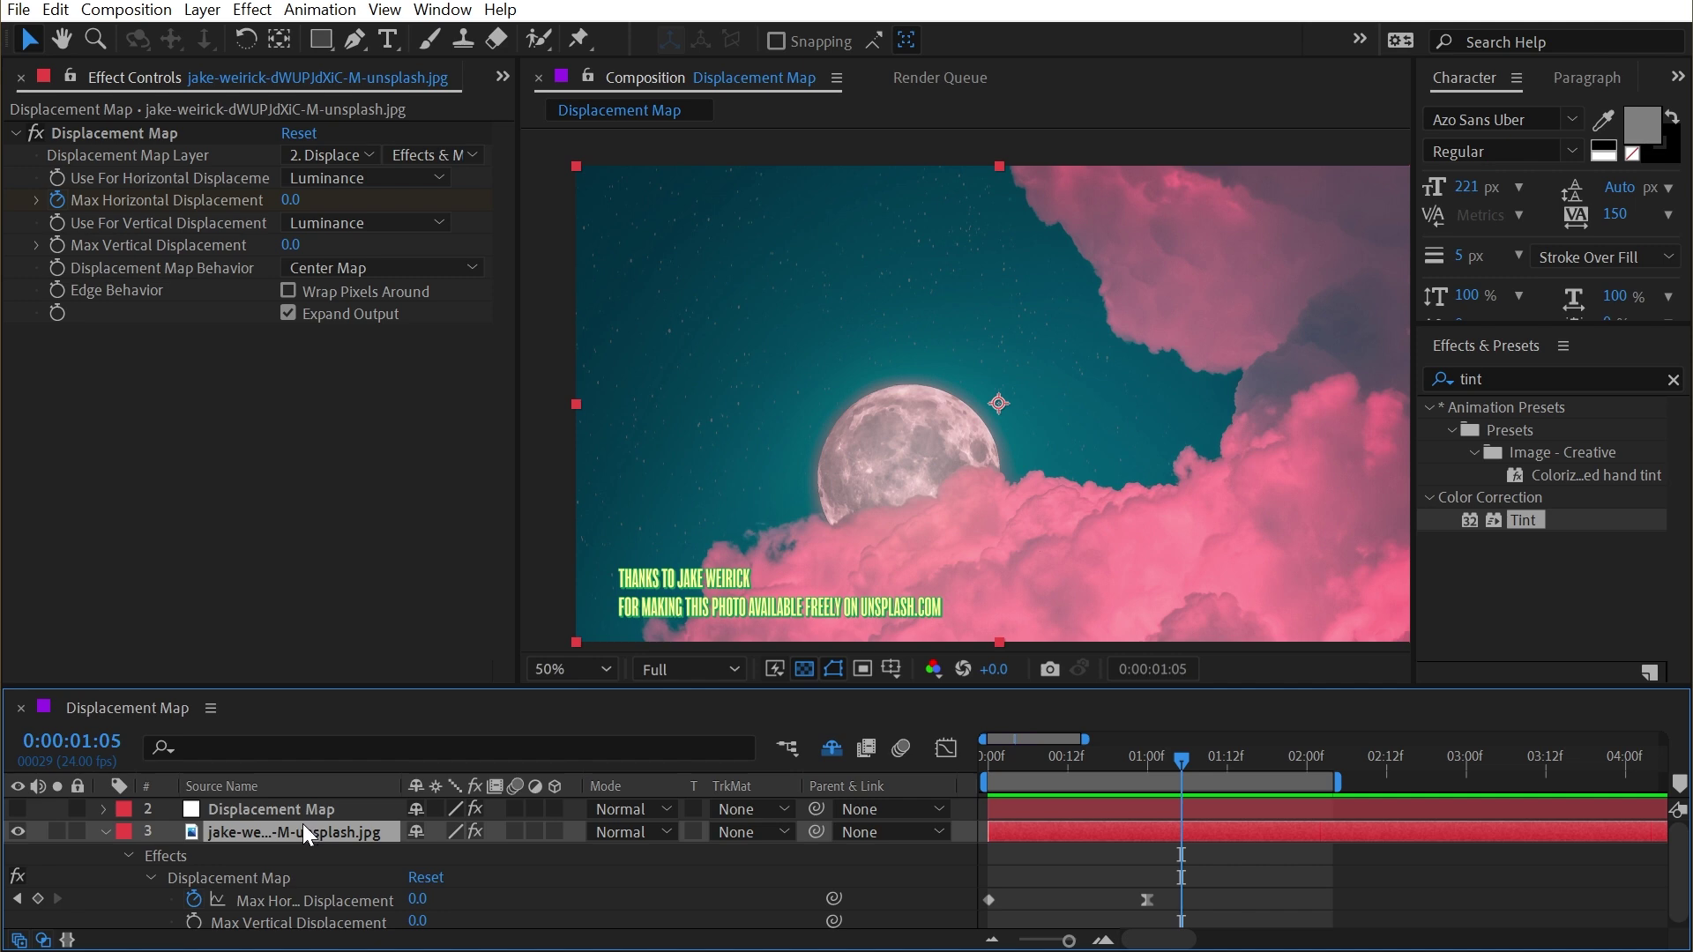
left_click(1481, 379)
type("transf")
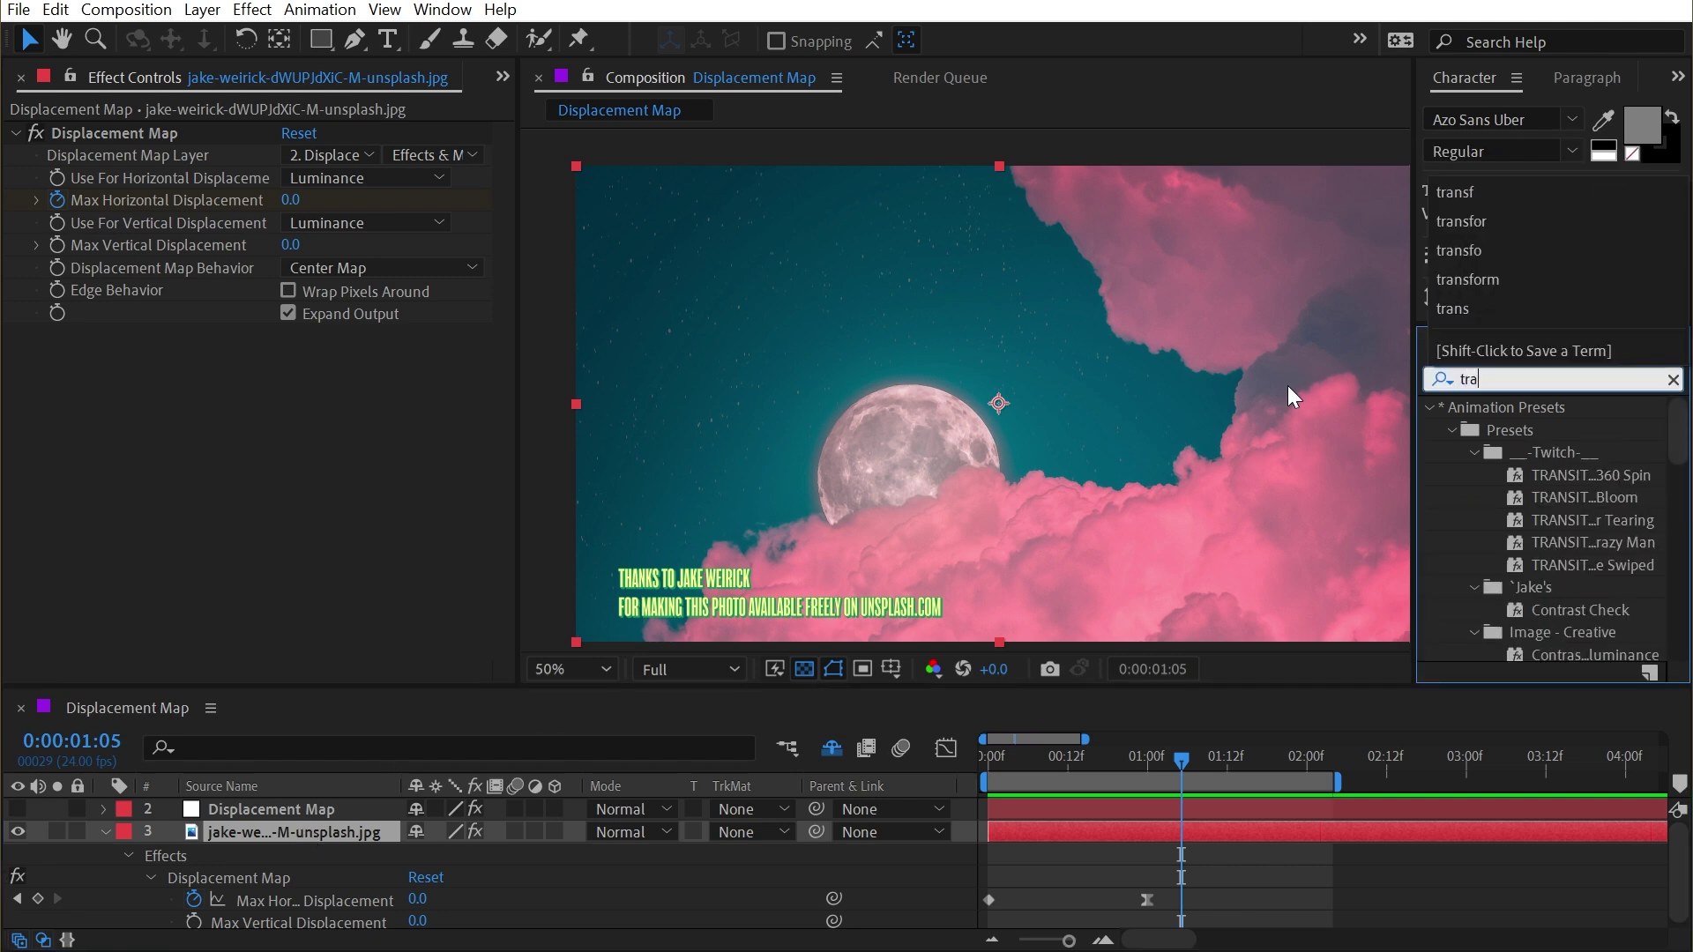
left_click_drag(1543, 431, 141, 671)
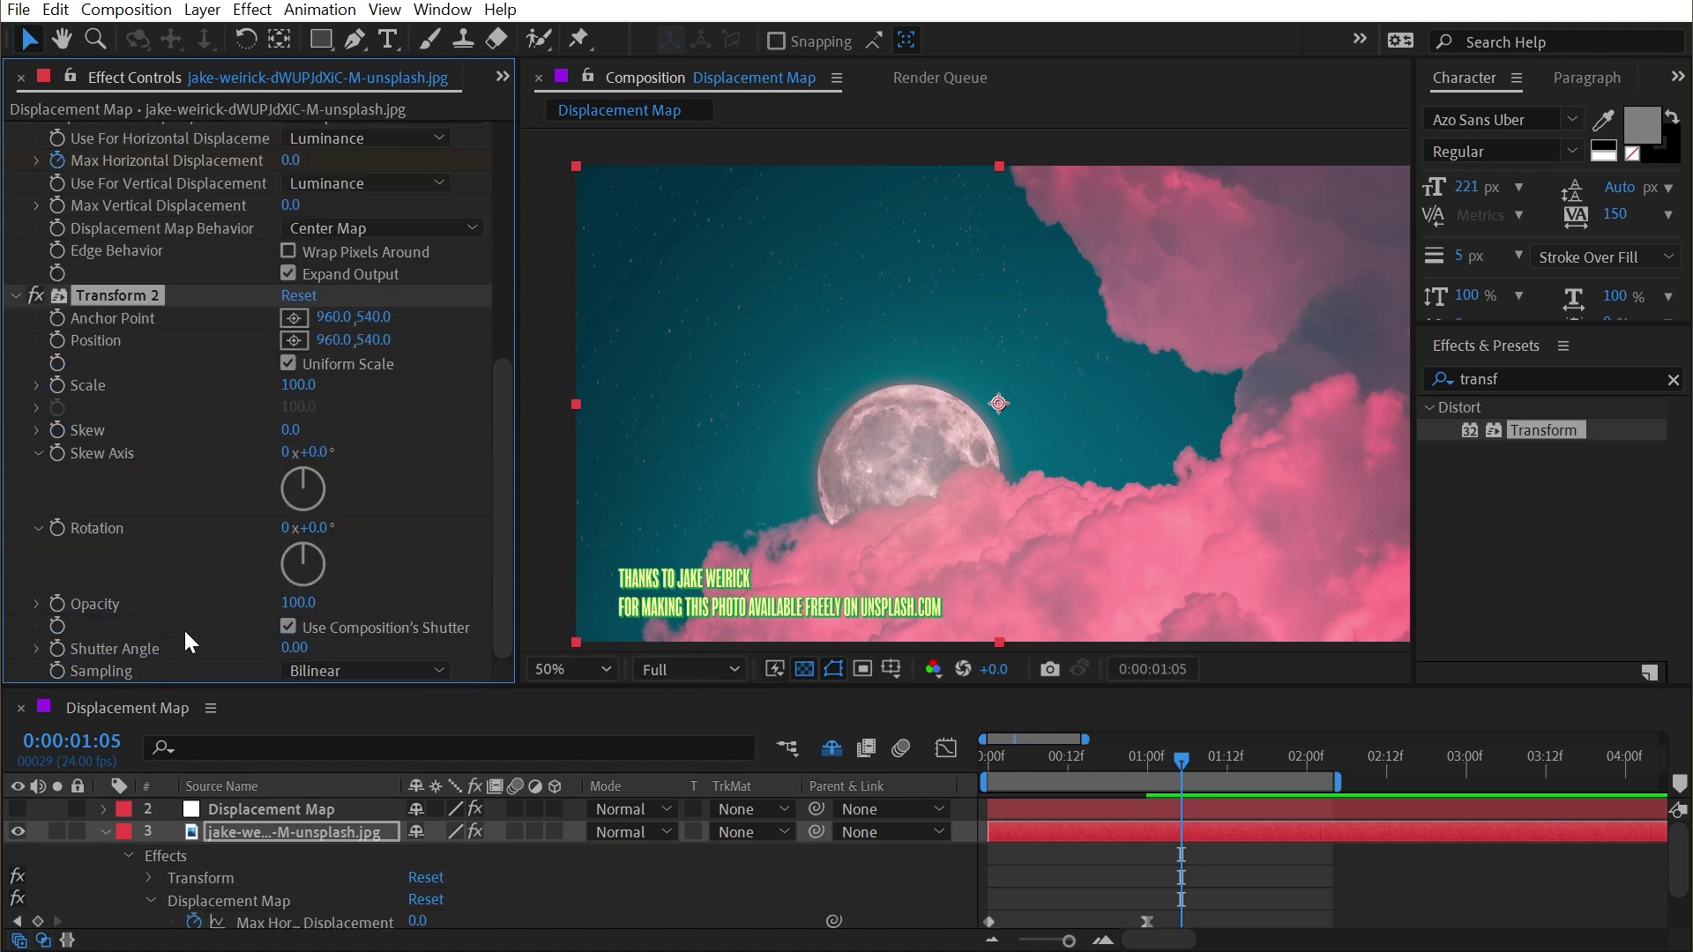
left_click_drag(347, 693, 346, 555)
scroll(245, 190, "up", 6)
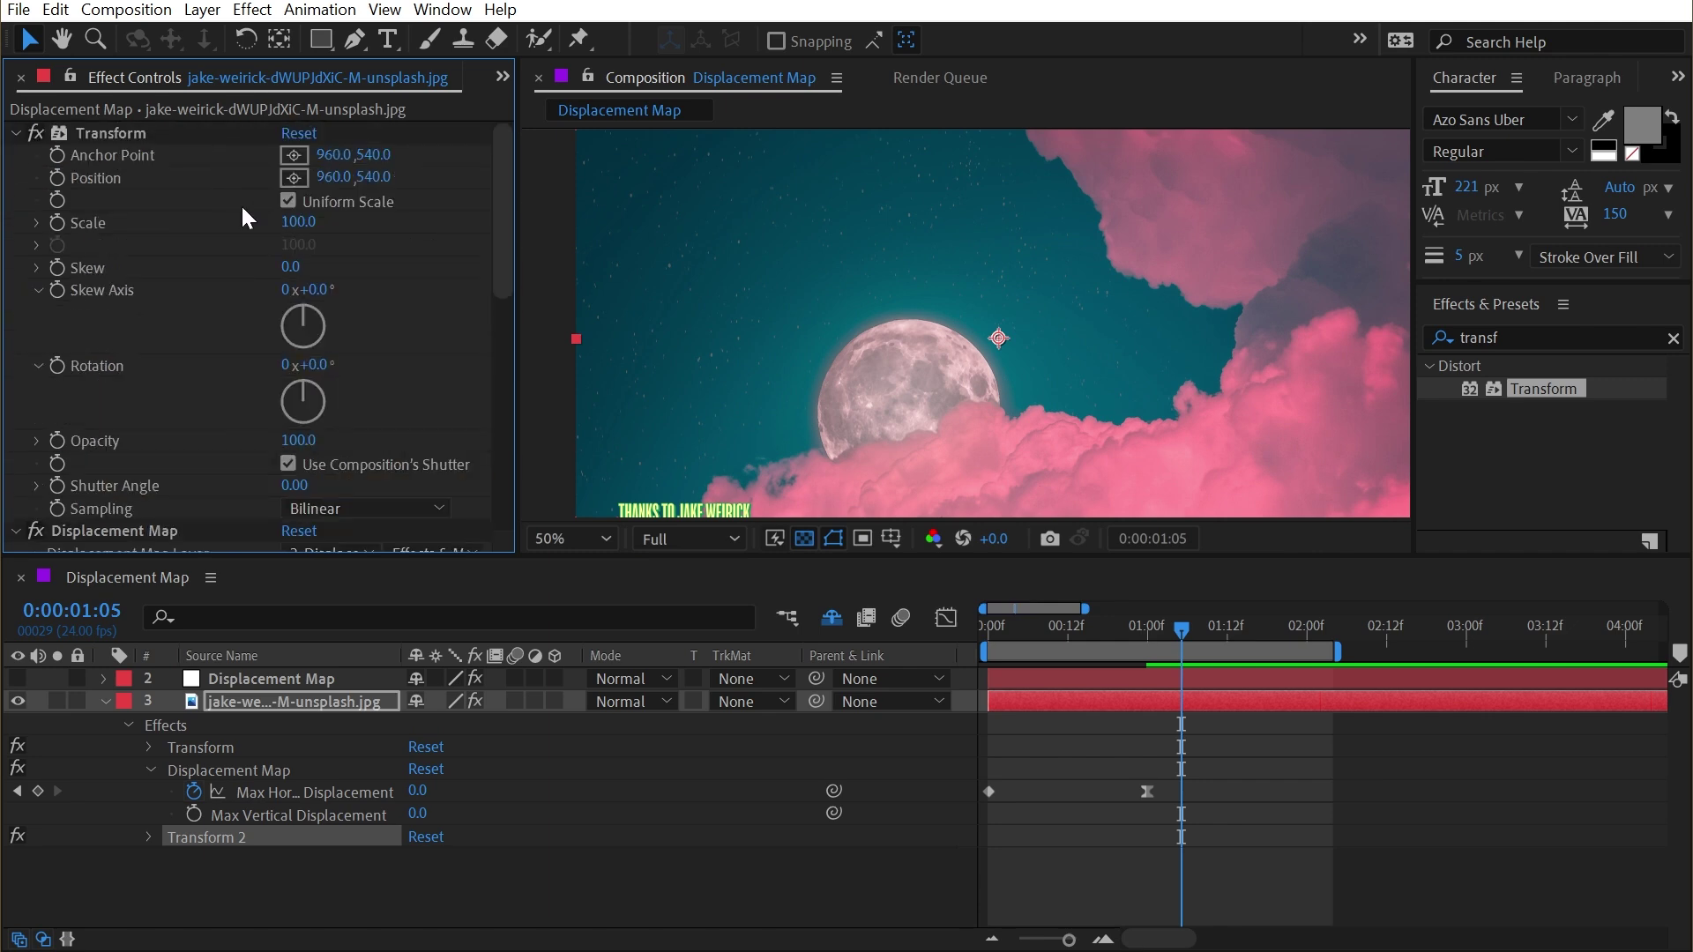
left_click_drag(313, 364, 354, 364)
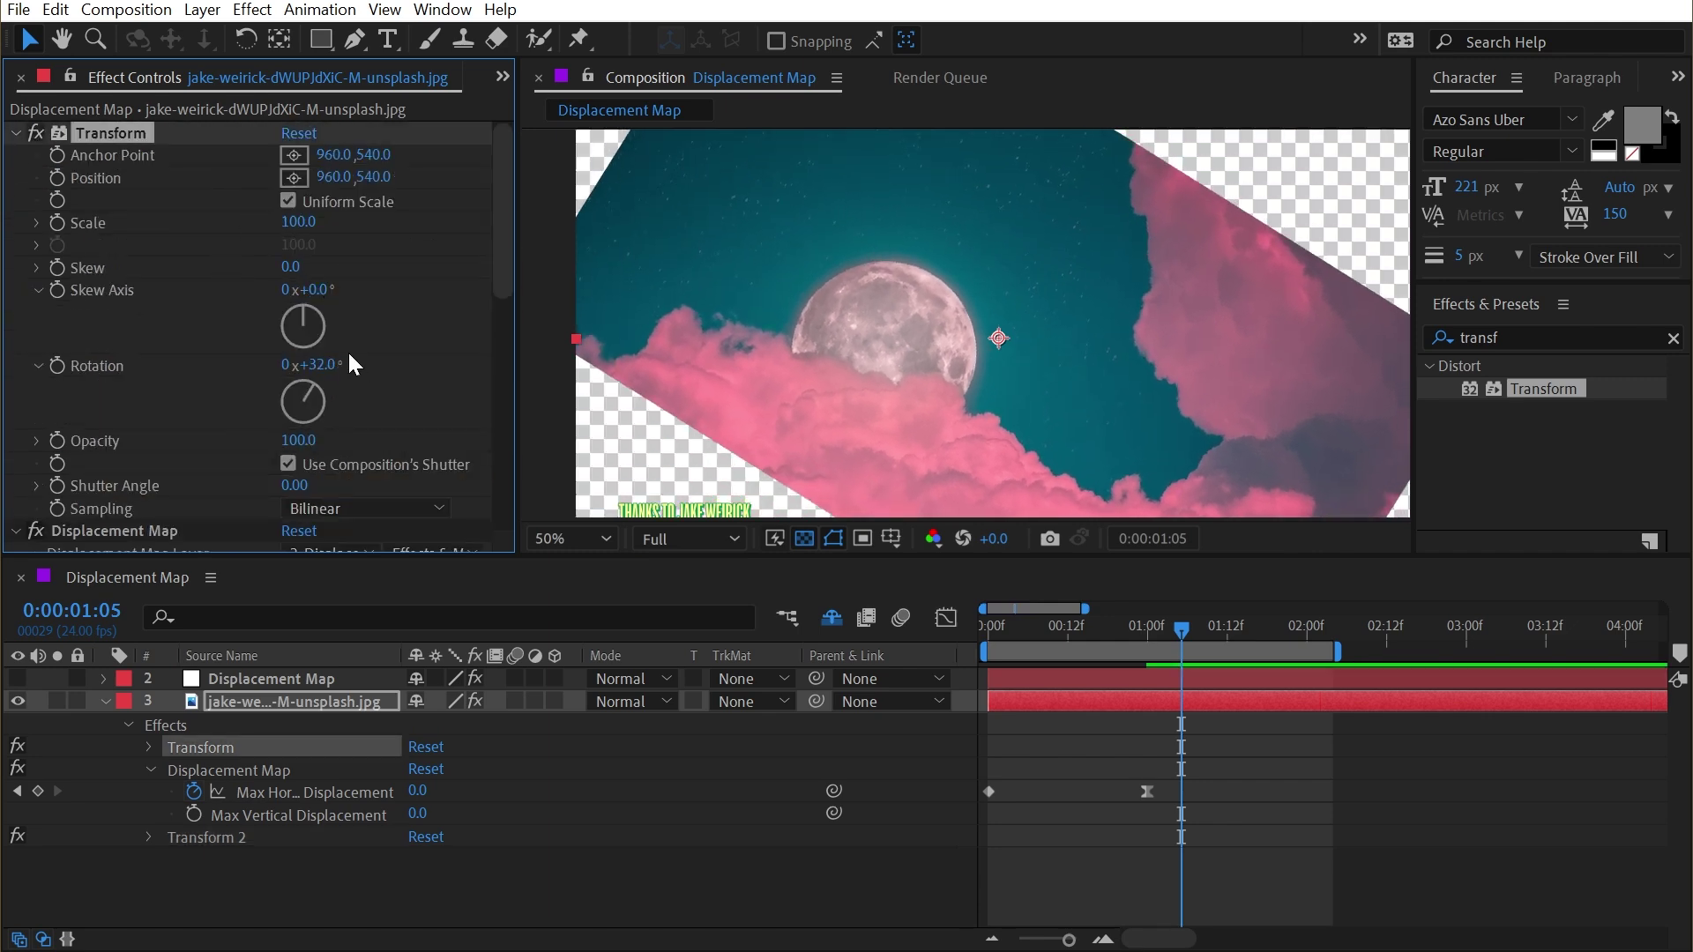
Step: Set Transform 2's Rotation to -32° so the glitch streaks run diagonally
scroll(395, 320, "down", 8)
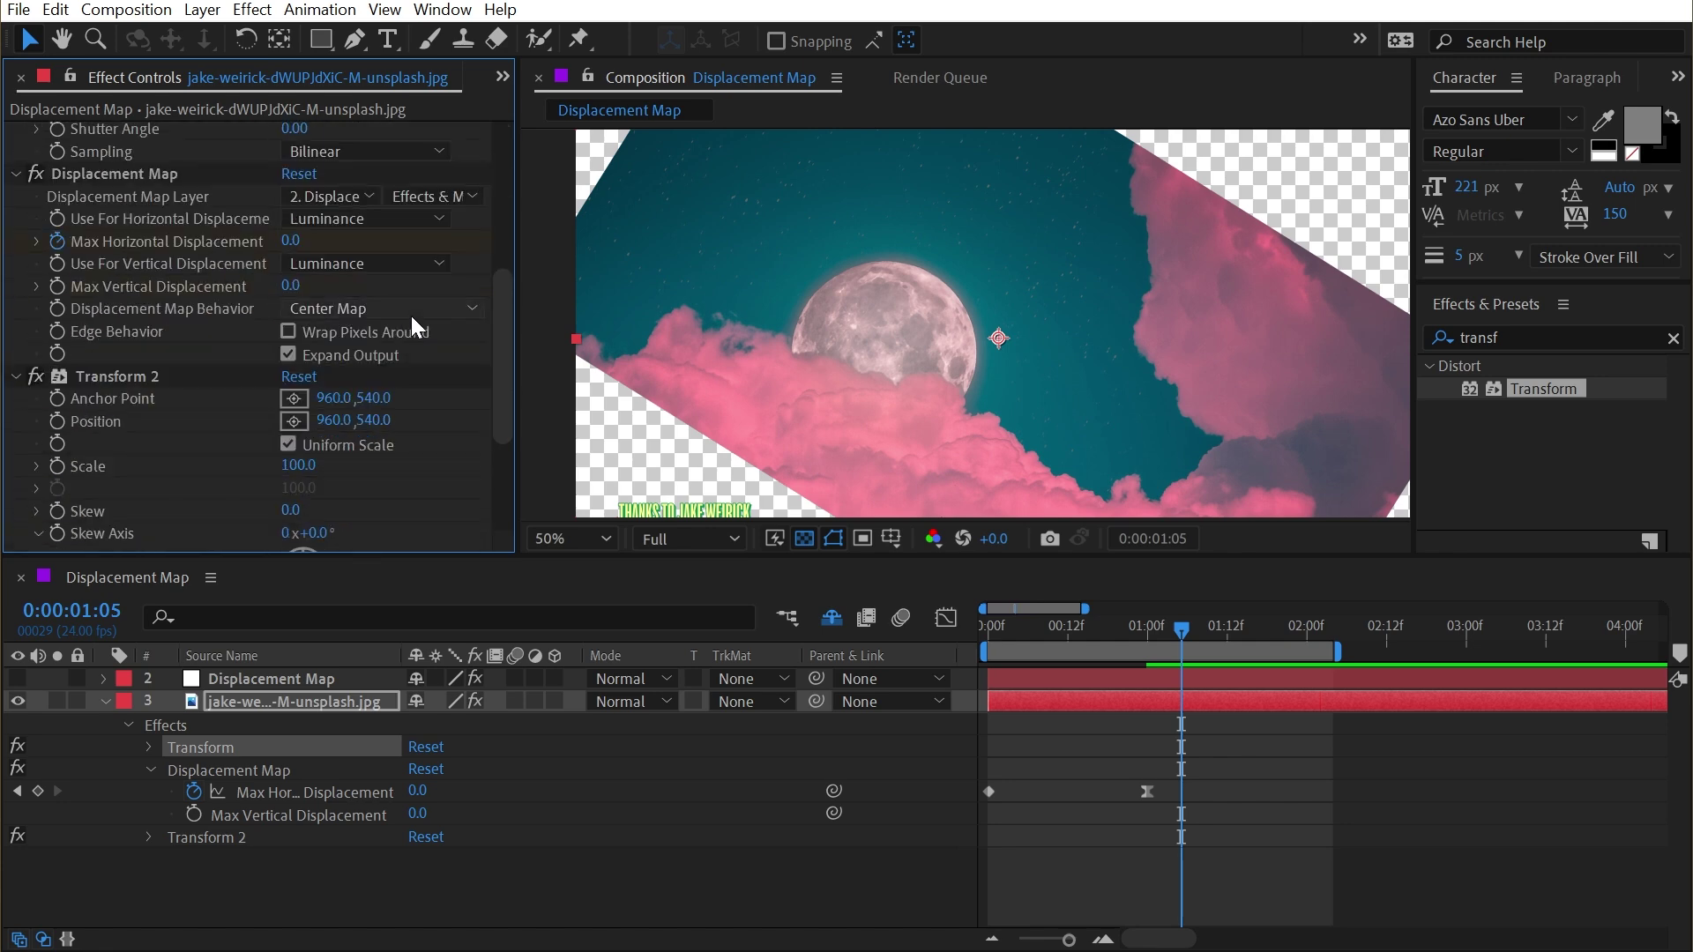
scroll(130, 305, "up", 3)
left_click(131, 295)
scroll(136, 295, "down", 3)
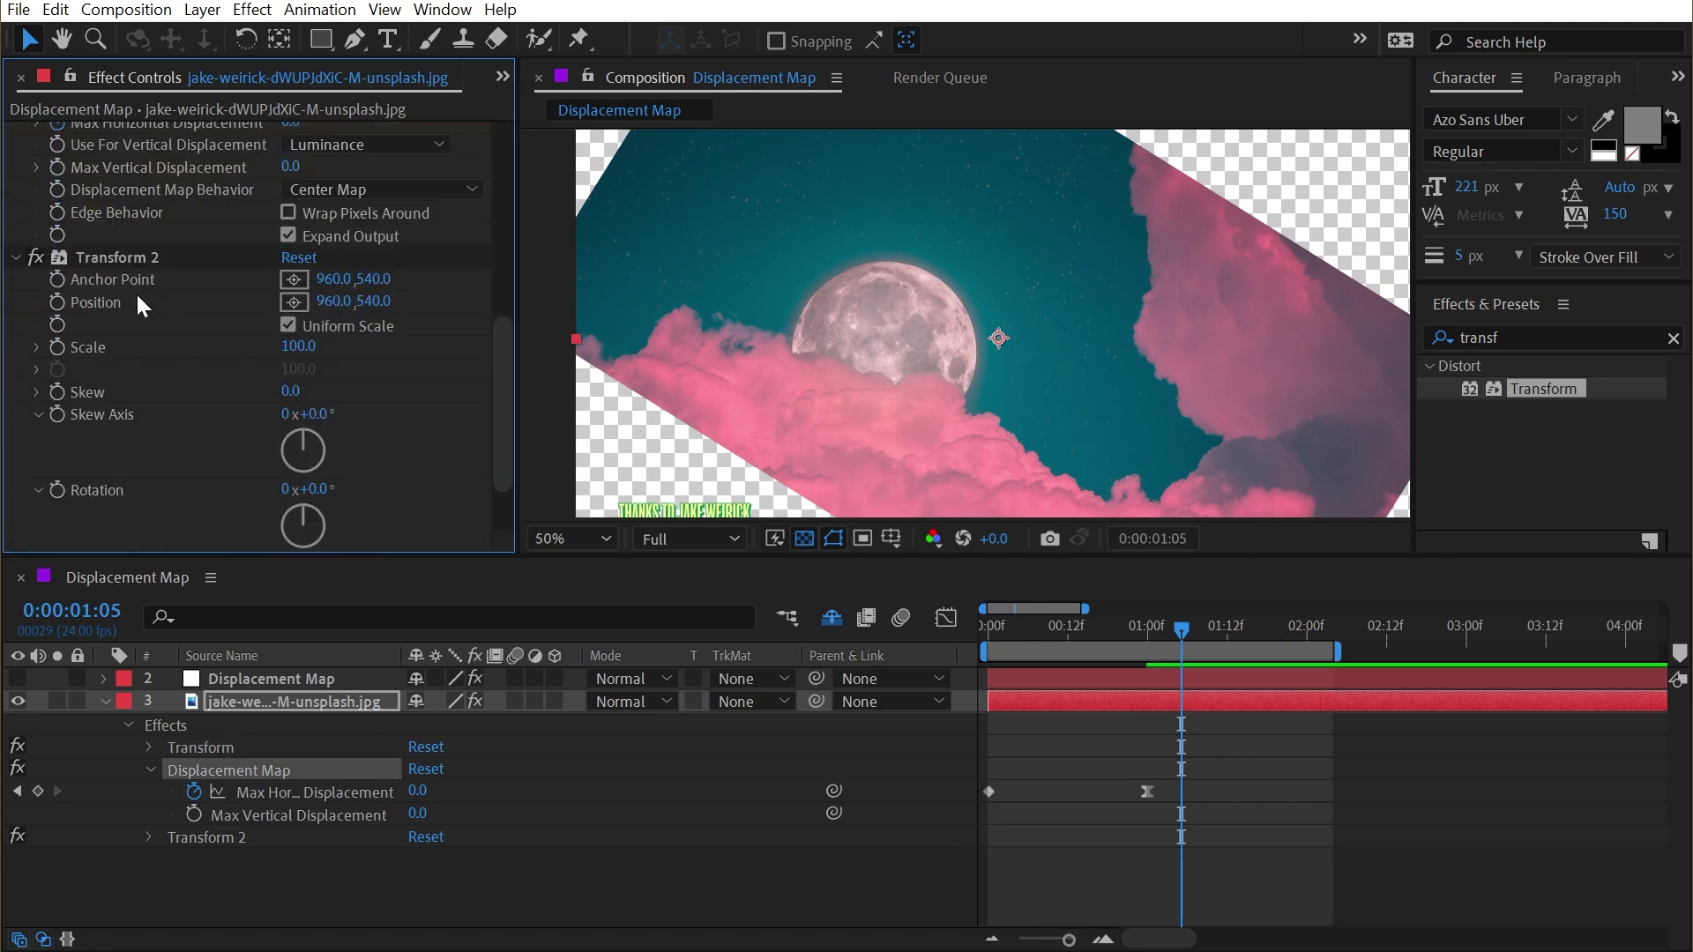
left_click(117, 259)
scroll(189, 344, "down", 3)
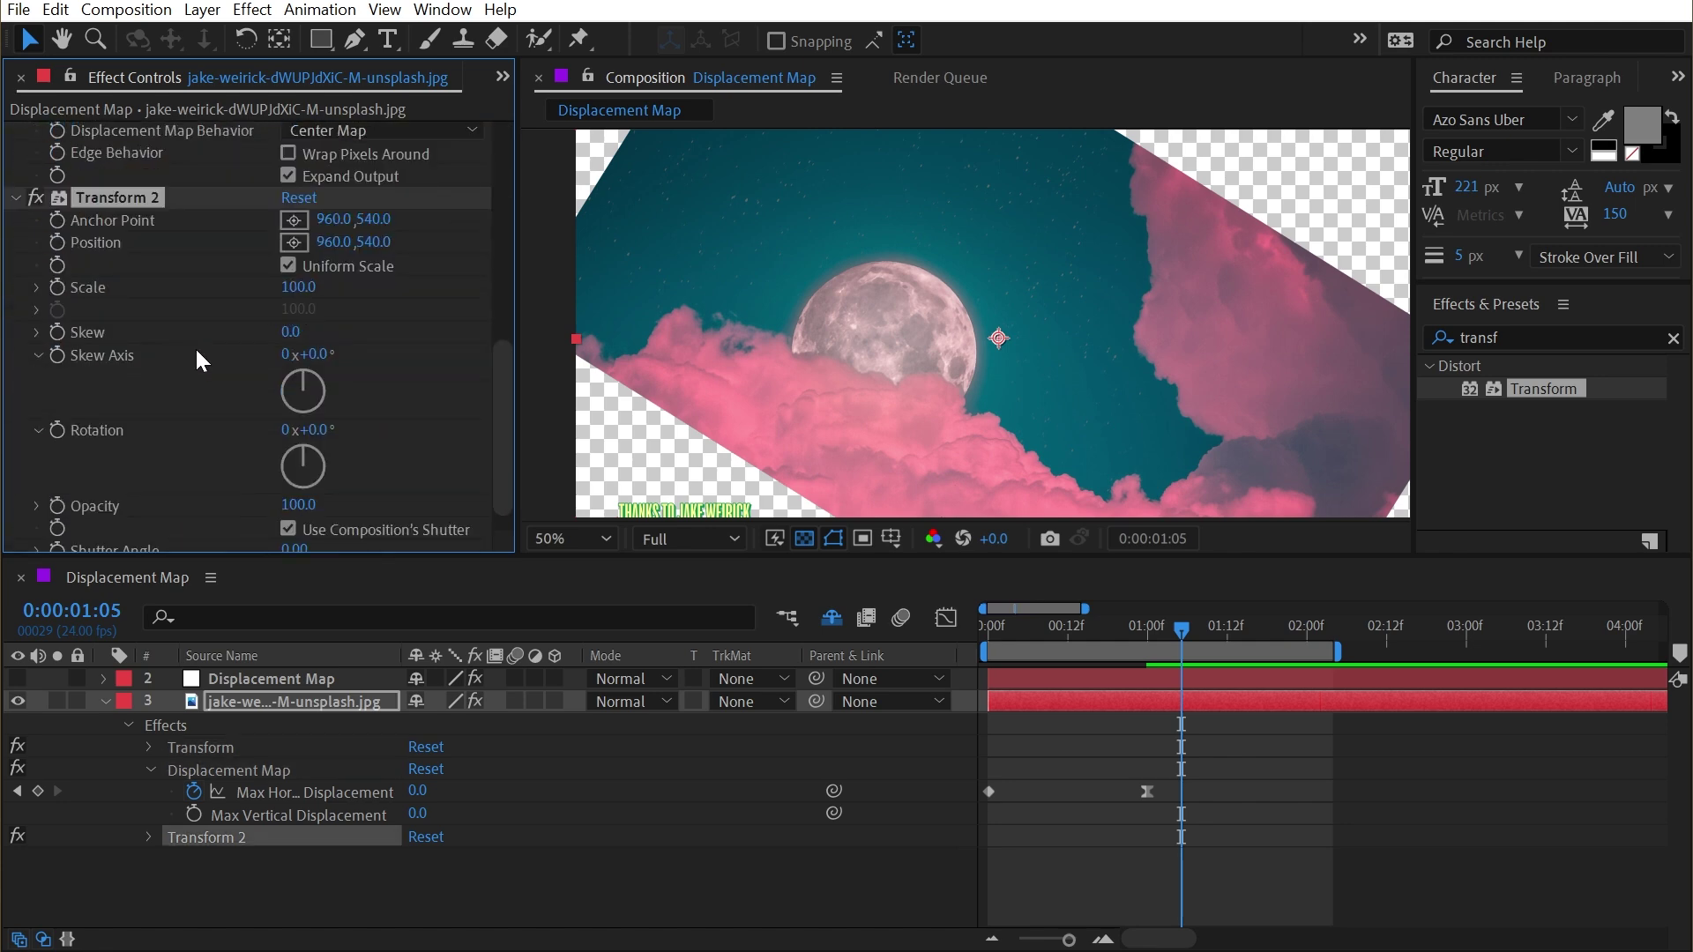
left_click(319, 431)
key("Return")
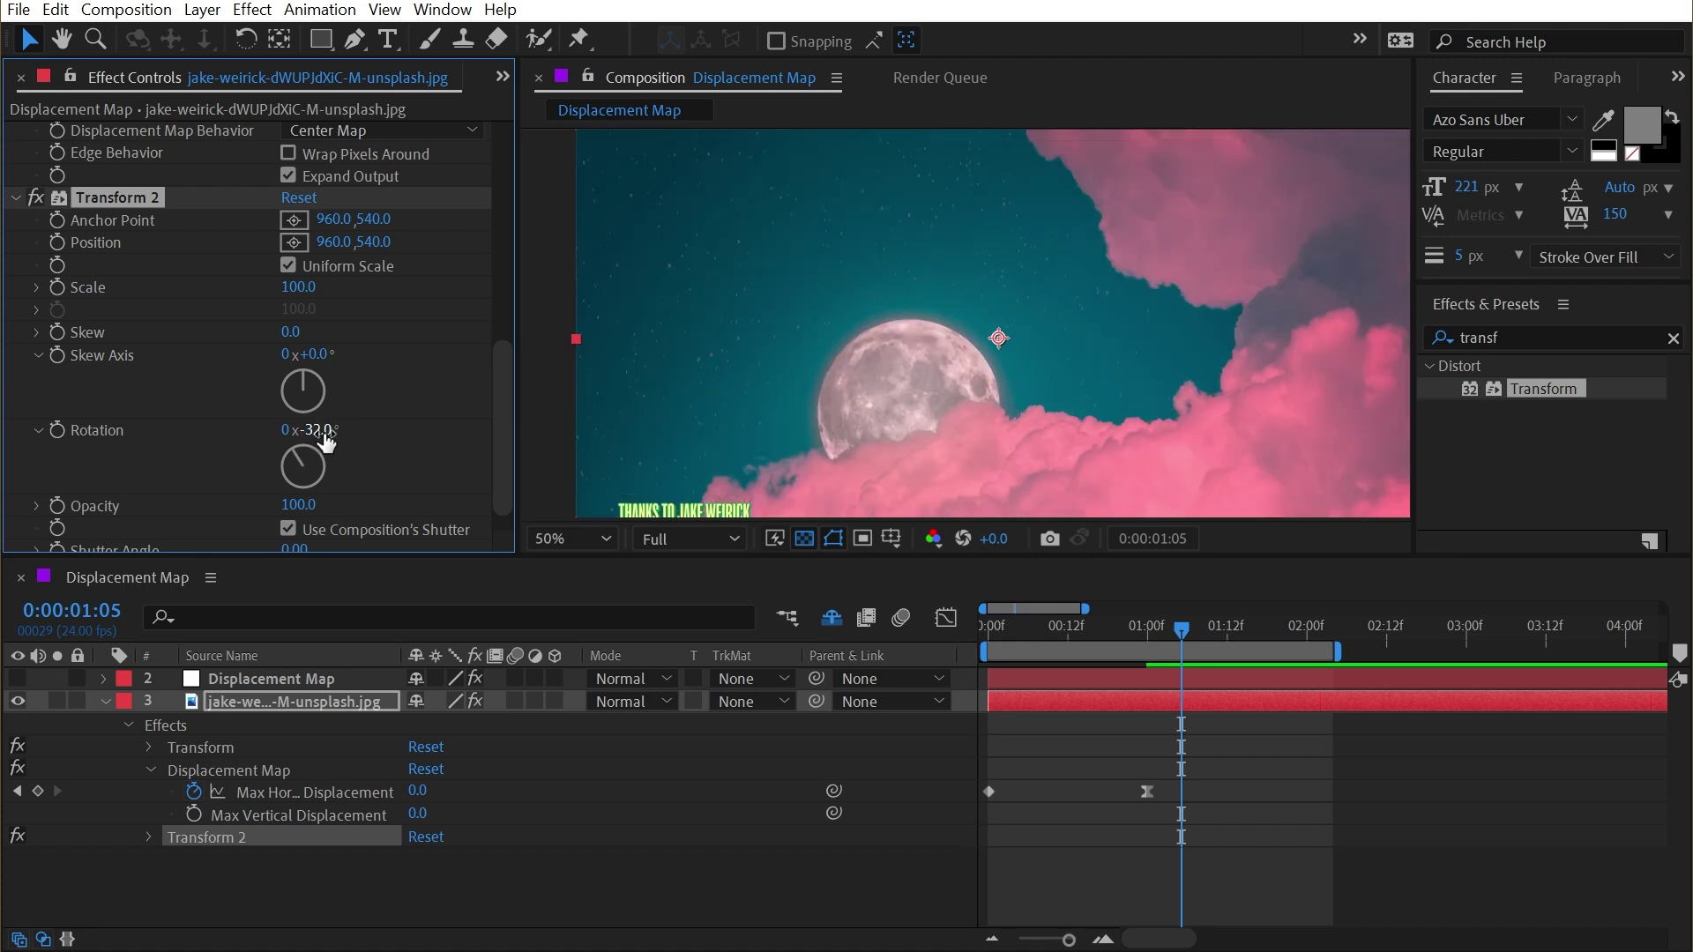
left_click_drag(1146, 632, 1044, 665)
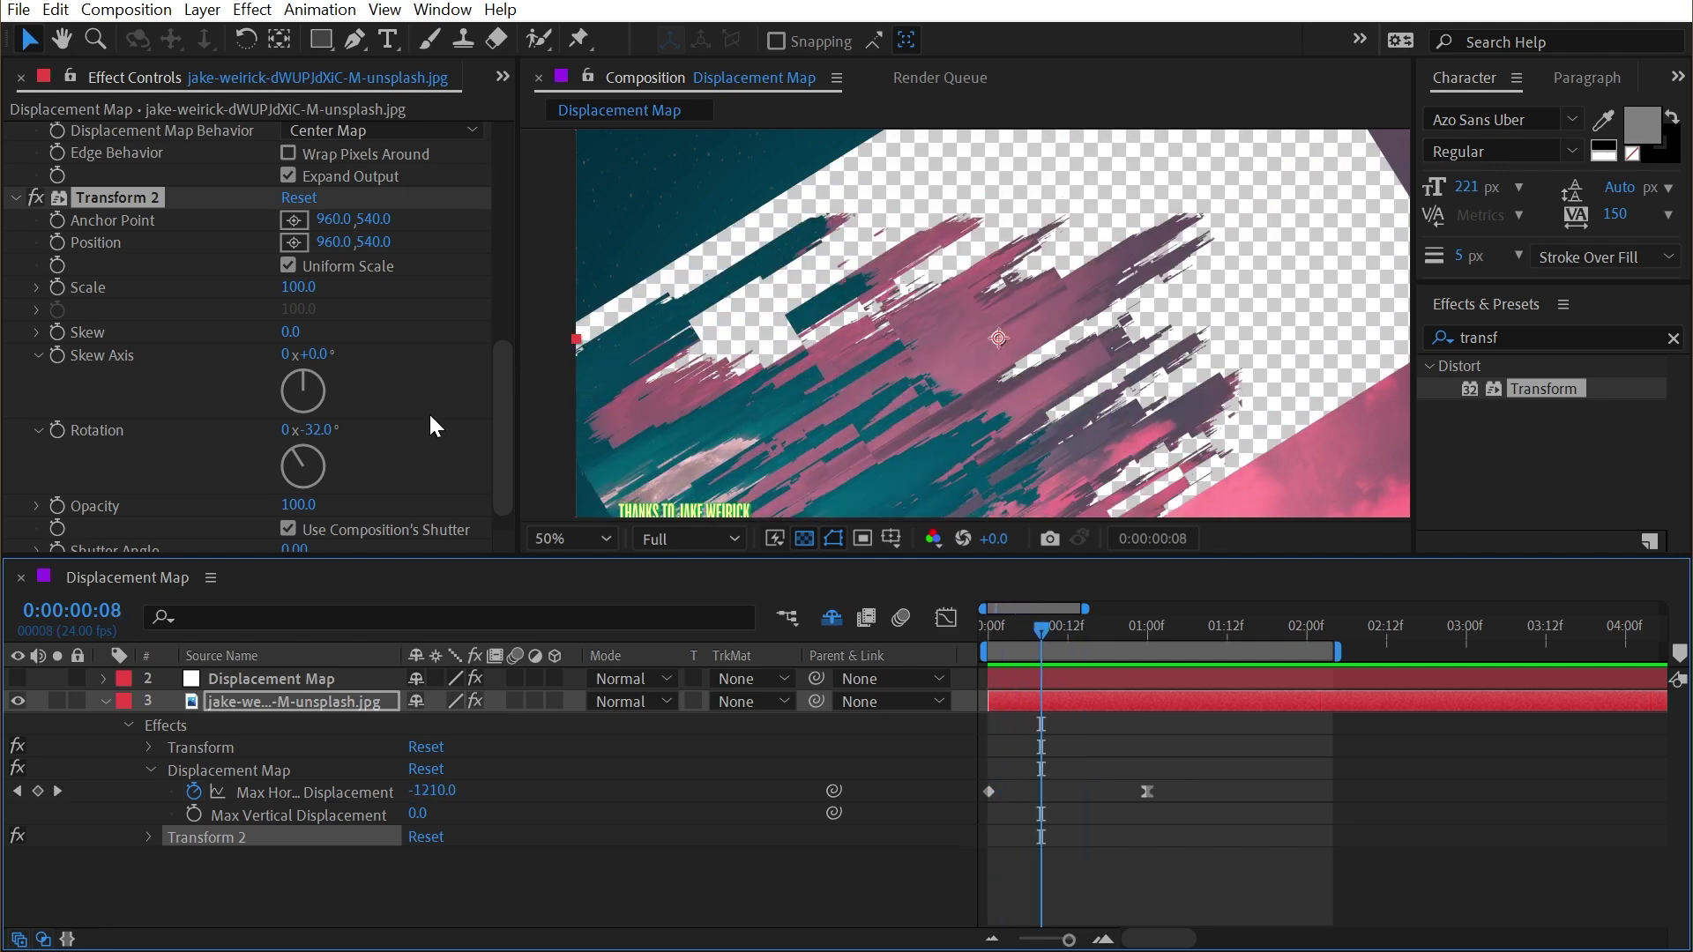
Step: Resize the Displacement Map solid to 2212 × 2033 px in Solid Settings
scroll(432, 427, "down", 1)
key("ctrl+Up")
key("s")
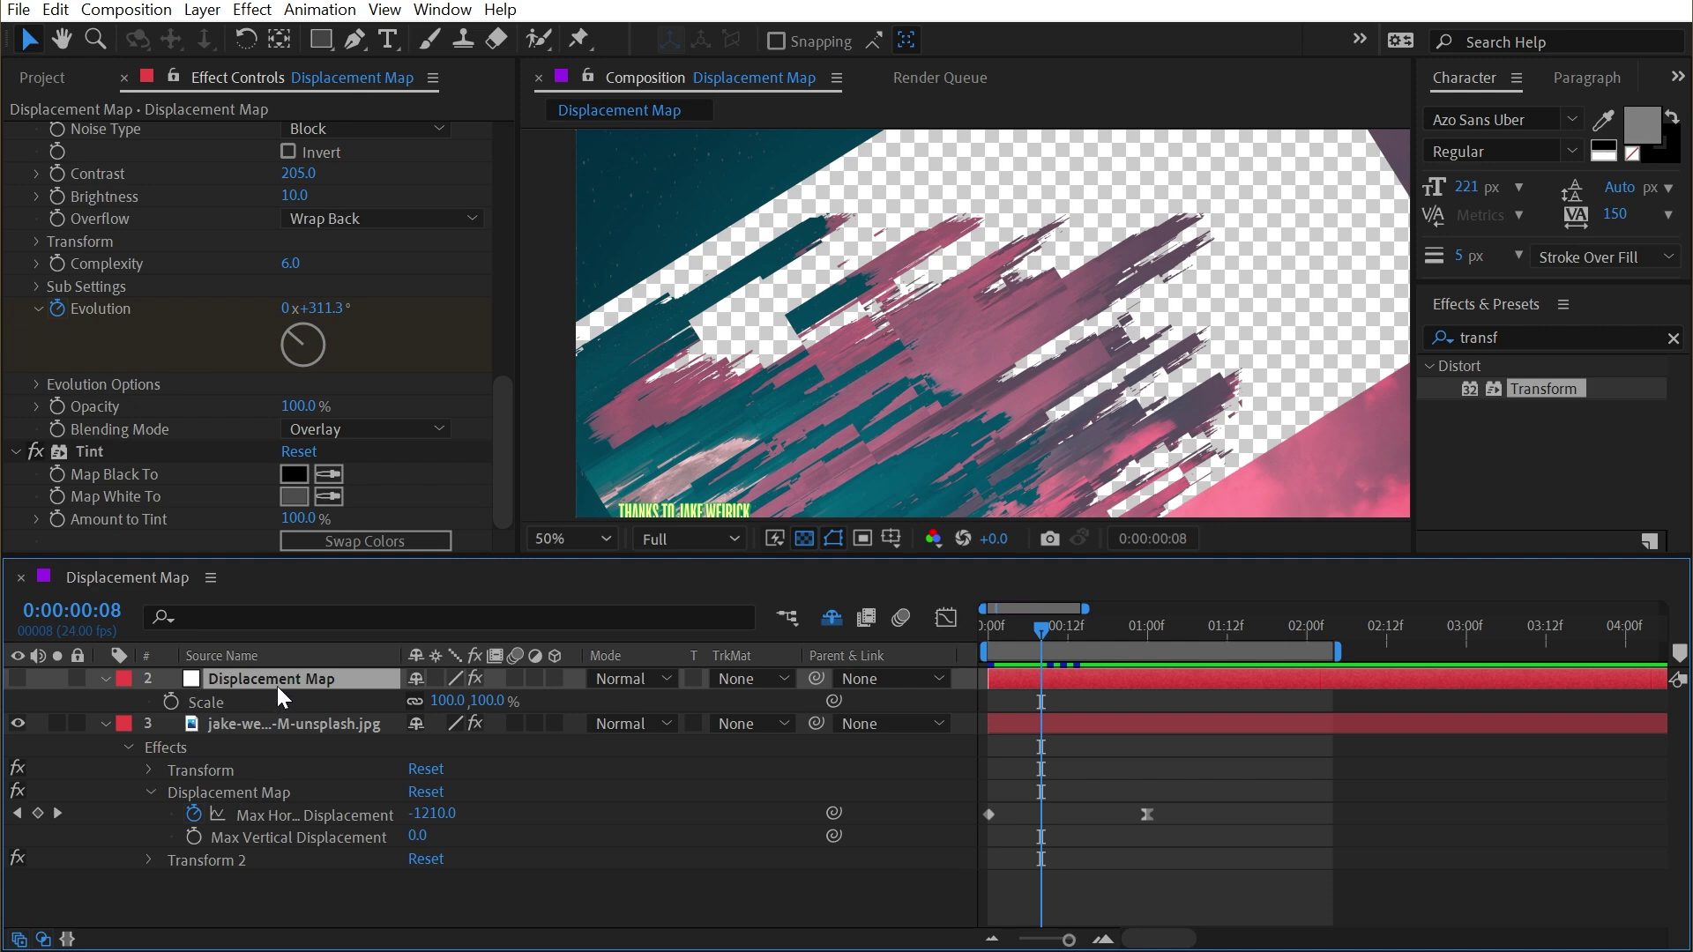
key("ctrl+shift+y")
left_click_drag(724, 333, 448, 253)
left_click_drag(340, 364, 414, 364)
left_click_drag(339, 404, 435, 430)
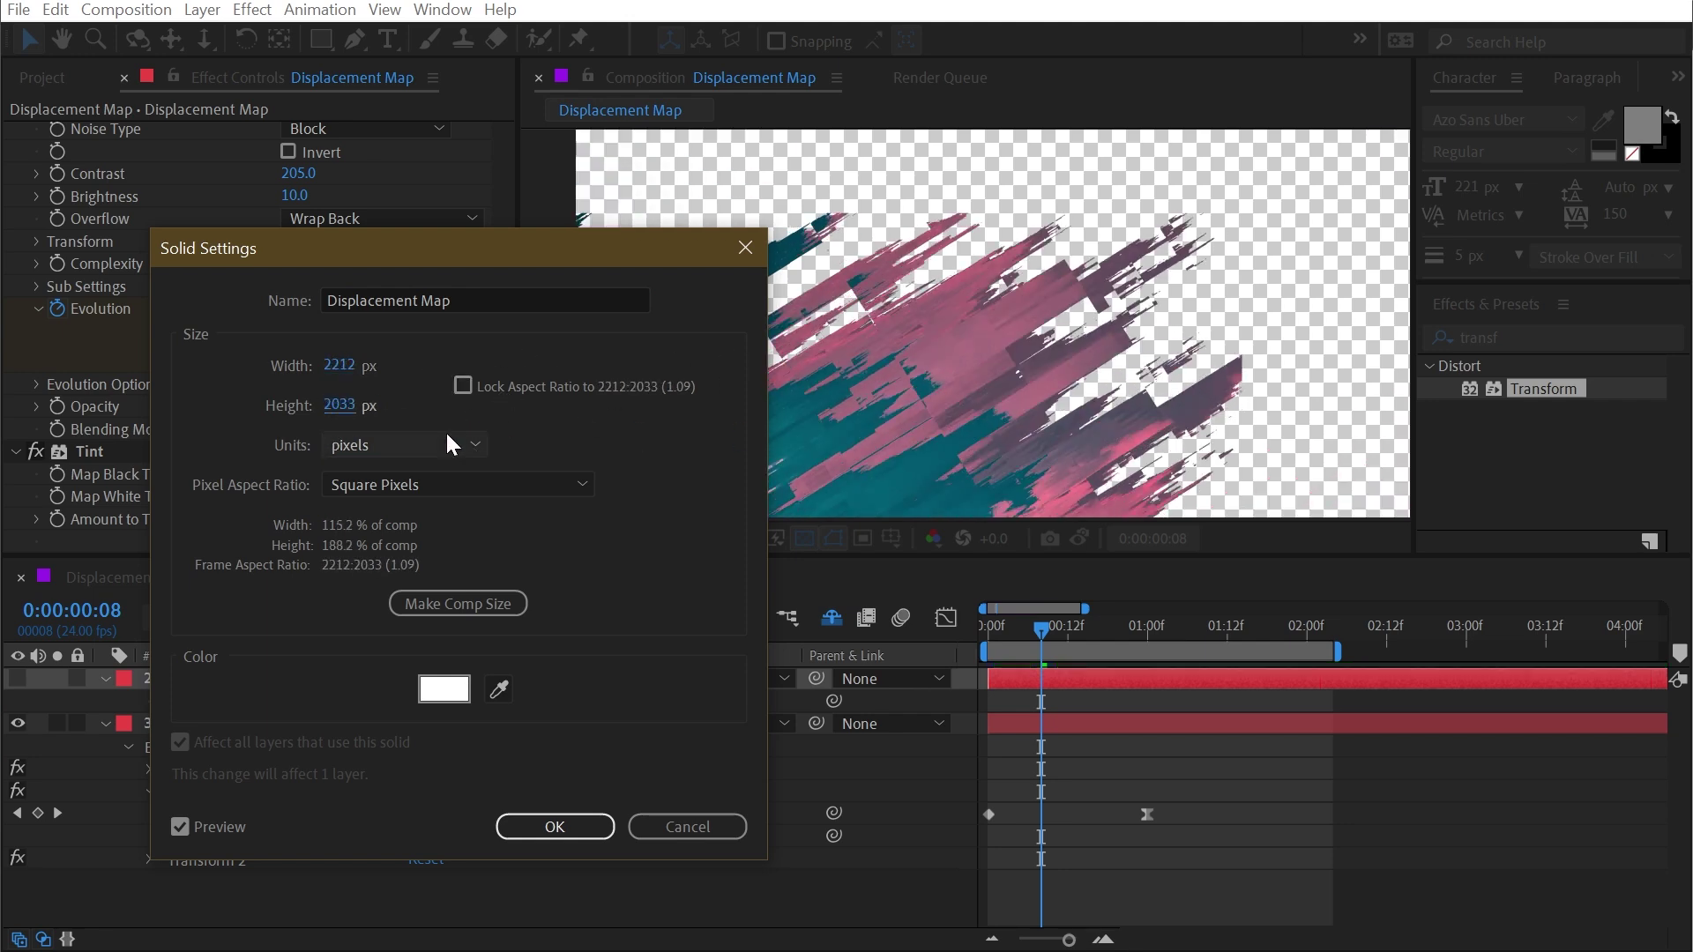
left_click(555, 826)
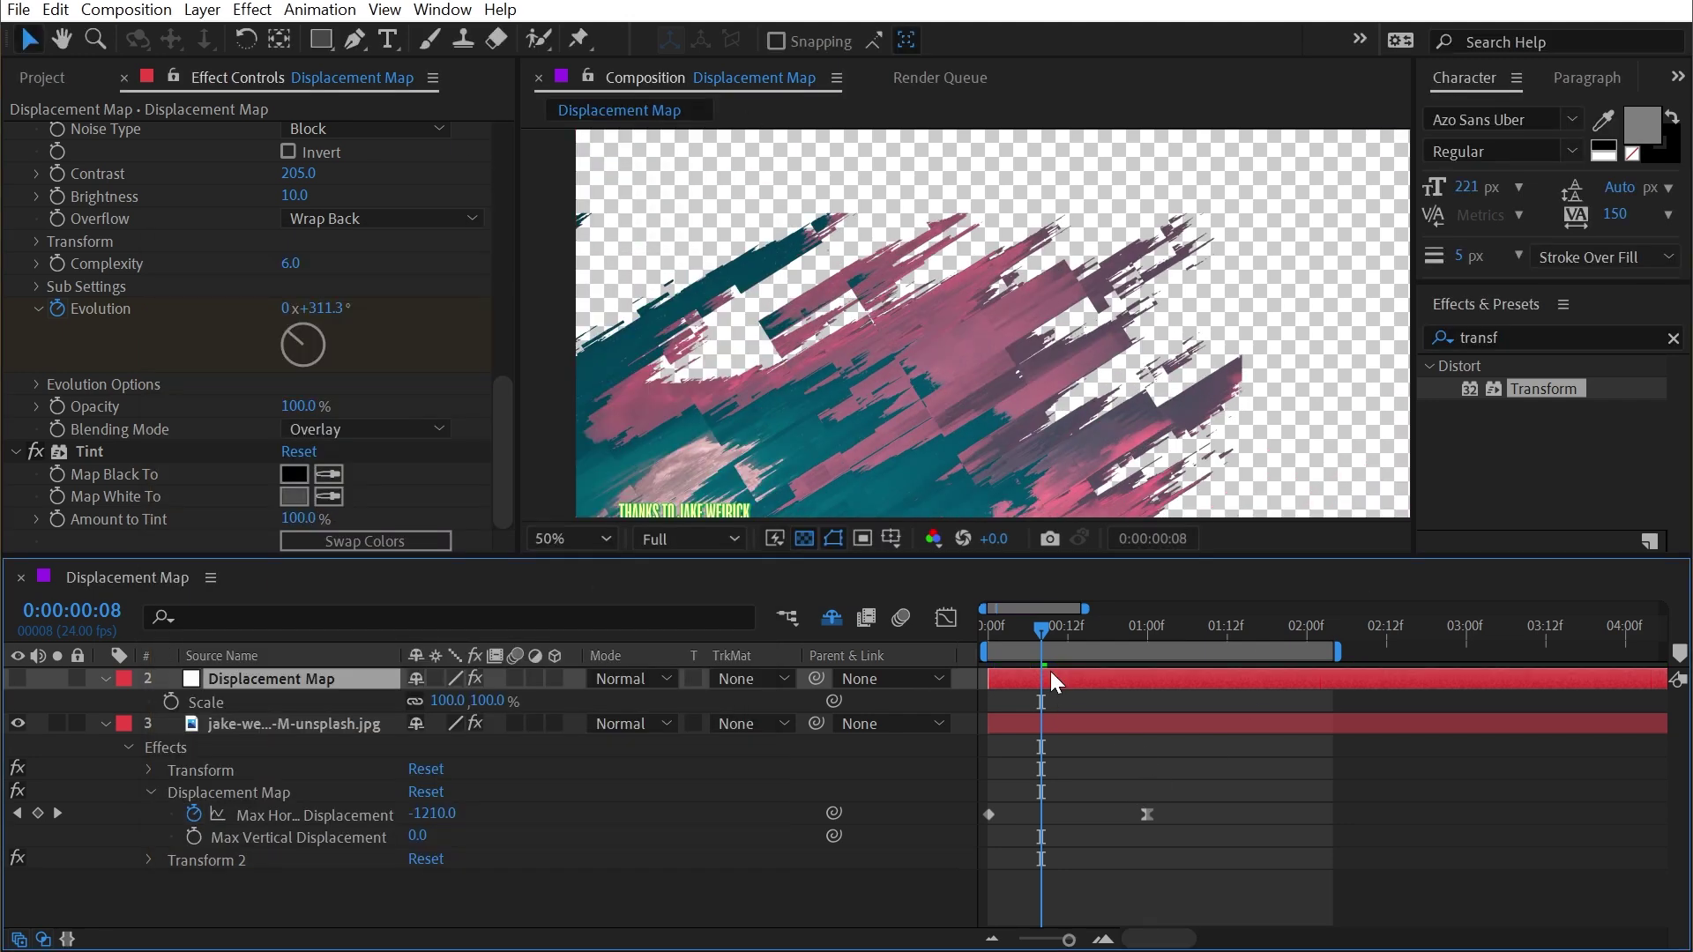
left_click_drag(1010, 626, 1074, 621)
Step: Search the photo layer's properties for 'rot' and select Transform 2's Rotation
left_click(294, 723)
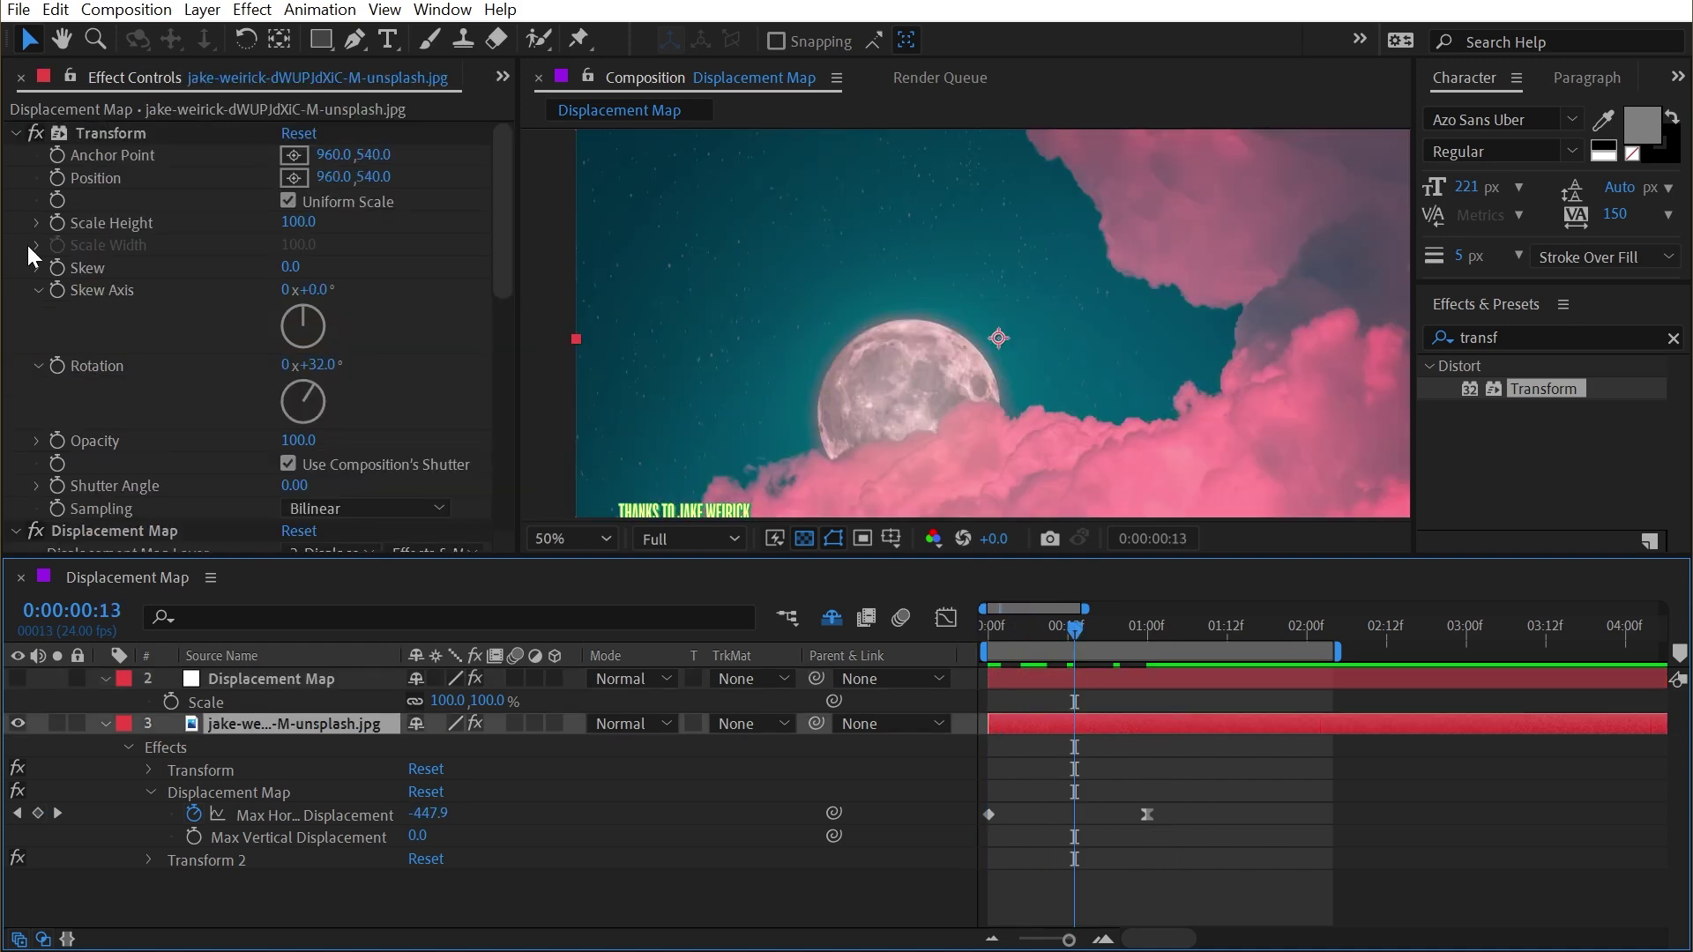
scroll(215, 351, "down", 8)
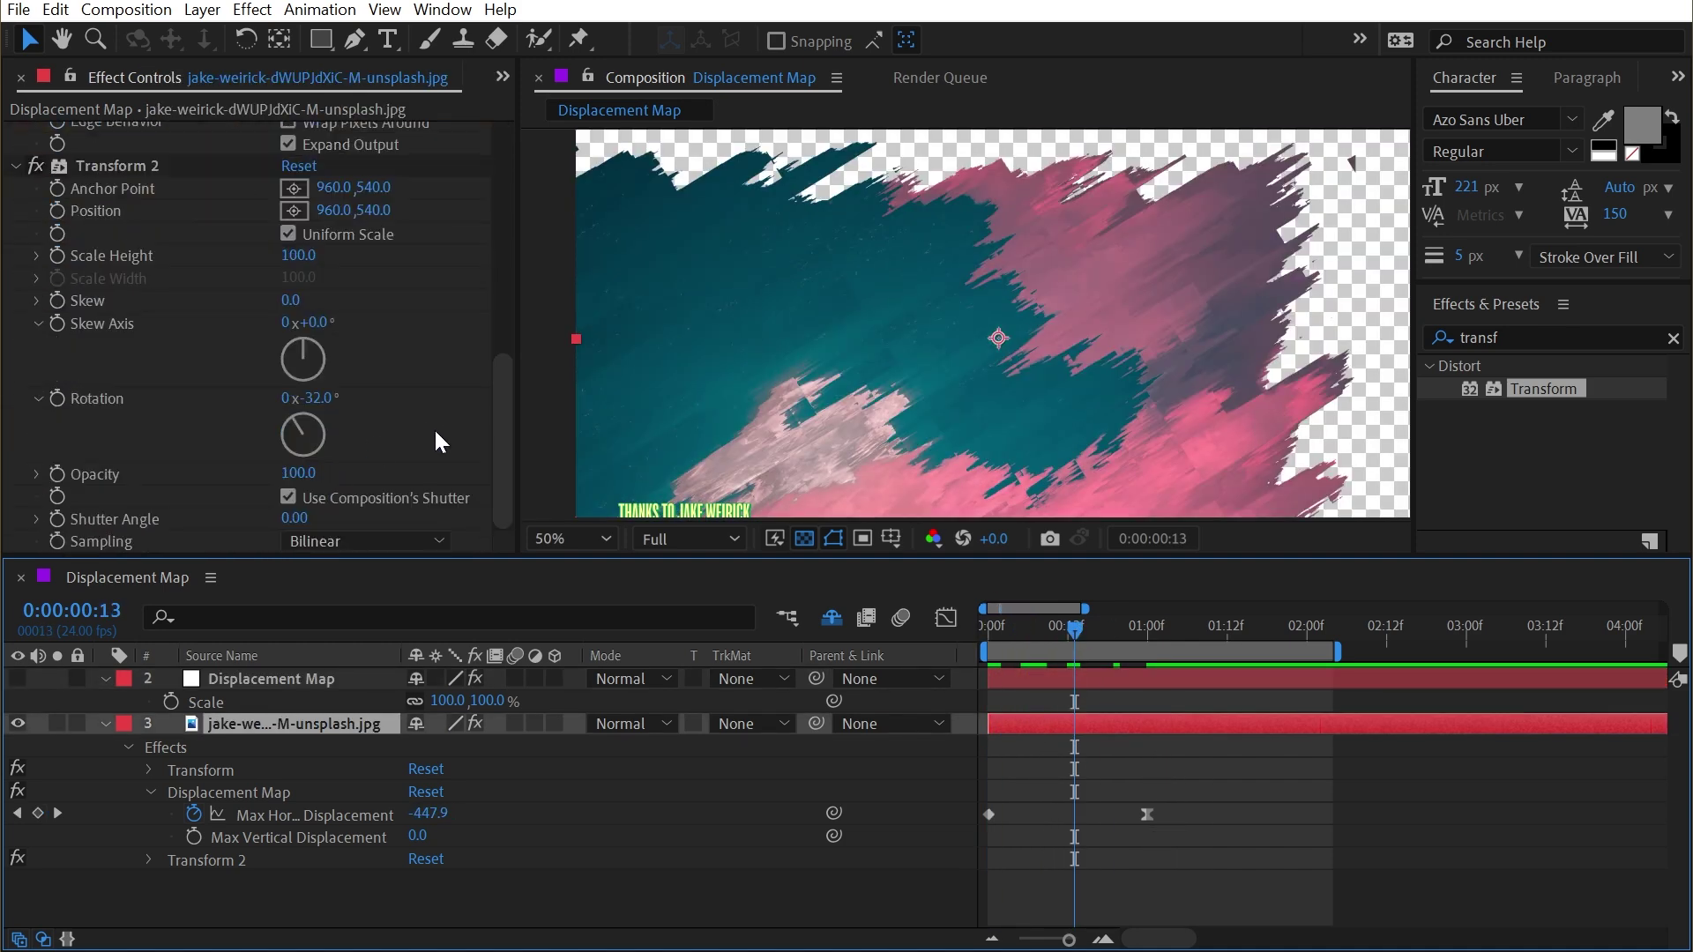
scroll(441, 425, "up", 7)
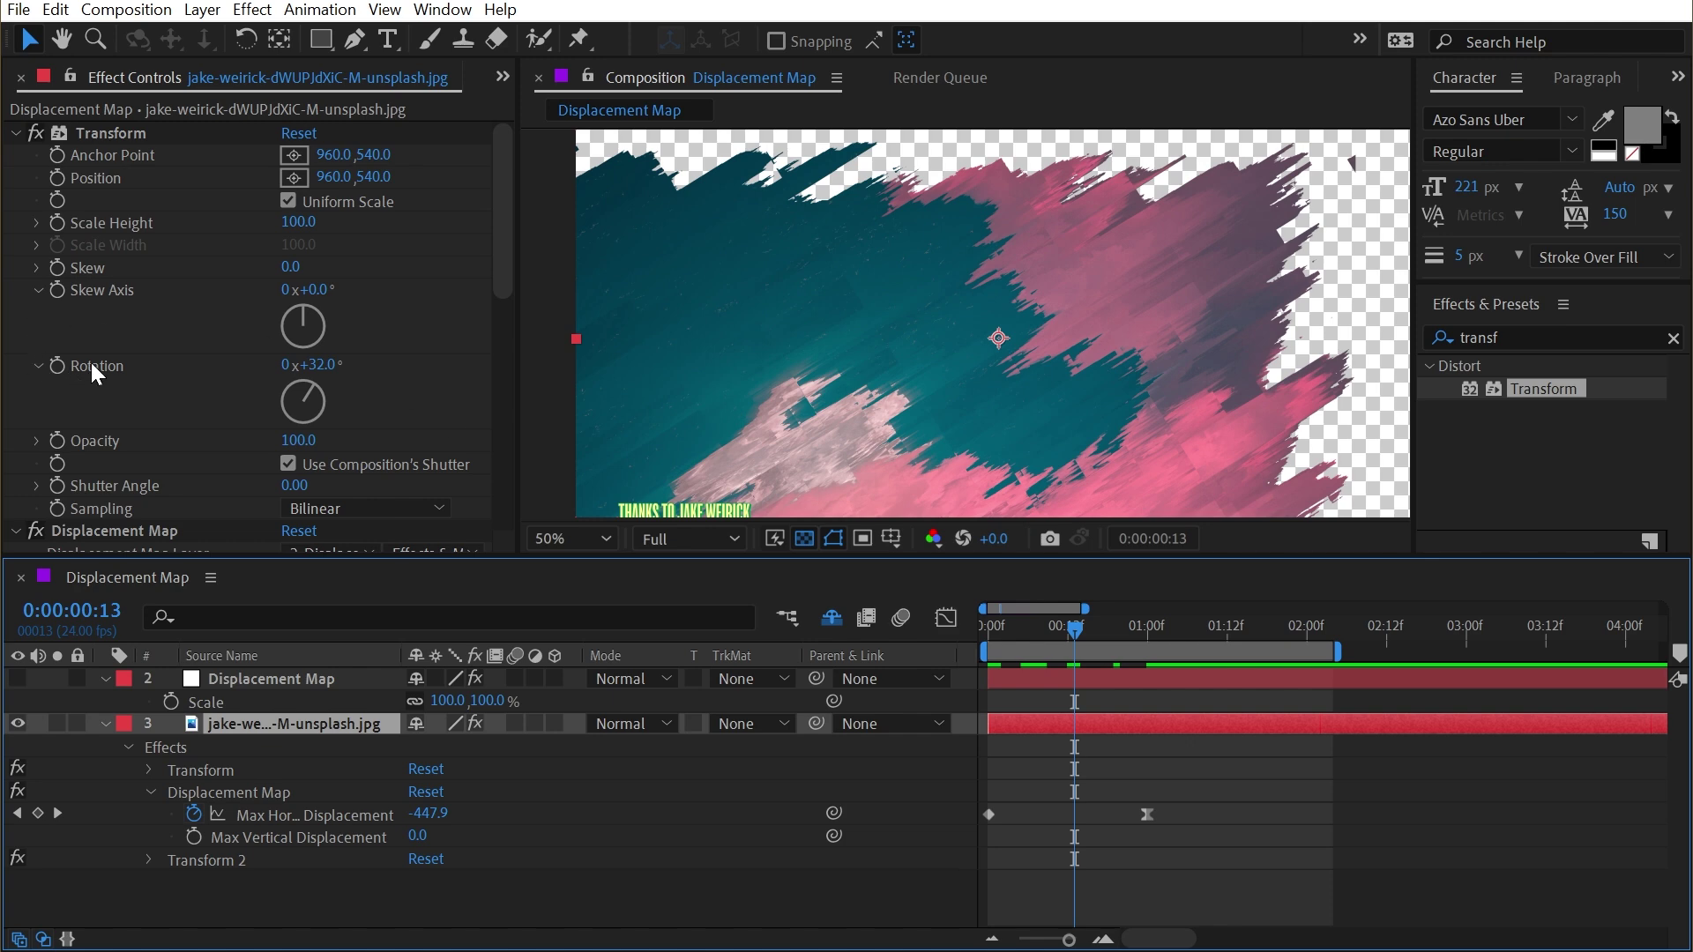
left_click(266, 615)
type("rotation")
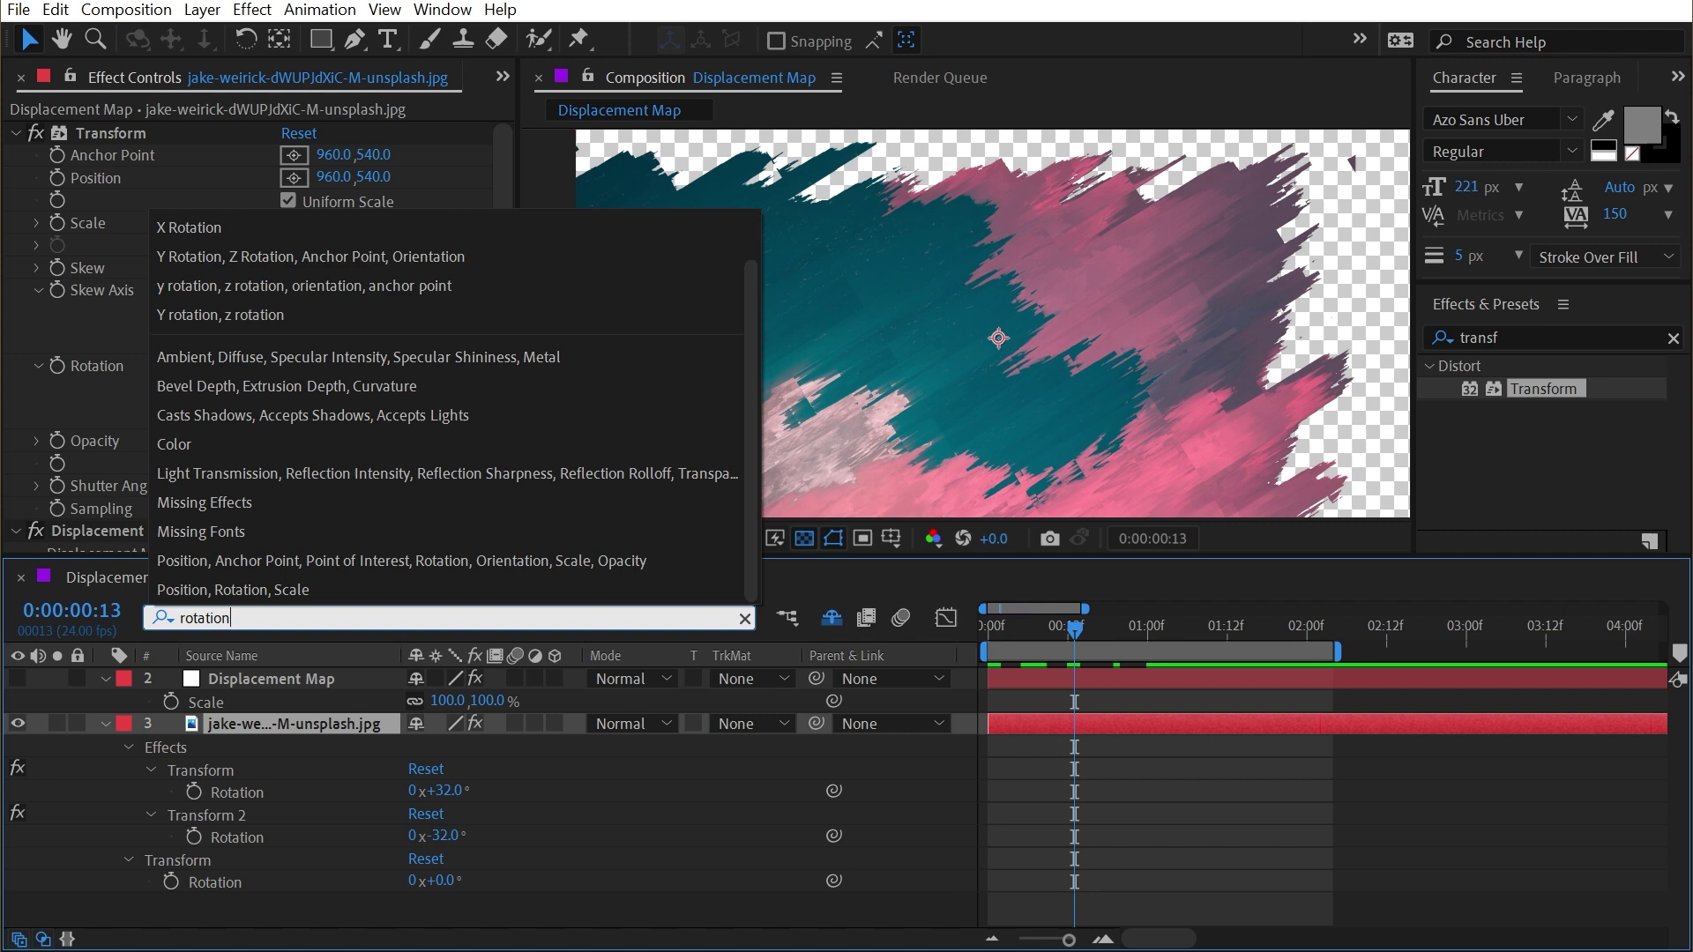
left_click(253, 839)
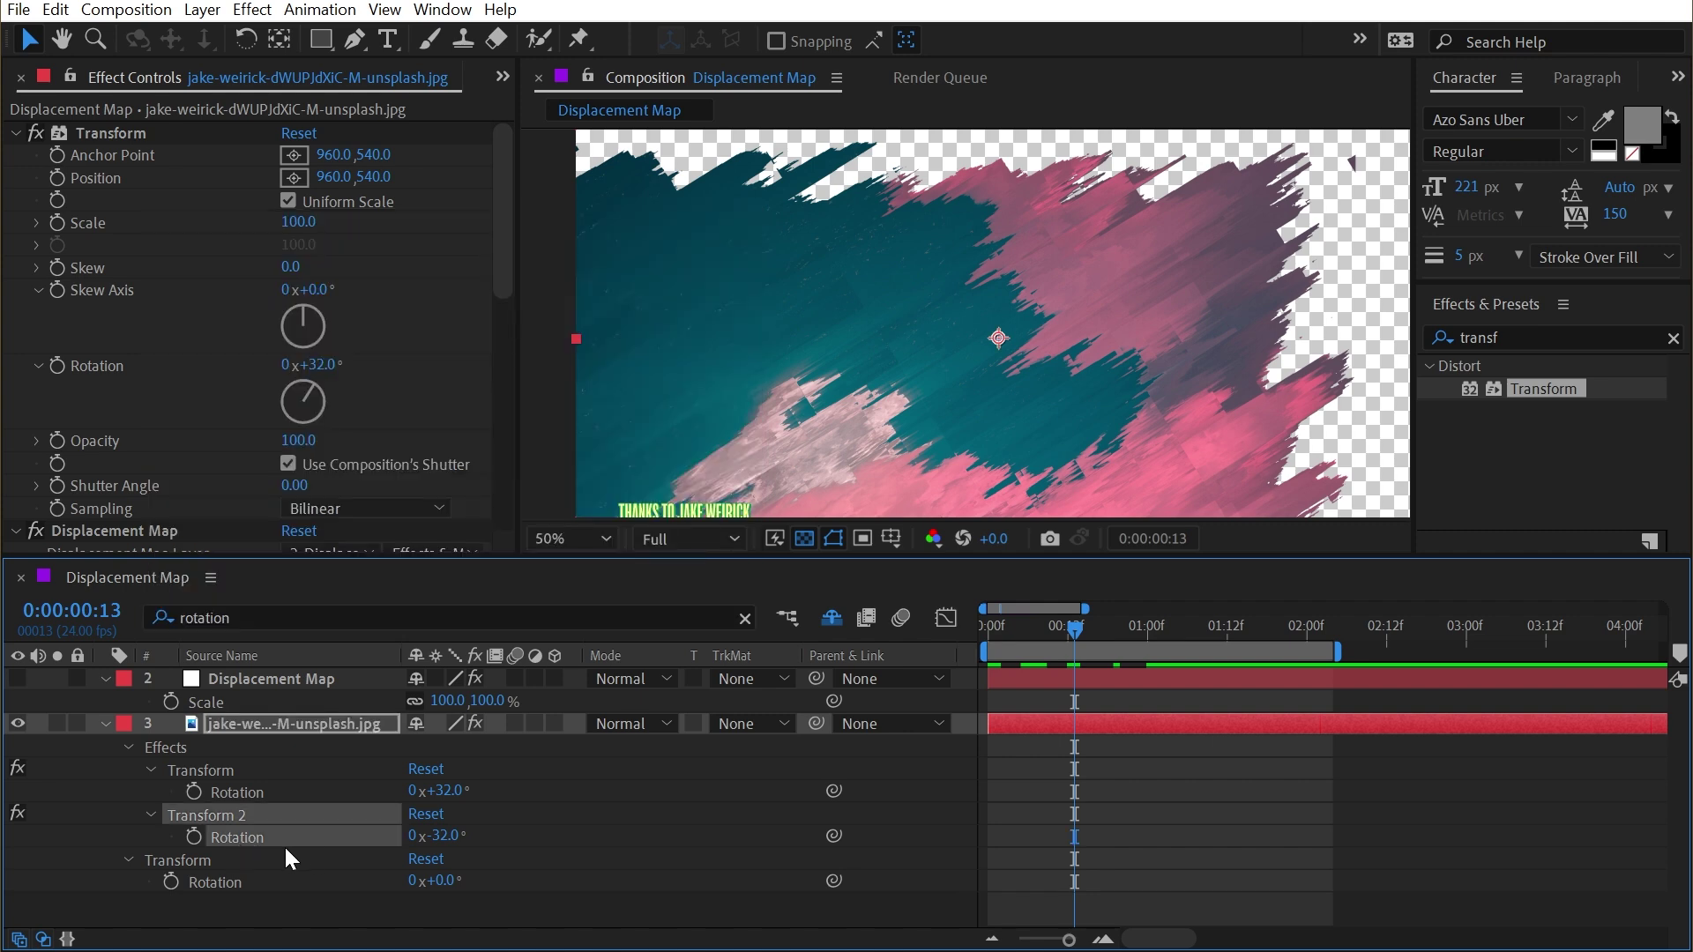
Step: Link Transform 2's Rotation by expression to the negative of the first Transform's Rotation
left_click(194, 838, "alt")
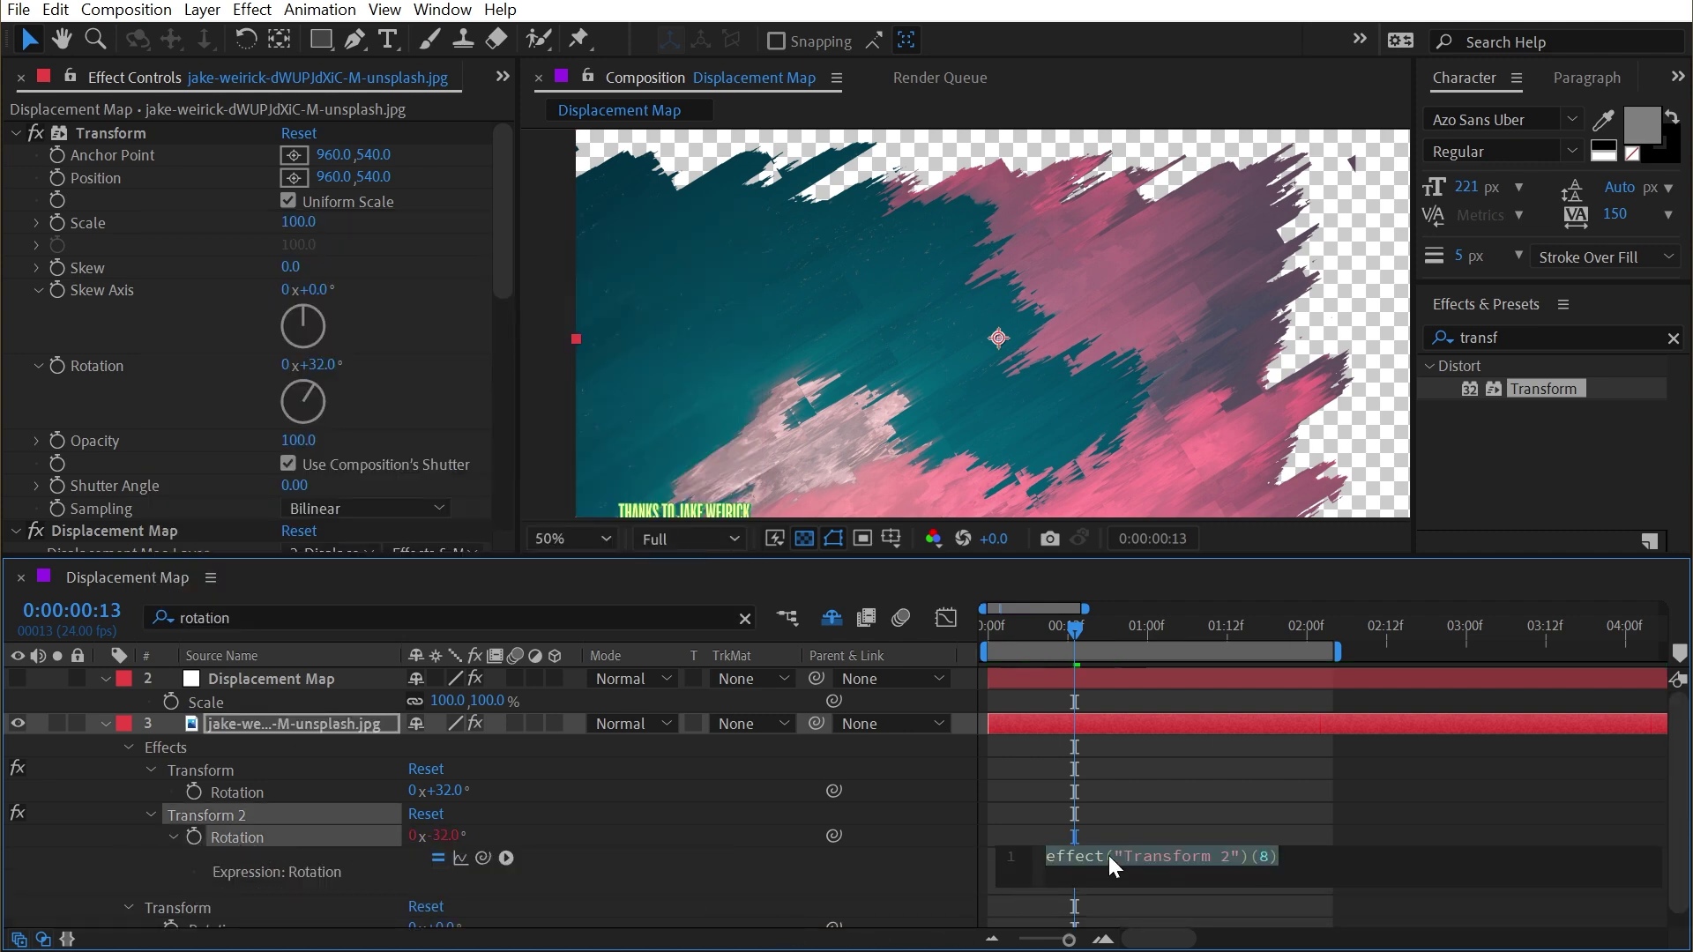
type("-")
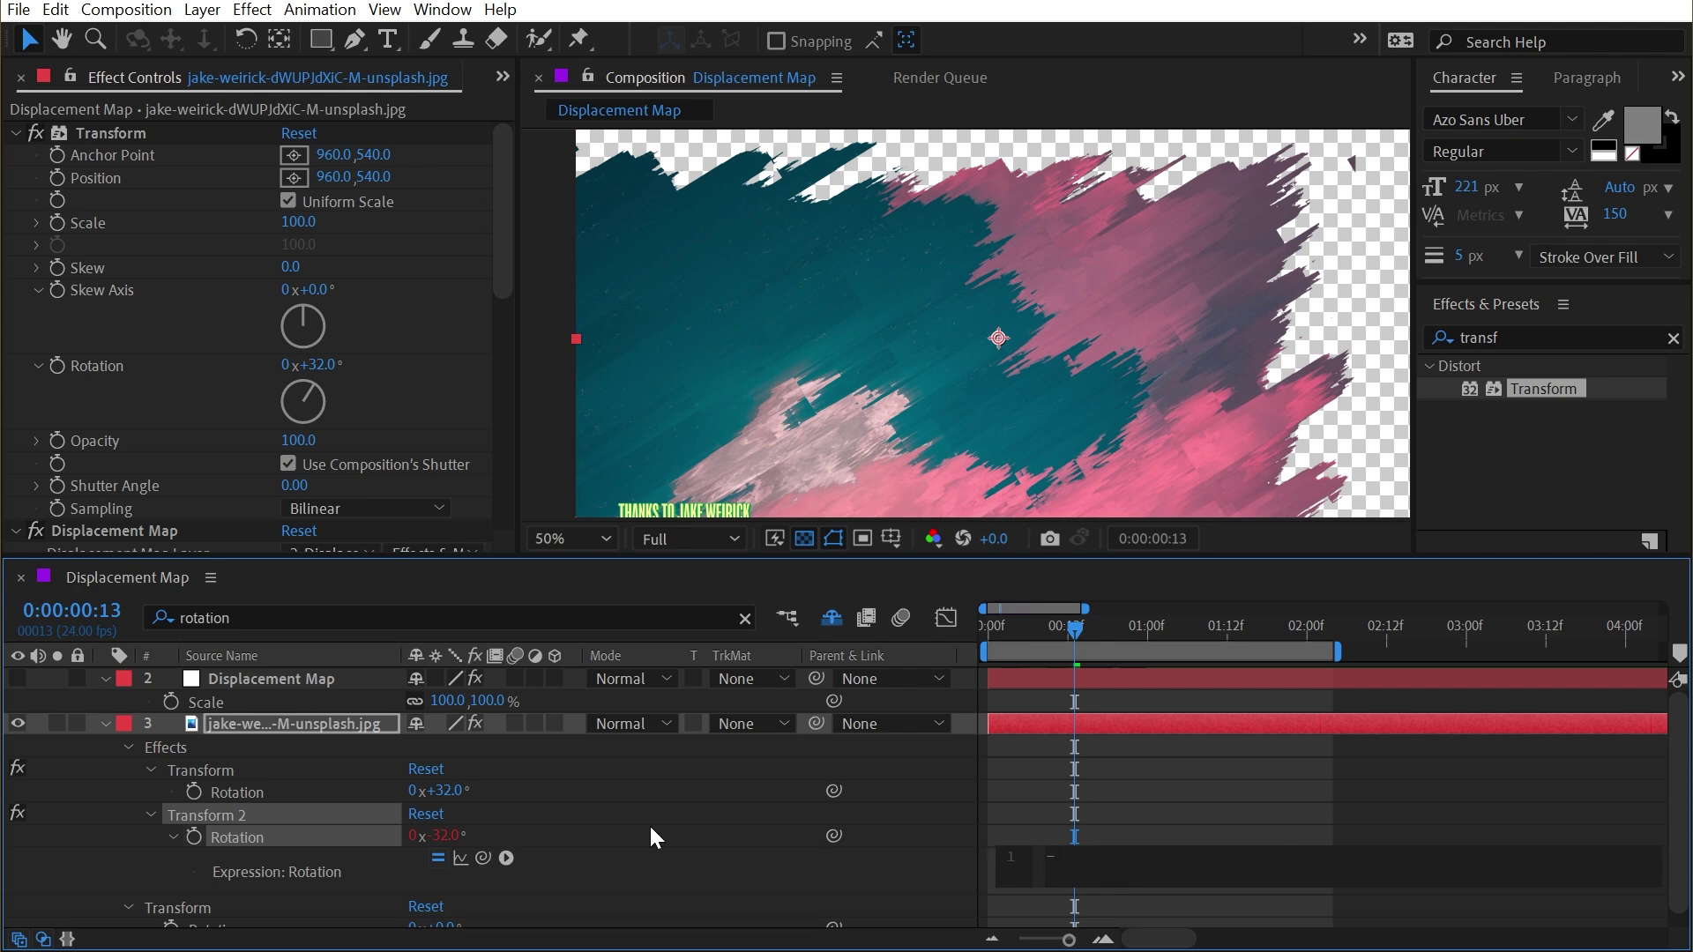
left_click_drag(484, 854, 270, 786)
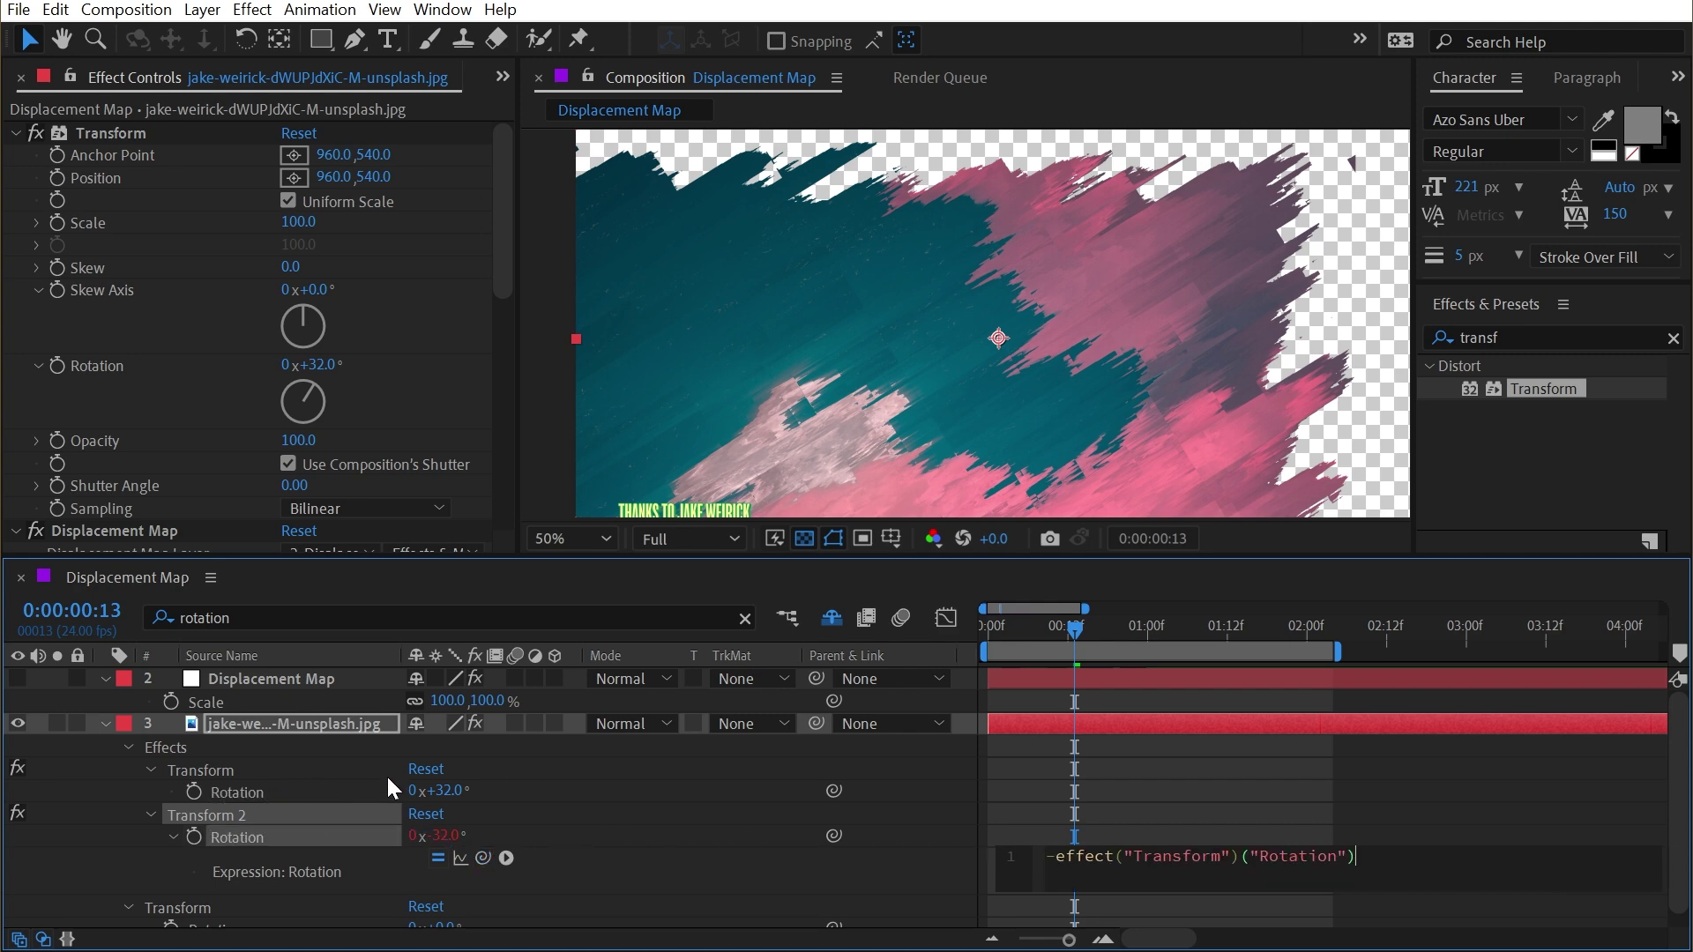
left_click(1040, 788)
left_click_drag(460, 799, 377, 788)
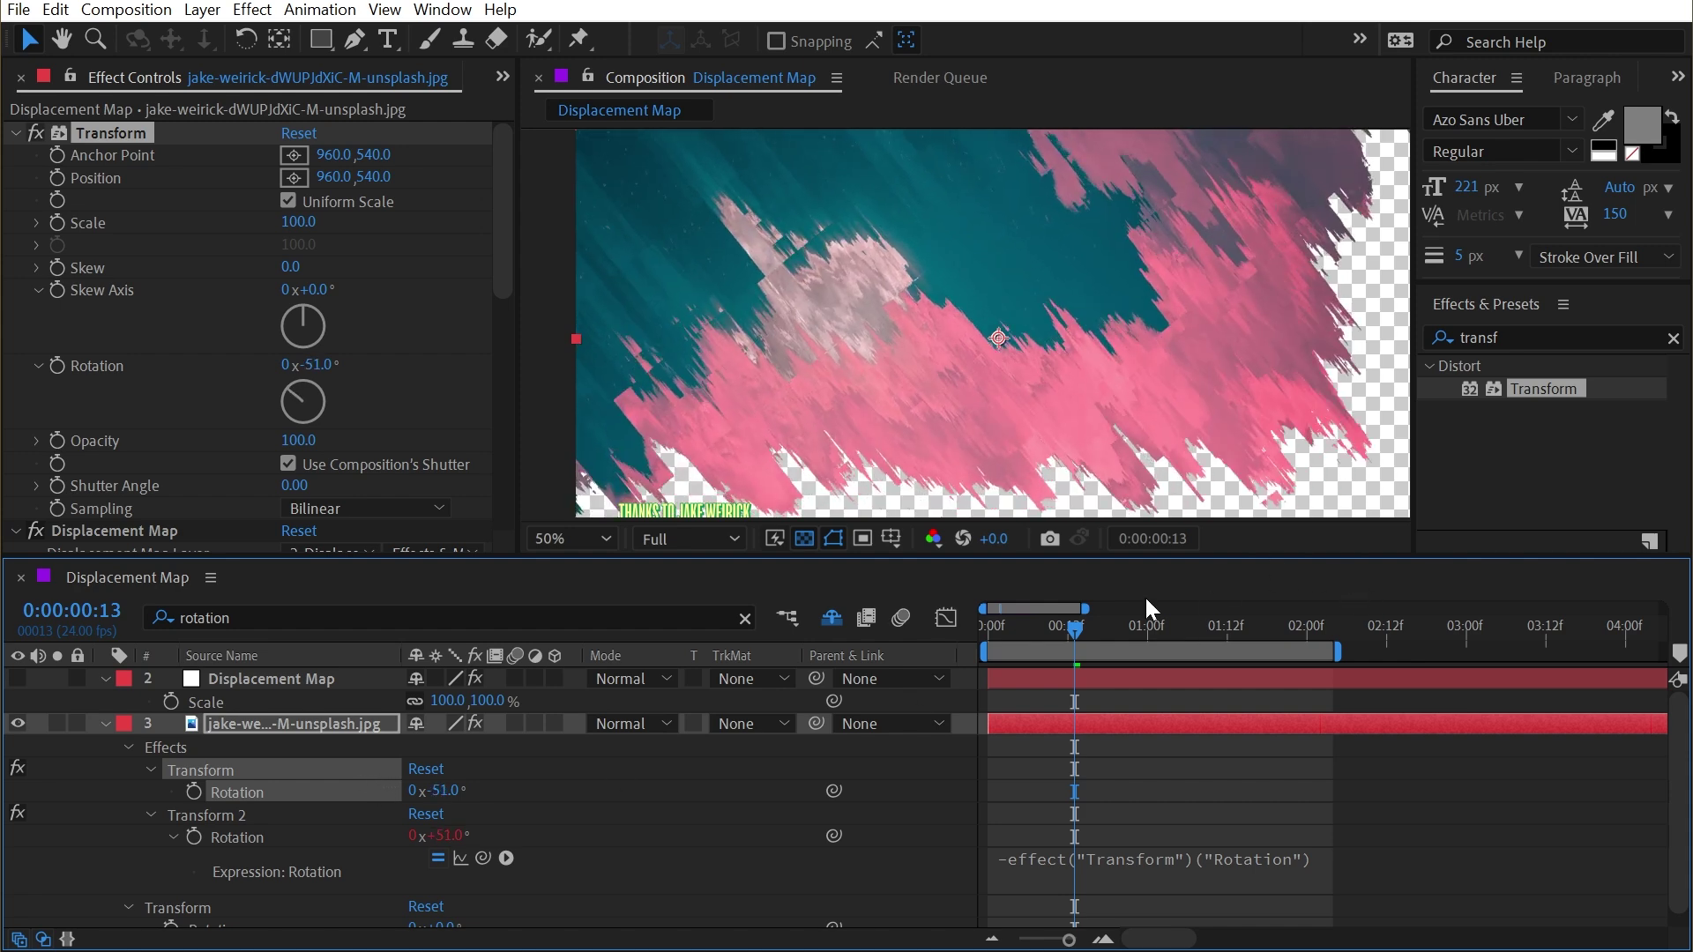
Step: Set the first Transform's rotation to -51° and preview the transition
left_click_drag(1144, 622, 956, 634)
key("space")
left_click_drag(667, 557, 664, 650)
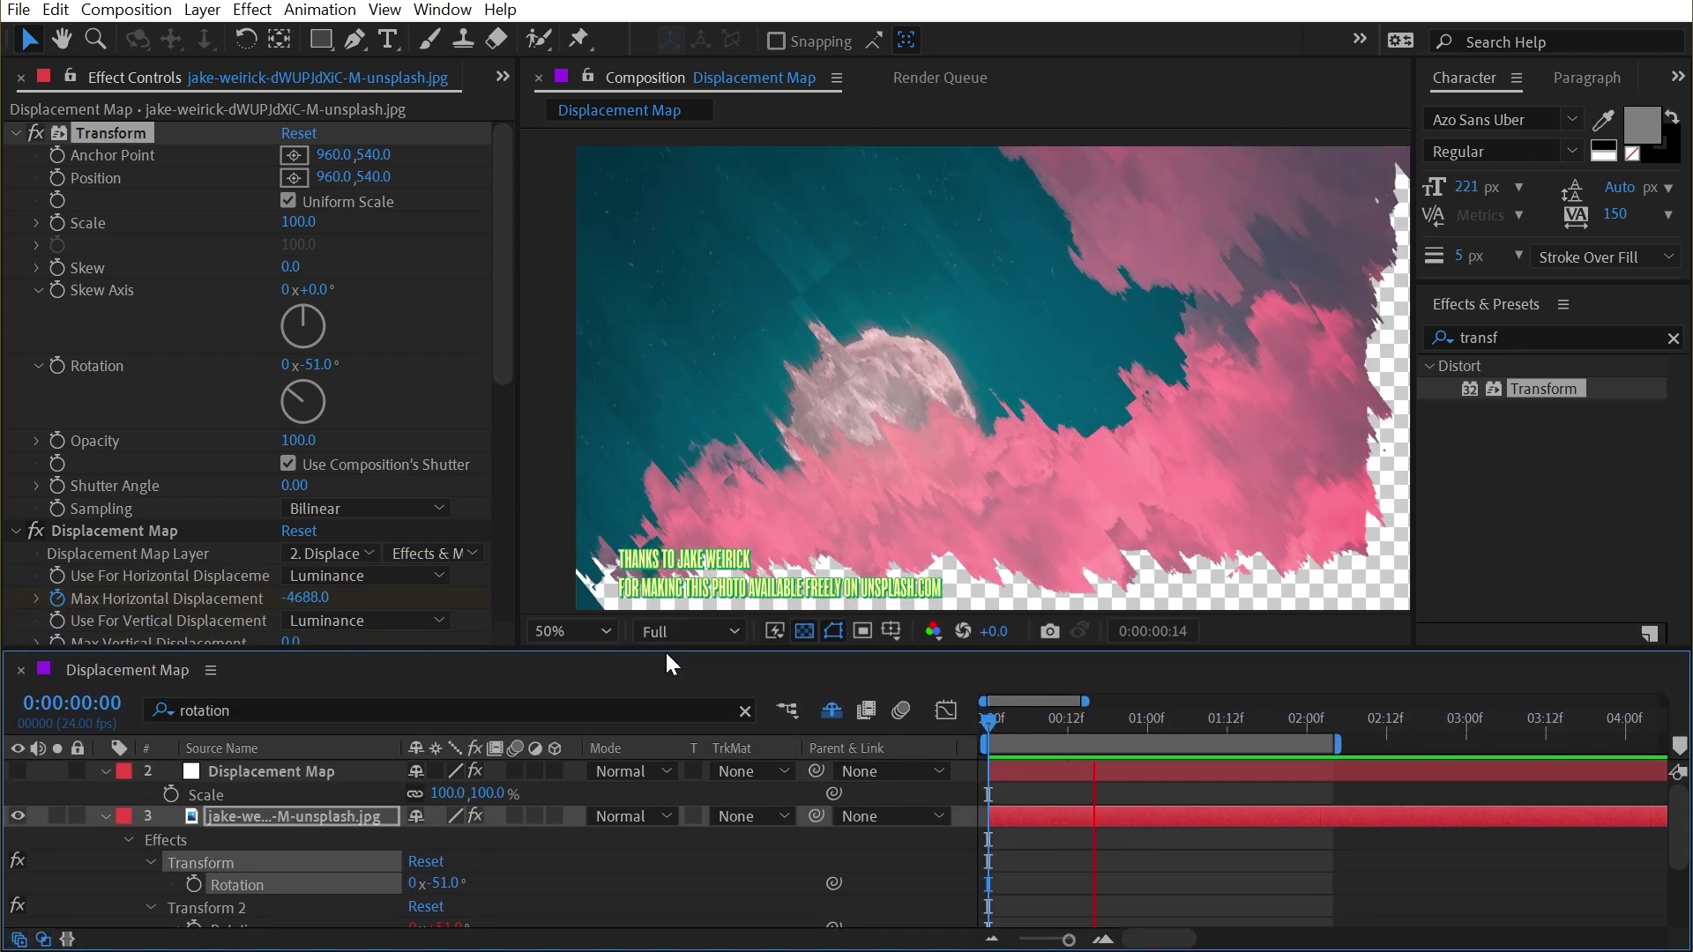
key("space")
Step: Increase the Displacement Map solid's height to 2157 px and play the preview
left_click(256, 774)
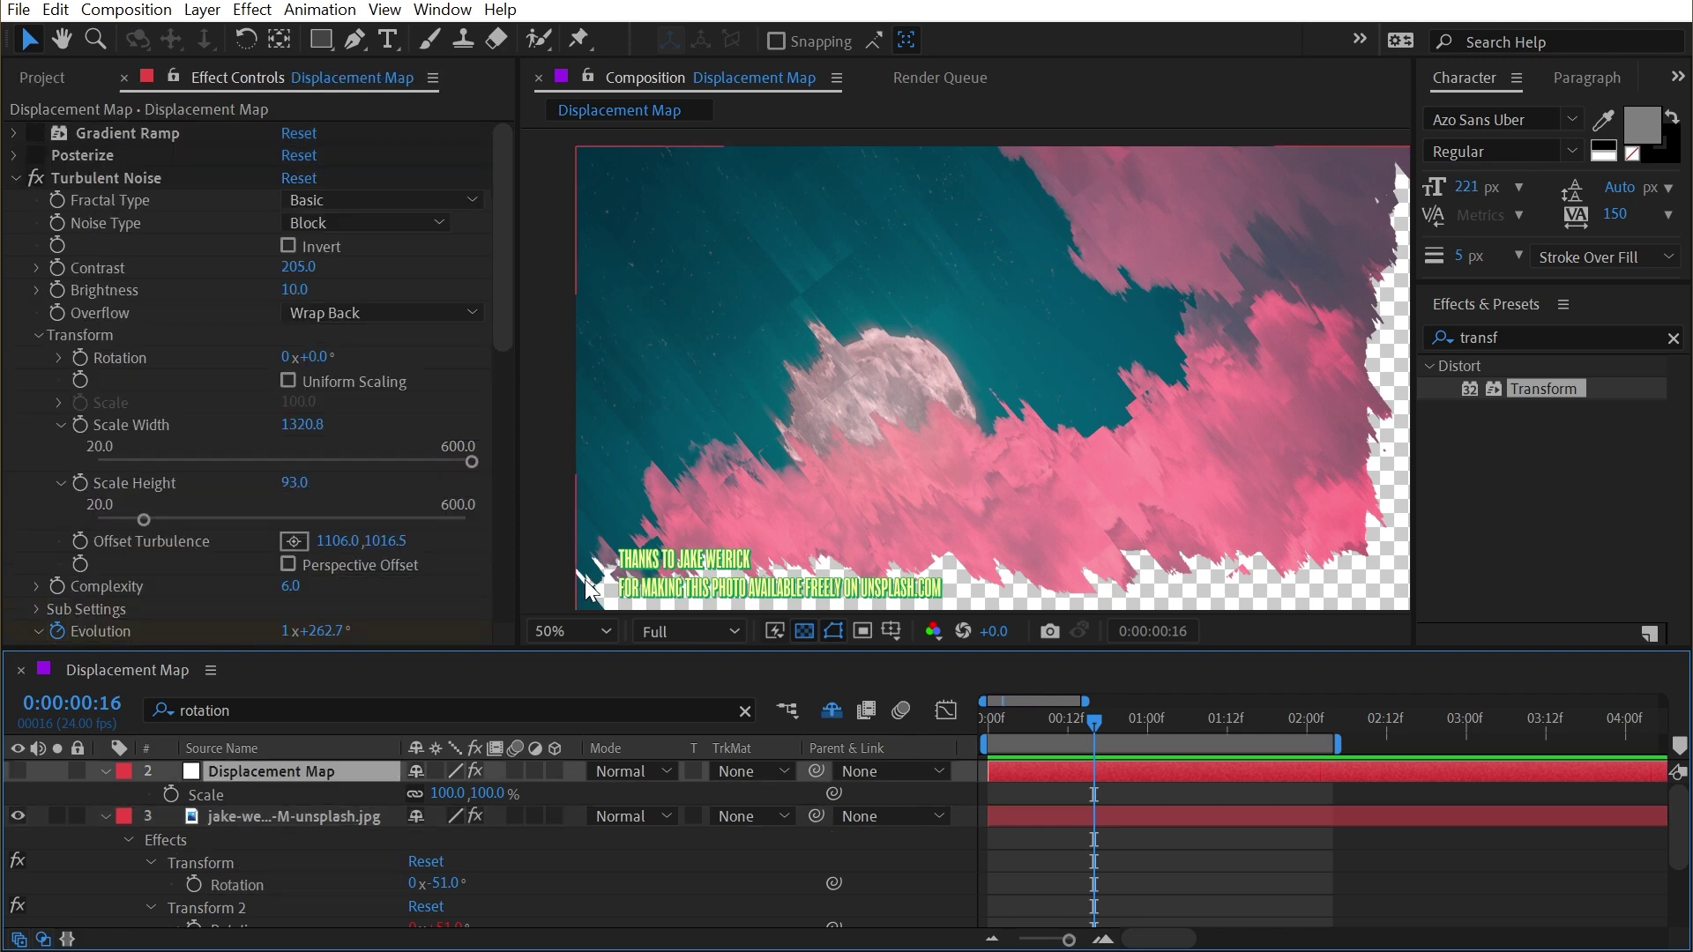
key("ctrl+shift+y")
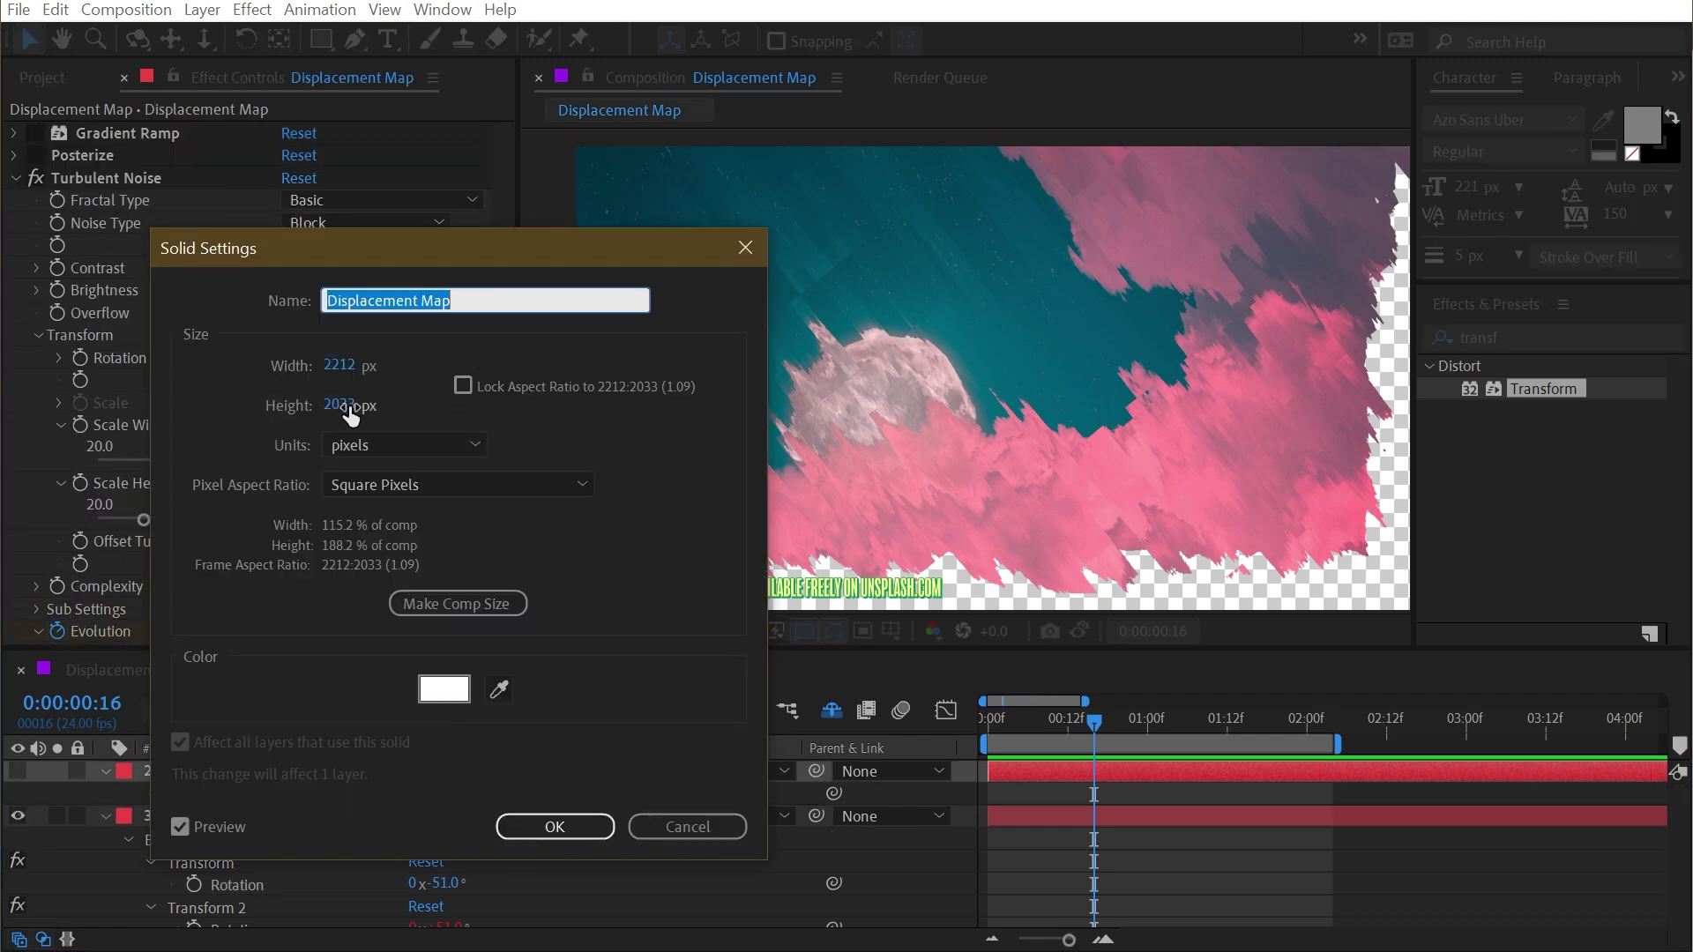
left_click_drag(339, 405, 510, 398)
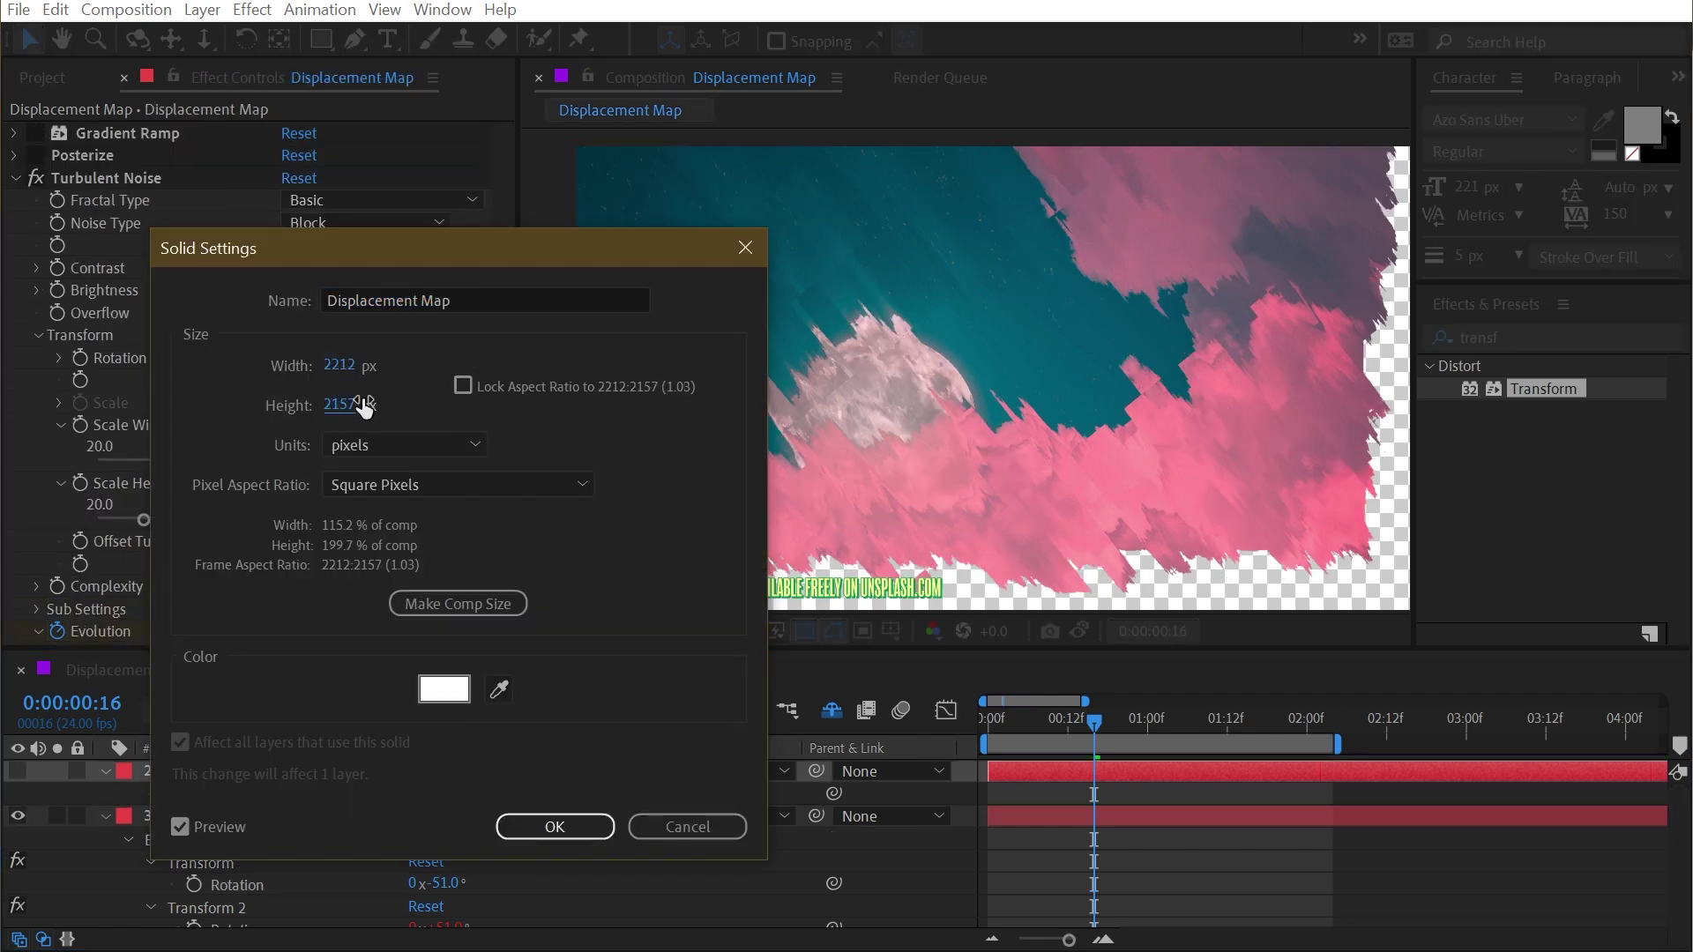
left_click_drag(352, 407, 420, 410)
left_click(556, 826)
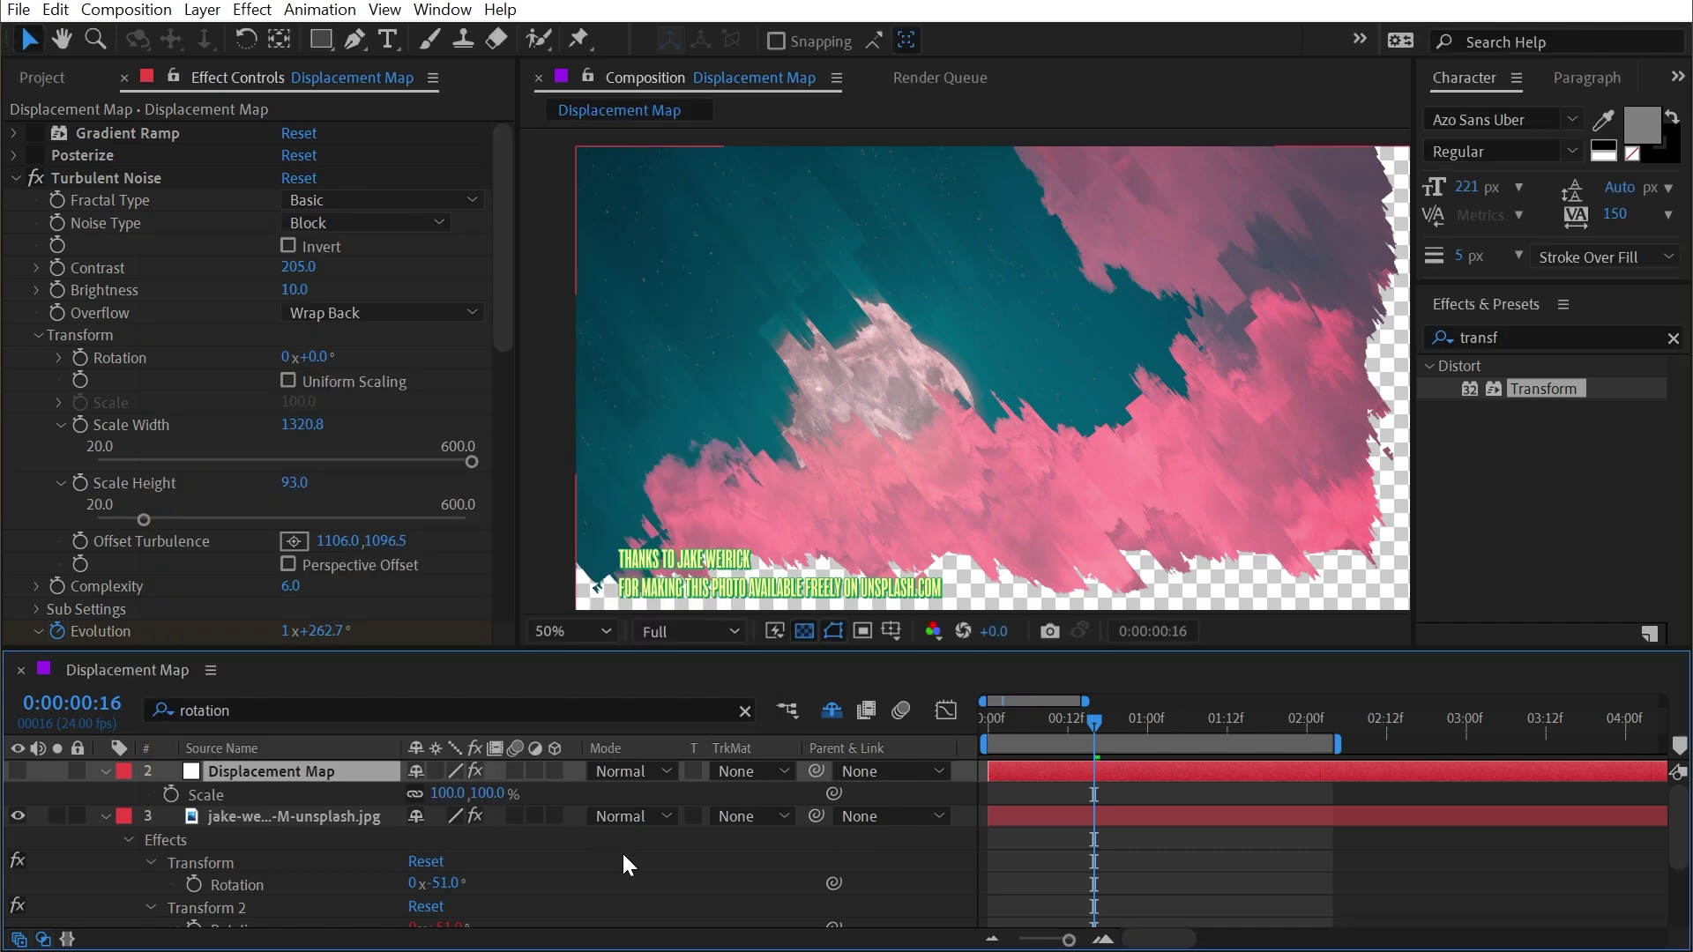
key("space")
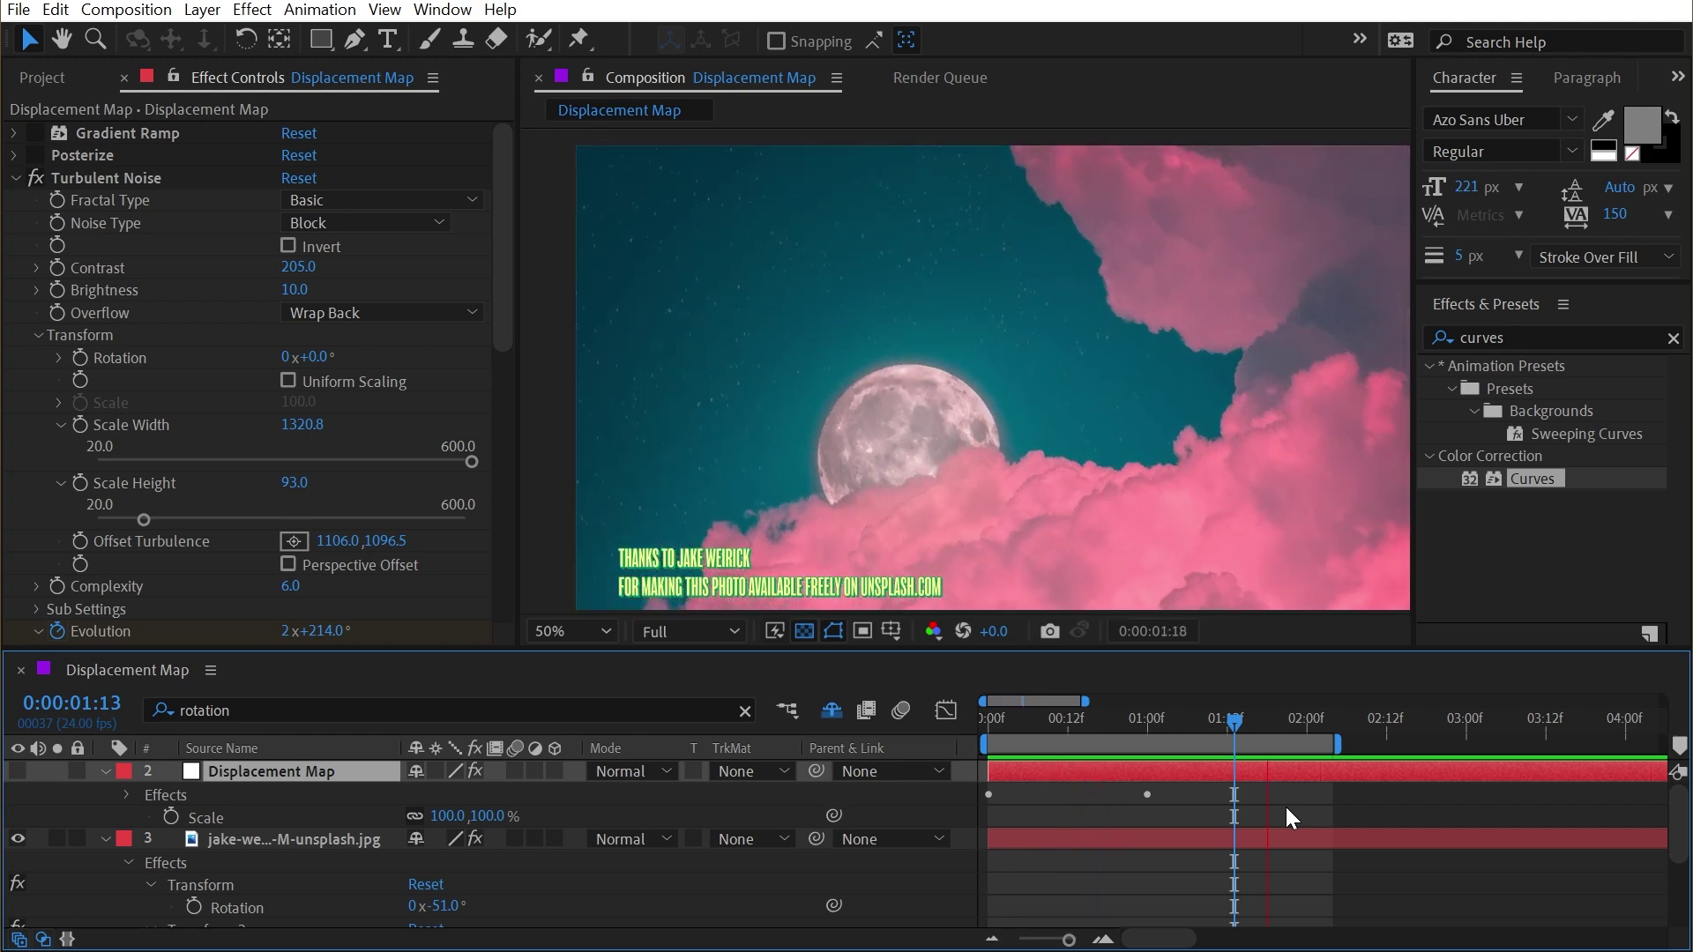
key("space")
key("space")
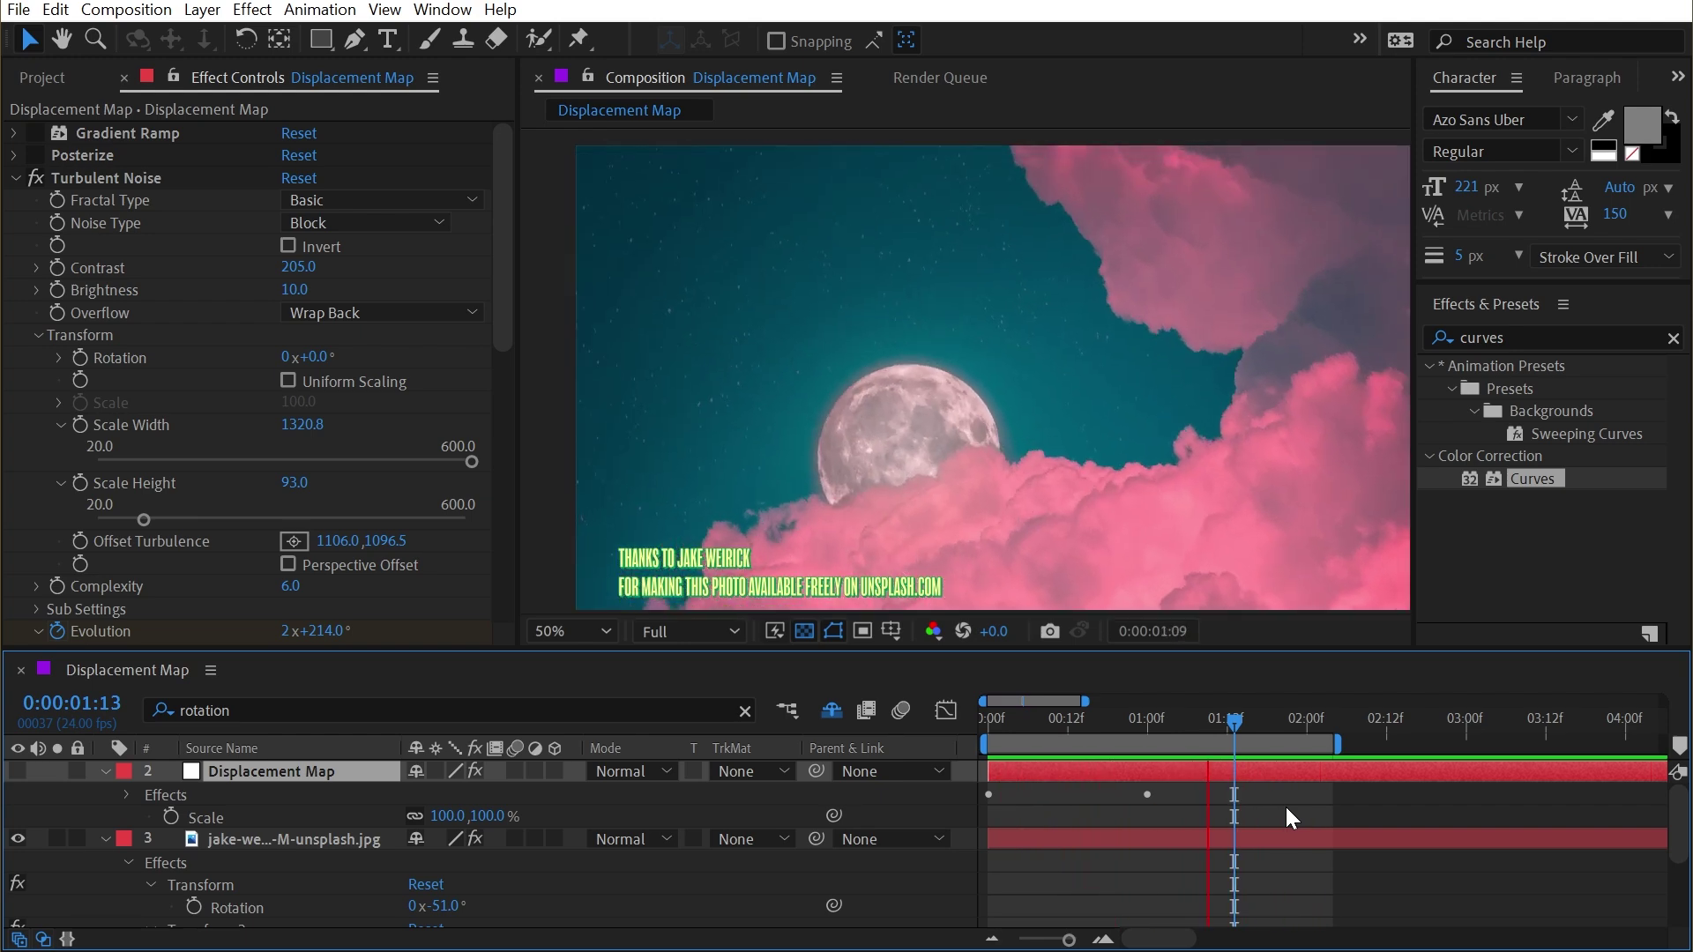